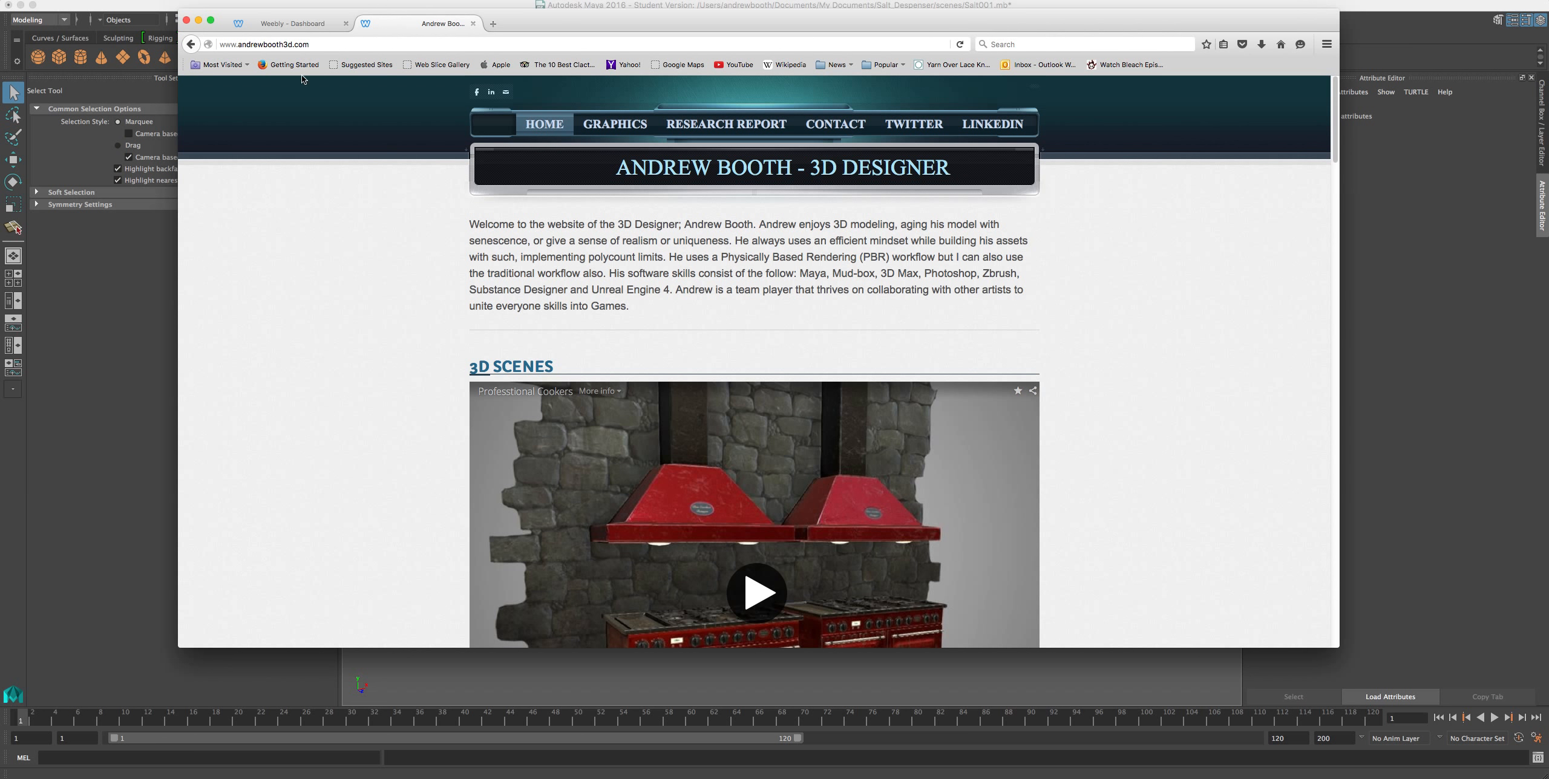
Look through the 3D portfolio website's home page, covering the 3D scenes, video tutorials and asset library.
scroll(630, 479, "down", 10)
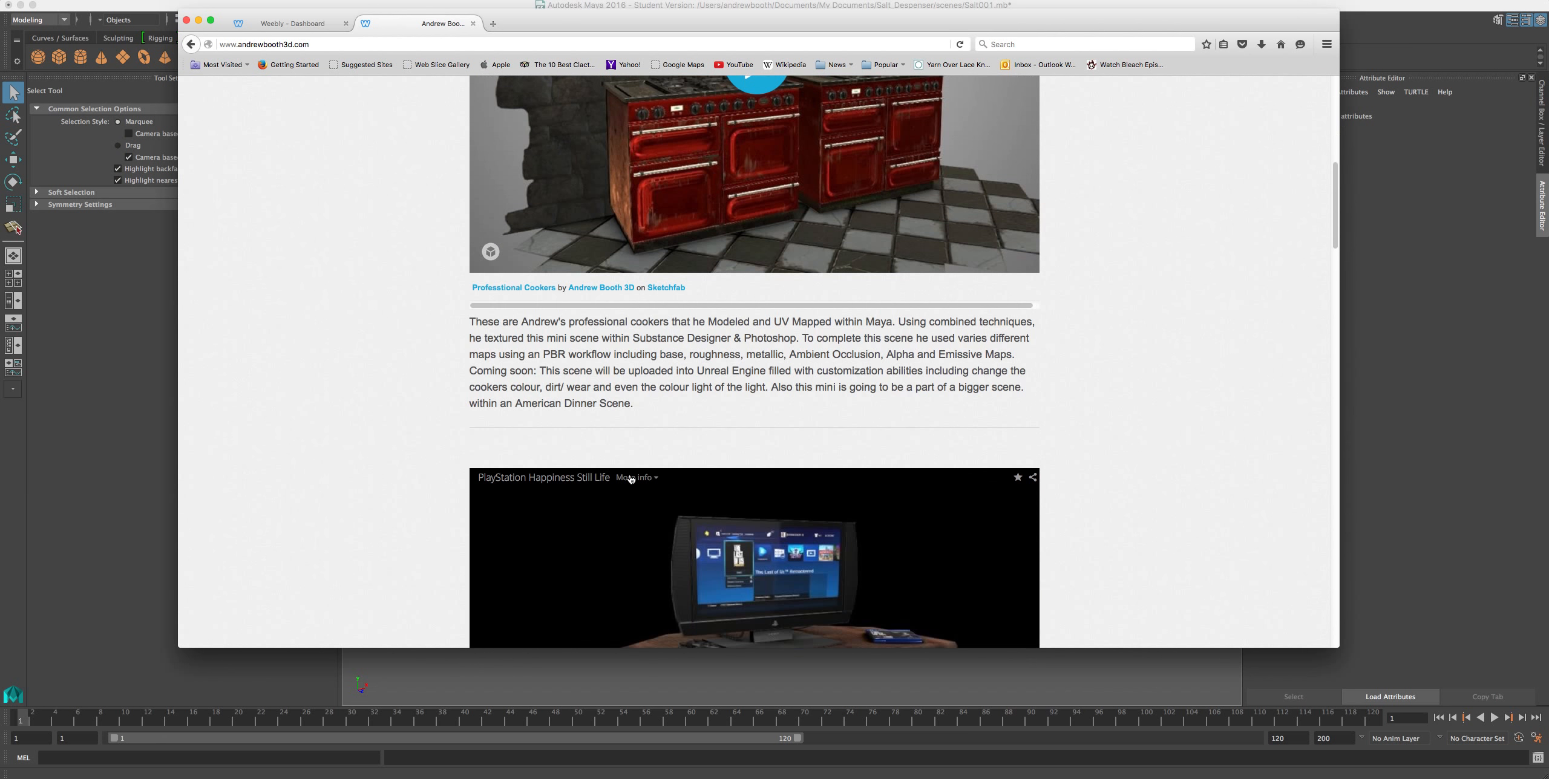
scroll(630, 479, "up", 10)
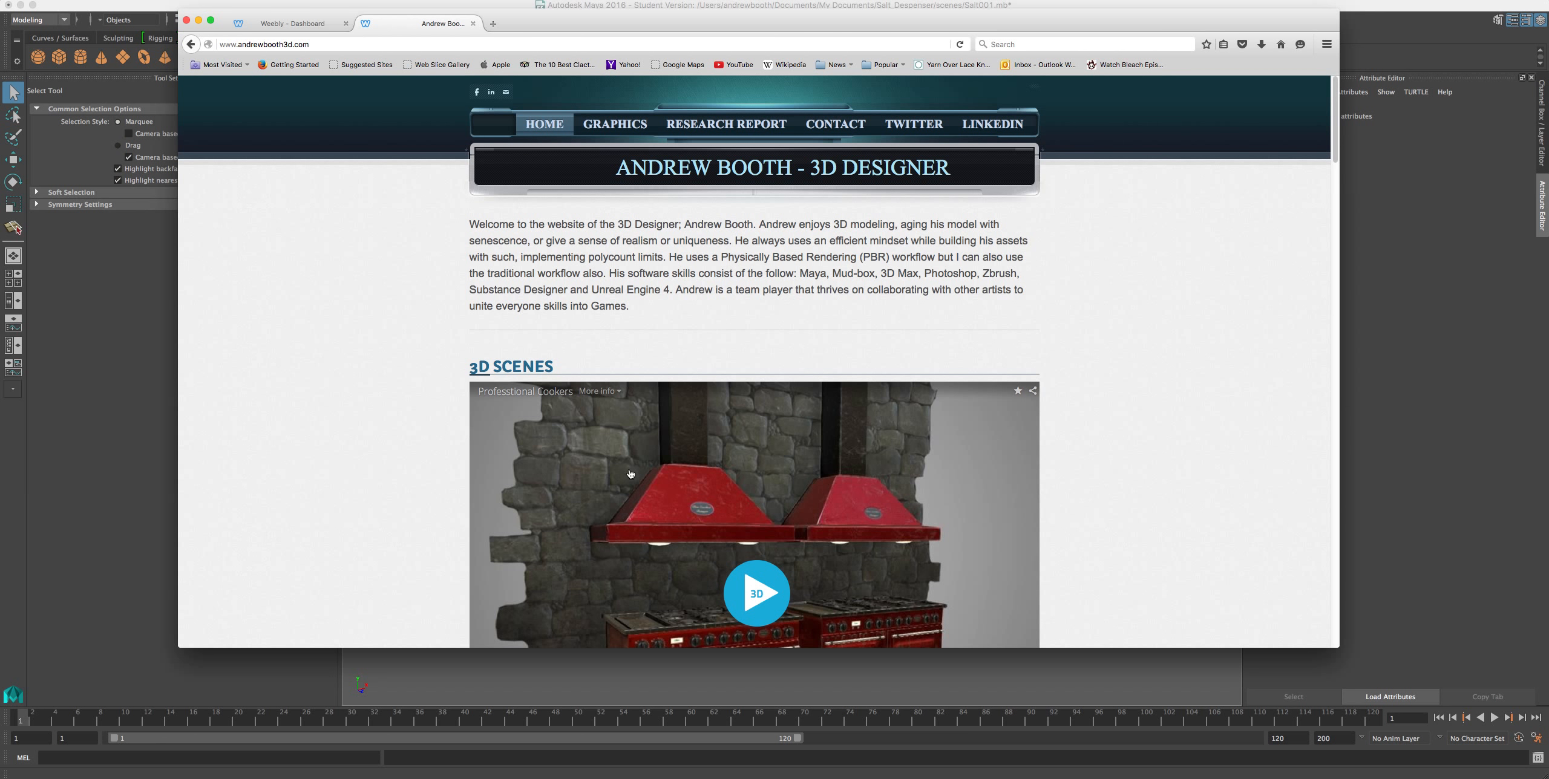
scroll(630, 474, "down", 18)
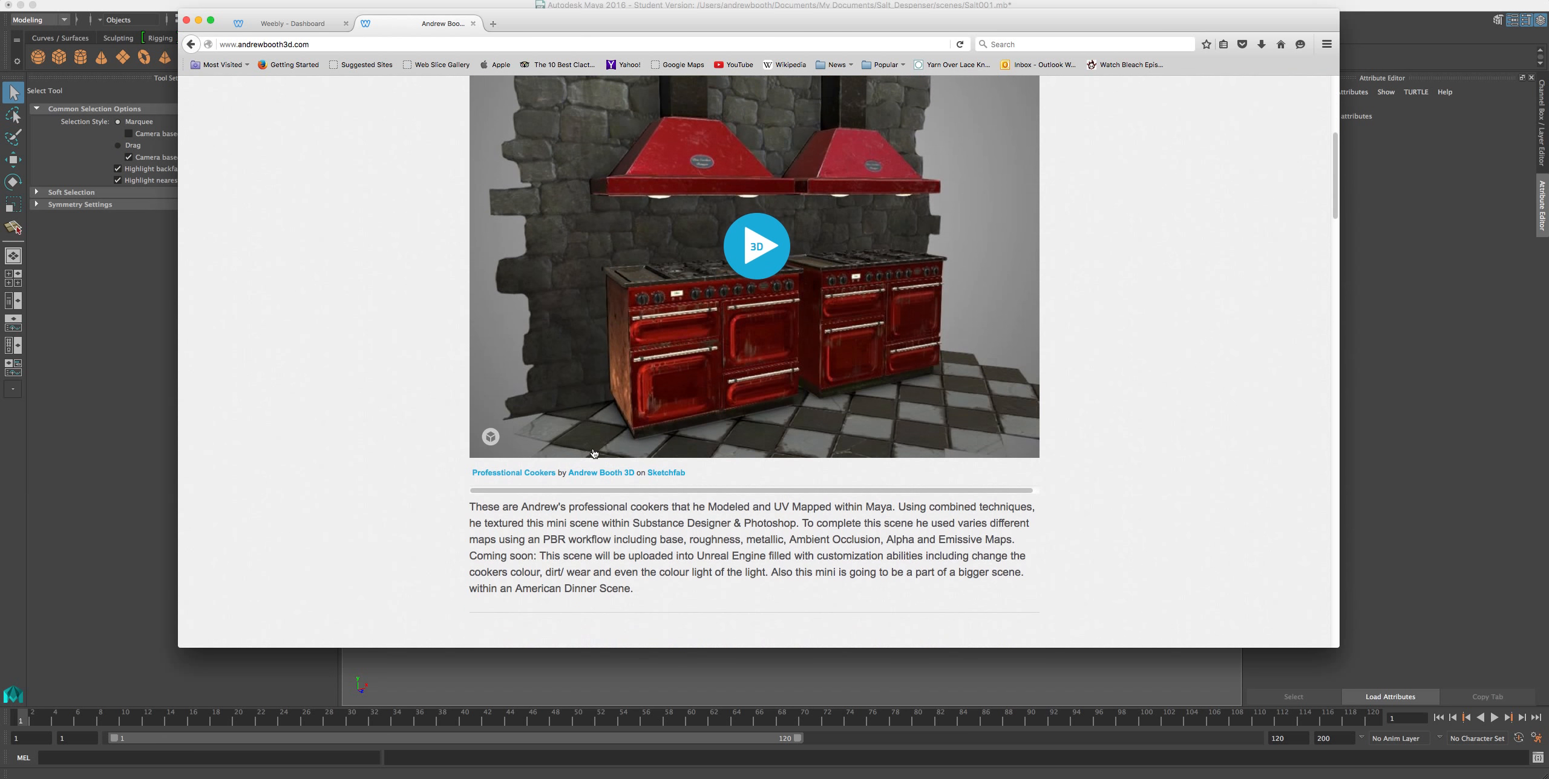
scroll(598, 457, "down", 6)
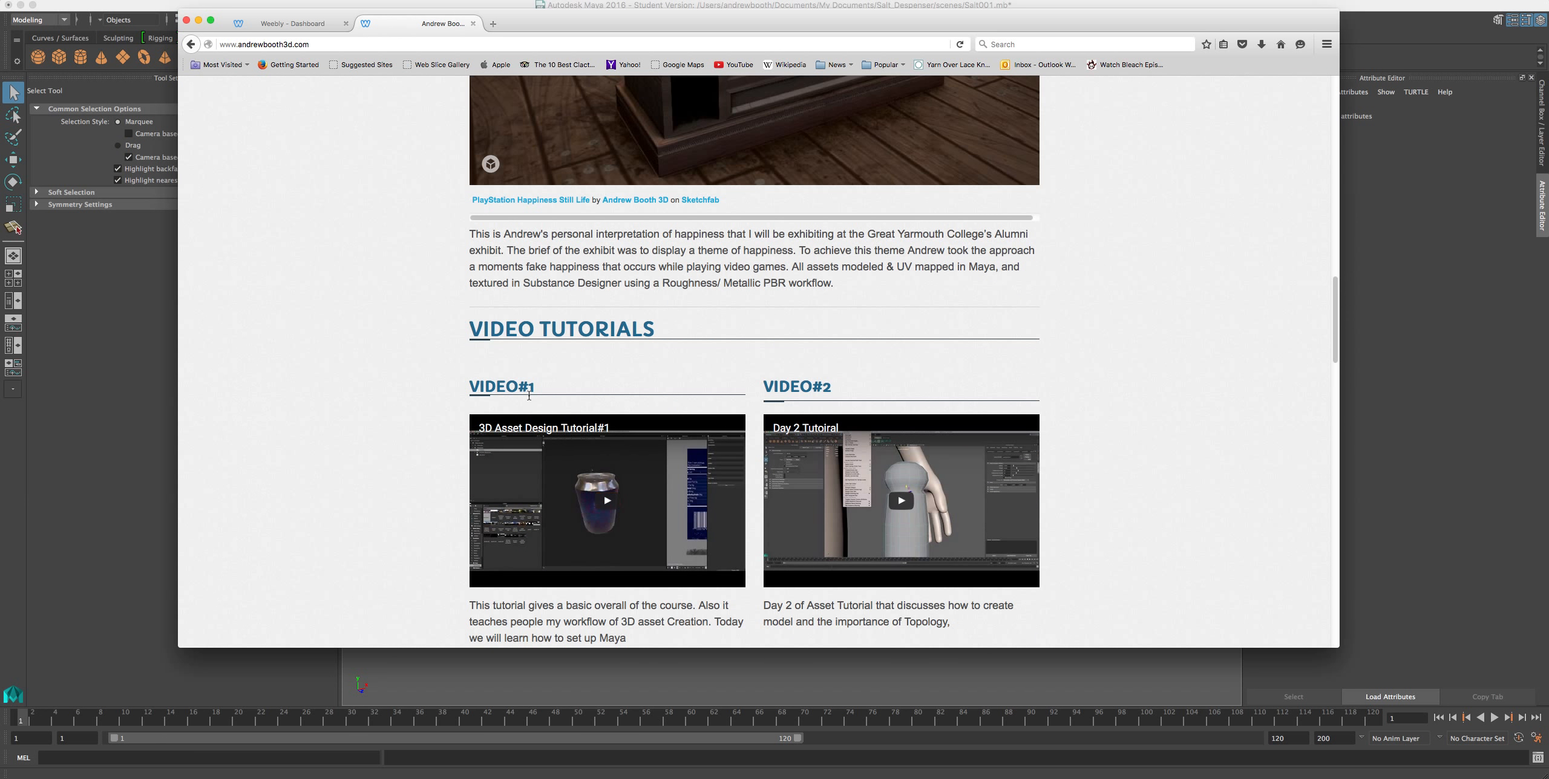
scroll(605, 502, "down", 3)
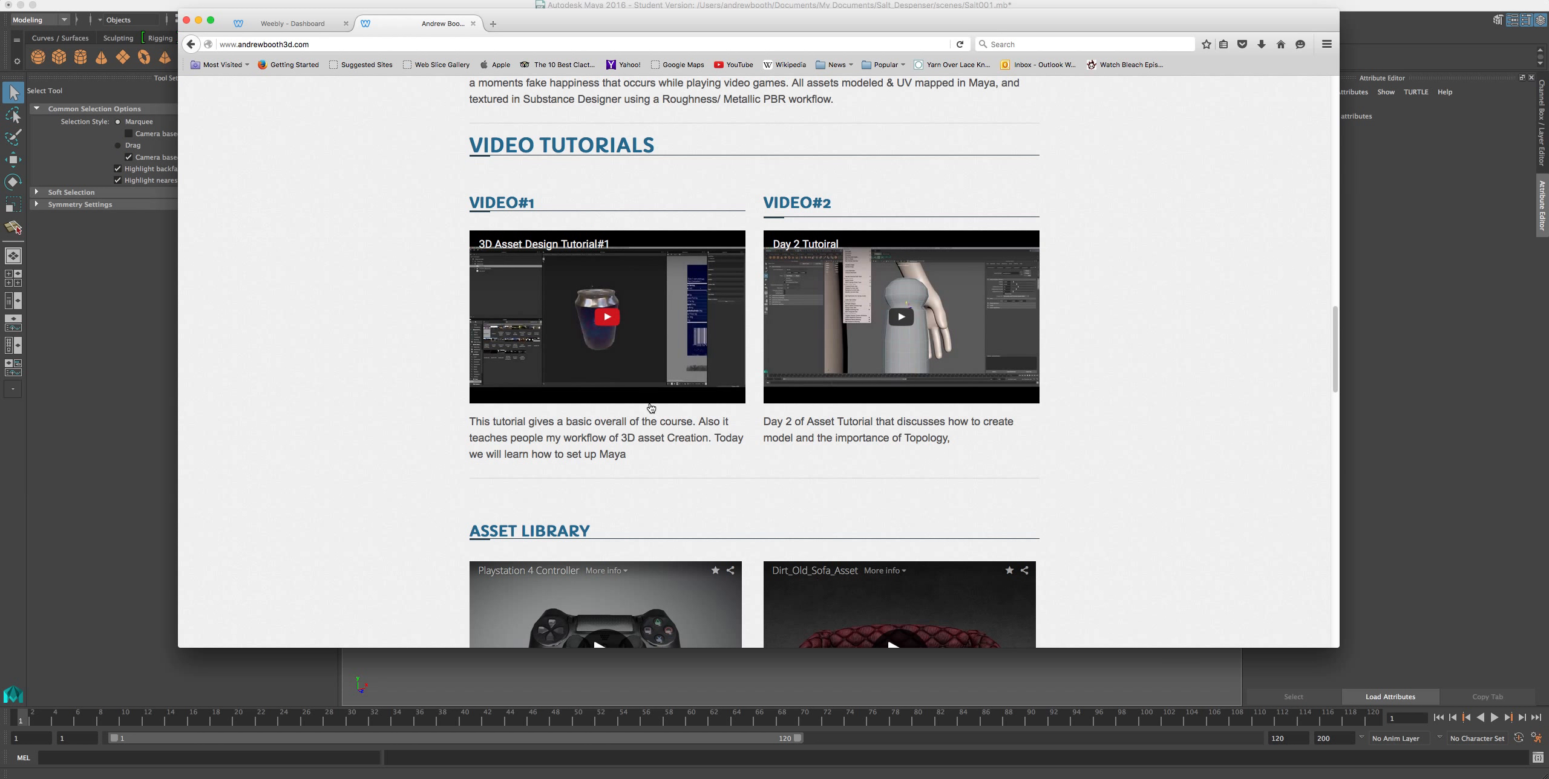
scroll(473, 402, "down", 4)
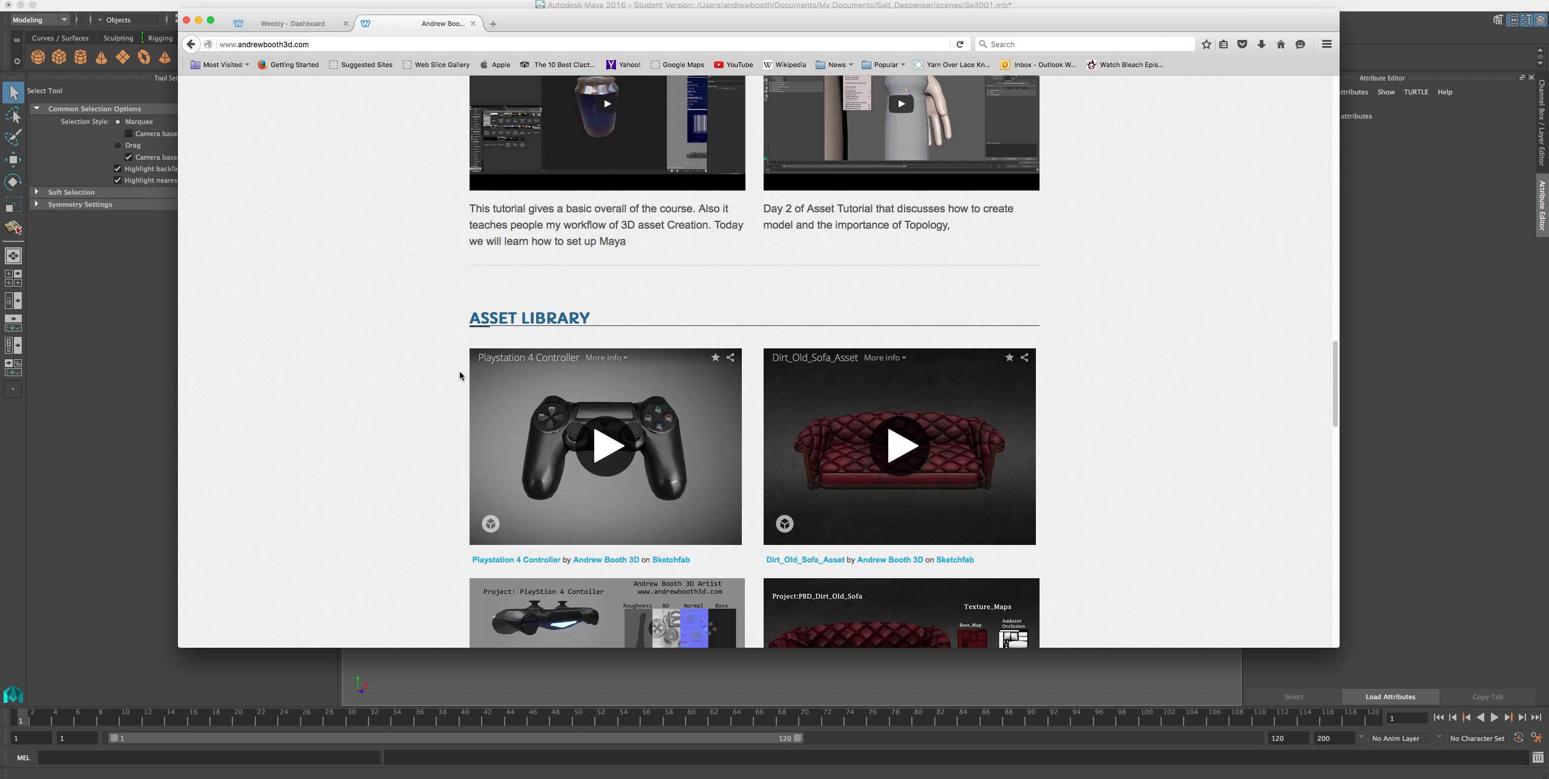
scroll(763, 450, "down", 15)
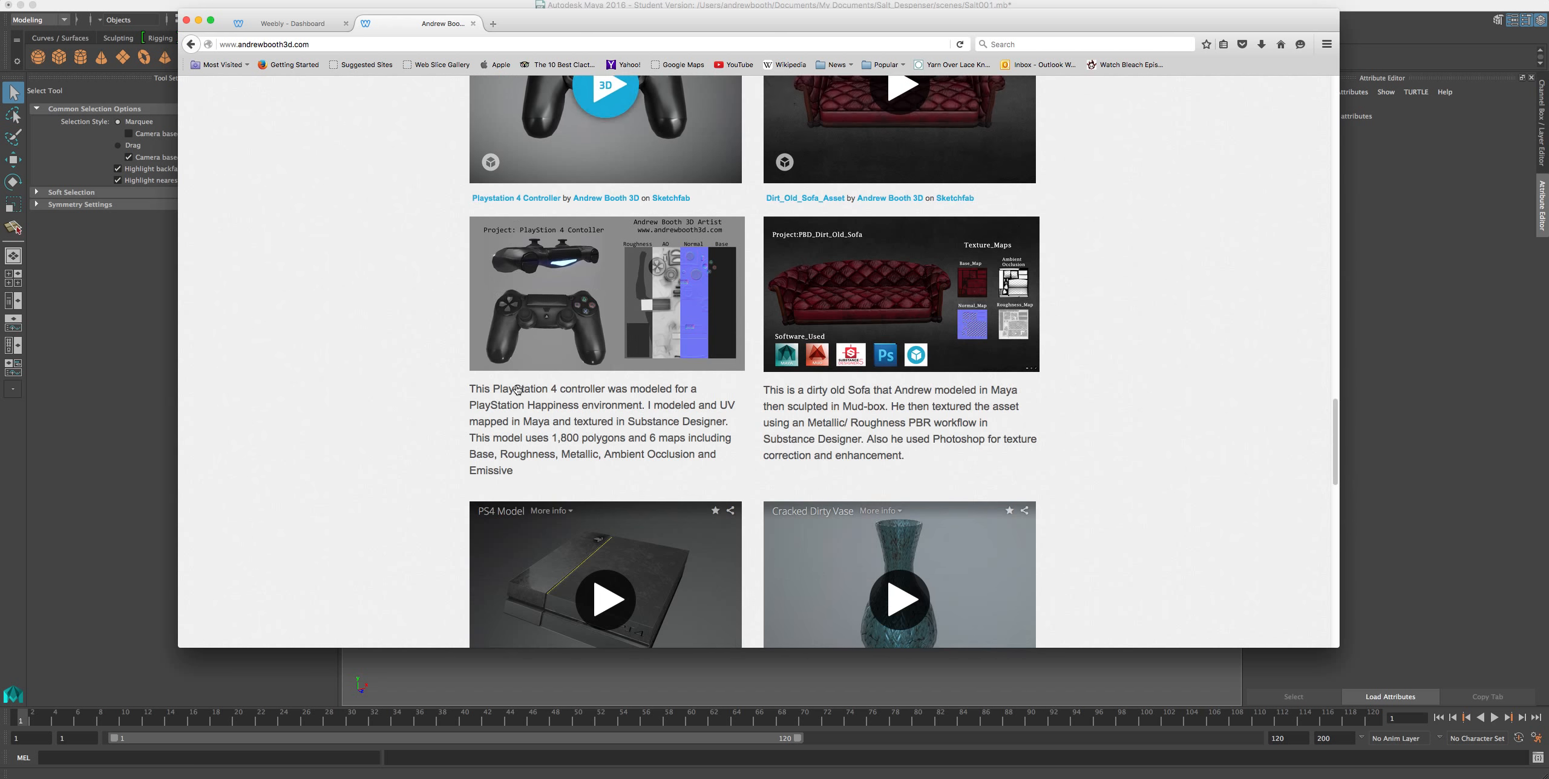
scroll(763, 453, "up", 9)
scroll(768, 465, "down", 15)
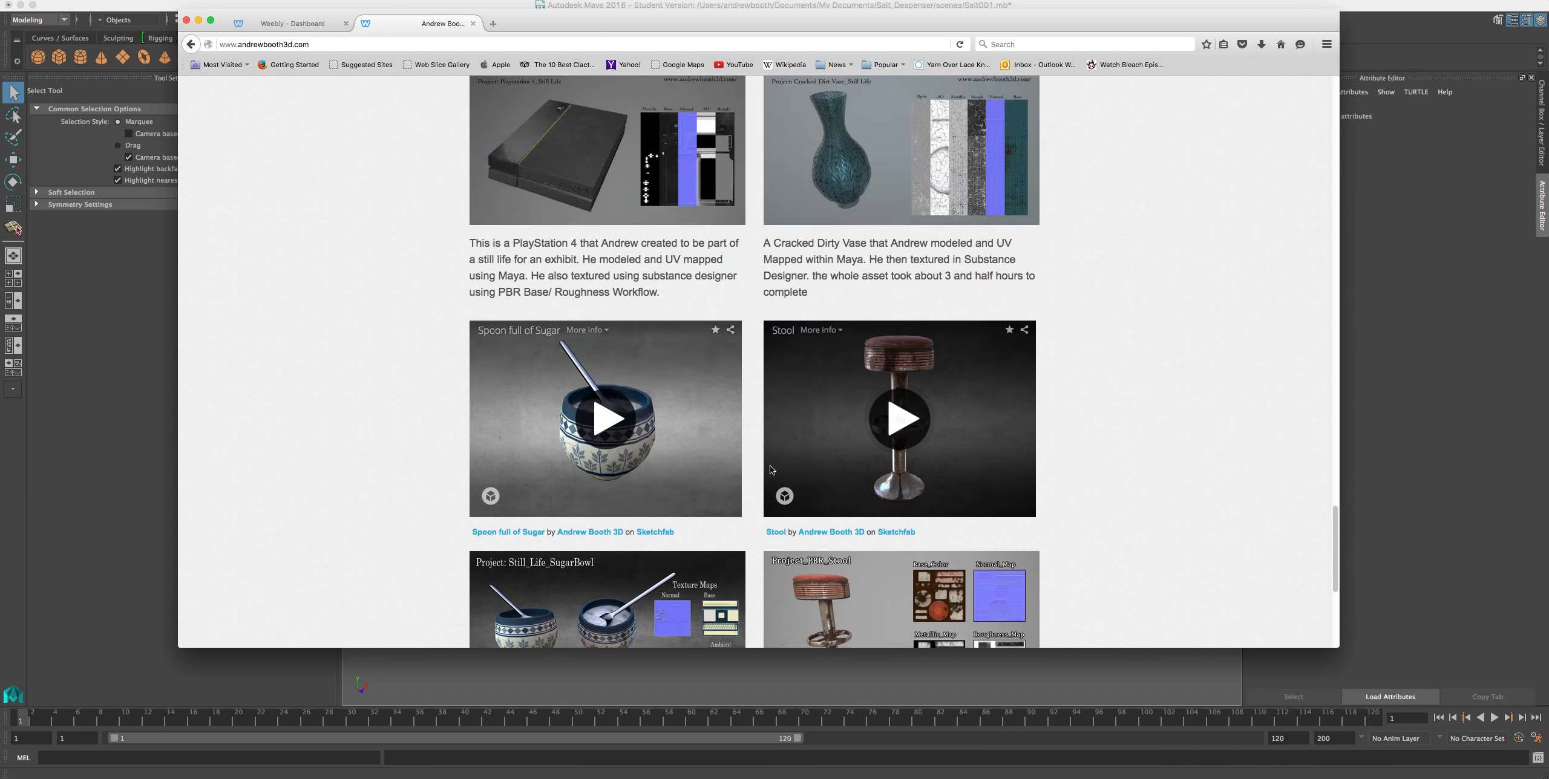
scroll(768, 475, "up", 20)
scroll(769, 479, "up", 20)
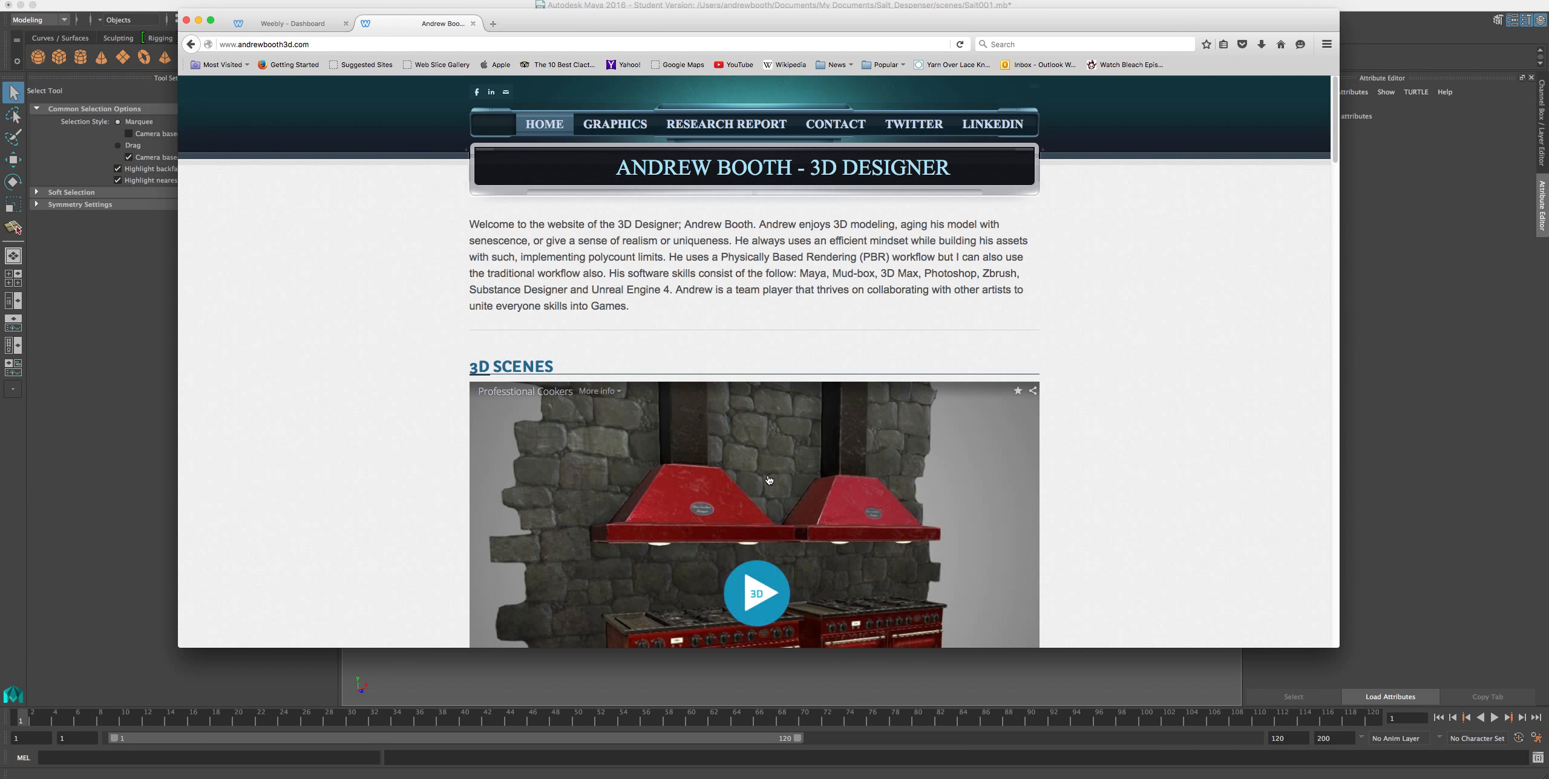
View the logo designs on the portfolio's Graphics page and close the website.
left_click(613, 133)
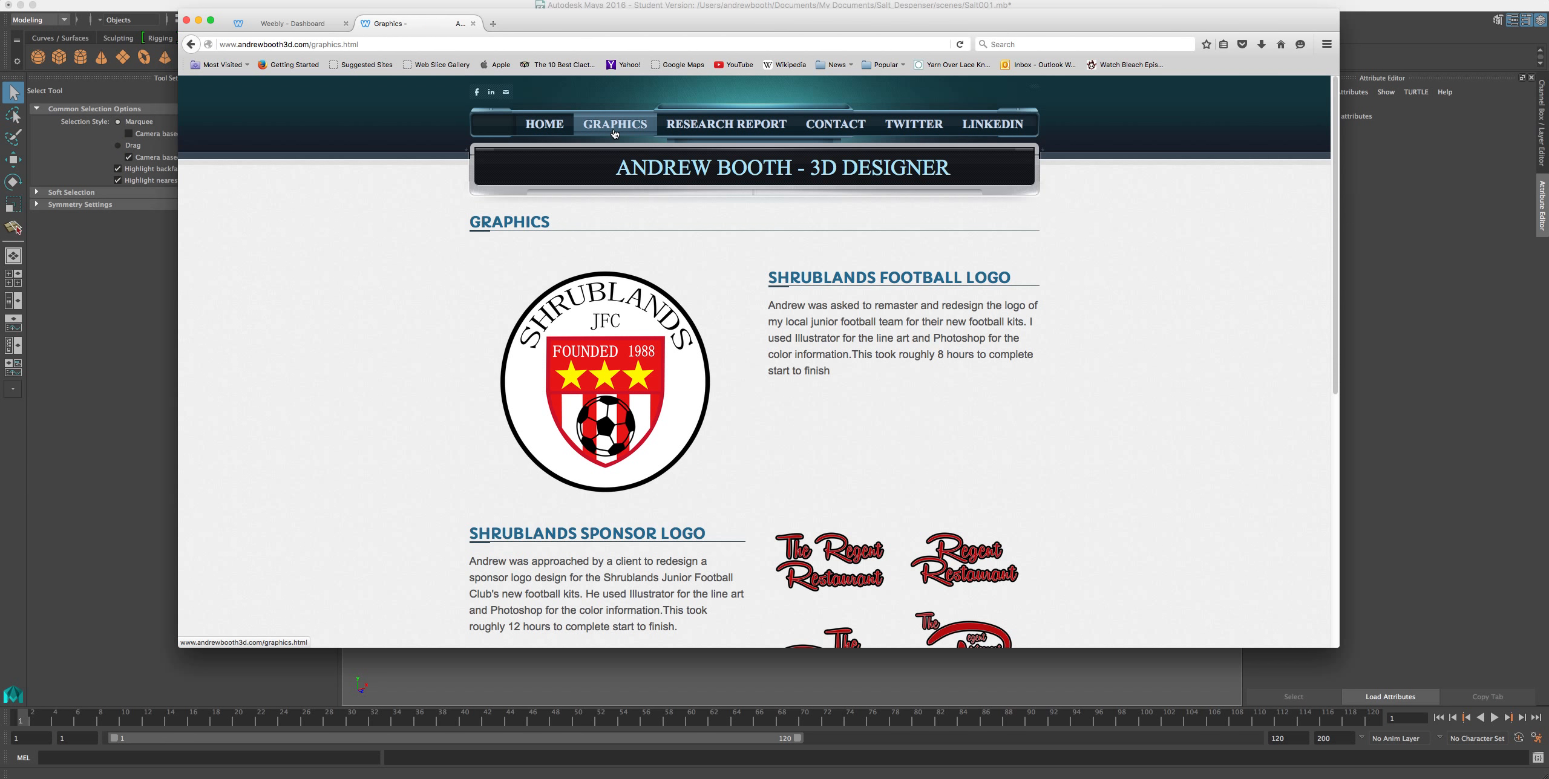
scroll(617, 254, "down", 5)
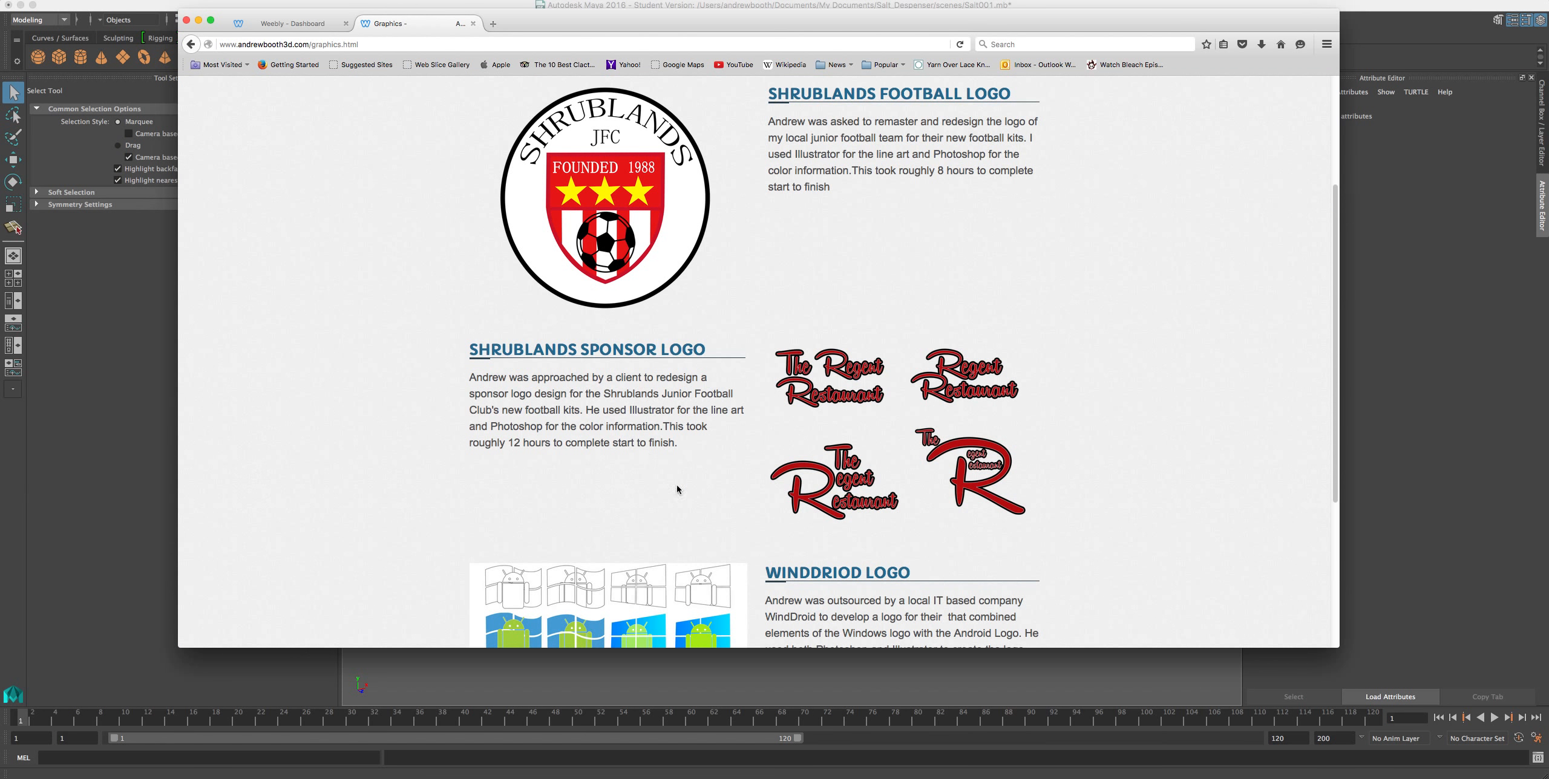
scroll(800, 481, "down", 5)
scroll(800, 478, "up", 7)
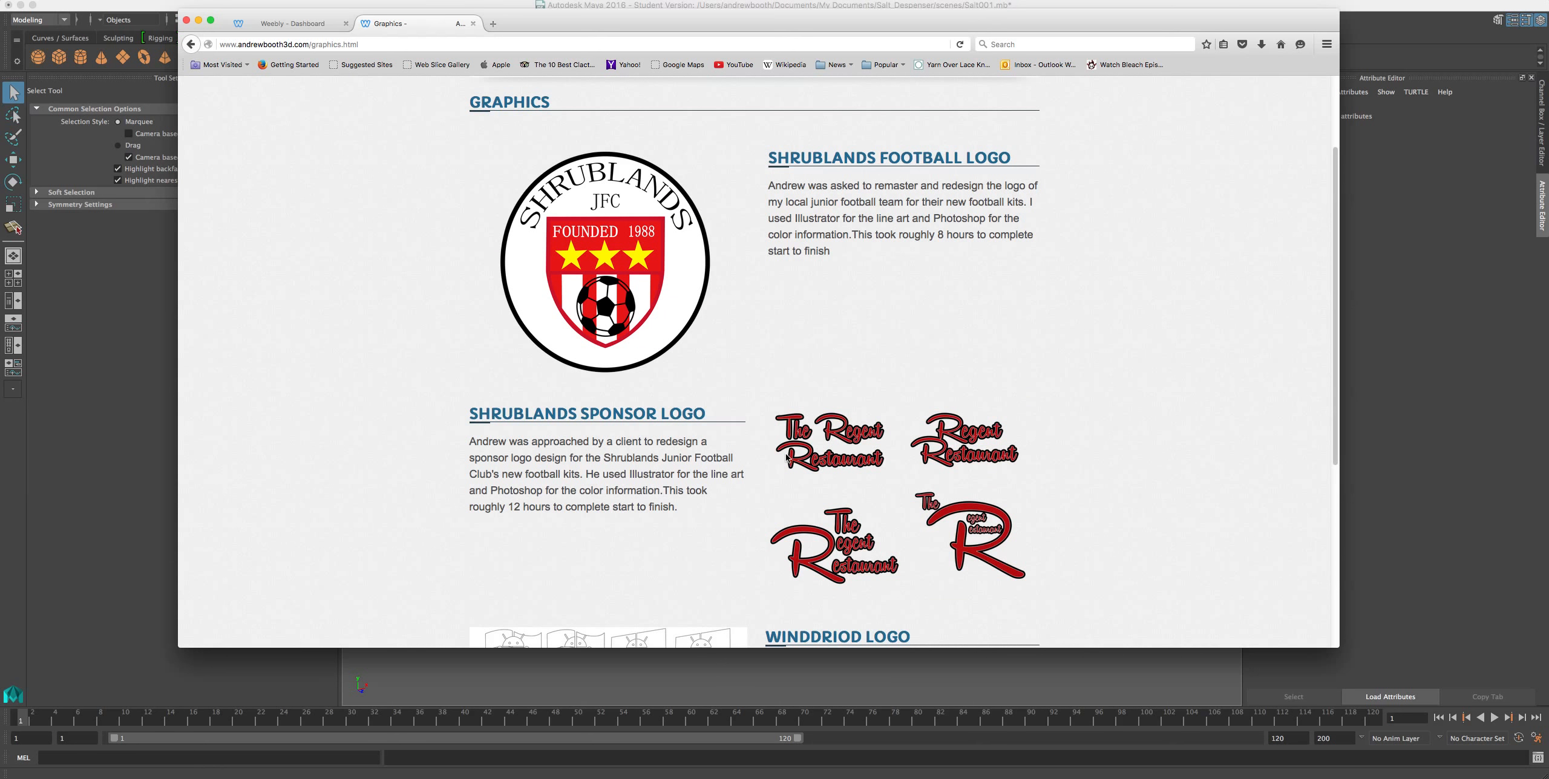
left_click(473, 25)
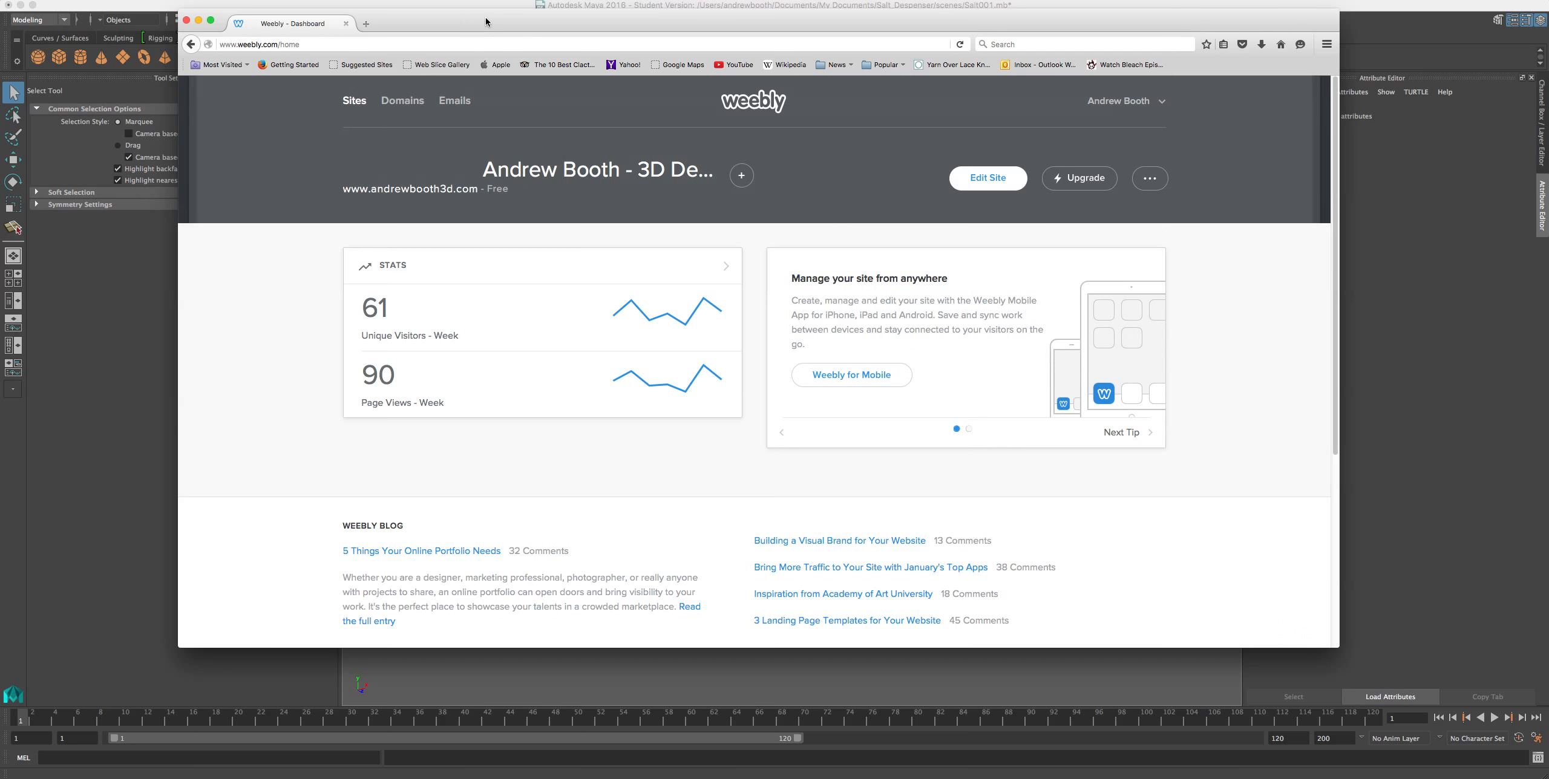
Switch to Maya and select the salt dispenser's lid mesh beside the body model's hand.
key("ctrl+Right")
scroll(654, 599, "up", 10)
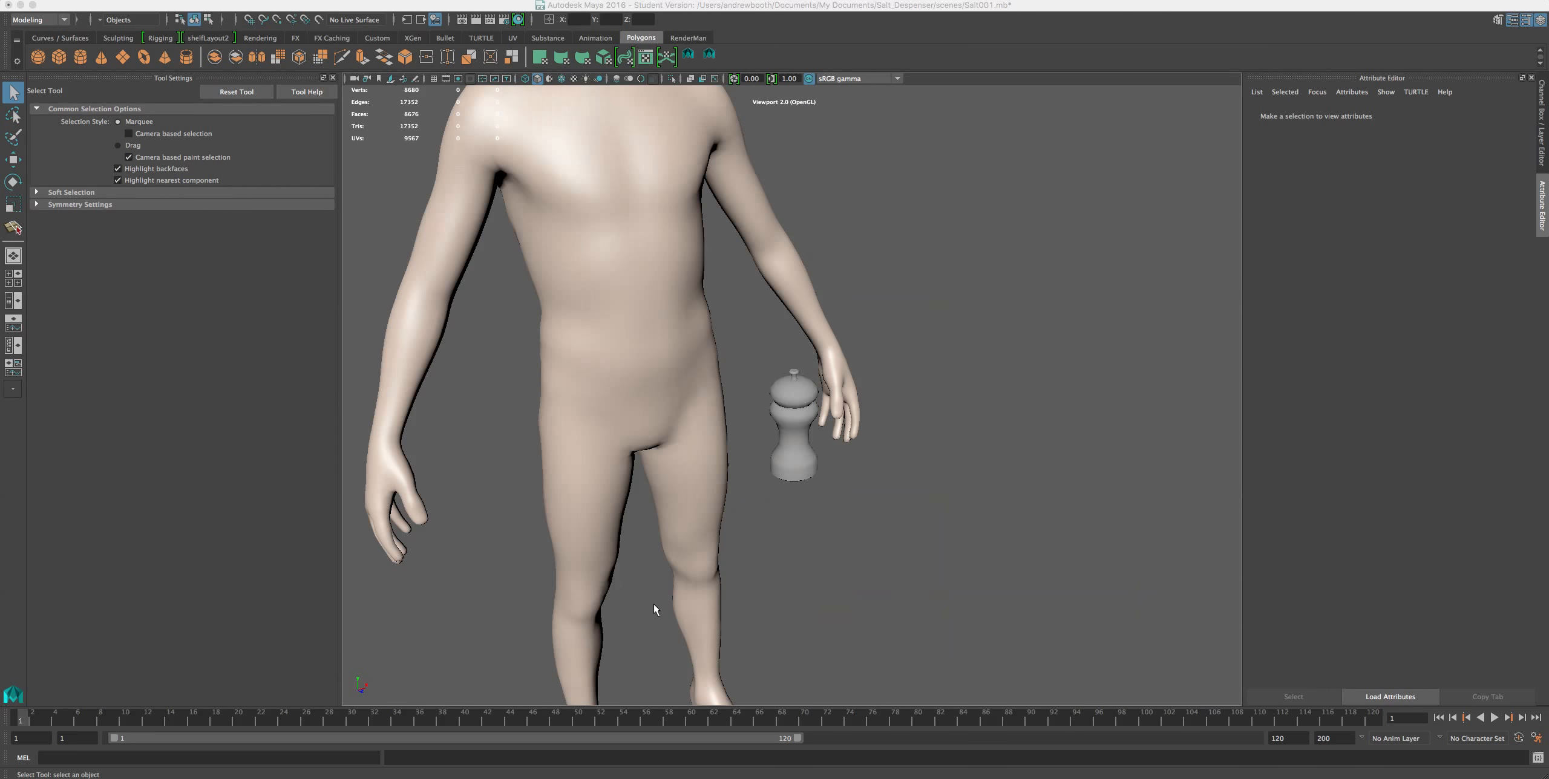
left_click_drag(692, 484, 711, 496, "alt")
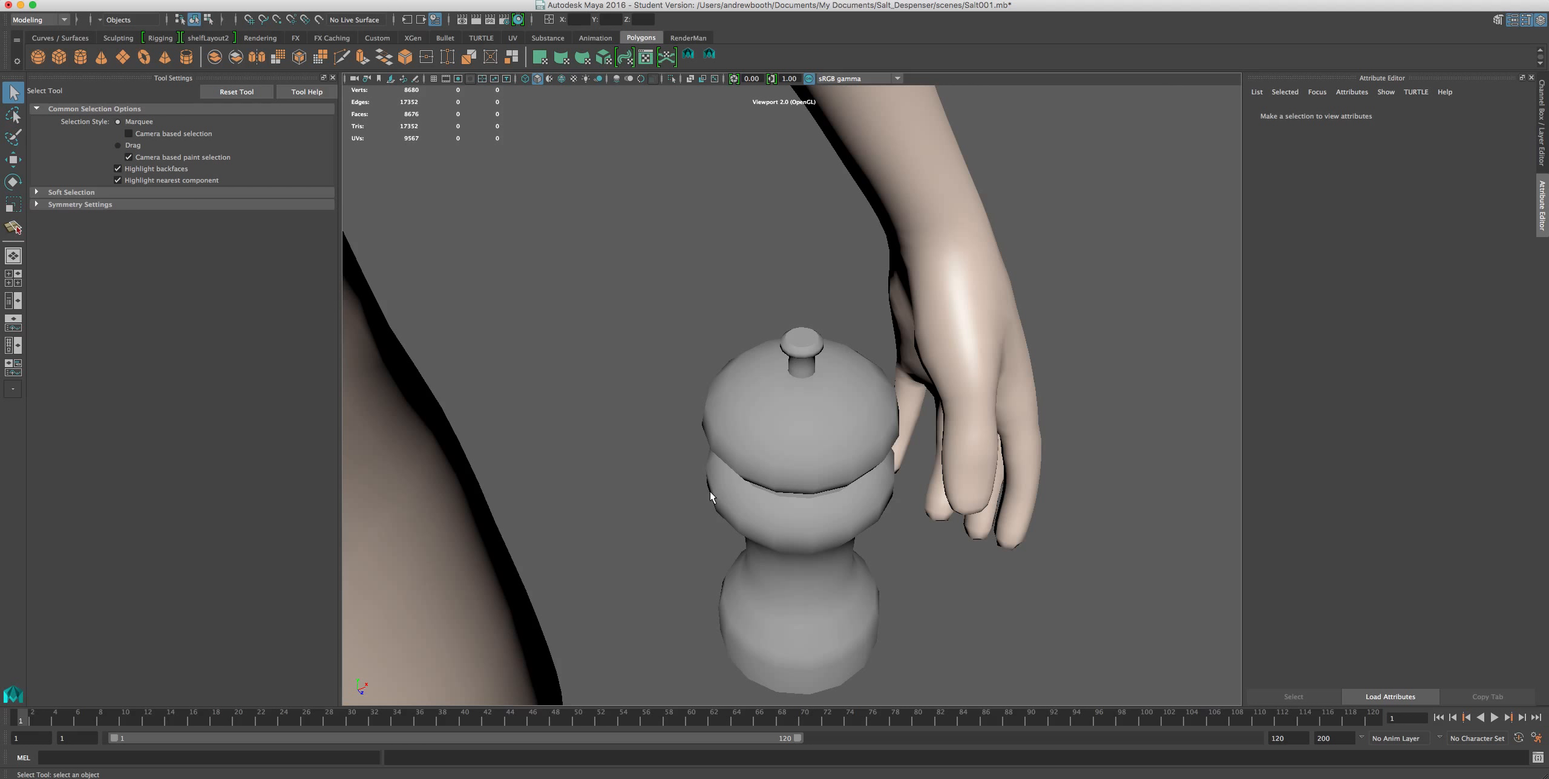
left_click(729, 452)
Delete the edges crossing the flat top of the lid's knob, leaving one undivided cap face.
scroll(752, 453, "up", 5)
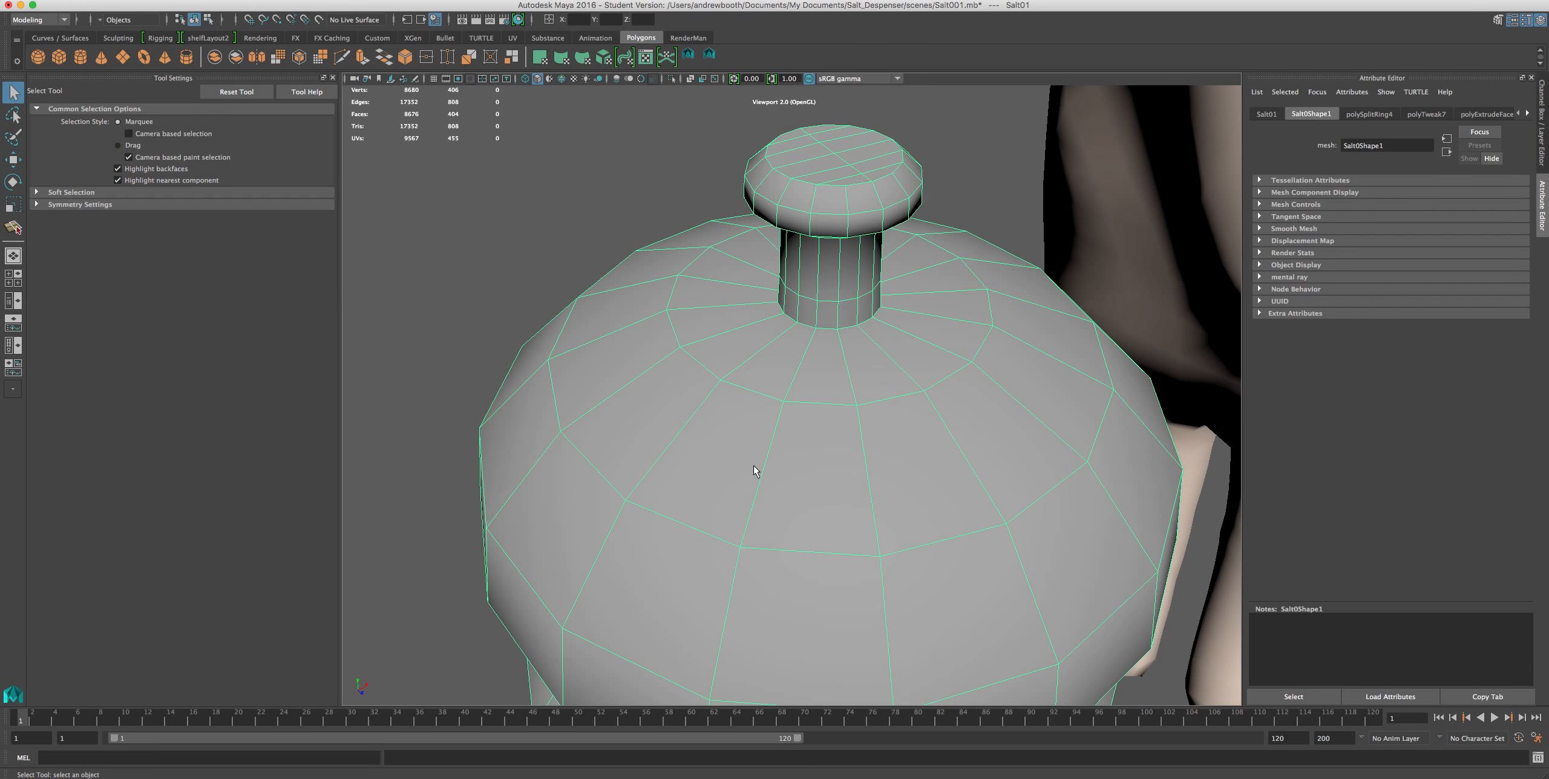
middle_click_drag(818, 405, 798, 462, "alt")
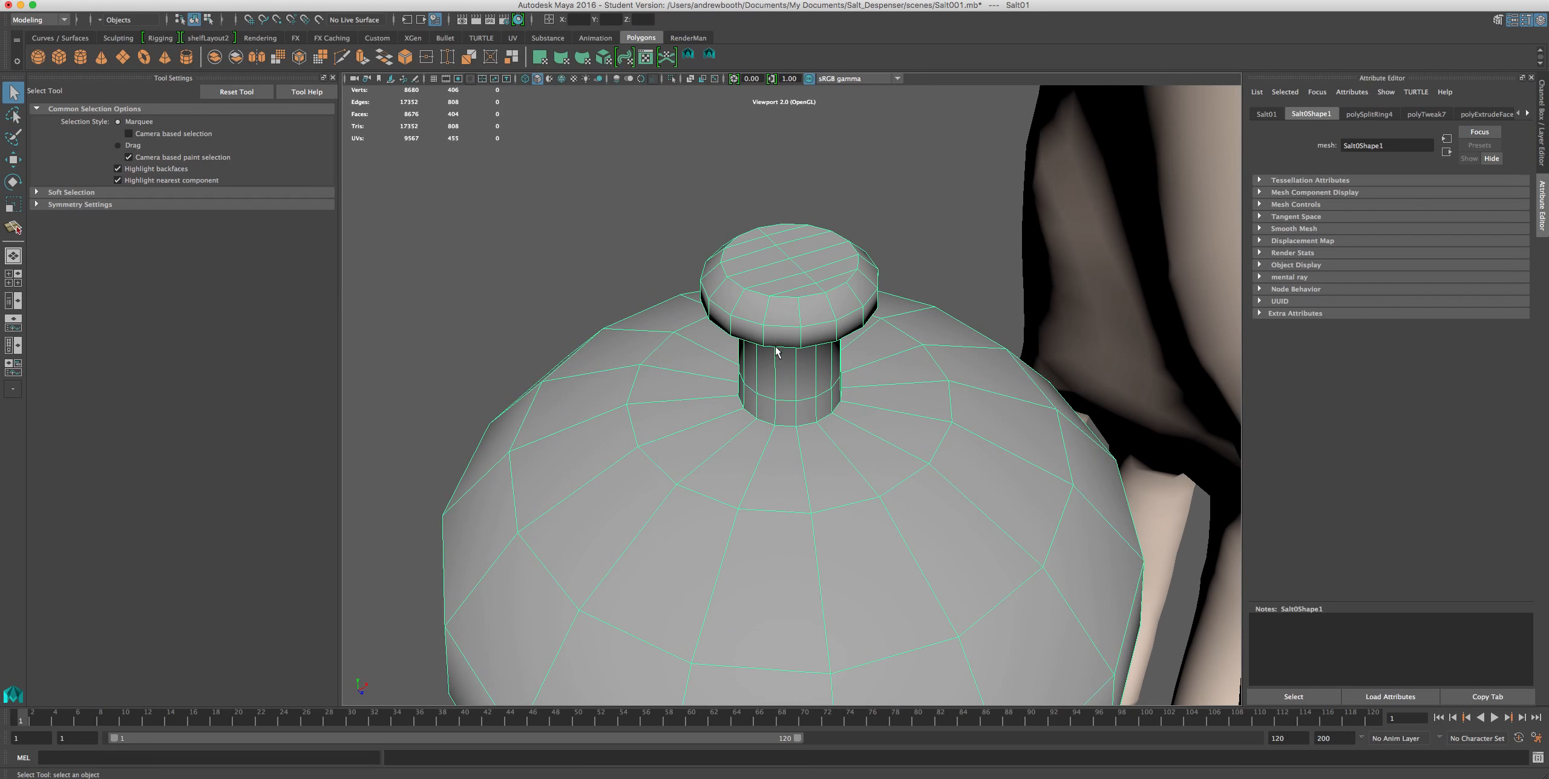
scroll(774, 346, "up", 3)
left_click_drag(692, 329, 690, 342, "alt")
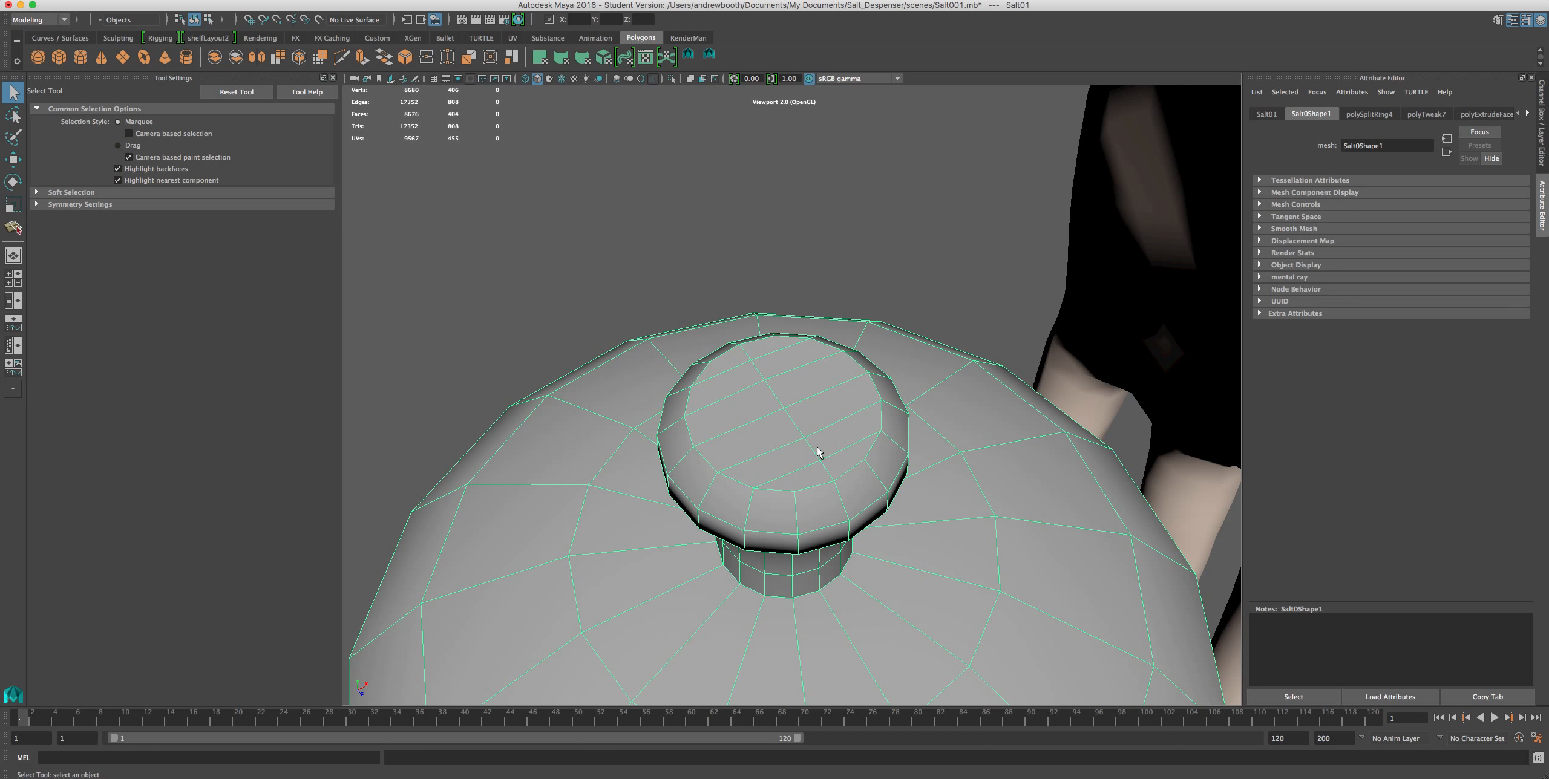
right_click_drag(819, 449, 805, 424)
double_click(796, 433)
key("Delete")
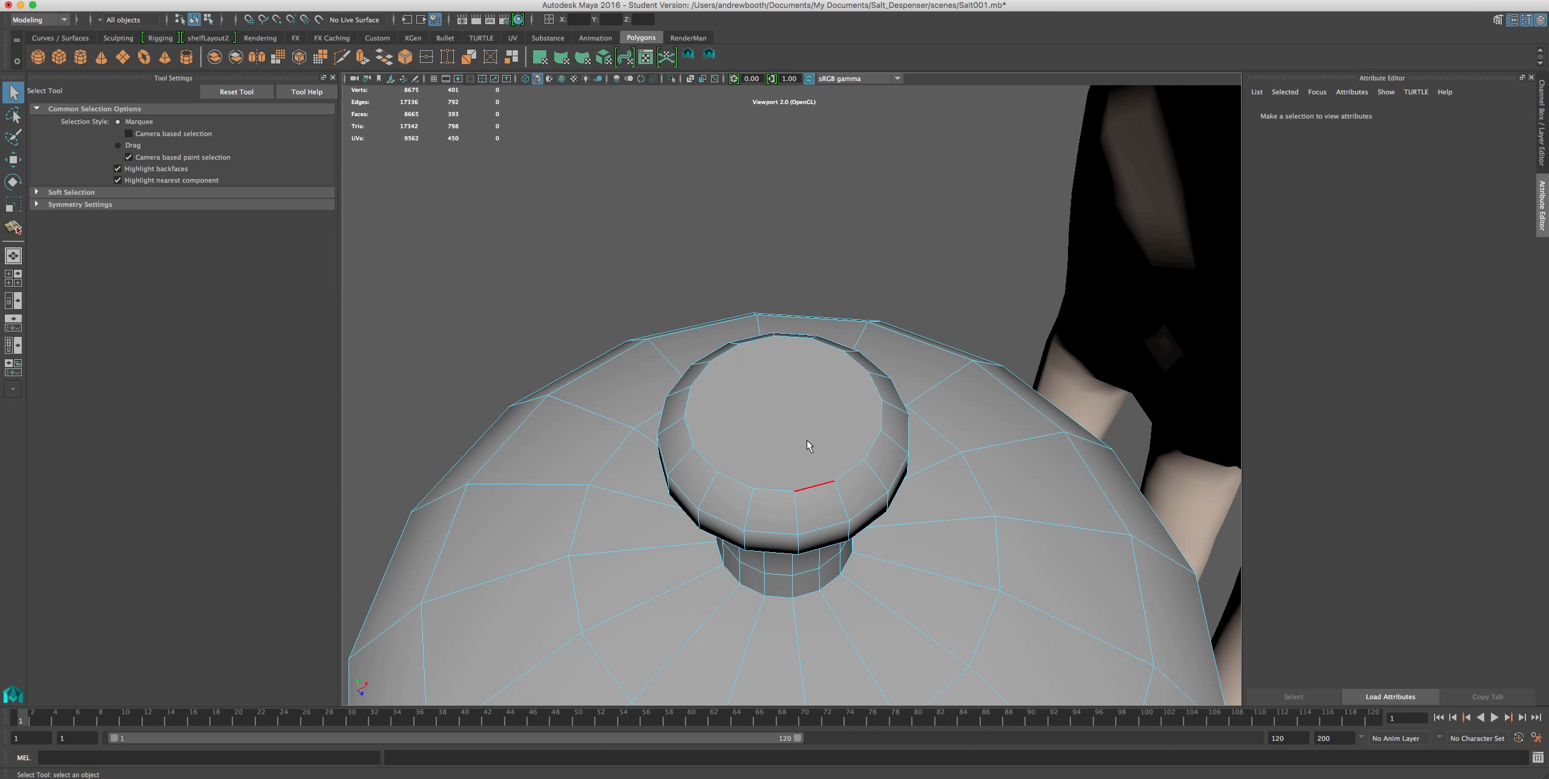
Cut two parallel edges between opposite vertices across the front part of the knob's cap with the Split Polygon Tool.
left_click(713, 54)
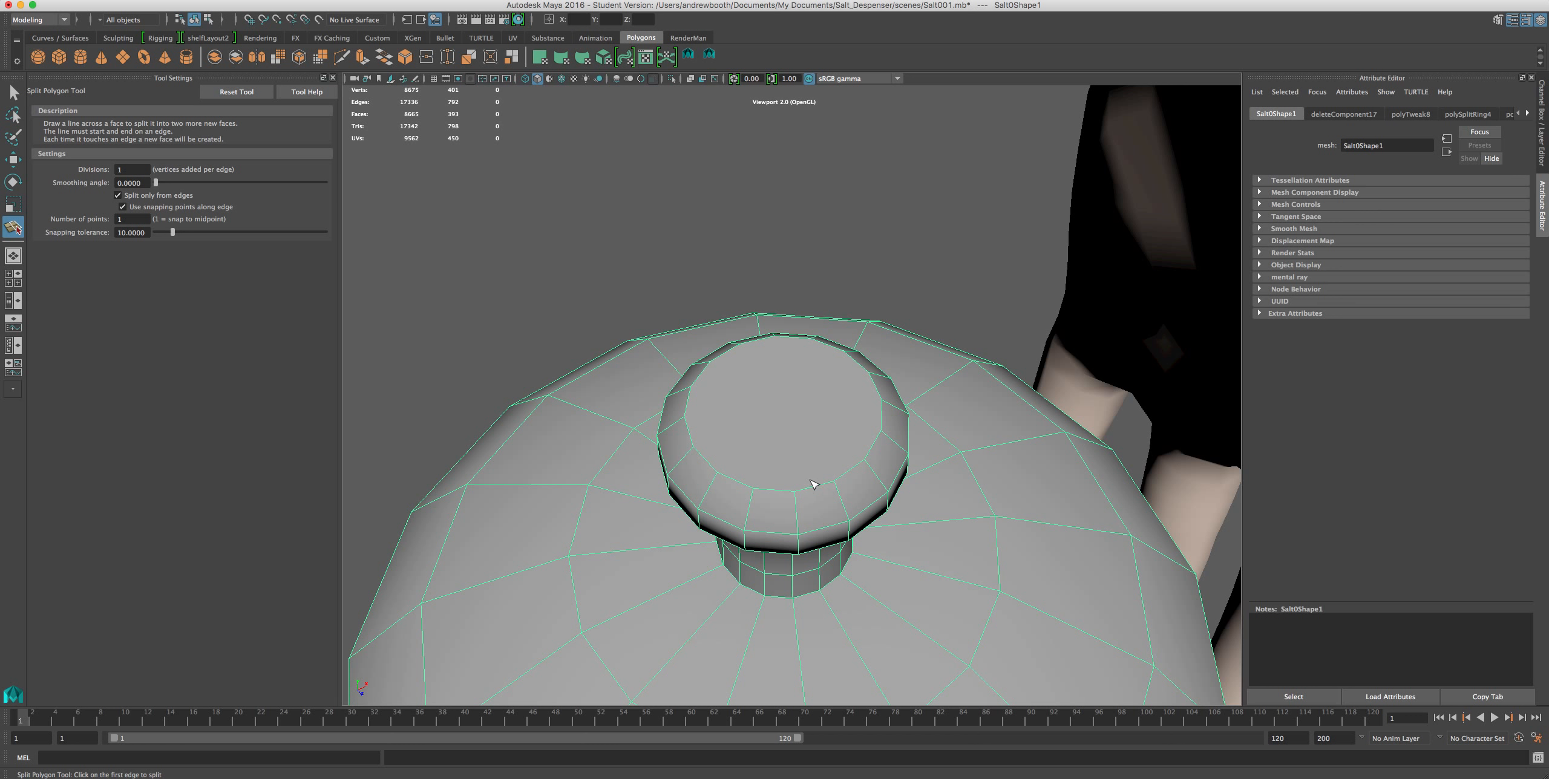
left_click(840, 483)
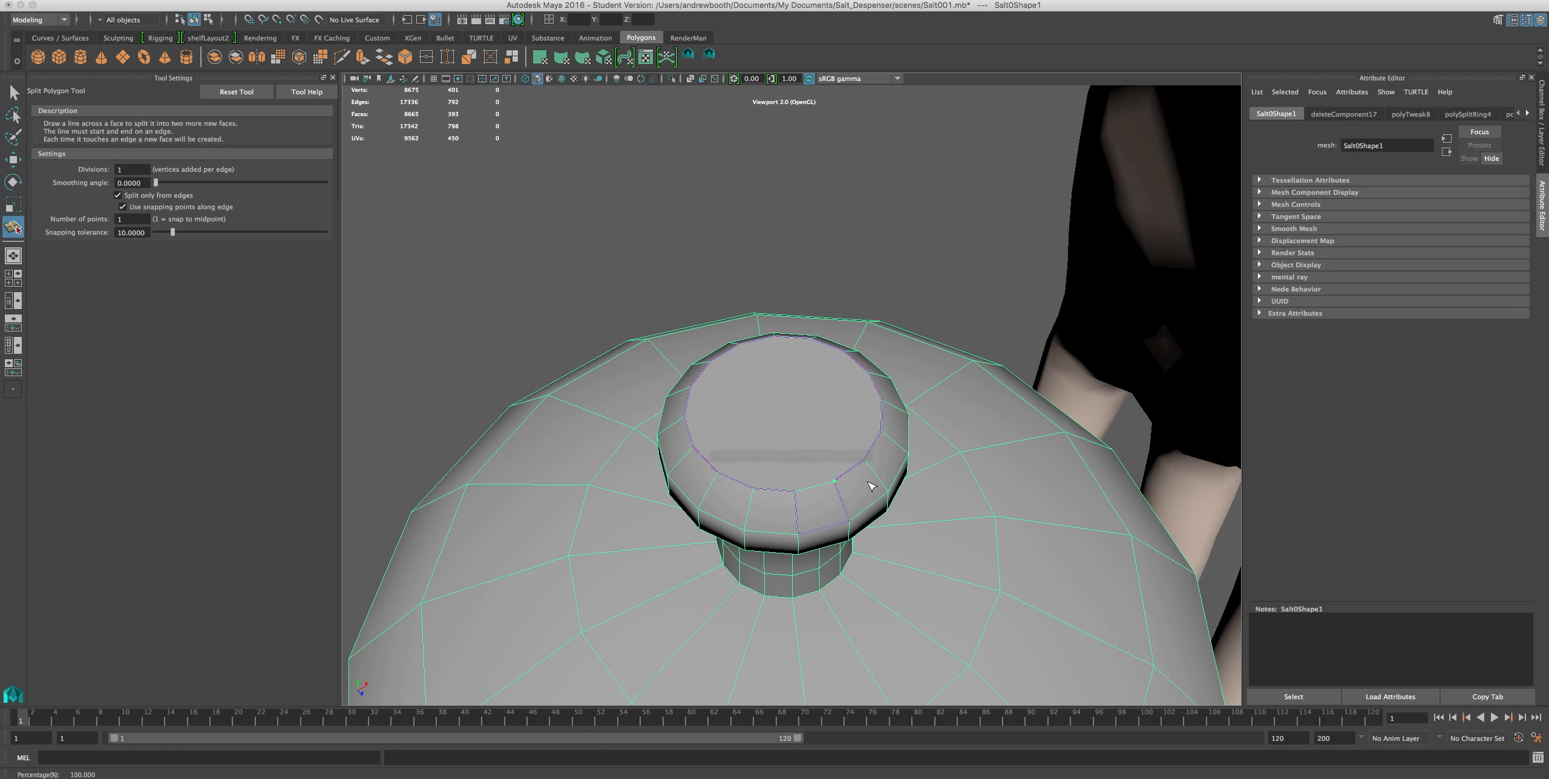
left_click_drag(755, 489, 711, 471)
key("Return")
left_click_drag(869, 456, 849, 468)
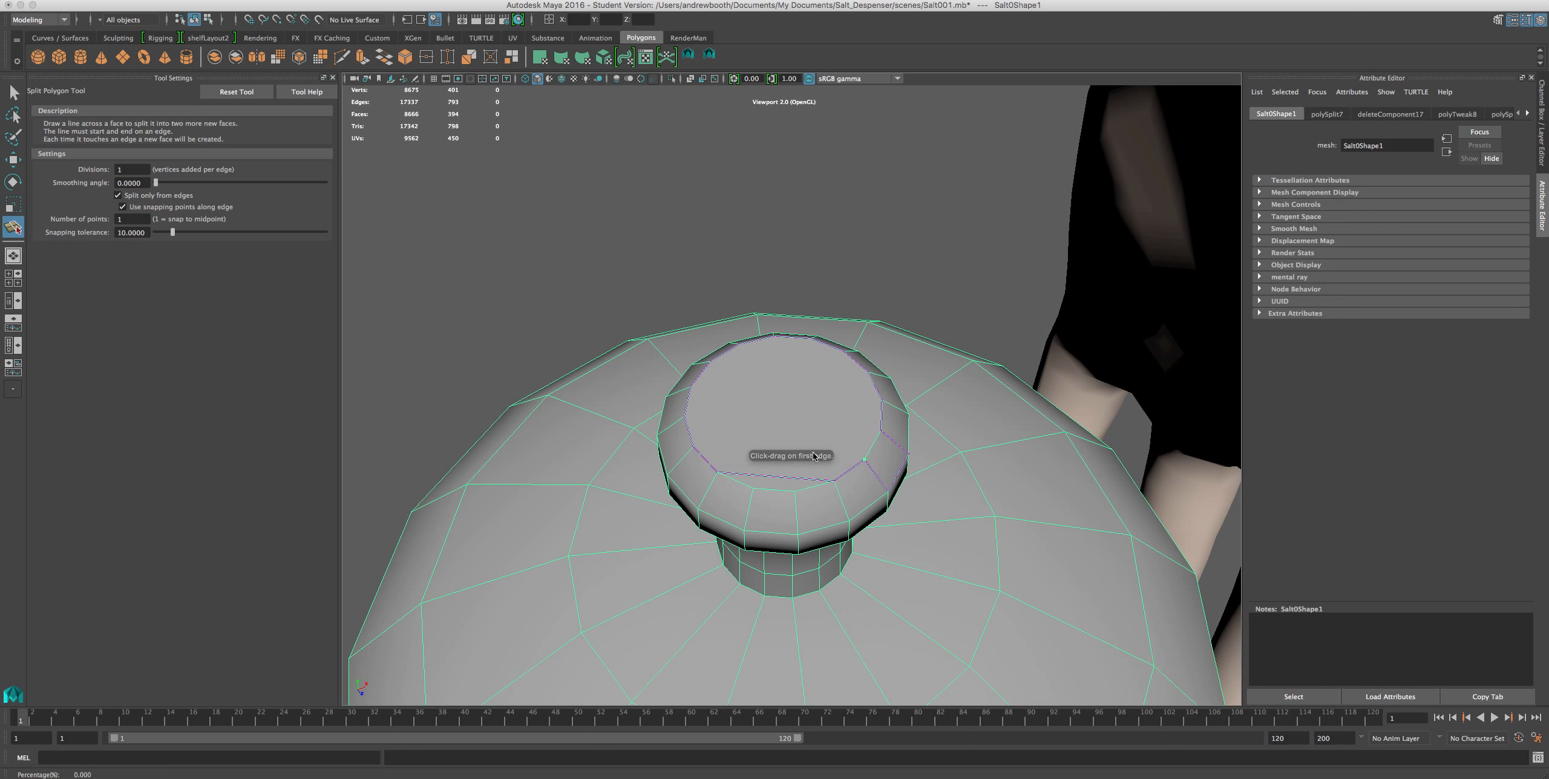
left_click(701, 463)
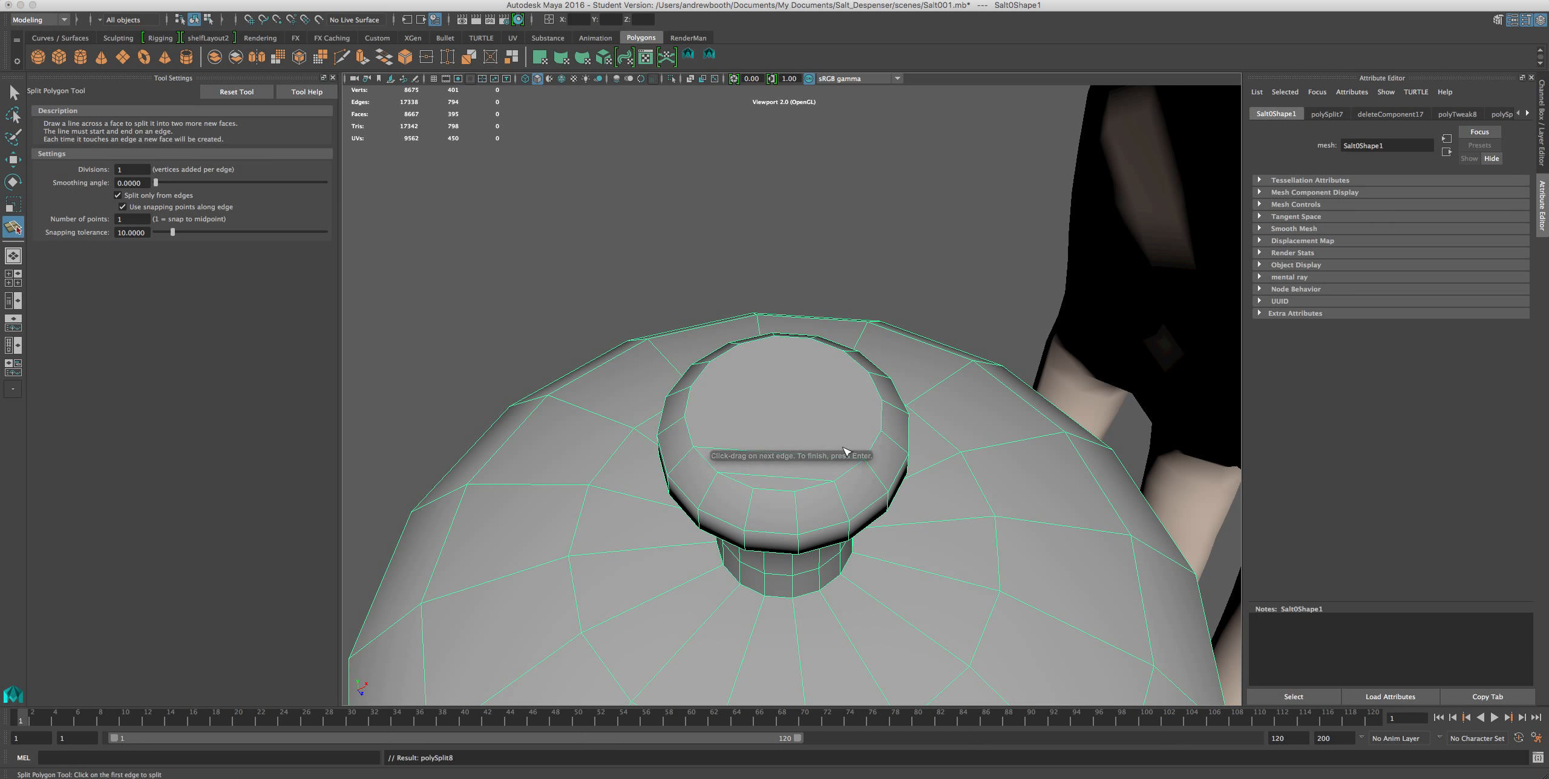
key("Return")
Split the middle of the knob's cap with two more parallel edges joining opposite vertices.
left_click_drag(881, 422, 876, 453)
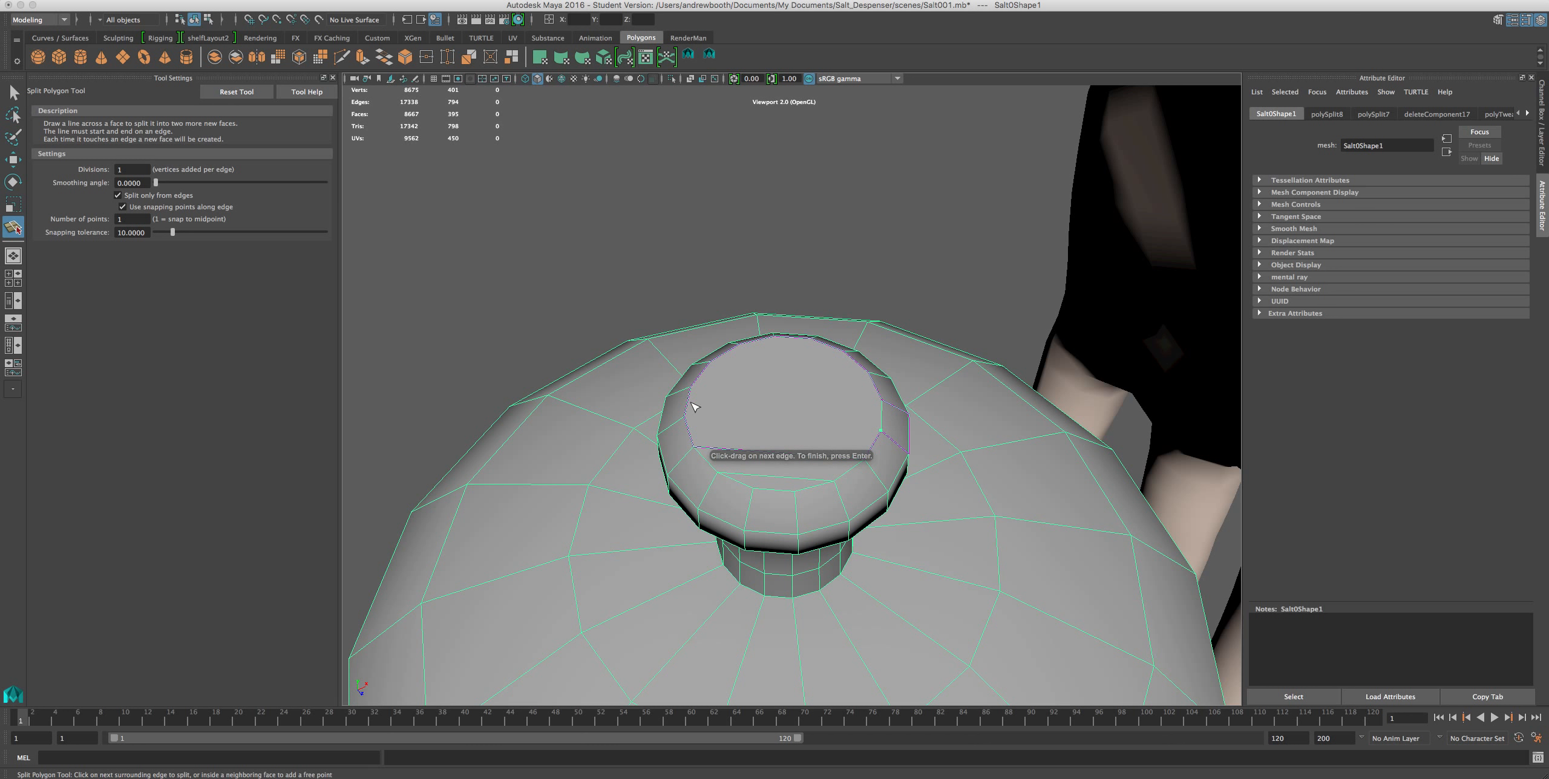
left_click_drag(690, 404, 673, 437)
key("Return")
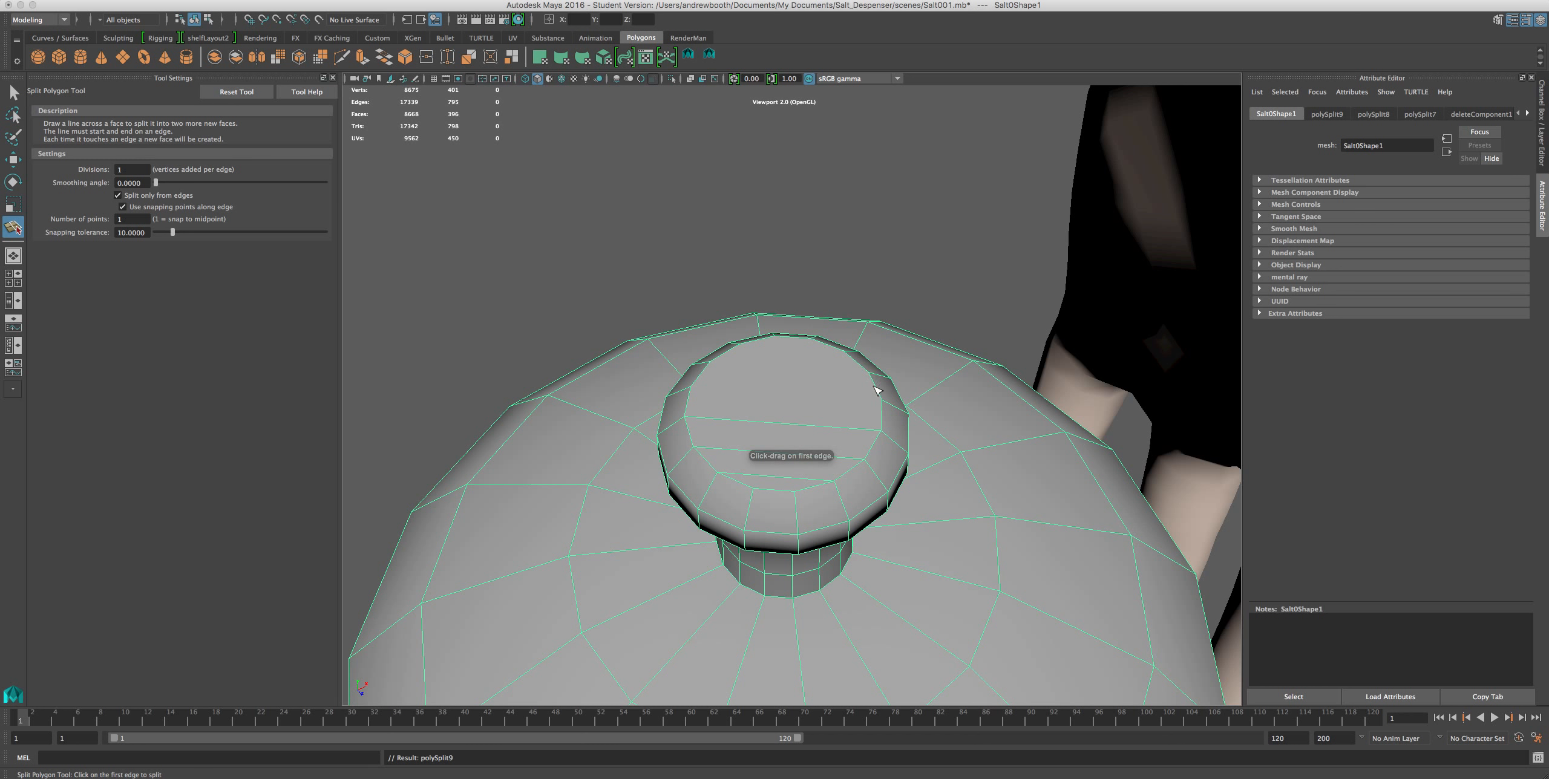
left_click_drag(883, 424, 883, 426)
left_click_drag(699, 375, 681, 404)
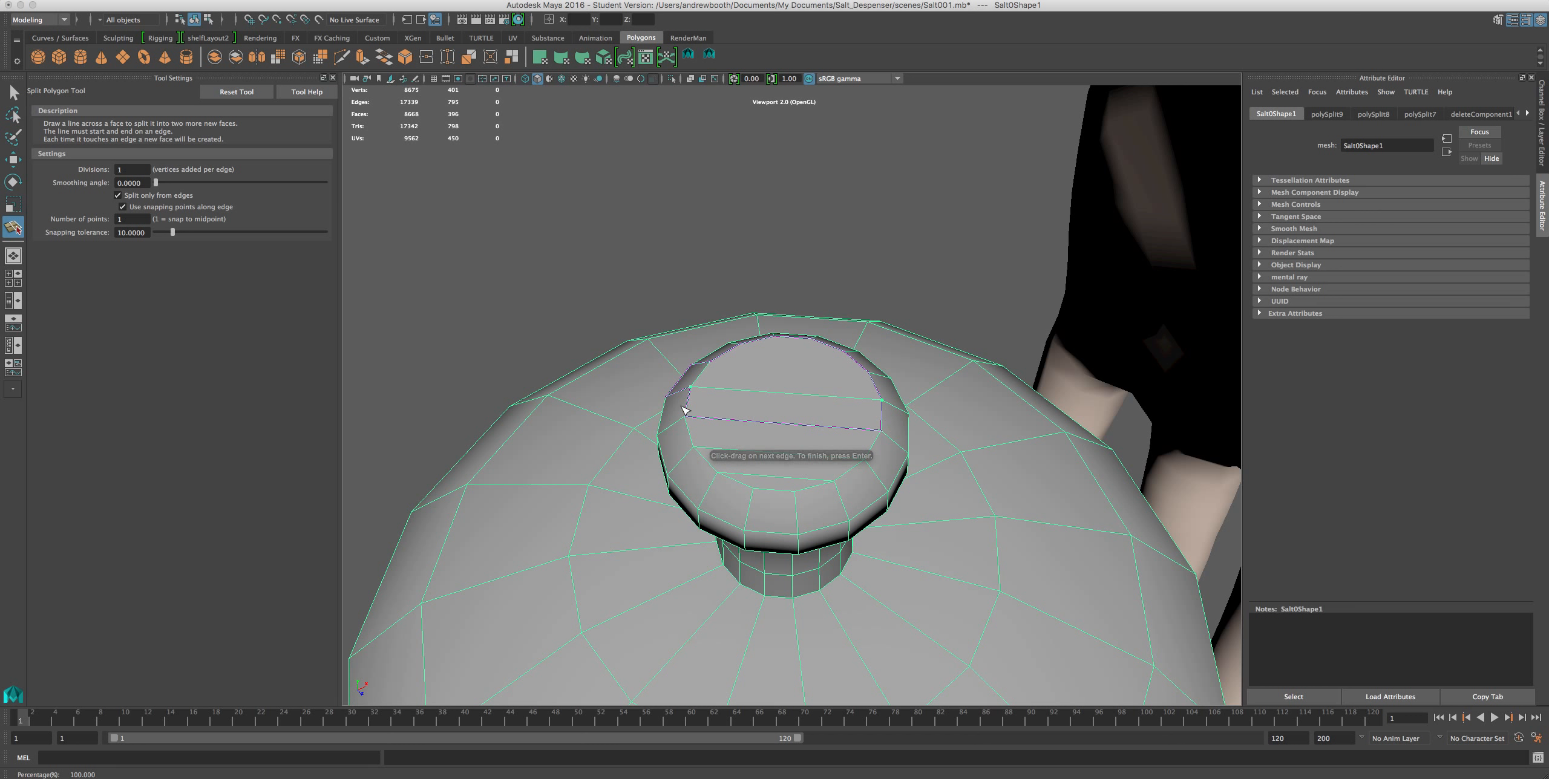
key("q")
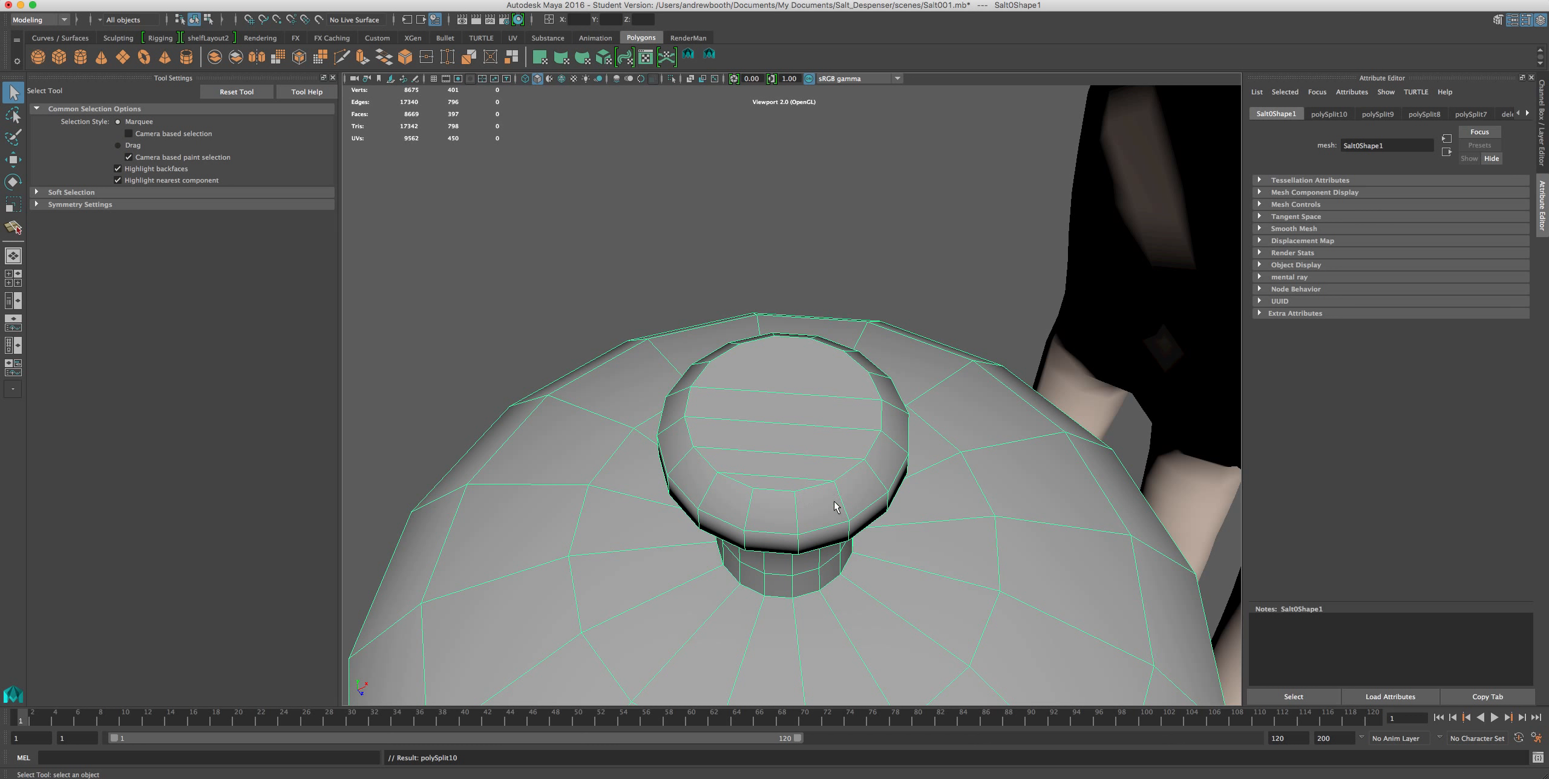
Split the rear part of the knob's cap with the two remaining parallel edges, vertex to vertex.
key("y")
left_click_drag(878, 388, 852, 356)
left_click_drag(721, 354, 666, 395)
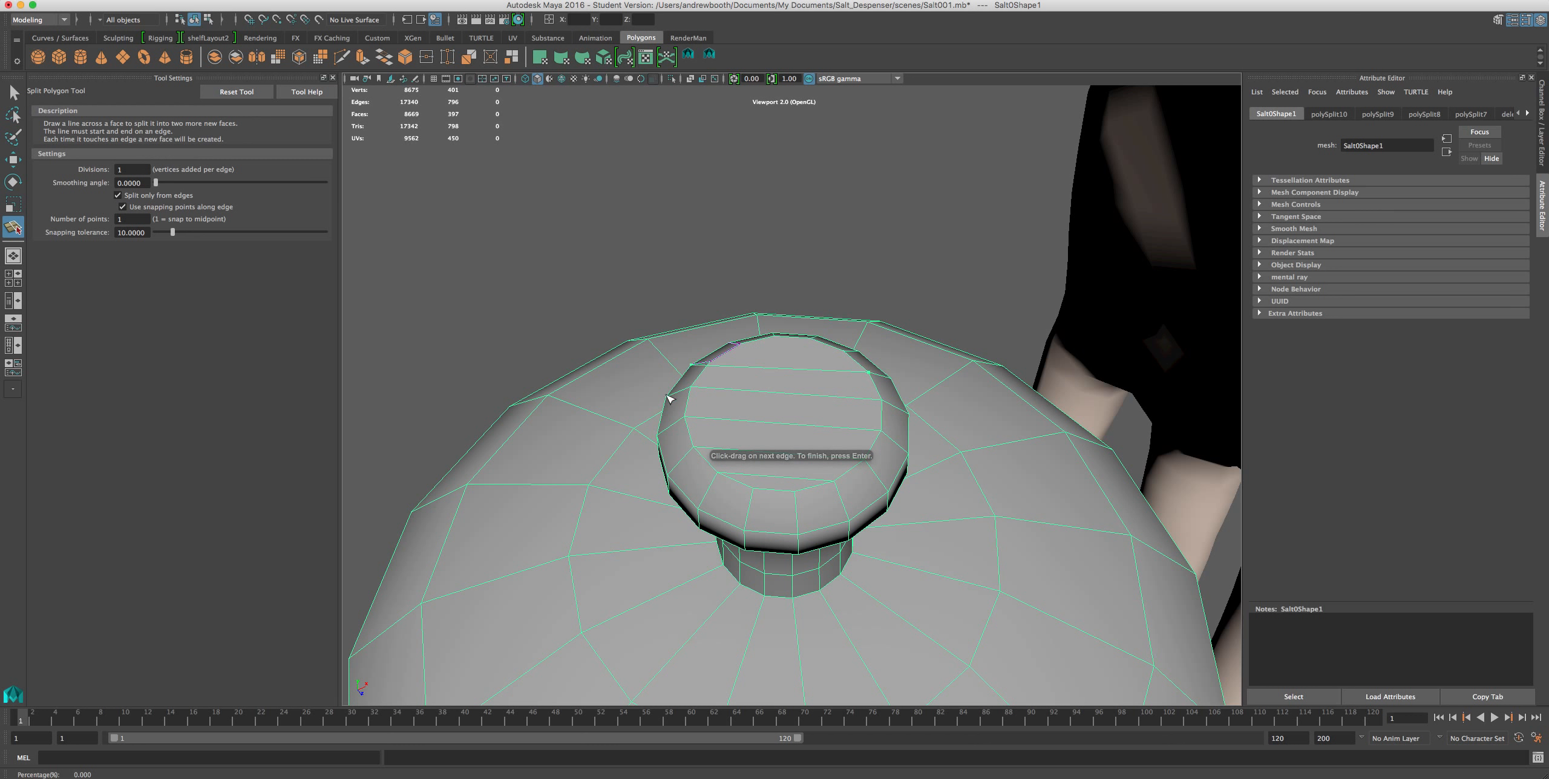
key("super+z")
left_click_drag(717, 357, 692, 385)
key("Return")
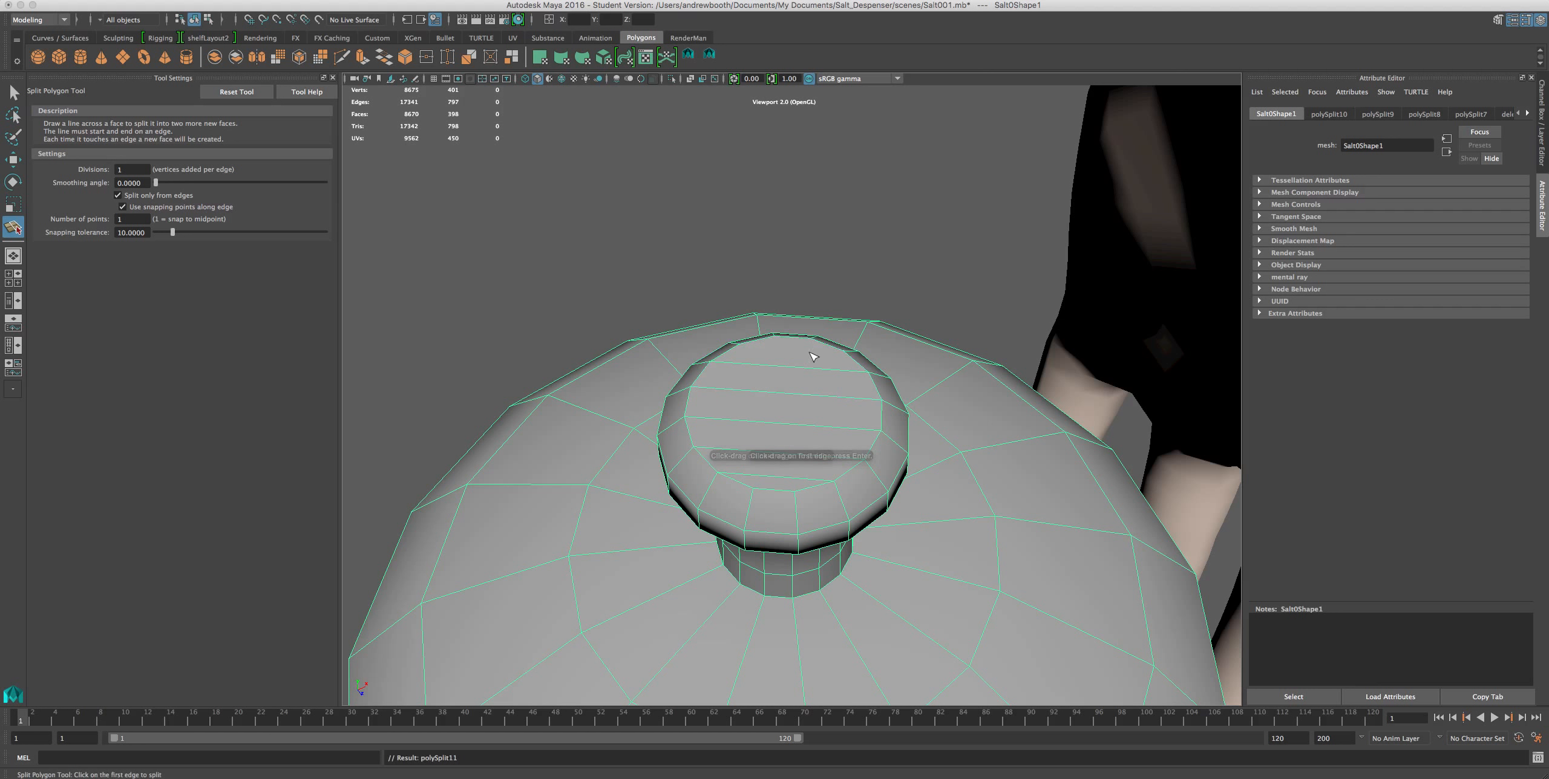
left_click(843, 351)
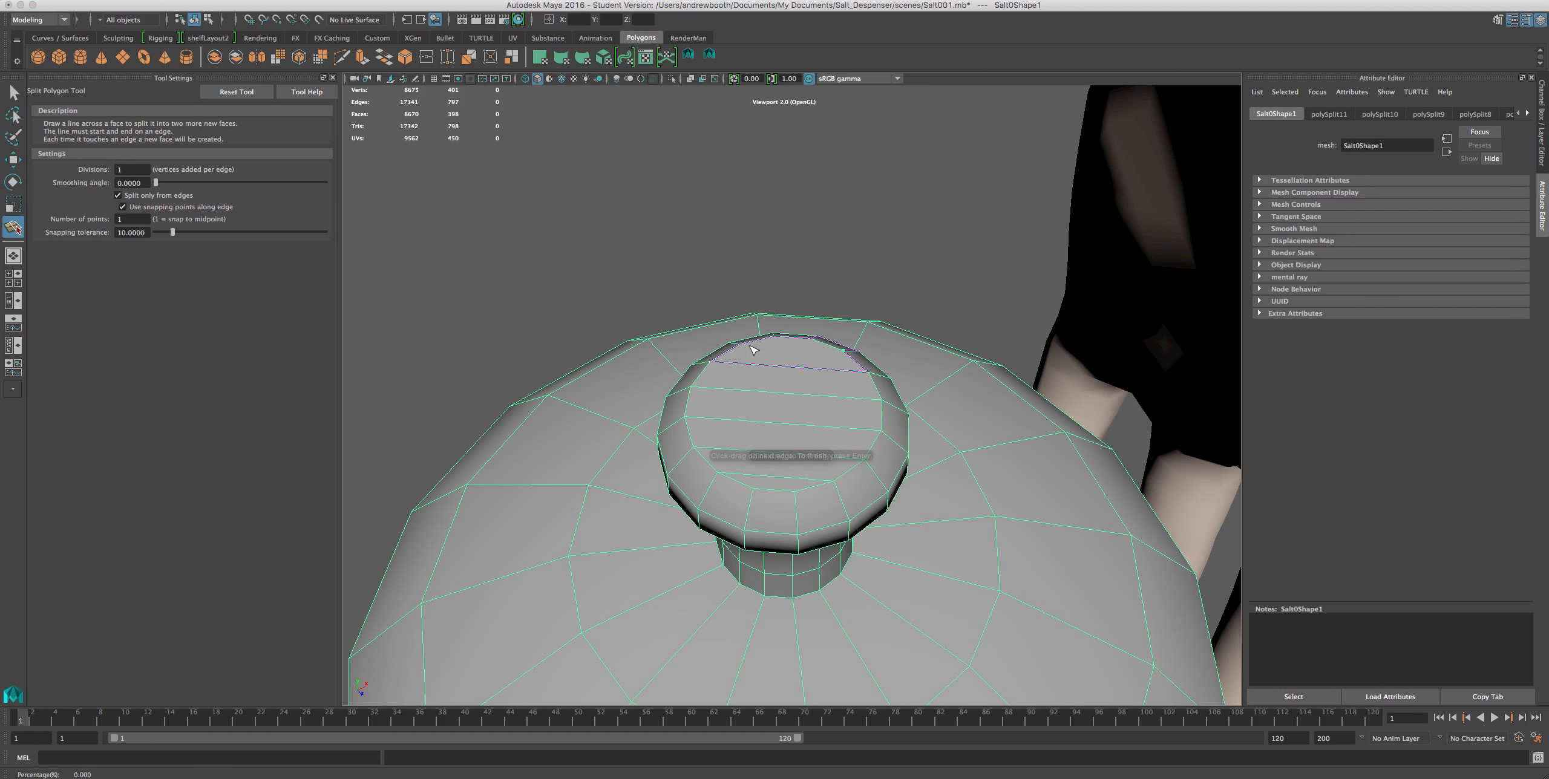
left_click(728, 352)
key("Return")
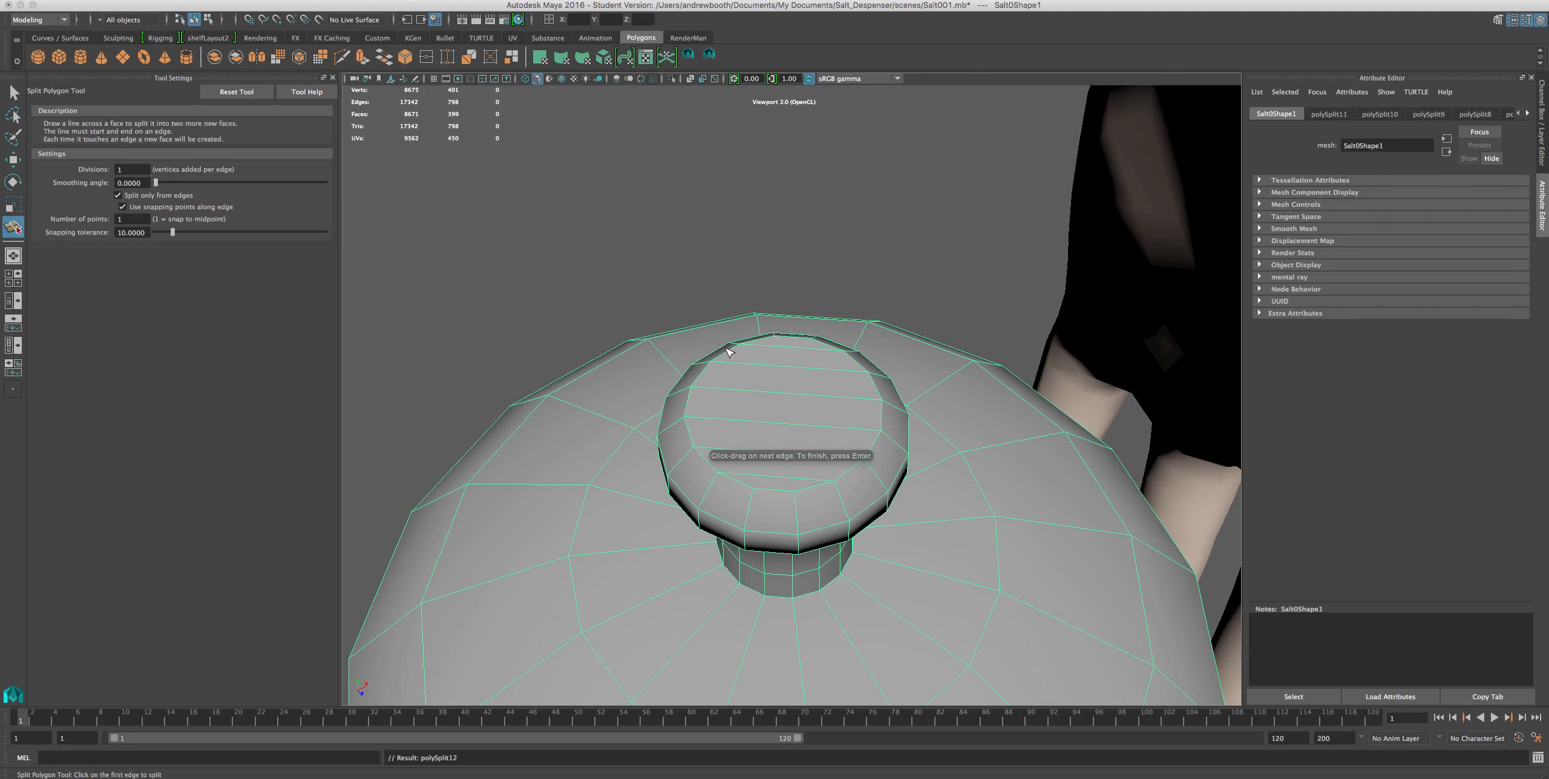
key("q")
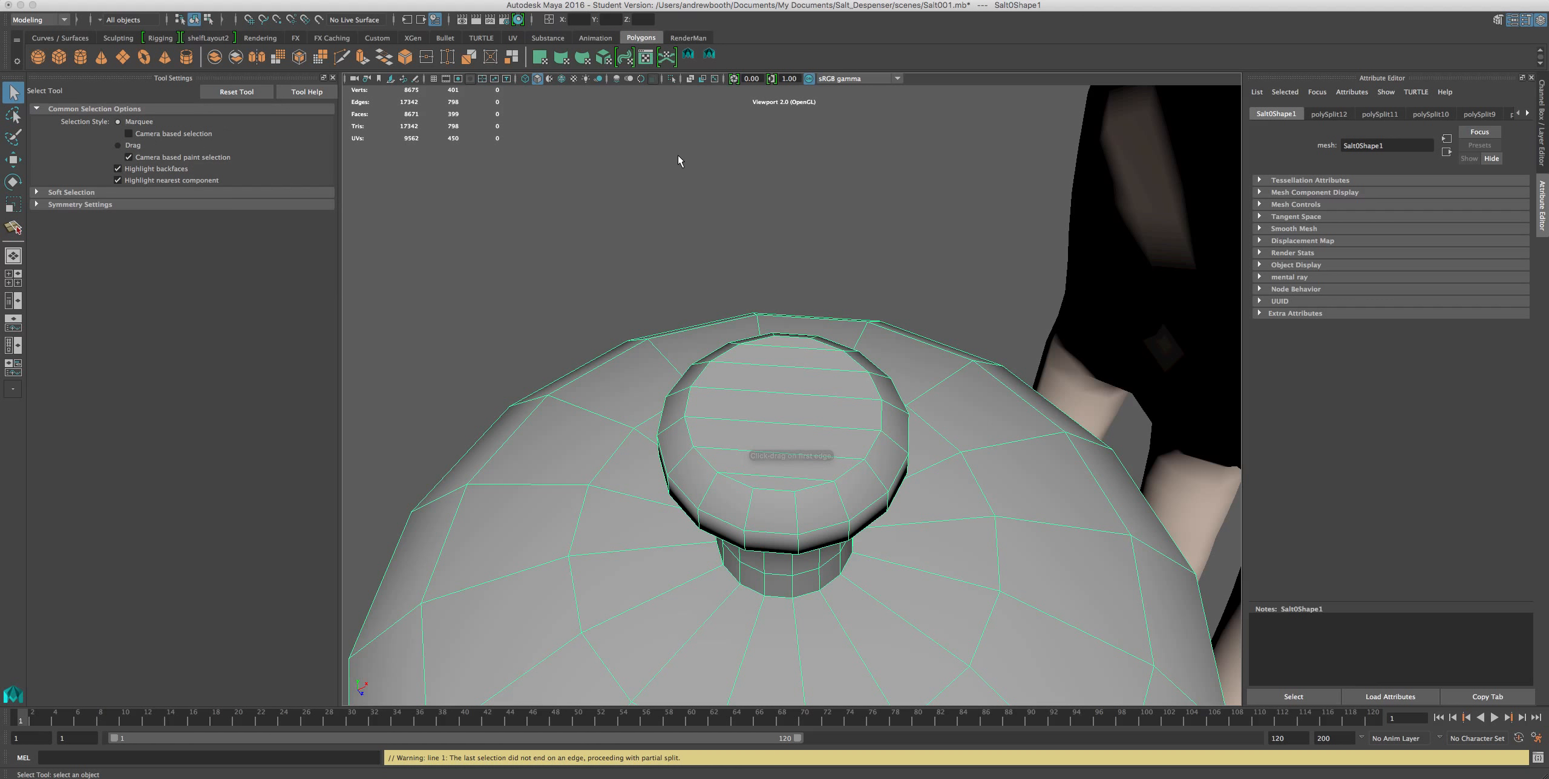
Save the scene as Salt001.mb in the project's scenes folder, continuing past the student version notice.
scroll(681, 356, "down", 5)
scroll(680, 354, "up", 3)
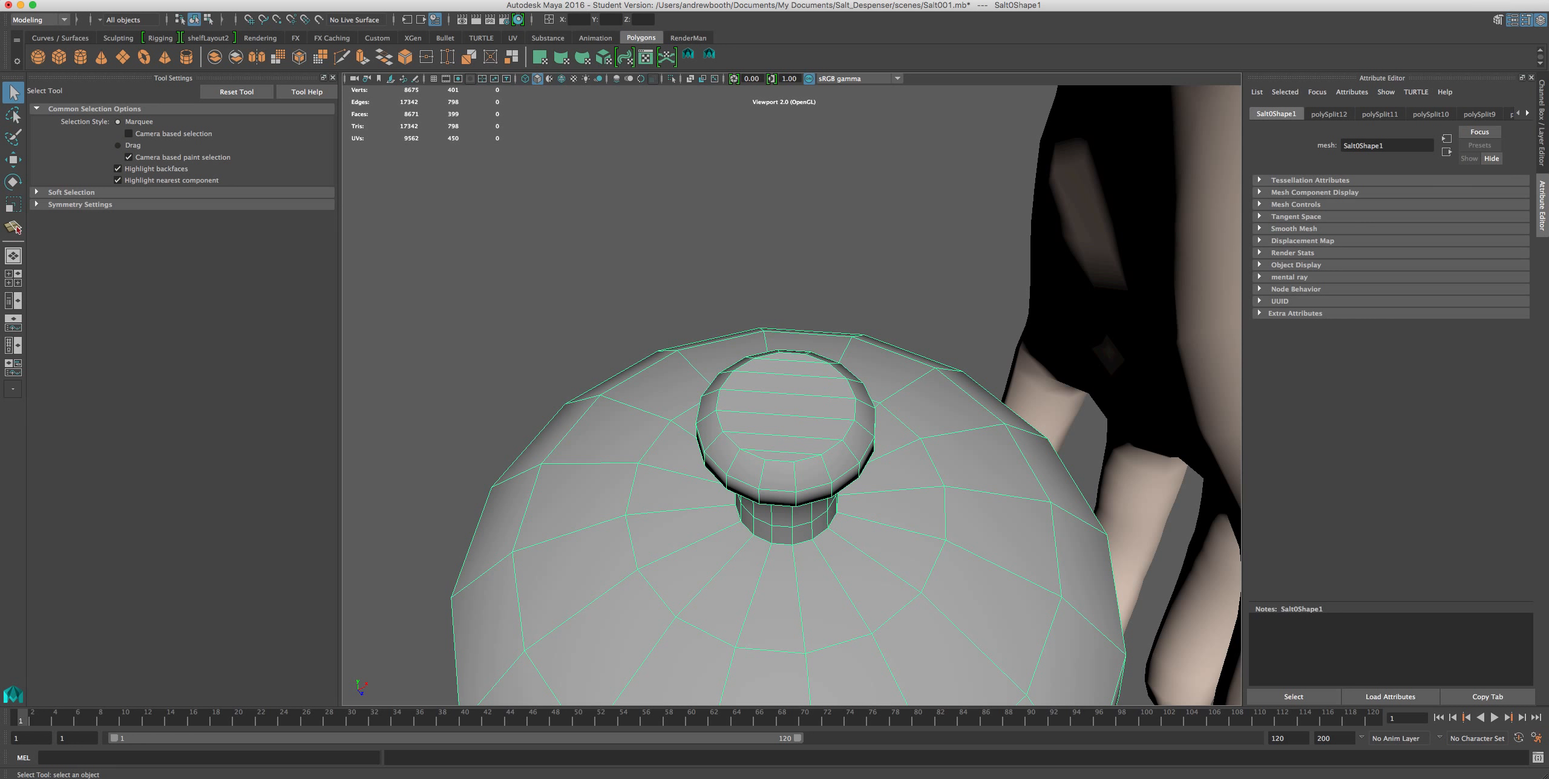
left_click(69, 1)
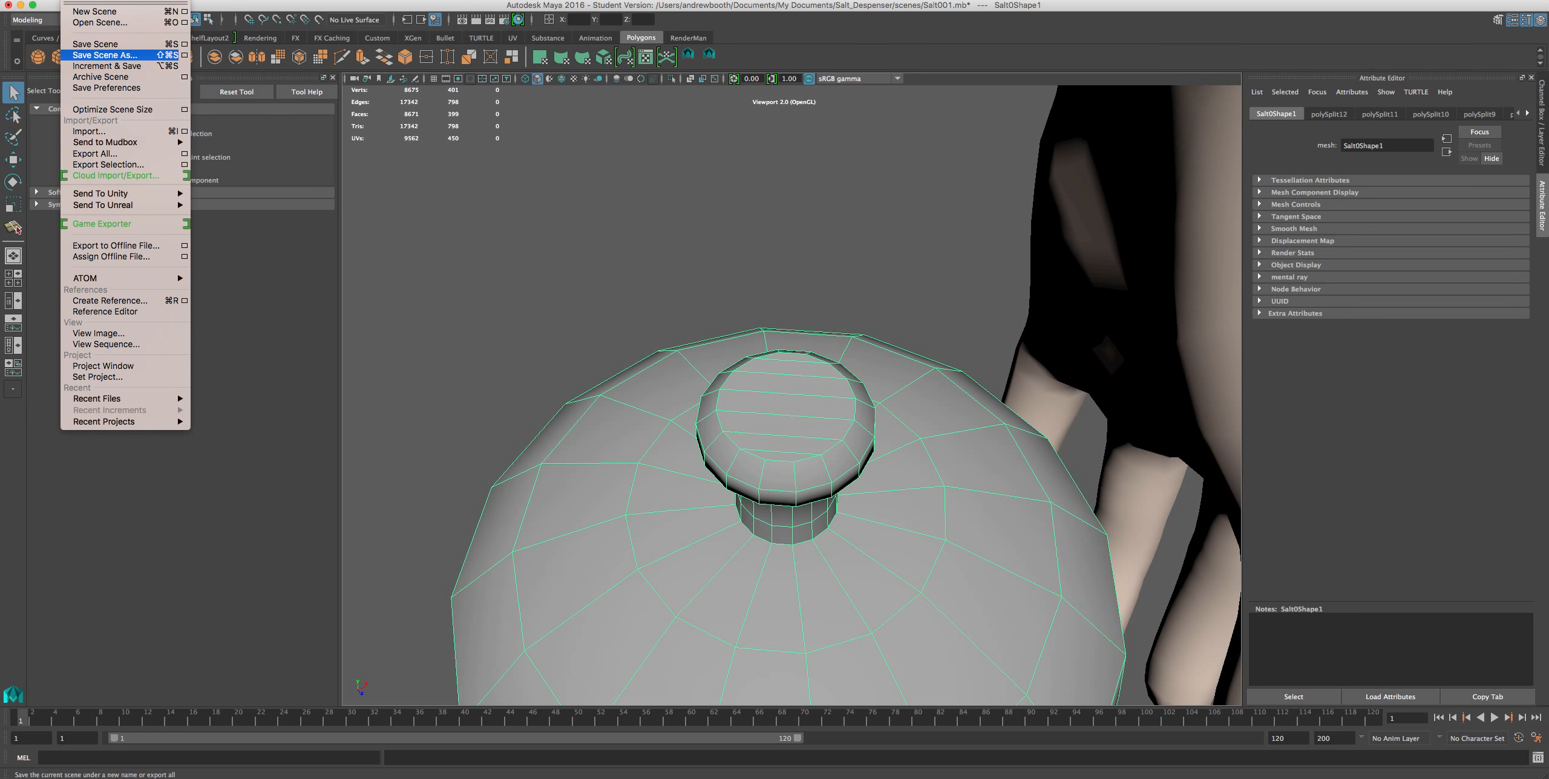
left_click(84, 55)
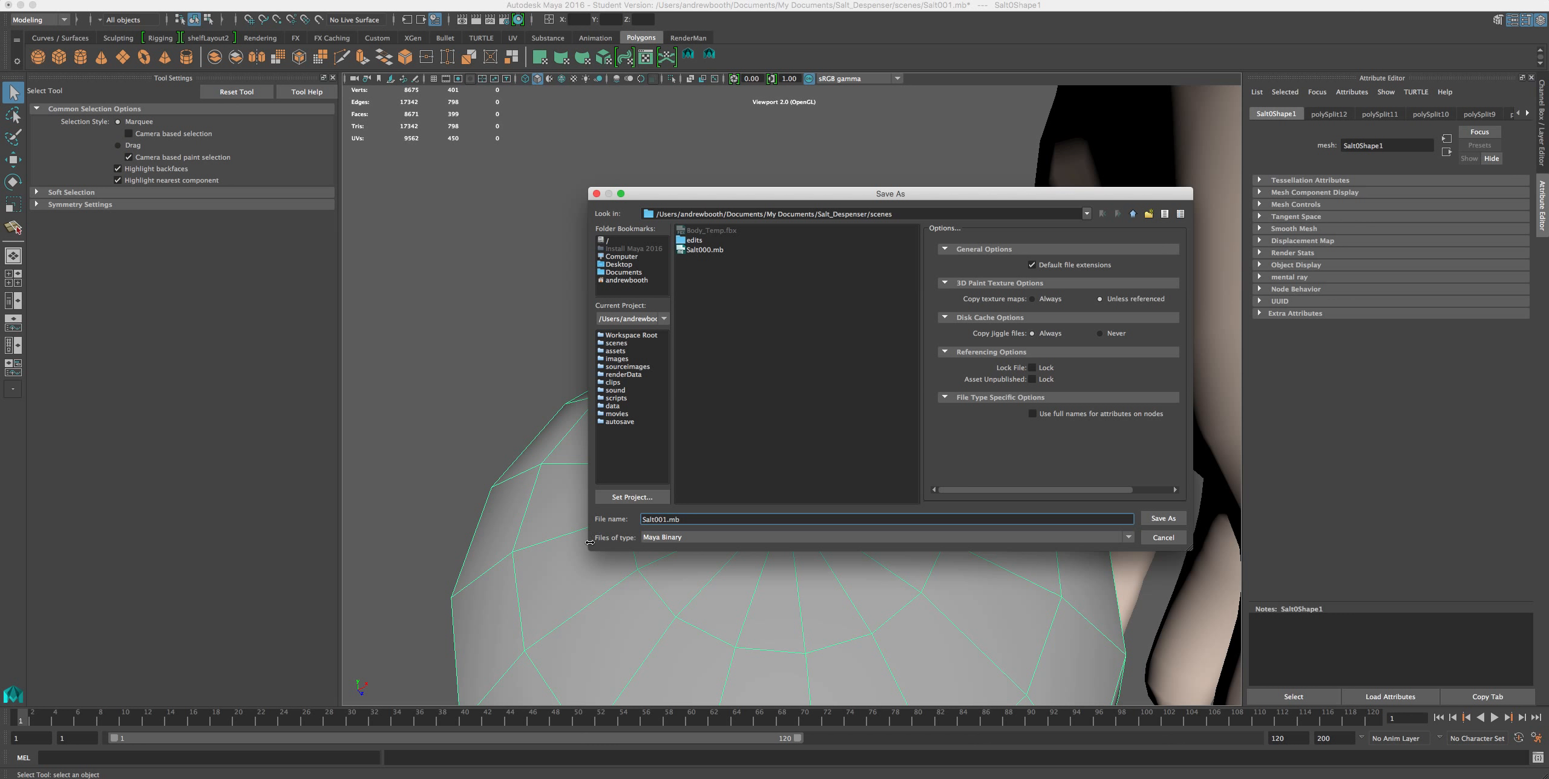
left_click(673, 250)
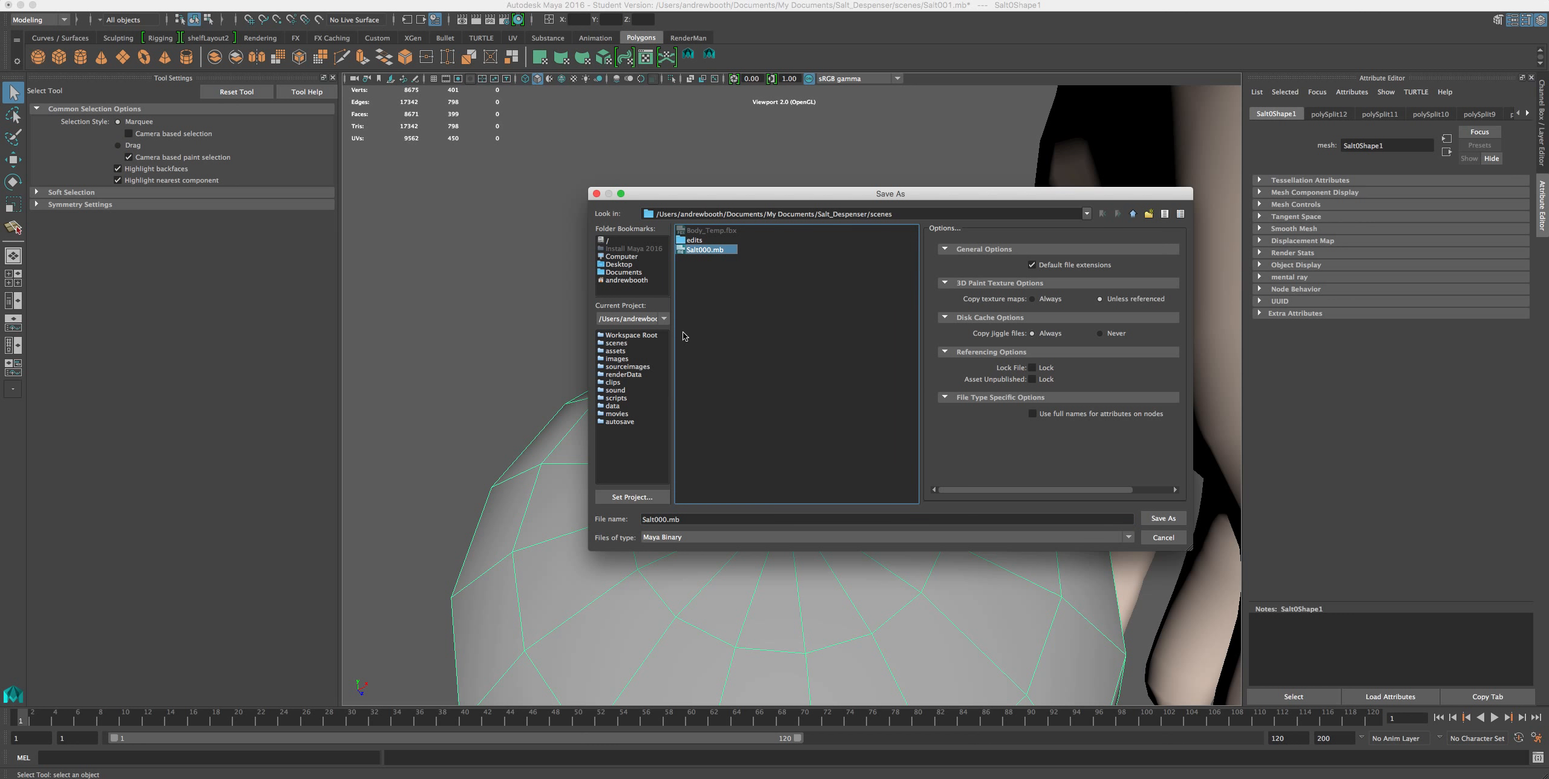
left_click(662, 519)
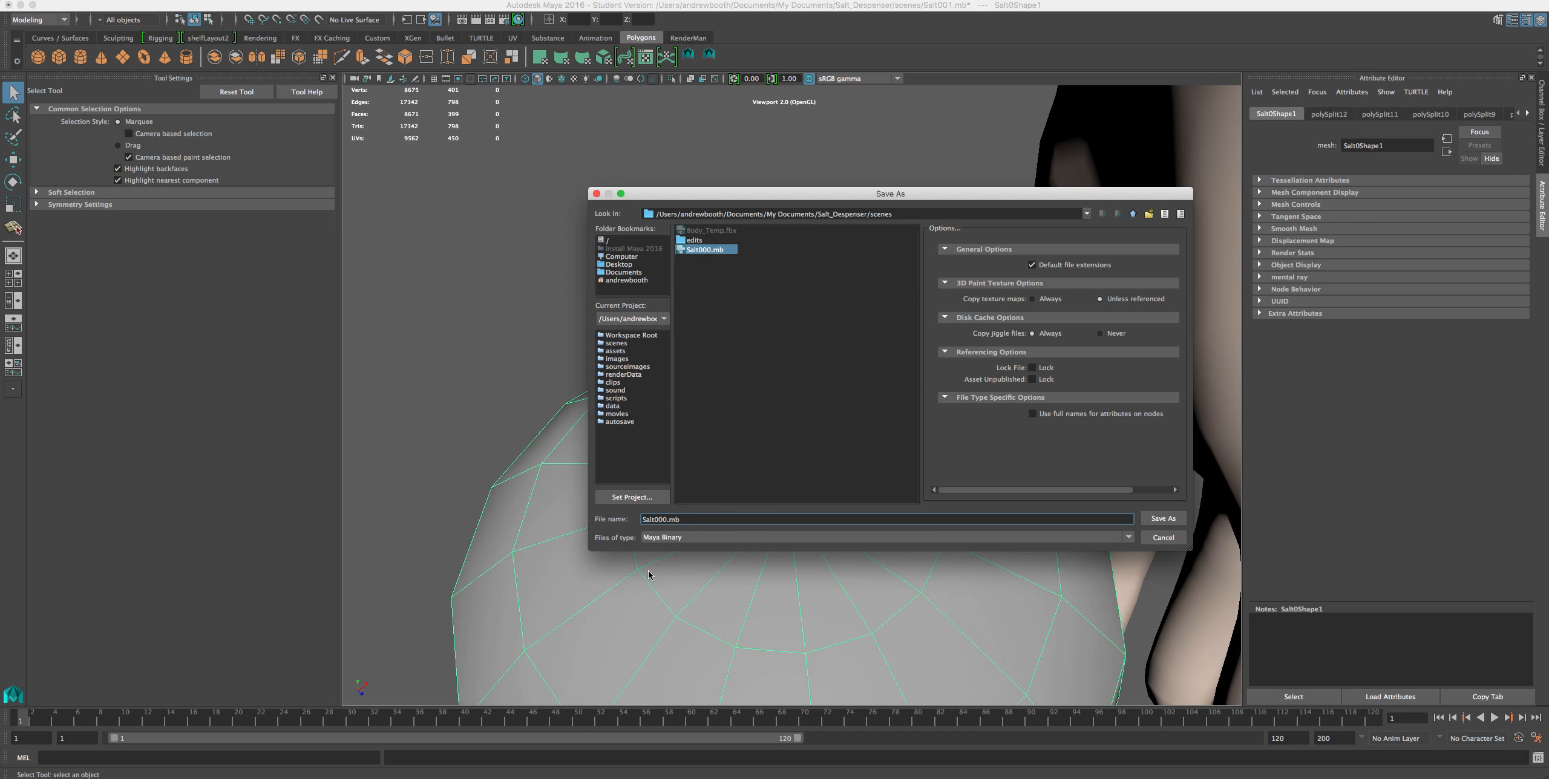
key("Delete")
type("1")
left_click(1171, 521)
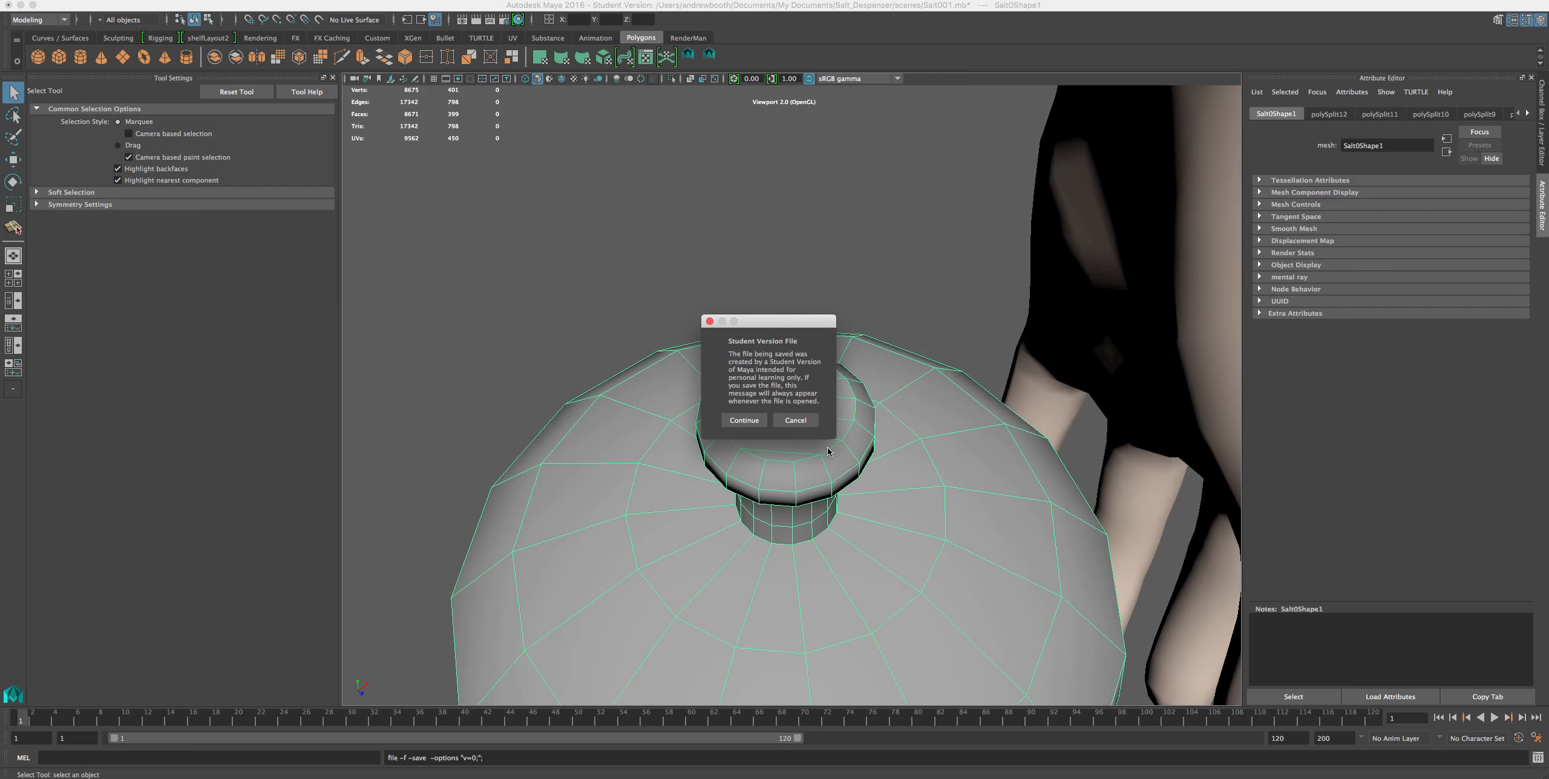
left_click(732, 418)
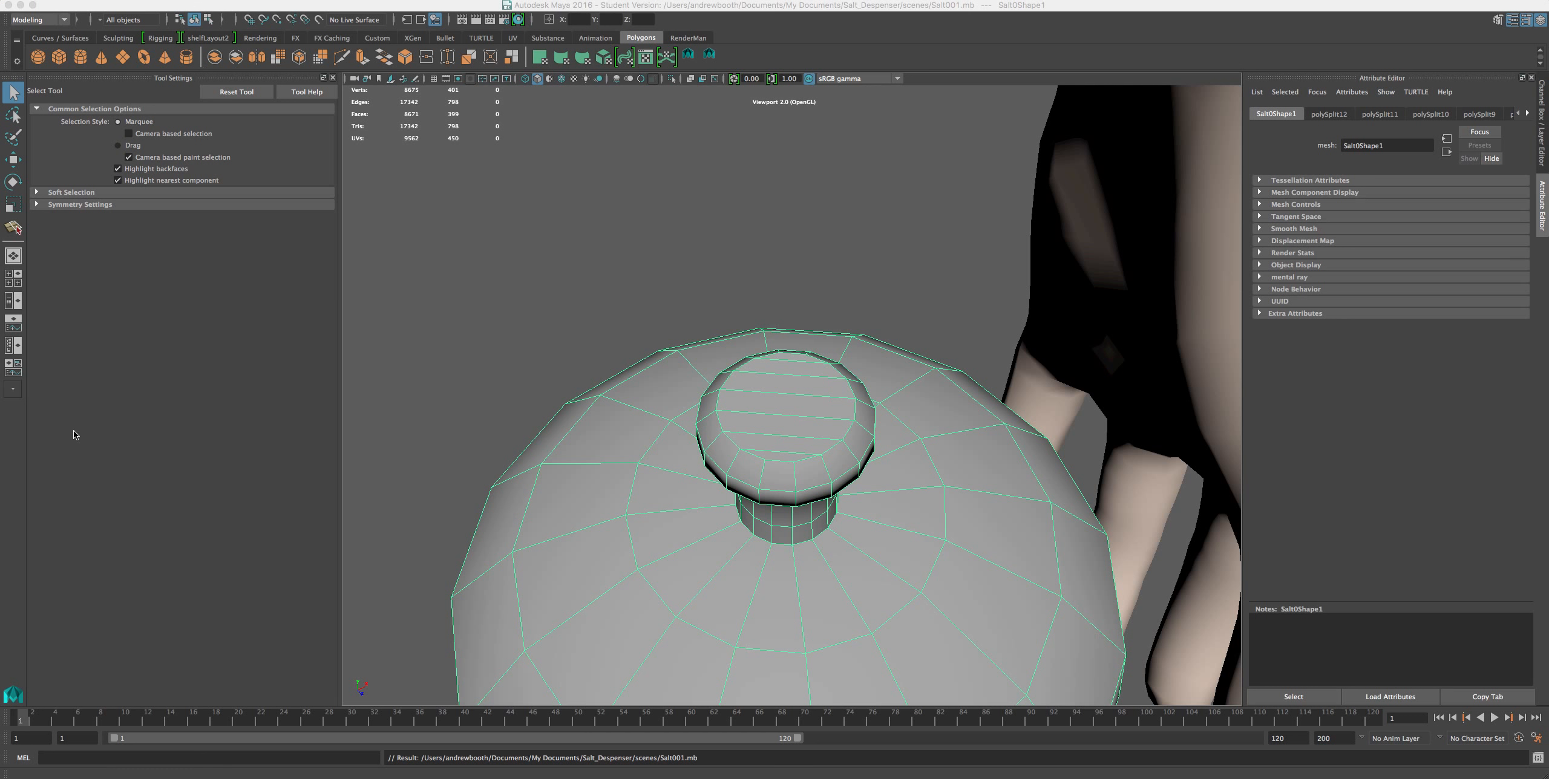
Switch to Finder and go to the folder /var/folders/.
left_click(184, 0)
mouse_move(157, 0)
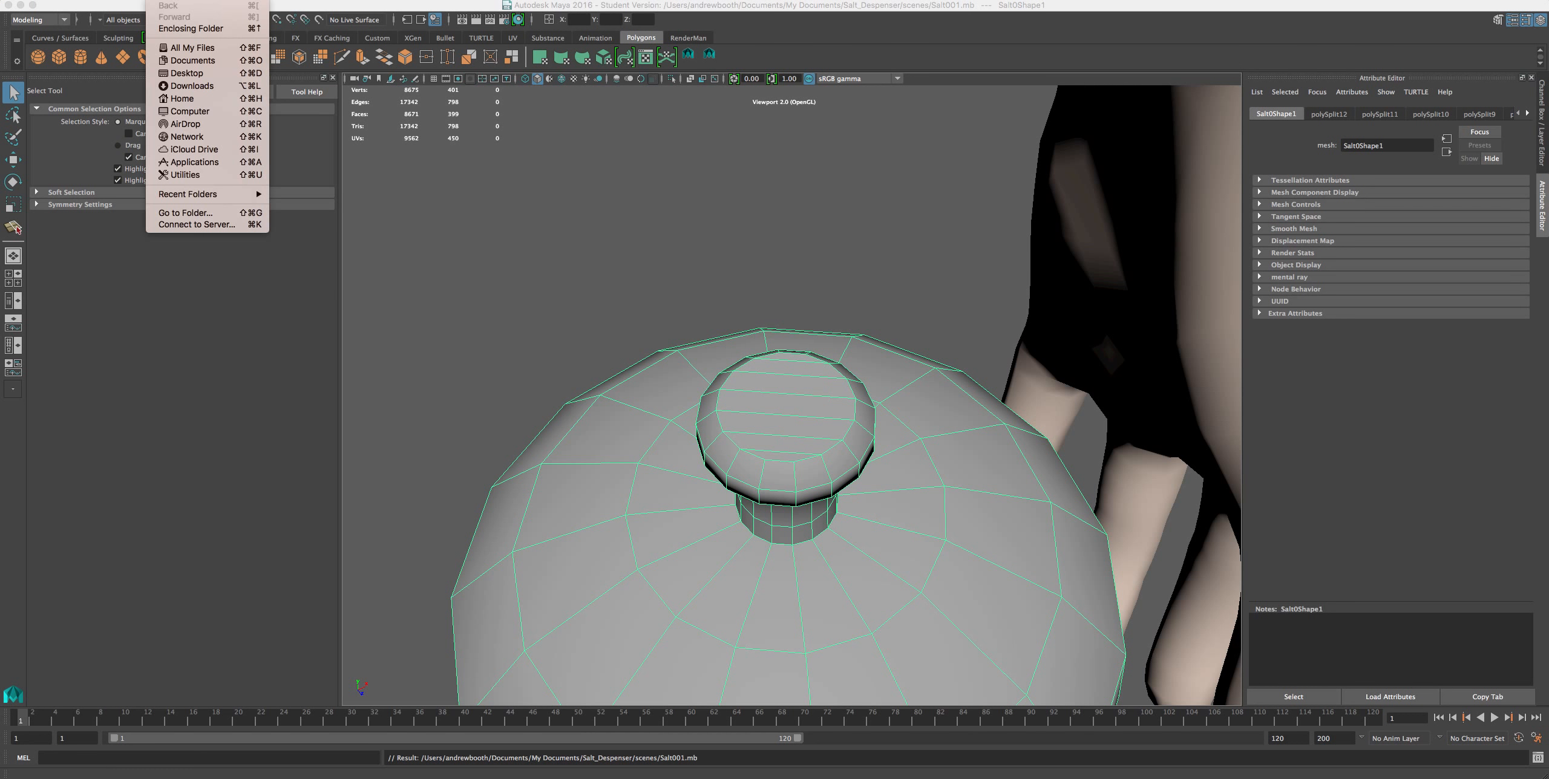
left_click(167, 213)
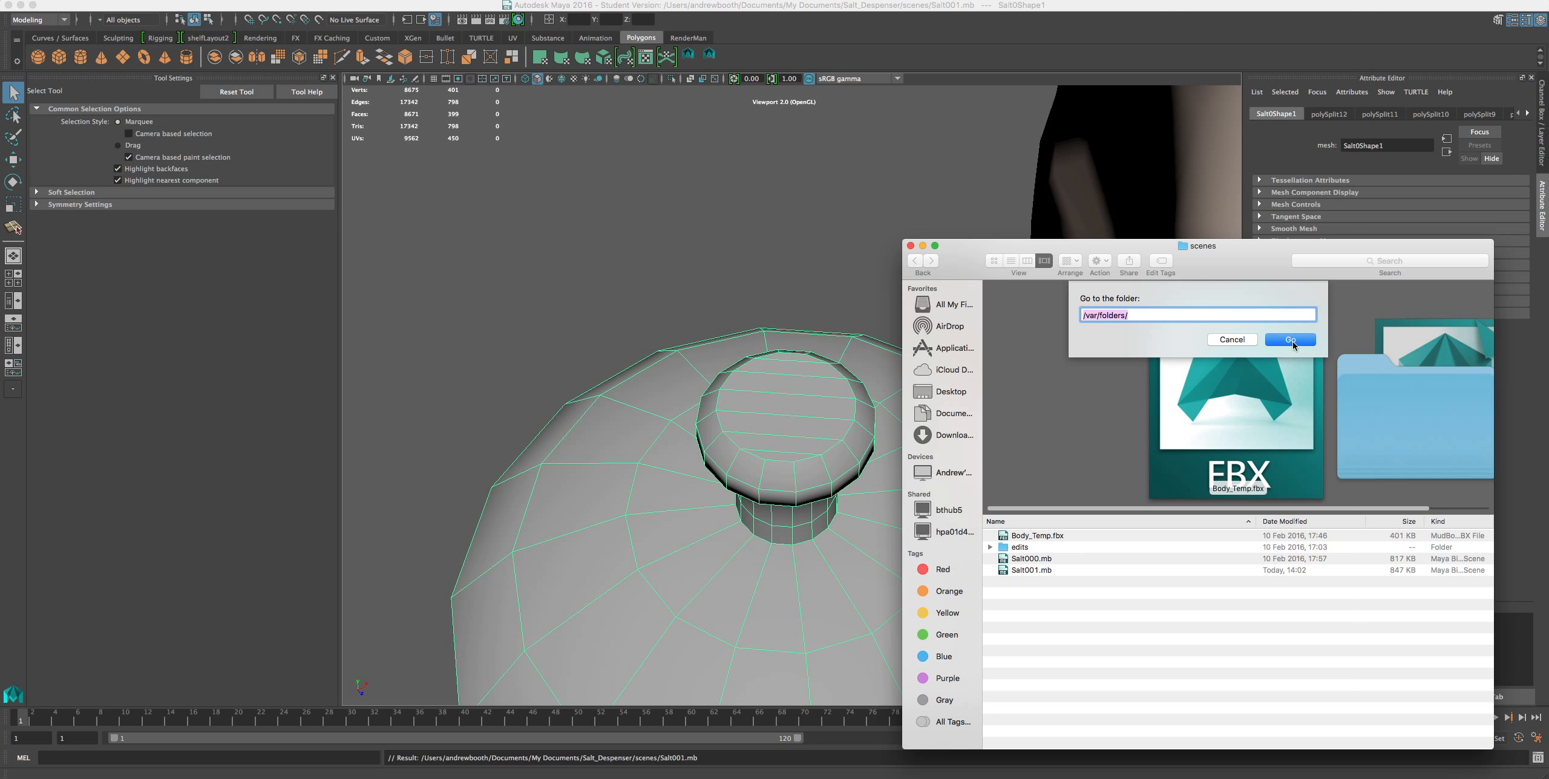
left_click(1290, 340)
left_click_drag(969, 279, 673, 162)
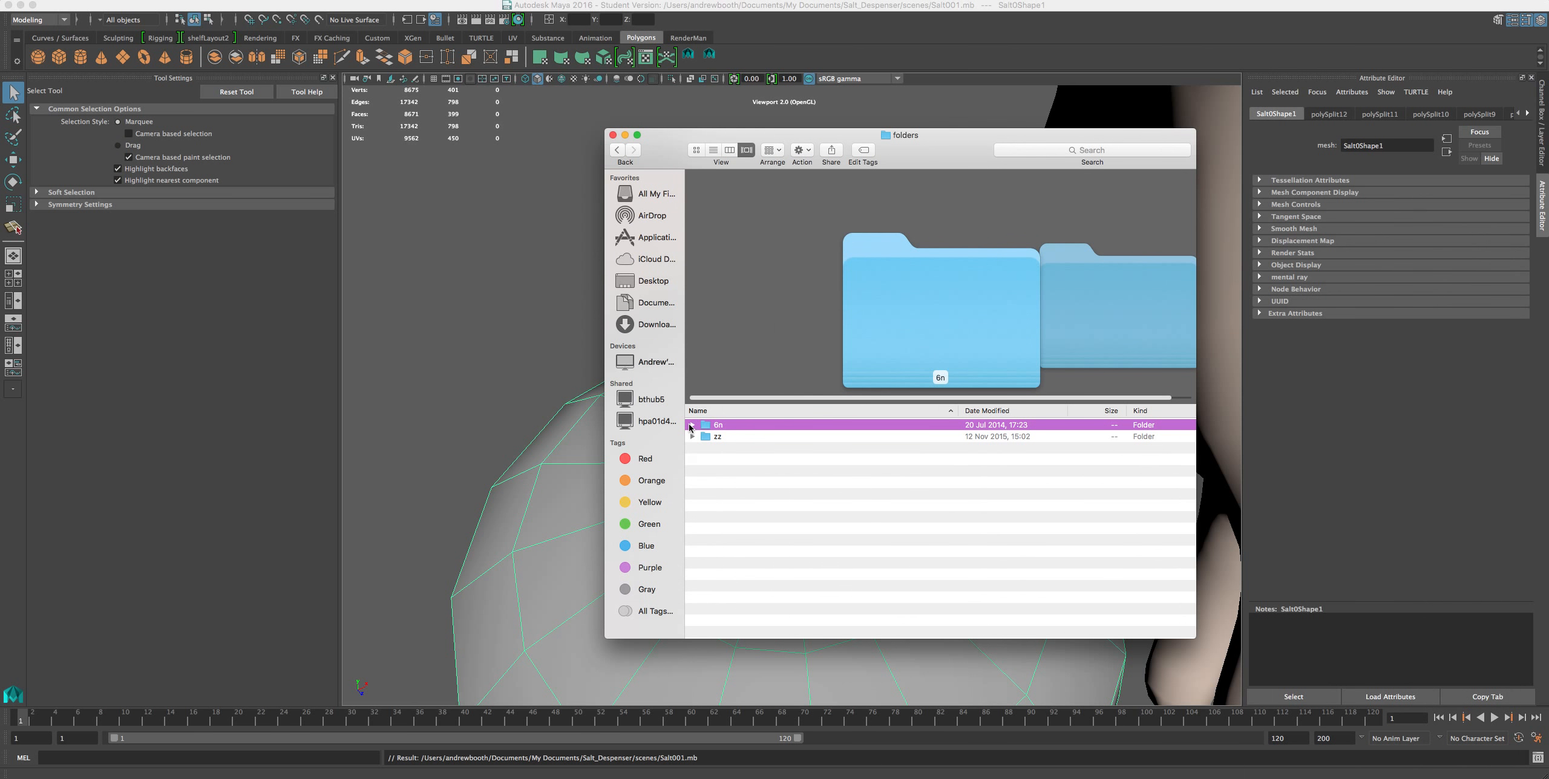
Expand the 6n folder down to its T subfolder, look through the Maya temporary items including mayaDiskCache_10a, and close the window.
left_click(691, 425)
left_click(705, 436)
left_click(718, 482)
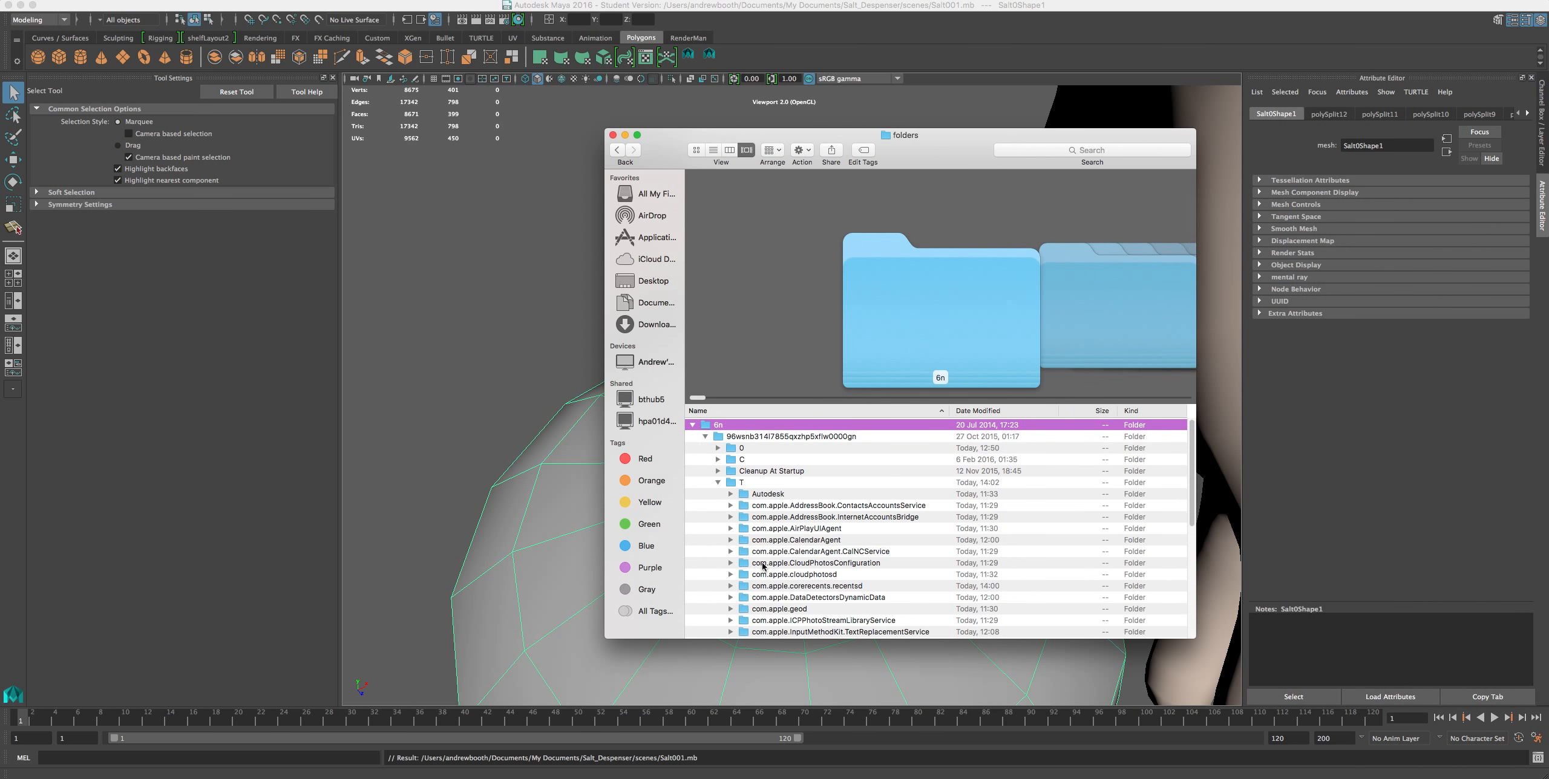
scroll(753, 605, "down", 8)
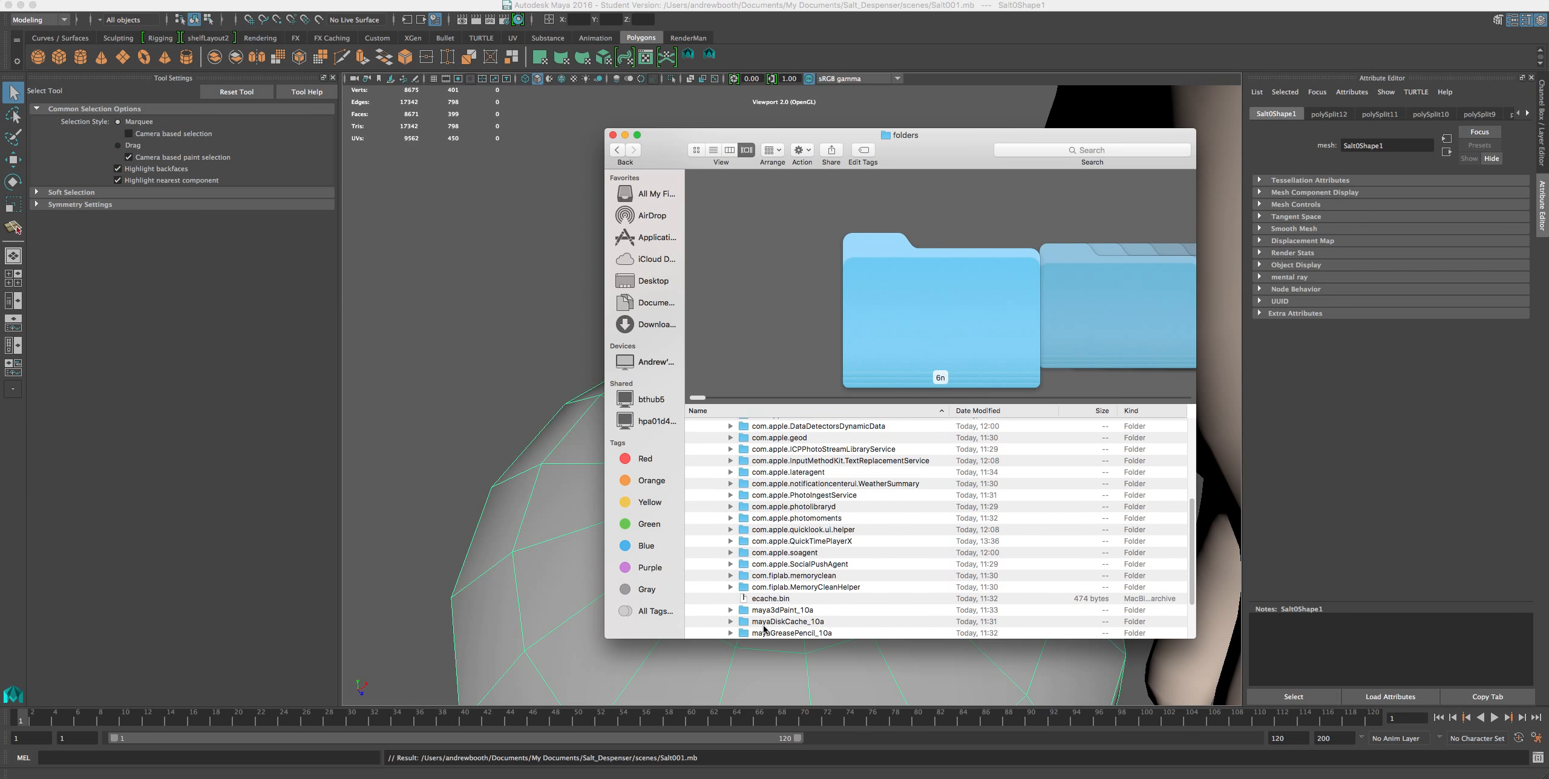
scroll(778, 461, "up", 8)
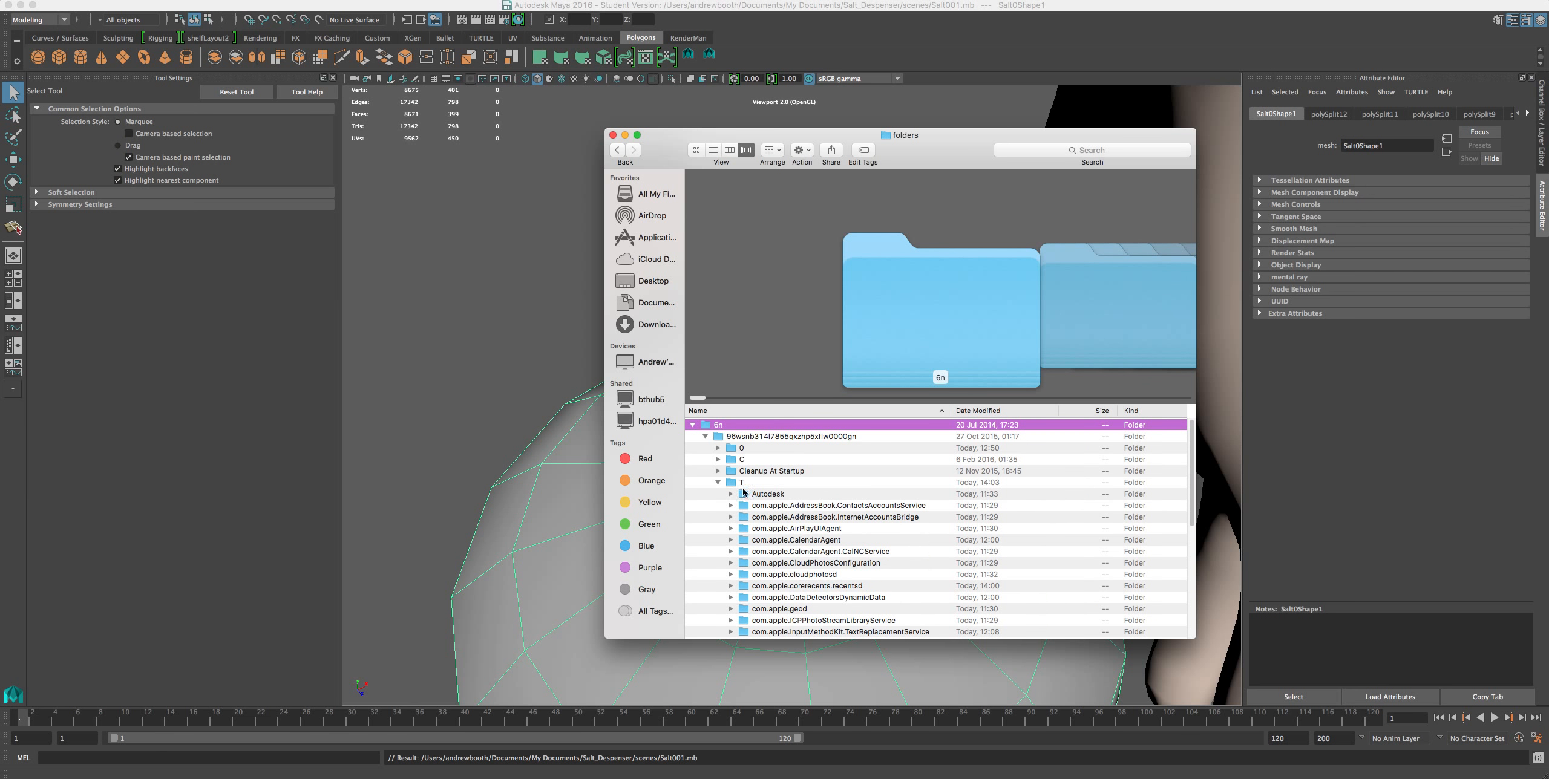
scroll(862, 512, "down", 10)
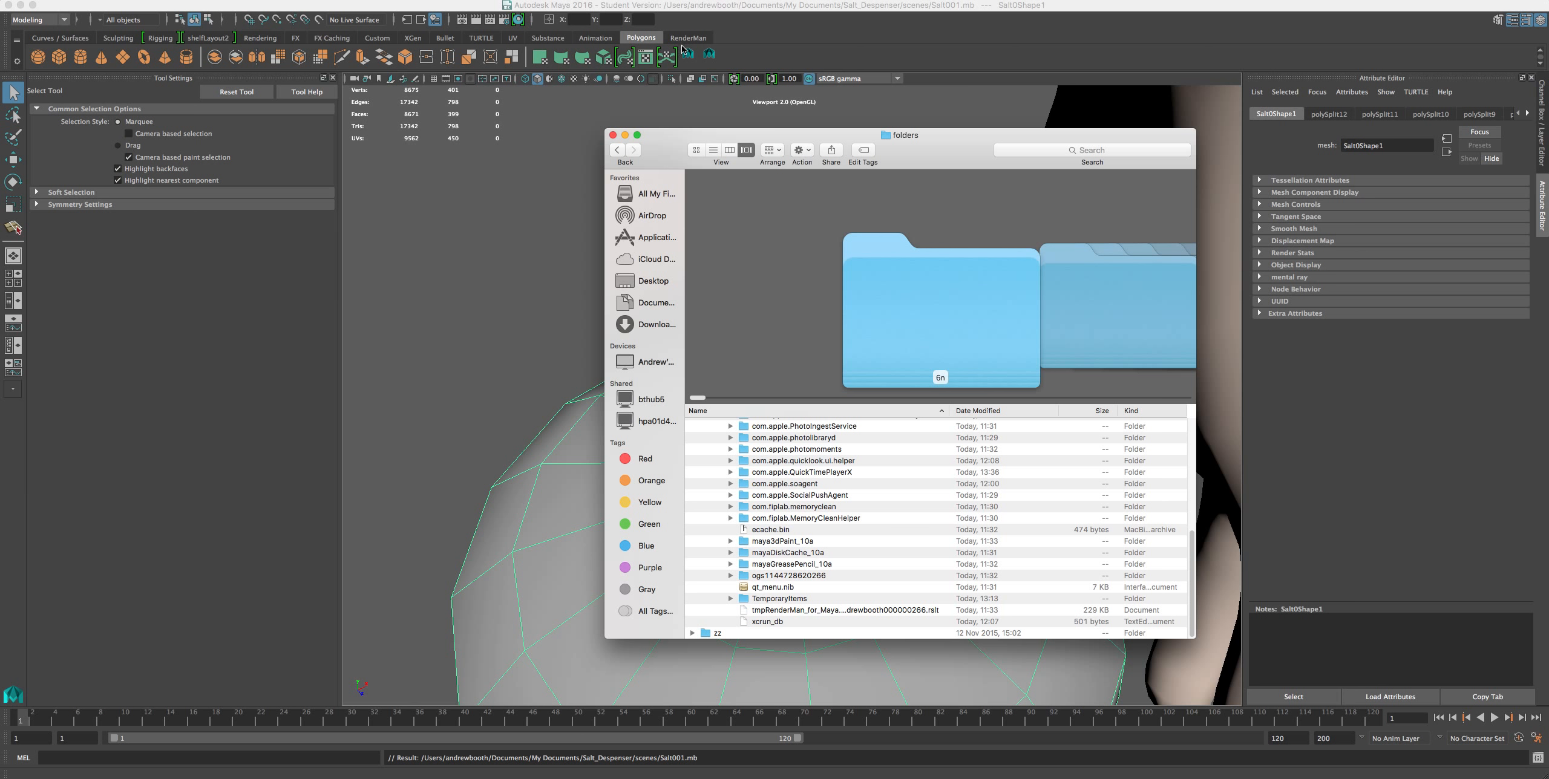
left_click(739, 553)
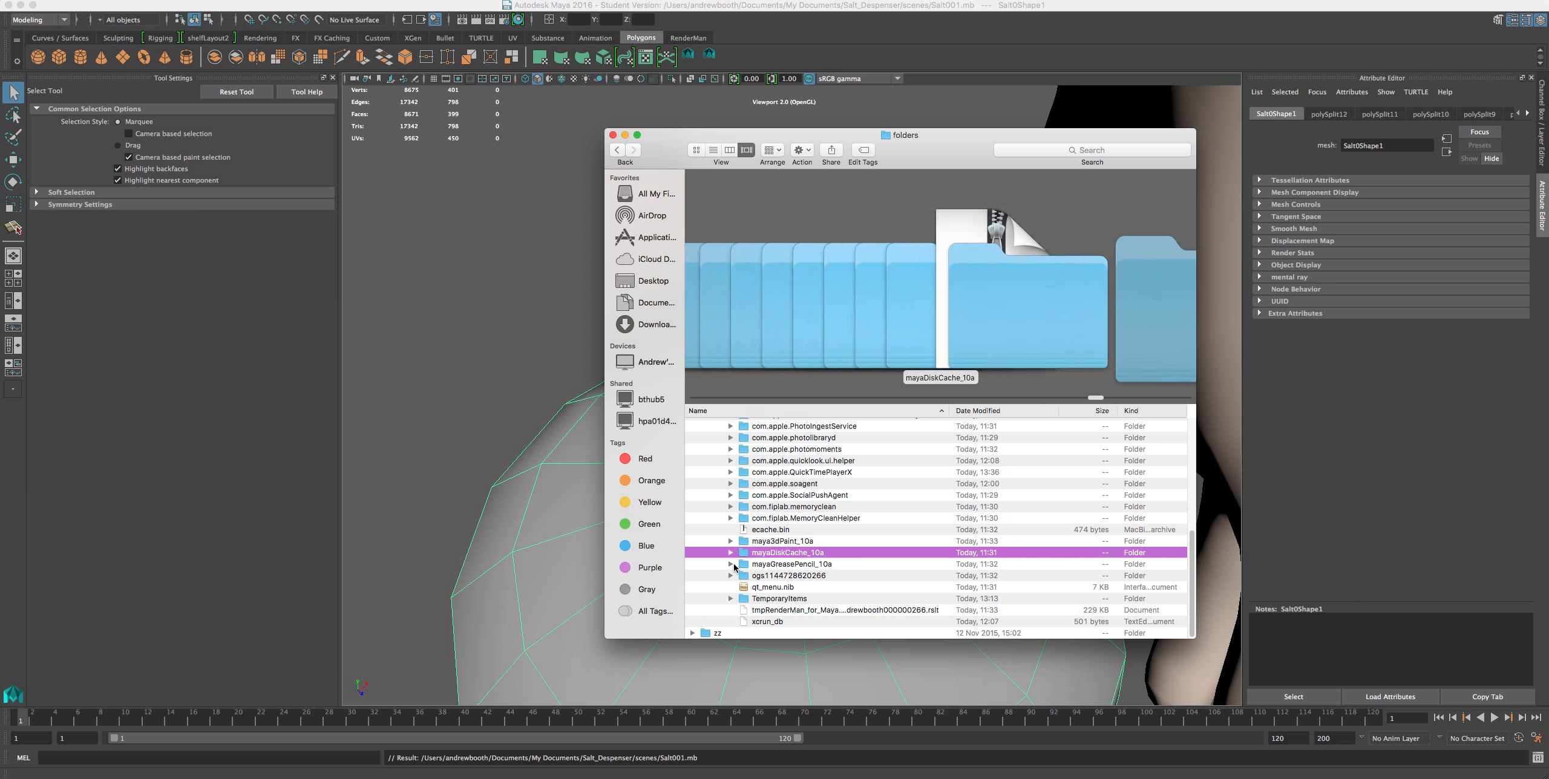
left_click(612, 134)
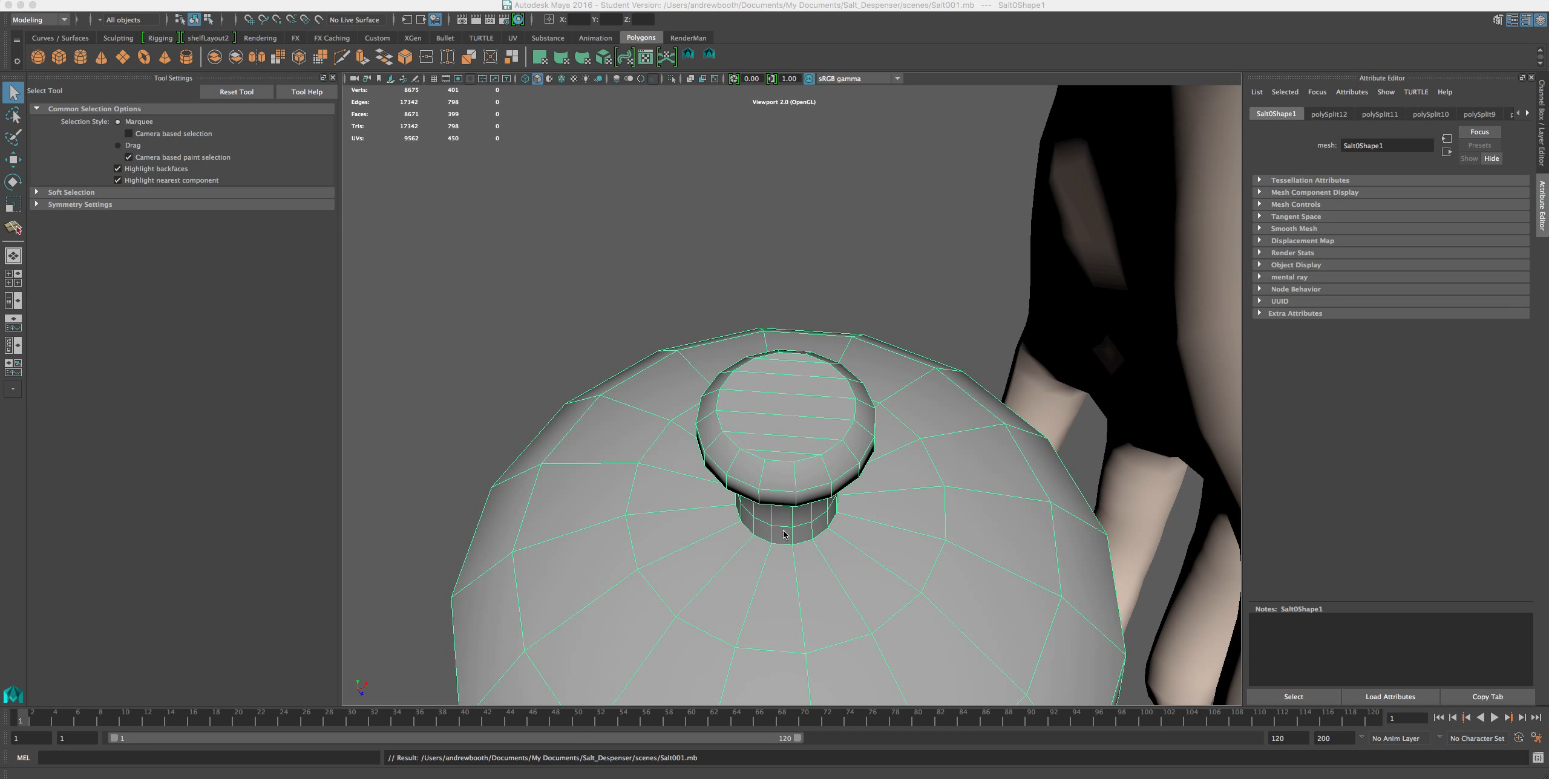
Isolate the salt dispenser in the viewport, hiding the body model.
left_click_drag(779, 500, 753, 502, "alt")
scroll(752, 500, "down", 10)
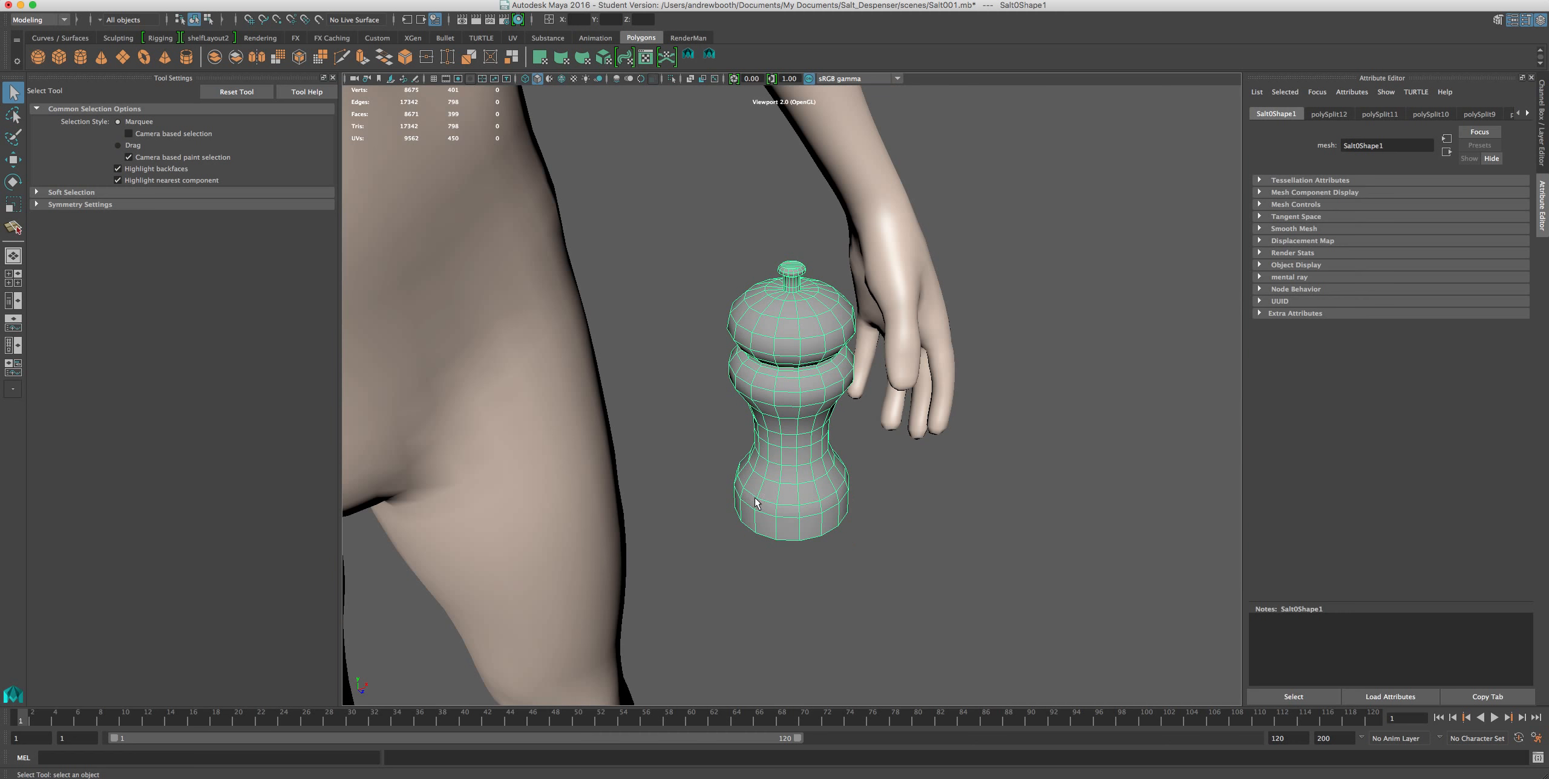
scroll(755, 497, "up", 5)
left_click_drag(767, 495, 796, 484, "alt")
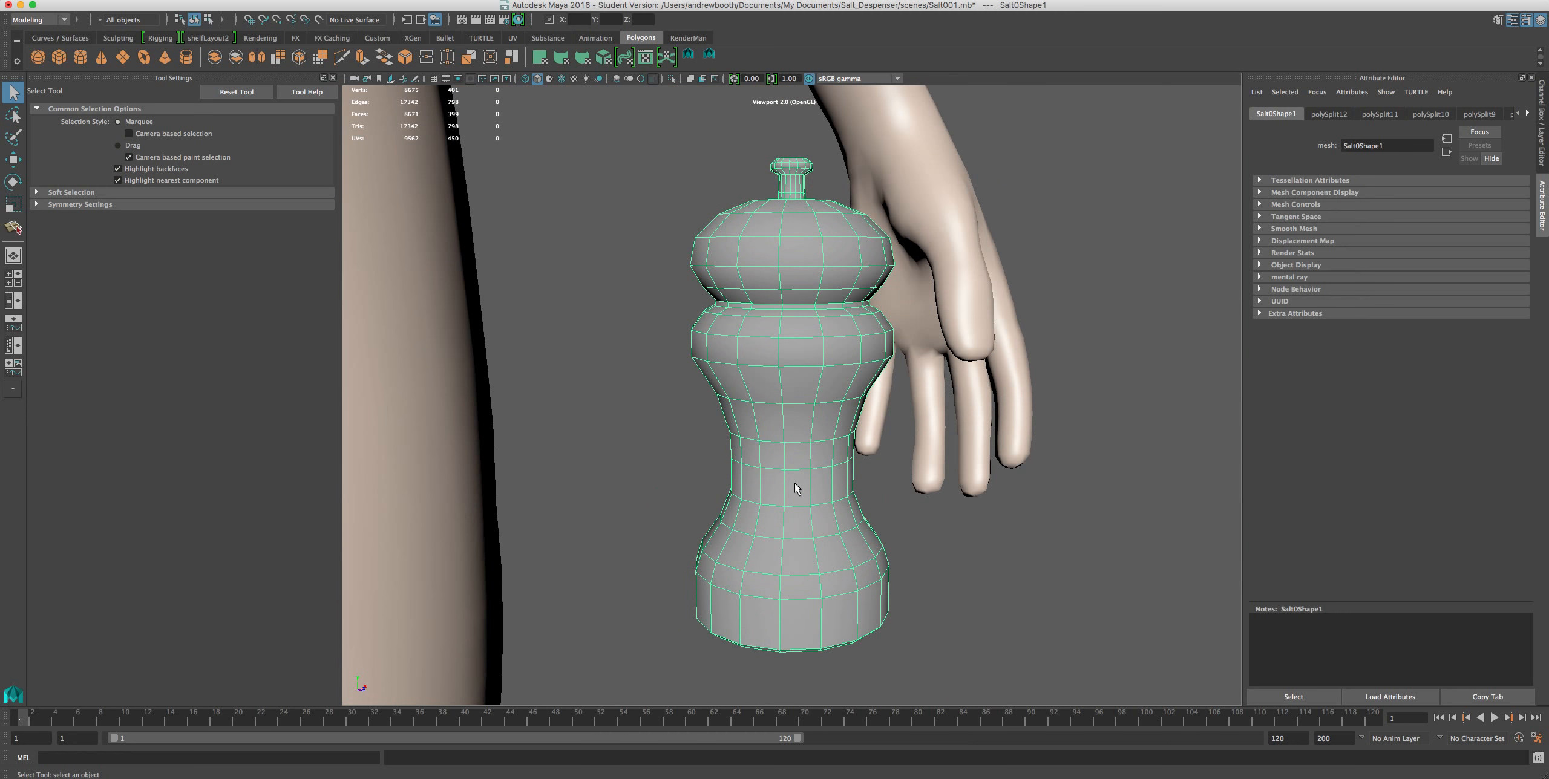
scroll(787, 478, "up", 3)
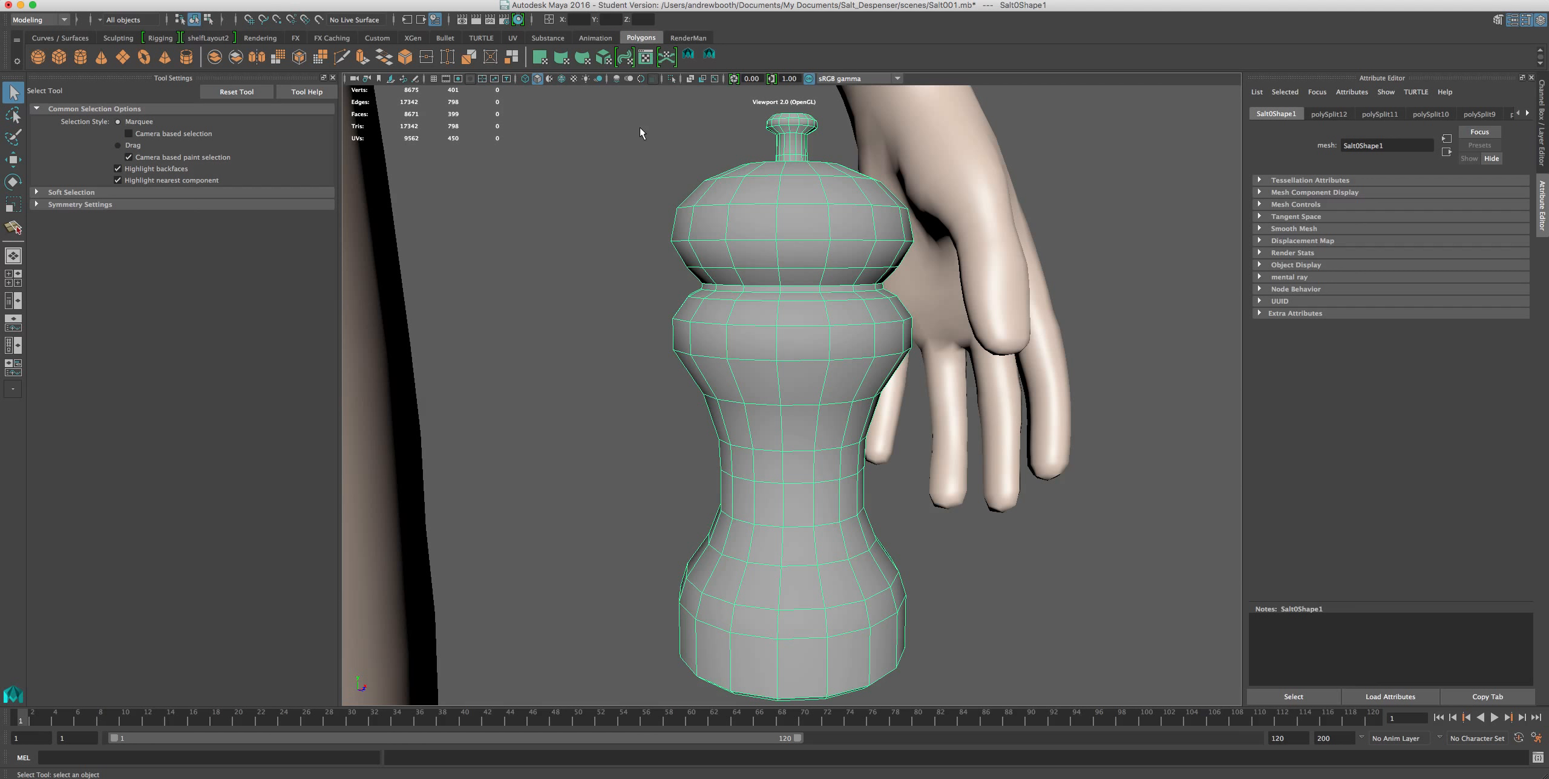
left_click(671, 79)
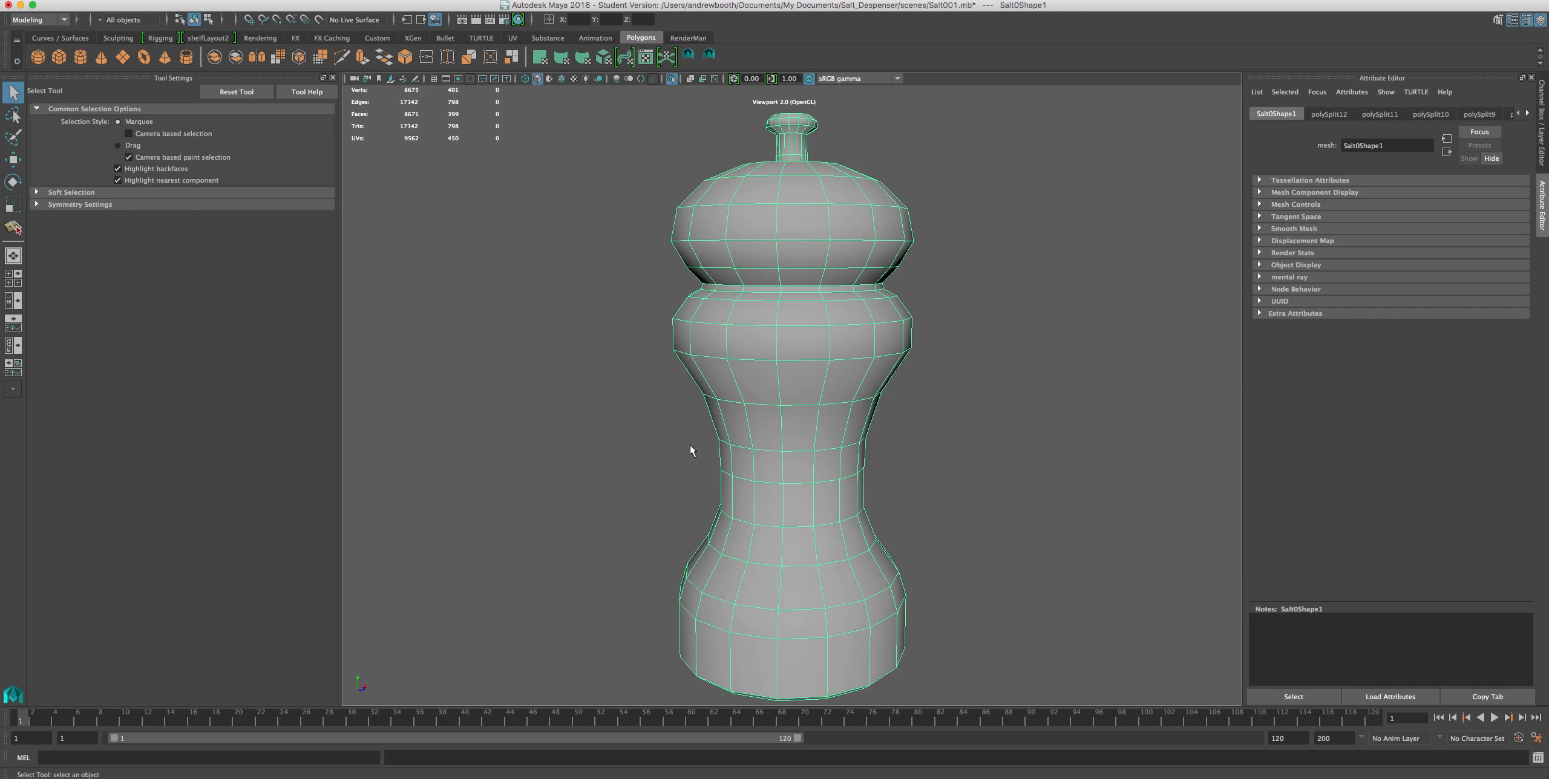
Delete the horizontal edge loop near the base of the knob's stem together with its leftover vertices.
mouse_move(677, 380)
left_mouse_down("alt")
mouse_move(689, 432)
mouse_move(681, 380)
left_mouse_up("alt")
middle_click_drag(682, 380, 650, 463, "alt")
scroll(650, 463, "up", 10)
middle_click_drag(679, 378, 712, 543, "alt")
scroll(712, 543, "down", 2)
left_click_drag(712, 543, 733, 474, "alt")
scroll(763, 345, "up", 5)
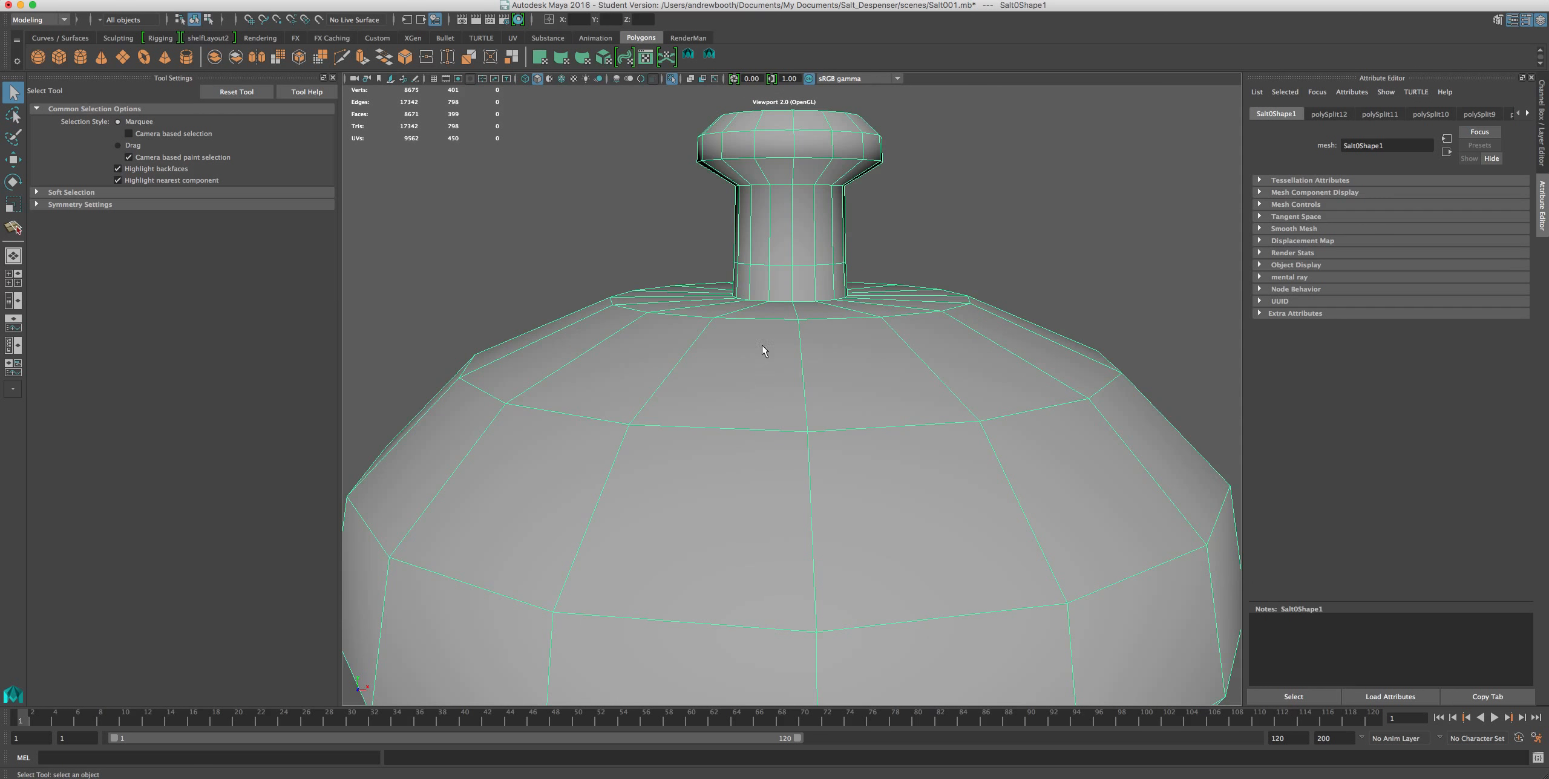
right_click_drag(782, 266, 779, 260)
double_click(798, 265)
key("Delete")
right_click_drag(818, 259, 756, 261)
left_click_drag(892, 231, 688, 287)
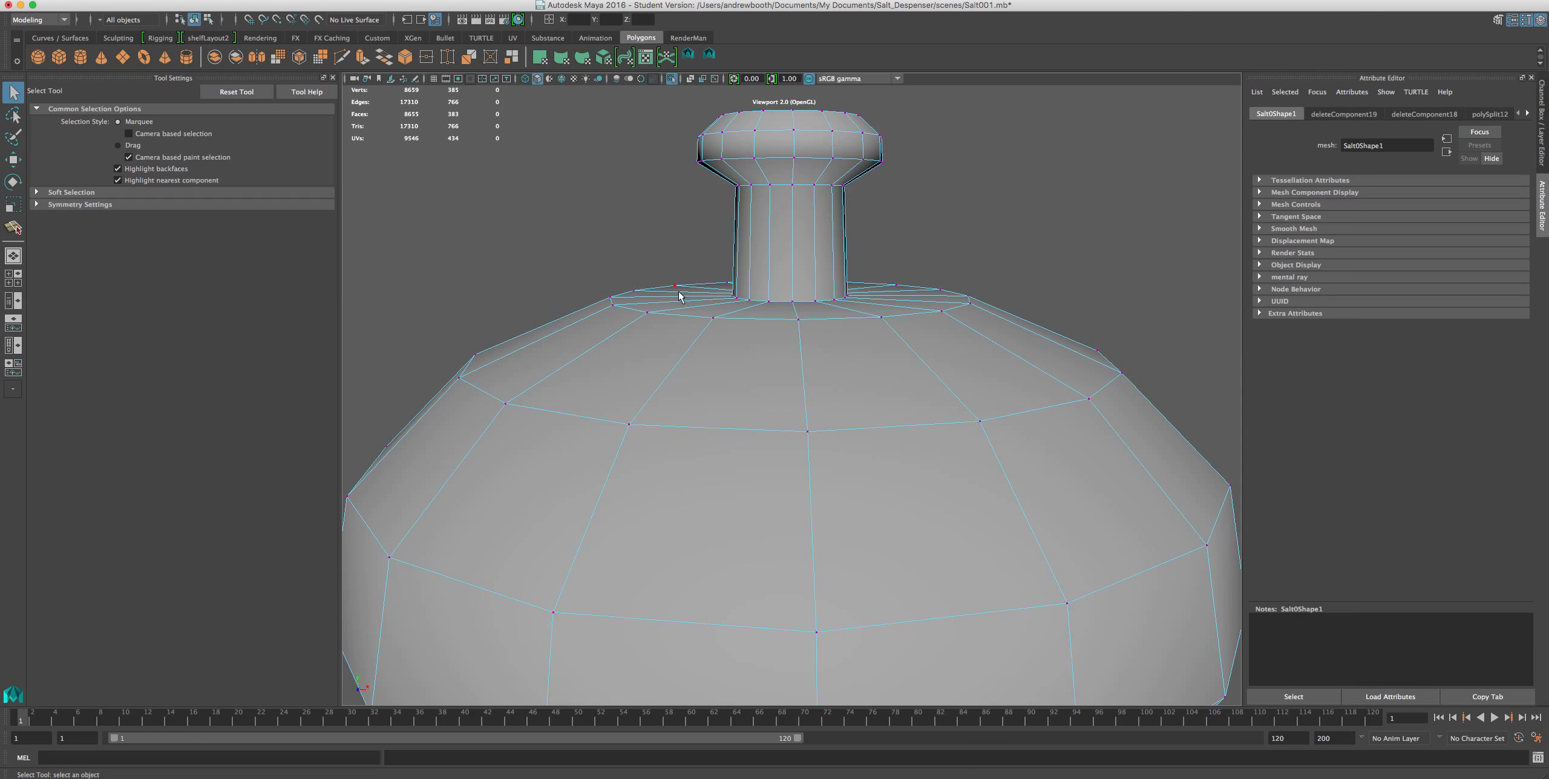
key("Delete")
Delete the horizontal edge loop around the middle of the dispenser's narrow waist together with its leftover vertices.
scroll(641, 339, "down", 3)
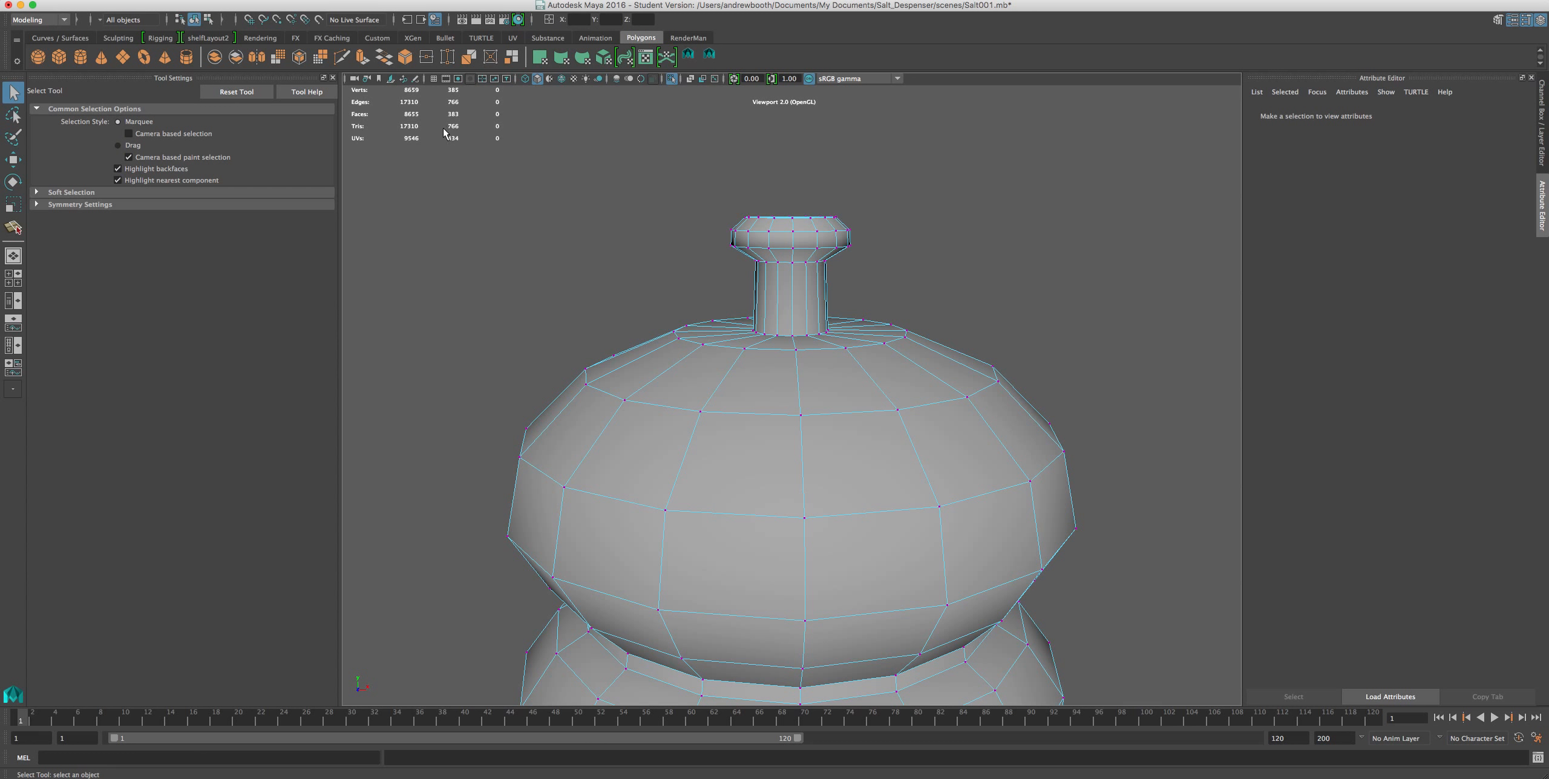
scroll(579, 292, "down", 5)
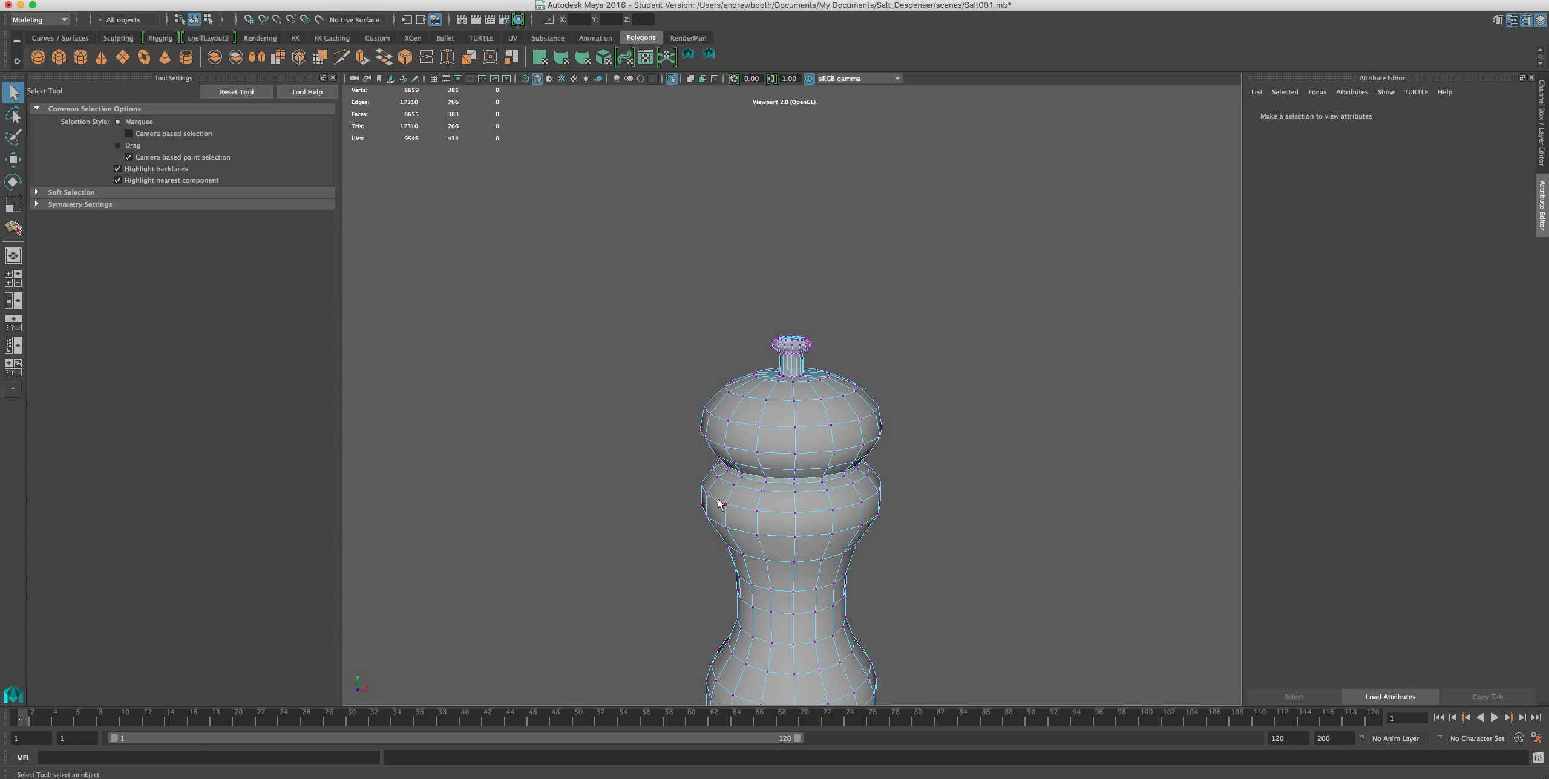
left_click_drag(748, 527, 835, 402, "alt")
scroll(836, 401, "up", 2)
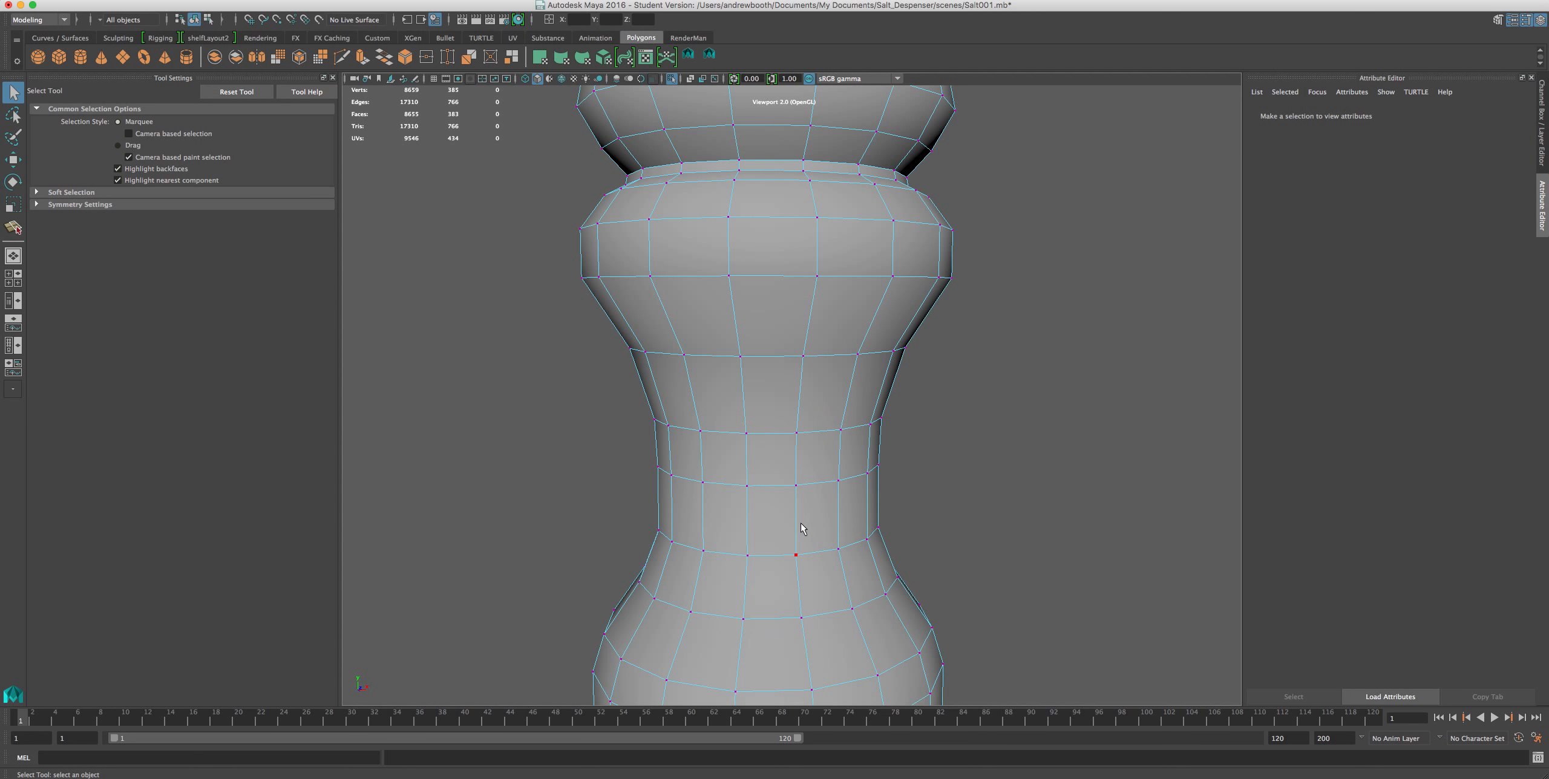
right_click_drag(808, 493, 797, 452)
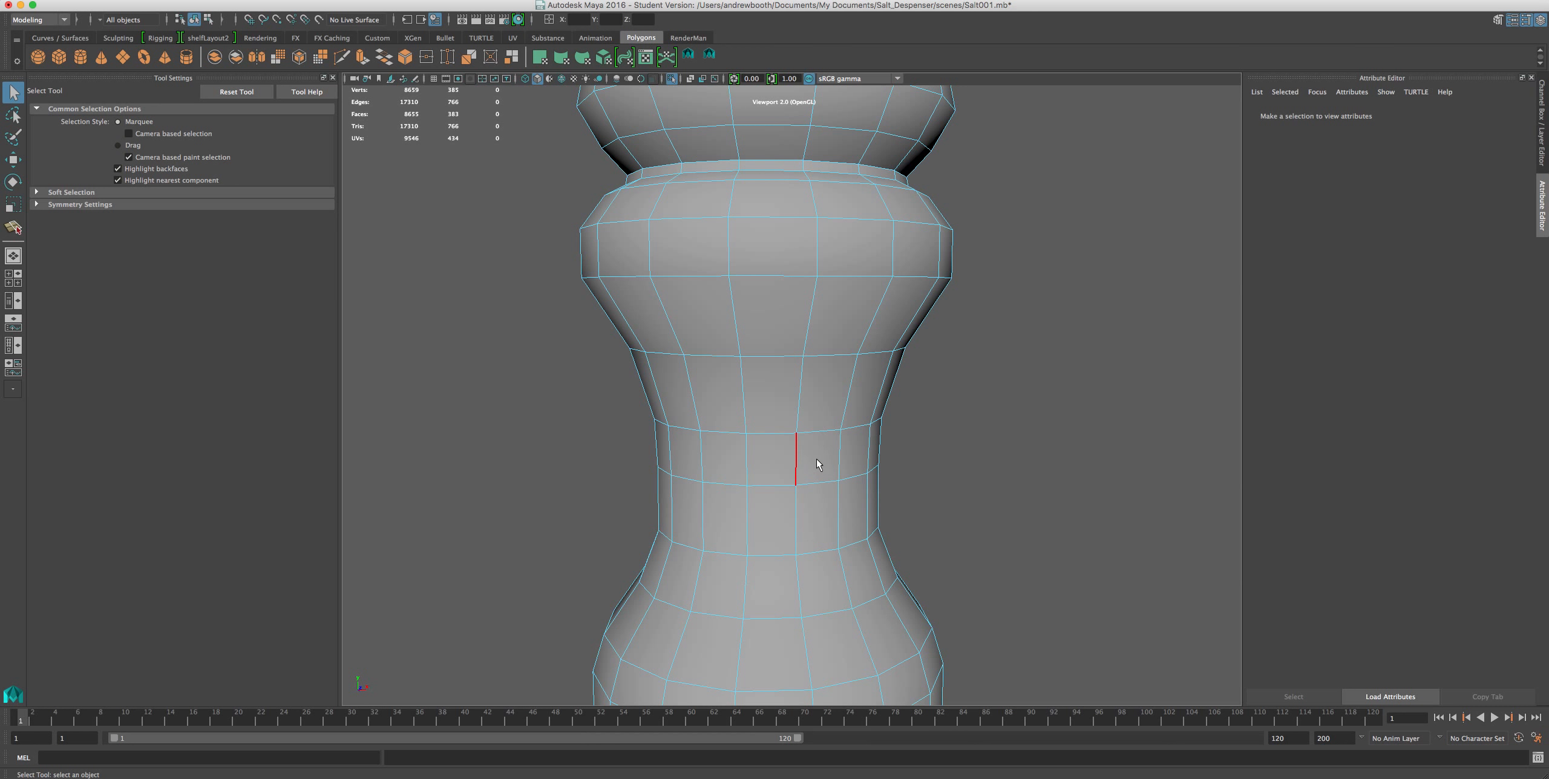
double_click(766, 485)
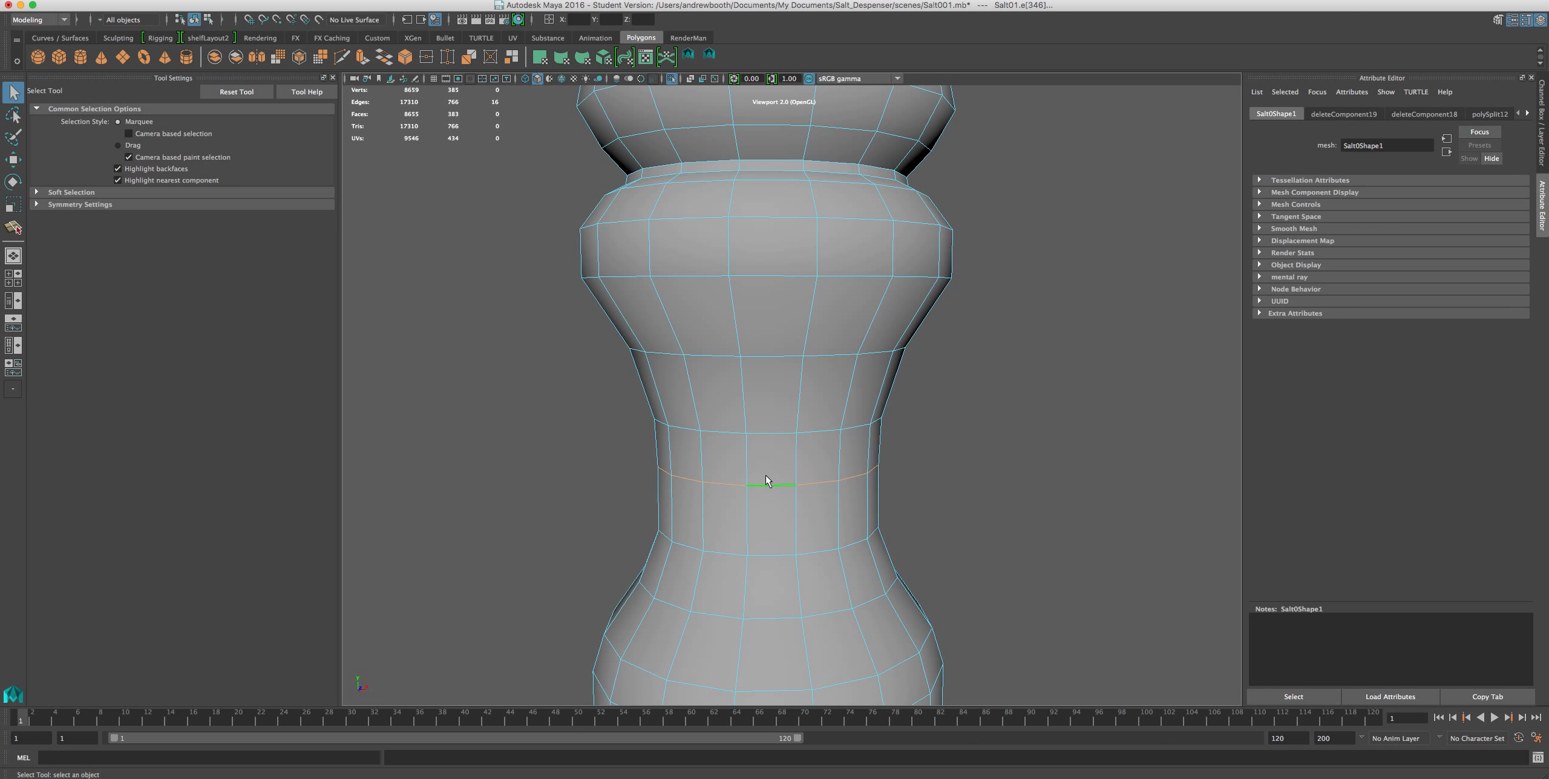
key("Delete")
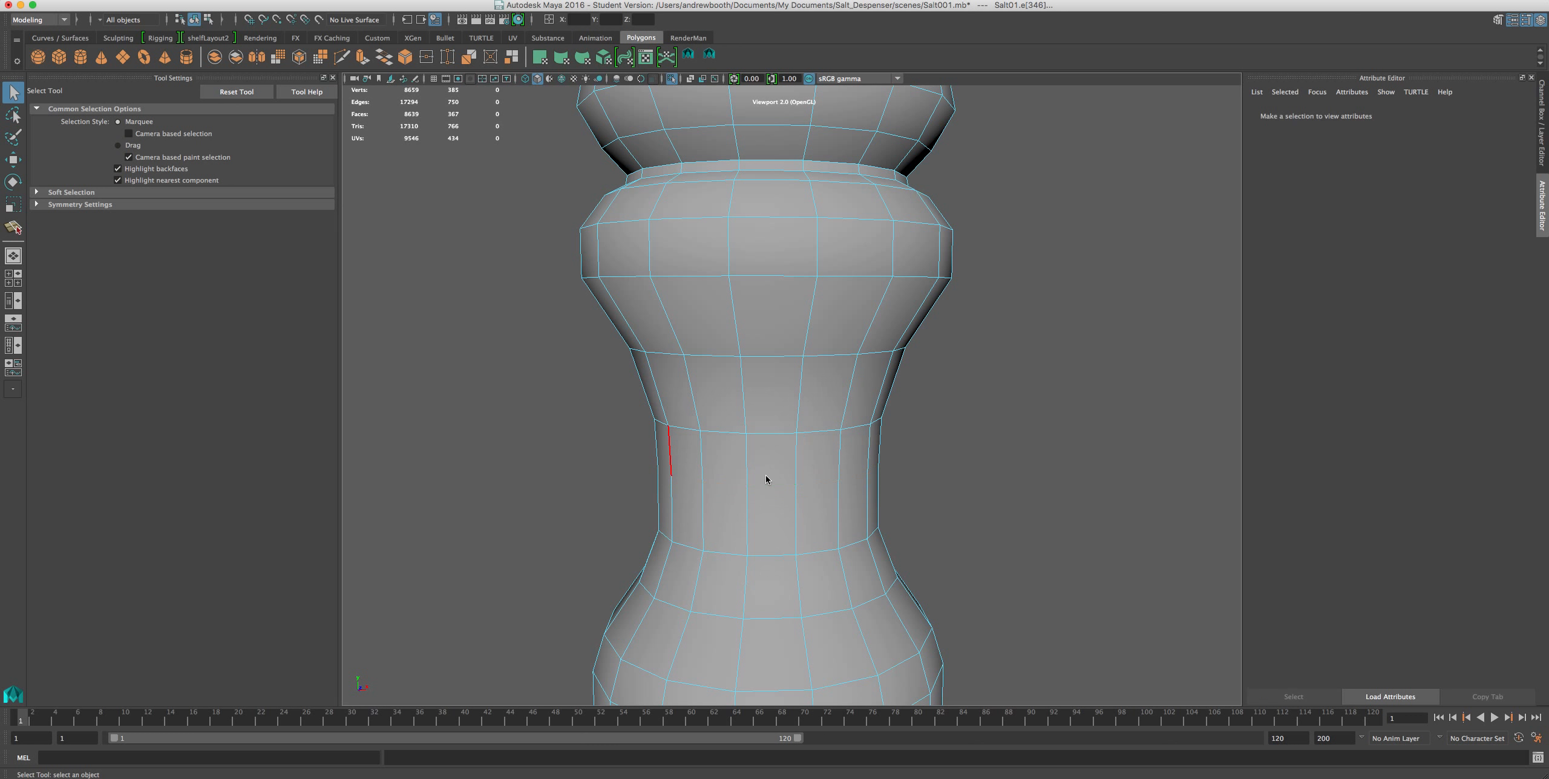
right_click_drag(780, 491, 748, 486)
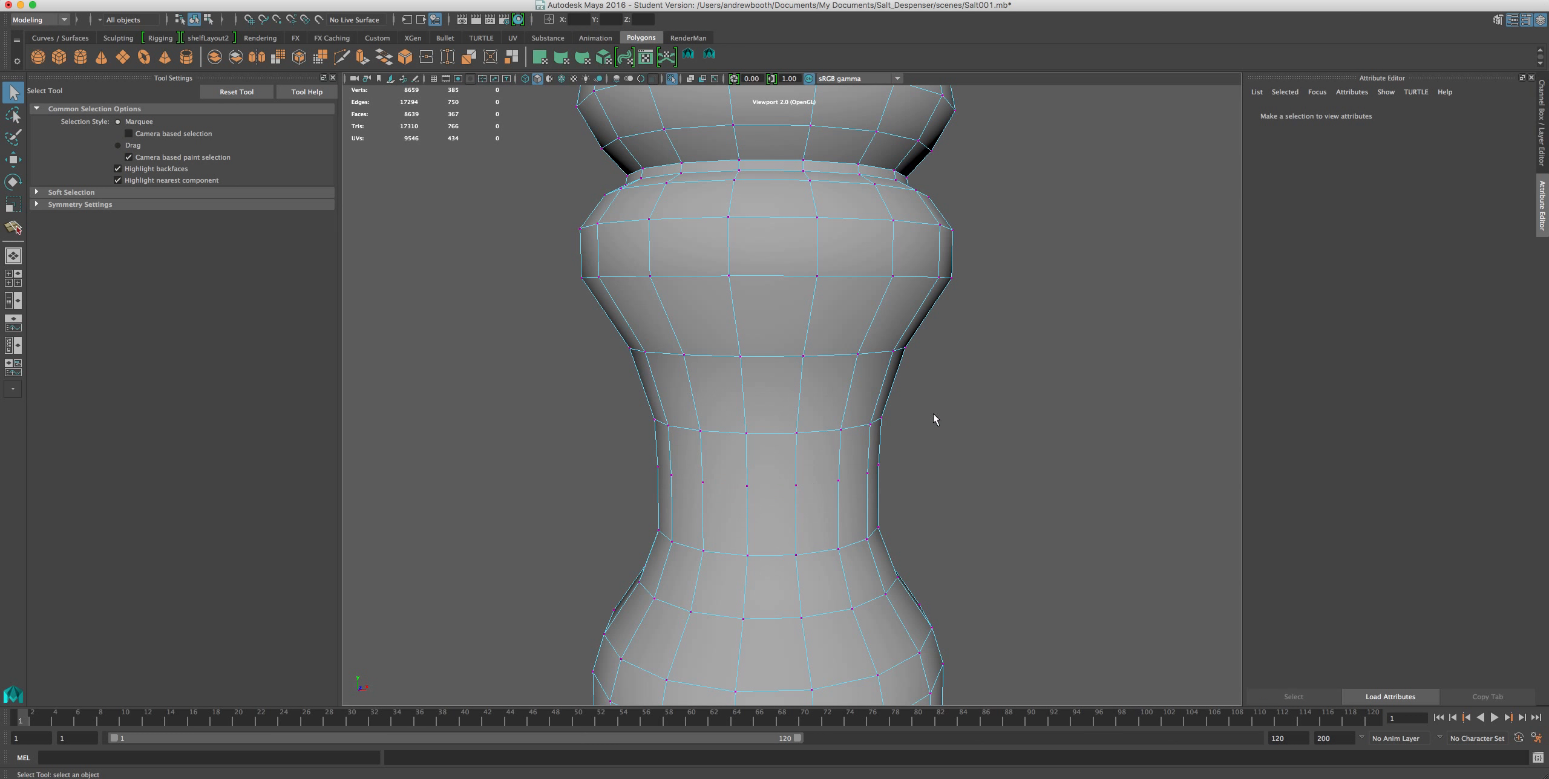
left_click_drag(933, 417, 601, 520)
mouse_move(692, 509)
left_mouse_down("alt")
mouse_move(810, 498)
mouse_move(666, 496)
left_mouse_up("alt")
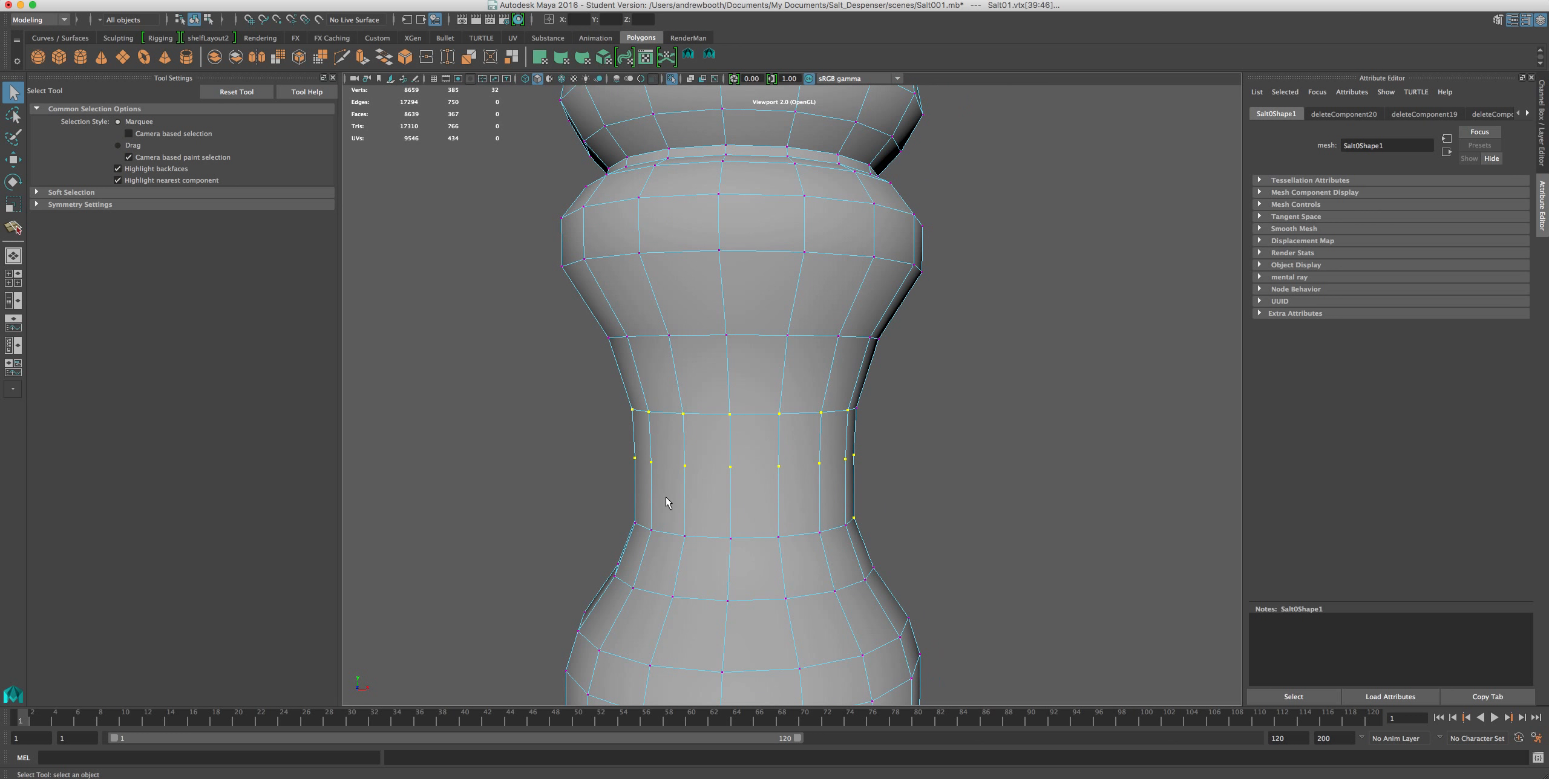
key("Delete")
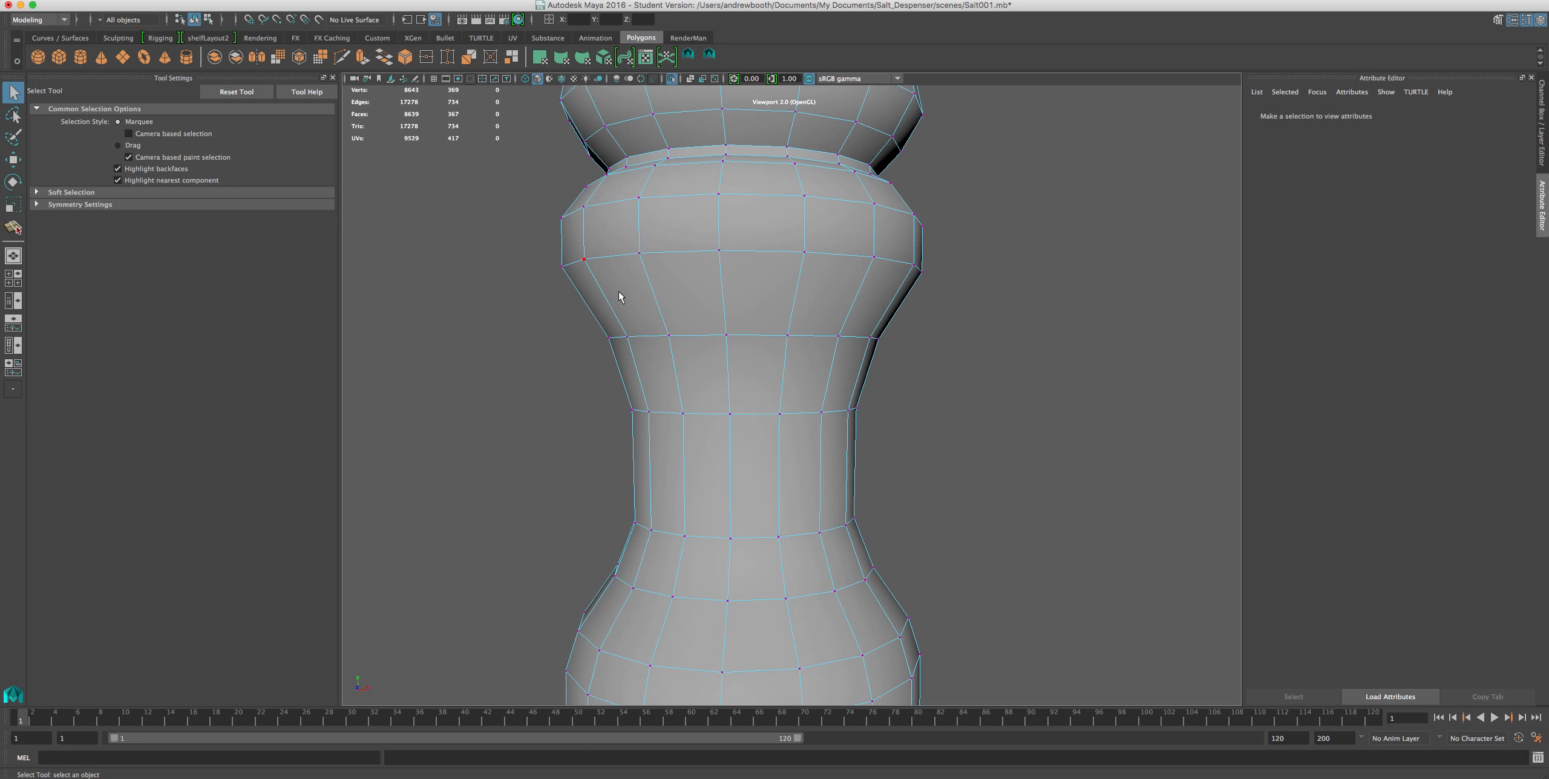
Select the two edge loops bounding the dispenser's waist and scale them closer together vertically to about 0.76.
right_click_drag(734, 458, 740, 425)
key("w")
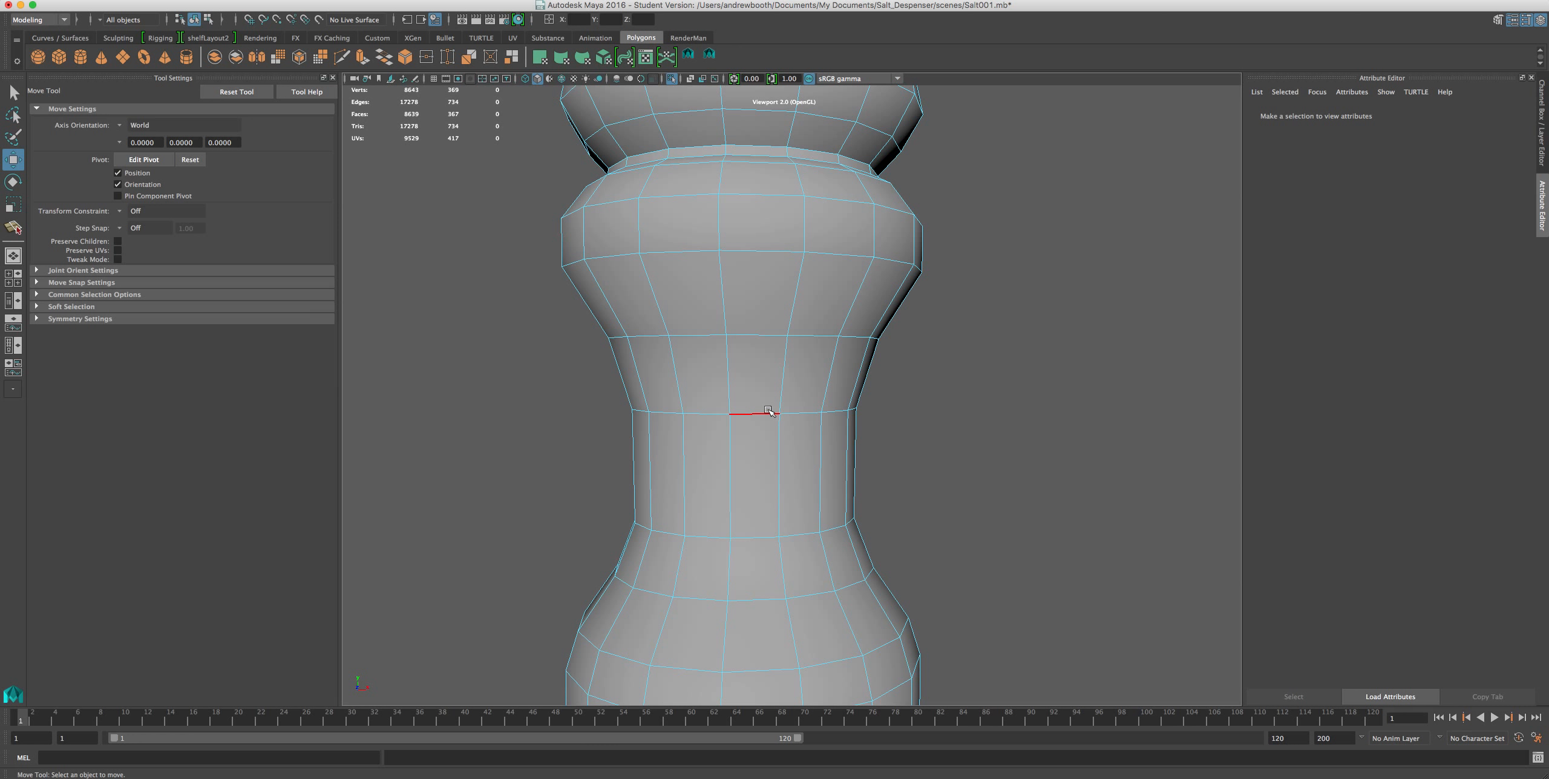
double_click(768, 413)
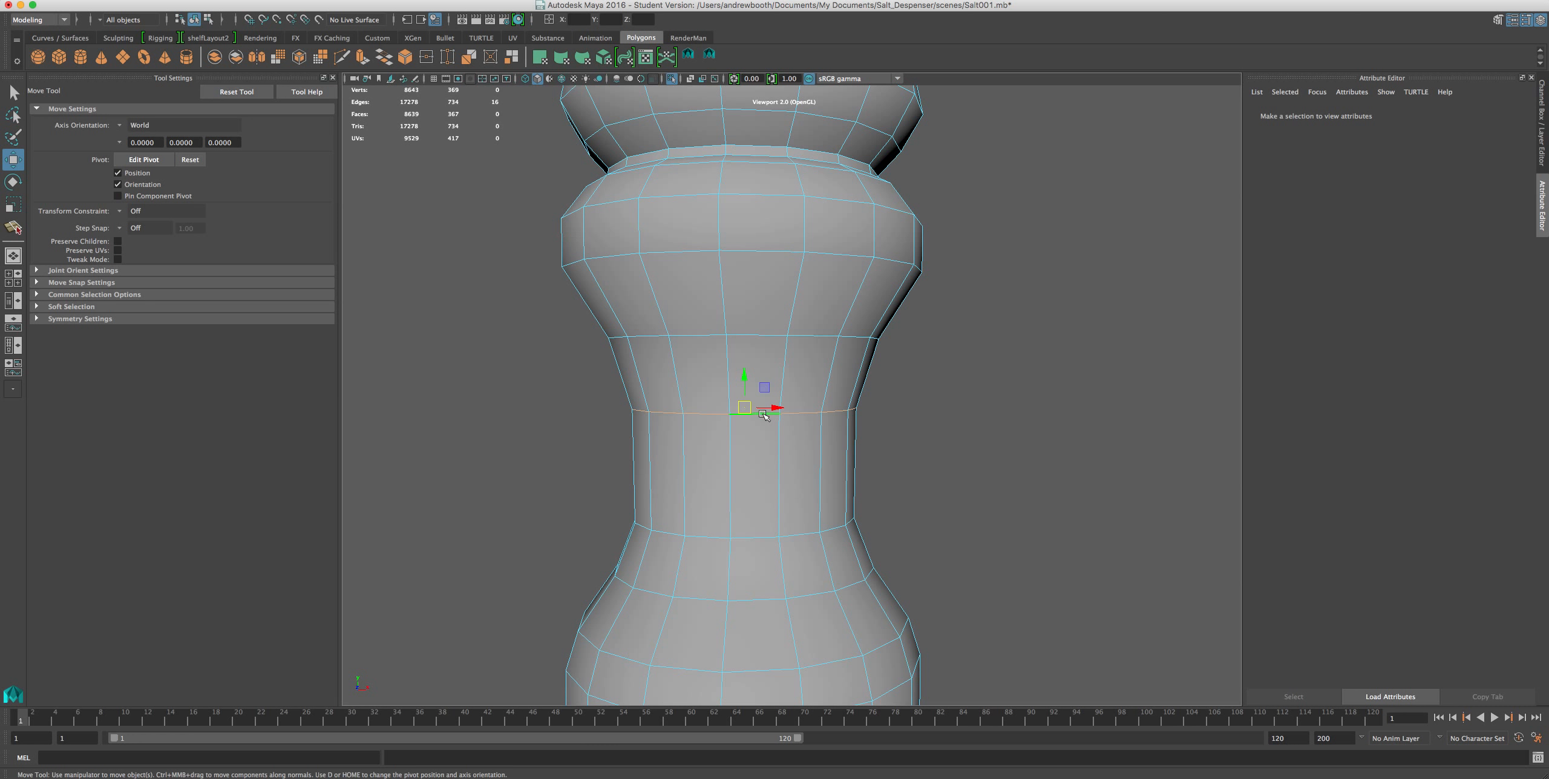
double_click(746, 538, "shift")
key("r")
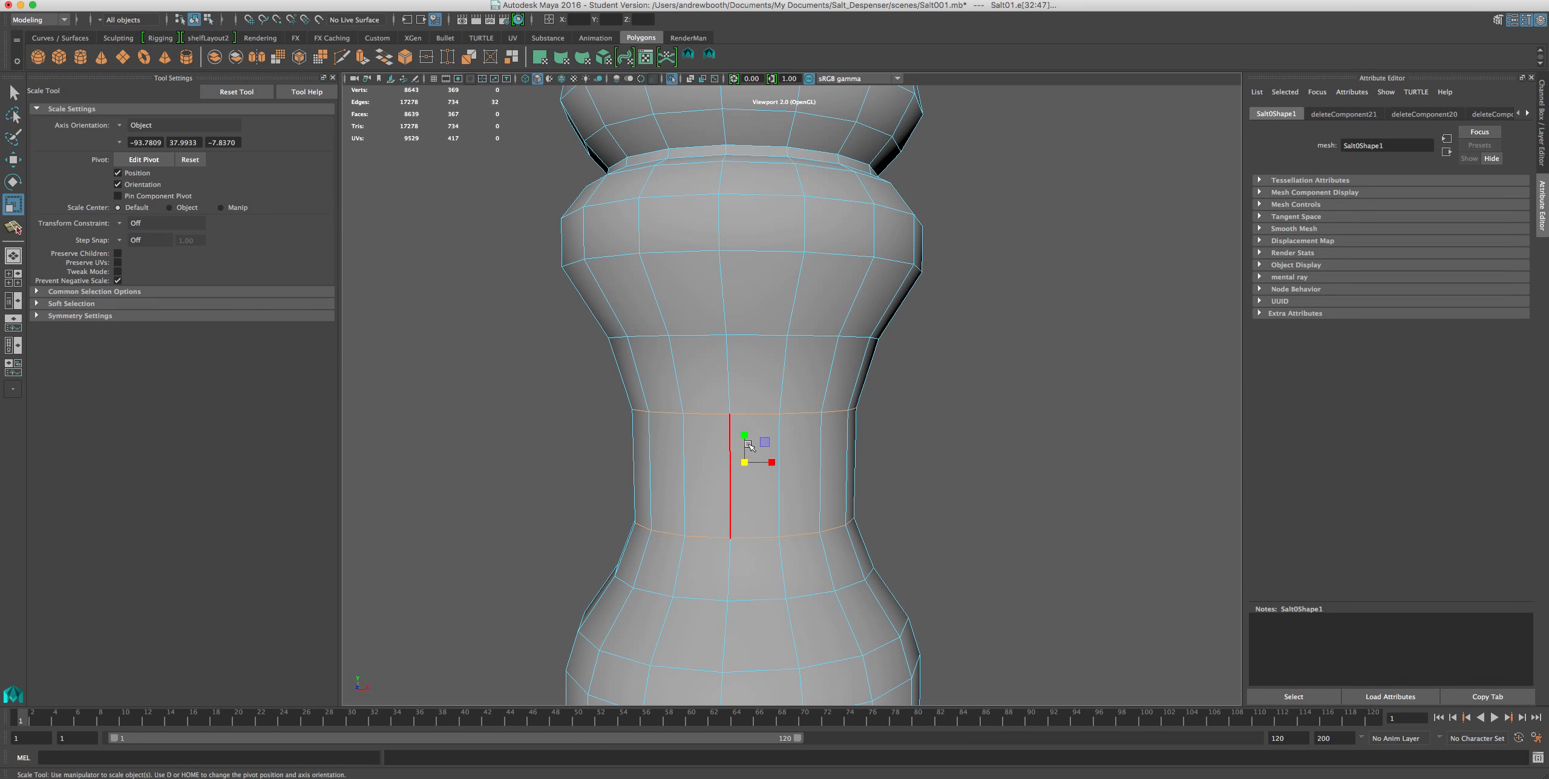
left_click_drag(744, 433, 746, 441)
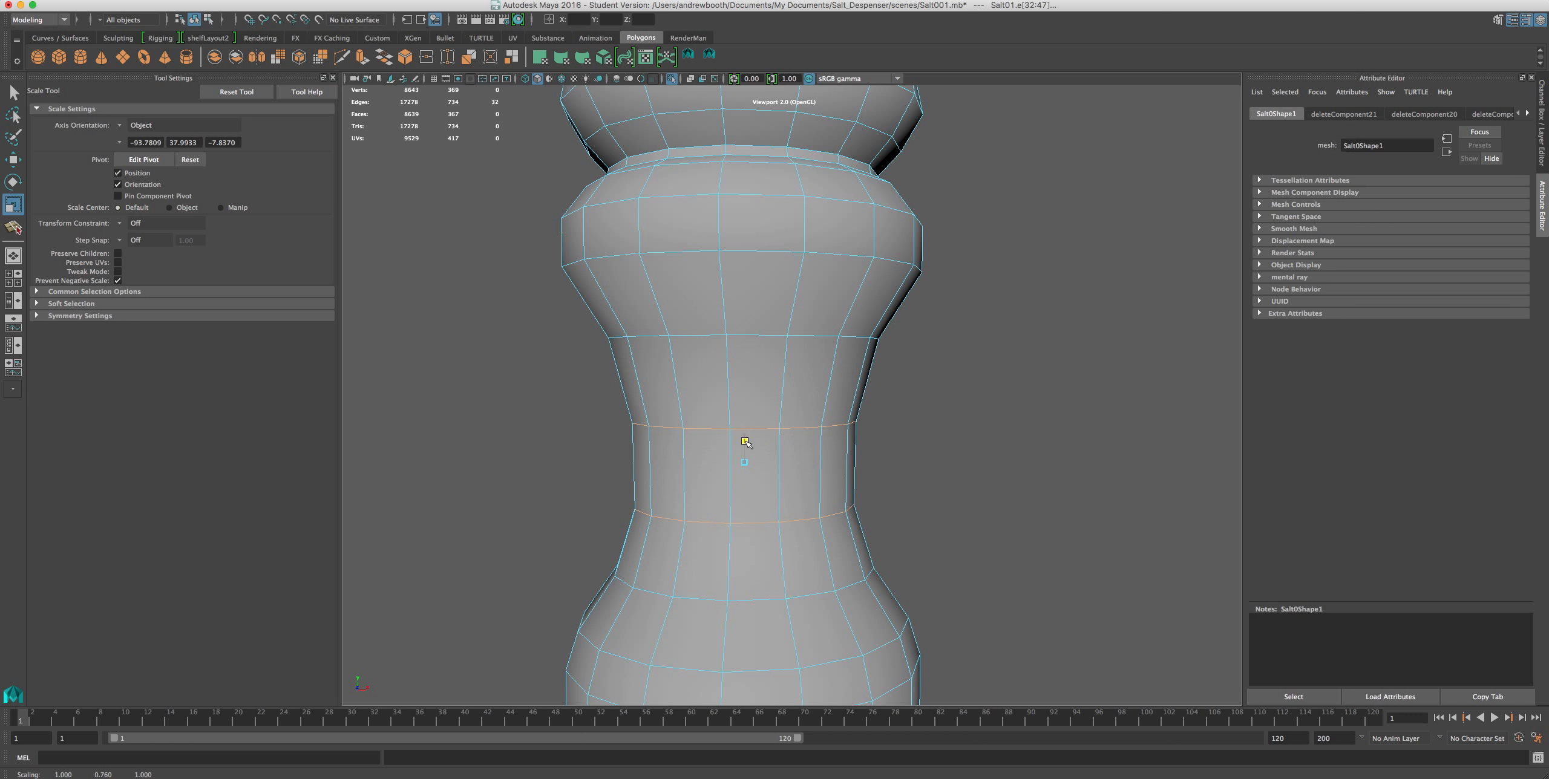
Delete the horizontal edge loop just below the neck groove, at the shoulder of the dispenser's upper bulge, together with its leftover vertices.
key("w")
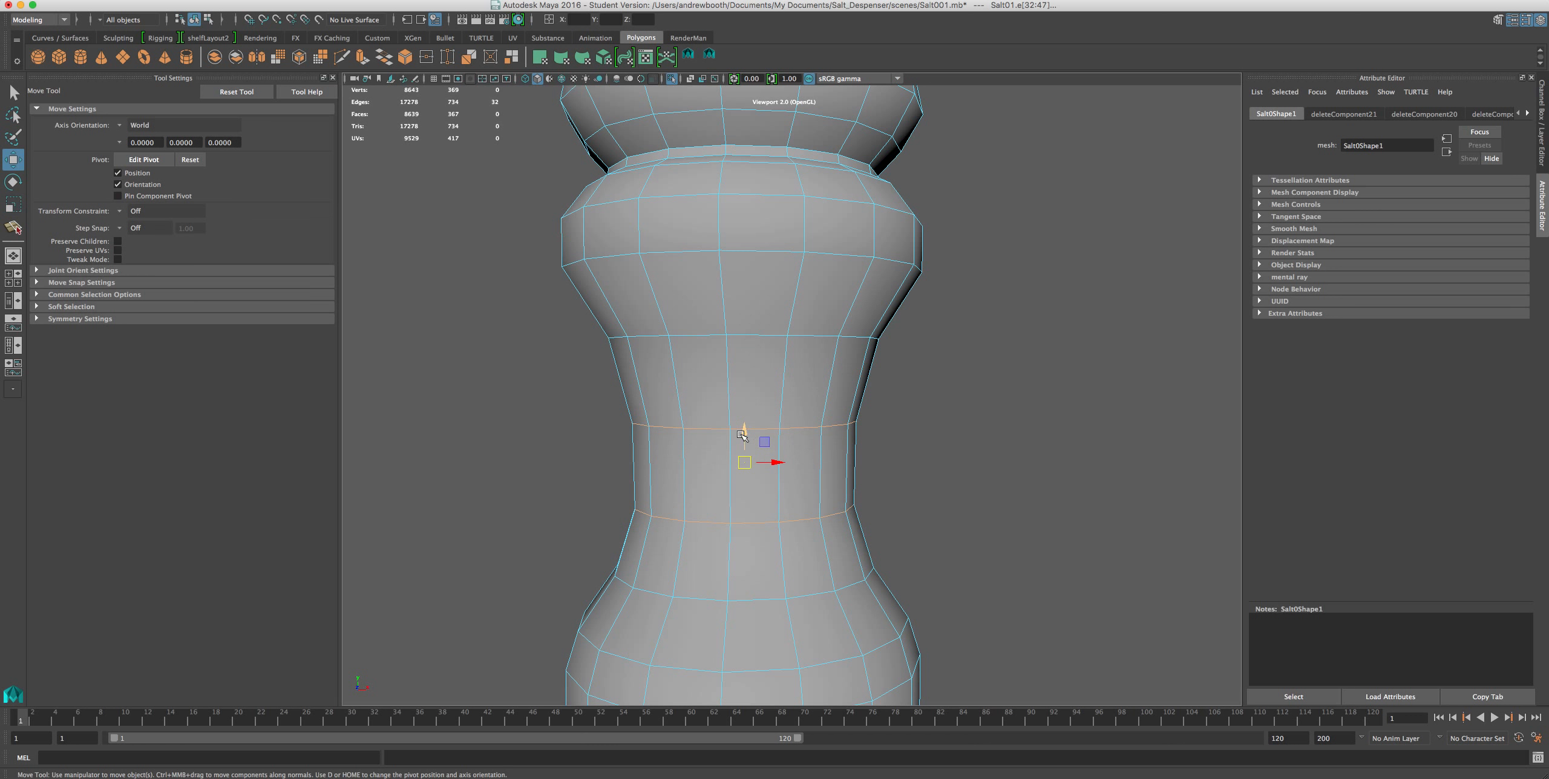
left_click(577, 432)
left_click_drag(577, 434, 765, 514, "alt")
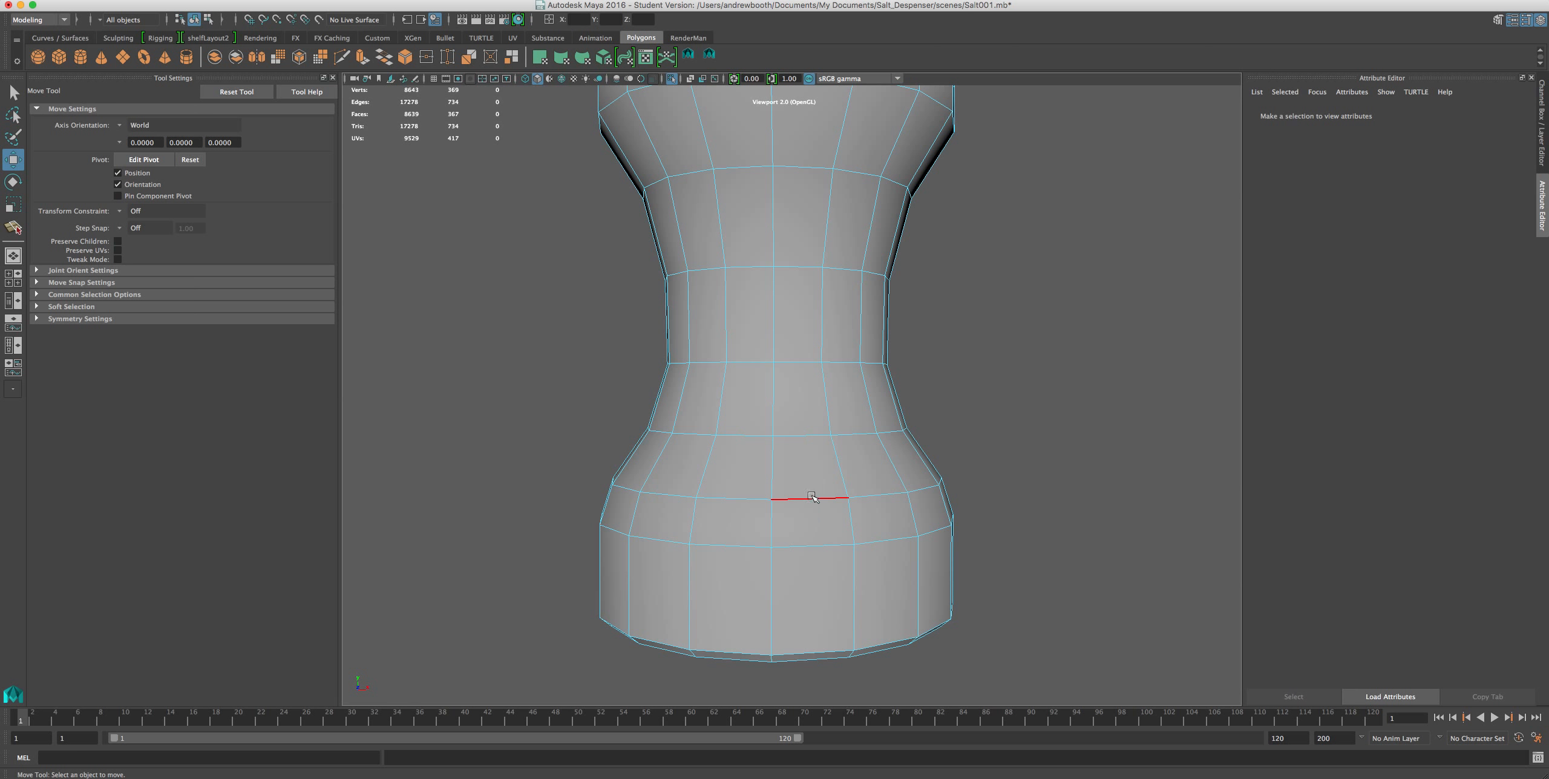
left_click_drag(803, 472, 834, 339, "alt")
double_click(796, 275)
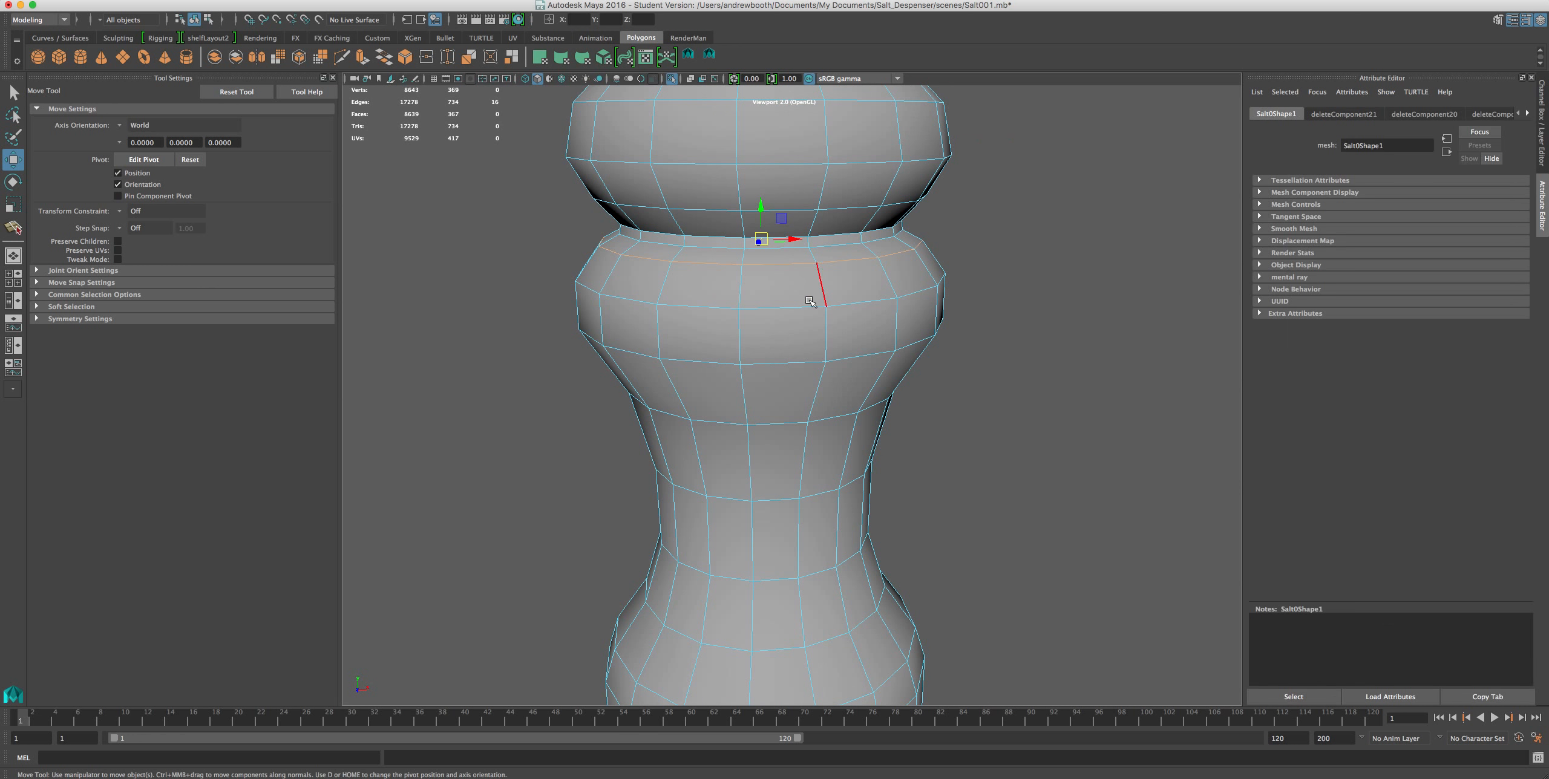
middle_click_drag(767, 333, 765, 385, "alt")
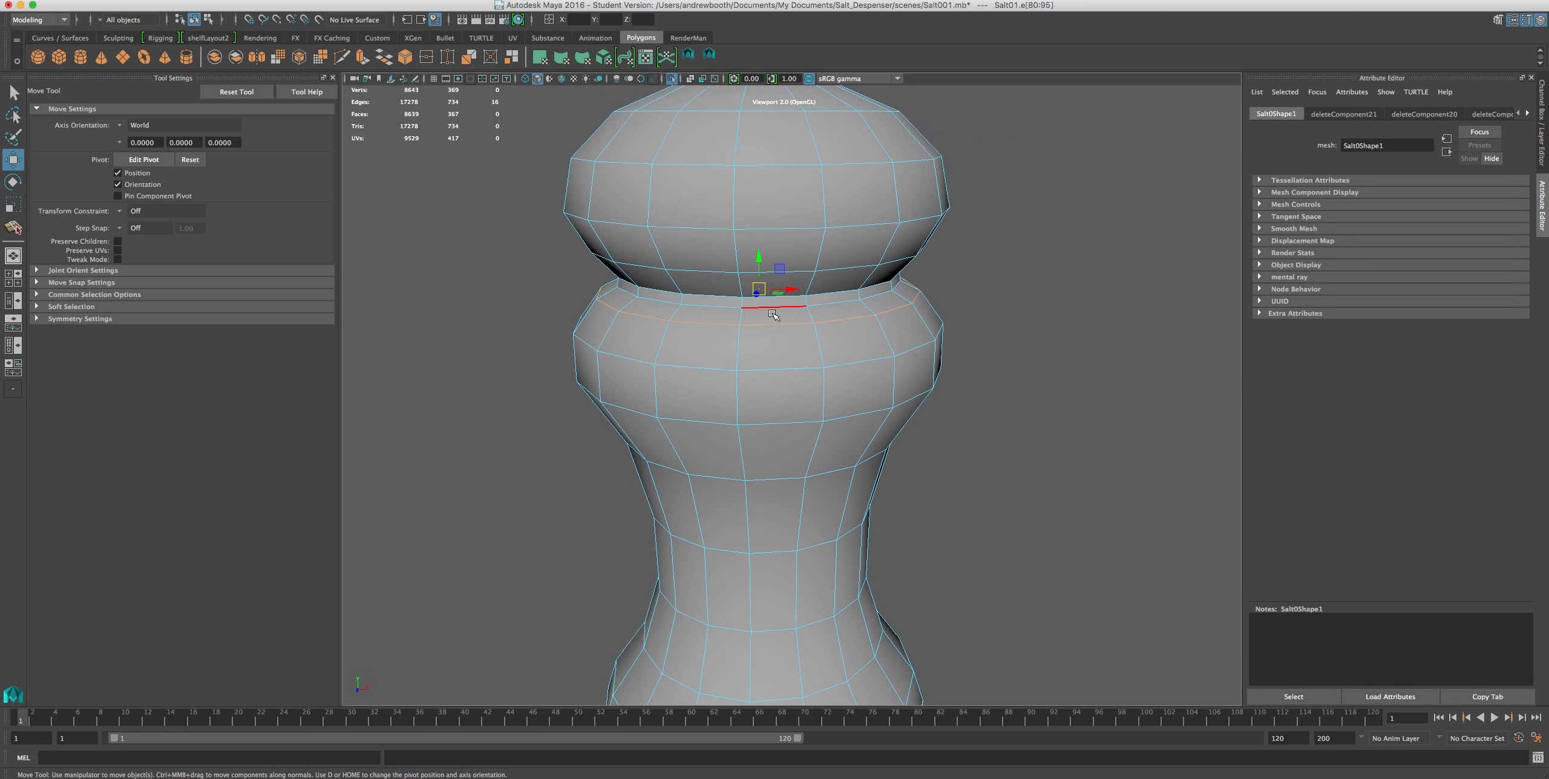
scroll(746, 320, "up", 3)
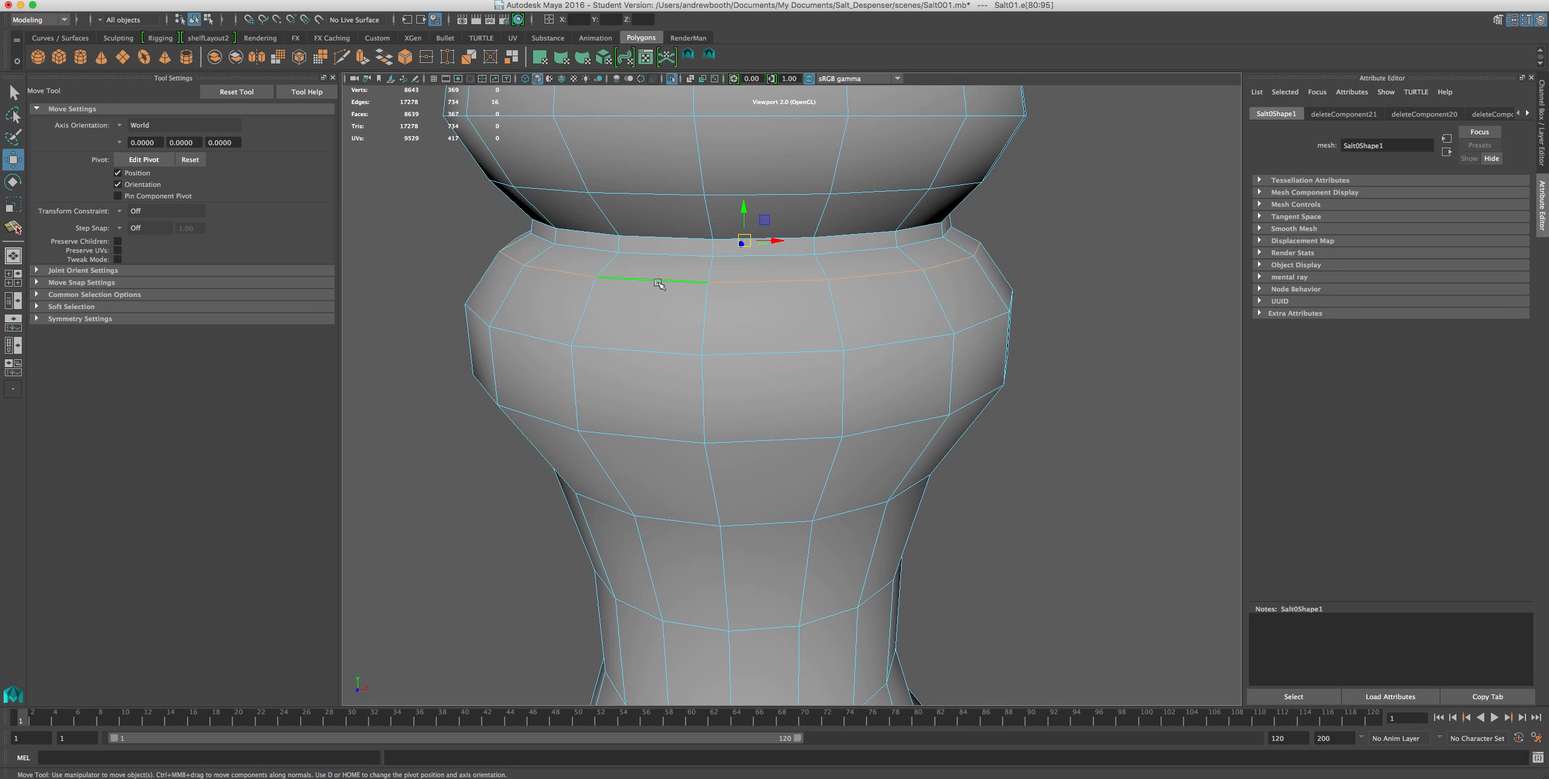
key("r")
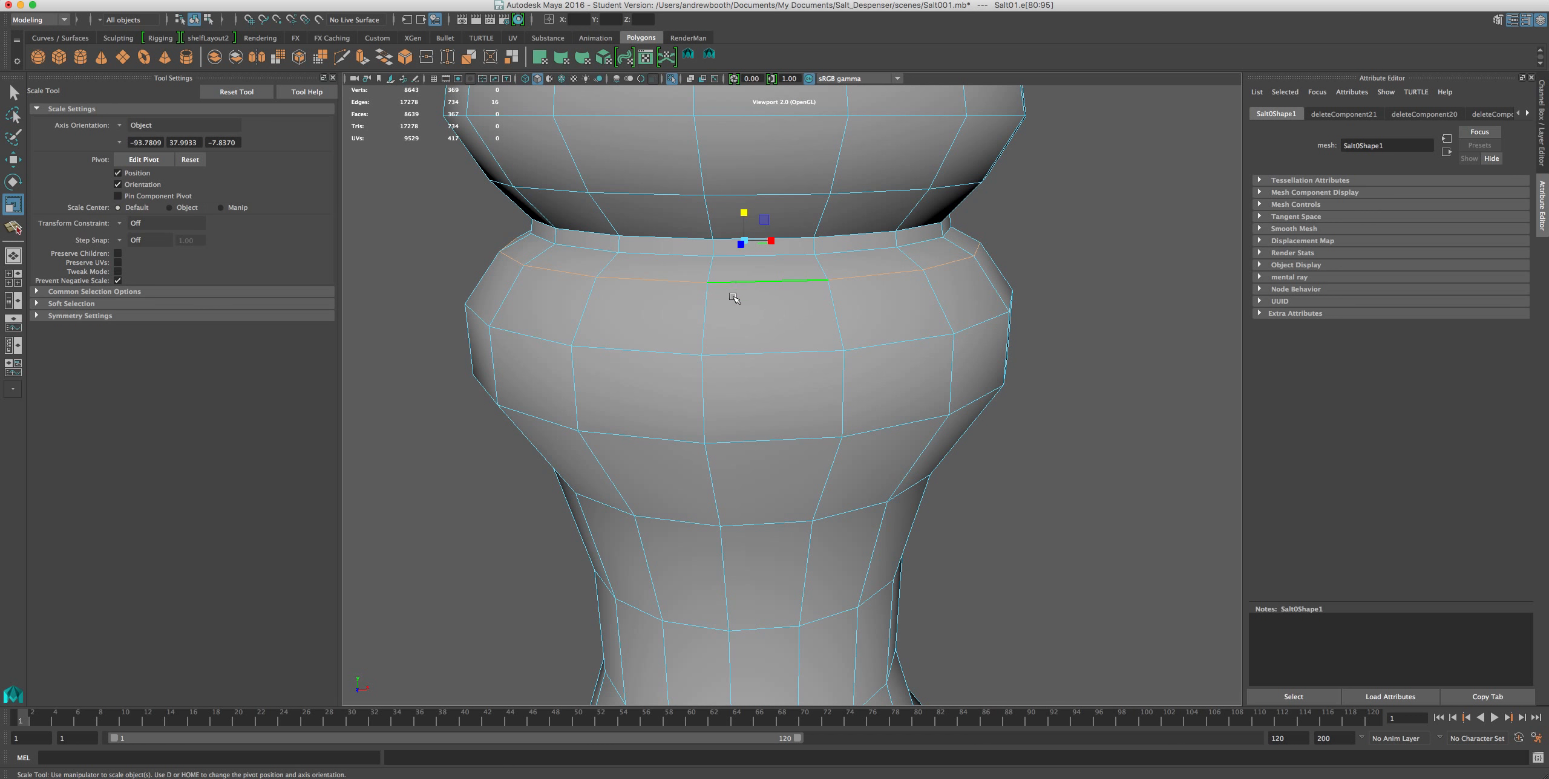
left_click_drag(772, 336, 720, 339, "alt")
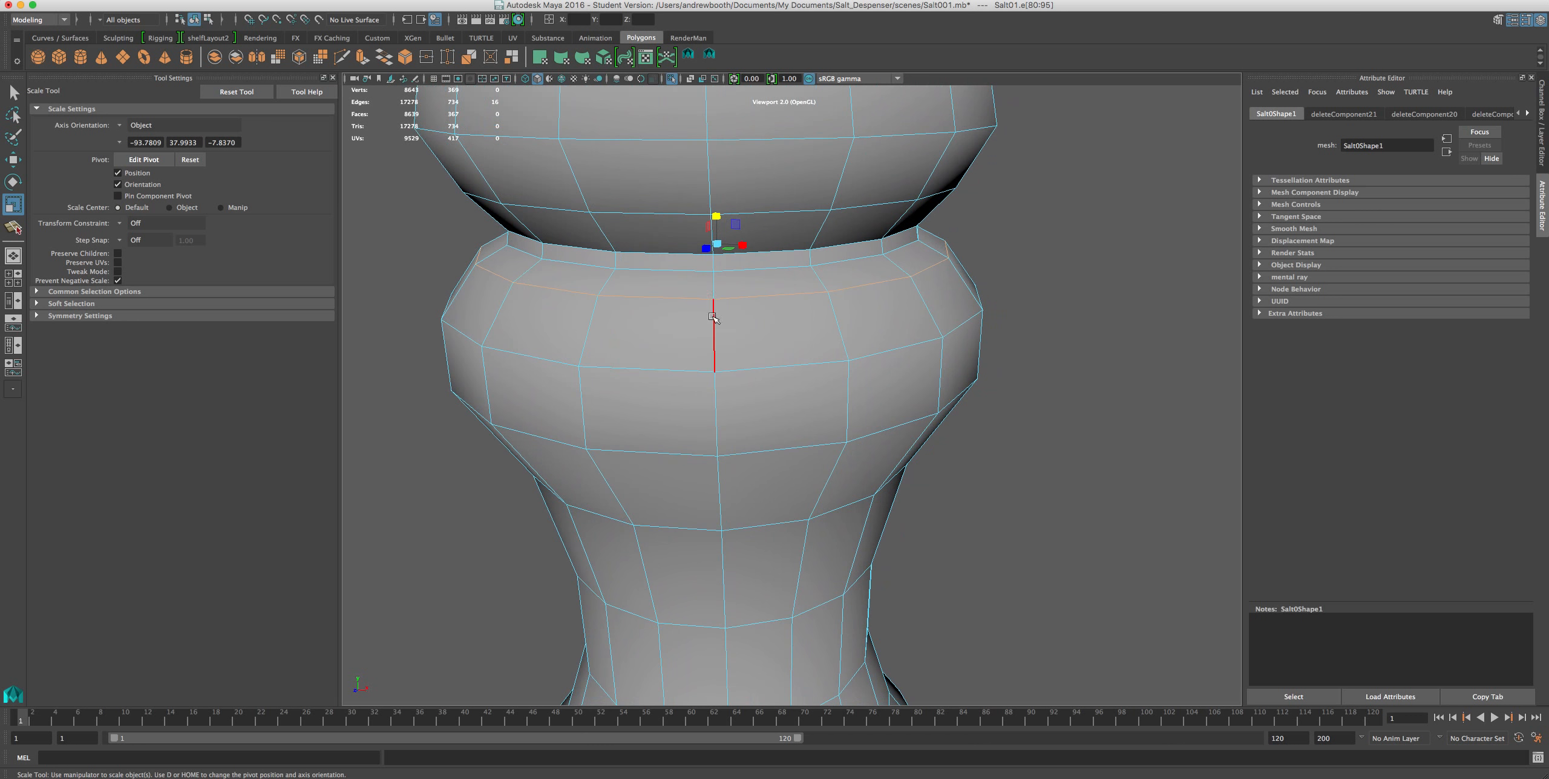
left_click_drag(717, 244, 716, 223)
key("w")
left_click_drag(698, 283, 727, 341, "alt")
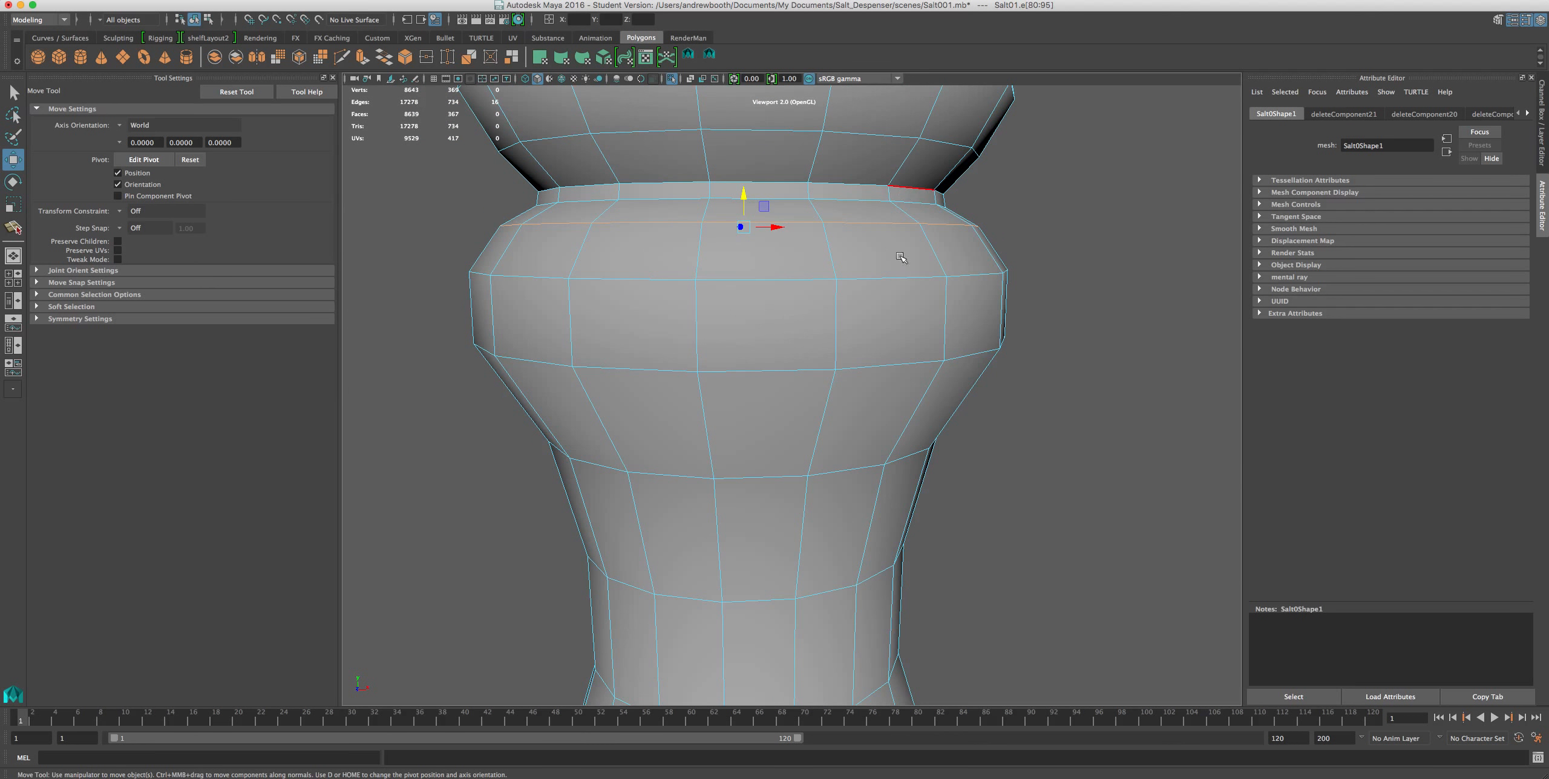
left_click_drag(901, 257, 896, 383, "alt")
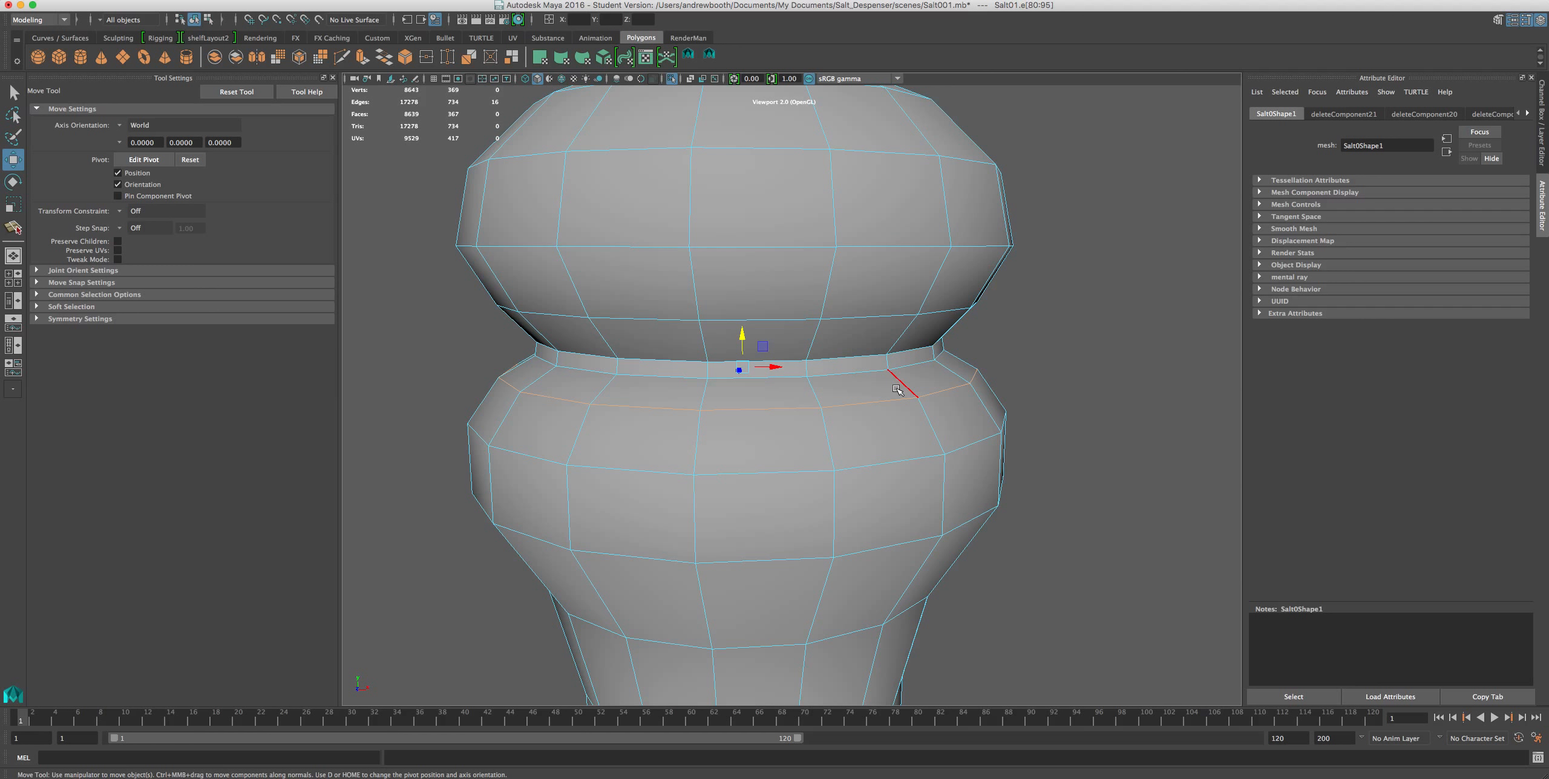
key("Delete")
right_click_drag(864, 435, 798, 432)
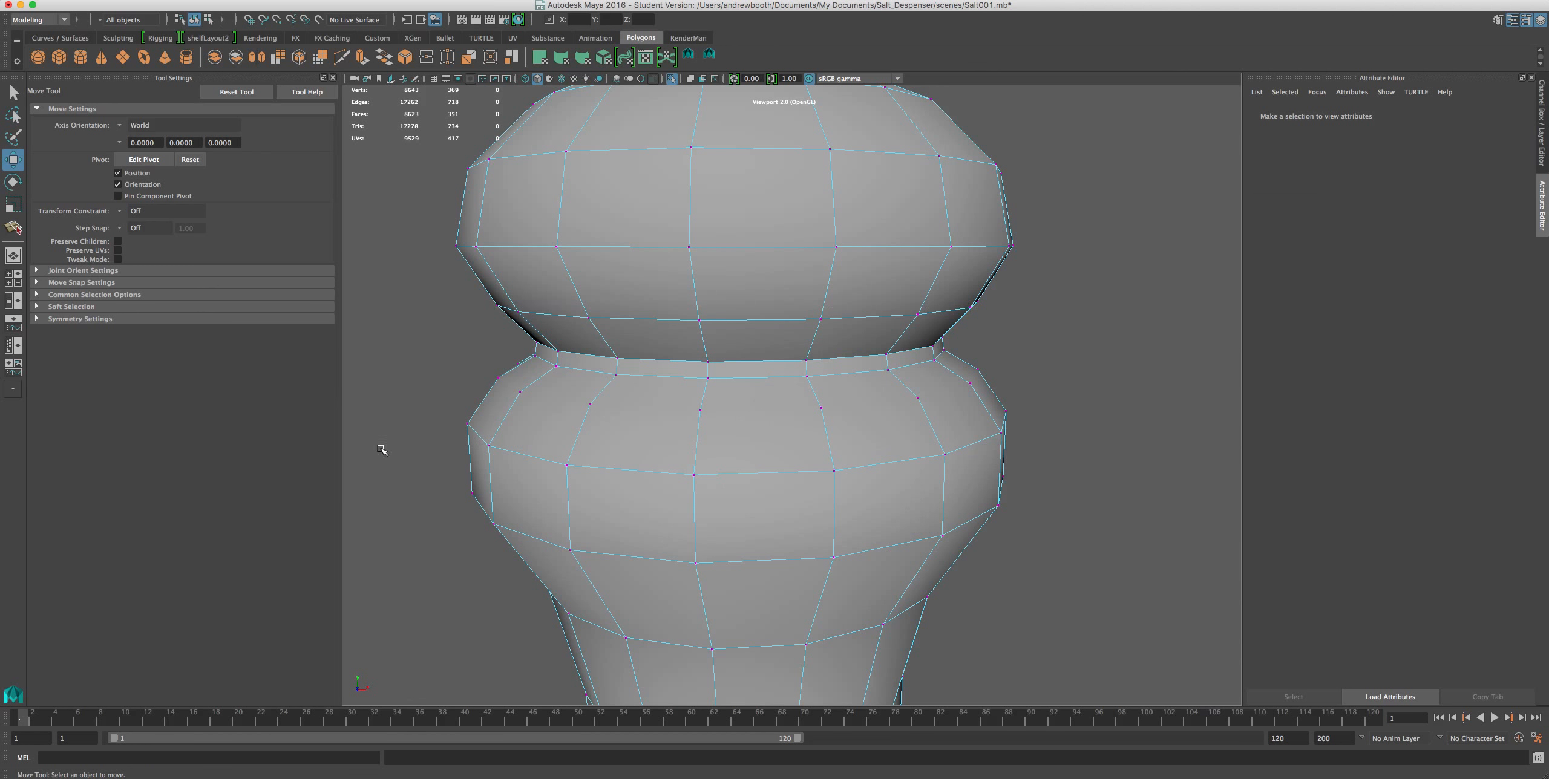
left_click_drag(1060, 340, 382, 450)
key("Delete")
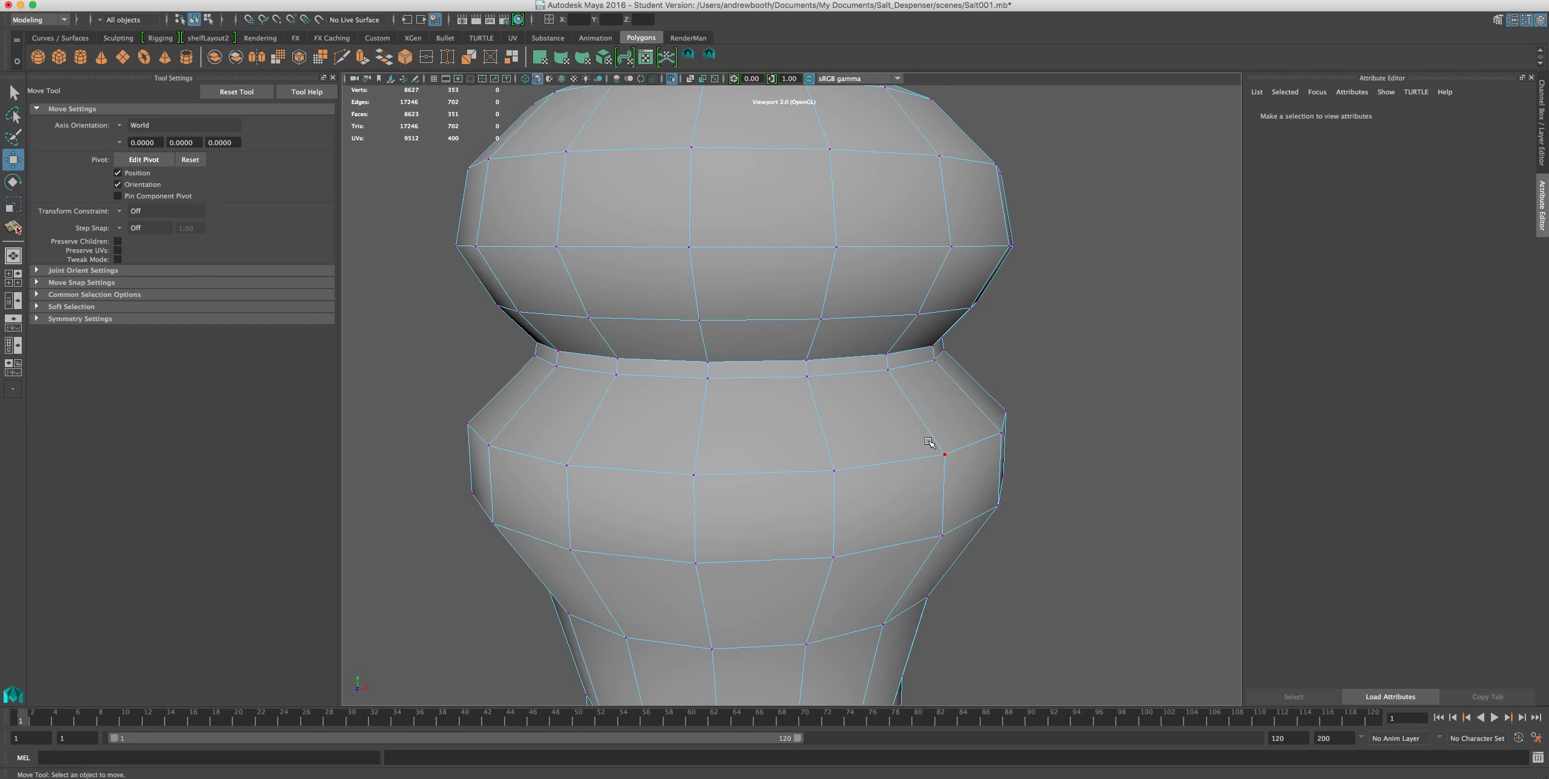
Scale the edge loop around the body's upper bulge inward horizontally to about 0.96 and raise it slightly.
right_click_drag(863, 467, 880, 429)
double_click(871, 458)
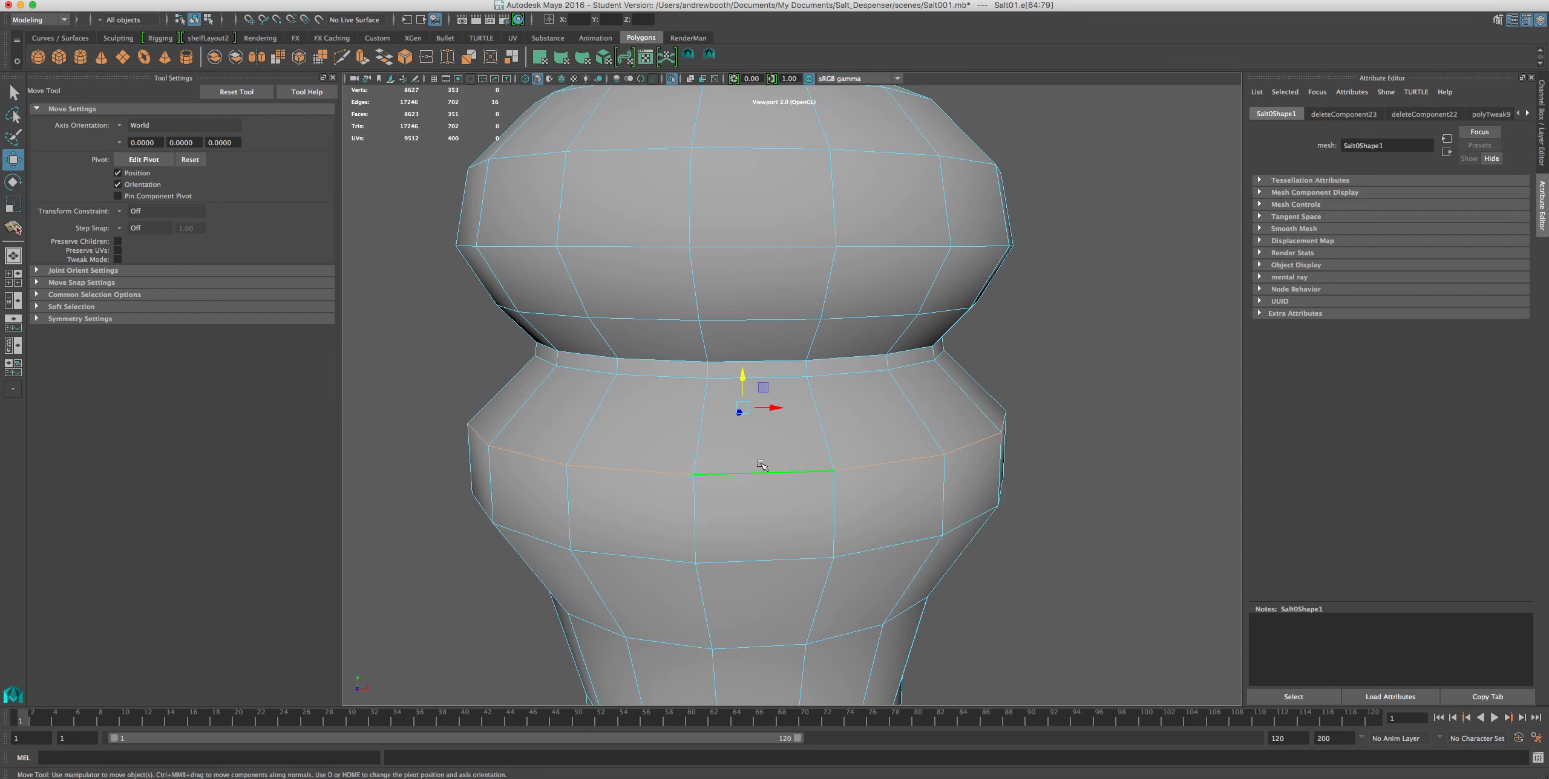
key("r")
left_click_drag(739, 406, 725, 405)
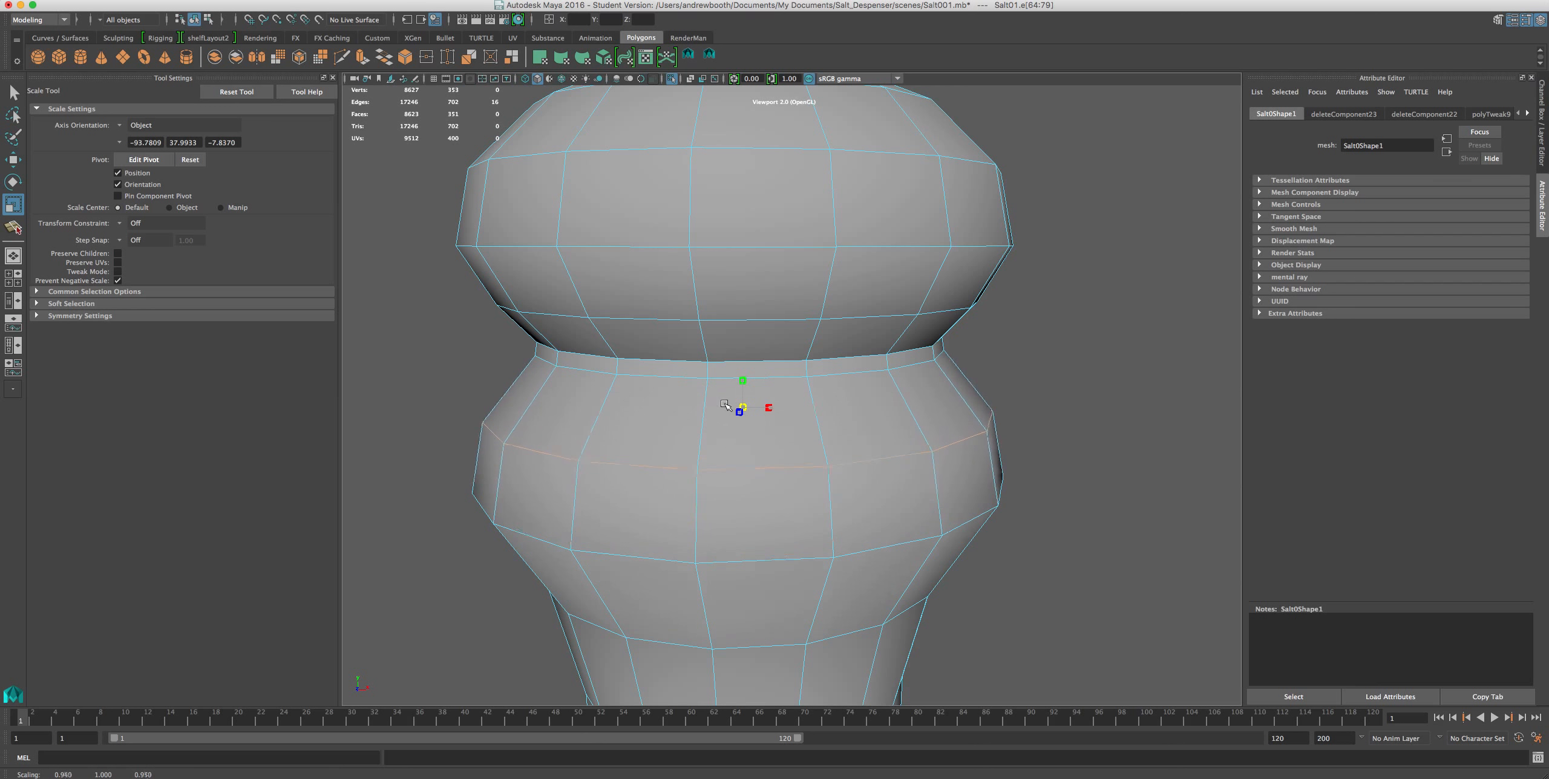
key("w")
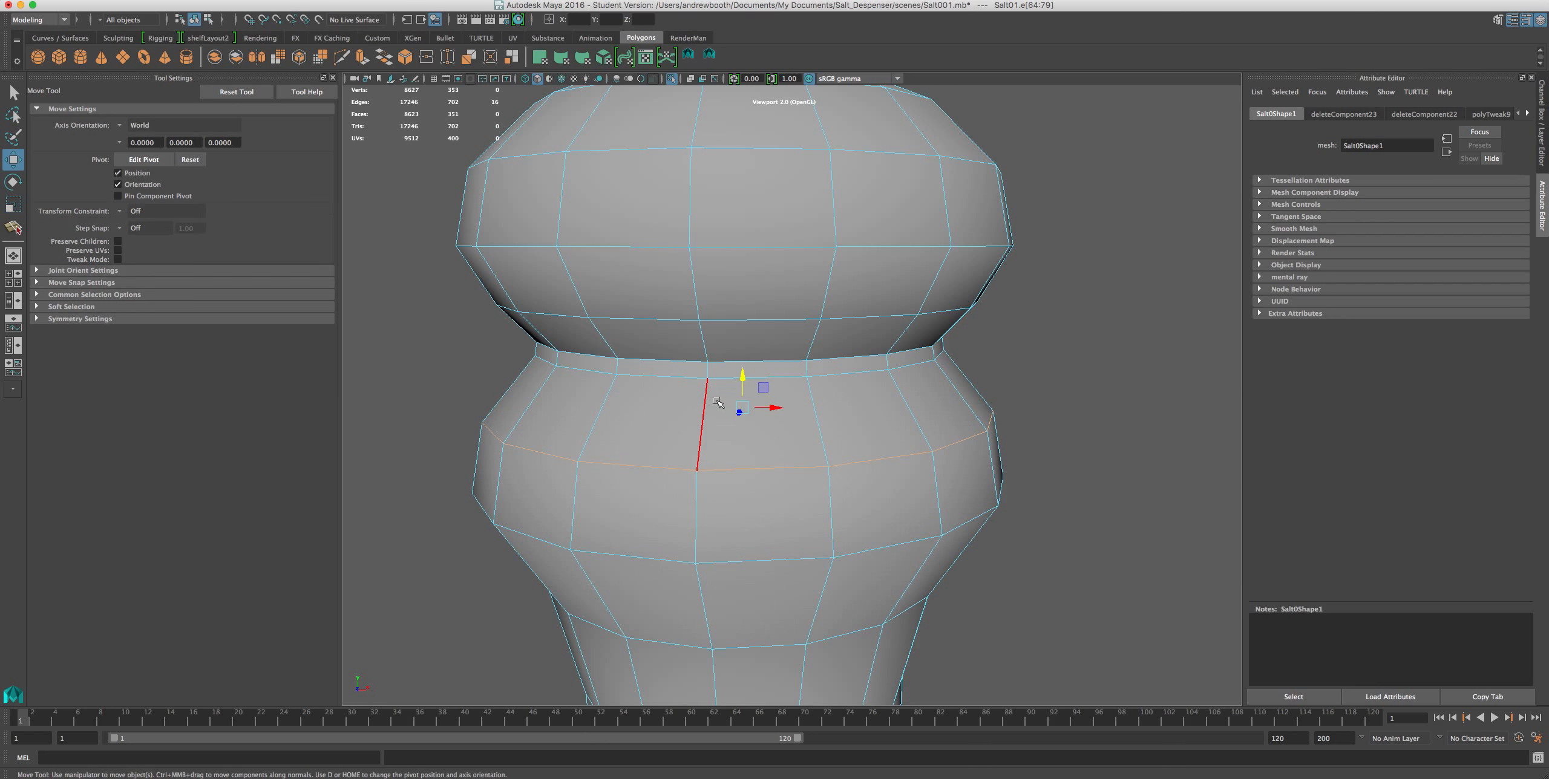
left_click_drag(743, 380, 746, 376)
Return to object mode and examine the dispenser's overall silhouette, especially around the neck groove and upper bulge.
scroll(743, 394, "down", 10)
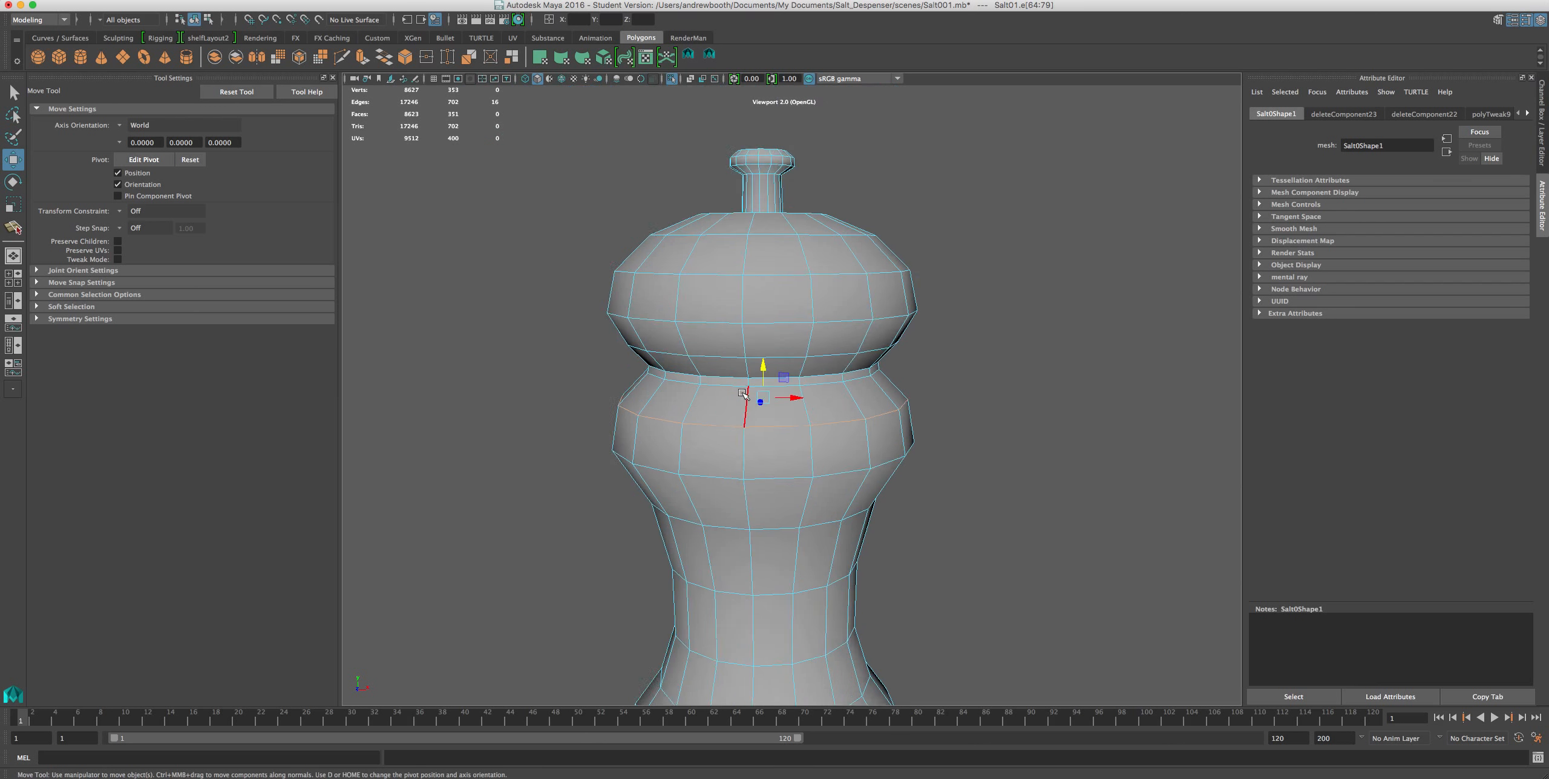
scroll(742, 411, "up", 5)
scroll(741, 412, "down", 4)
scroll(742, 414, "up", 9)
scroll(743, 416, "up", 6)
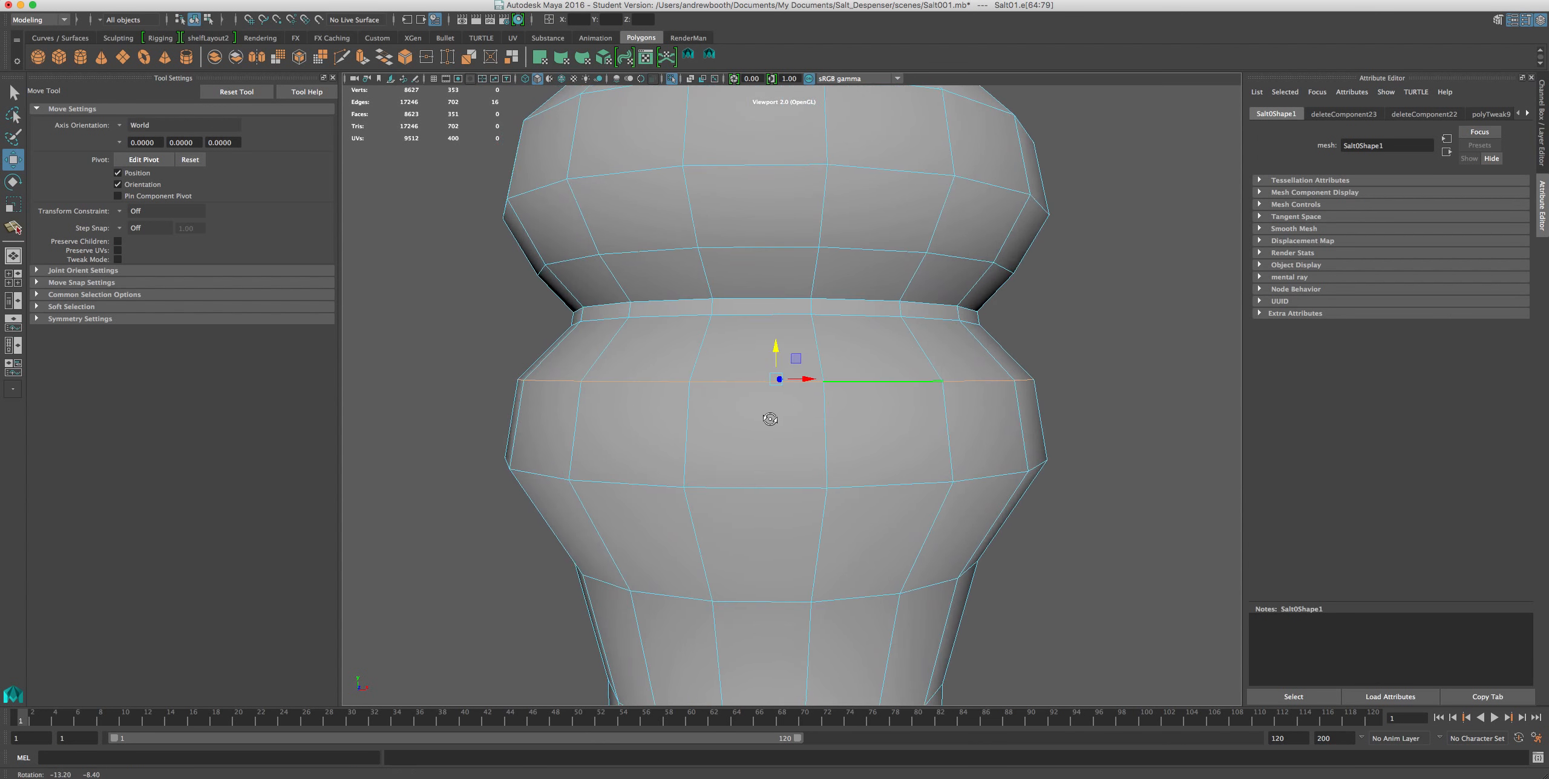
scroll(773, 421, "down", 8)
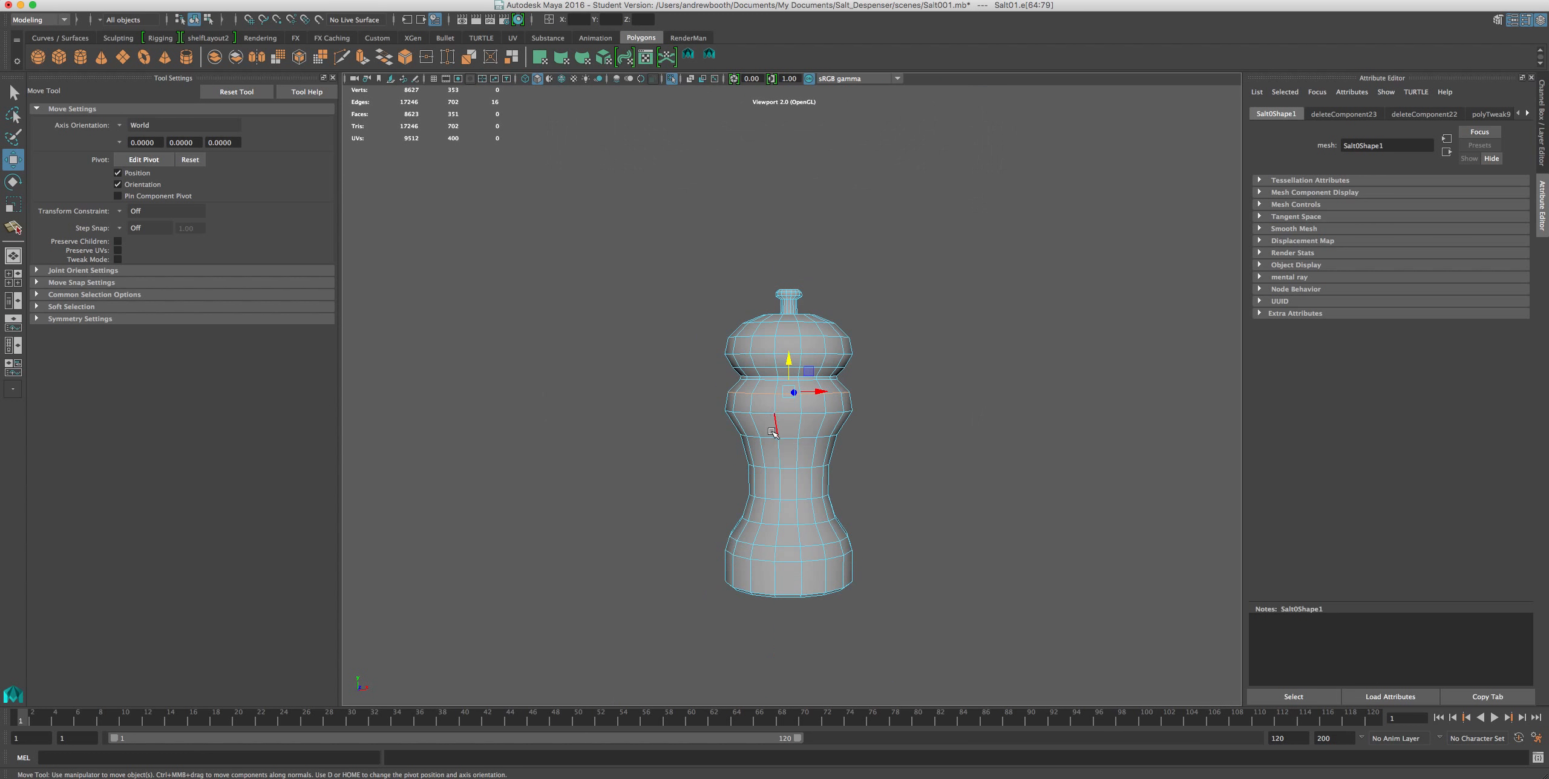
left_click_drag(775, 424, 802, 481, "alt")
right_click_drag(815, 456, 842, 443)
left_click_drag(821, 450, 784, 414, "alt")
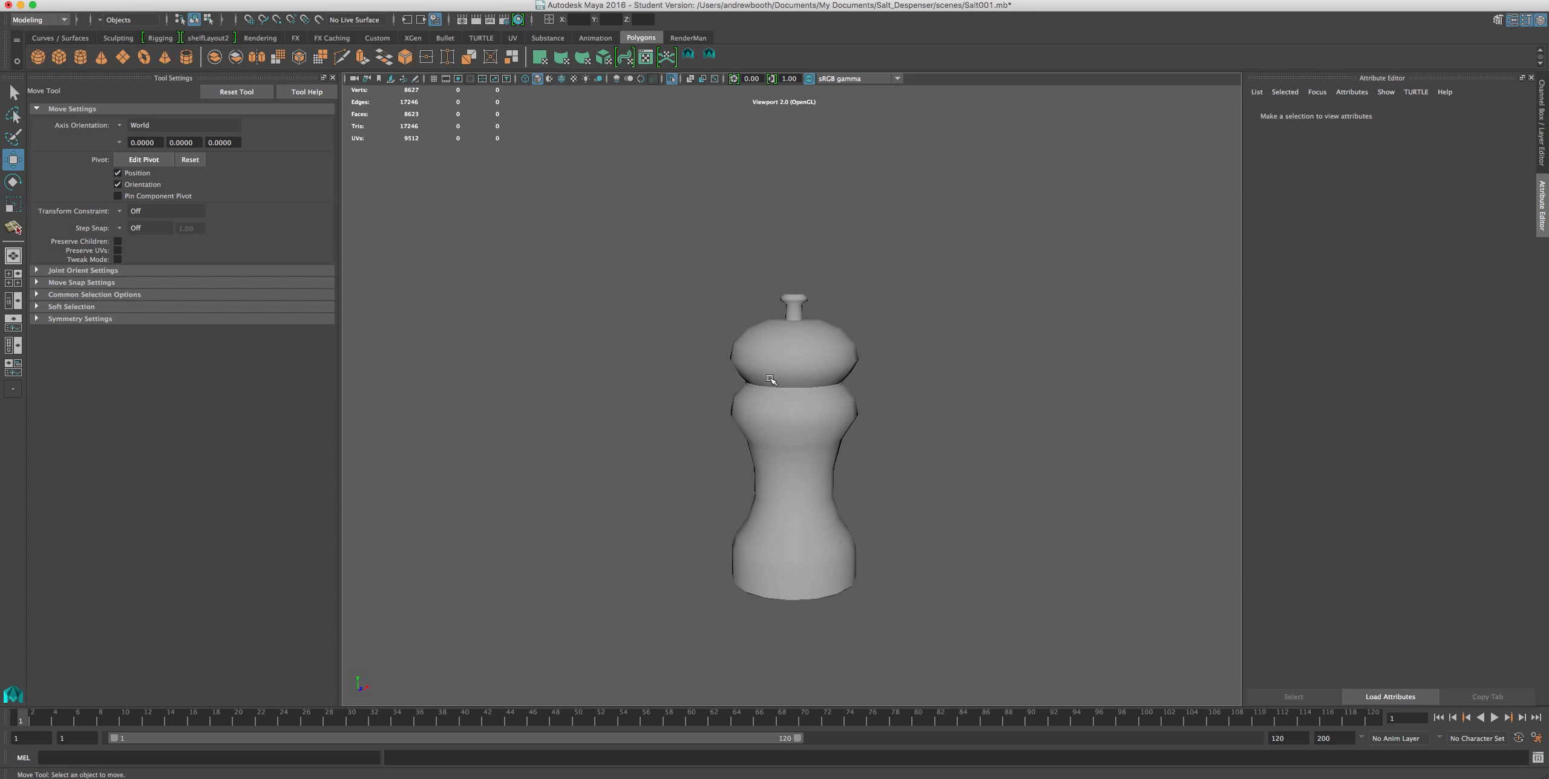
left_click(775, 406)
scroll(750, 411, "up", 5)
scroll(716, 413, "down", 6)
left_click(715, 414)
scroll(674, 417, "down", 3)
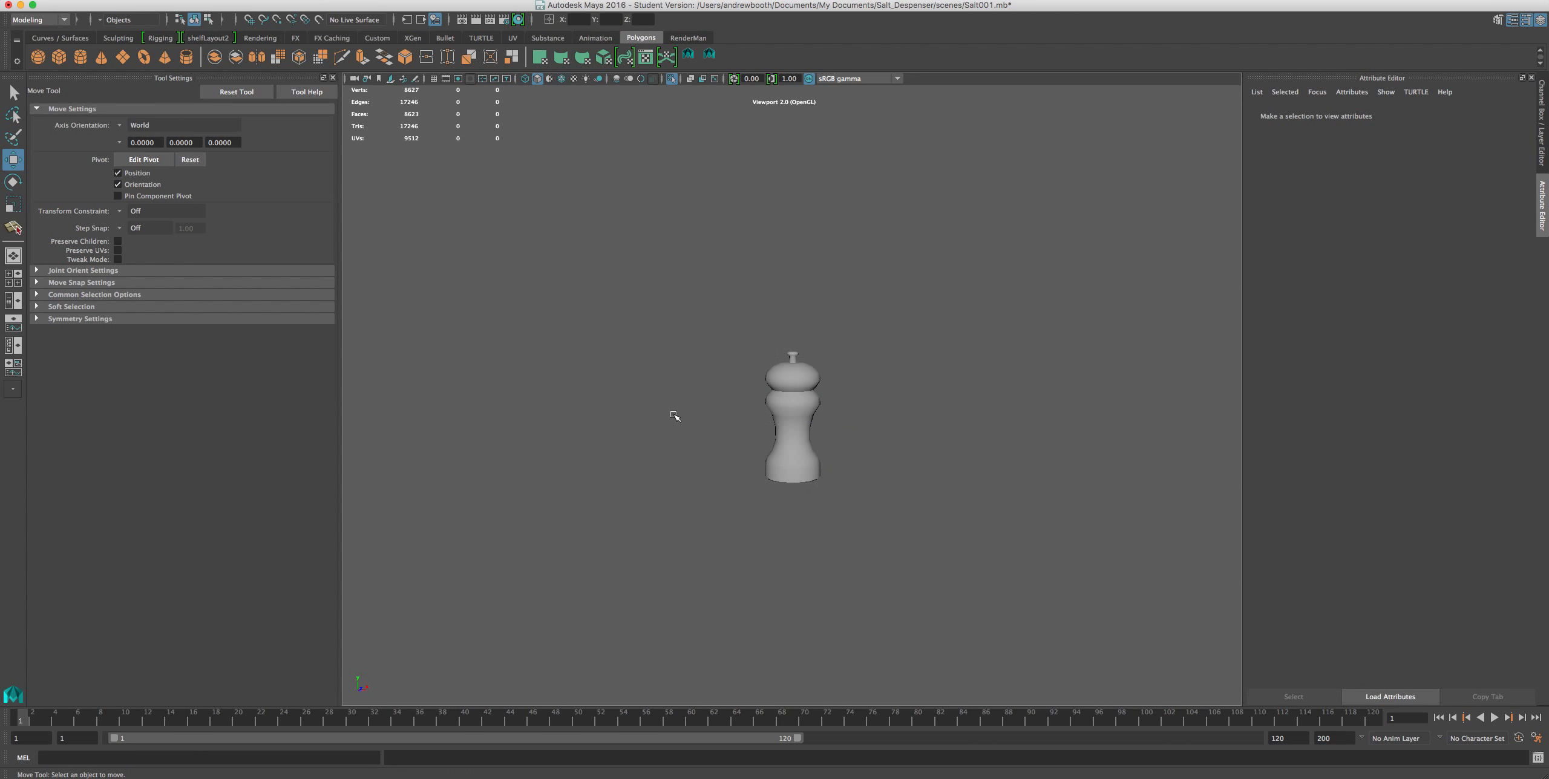
scroll(675, 418, "up", 5)
scroll(717, 423, "up", 3)
left_click(786, 430)
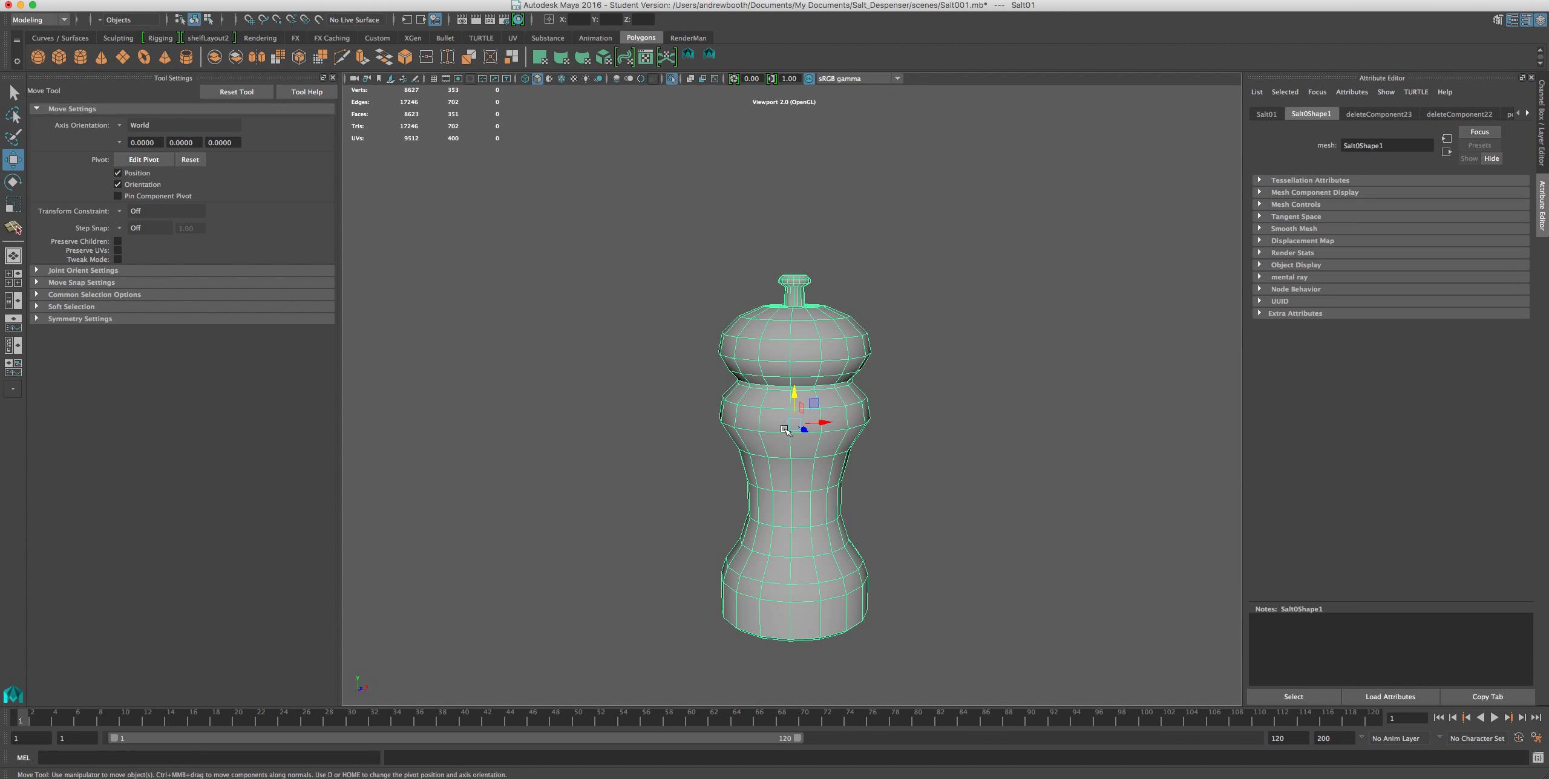
left_click(613, 438)
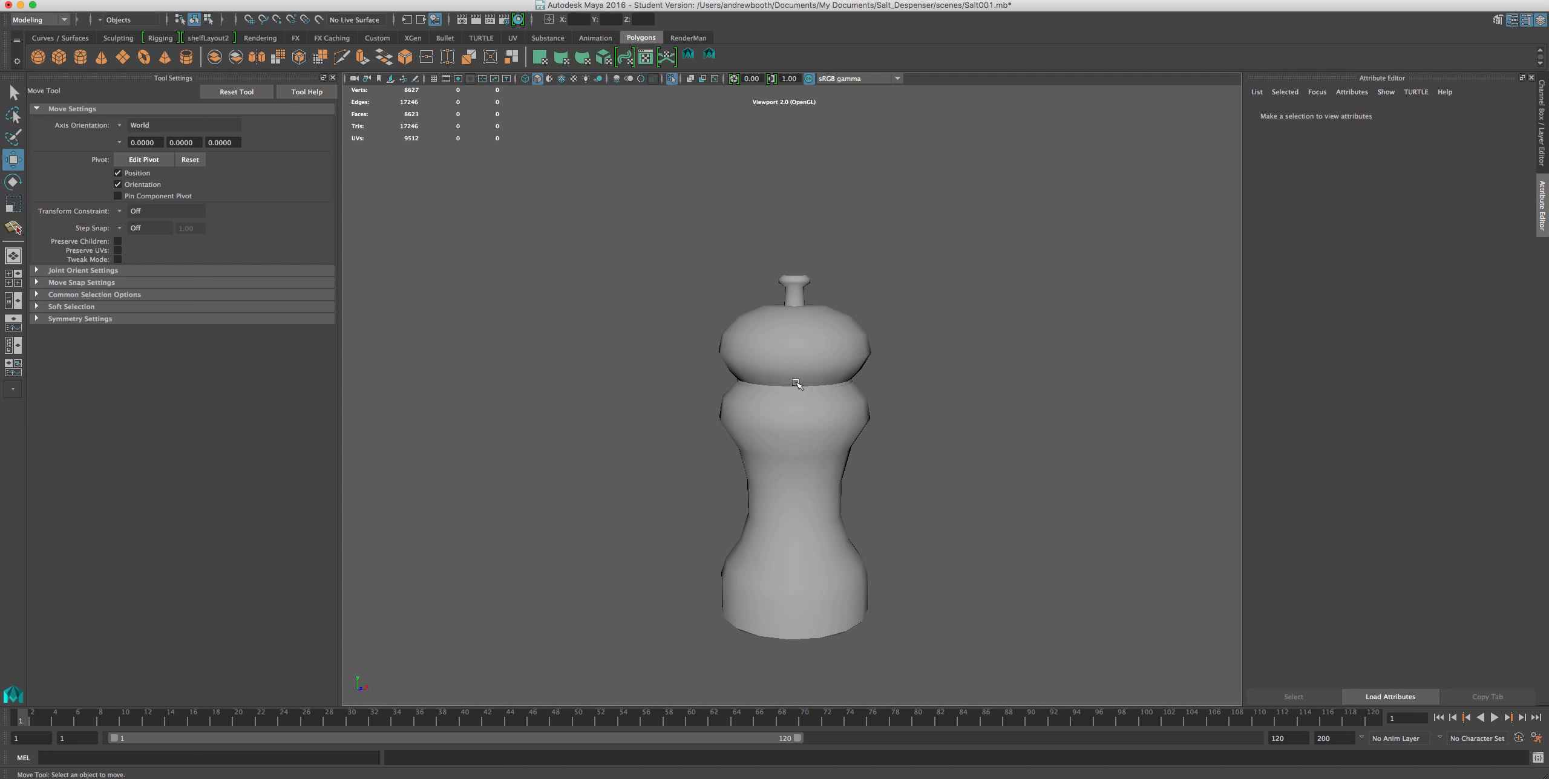
scroll(850, 448, "up", 3)
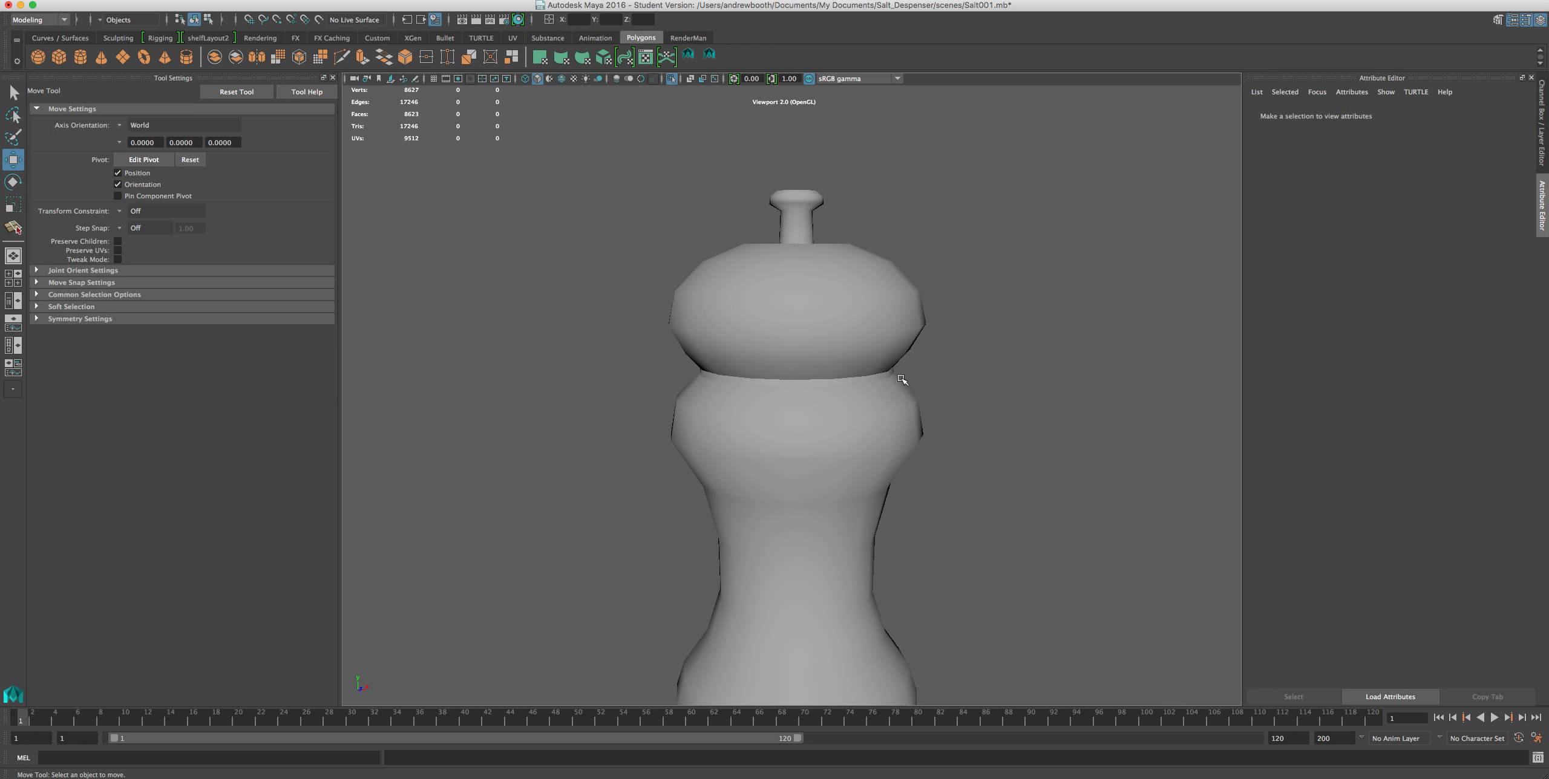
scroll(911, 400, "up", 4)
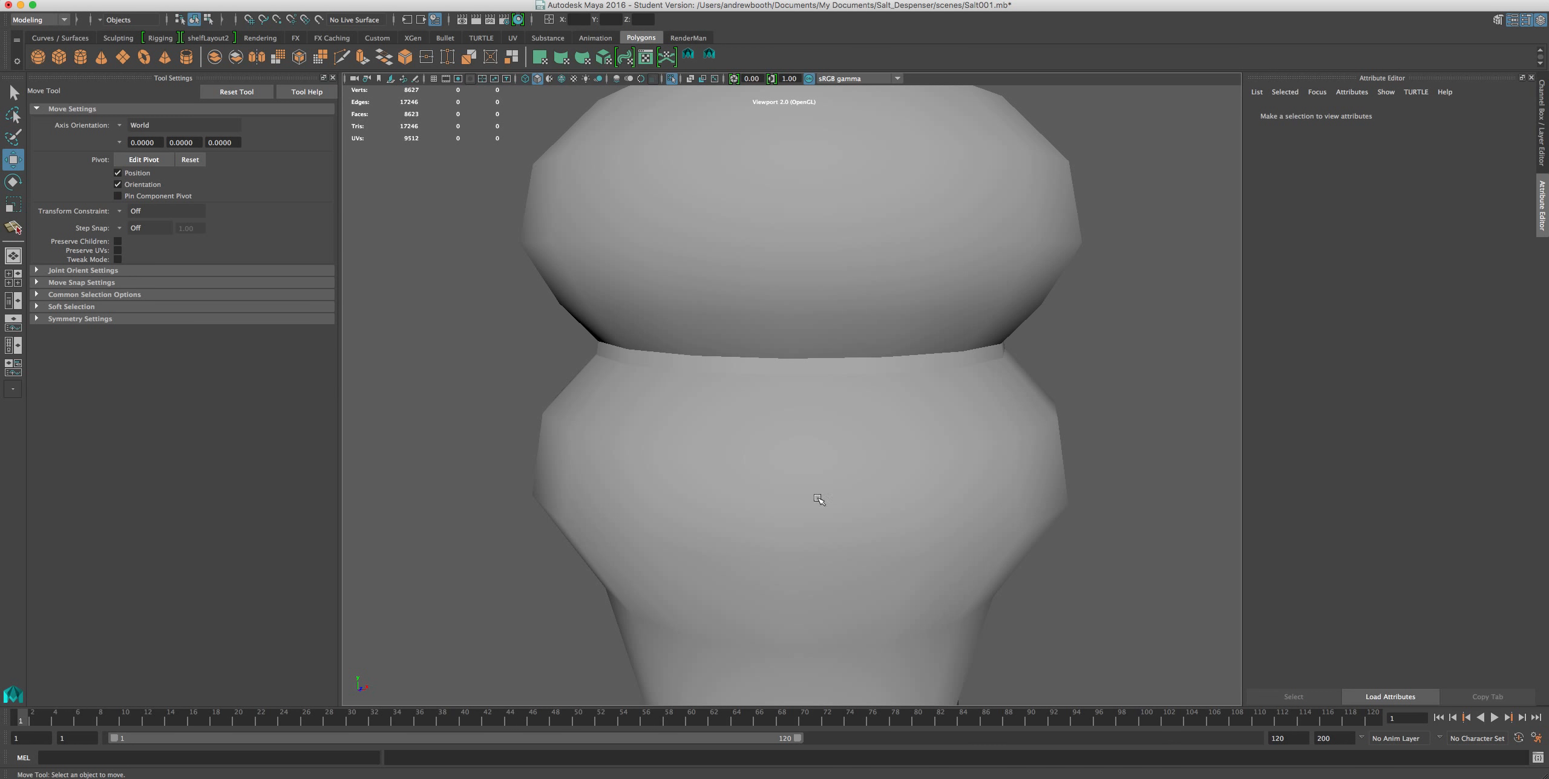
Undo the upper bulge reshaping and the deletion of the shoulder edge loop and its vertices.
left_click(753, 431)
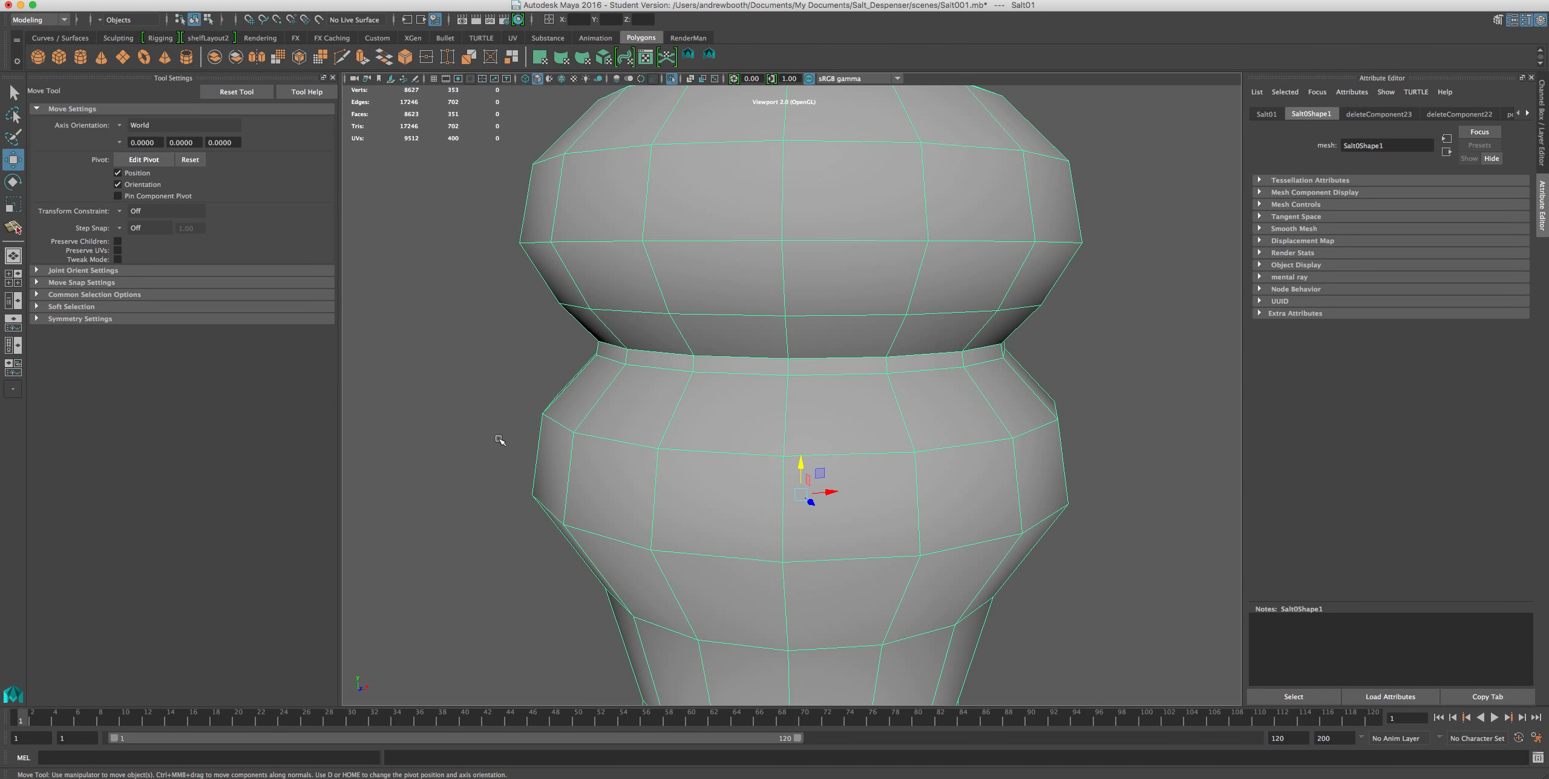
key("super+z")
key("super+z")
key("super+z")
key("super+z")
key("super+z")
key("super+z")
key("super+z")
key("super+z")
key("super+z")
key("super+z")
key("super+z")
key("super+z")
key("super+z")
key("super+z")
key("super+z")
key("super+z")
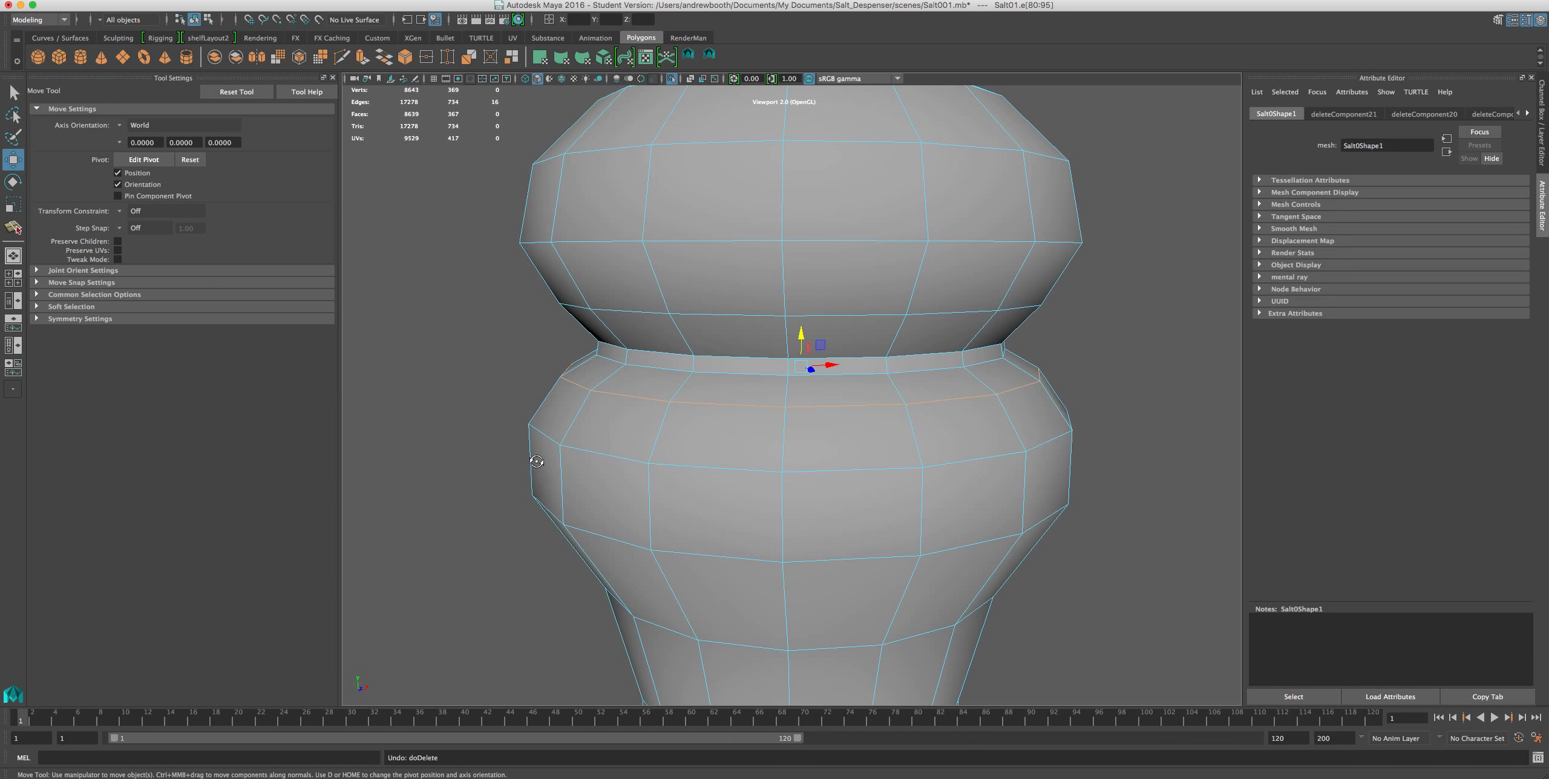
Delete the horizontal edge loop at the top of the dispenser's straight-sided base together with its leftover vertices.
left_click_drag(536, 462, 536, 461, "alt")
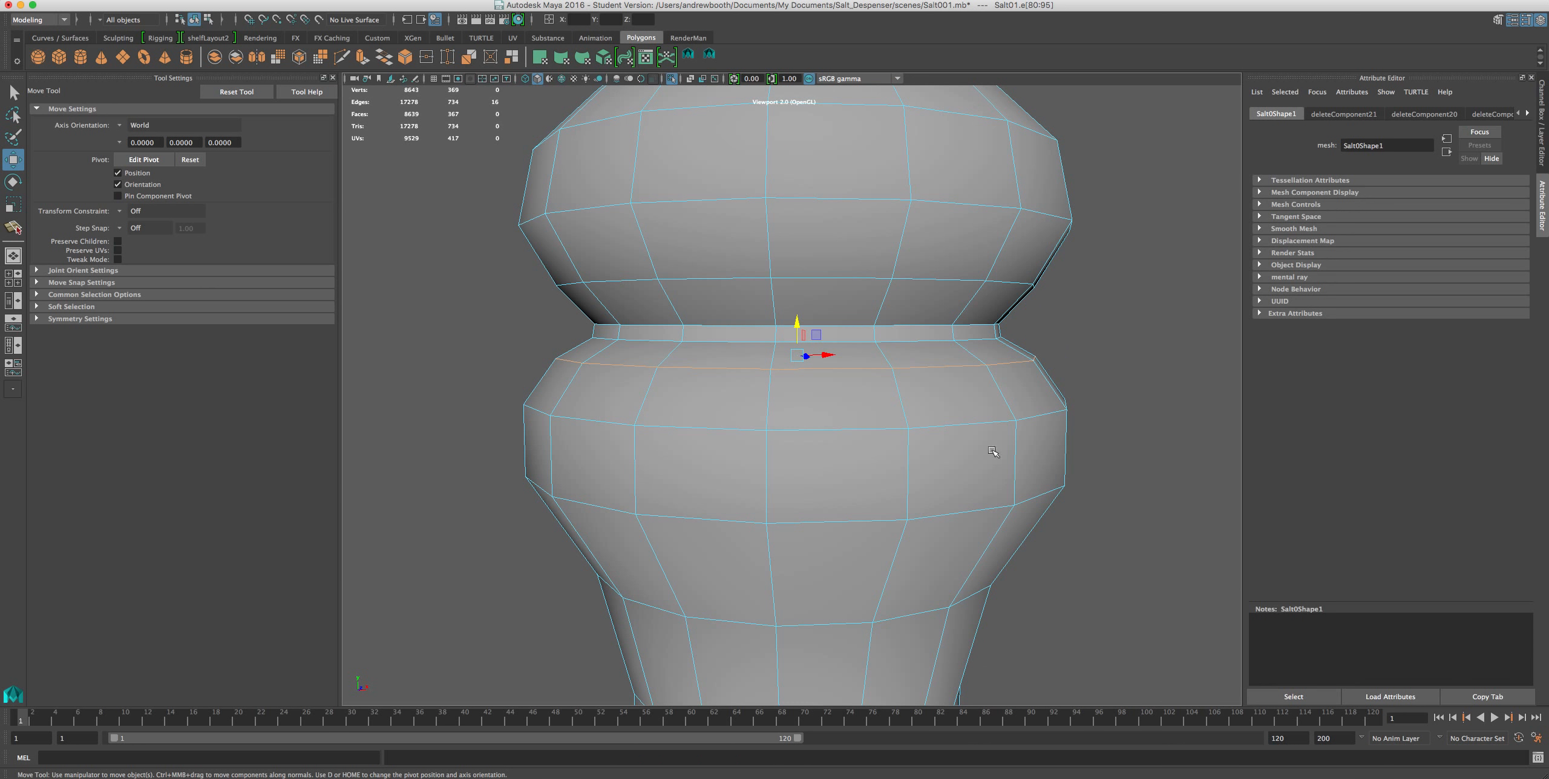
scroll(931, 352, "down", 10)
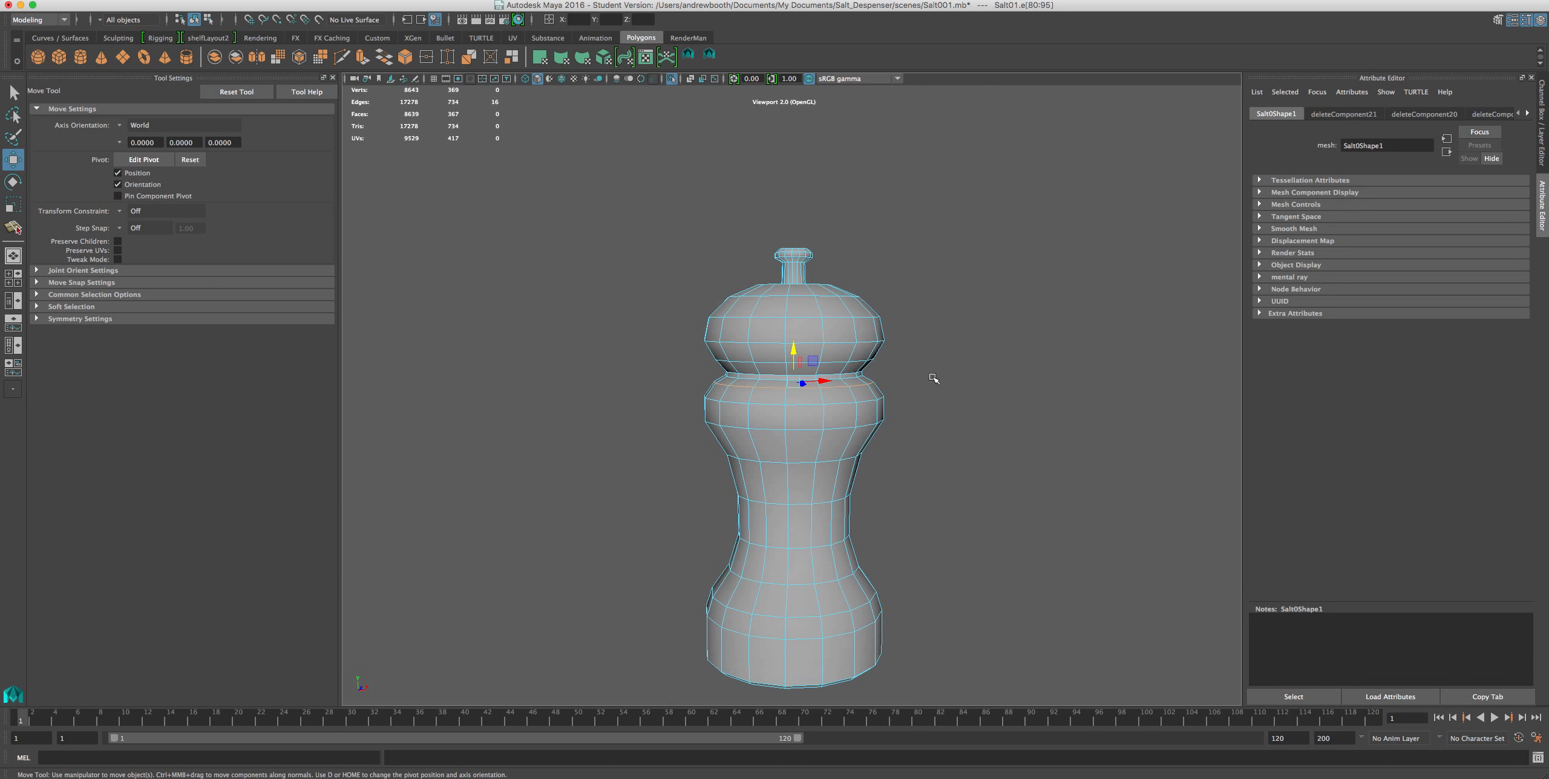
left_click(714, 370)
scroll(714, 372, "up", 5)
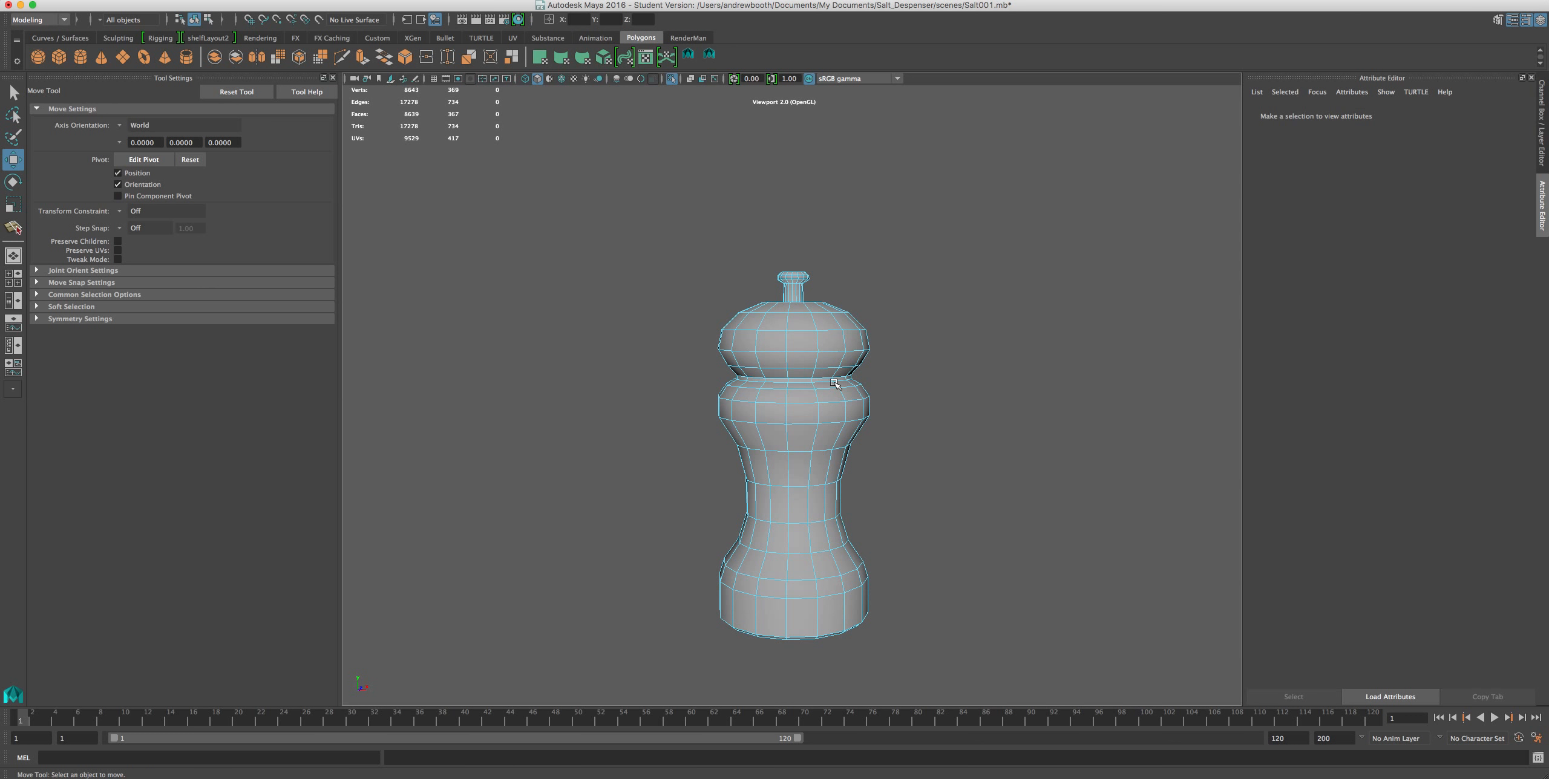
scroll(858, 584, "up", 5)
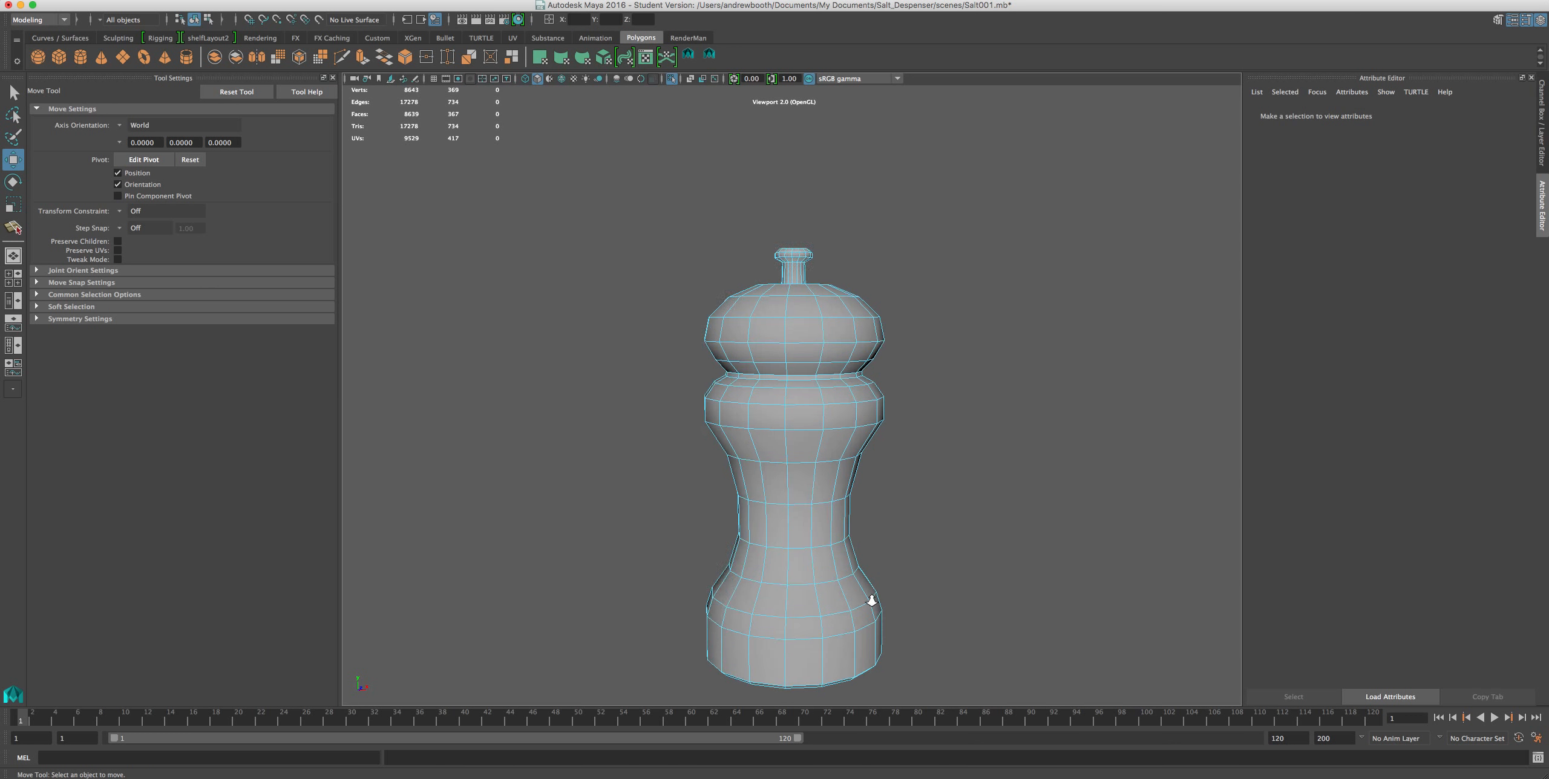
left_click_drag(868, 581, 843, 473, "alt")
left_click_drag(861, 482, 823, 507, "alt")
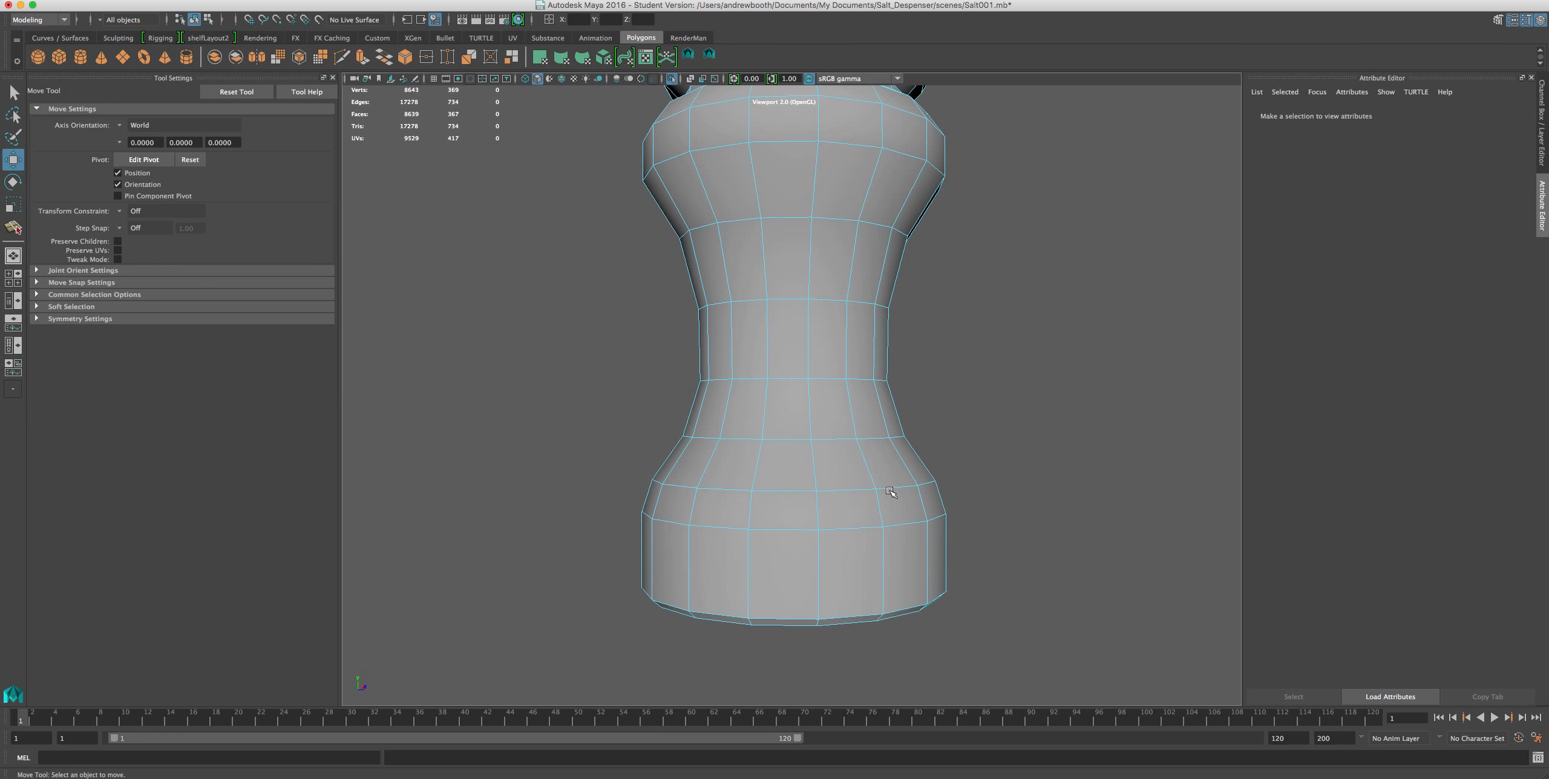
scroll(911, 524, "up", 3)
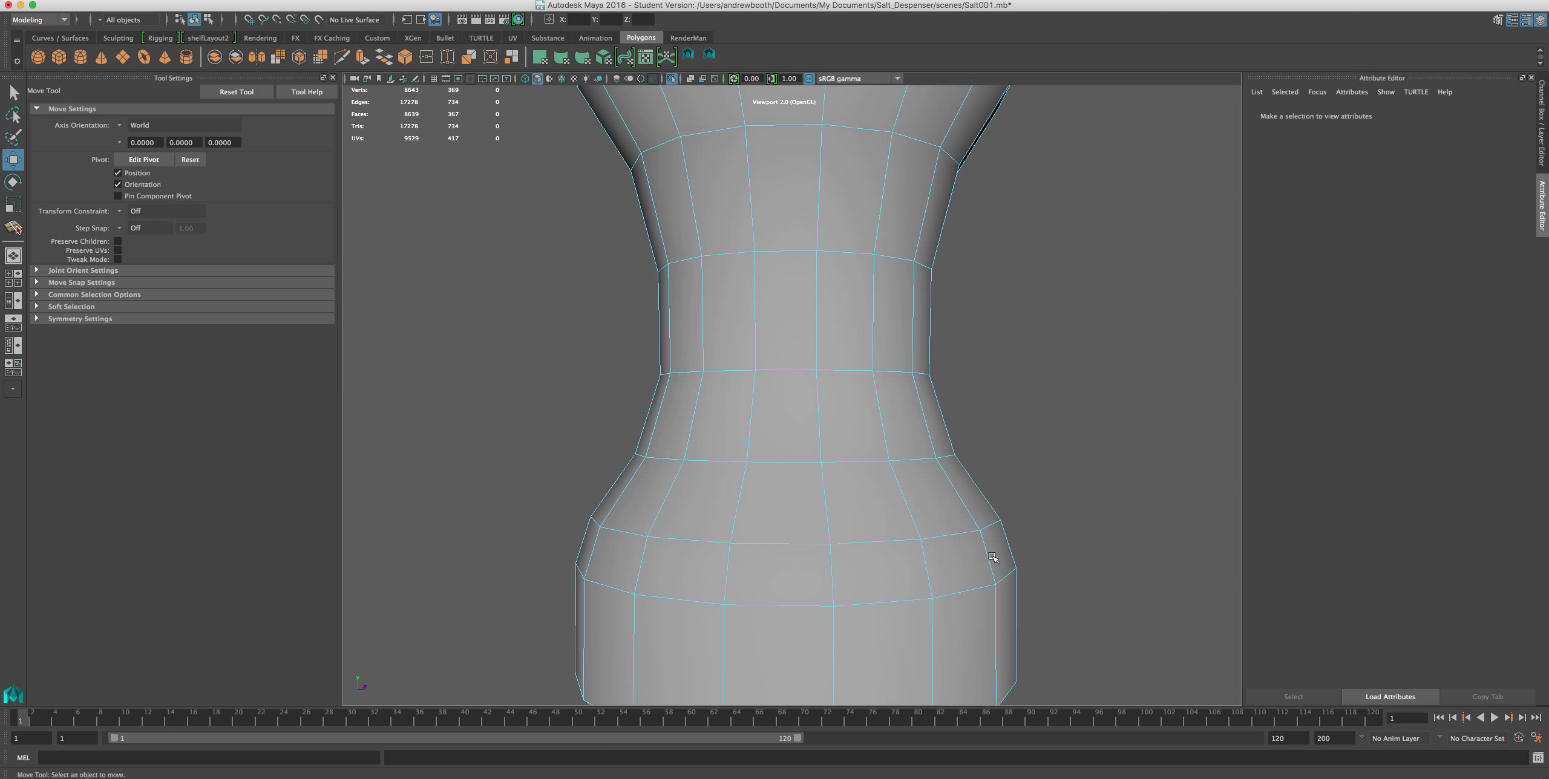
right_click_drag(939, 514, 798, 496)
double_click(865, 601)
key("Delete")
left_click_drag(1080, 516, 482, 671)
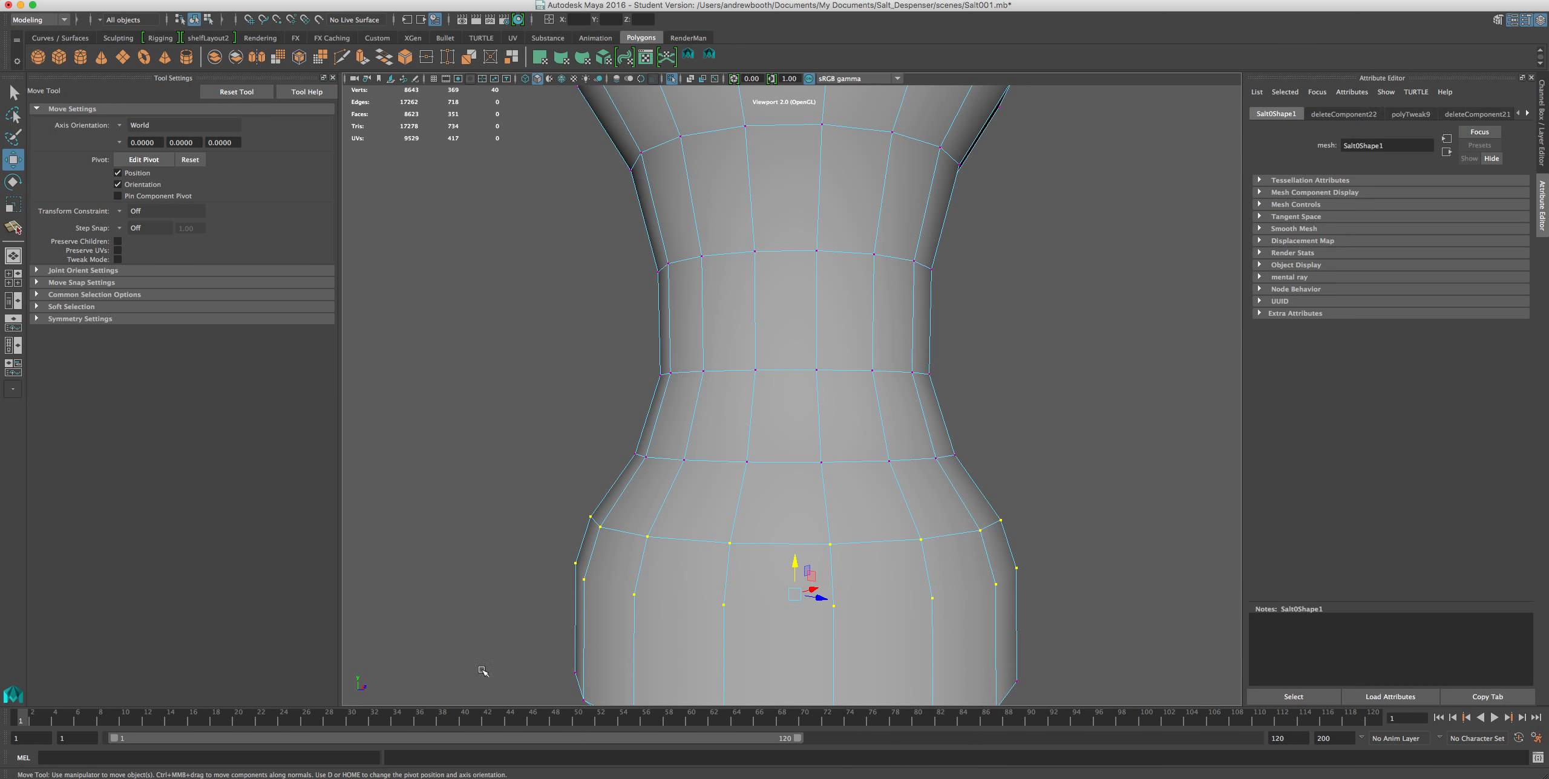
key("Delete")
Undo the deletion of the edge loop and vertices at the top of the dispenser's straight-sided base.
scroll(932, 579, "down", 5)
scroll(926, 575, "up", 4)
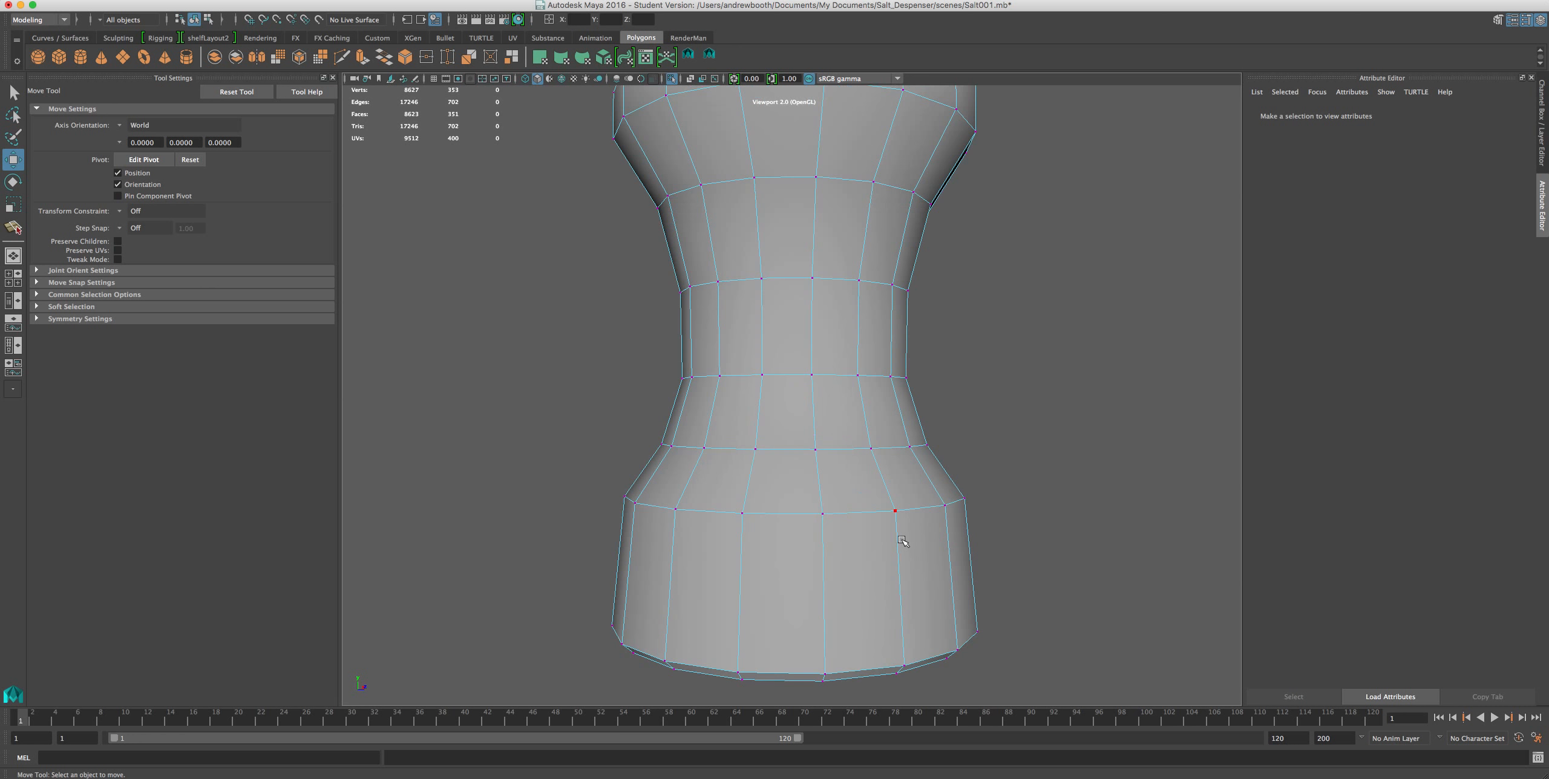
scroll(899, 560, "down", 3)
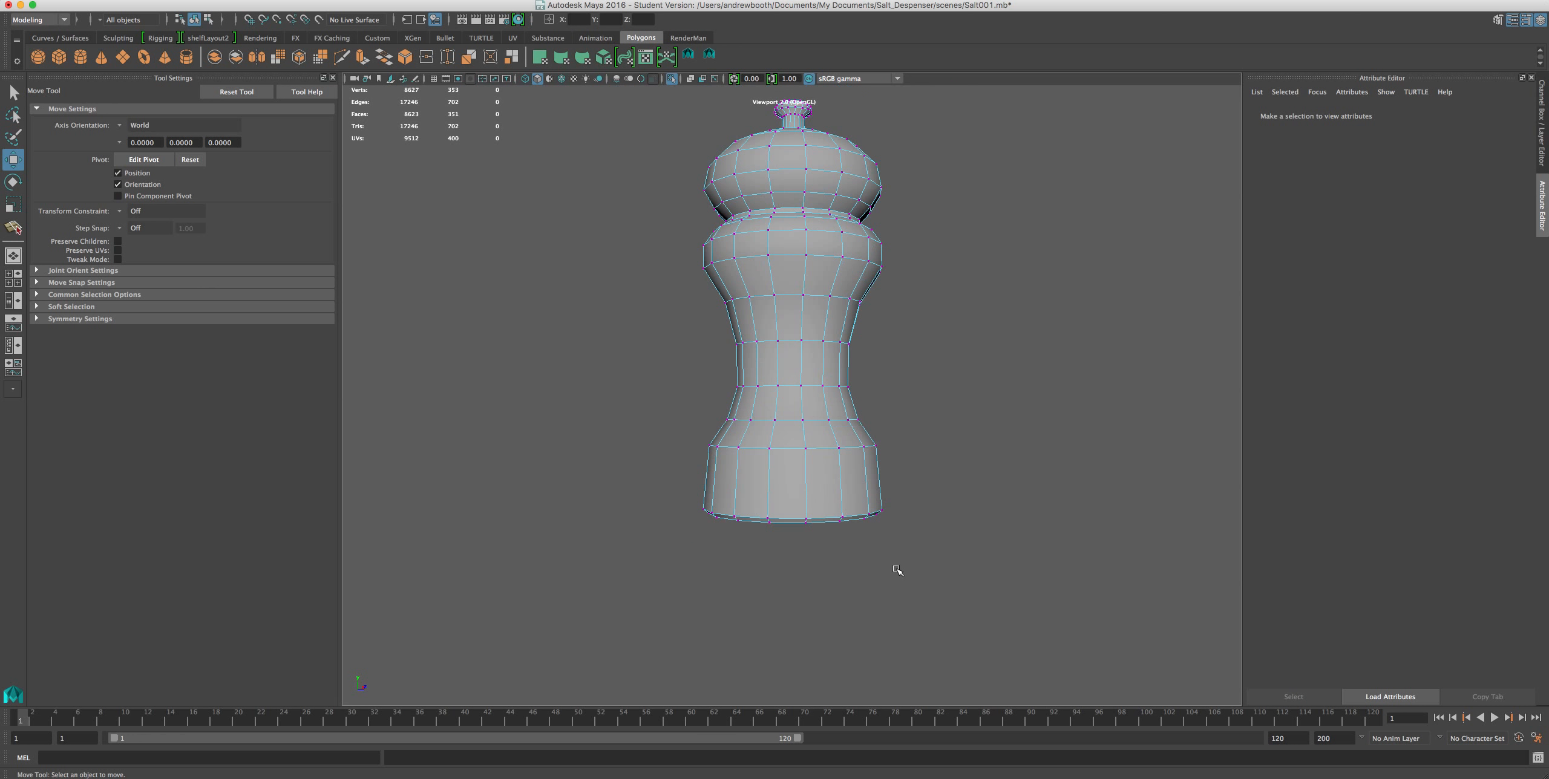
key("super+z")
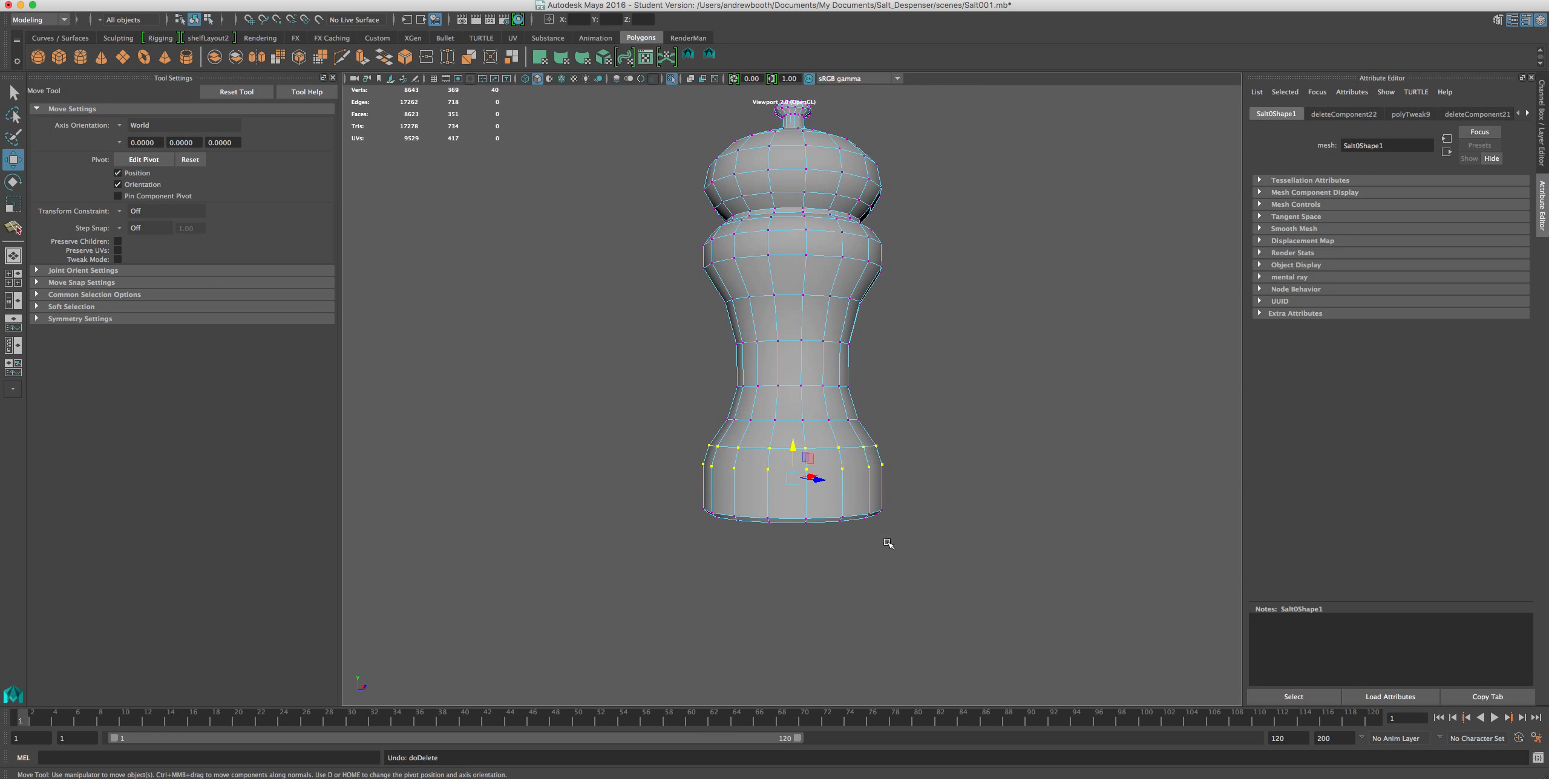
key("super+z")
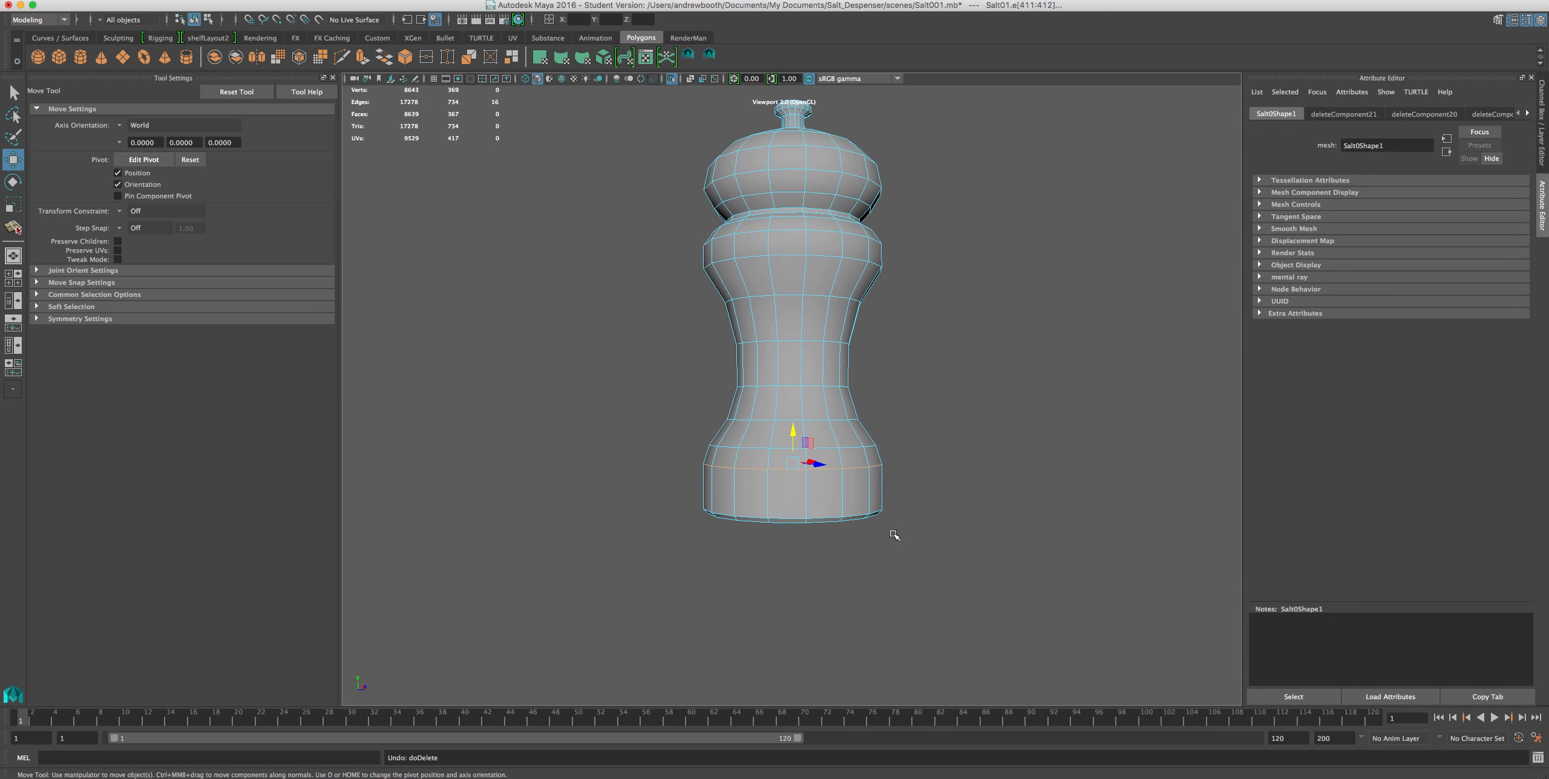
Delete the horizontal edge loop on top of the cap around the knob's stem together with its leftover vertices.
left_click_drag(888, 498, 896, 544, "alt")
scroll(895, 543, "up", 5)
left_click_drag(870, 445, 920, 477, "alt")
scroll(920, 477, "up", 5)
middle_click_drag(914, 438, 805, 414, "alt")
scroll(707, 563, "up", 10)
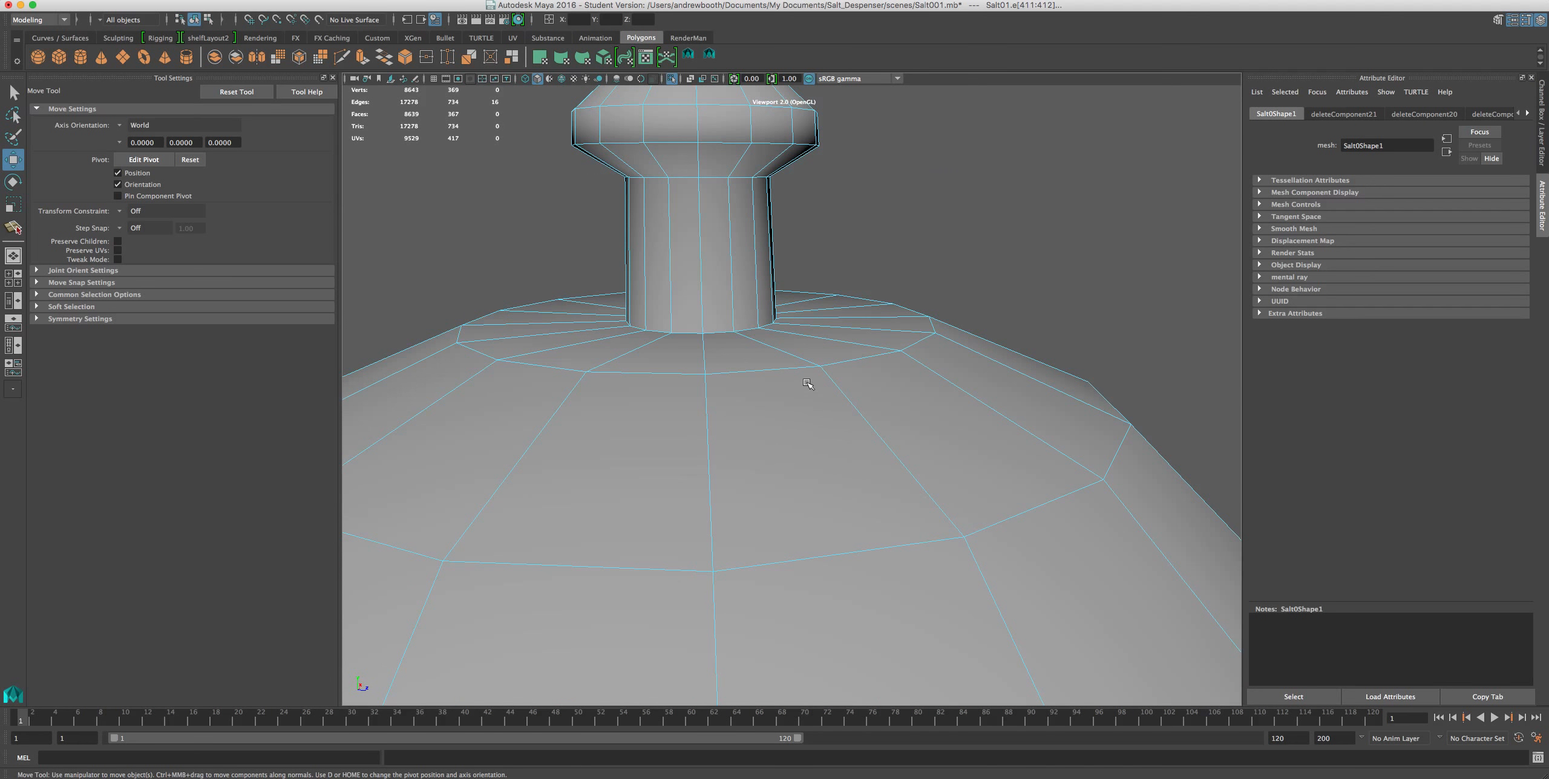
right_click_drag(798, 379, 796, 339)
double_click(776, 389)
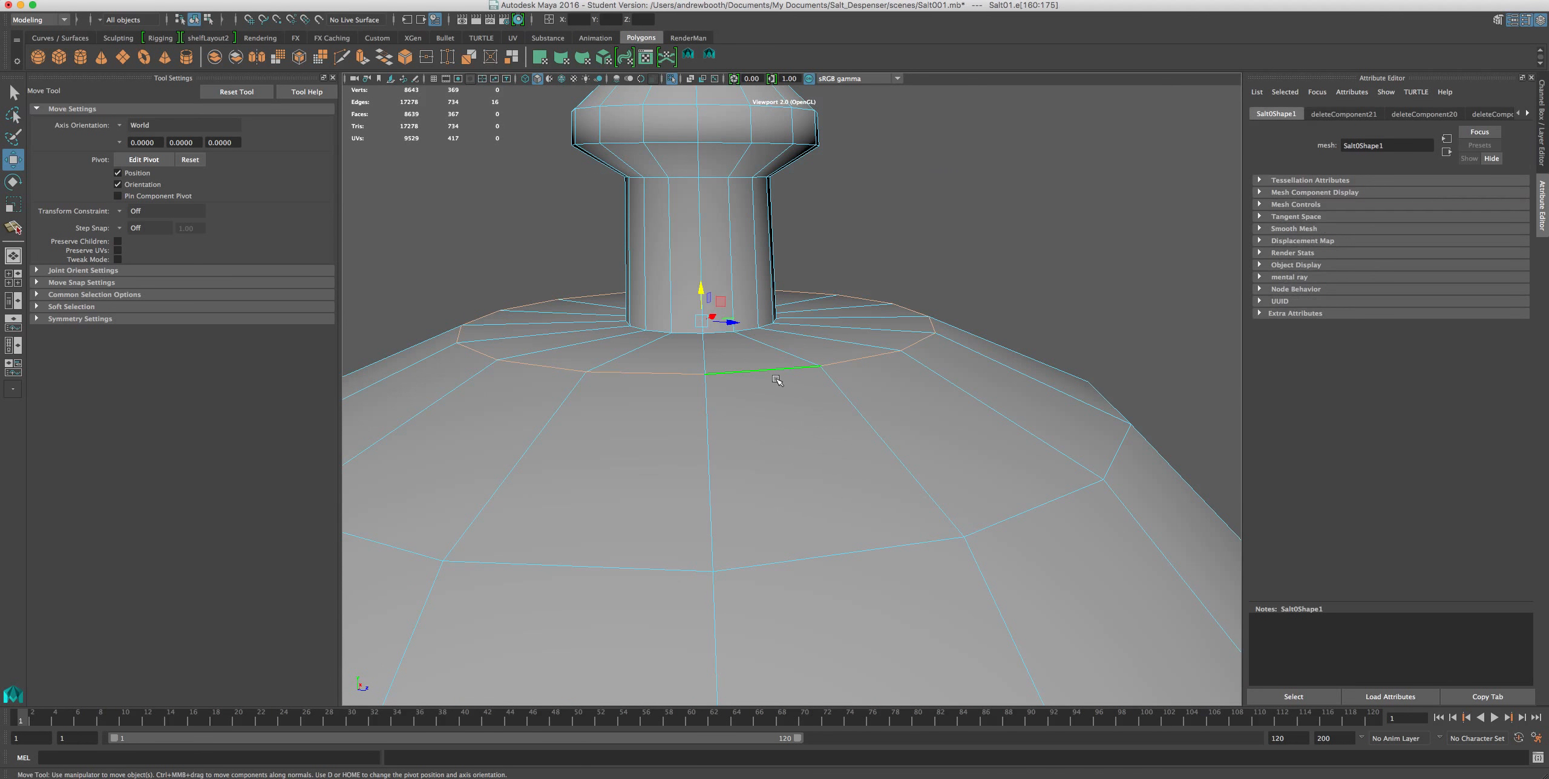
key("Delete")
right_click_drag(921, 492, 841, 411)
left_click_drag(963, 266, 476, 443)
key("Delete")
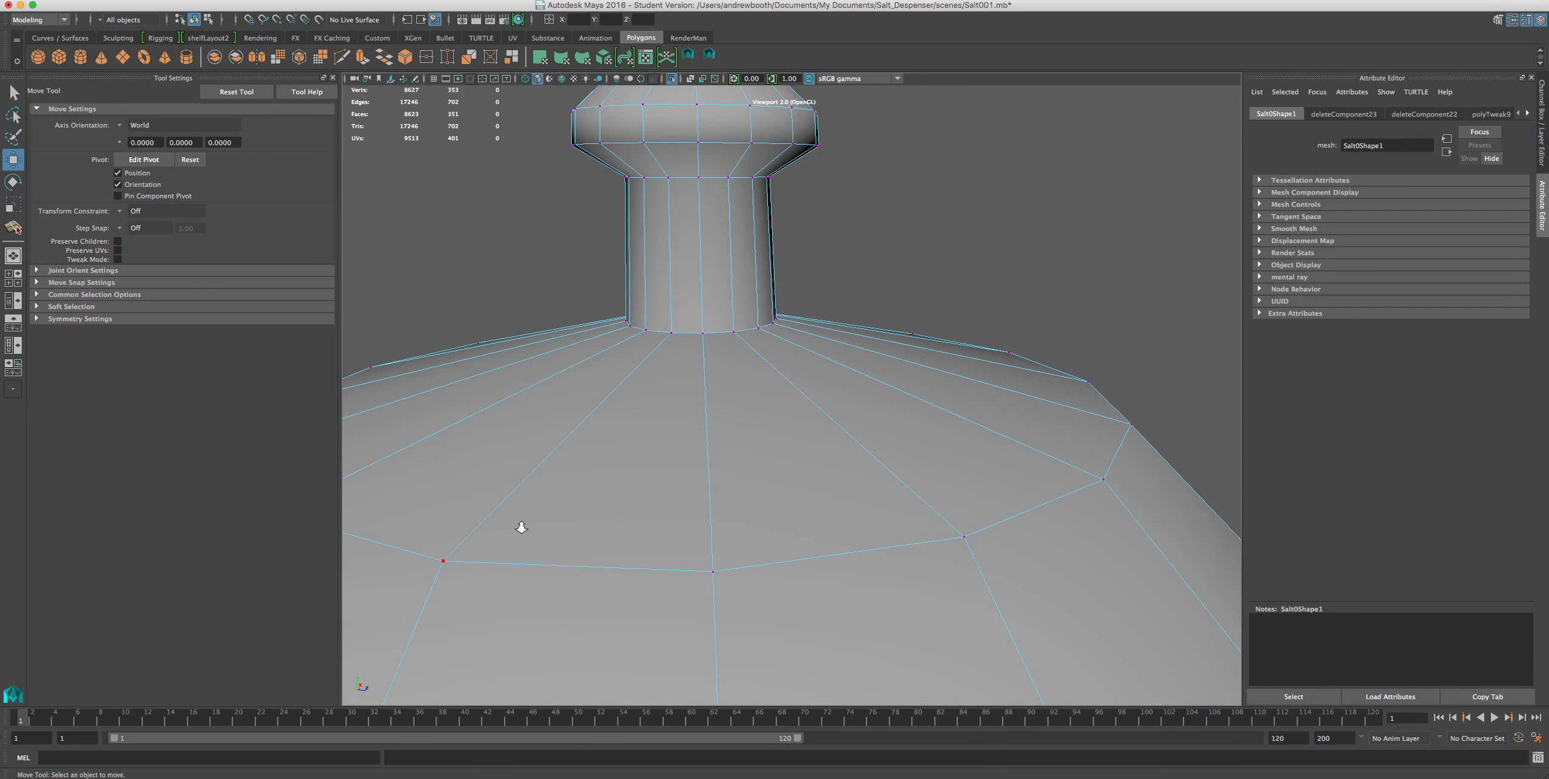
Undo the deletion of the edge loop and vertices around the knob's stem.
scroll(534, 538, "down", 5)
left_click_drag(702, 488, 699, 484, "alt")
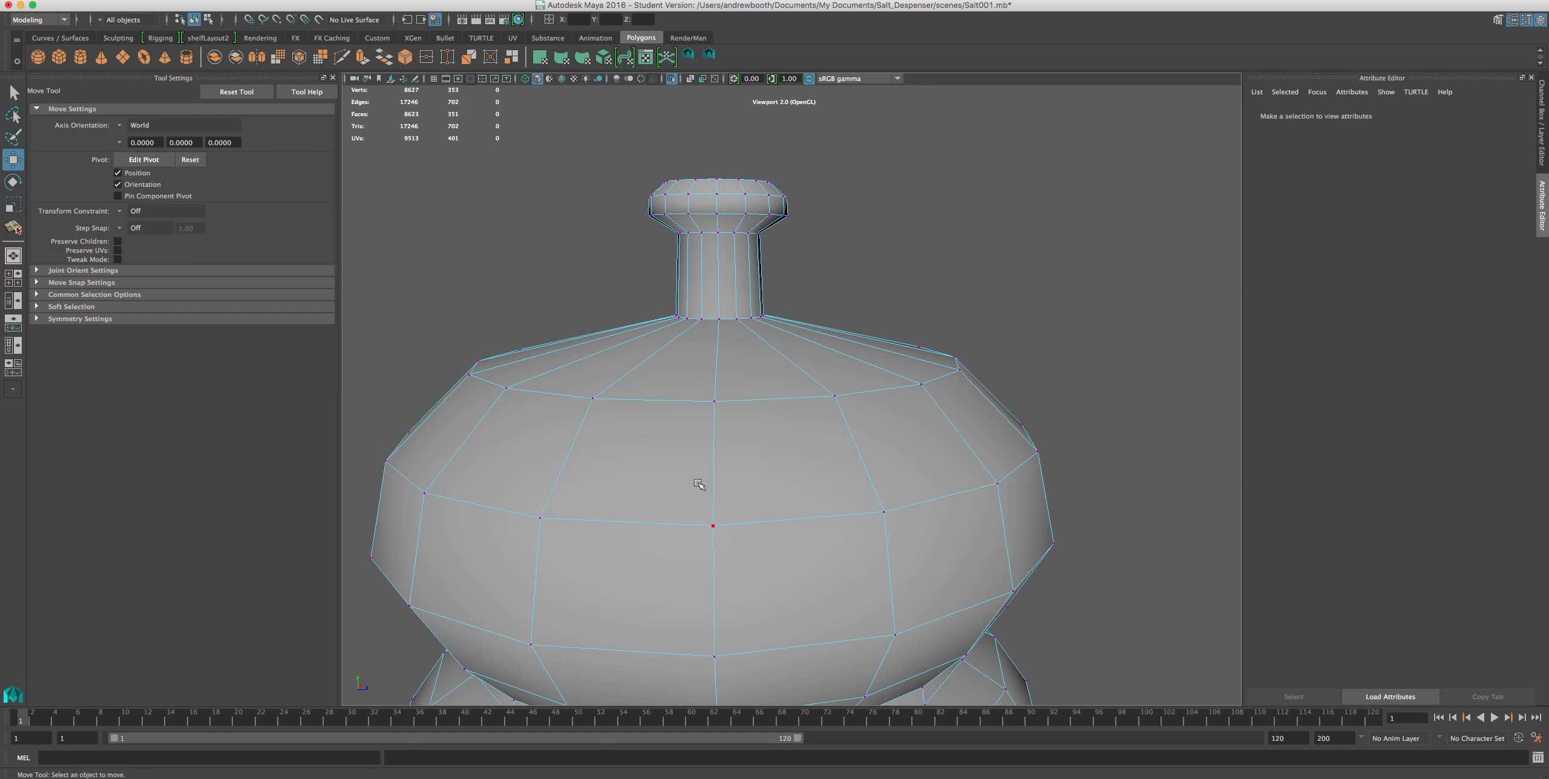
key("super+z")
key("super+z")
key("super+z")
key("super+z")
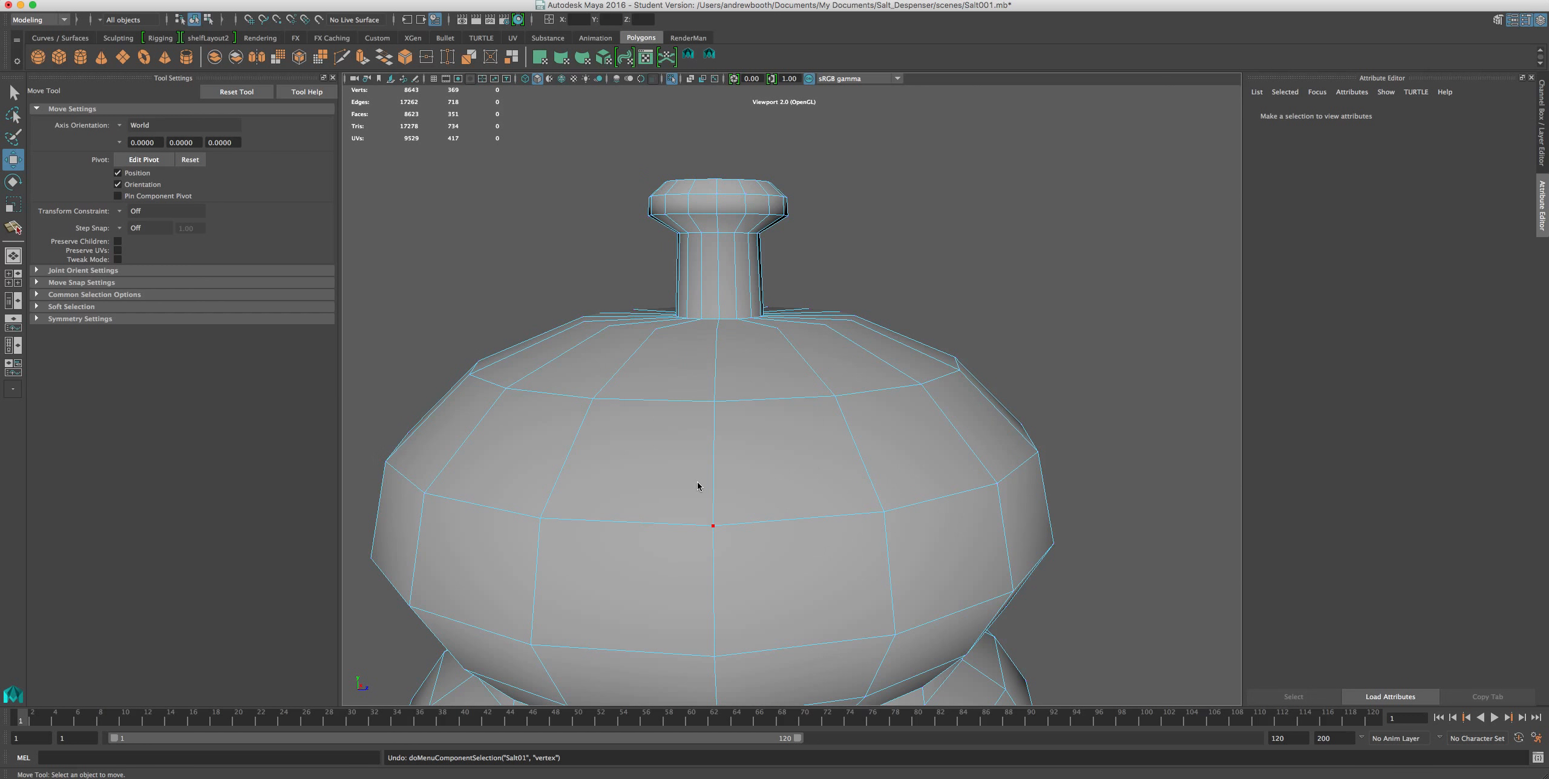
key("super+z")
Examine the edge flow of the cap, neck groove and upper body for loops that could be removed.
scroll(698, 484, "down", 6)
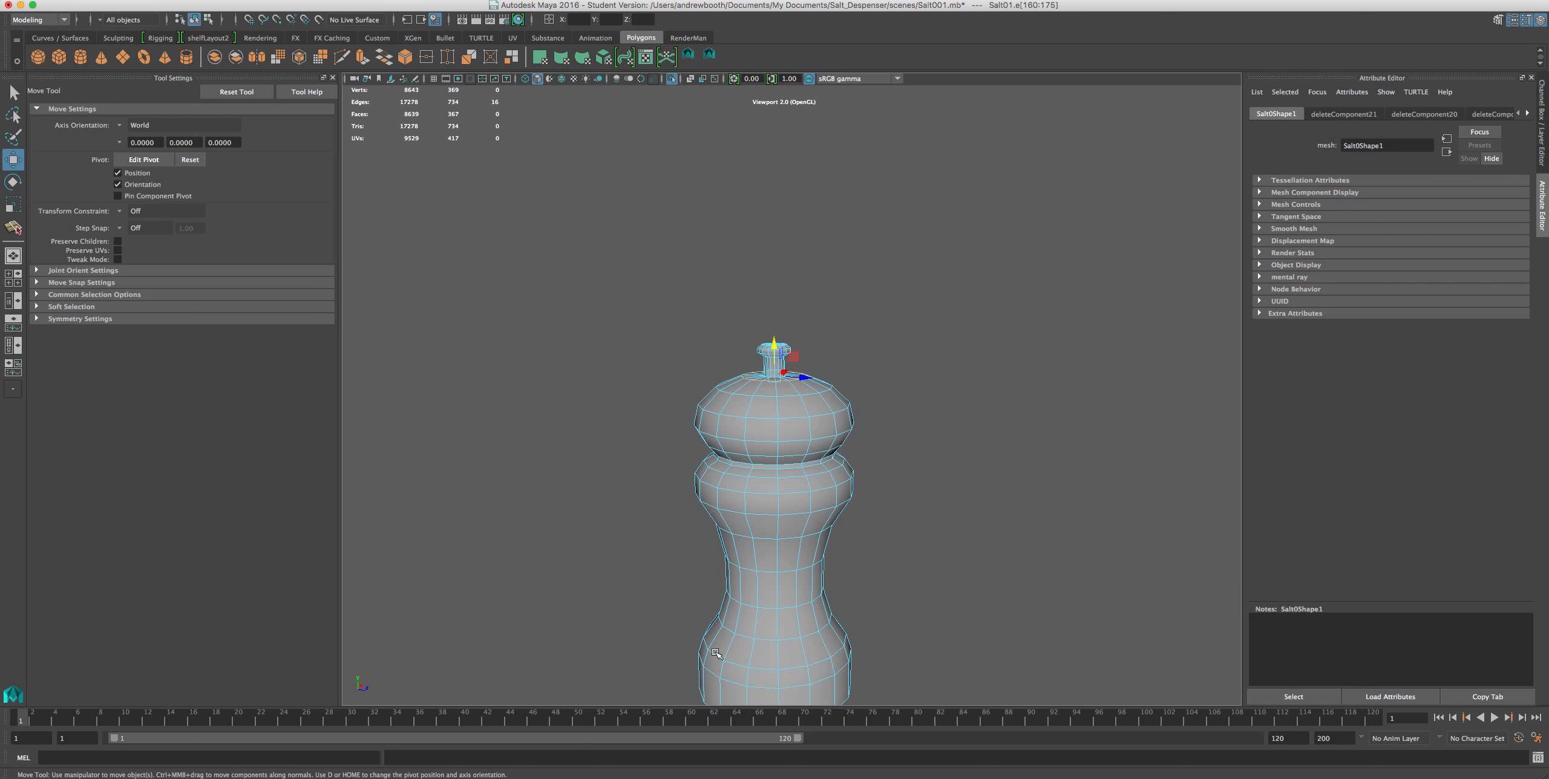
scroll(716, 652, "up", 3)
scroll(745, 423, "down", 3)
scroll(750, 433, "up", 3)
scroll(753, 457, "down", 3)
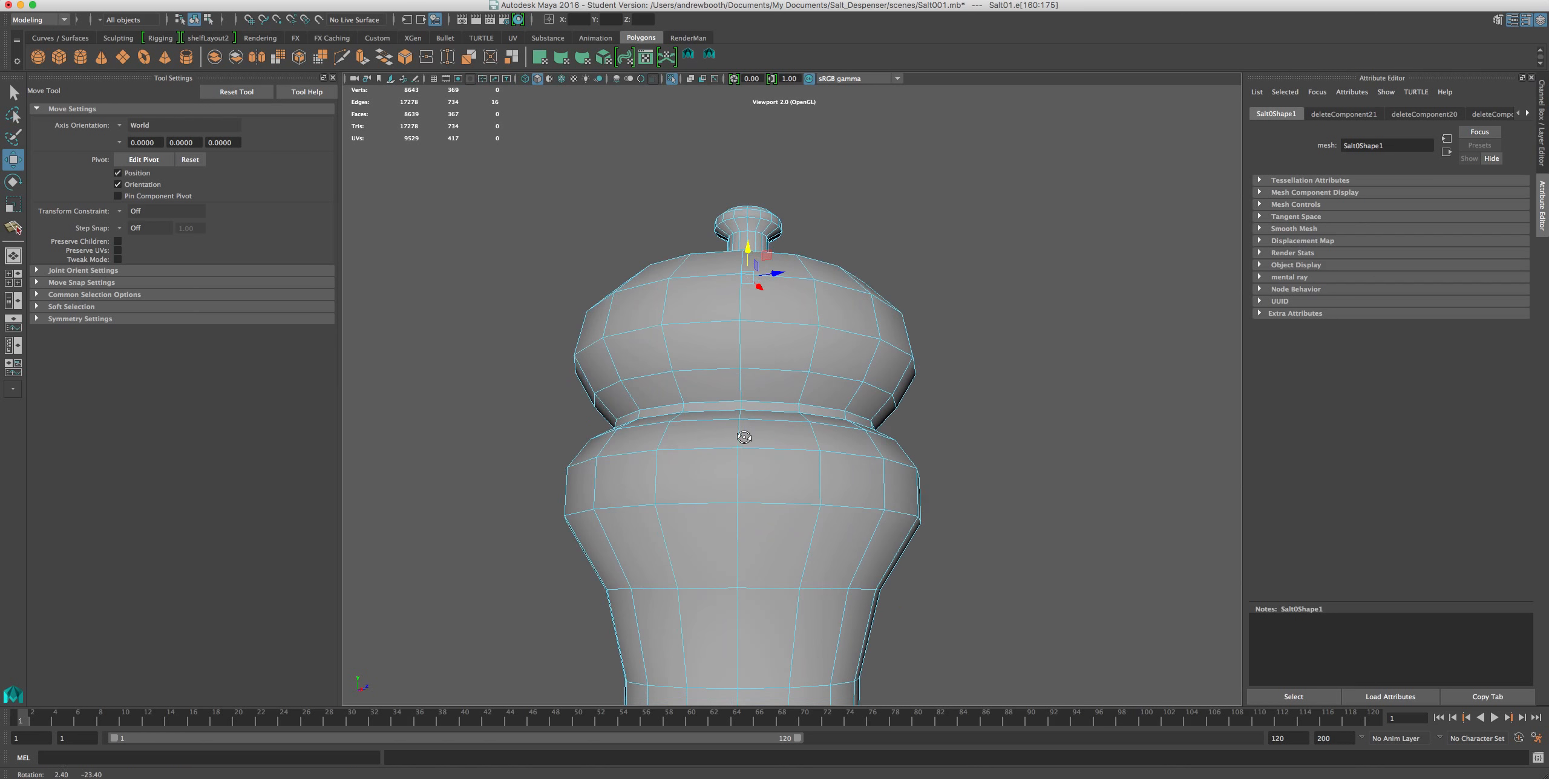
scroll(763, 453, "up", 3)
mouse_move(845, 448)
left_mouse_down("alt")
mouse_move(847, 483)
mouse_move(836, 470)
left_mouse_up("alt")
scroll(847, 484, "up", 2)
scroll(848, 483, "up", 2)
middle_click_drag(836, 470, 814, 382, "alt")
scroll(813, 387, "down", 6)
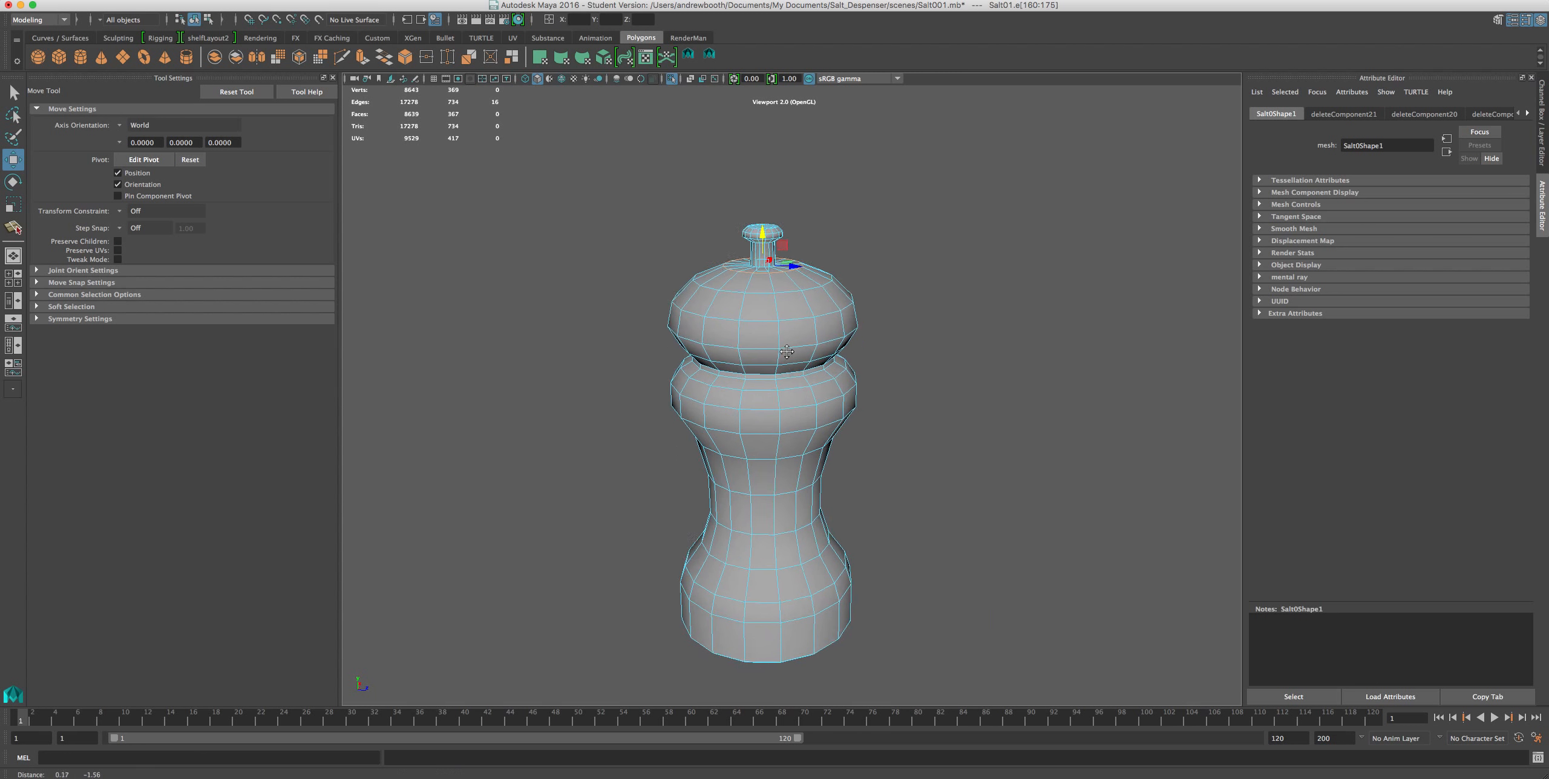
Examine the triangular faces closing the dispenser's underside and how they meet the base's bevelled rim.
left_click_drag(811, 433, 810, 370, "alt")
scroll(813, 375, "up", 3)
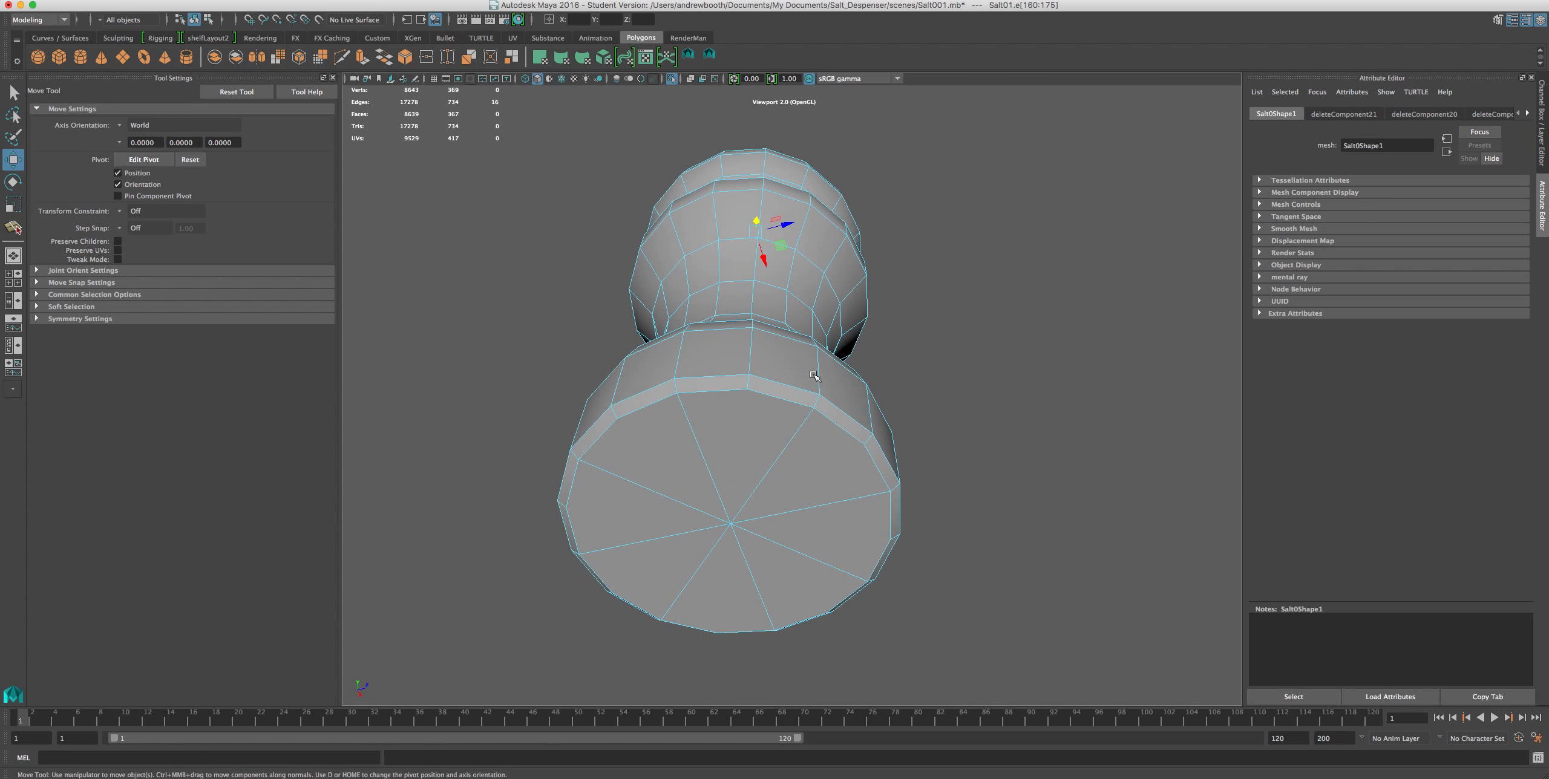
left_click_drag(749, 439, 668, 334, "alt")
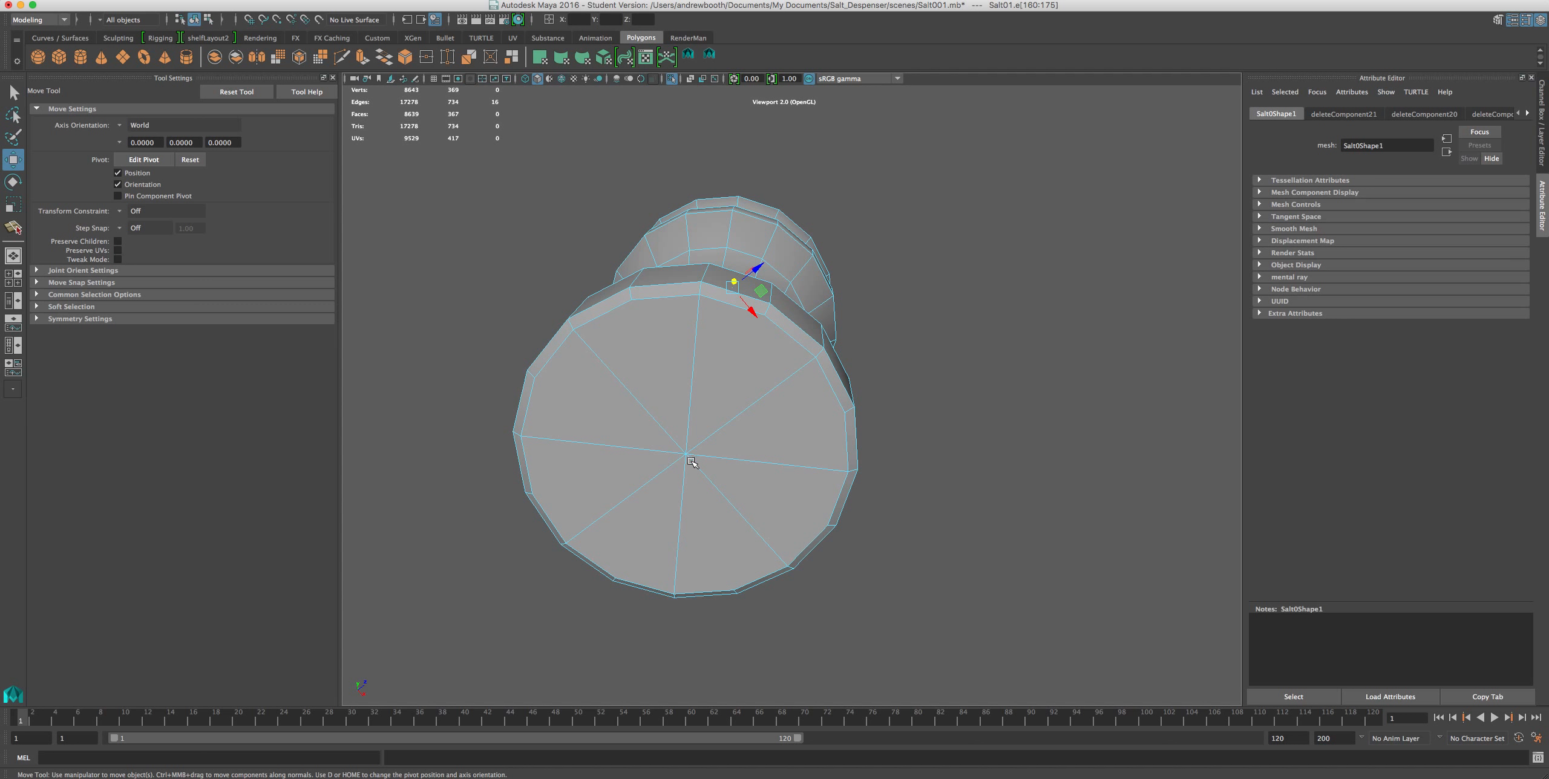
left_click_drag(647, 421, 680, 550, "alt")
middle_click_drag(680, 551, 653, 425, "alt")
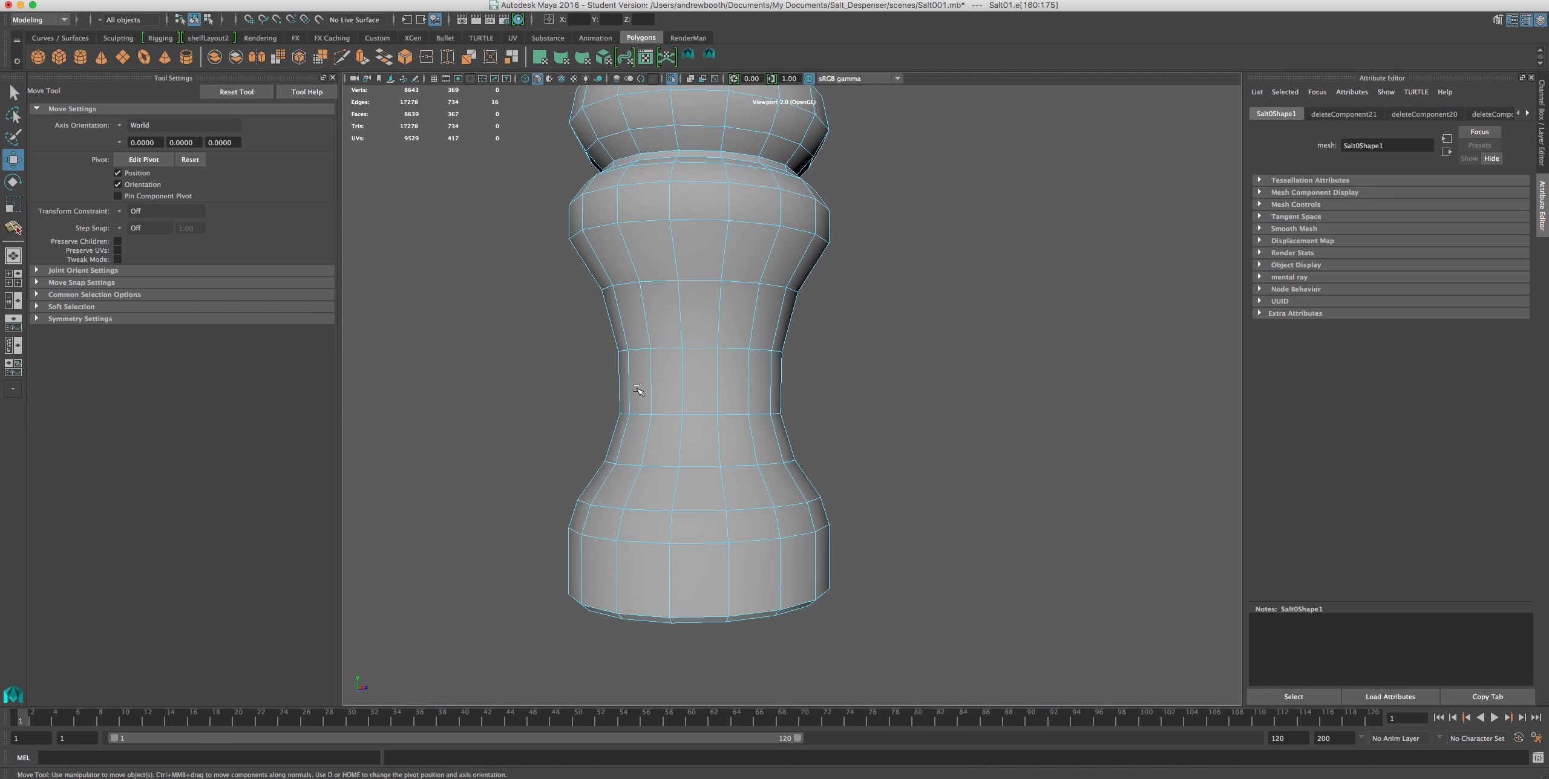
scroll(657, 440, "down", 5)
scroll(657, 440, "up", 3)
left_click_drag(658, 441, 672, 284, "alt")
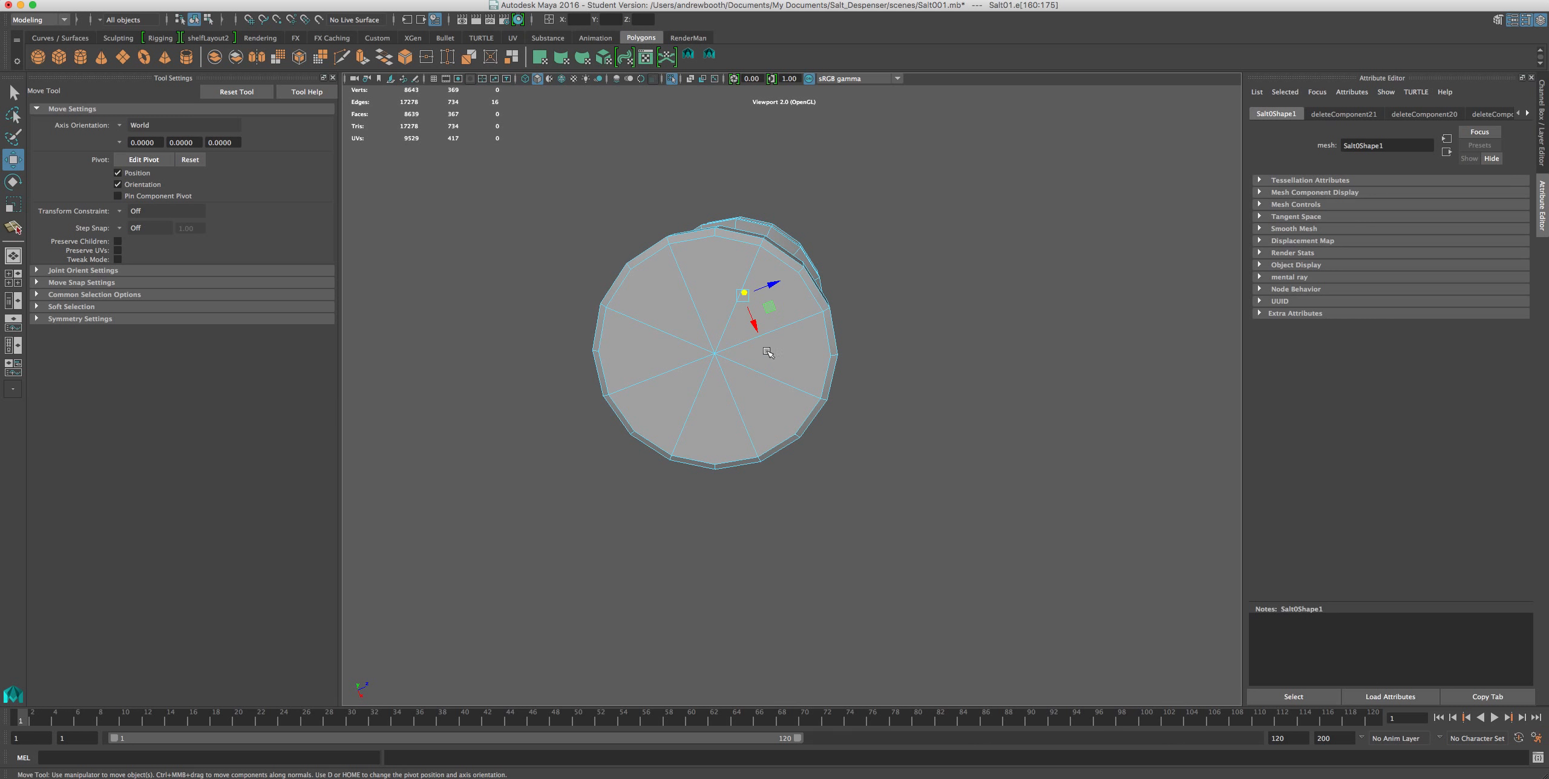
Delete all eight triangular faces that close the dispenser's underside.
left_click_drag(739, 411, 740, 405, "alt")
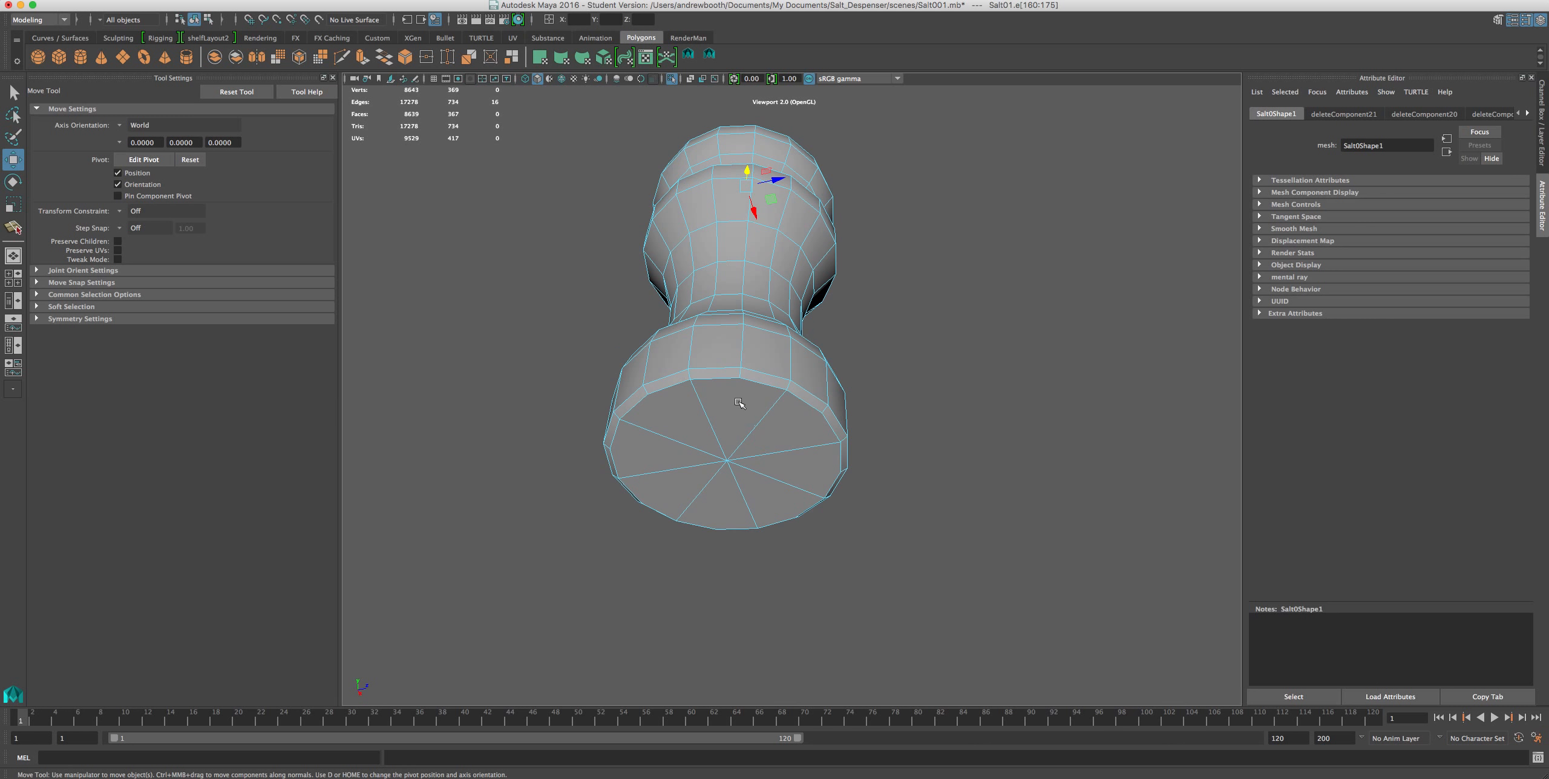
right_click_drag(763, 451, 764, 484)
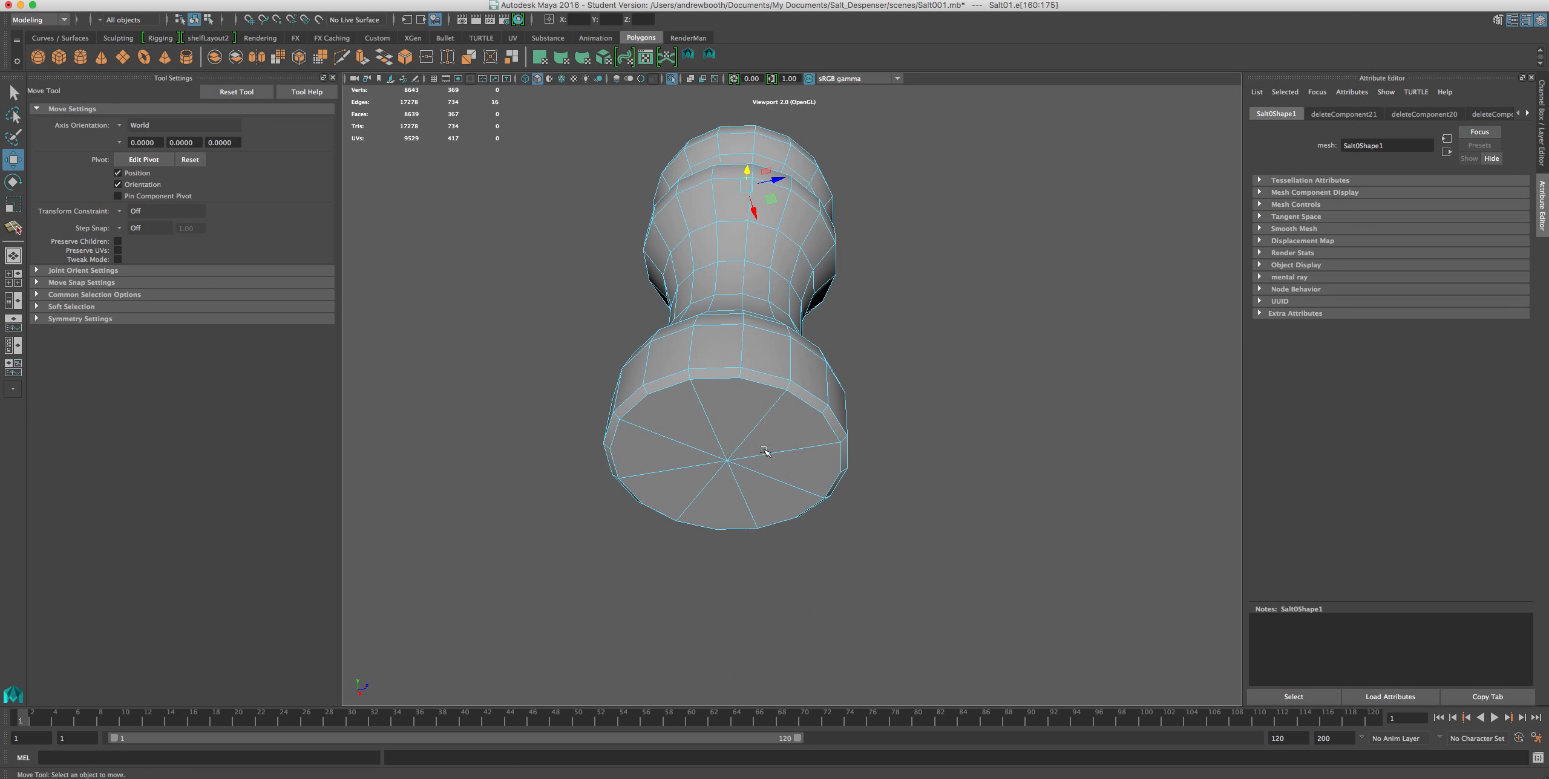
left_click(753, 422)
left_click(751, 423, "shift")
left_click(658, 418, "shift")
left_click(658, 449, "shift")
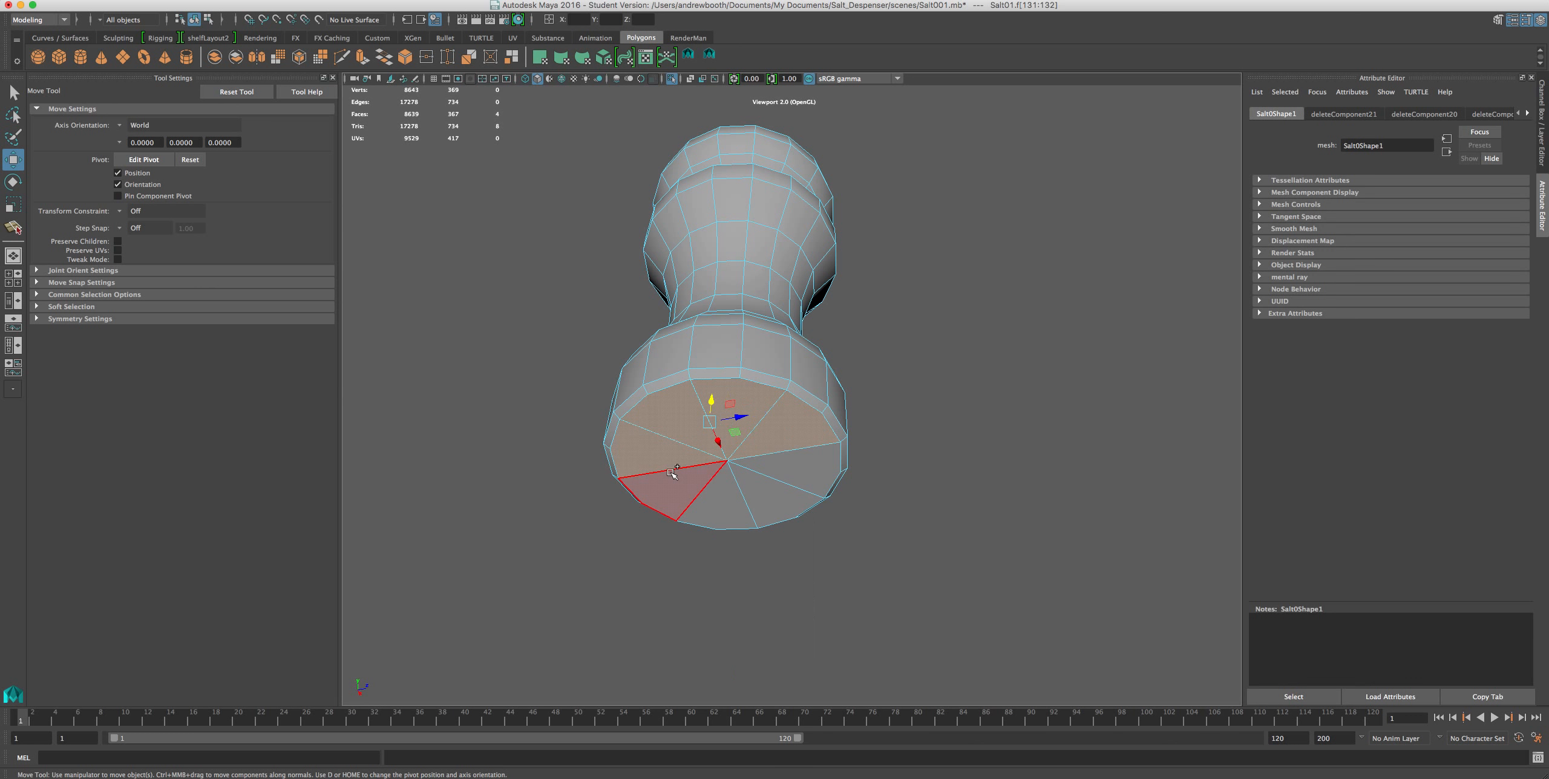
left_click(698, 478, "shift")
left_click(699, 479, "ctrl")
left_click(714, 488, "shift")
left_click(678, 487, "shift")
left_click(761, 495, "shift")
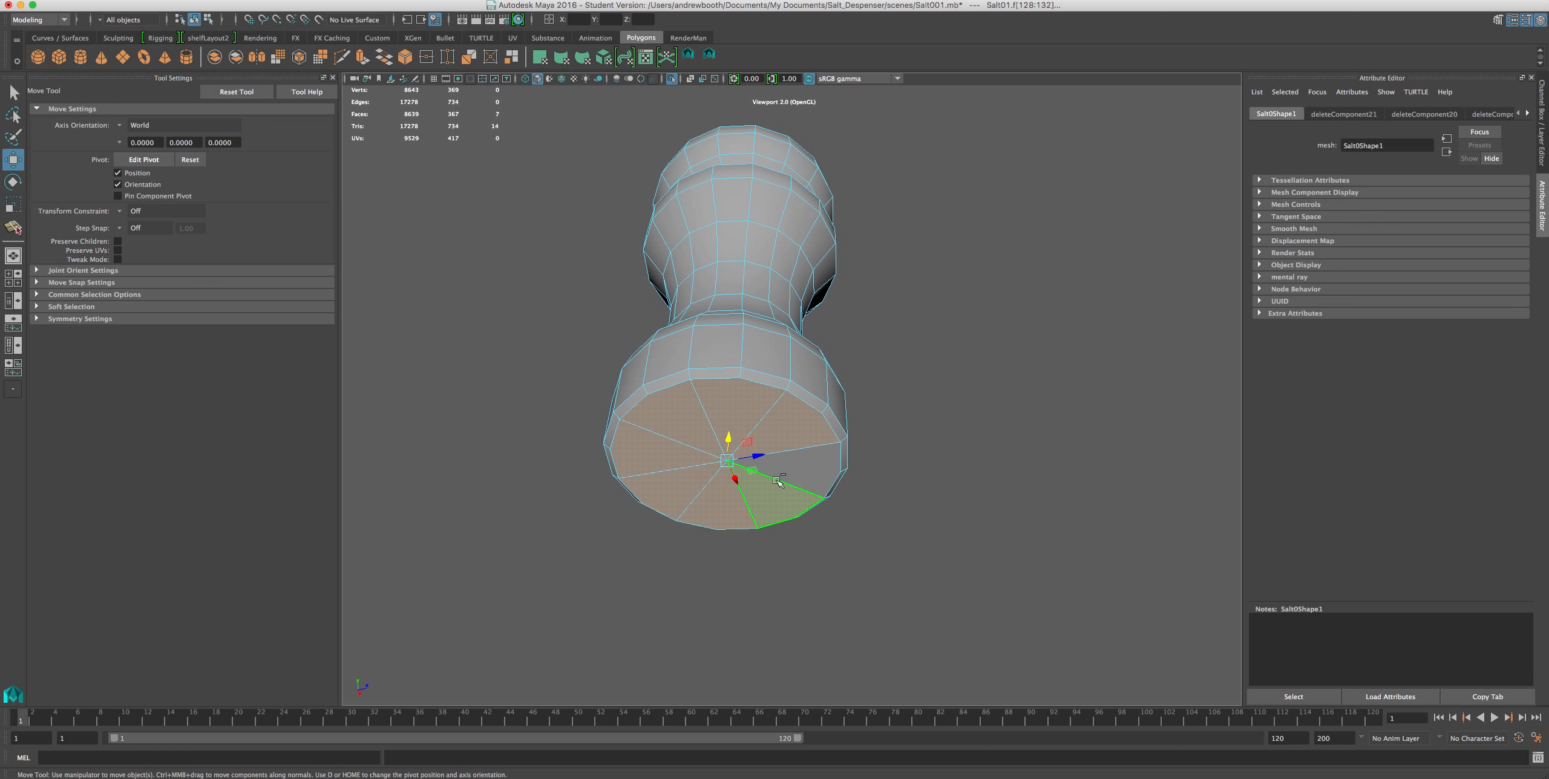
left_click(779, 471, "shift")
key("Delete")
Inspect the dispenser's open base and hollow interior, and undo the deletion of the underside faces.
left_click_drag(585, 377, 594, 437, "alt")
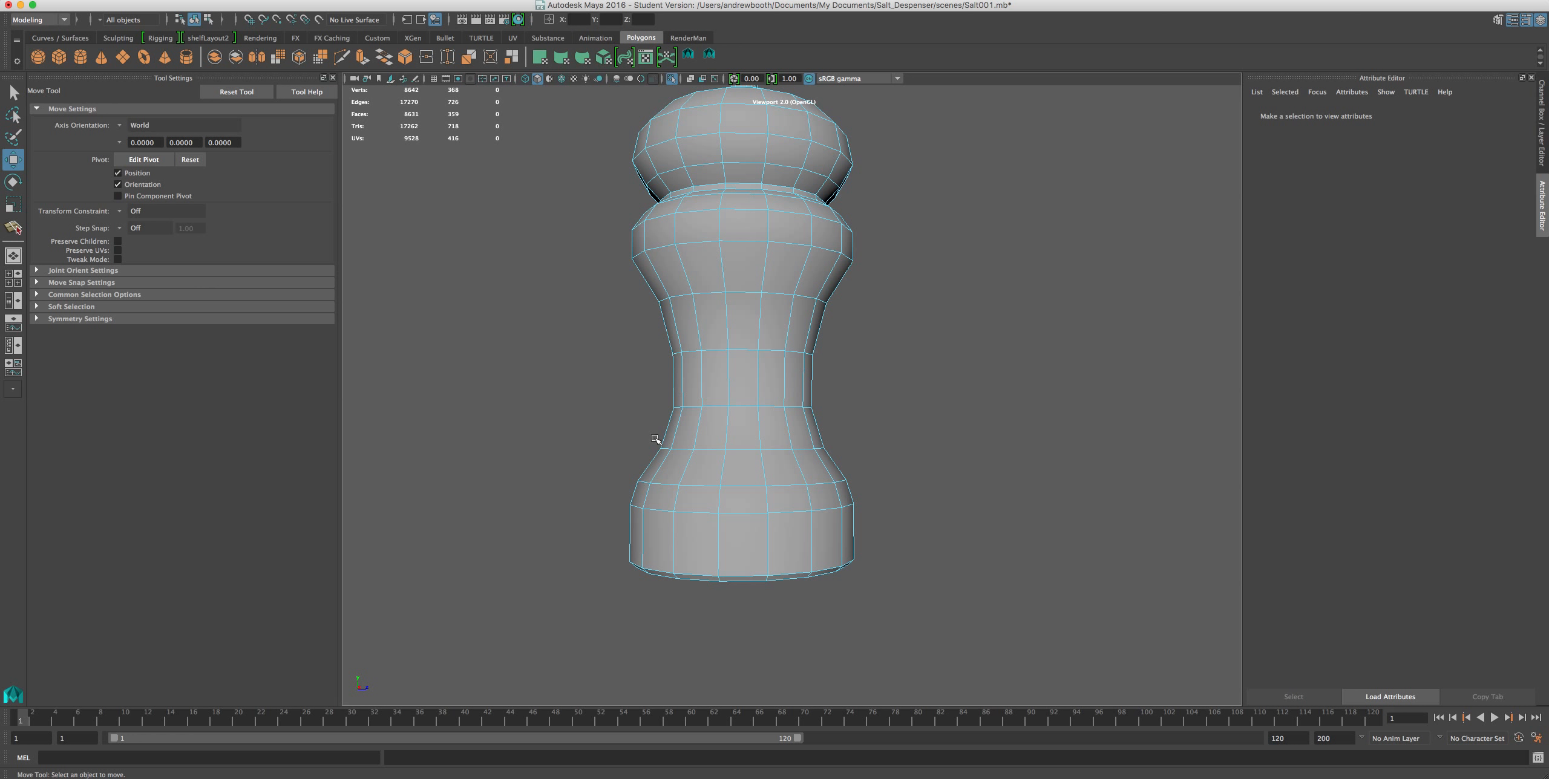
left_click_drag(581, 459, 598, 380, "alt")
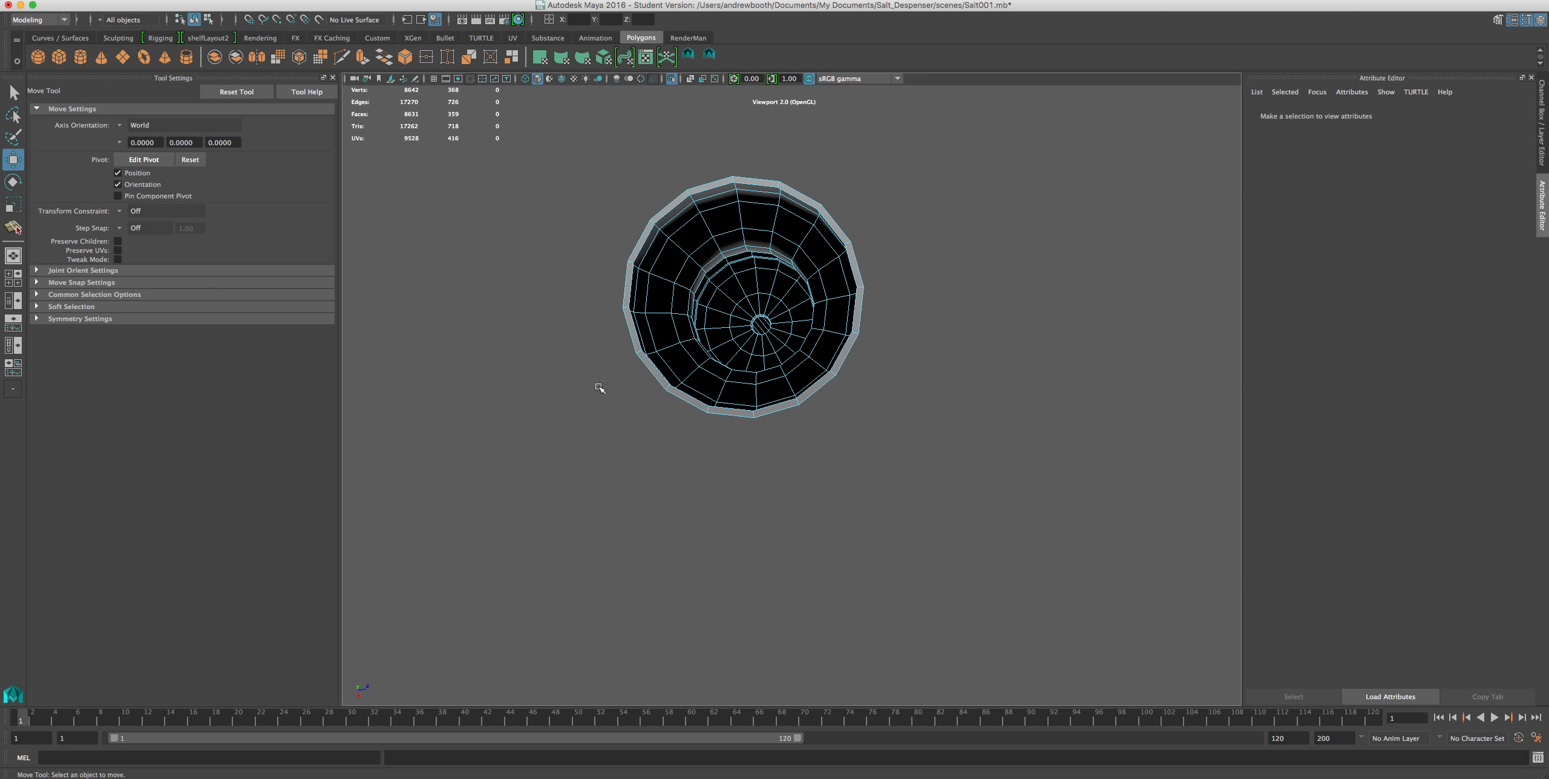
left_click_drag(813, 286, 698, 368, "alt")
key("ctrl+z")
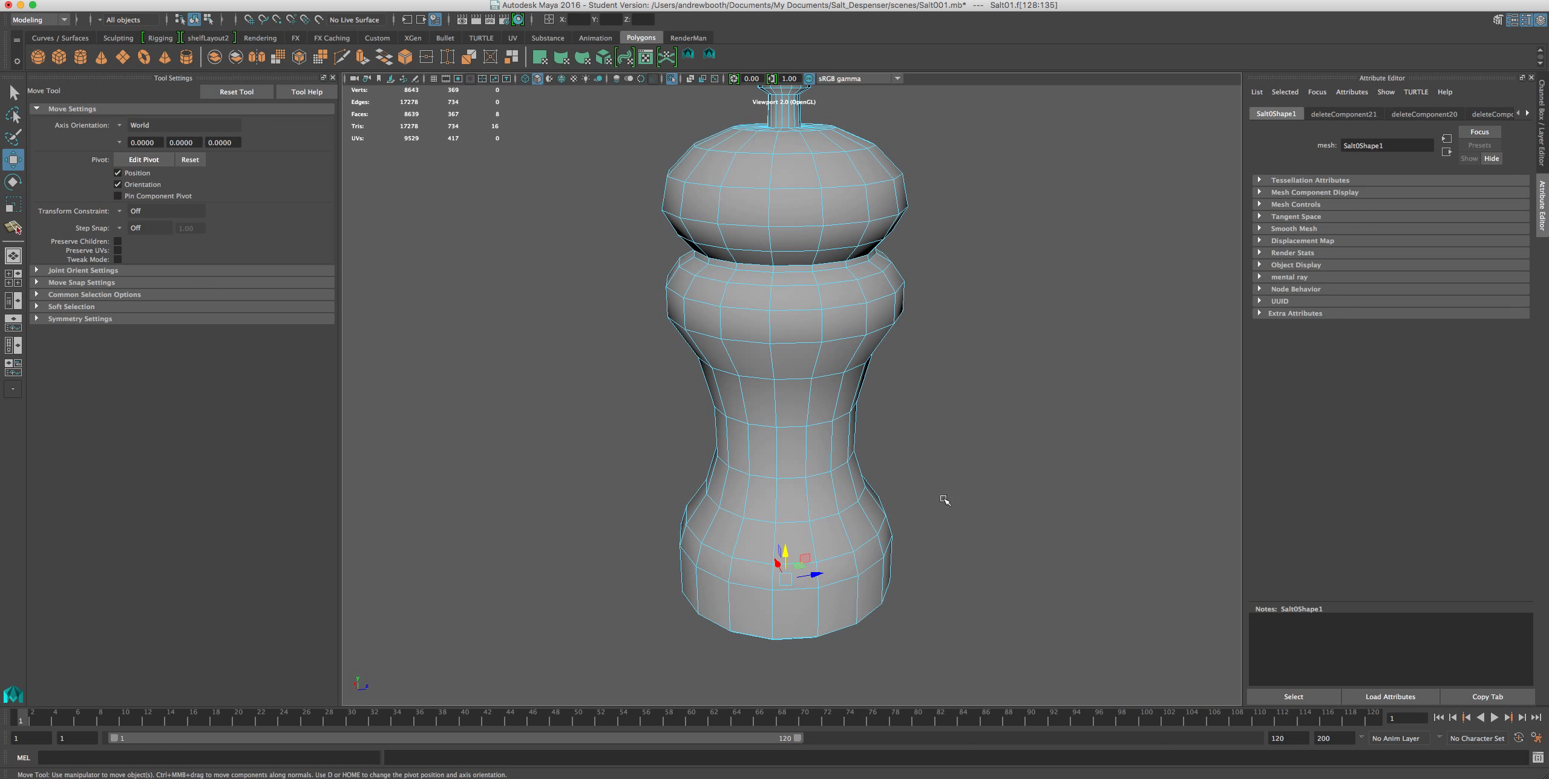
Adjust the height of the horizontal edge loop at the lower edge of the body's upper bulge slightly.
left_click_drag(786, 428, 808, 346, "alt")
left_click(611, 273)
left_click_drag(612, 273, 612, 343, "alt")
scroll(661, 356, "up", 5)
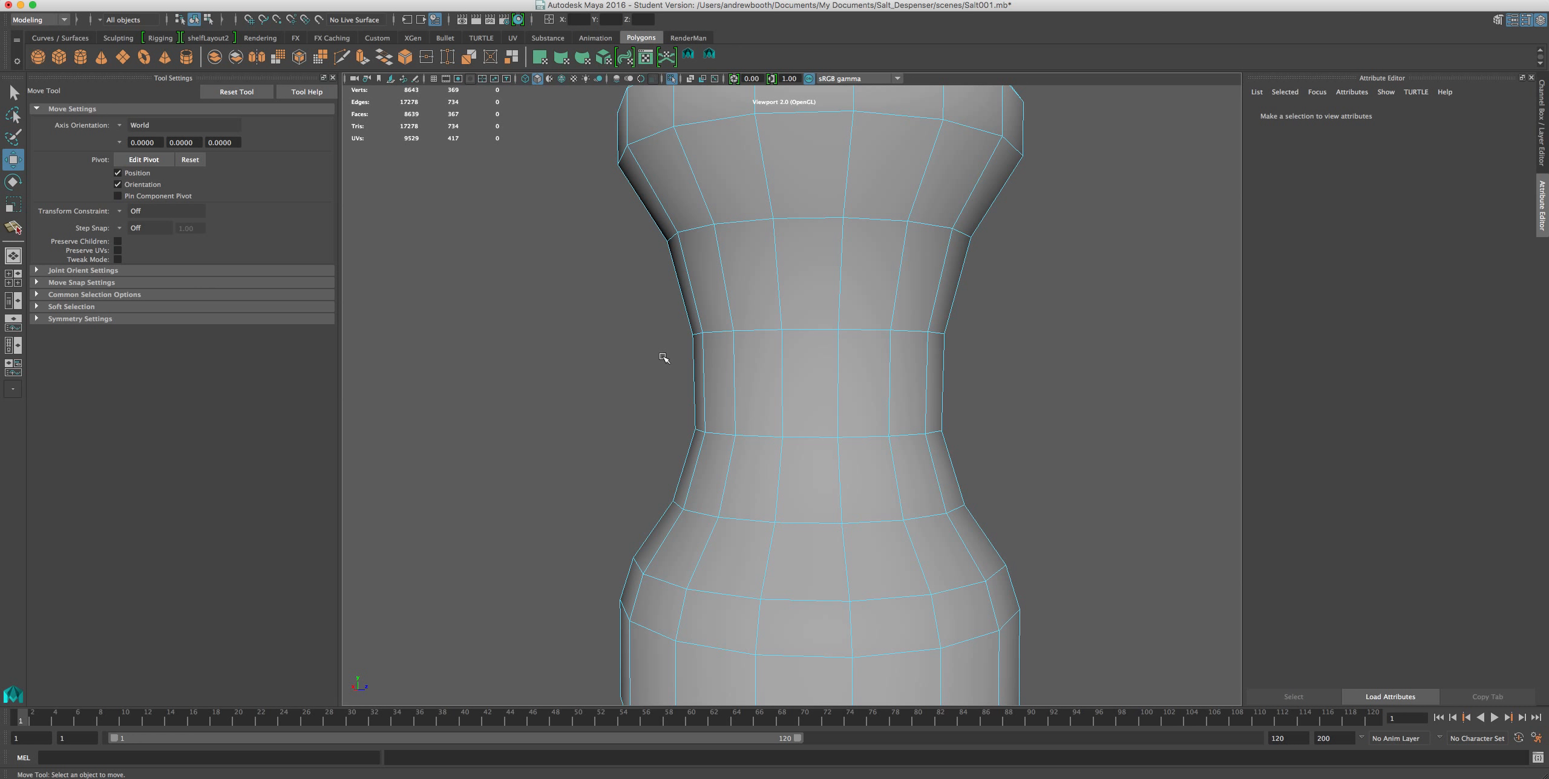
scroll(664, 358, "down", 3)
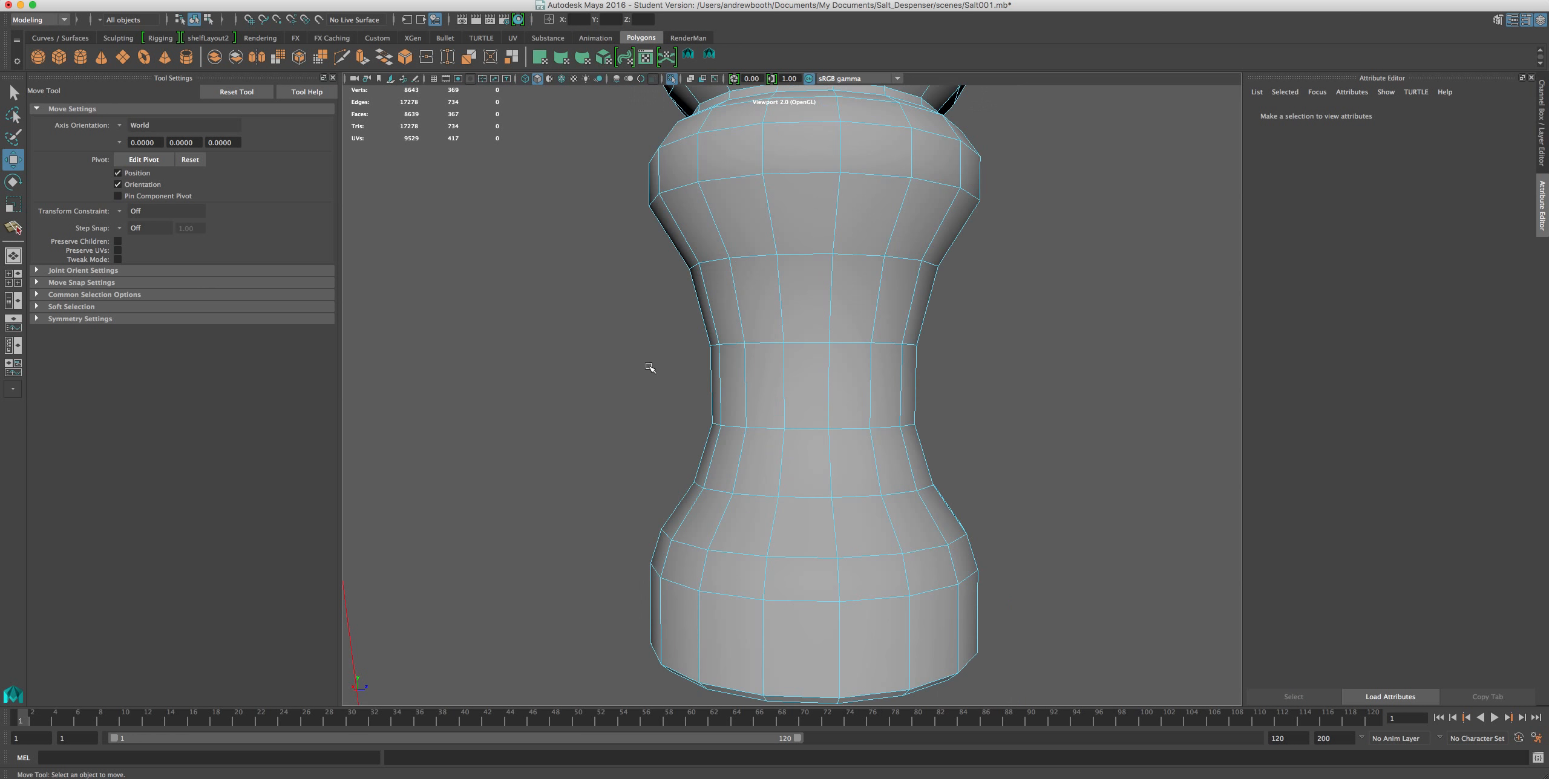
middle_click_drag(703, 273, 689, 325, "alt")
left_click_drag(696, 283, 734, 302, "alt")
mouse_move(768, 284)
right_mouse_down()
mouse_move(816, 260)
mouse_move(783, 267)
right_mouse_up()
double_click(802, 288)
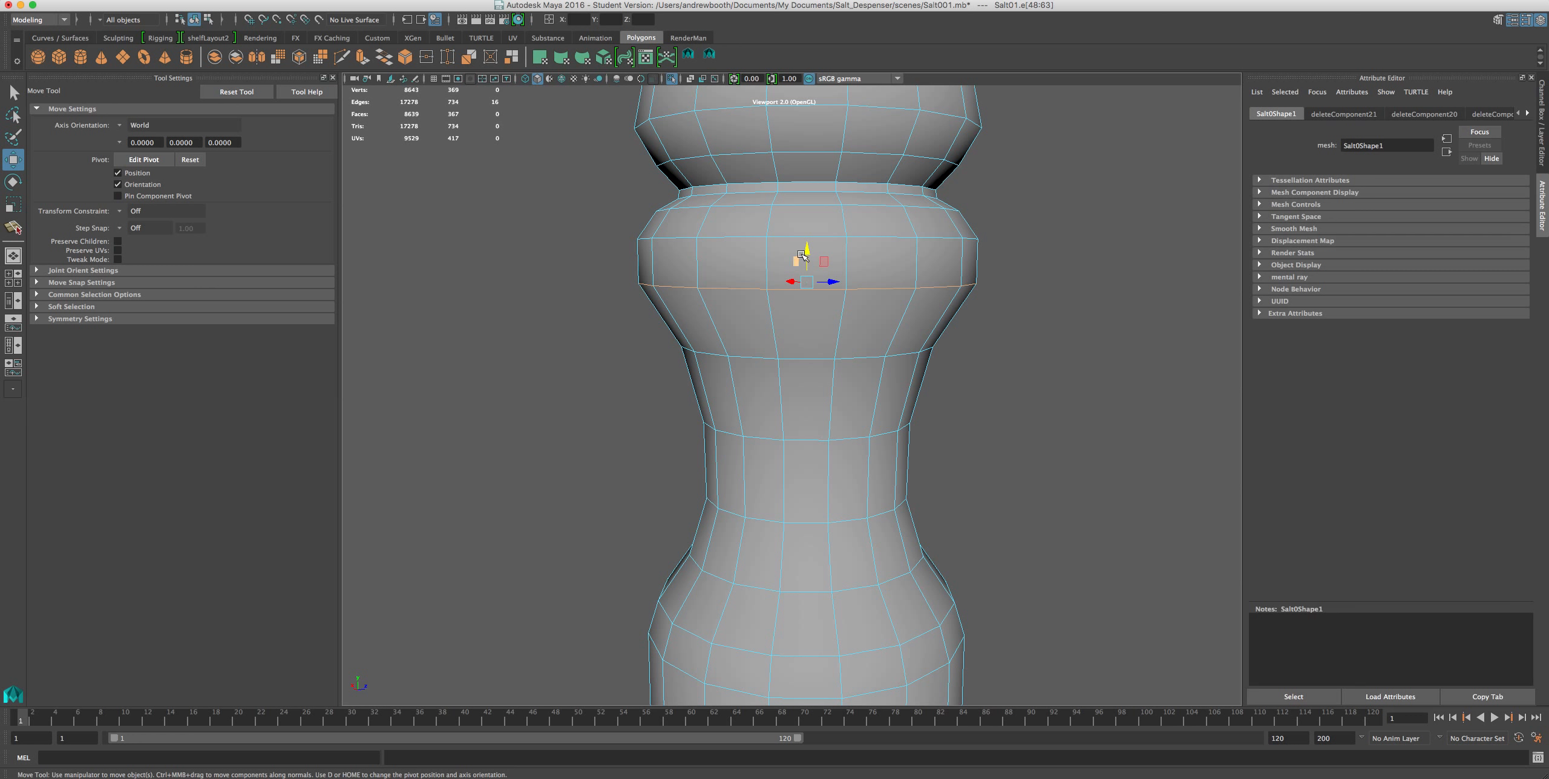
left_click_drag(807, 265, 805, 262)
Examine the dispenser's overall proportions and edge spacing from several distances and angles, especially around the adjusted upper bulge.
scroll(804, 262, "down", 2)
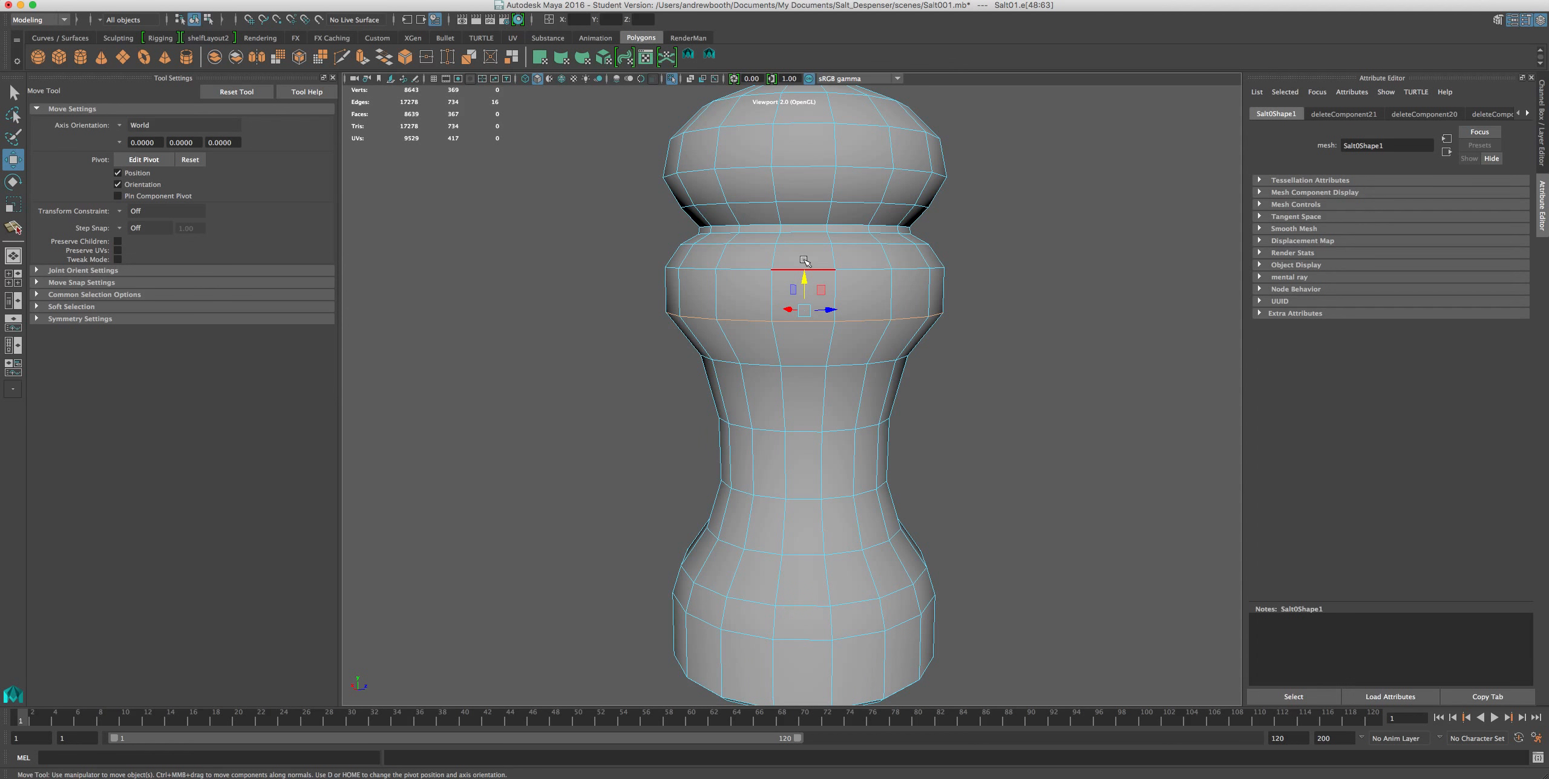
scroll(805, 260, "down", 6)
scroll(813, 359, "up", 5)
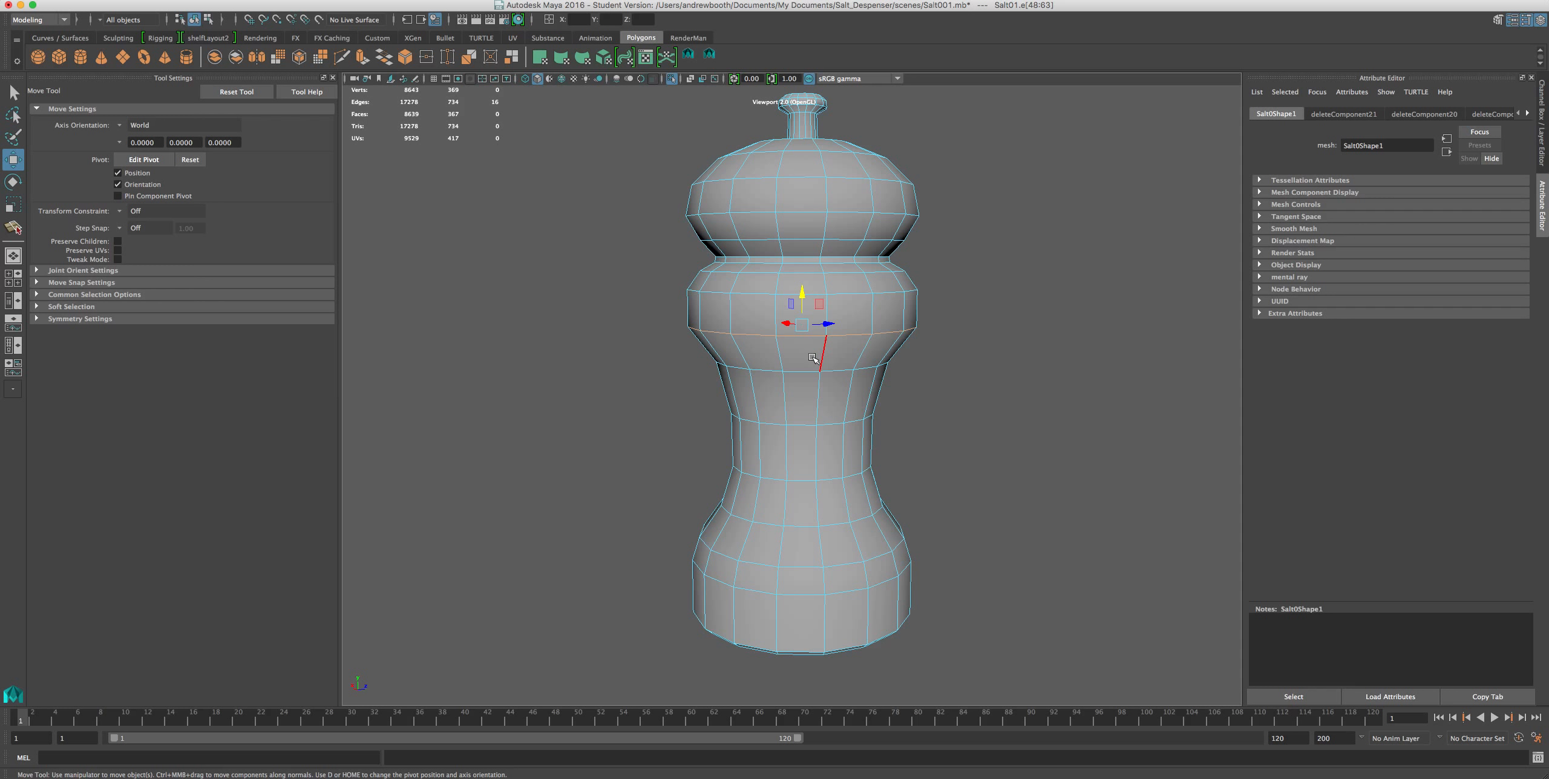
scroll(812, 360, "down", 3)
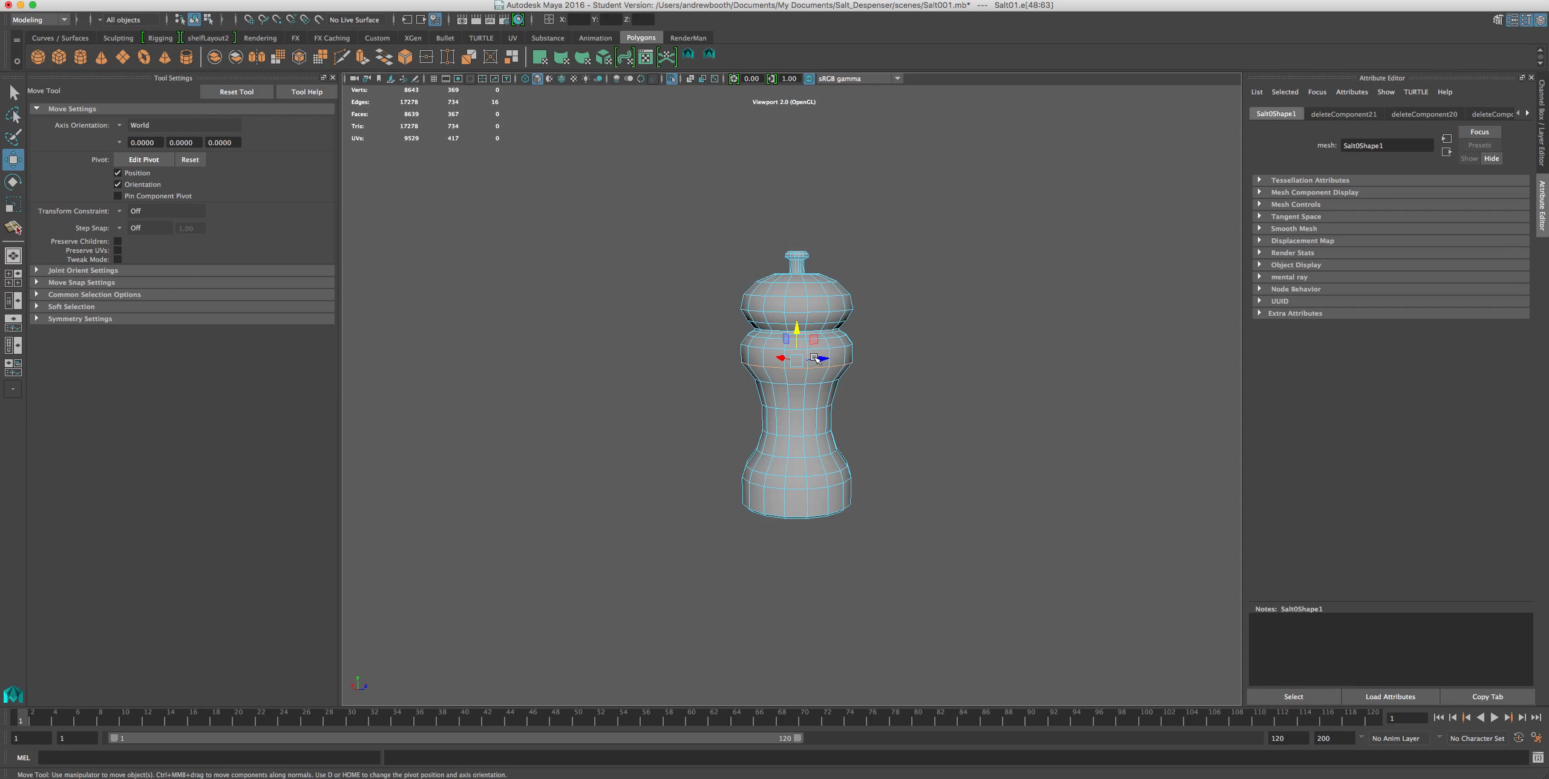
mouse_move(793, 350)
left_mouse_down("alt")
mouse_move(833, 334)
mouse_move(805, 239)
mouse_move(773, 350)
left_mouse_up("alt")
middle_click_drag(773, 350, 773, 398, "alt")
scroll(772, 398, "up", 4)
left_click_drag(774, 399, 802, 322, "alt")
scroll(802, 322, "up", 4)
middle_click_drag(802, 322, 803, 353, "alt")
left_click_drag(803, 353, 809, 348, "alt")
scroll(816, 366, "down", 5)
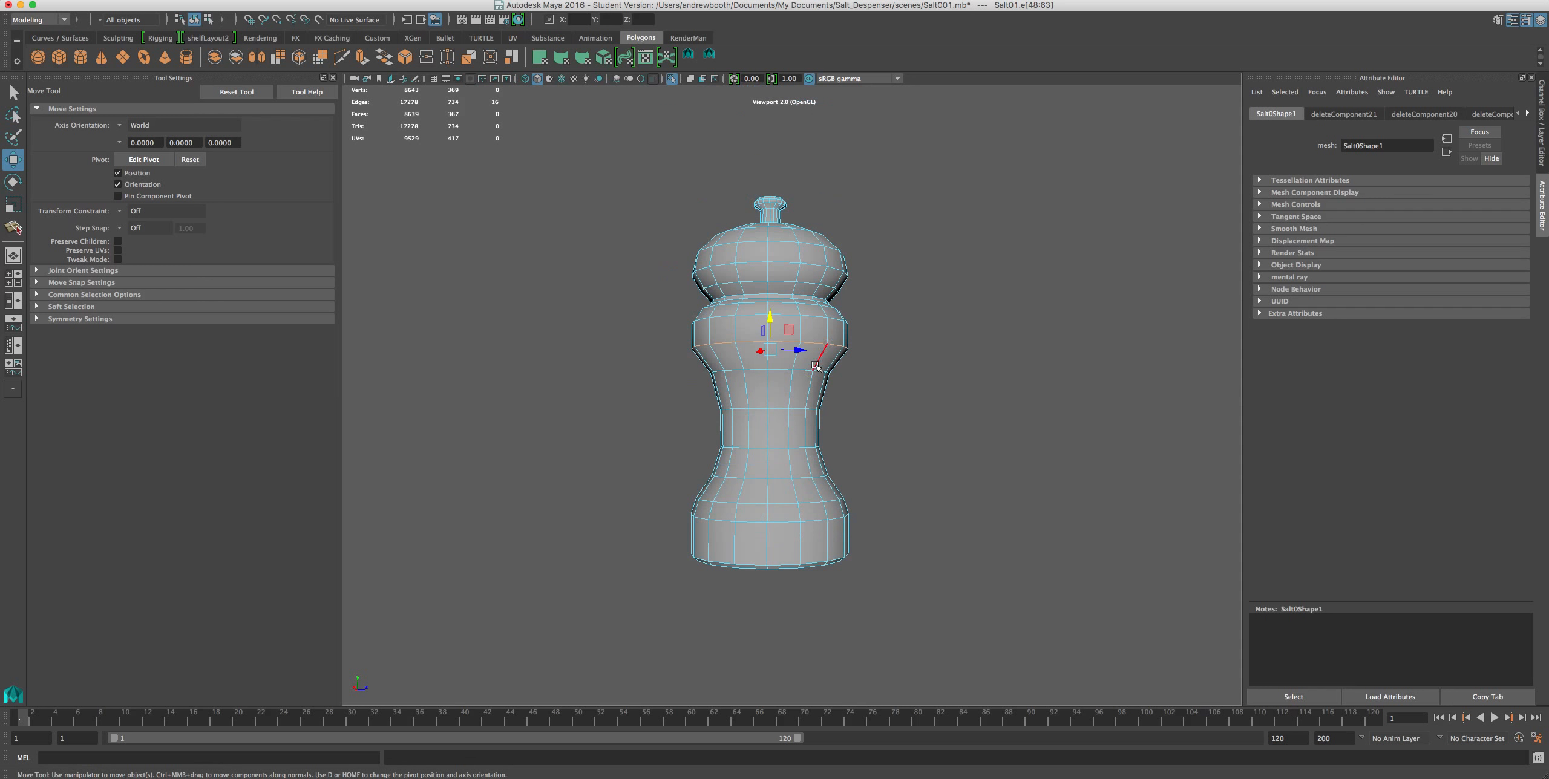
scroll(815, 366, "up", 2)
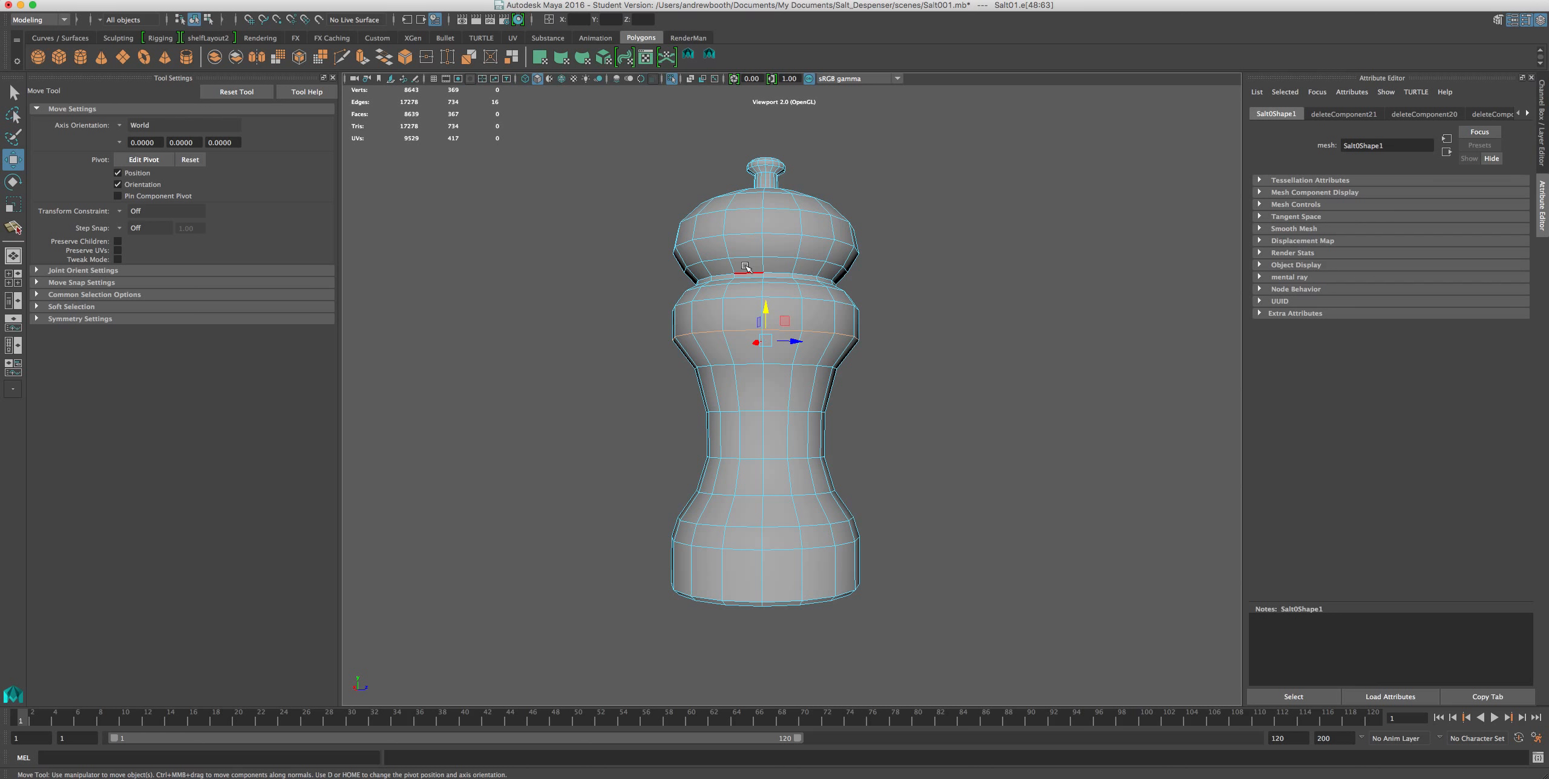
scroll(746, 267, "up", 3)
scroll(745, 267, "down", 4)
scroll(745, 267, "up", 3)
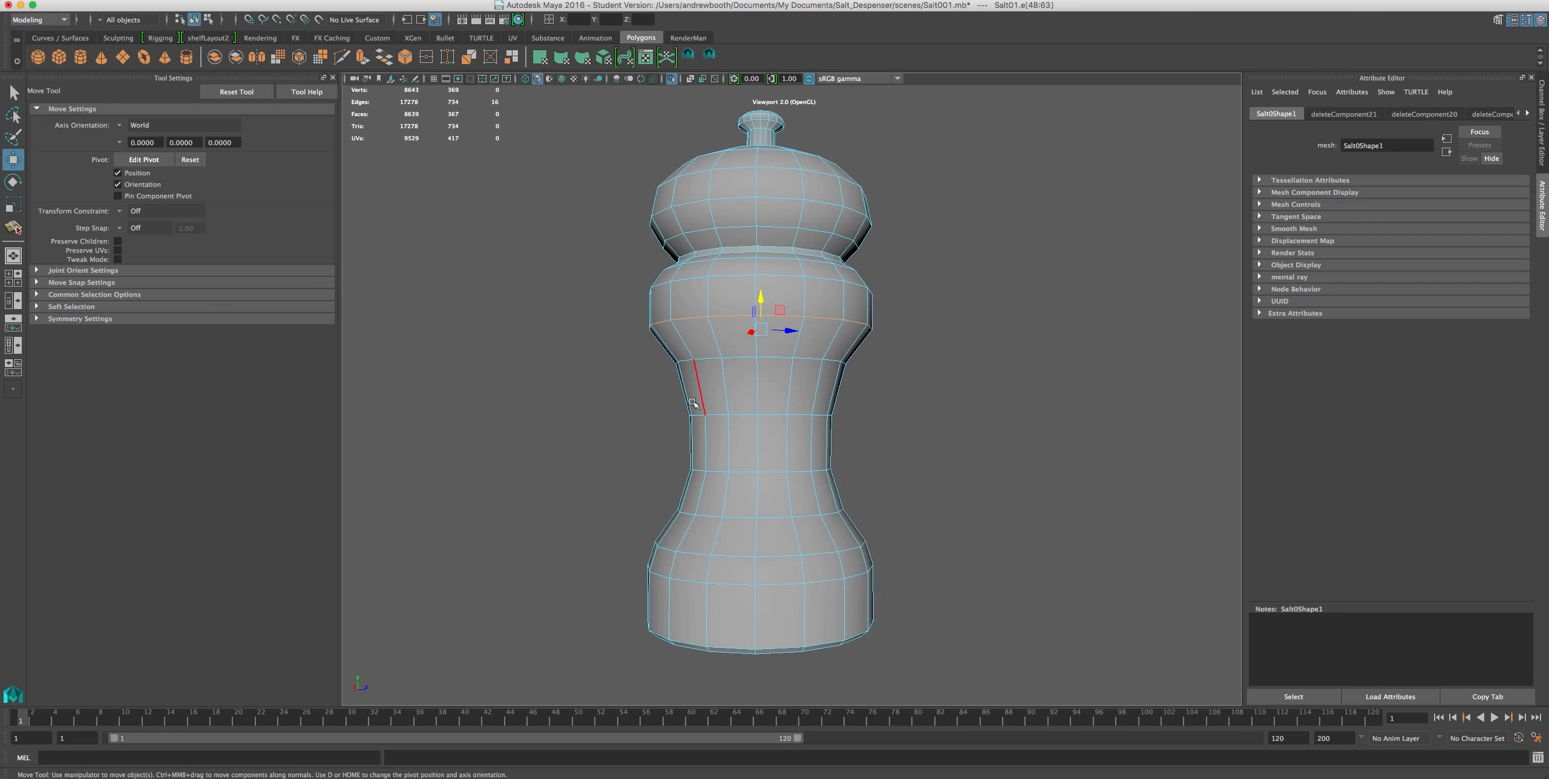
Return to object mode, check the shaded silhouette and select the whole dispenser.
right_click_drag(730, 410, 781, 392)
left_click(627, 360)
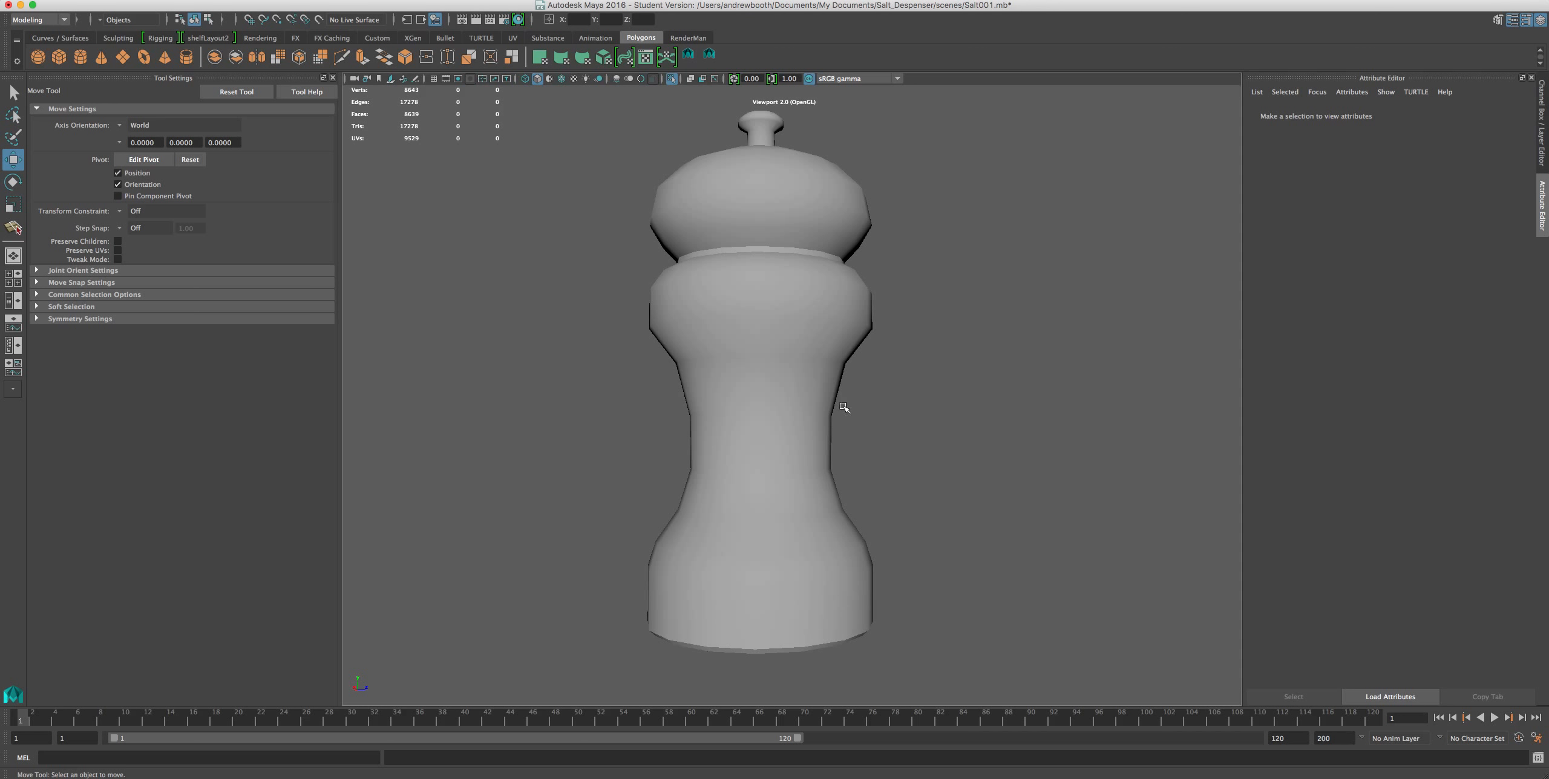
left_click_drag(604, 297, 598, 332, "alt")
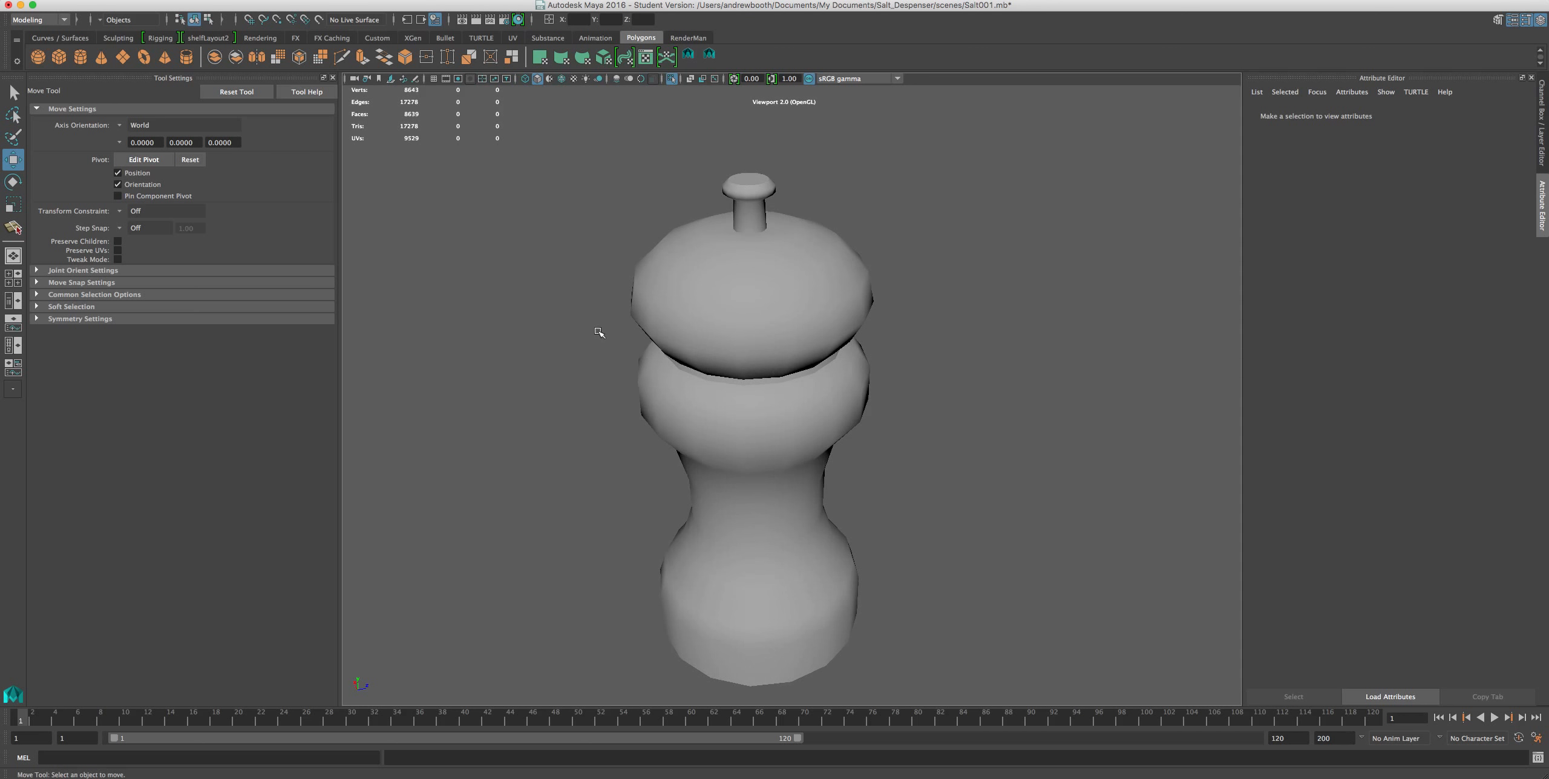
left_click(676, 326)
left_click_drag(553, 242, 625, 230, "alt")
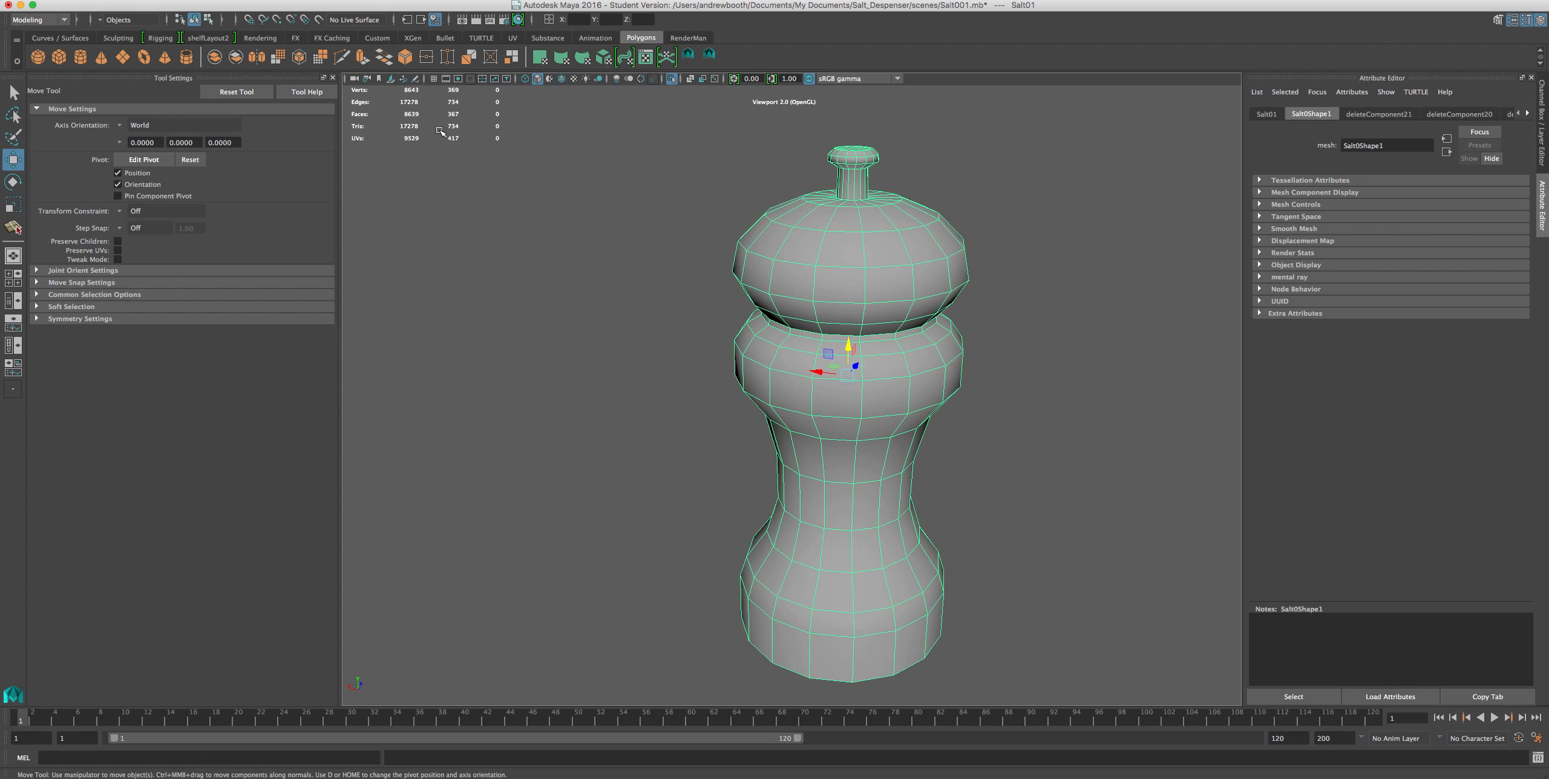
Check the whole dispenser from above and save the scene, accepting the student version notice.
scroll(678, 335, "up", 3)
scroll(677, 340, "down", 10)
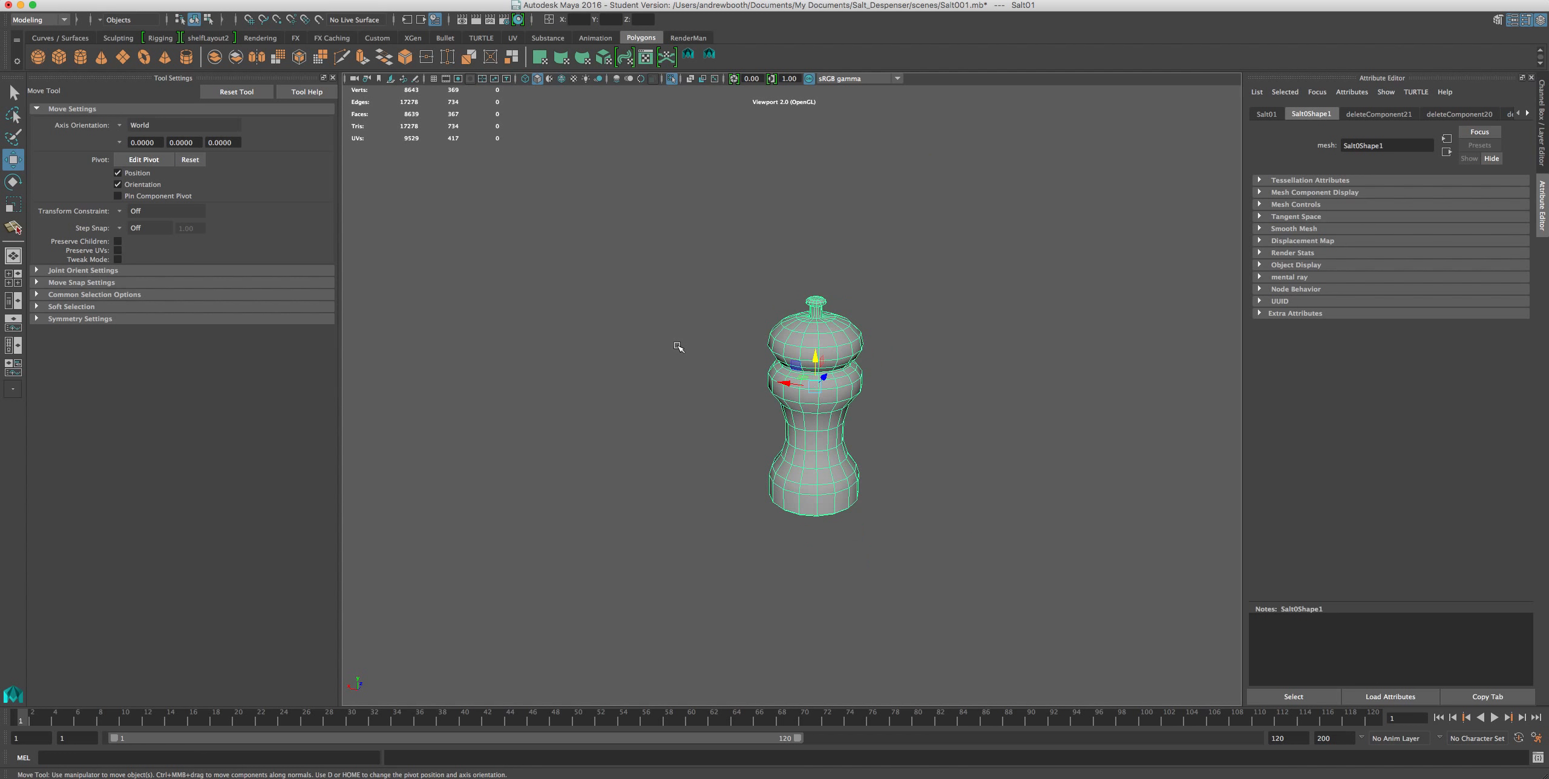
scroll(674, 349, "up", 6)
left_click_drag(619, 346, 626, 448, "alt")
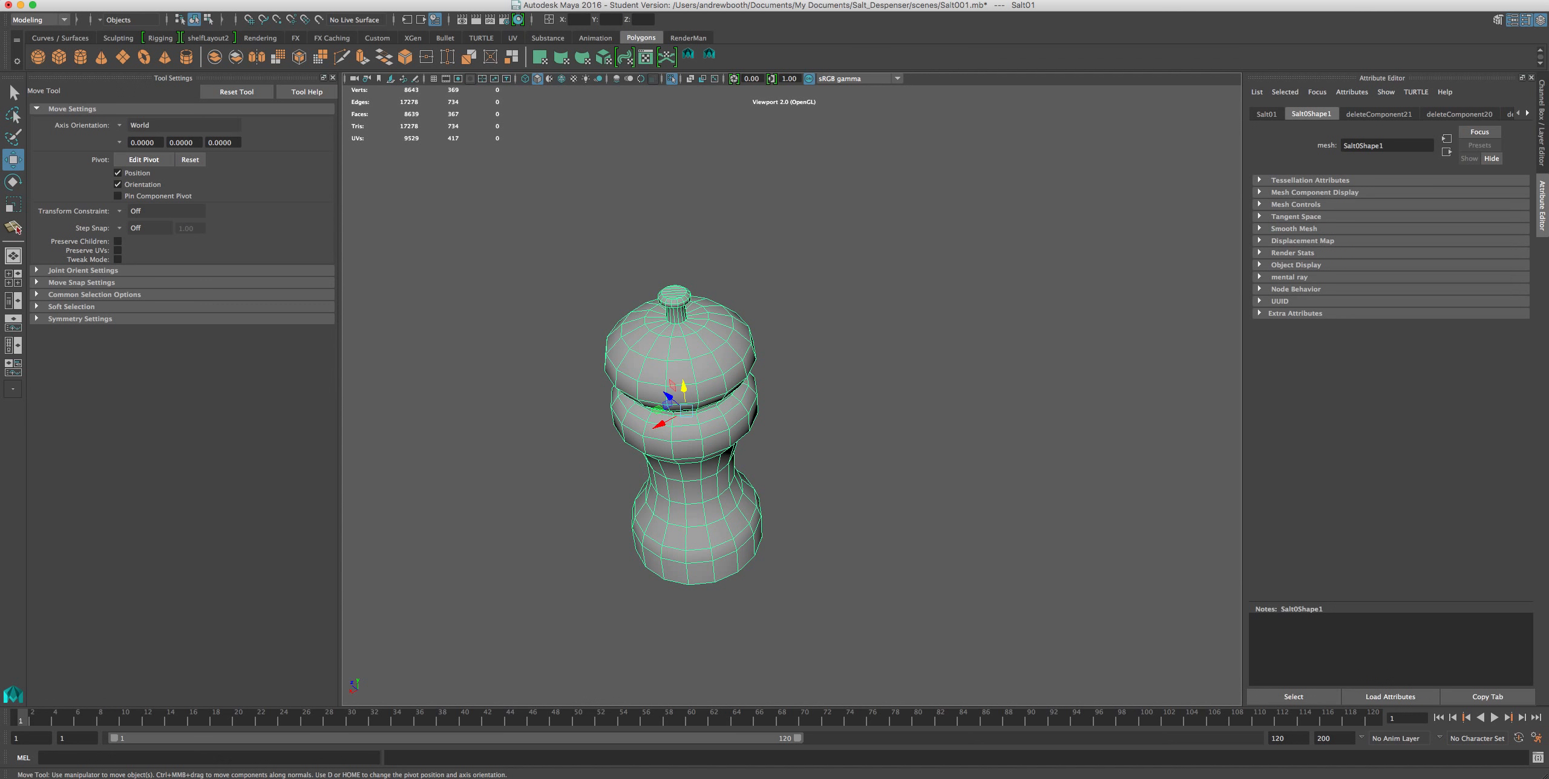
left_click(72, 1)
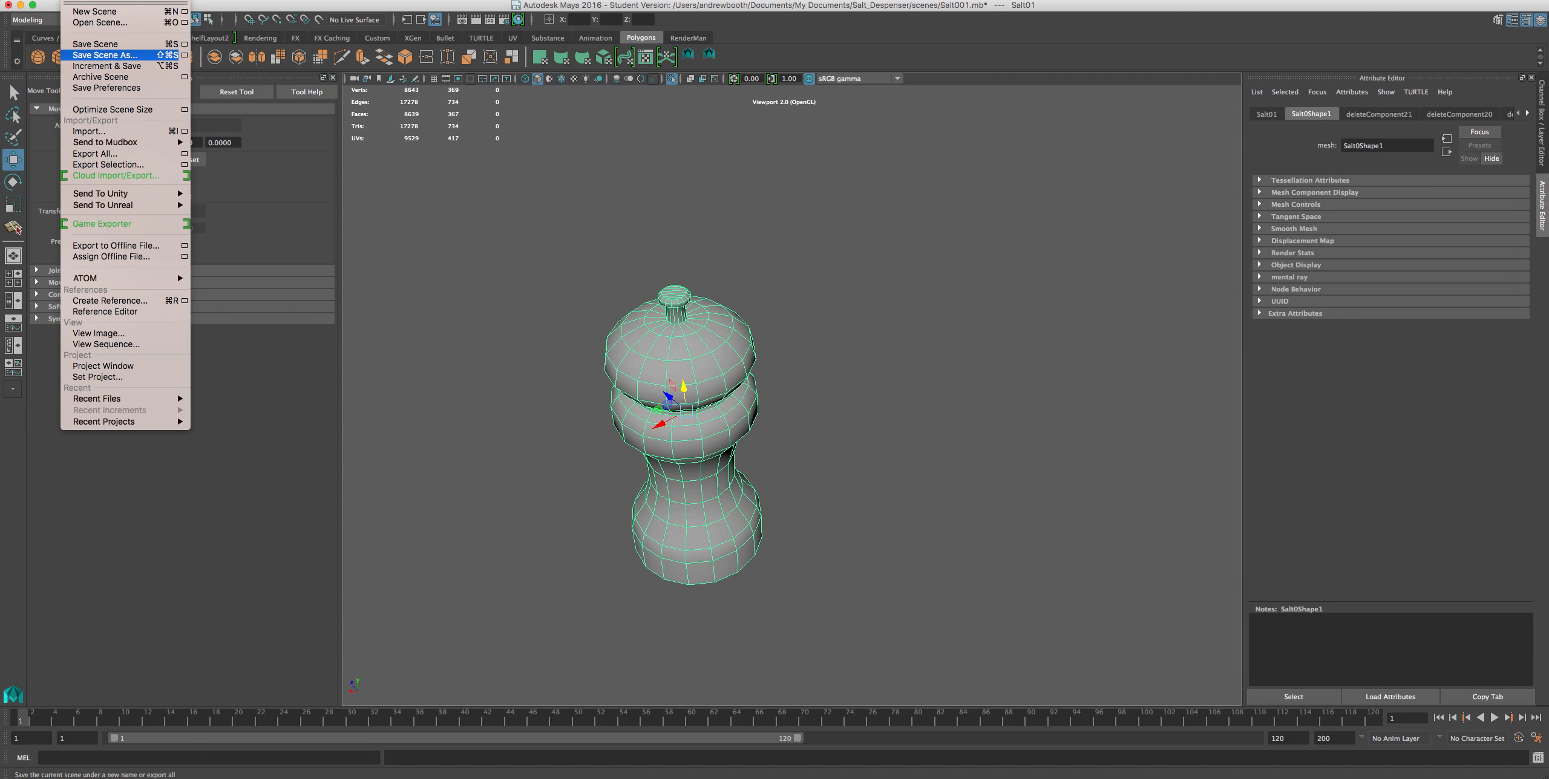
left_click(87, 46)
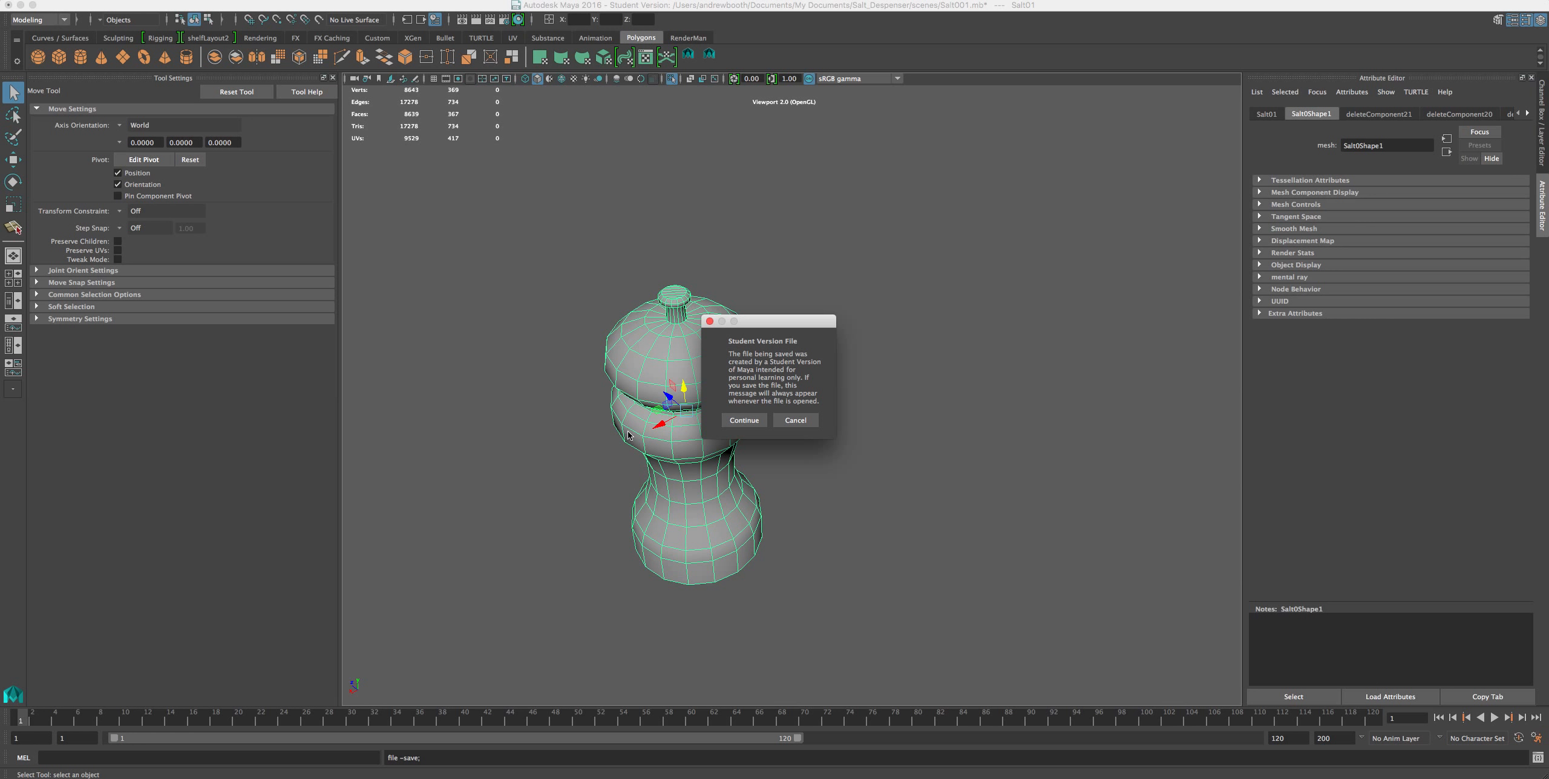
left_click(744, 420)
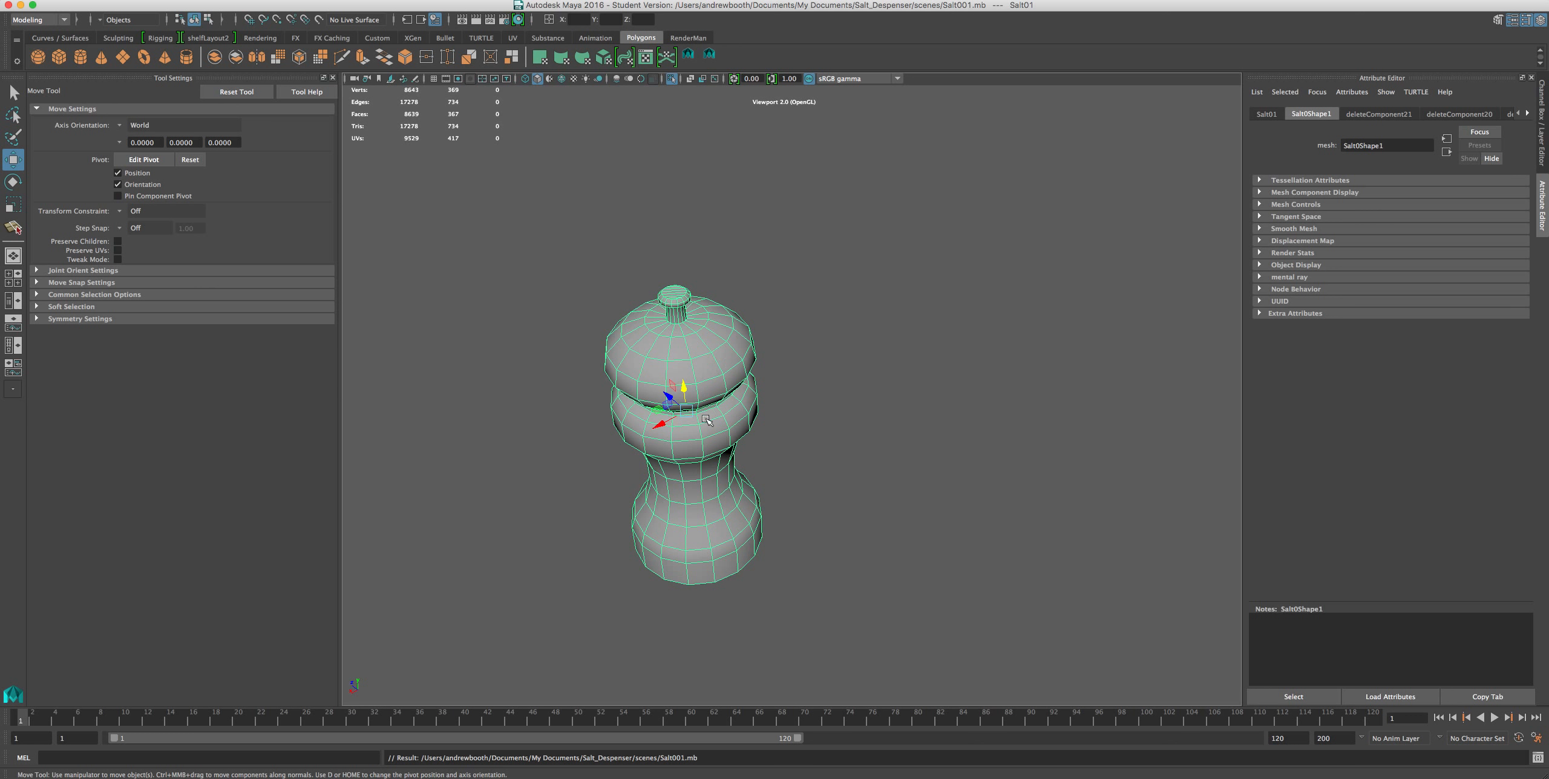
Open the UV Editor for the dispenser, frame its full UV layout and place the window beside the model.
mouse_move(683, 351)
right_mouse_down()
mouse_move(711, 350)
mouse_move(629, 351)
mouse_move(682, 351)
right_mouse_up()
scroll(661, 314, "up", 2)
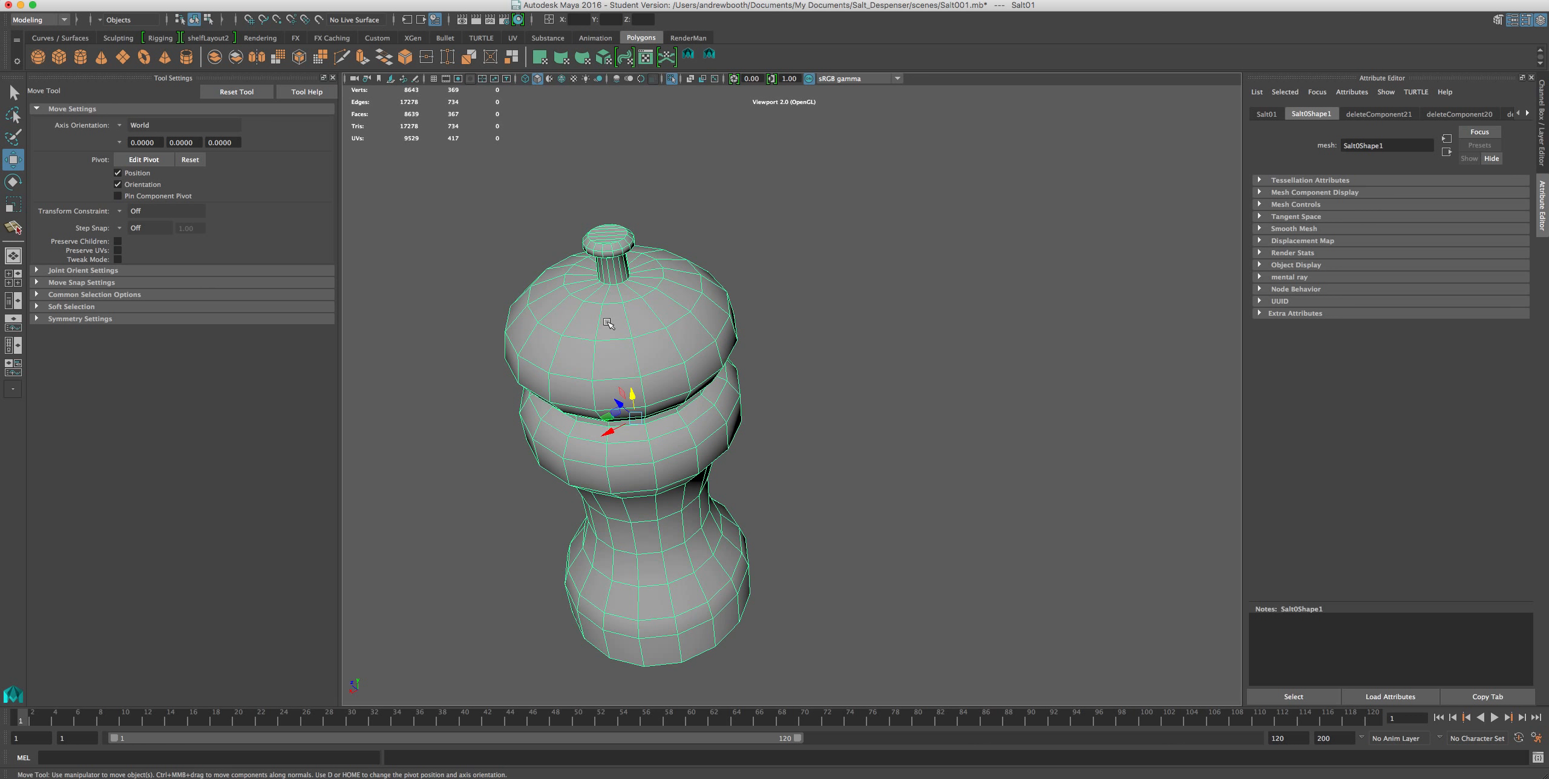
scroll(659, 291, "up", 2)
left_click_drag(659, 290, 663, 267, "alt")
middle_click_drag(664, 283, 660, 328, "alt")
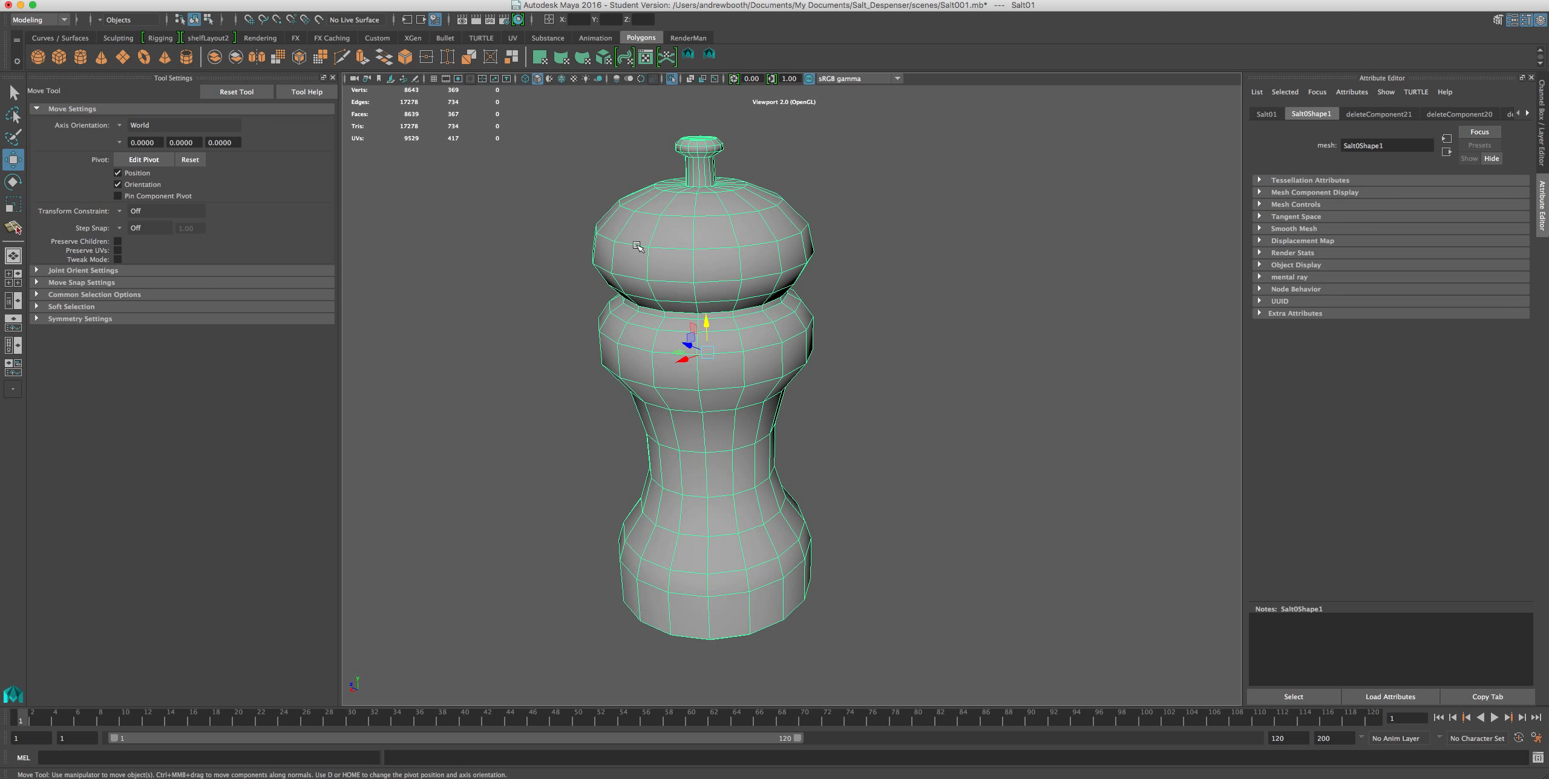
left_click(646, 58)
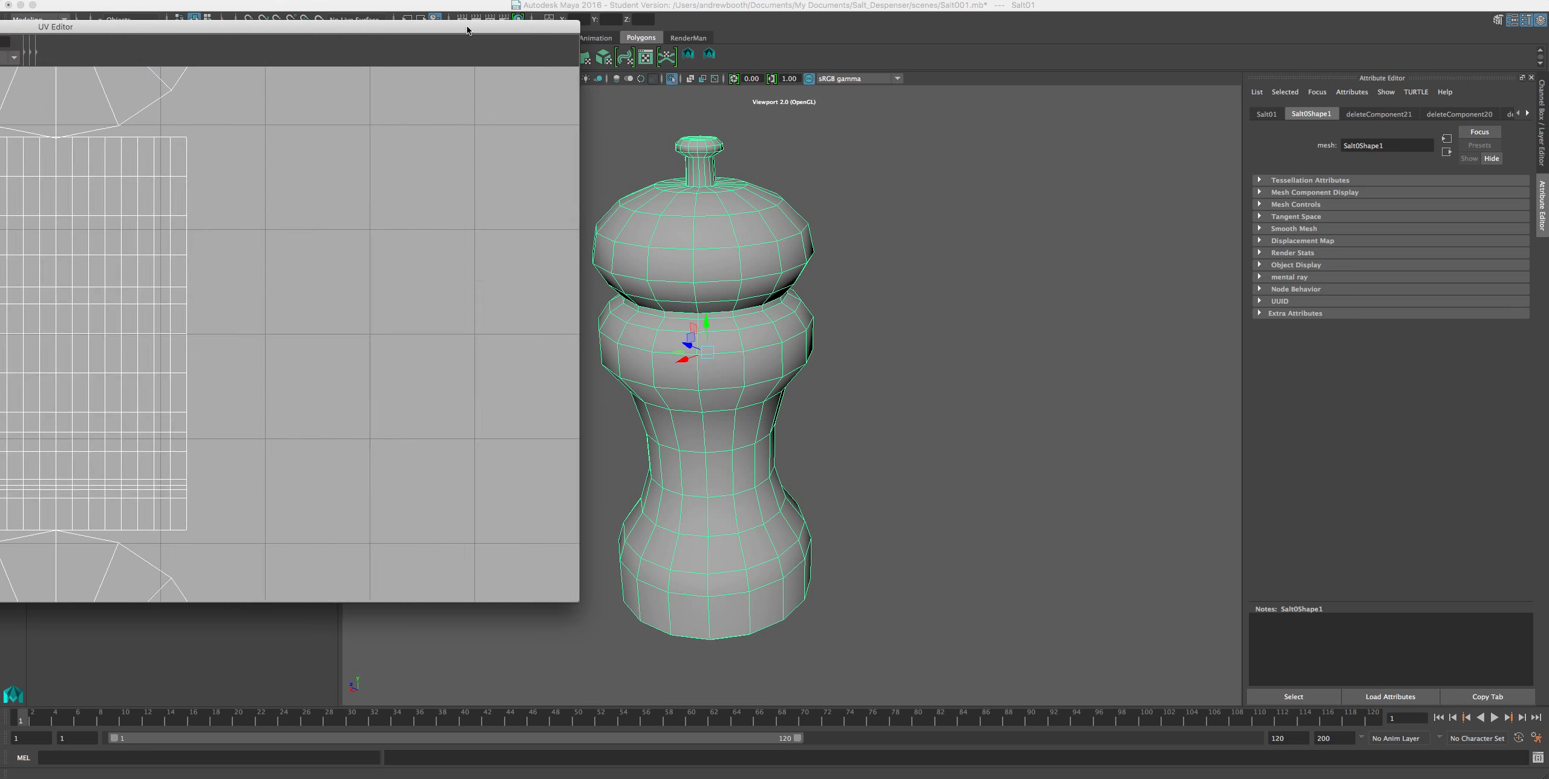
key("f")
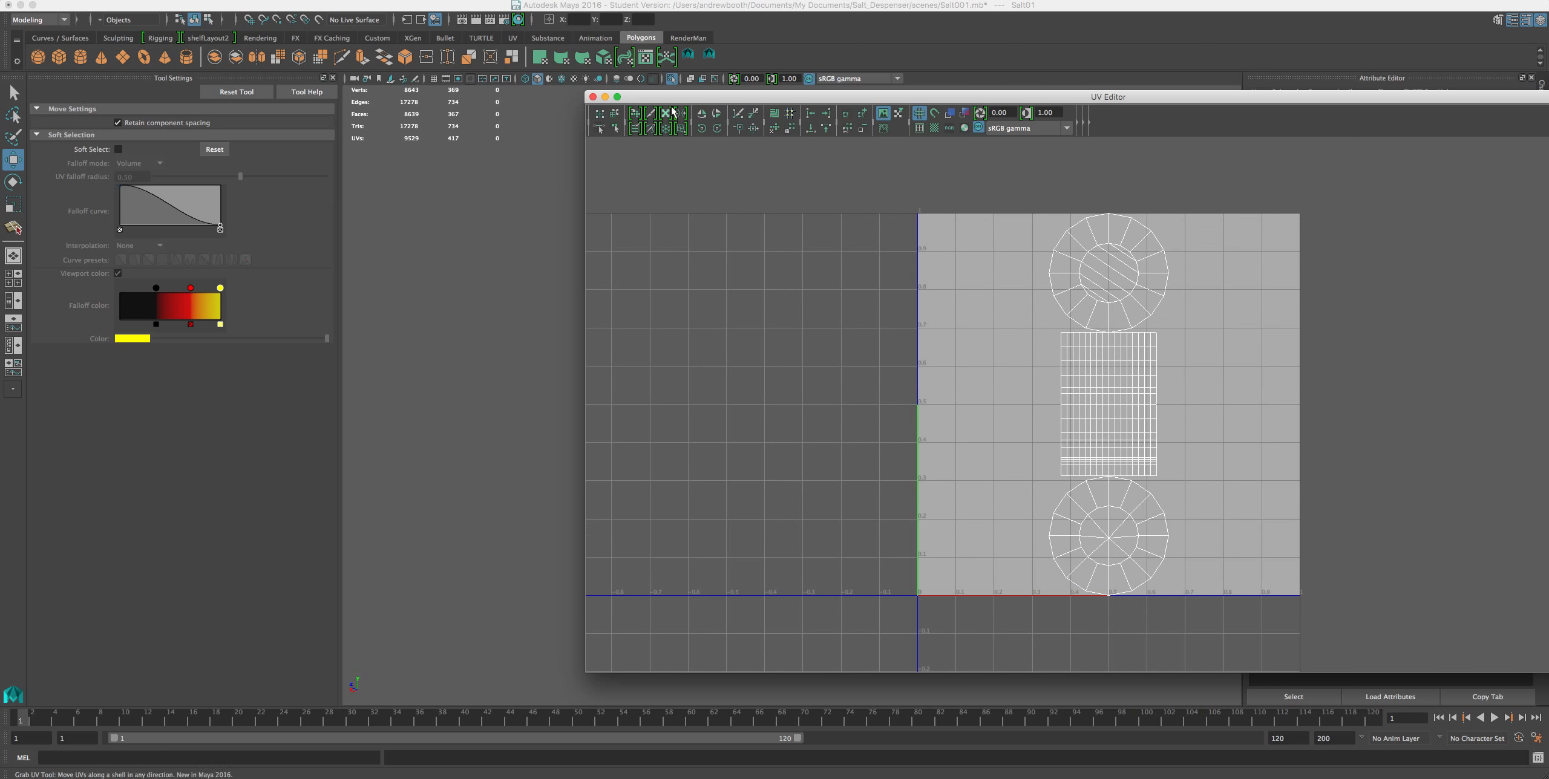
left_click_drag(708, 96, 1005, 171)
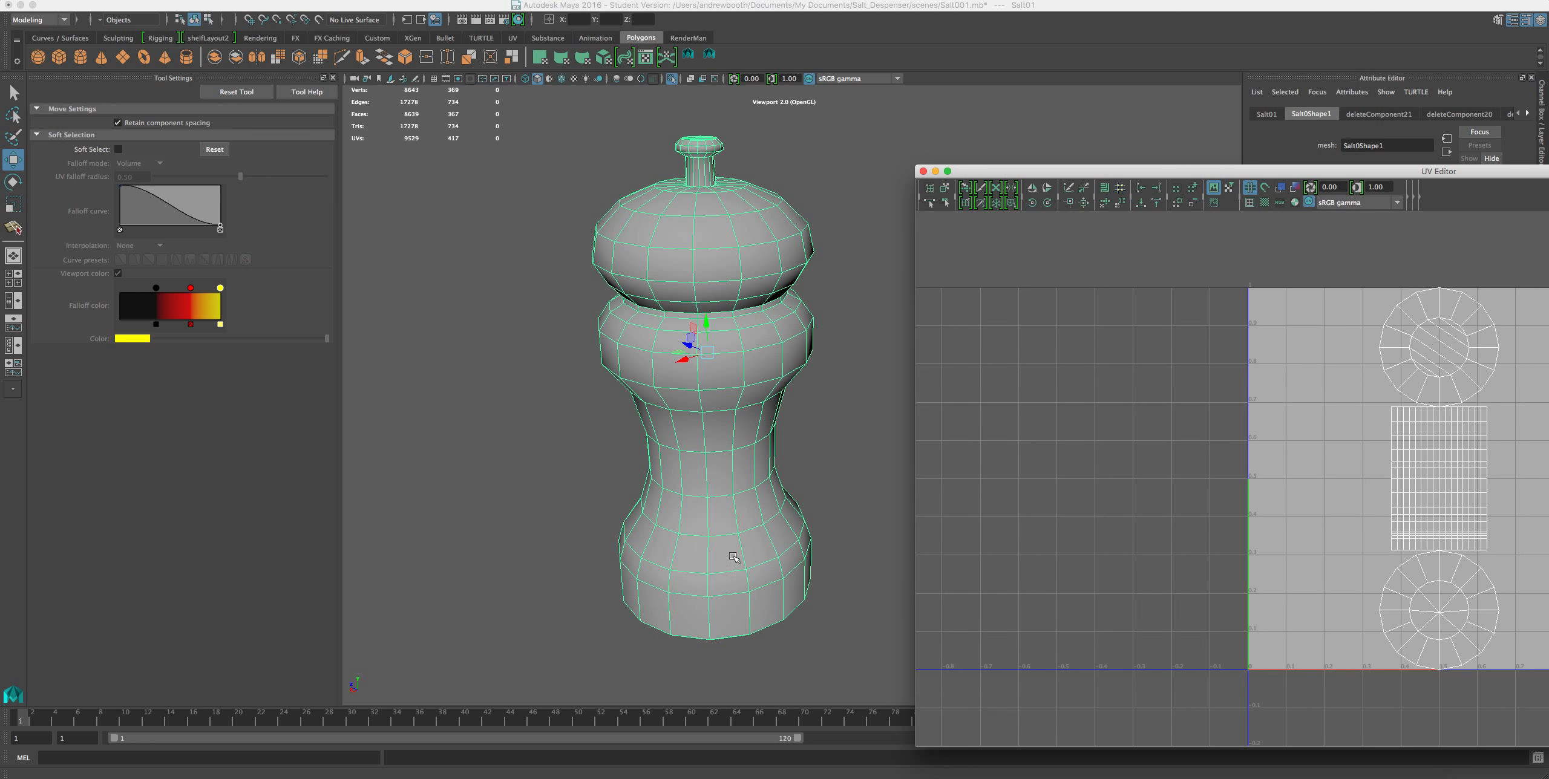
left_click_drag(993, 178, 519, 95)
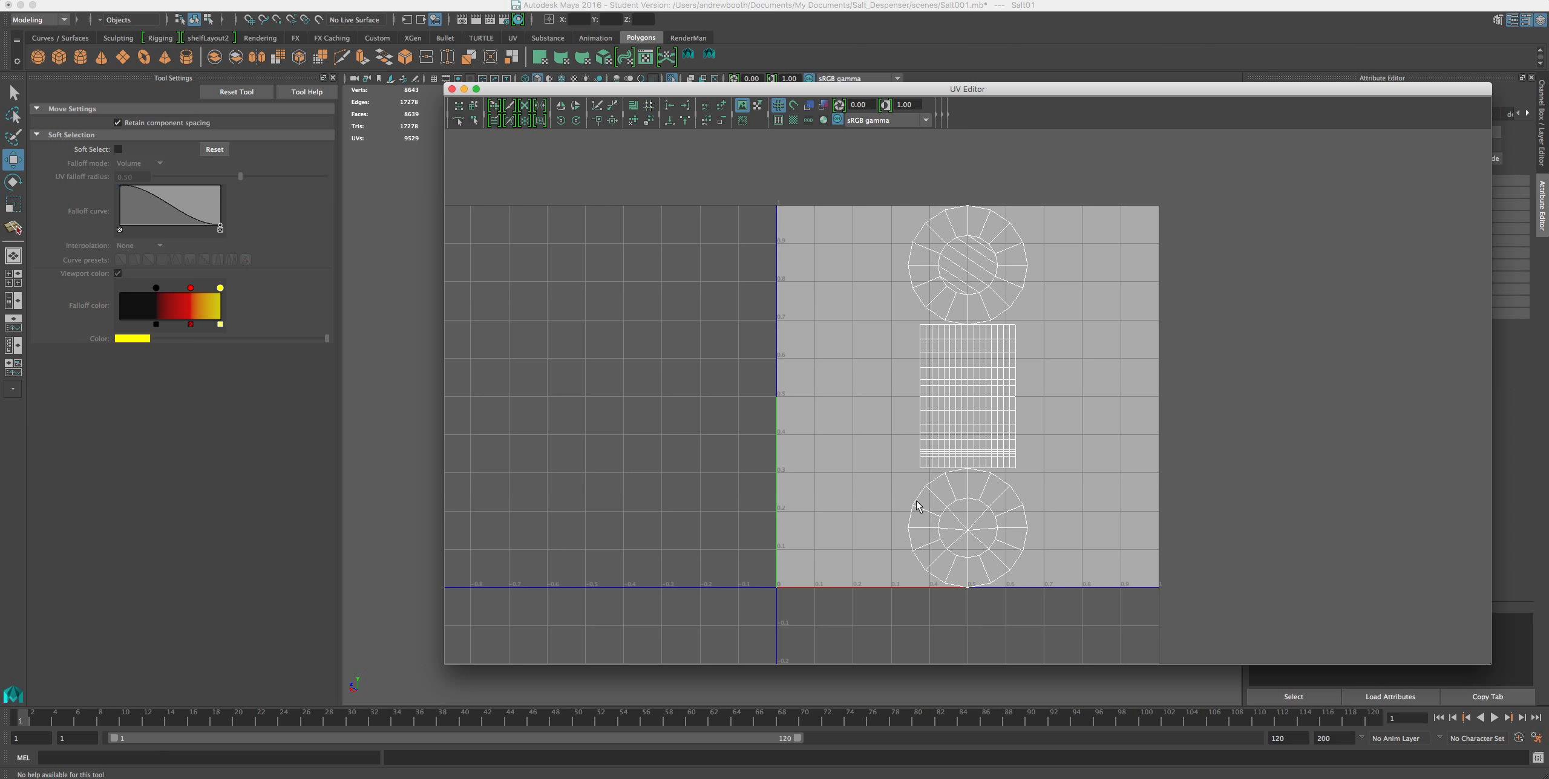
left_click_drag(914, 96, 1309, 143)
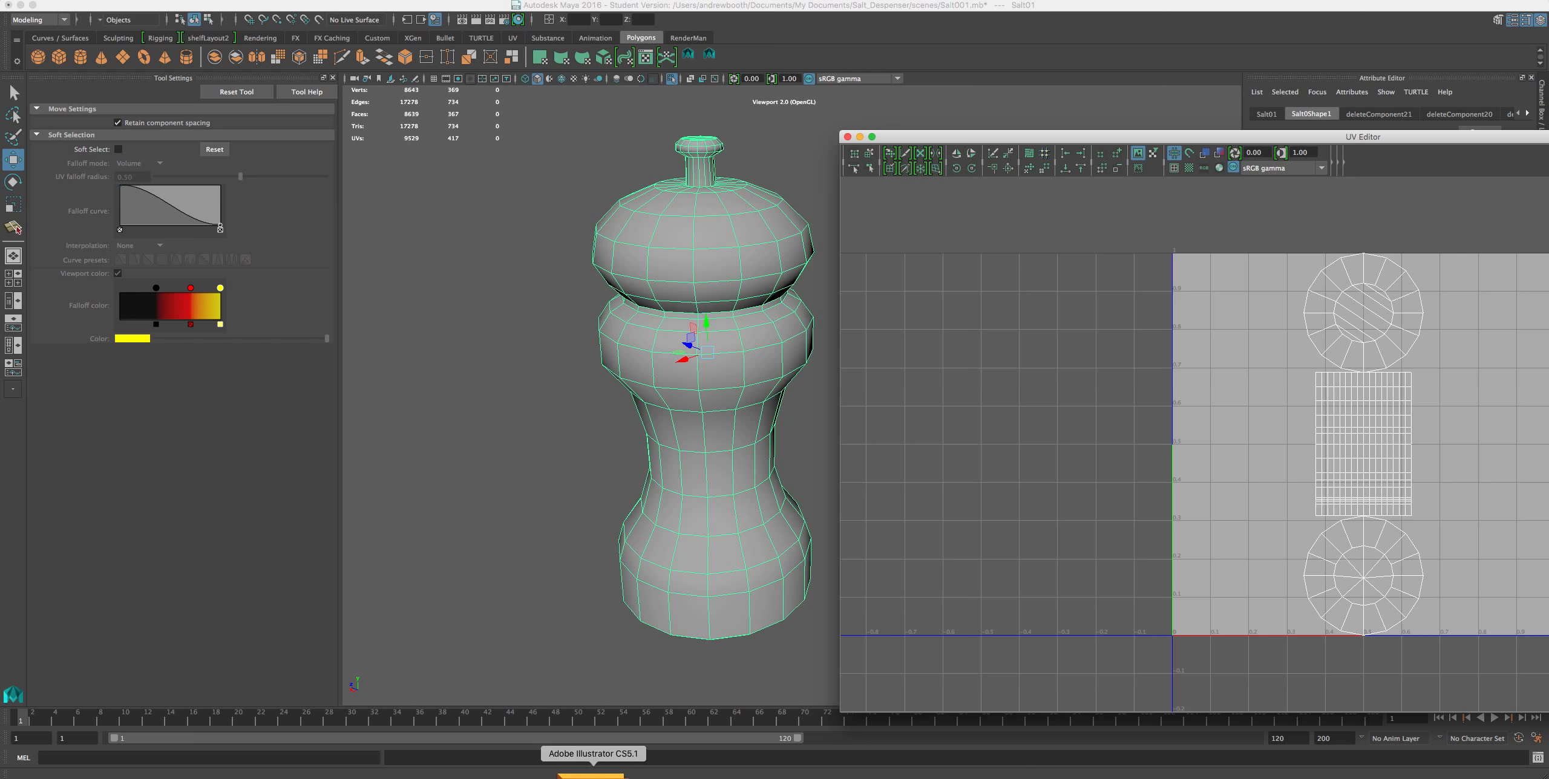
Switch to Photoshop and sketch the outline of a box in perspective on the blank Untitled-1 canvas.
left_click(412, 776)
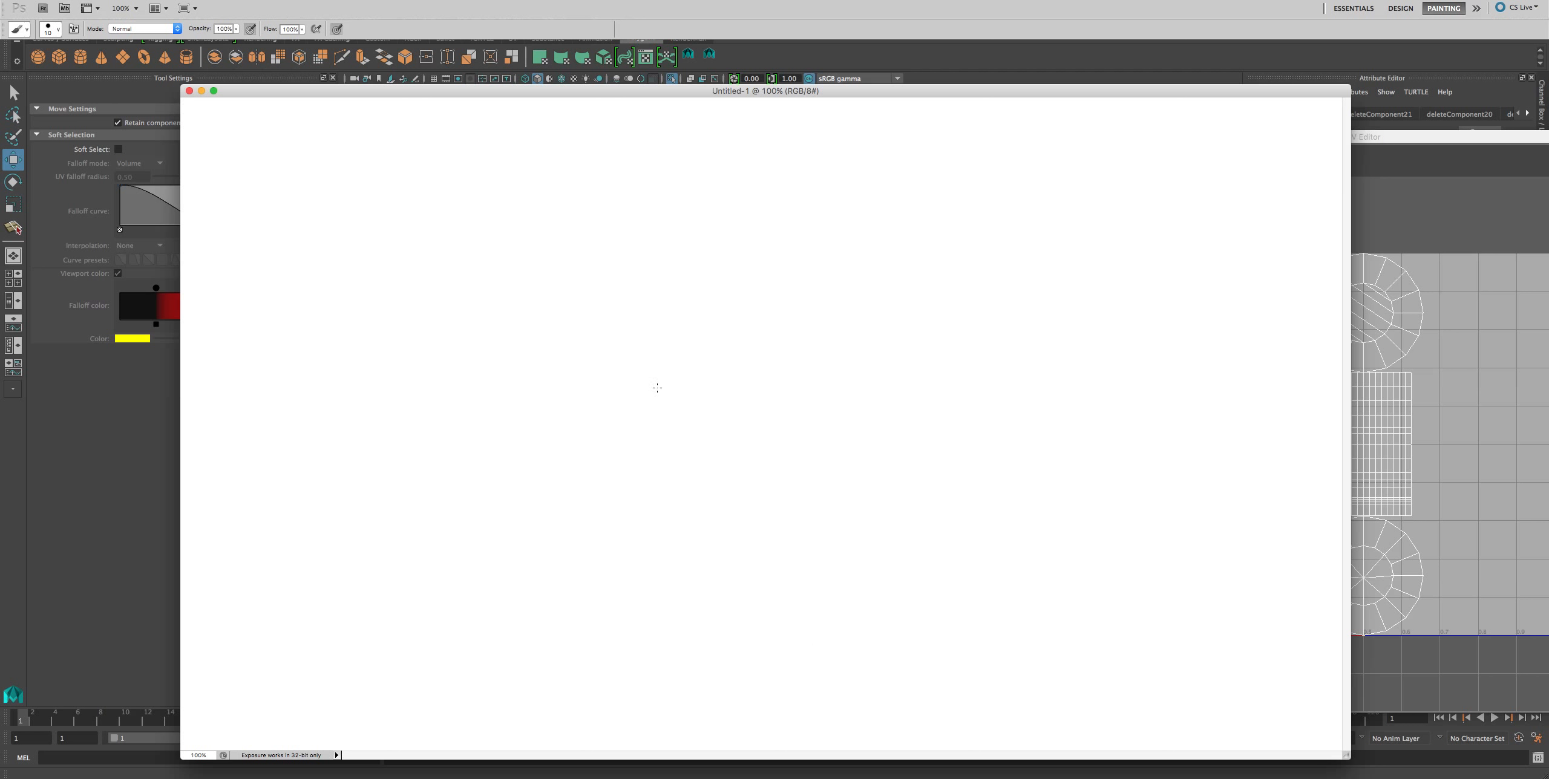
left_click_drag(955, 405, 876, 382)
left_click_drag(965, 407, 847, 455)
left_click_drag(875, 380, 777, 409)
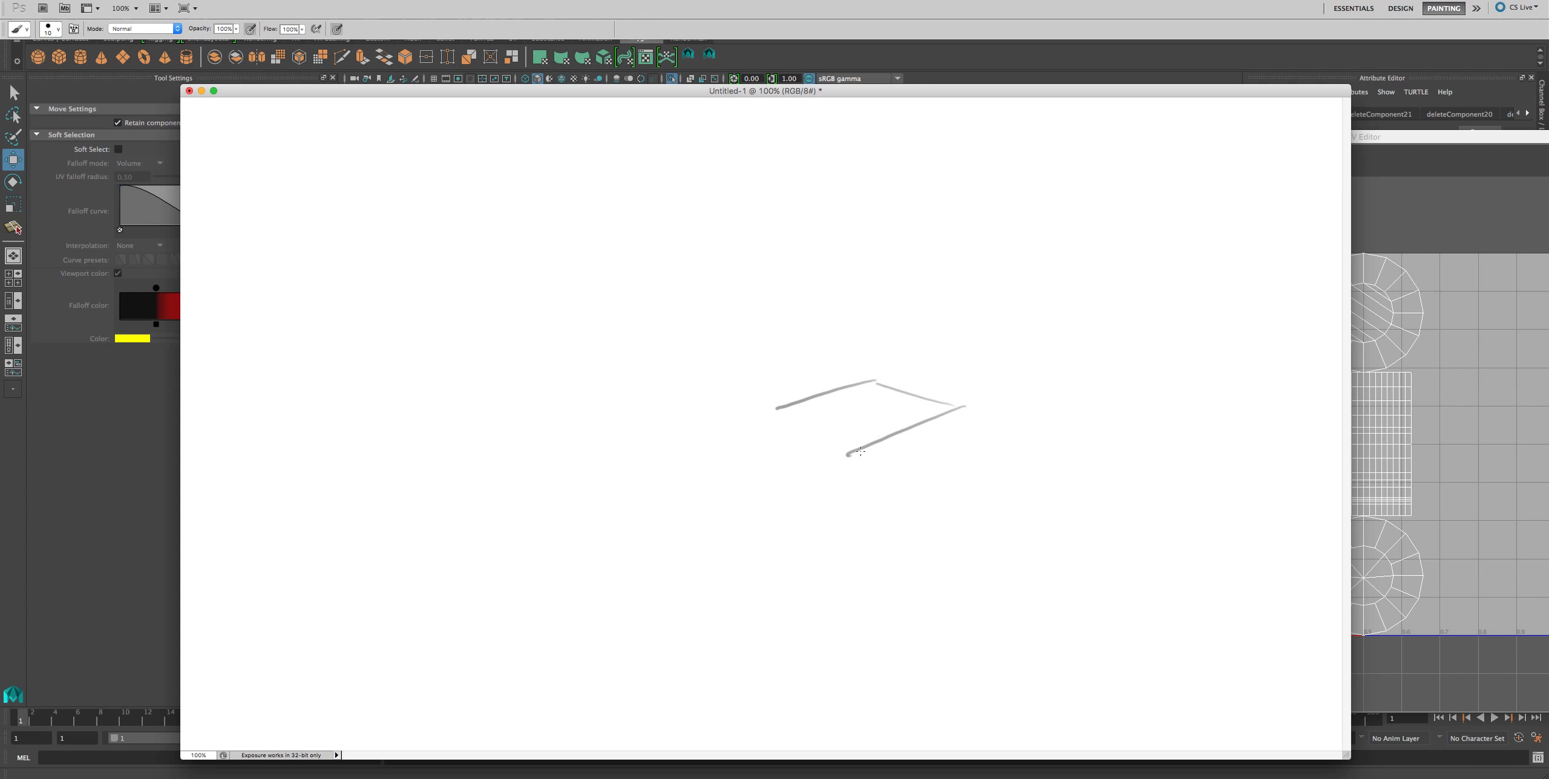
left_click_drag(861, 451, 768, 399)
left_click_drag(855, 455, 850, 510)
mouse_move(775, 401)
left_mouse_down()
mouse_move(773, 479)
mouse_move(884, 545)
left_mouse_up()
left_click_drag(748, 458, 817, 505)
left_click_drag(985, 469, 841, 518)
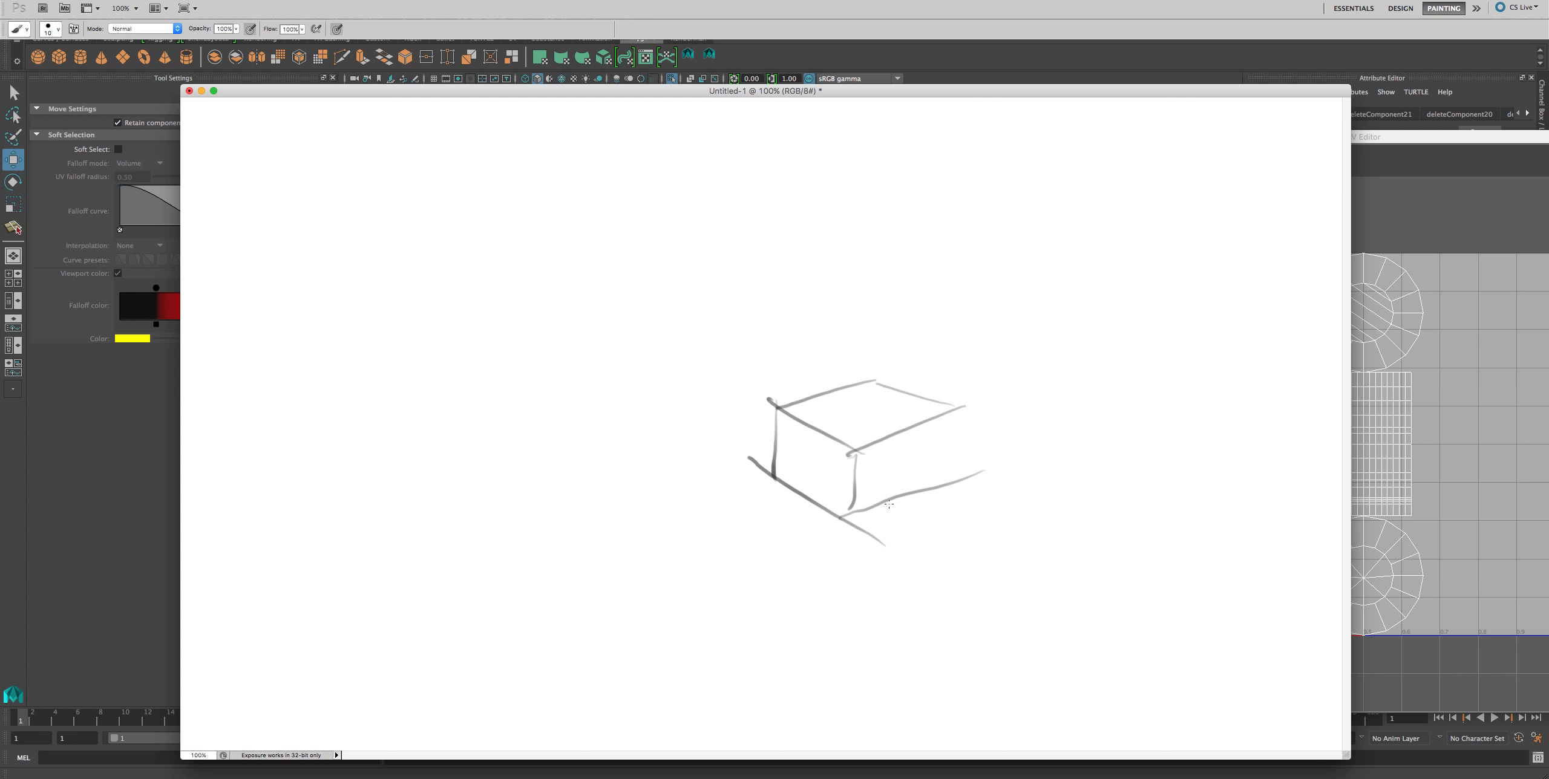
Complete the box sketch's far side edge, shade its two visible sides, and add hidden interior edges and dots marking the faces.
mouse_move(963, 407)
left_mouse_down()
mouse_move(950, 477)
mouse_move(831, 536)
mouse_move(936, 487)
mouse_move(857, 500)
mouse_move(824, 478)
mouse_move(799, 484)
mouse_move(786, 448)
mouse_move(847, 512)
mouse_move(830, 462)
left_mouse_up()
left_click_drag(944, 446, 850, 463)
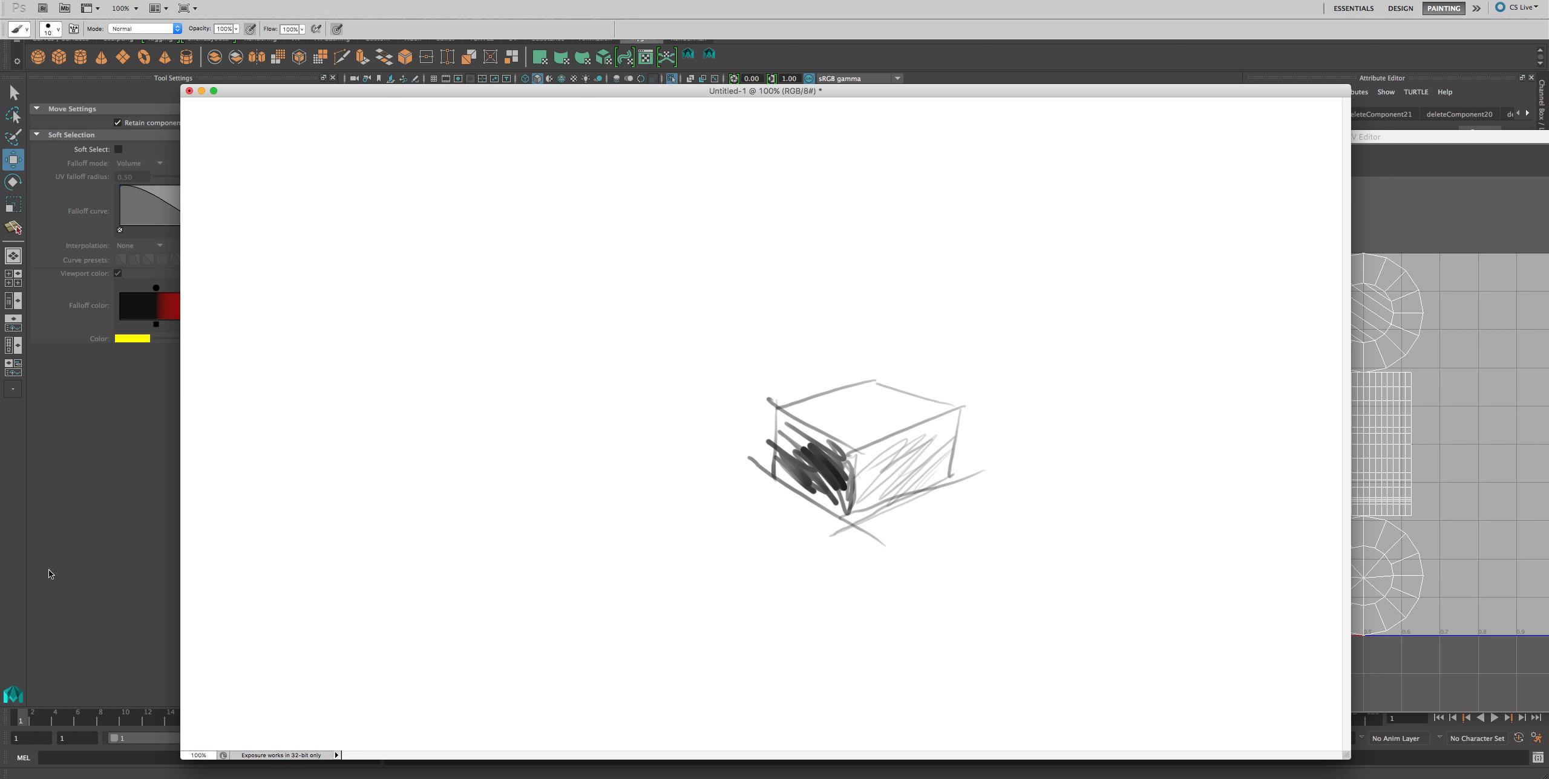
mouse_move(834, 448)
left_mouse_down()
mouse_move(756, 422)
mouse_move(772, 436)
left_mouse_up()
mouse_move(956, 404)
left_mouse_down()
mouse_move(887, 373)
mouse_move(805, 397)
left_mouse_up()
left_click_drag(884, 367, 869, 428)
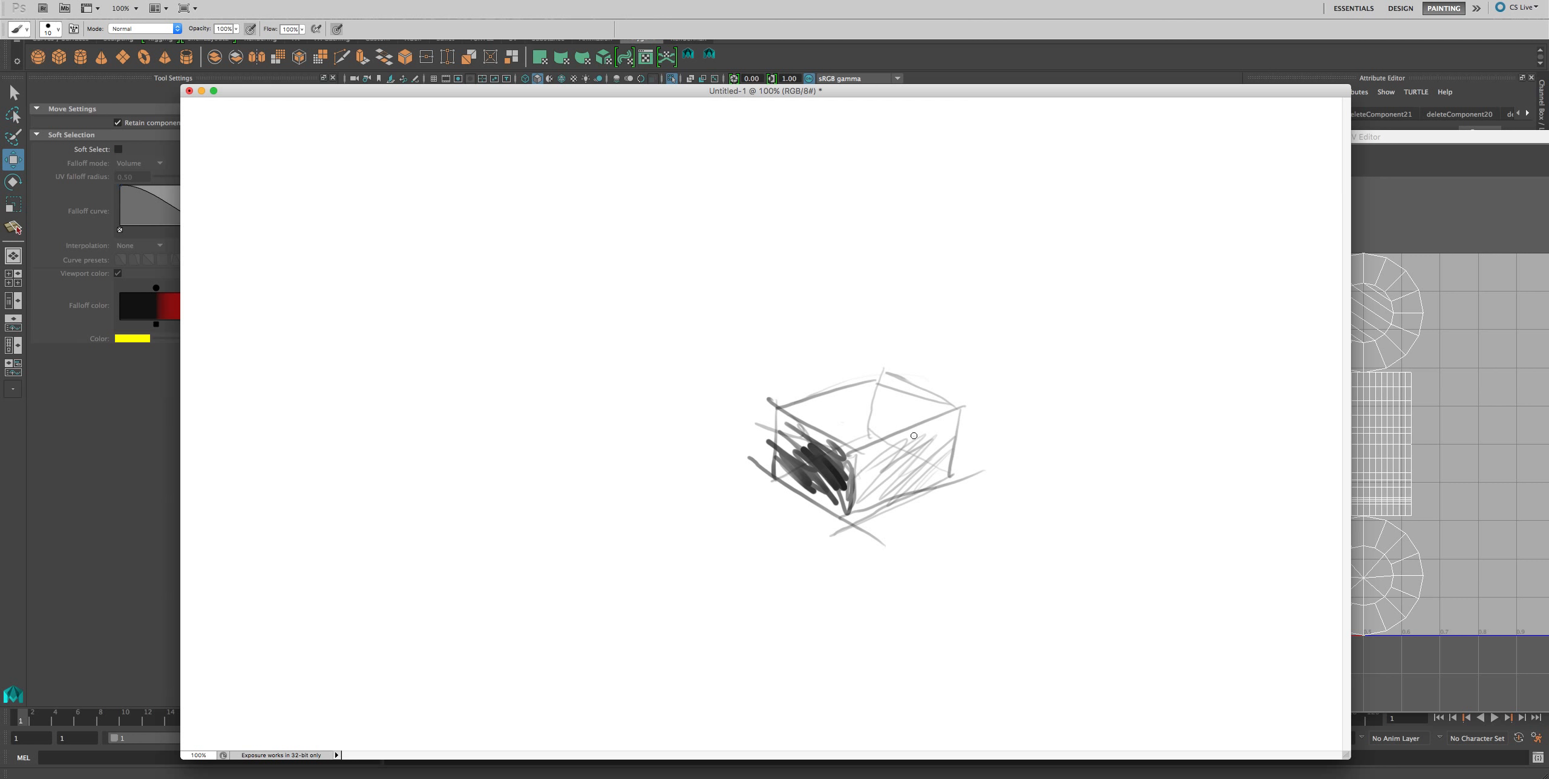
left_click_drag(894, 398, 894, 404)
left_click(882, 477)
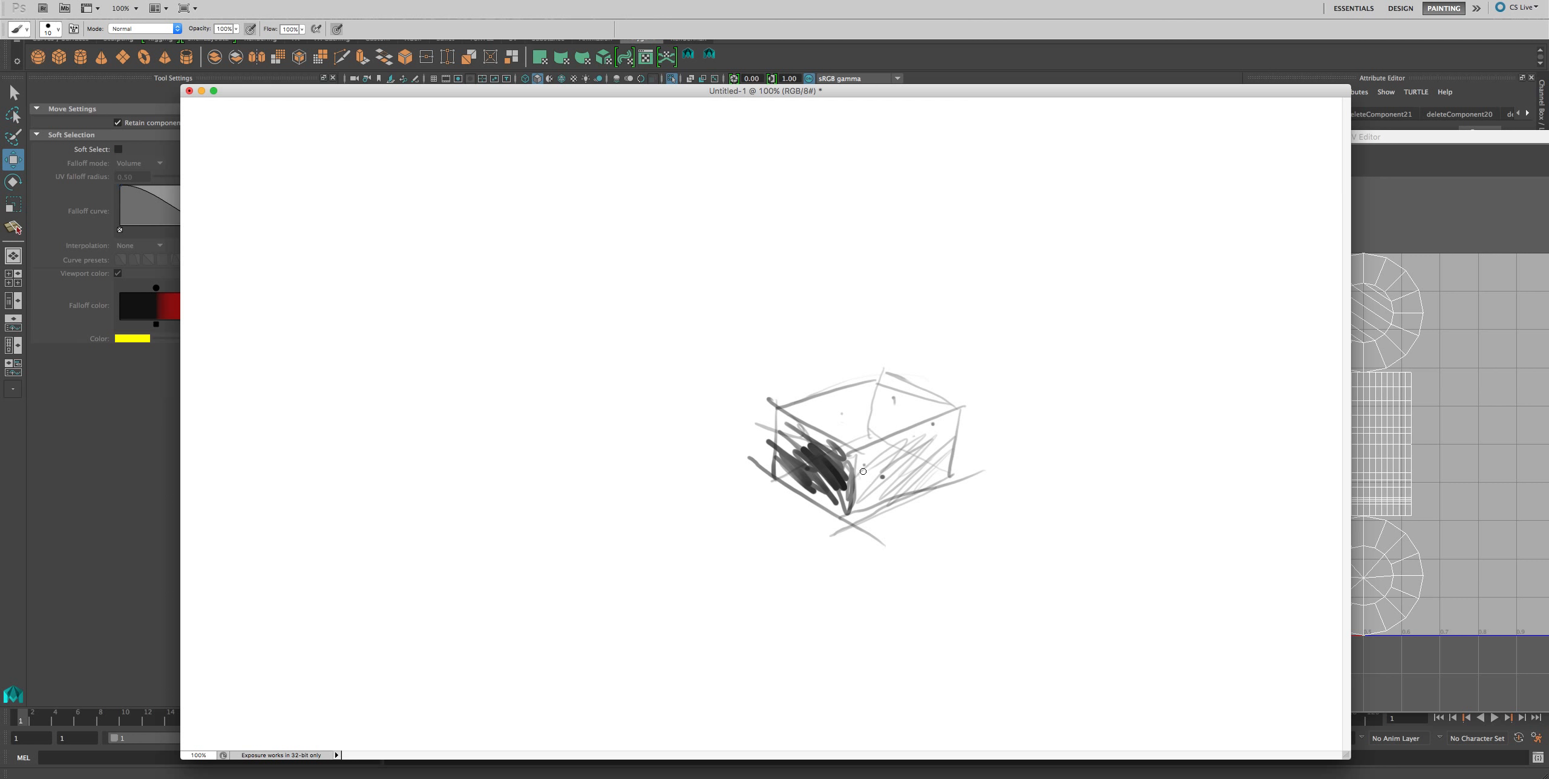
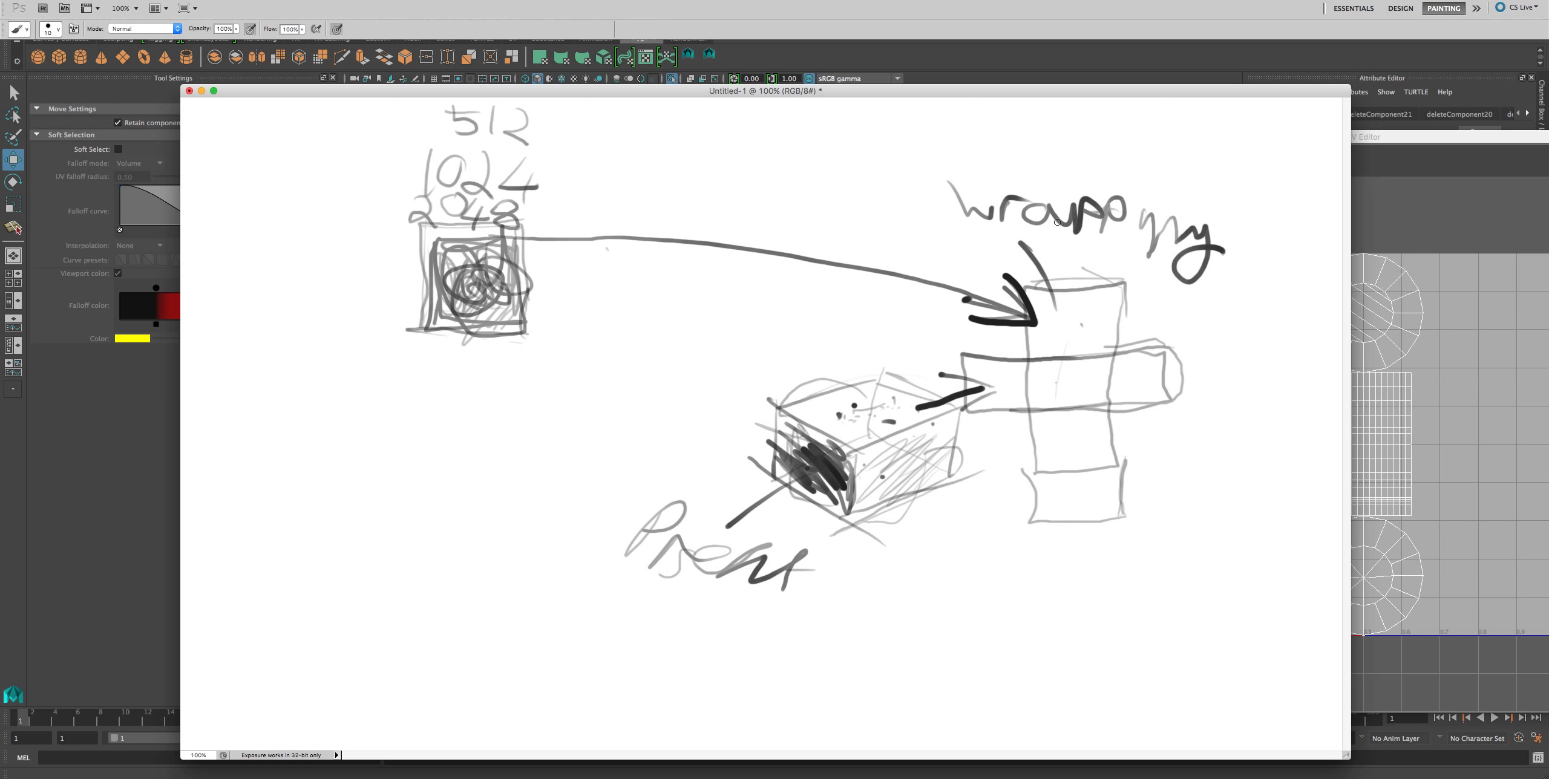
Create a new white 1920 × 1080 pixel RGB document in Photoshop with the HDTV 1080p/29.97 size.
key("super+Tab")
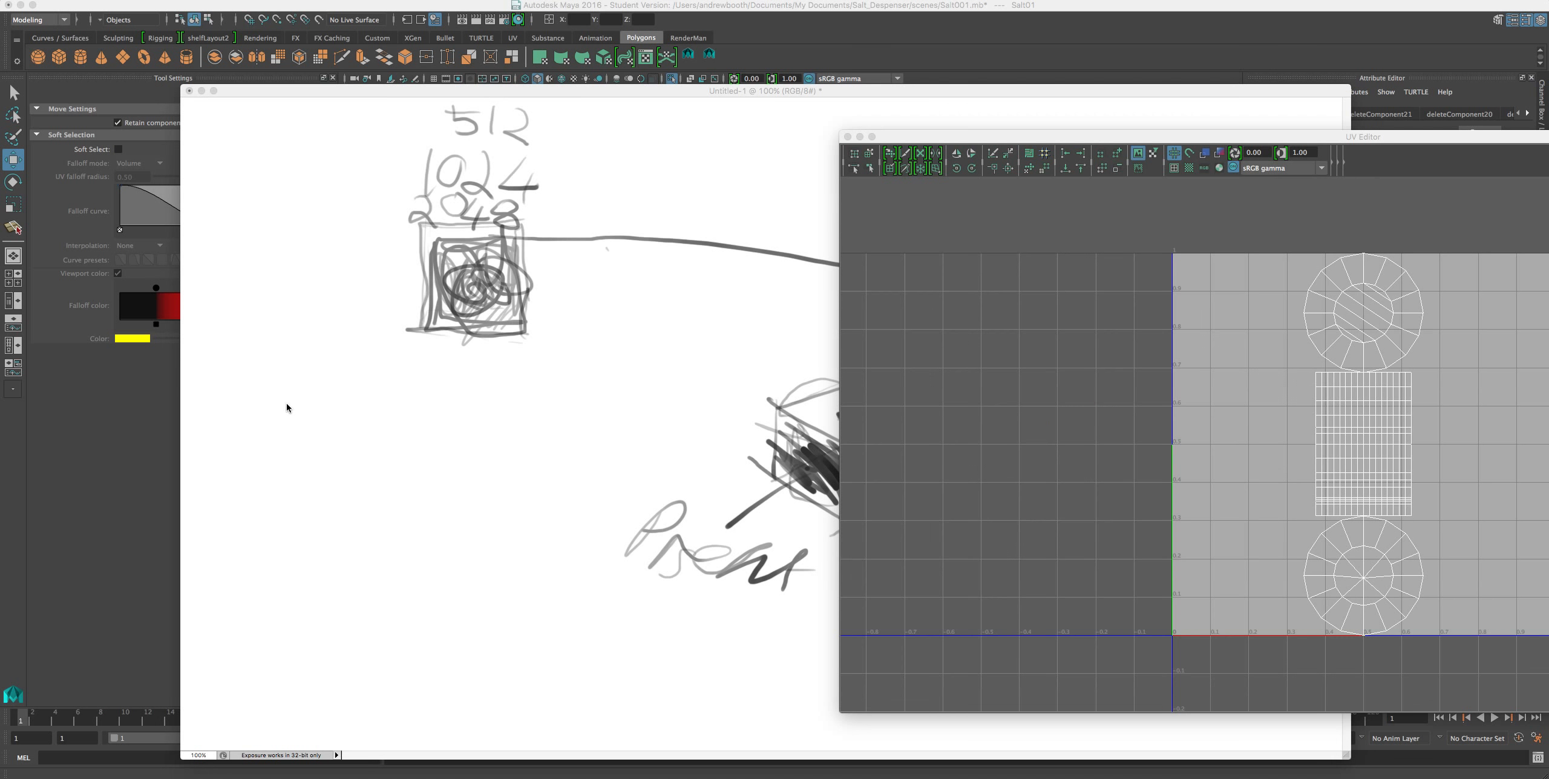
left_click(381, 418)
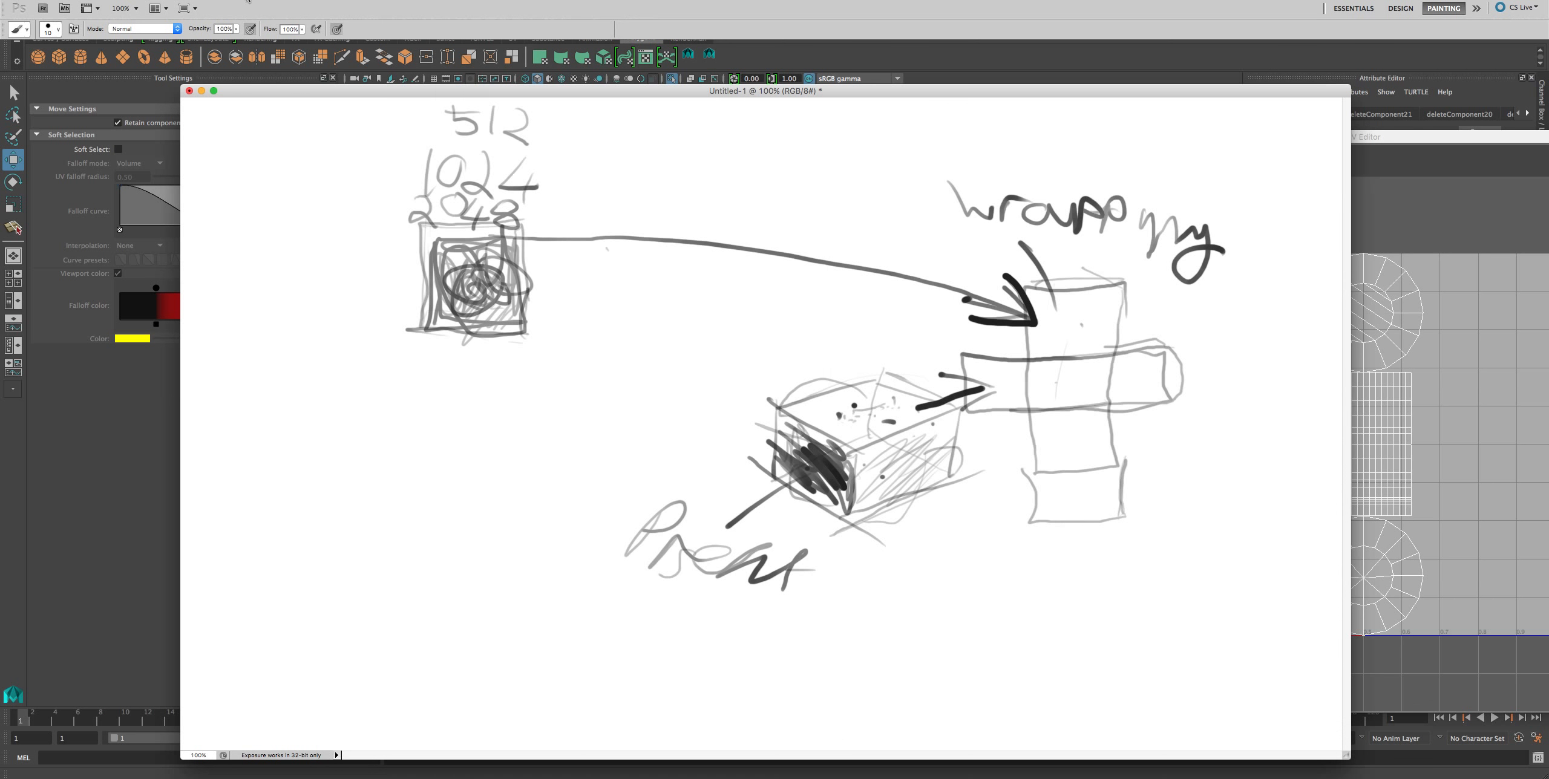
left_click(117, 0)
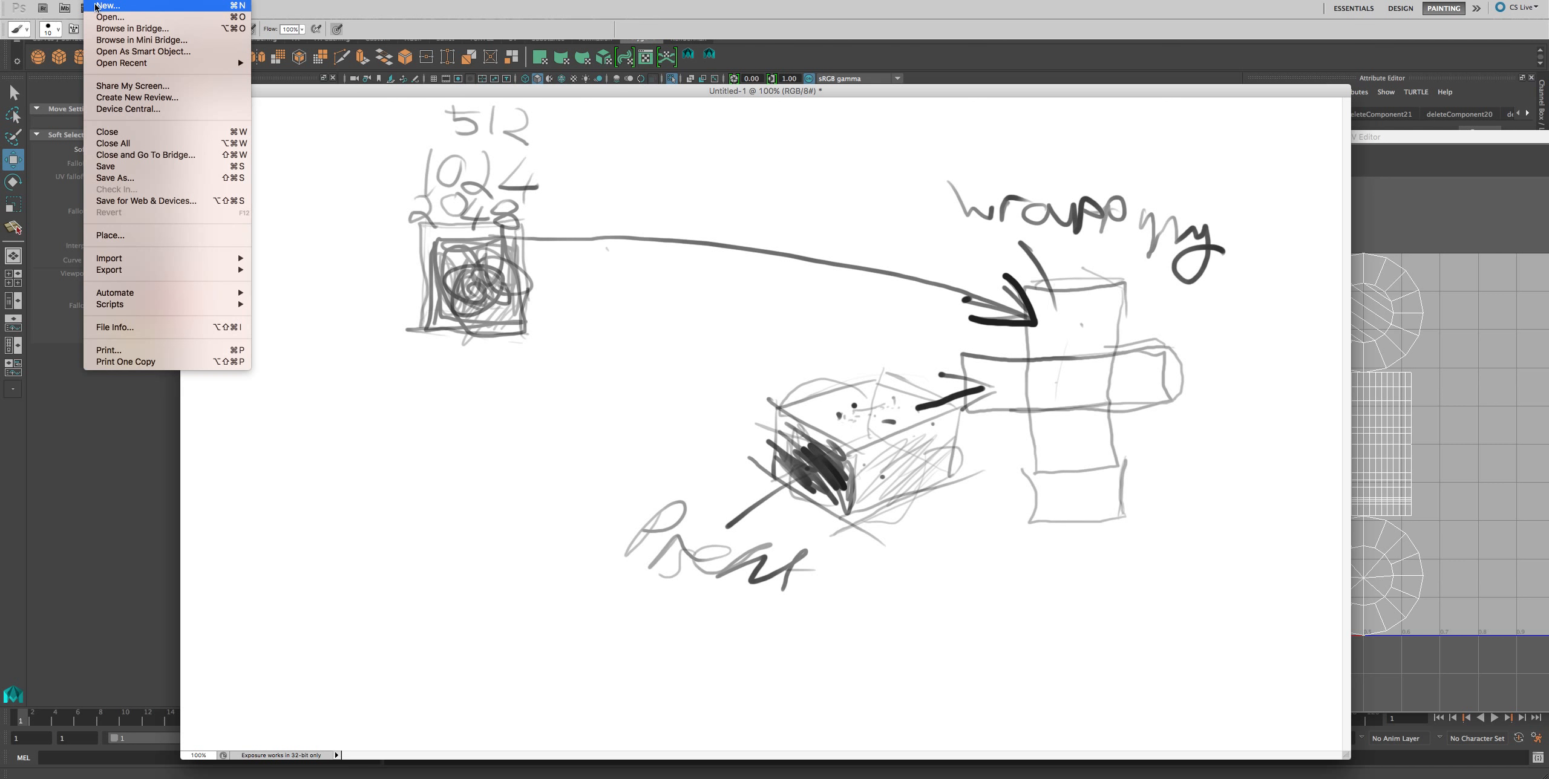
left_click(138, 7)
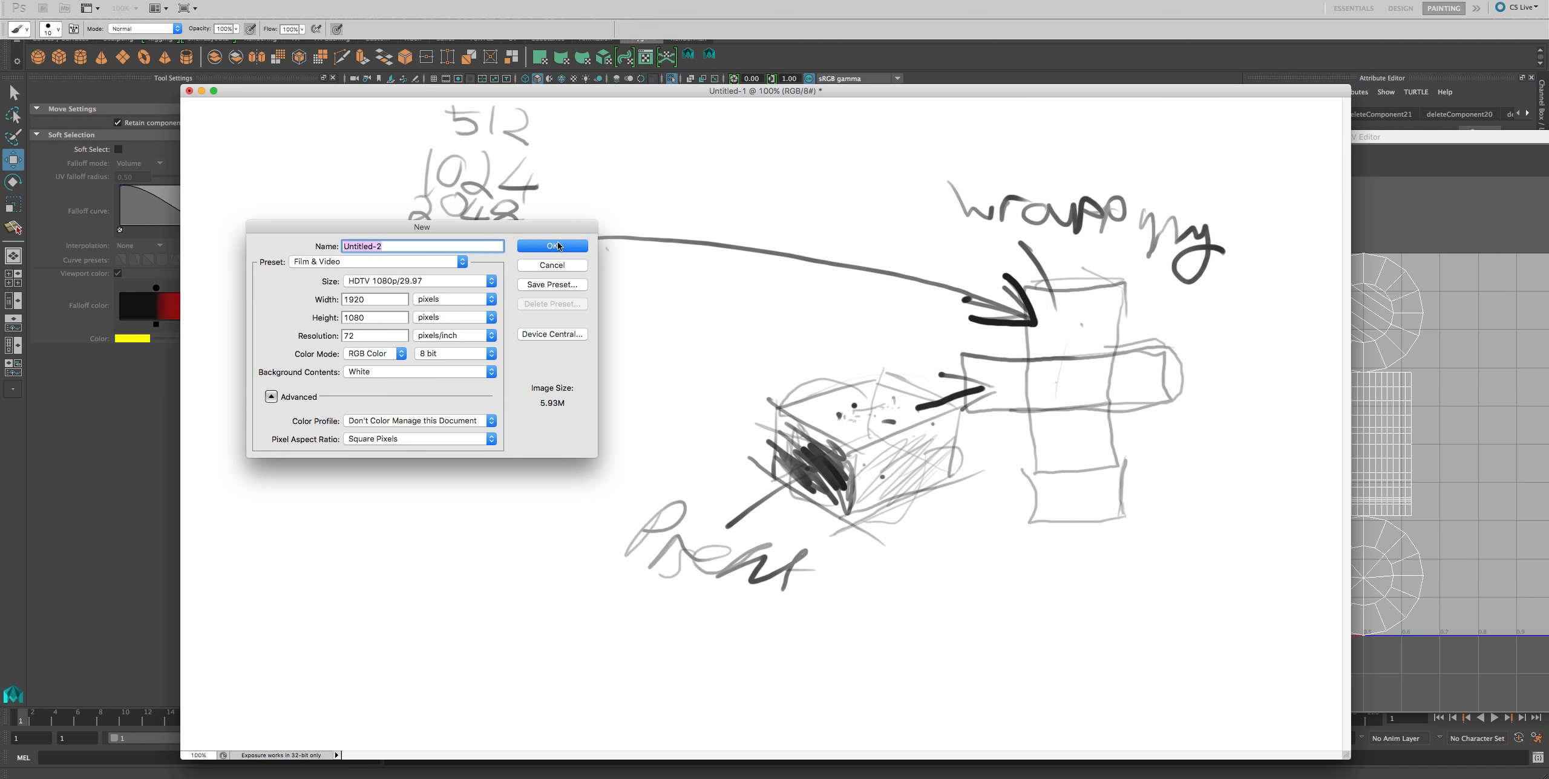
left_click(558, 248)
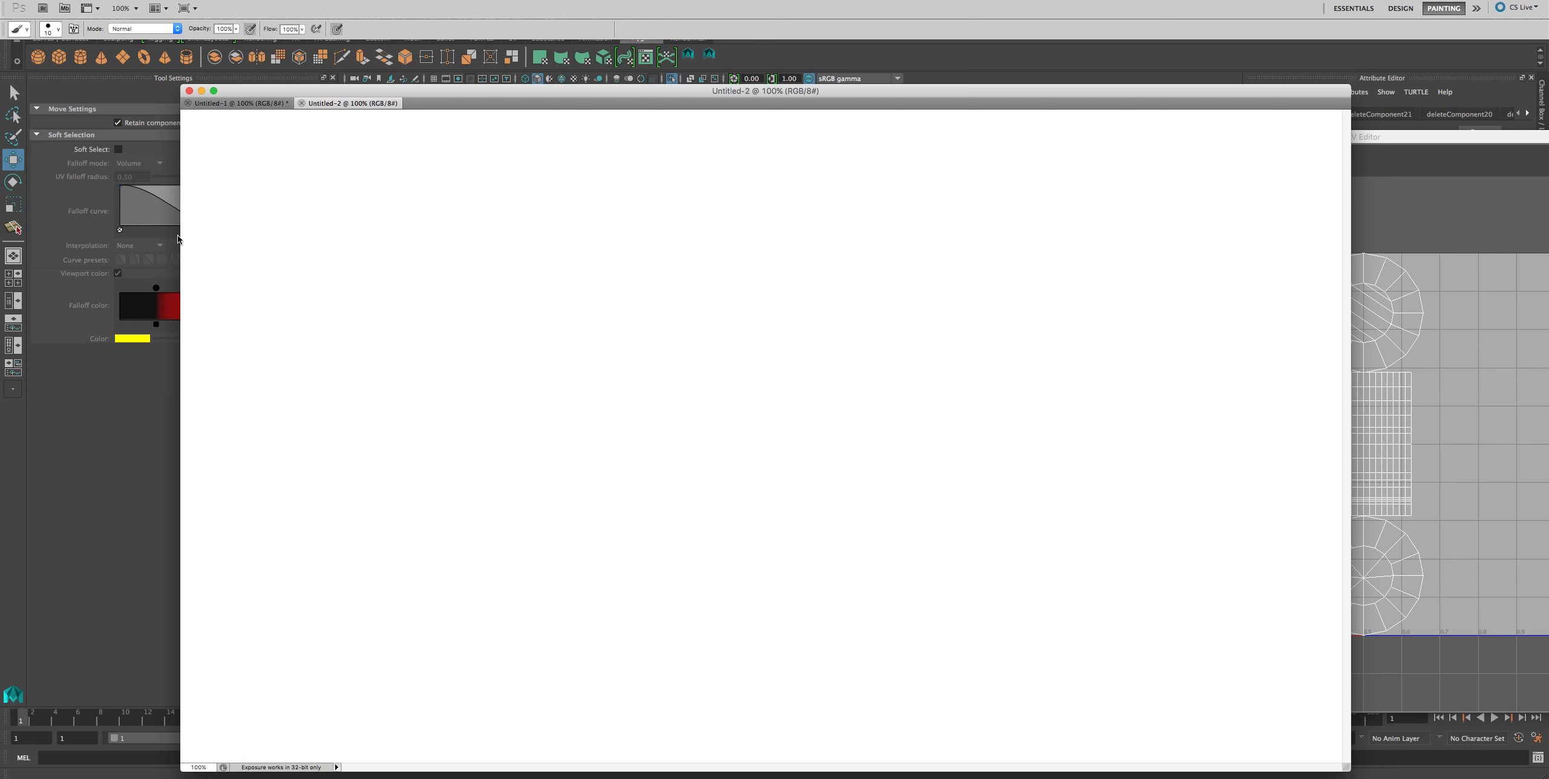
Switch back to Maya, then reposition and narrow the UV Editor window so the entire dispenser stays visible beside it.
left_click(144, 484)
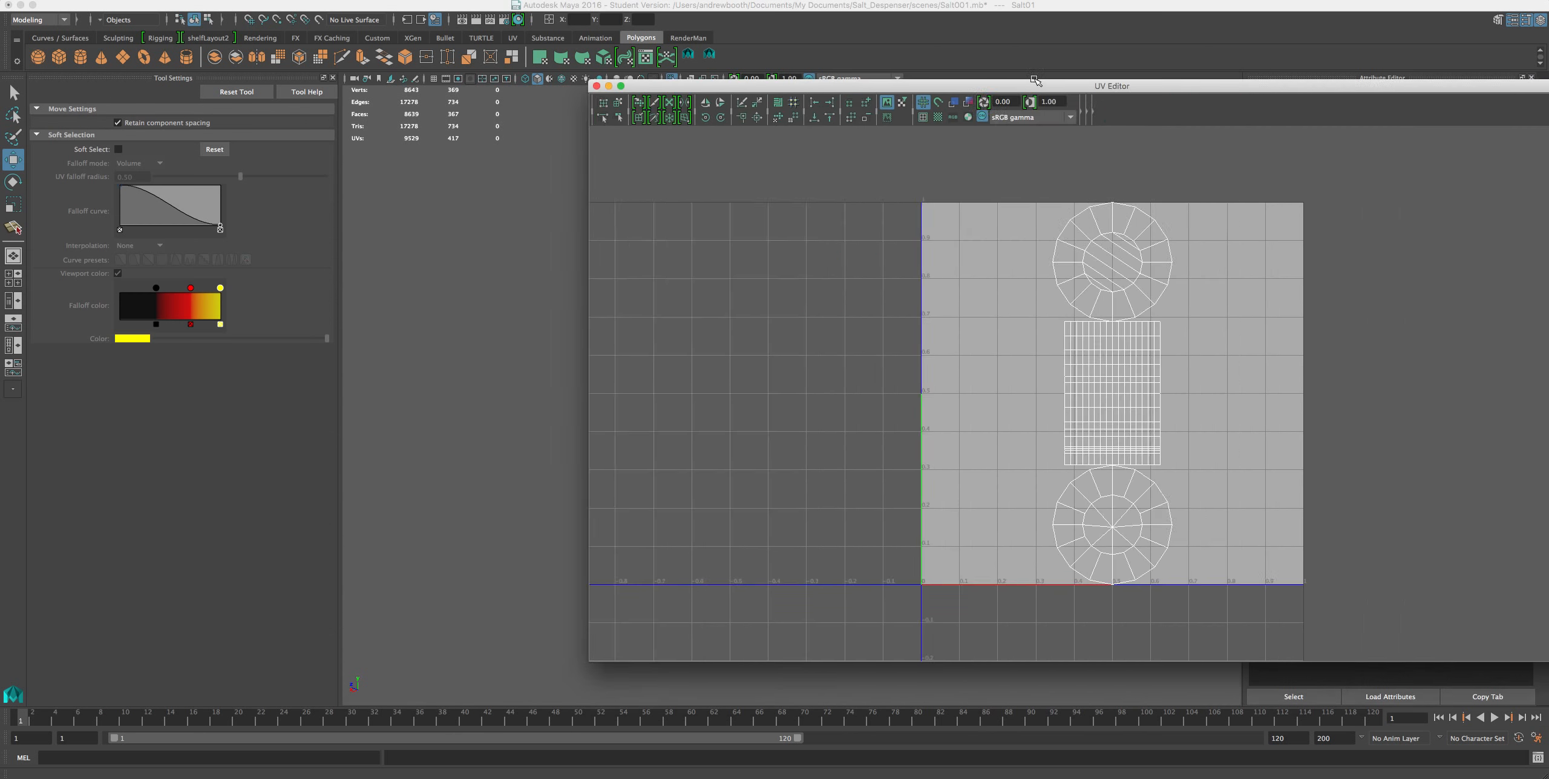
left_click_drag(980, 87, 1076, 44)
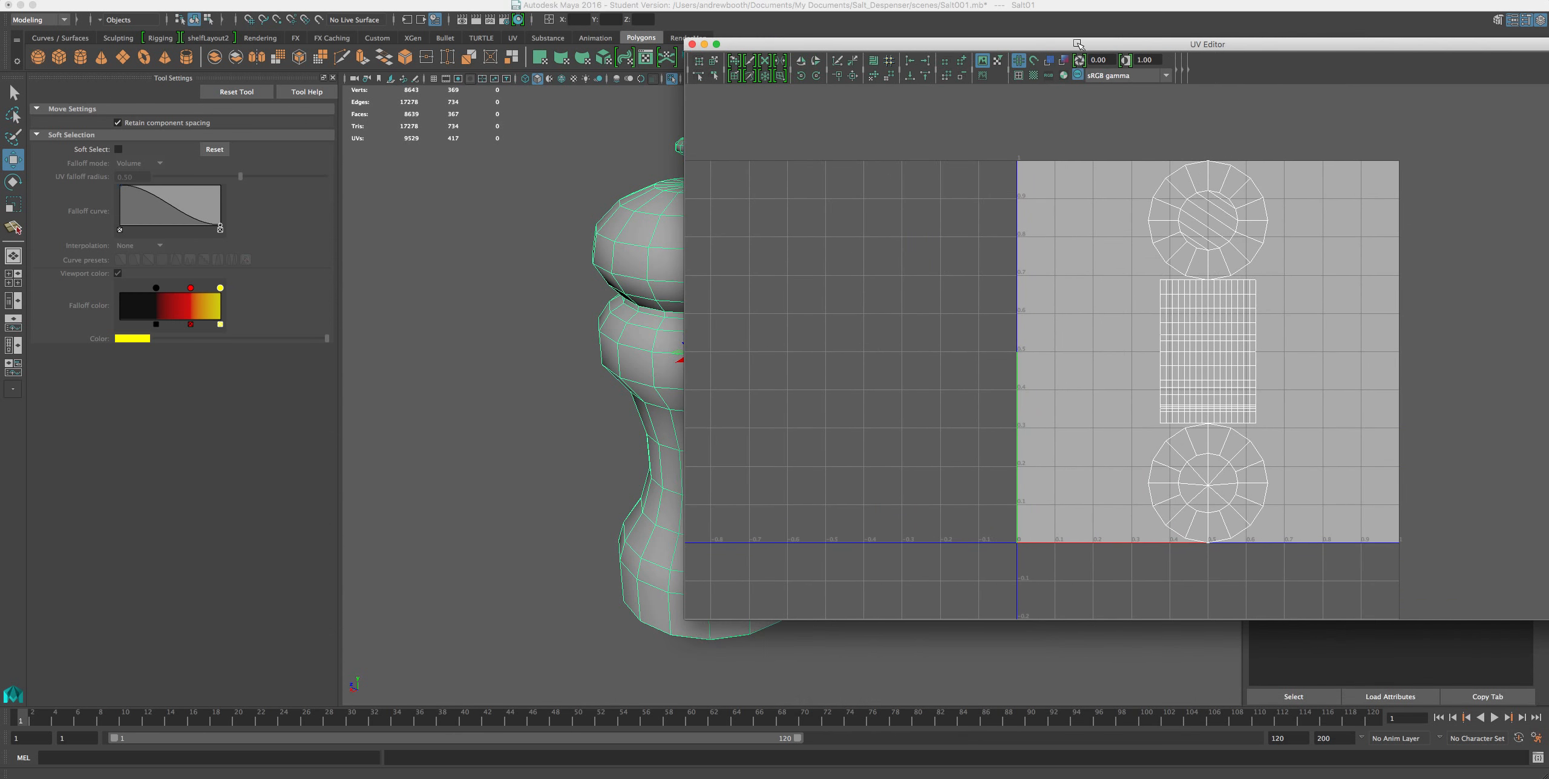
left_click_drag(684, 207, 954, 207)
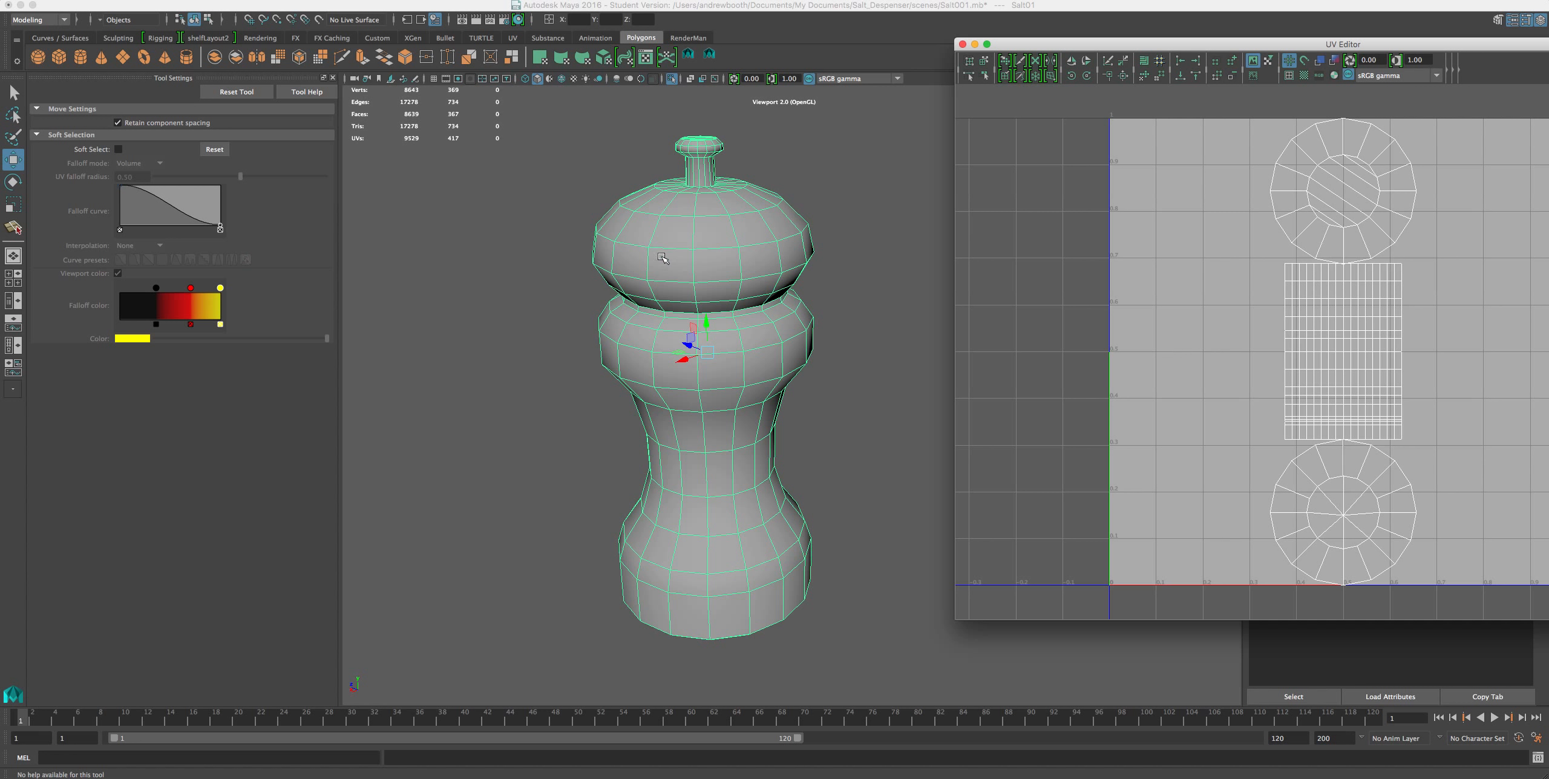
left_click_drag(673, 218, 682, 234)
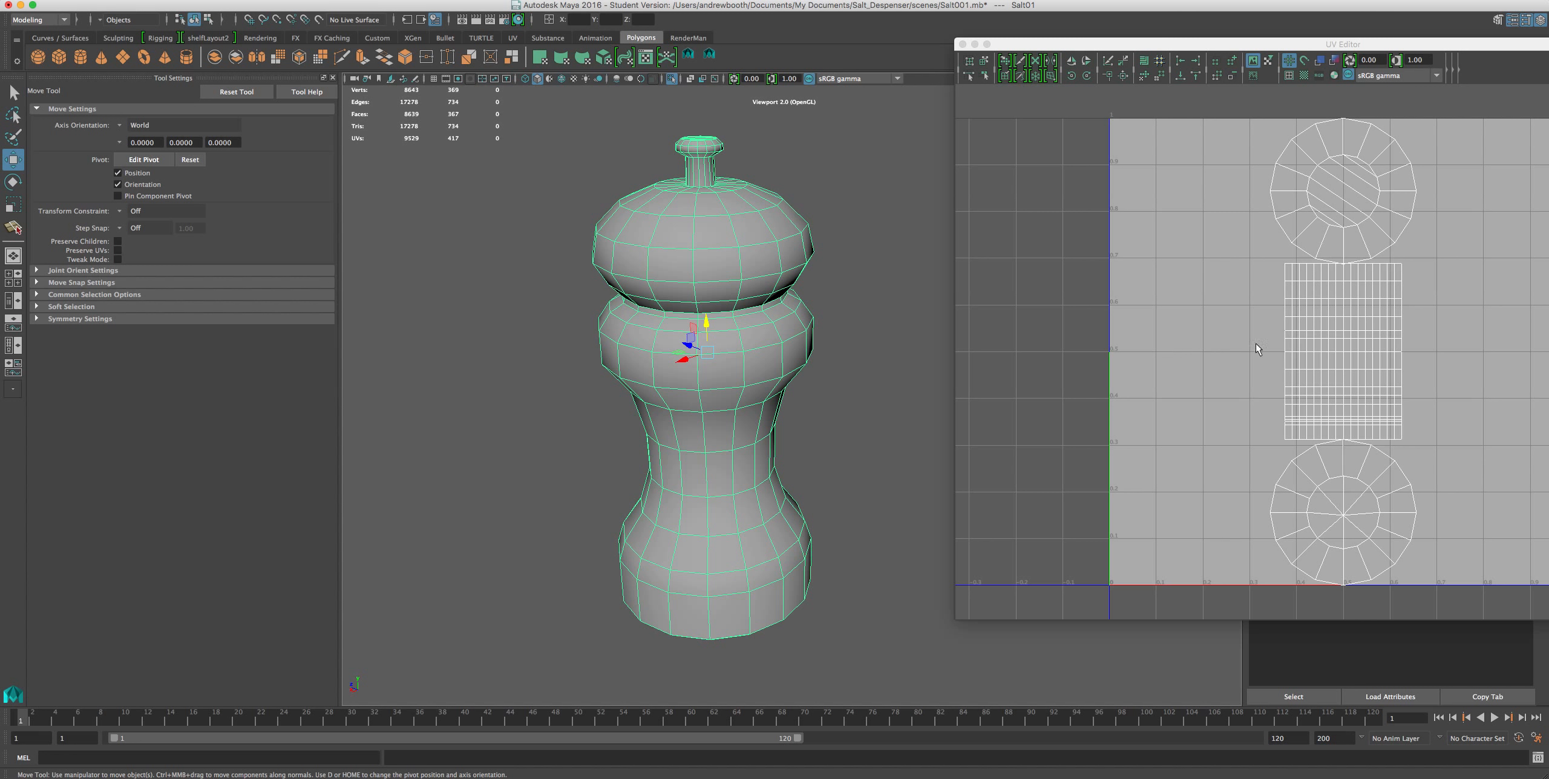
left_click(1339, 292)
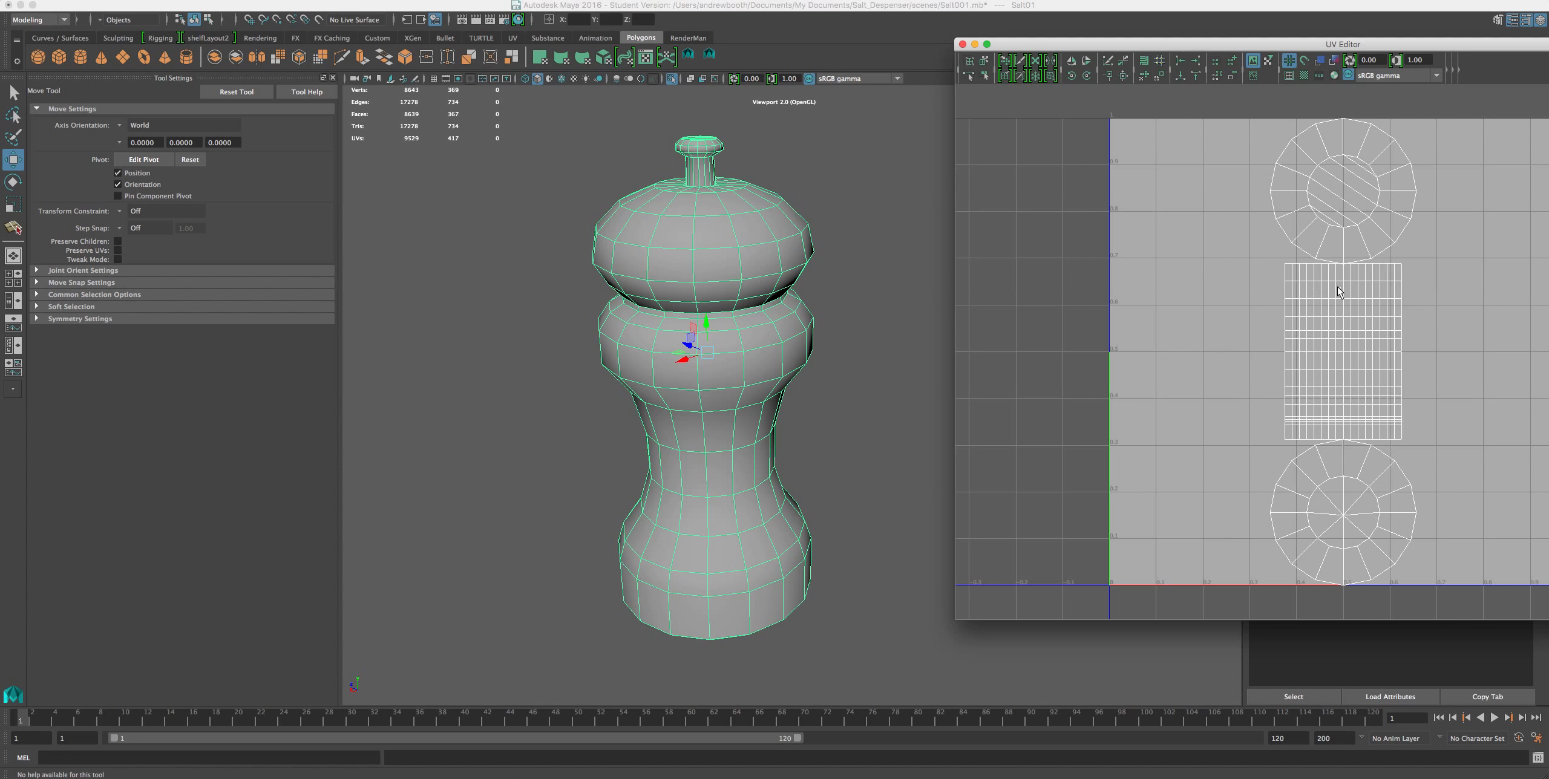
key("w")
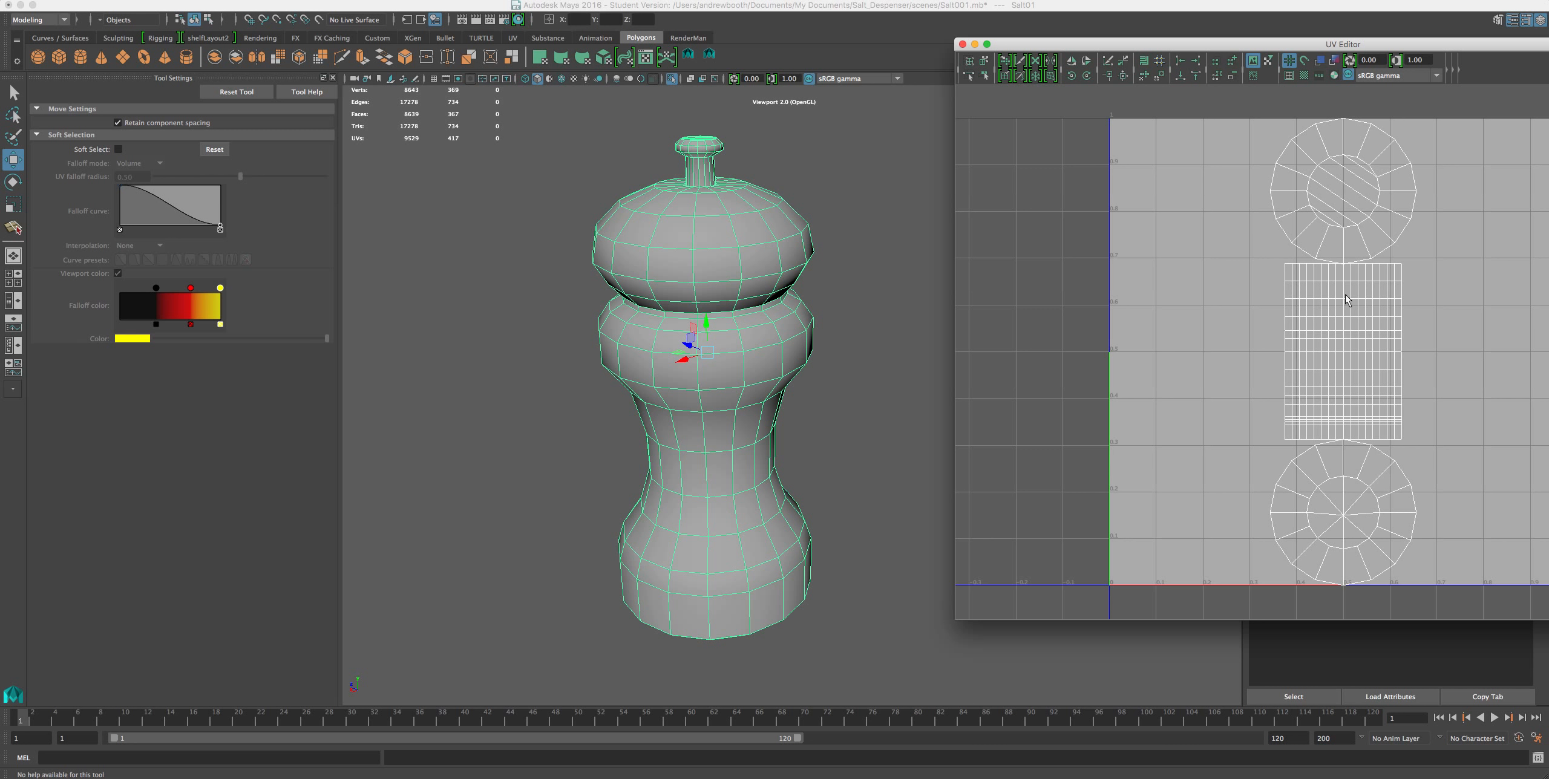
left_click(677, 204)
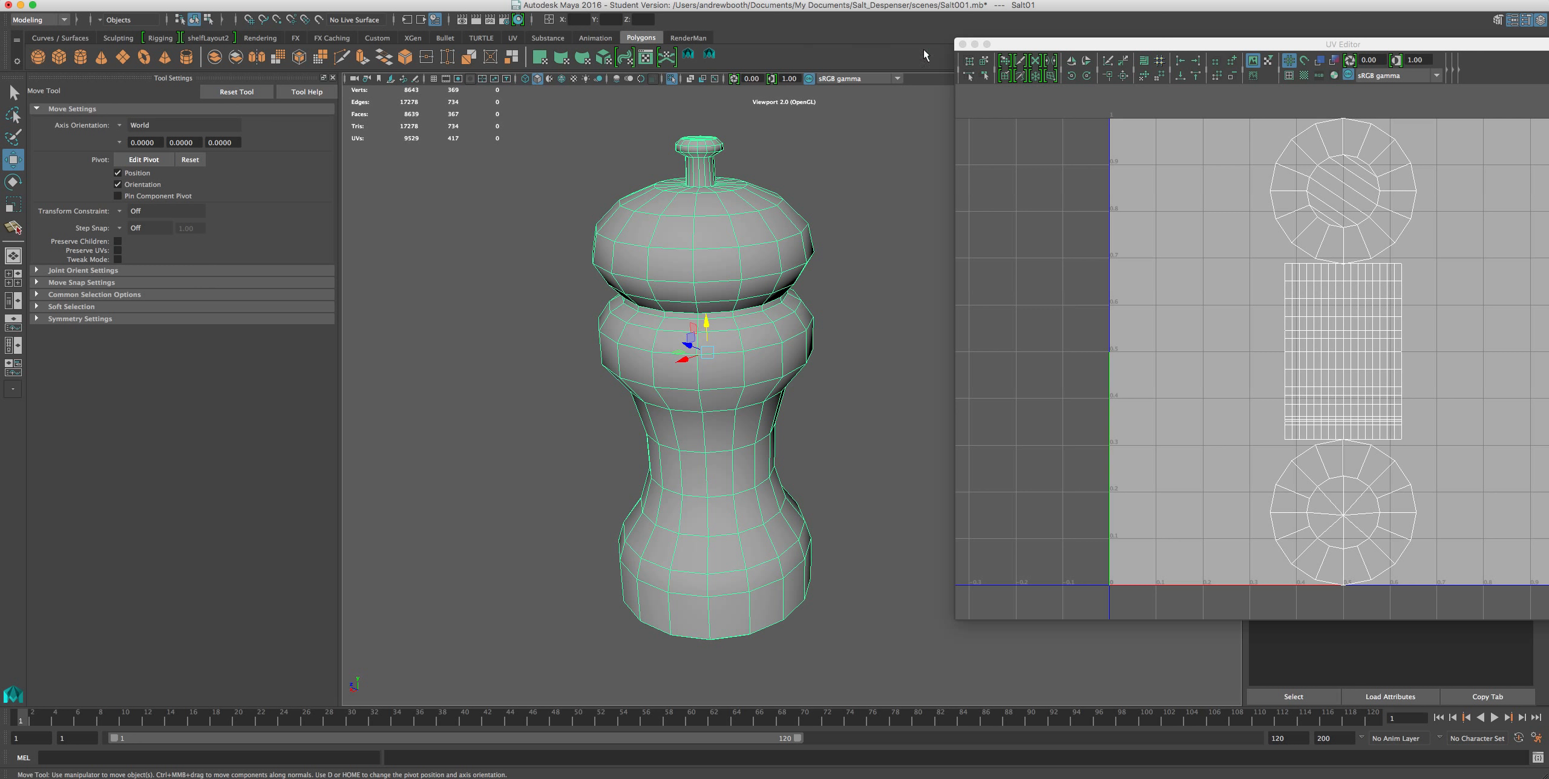
Display the UV checker texture on the dispenser and examine how its squares stretch across the cap and body.
left_click(1304, 75)
scroll(793, 207, "up", 5)
scroll(793, 208, "down", 6)
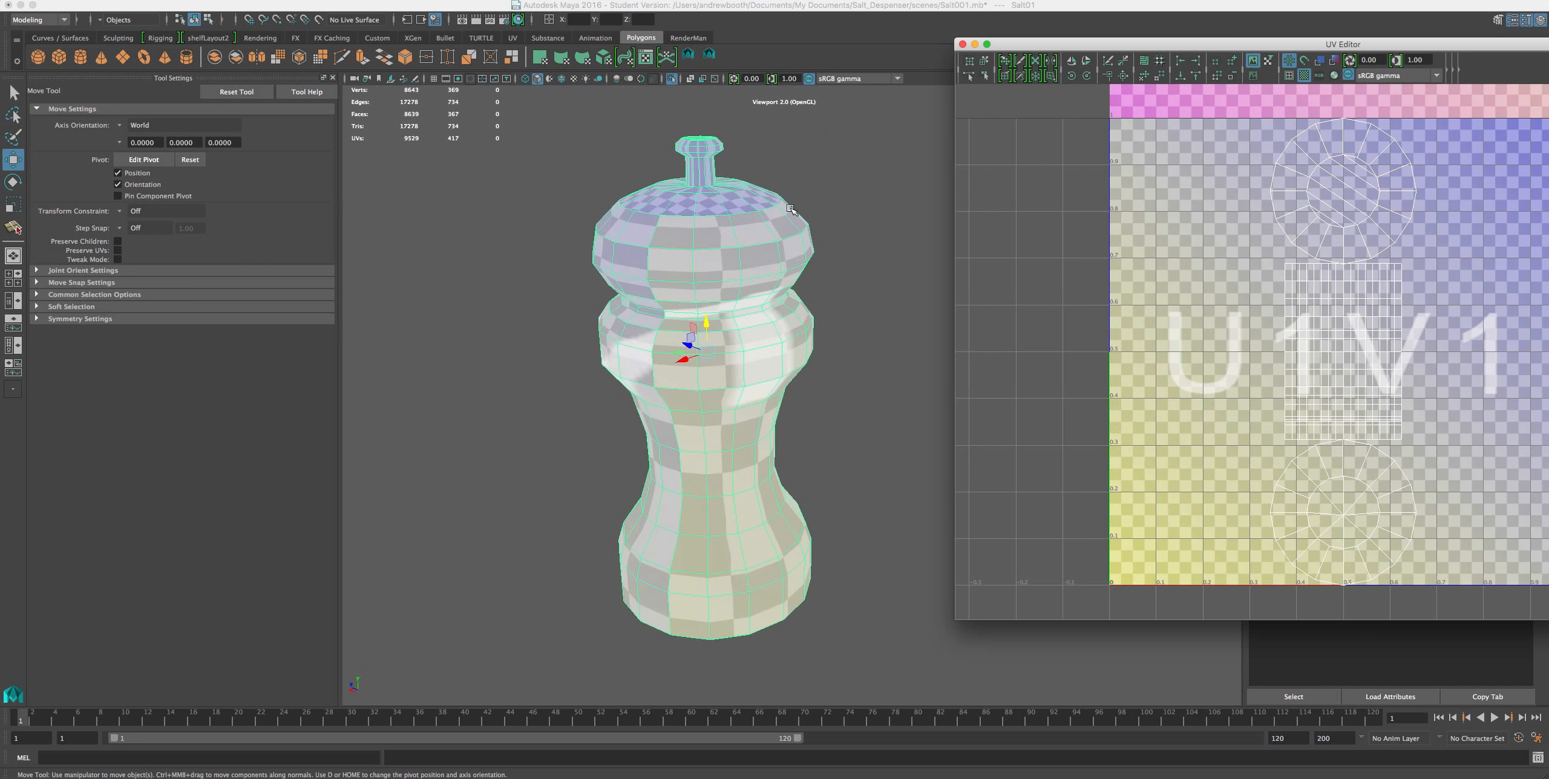
scroll(790, 210, "up", 4)
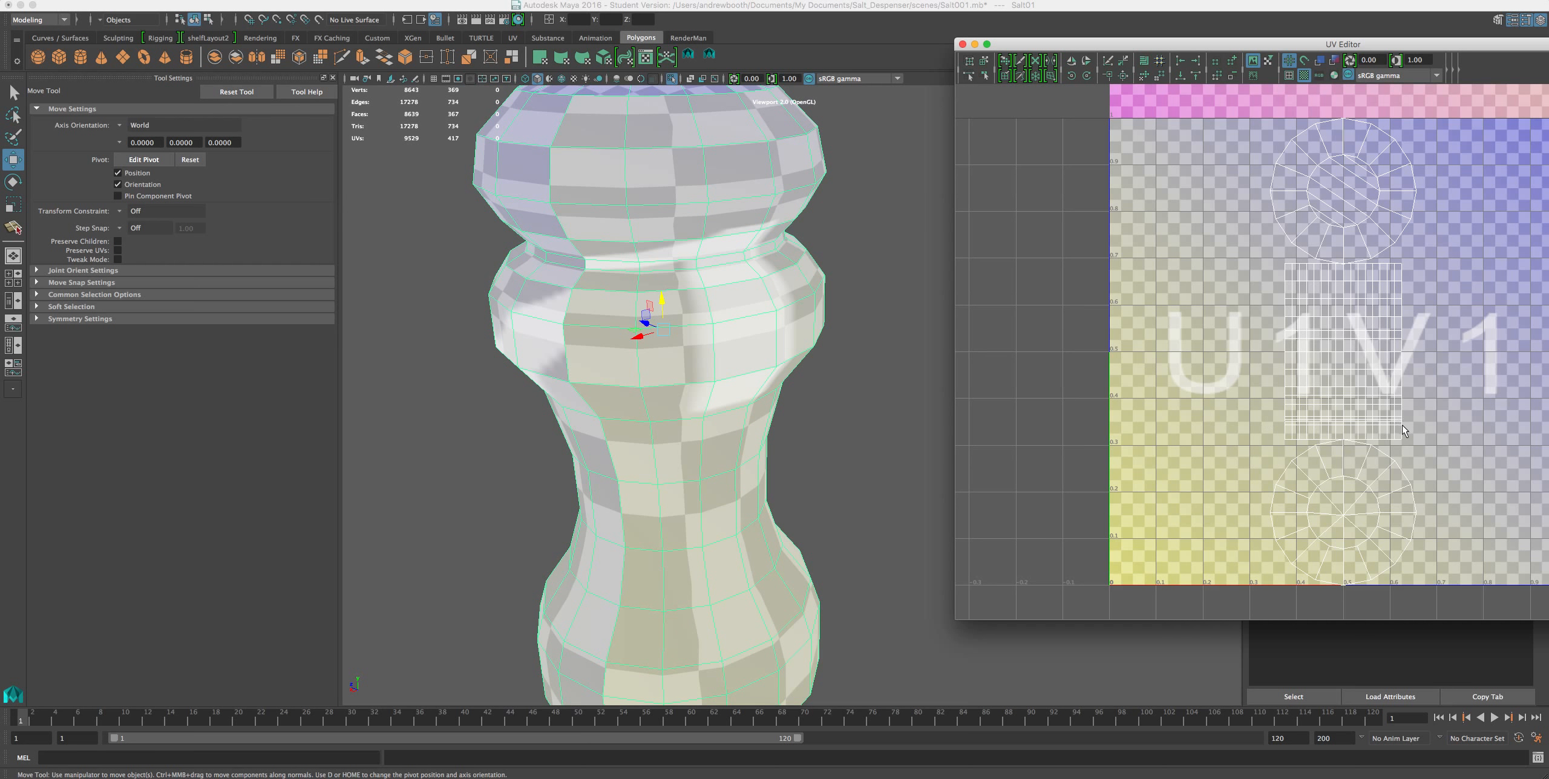
scroll(750, 363, "down", 5)
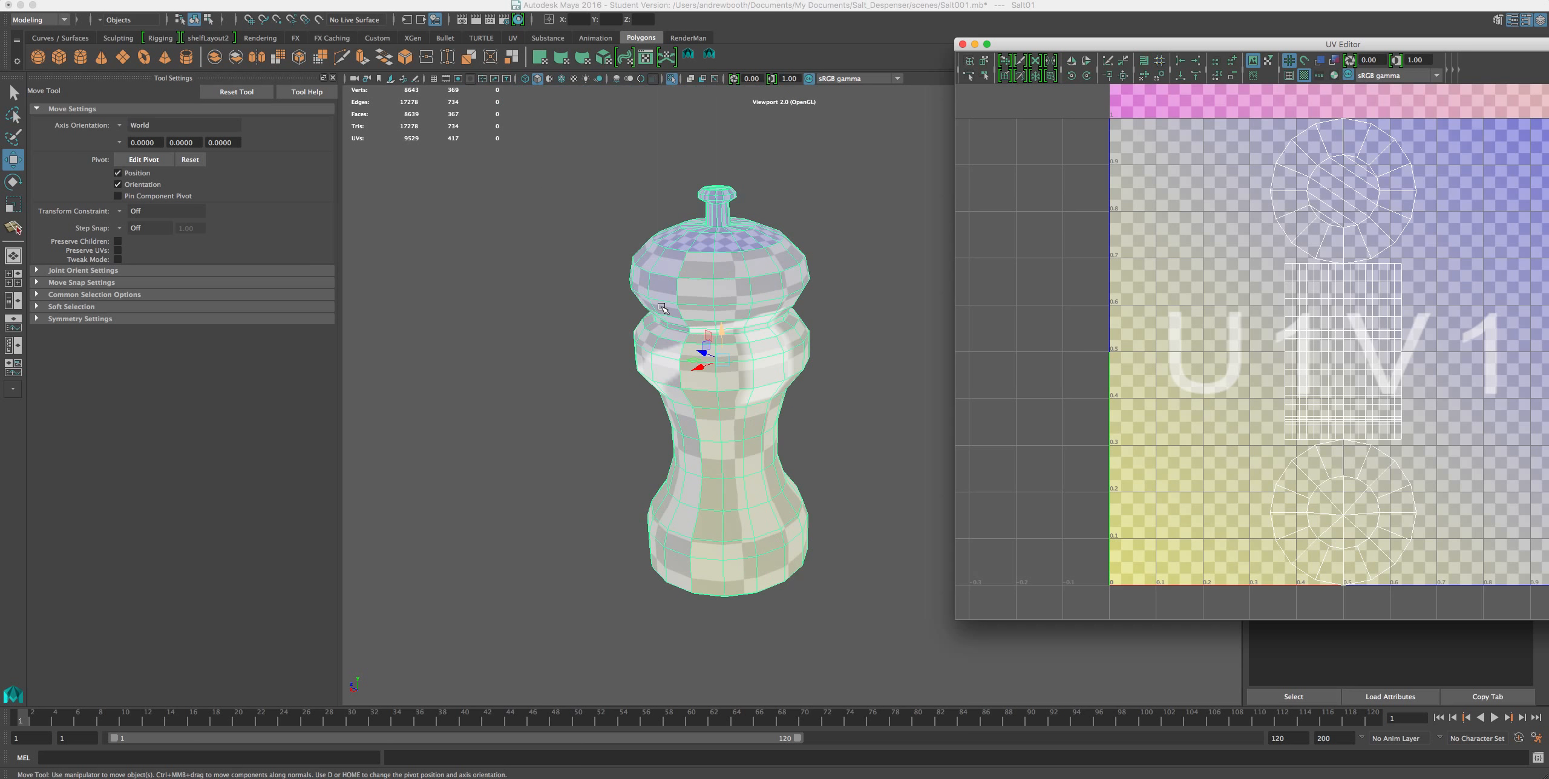
scroll(762, 354, "up", 3)
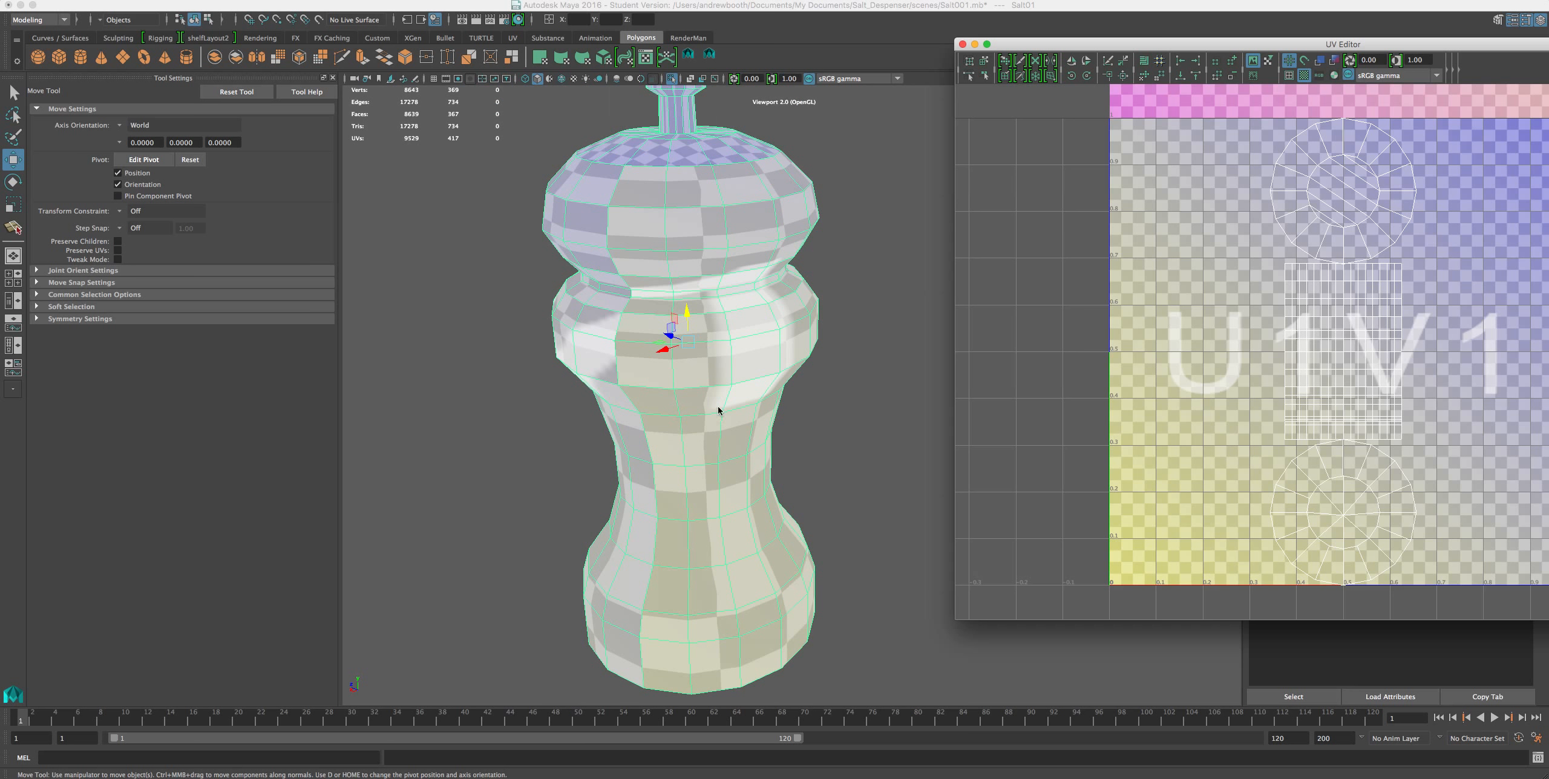
Examine the checker pattern's distortion on top of the cap, around the knob's base, and down the dispenser's body.
left_click_drag(713, 420, 706, 454, "alt")
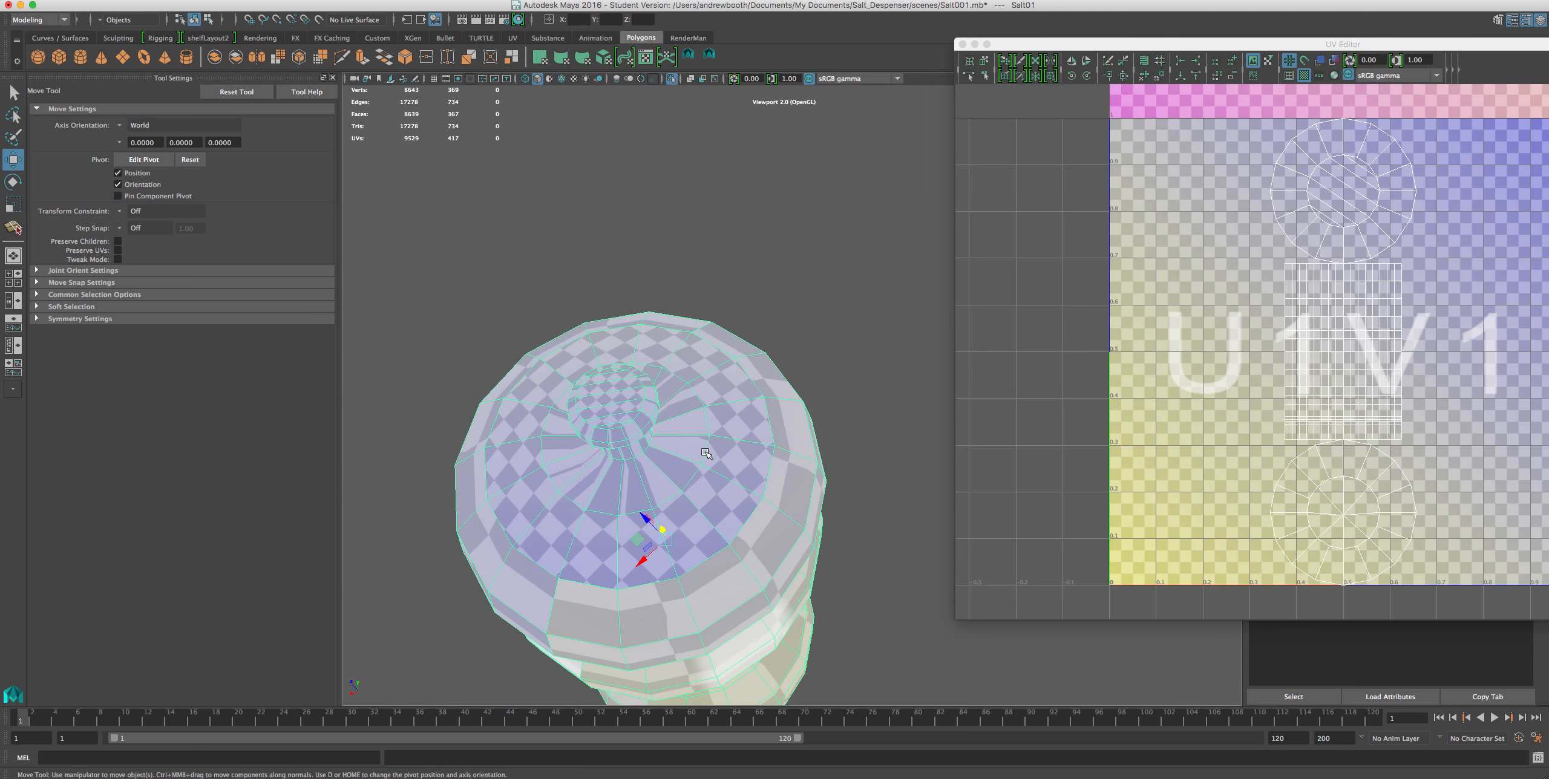
scroll(706, 454, "down", 3)
scroll(750, 426, "up", 2)
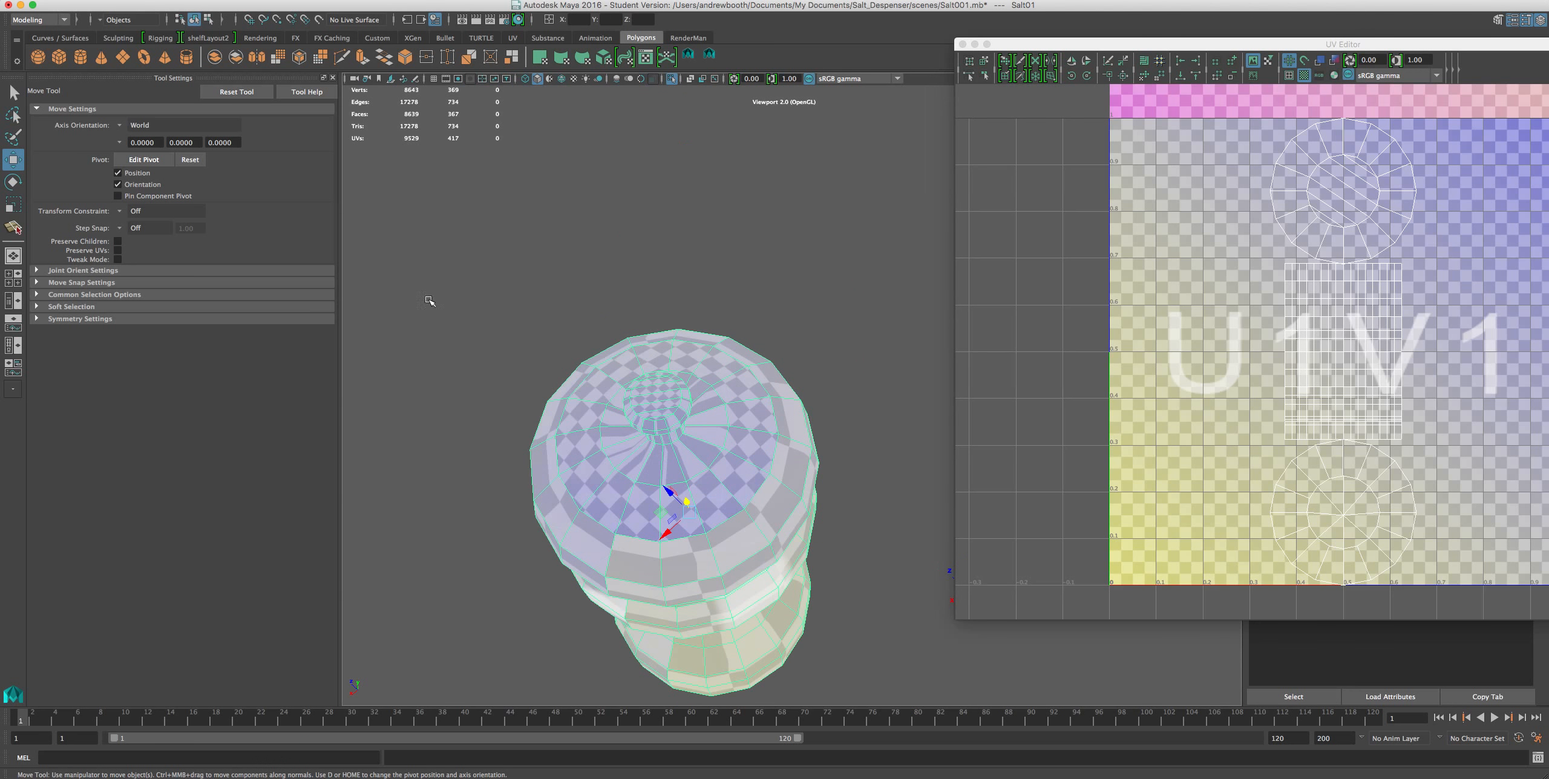
scroll(703, 526, "up", 4)
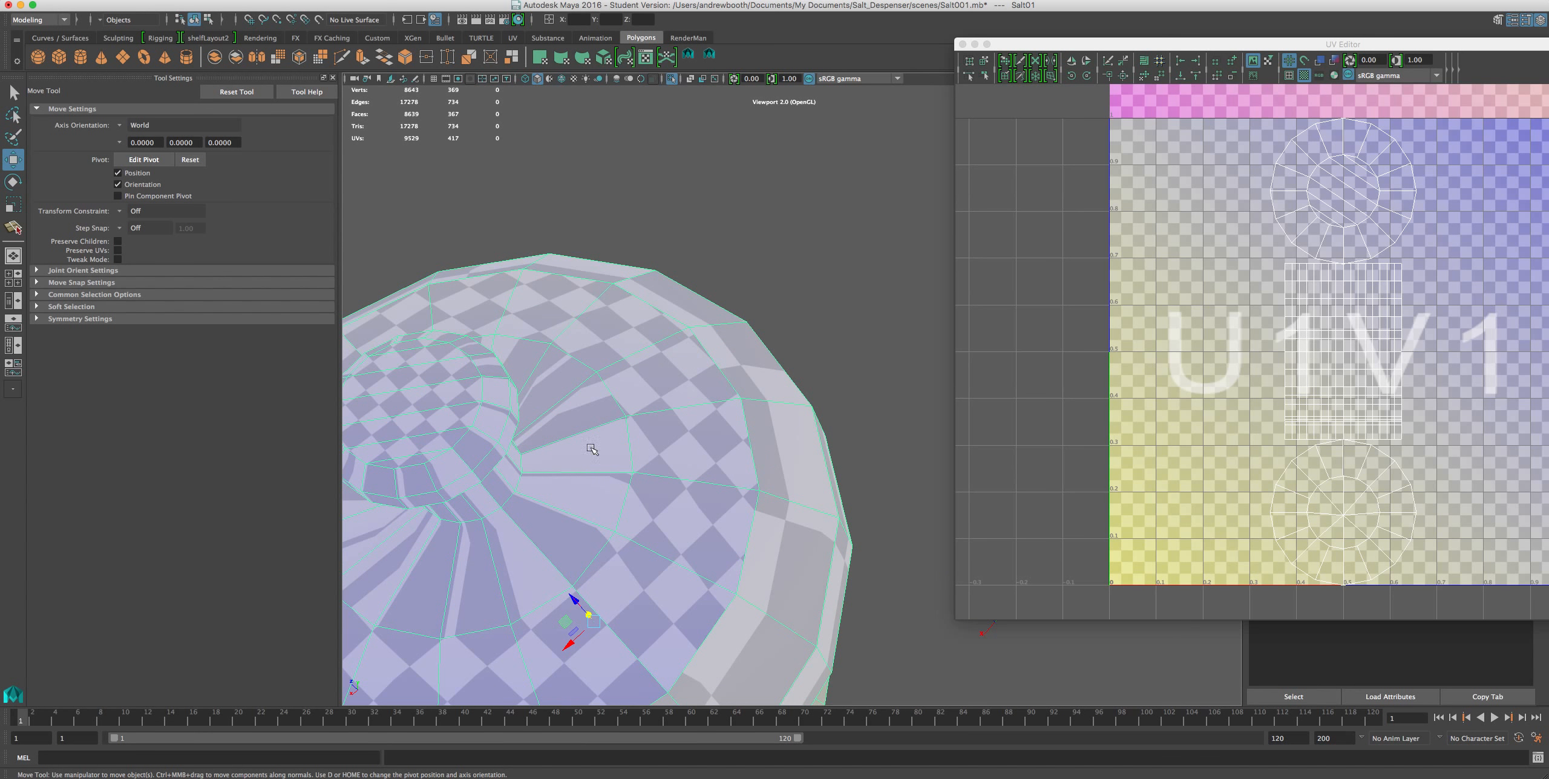
left_click_drag(636, 508, 650, 466, "alt")
middle_click_drag(650, 466, 718, 487, "alt")
scroll(723, 478, "down", 3)
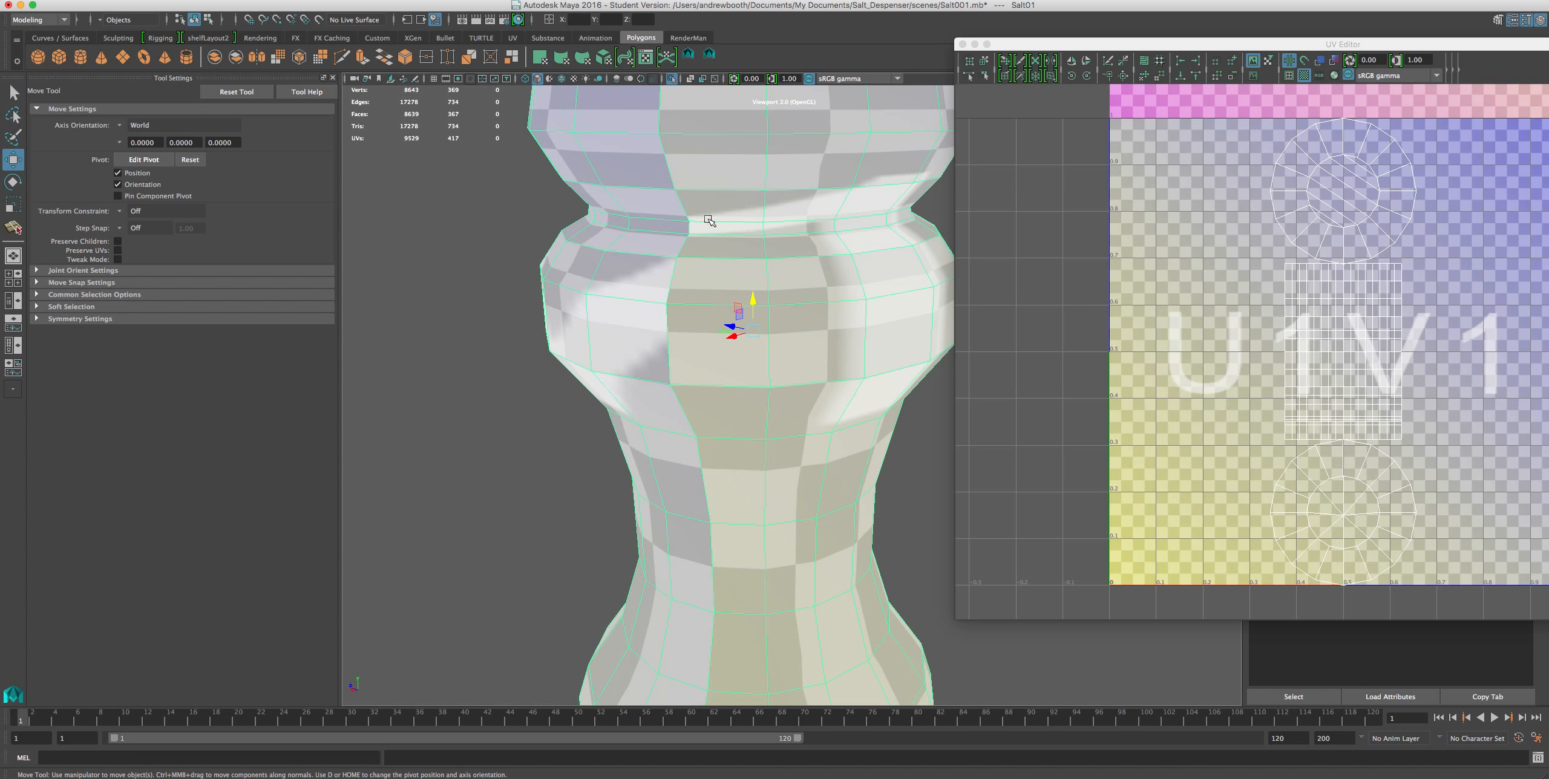
scroll(749, 465, "down", 3)
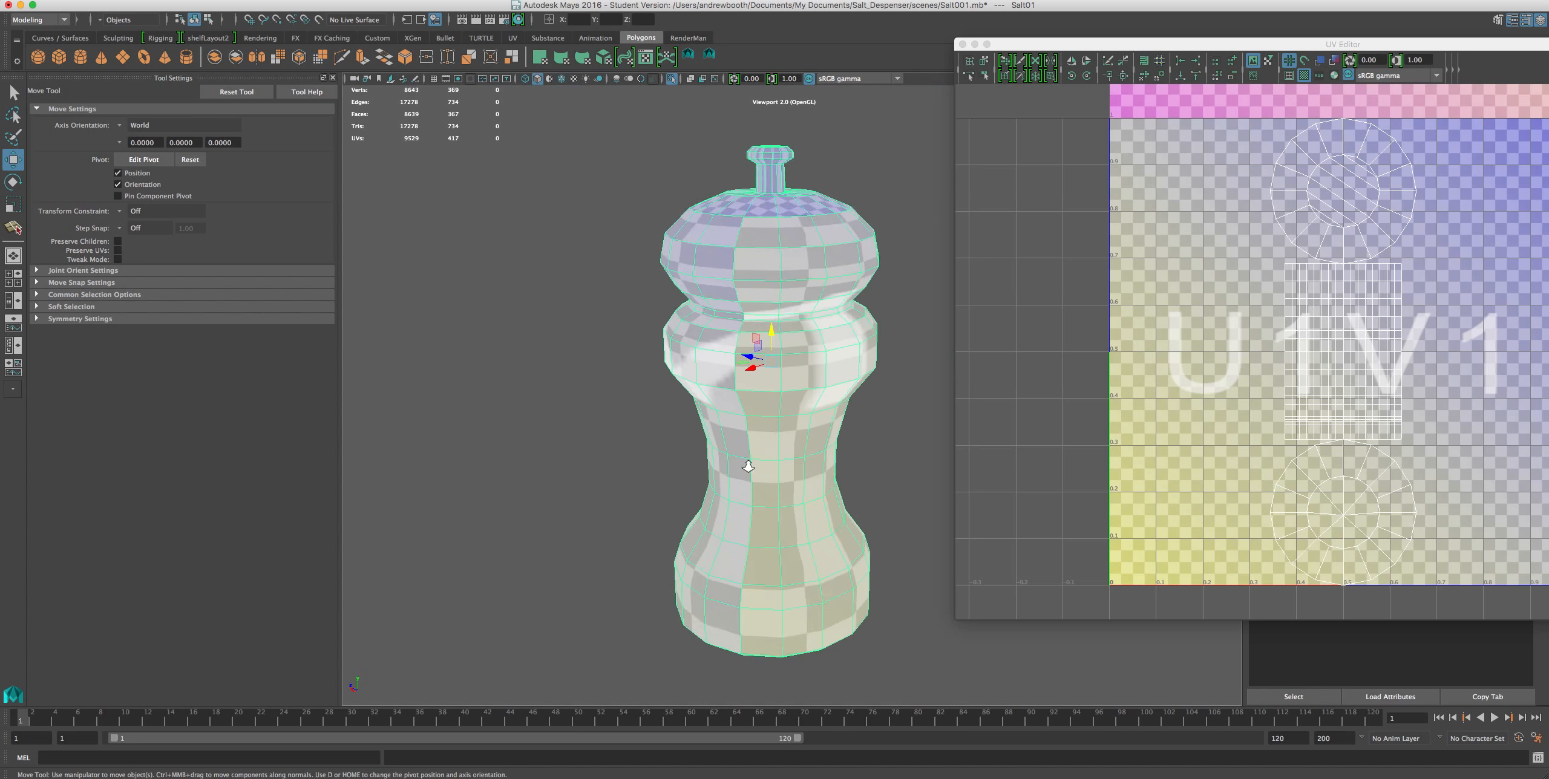
scroll(748, 467, "down", 4)
scroll(748, 466, "up", 10)
scroll(750, 461, "down", 8)
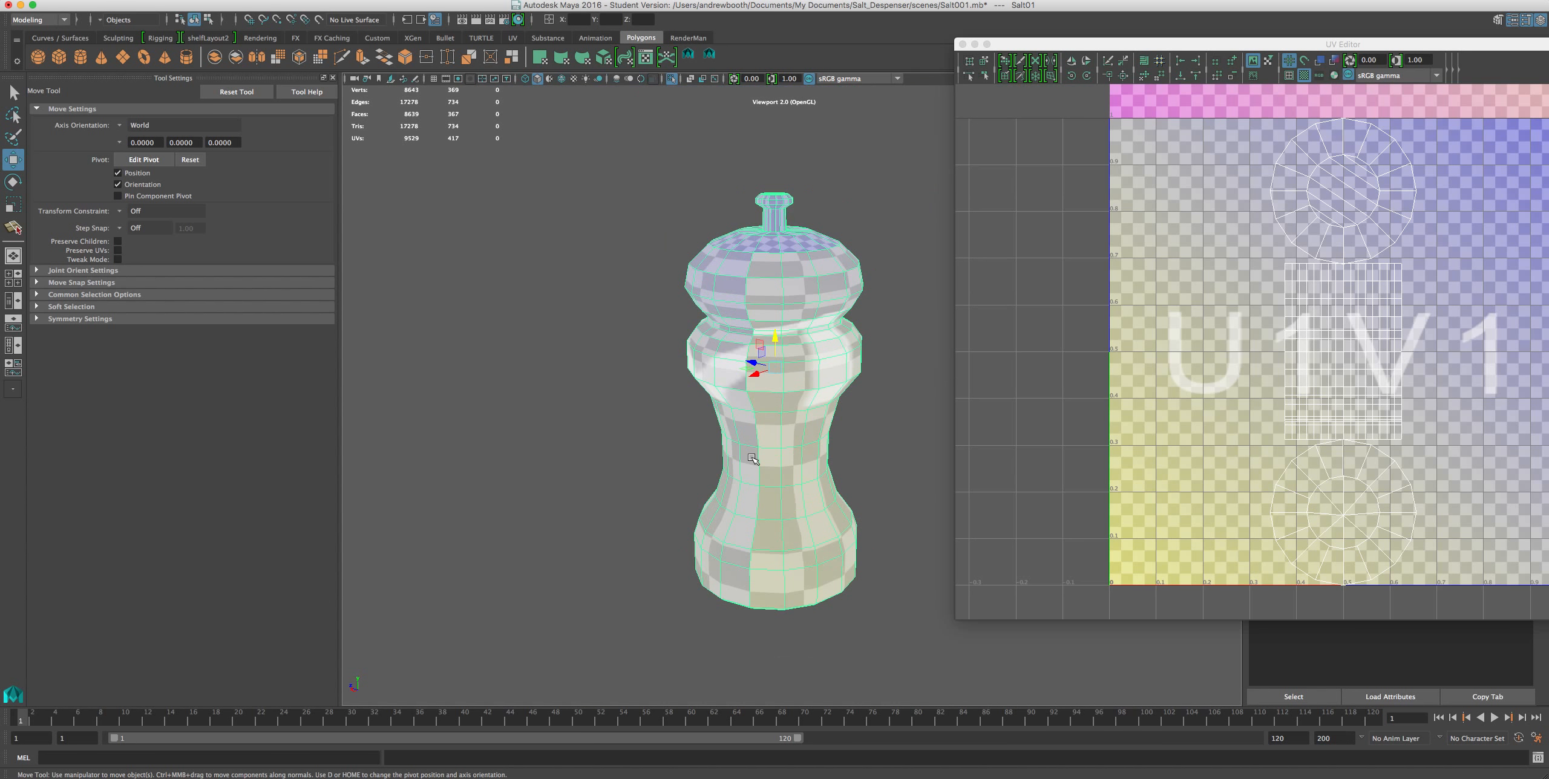
scroll(752, 459, "up", 3)
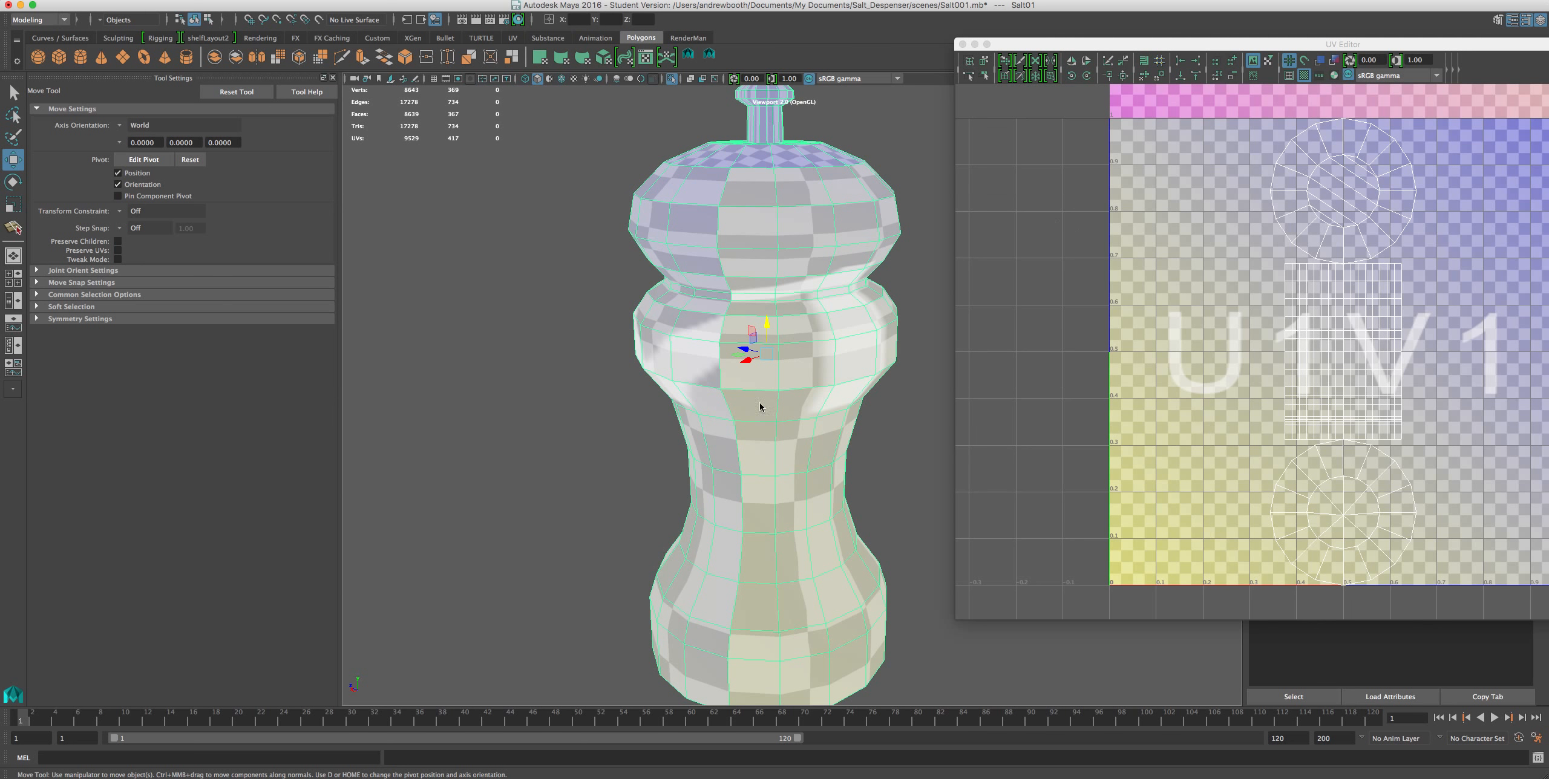
Turn off the UV checker display and assign a new Lambert material to the dispenser.
right_click_drag(760, 407, 1328, 94)
left_click(1298, 76)
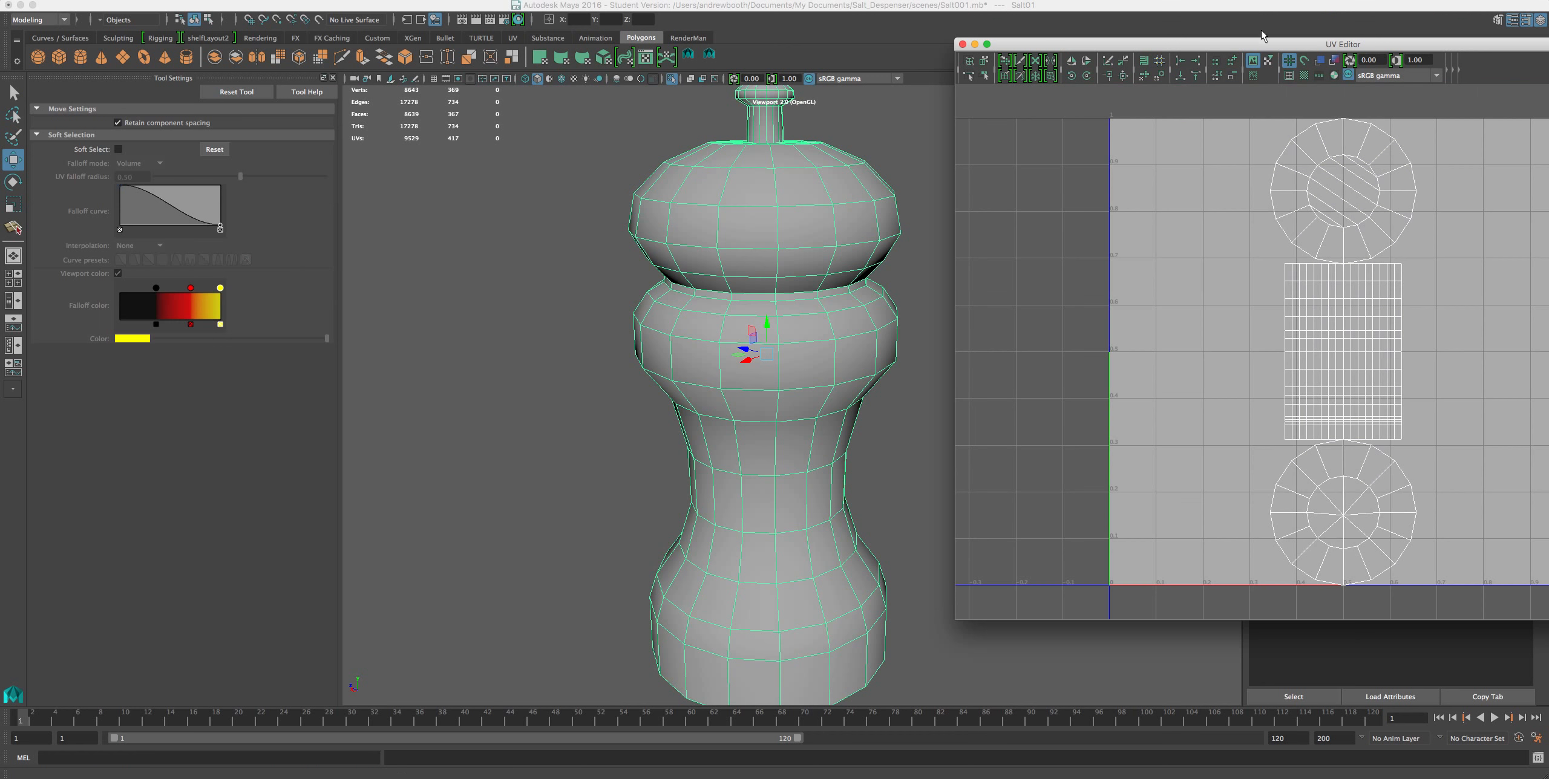
right_click_drag(796, 302, 797, 303)
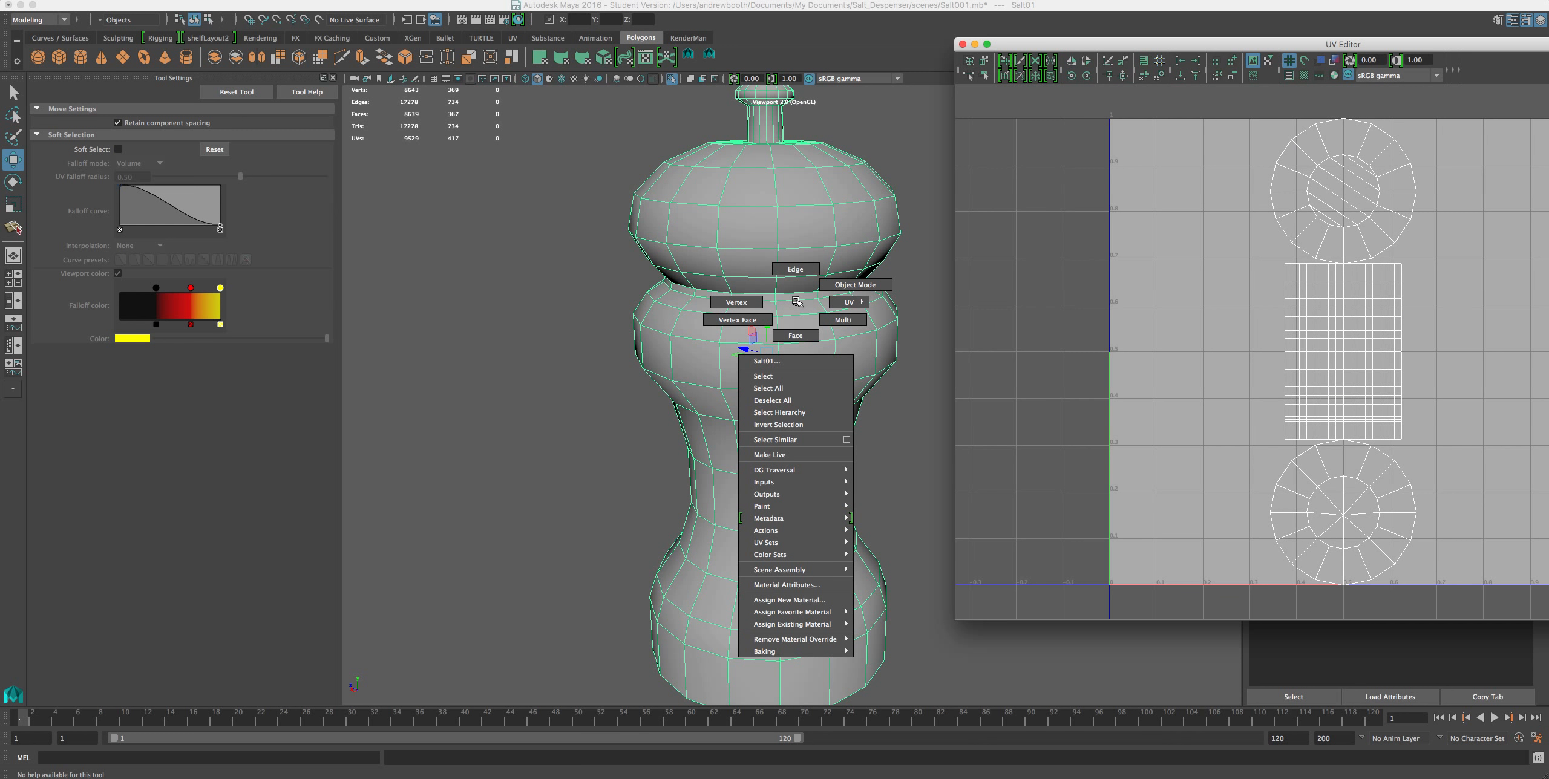
right_click_drag(796, 302, 875, 627)
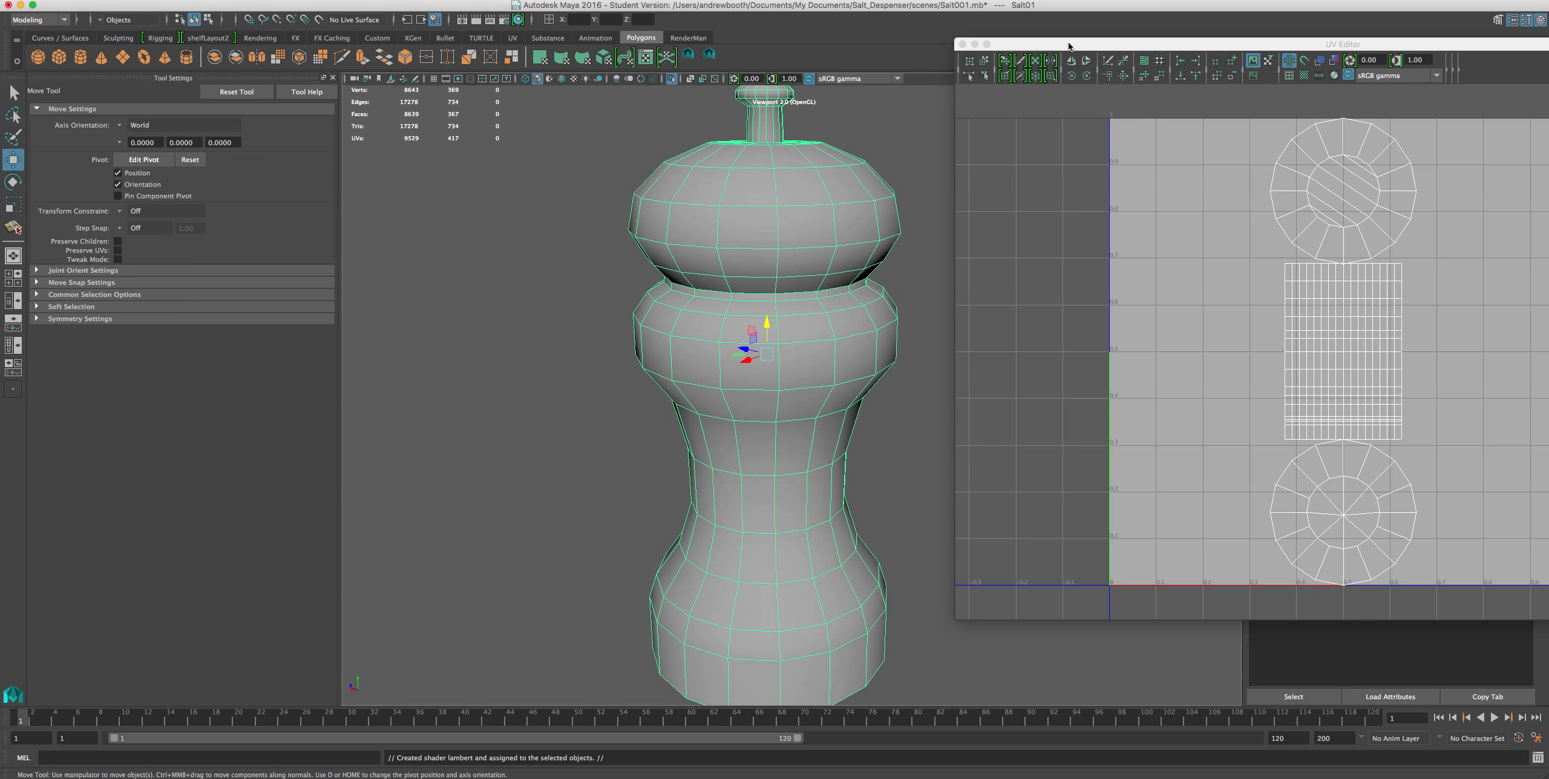
Map a Checker texture to the new Lambert material's color and display it on the dispenser in the viewport.
left_click_drag(1069, 46, 126, 251)
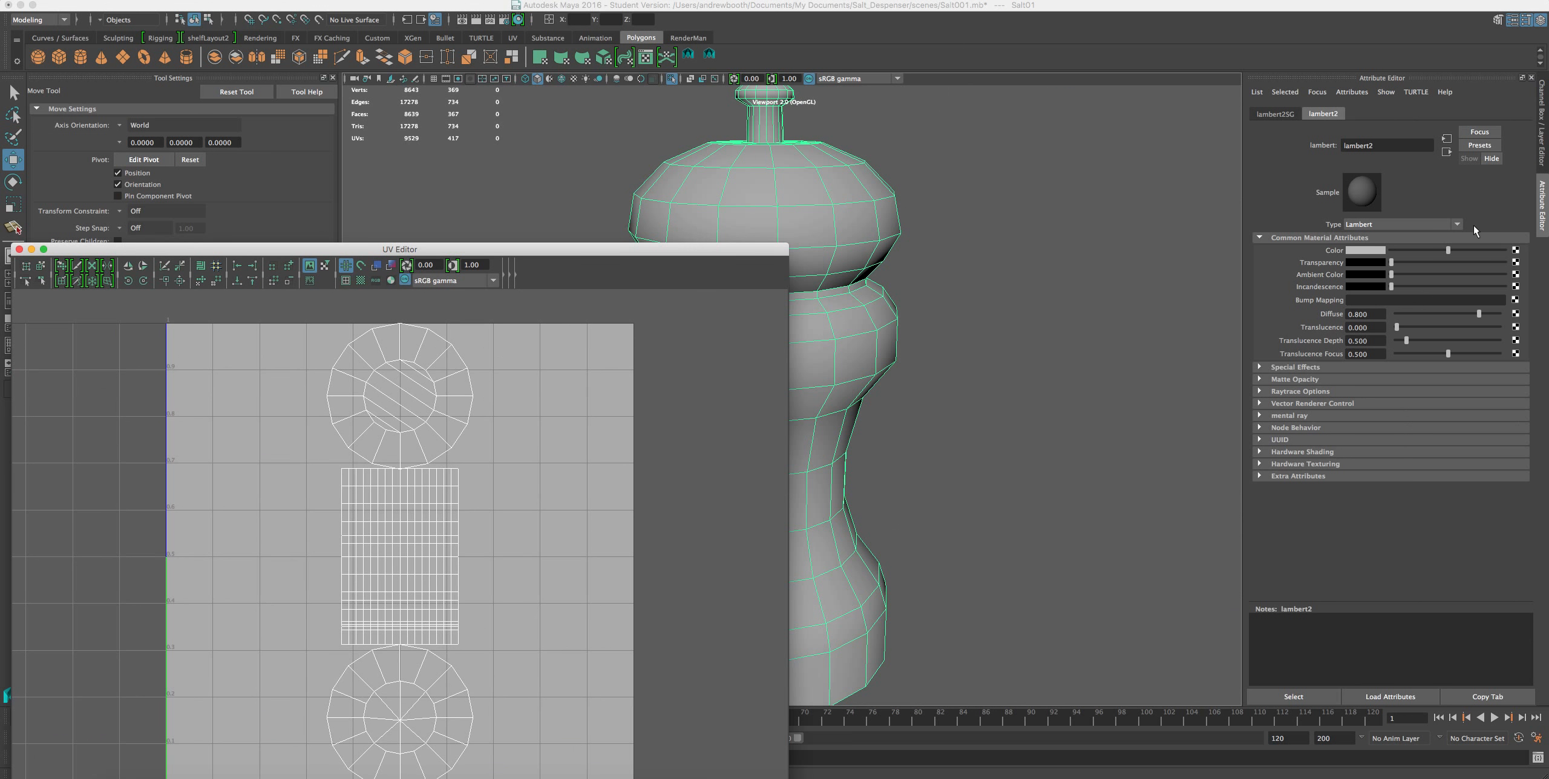
left_click(1516, 250)
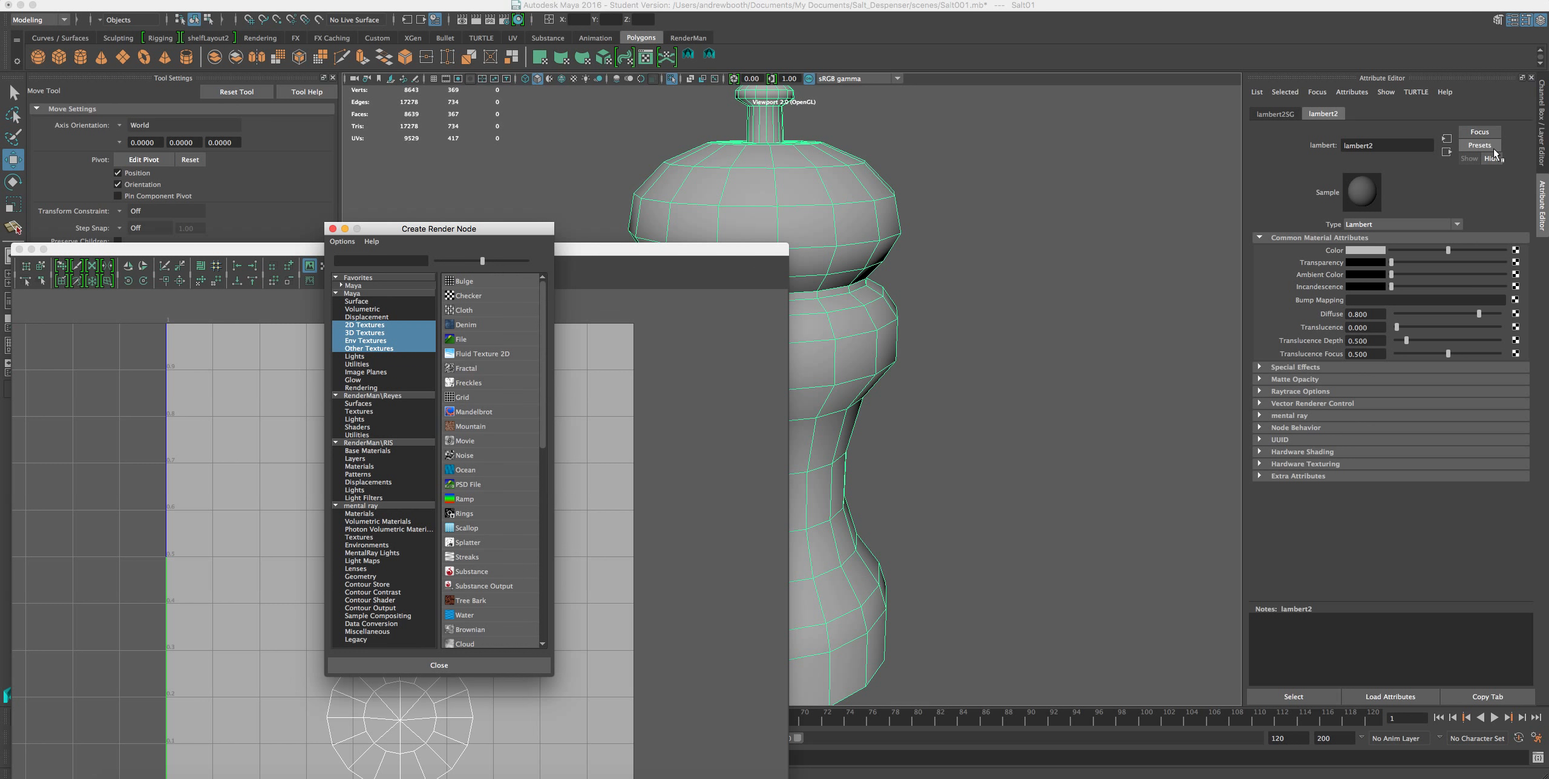
left_click(470, 297)
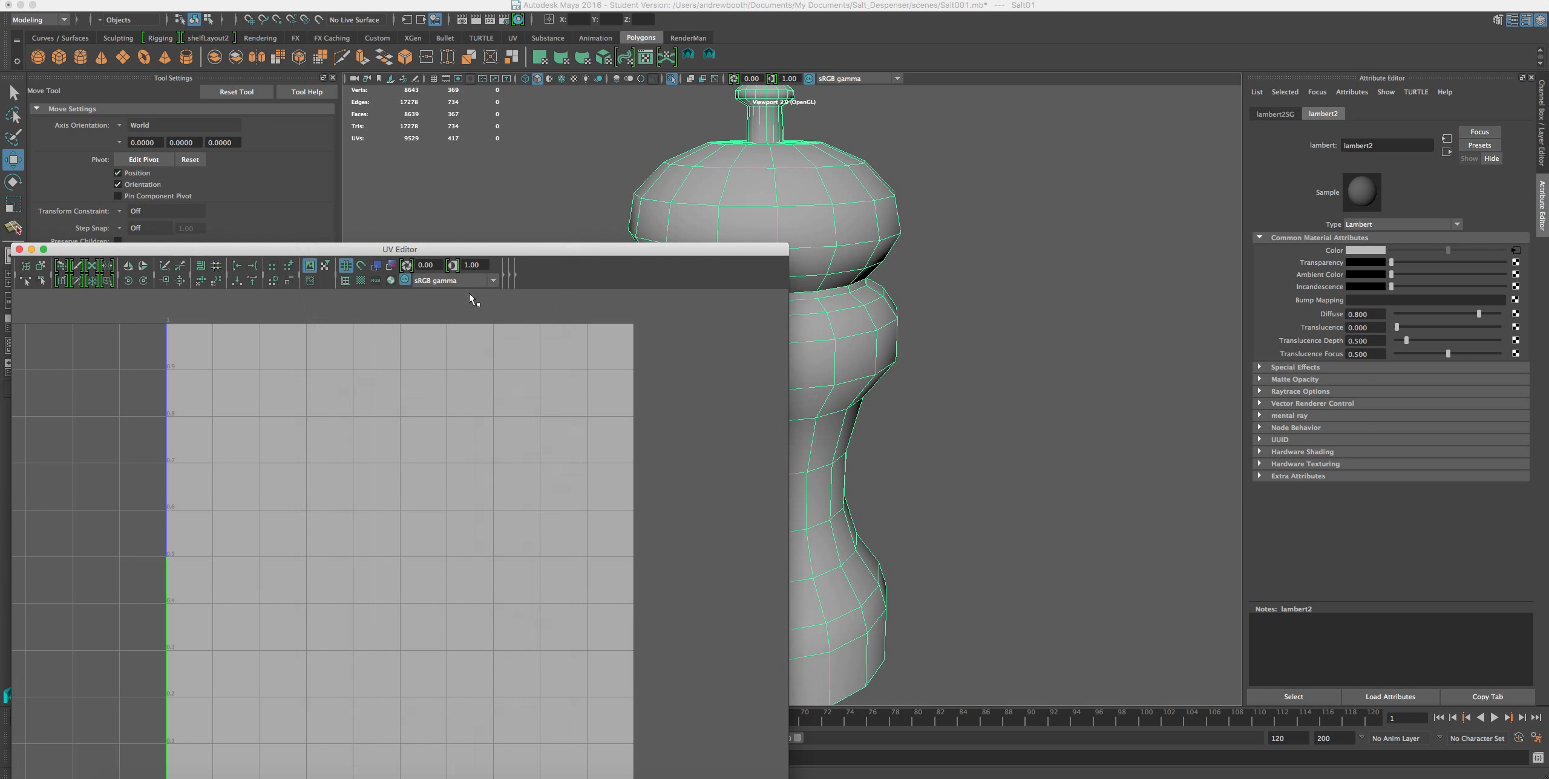
left_click(672, 176)
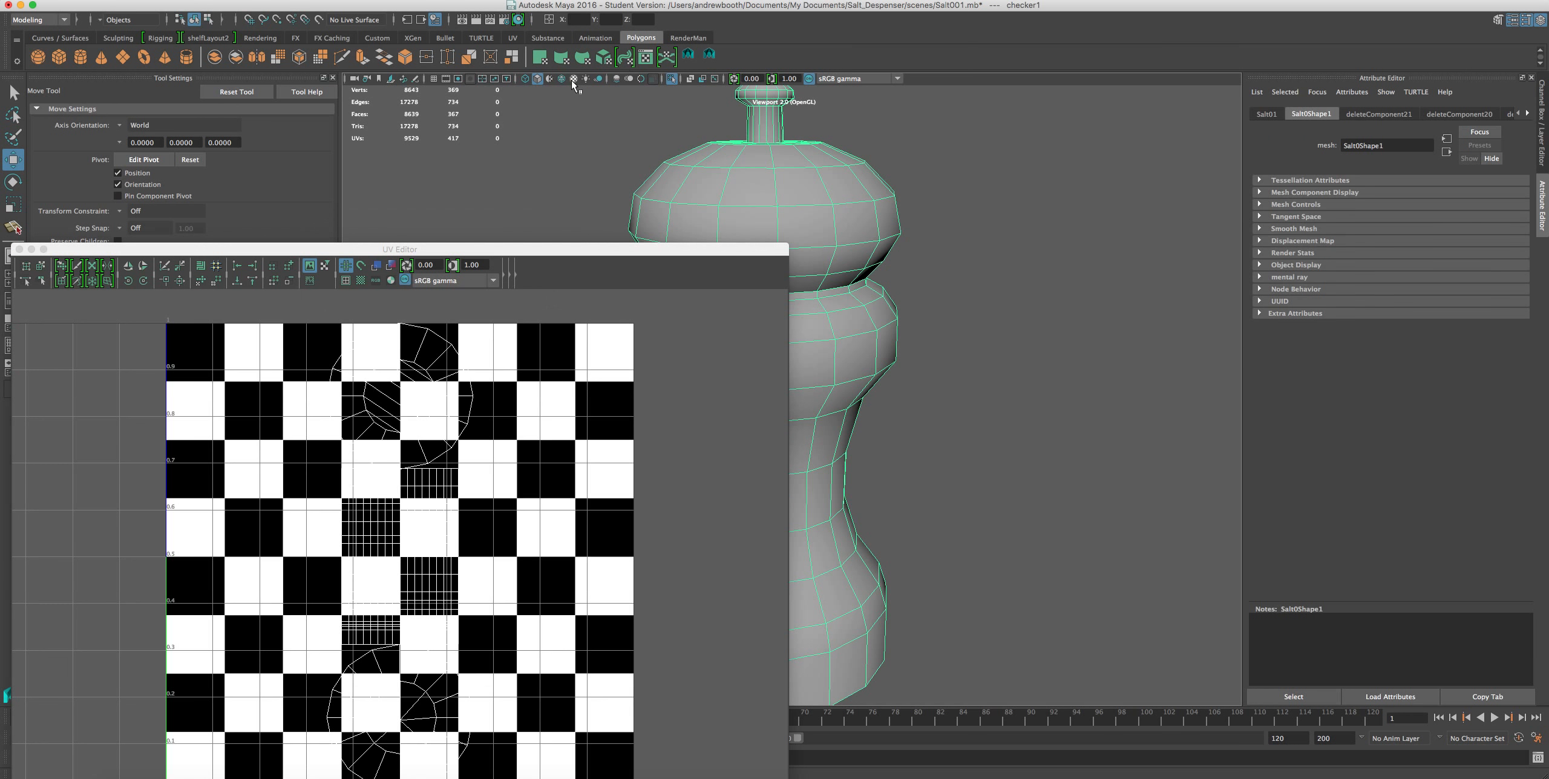
left_click(574, 79)
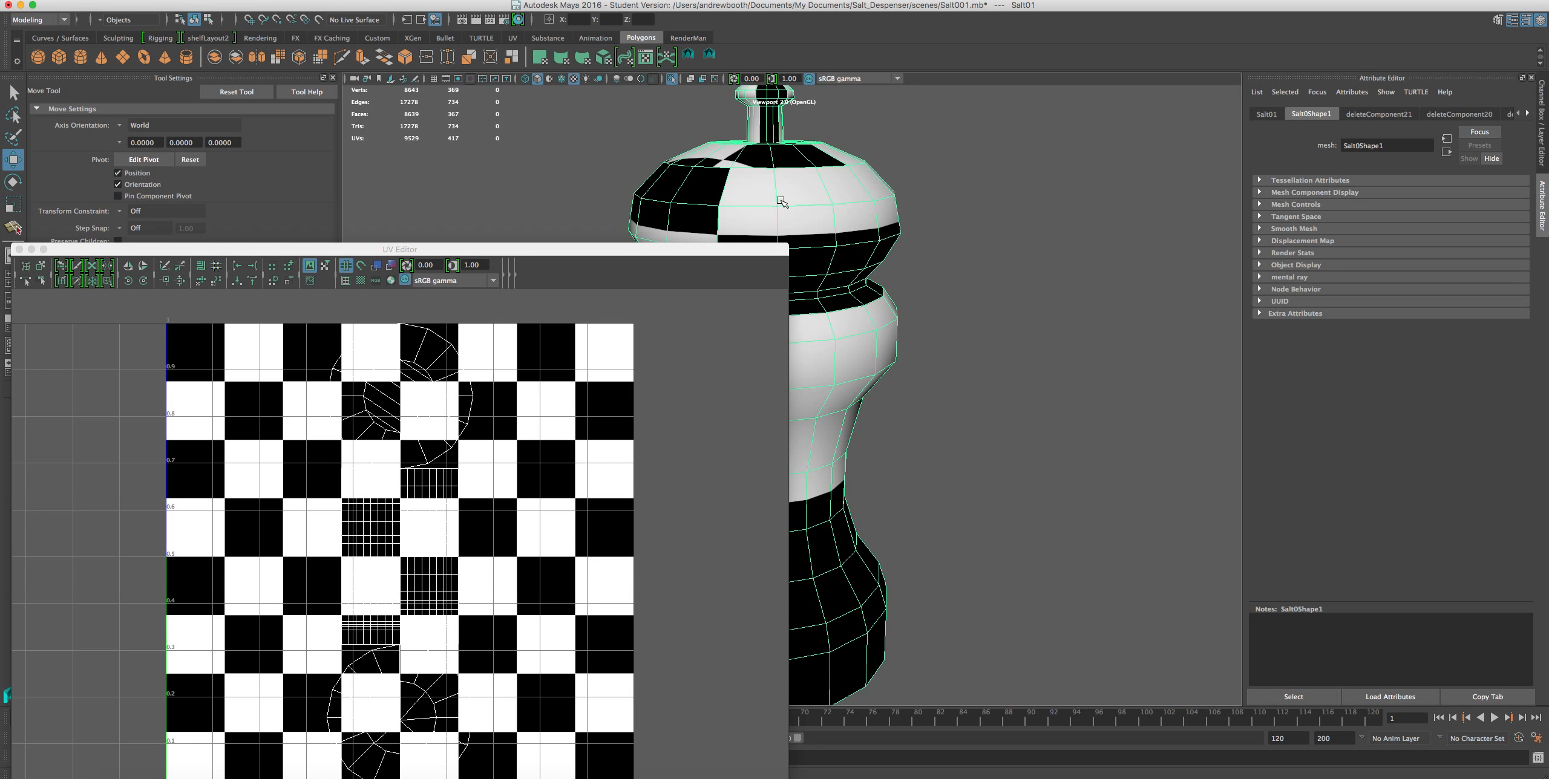
Reposition the UV Editor window to uncover the dispenser's cap and collar in the viewport.
left_click(360, 281)
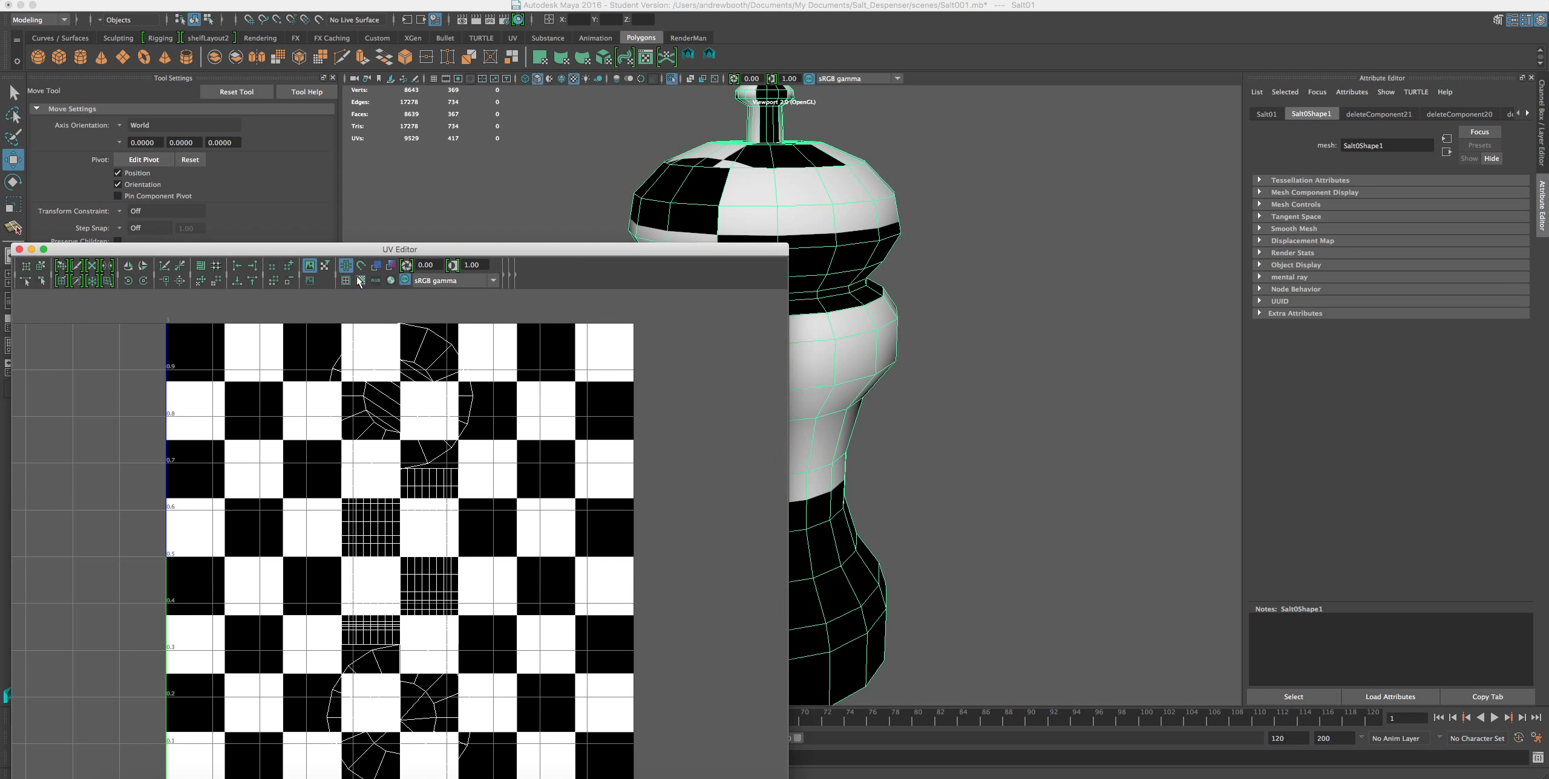
left_click(359, 281)
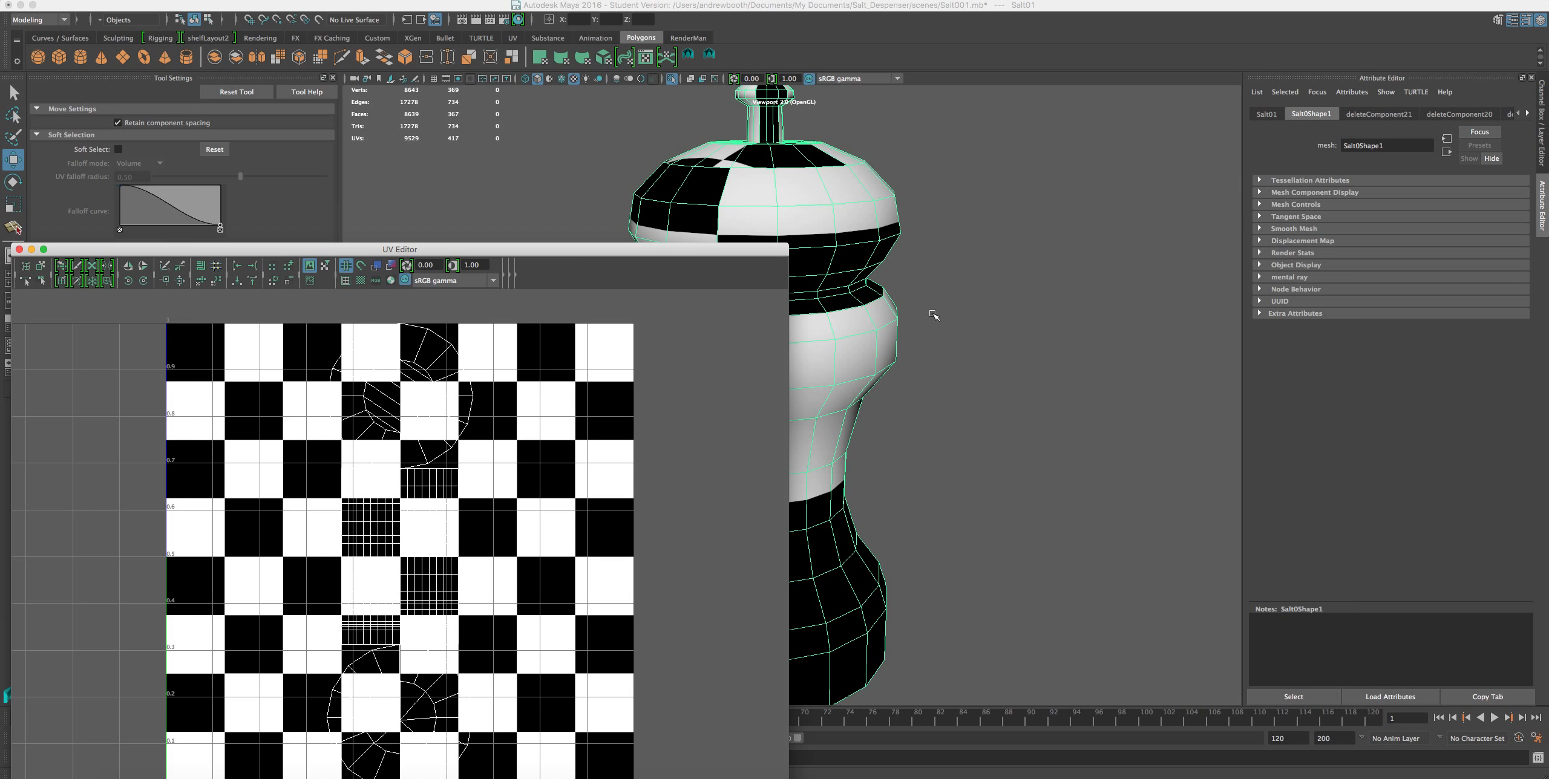
scroll(896, 325, "down", 3)
scroll(896, 325, "up", 3)
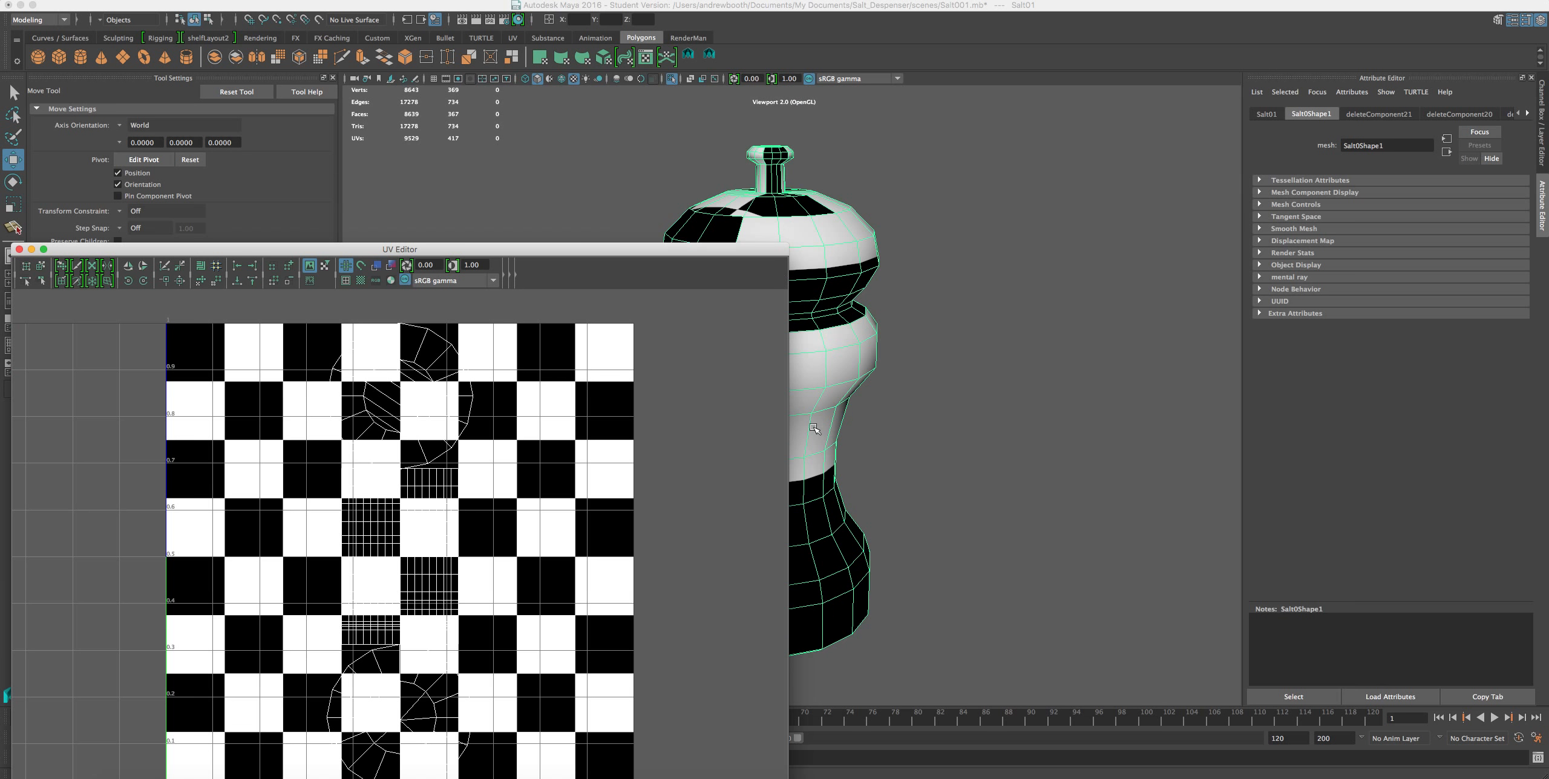
left_click_drag(755, 262, 781, 348)
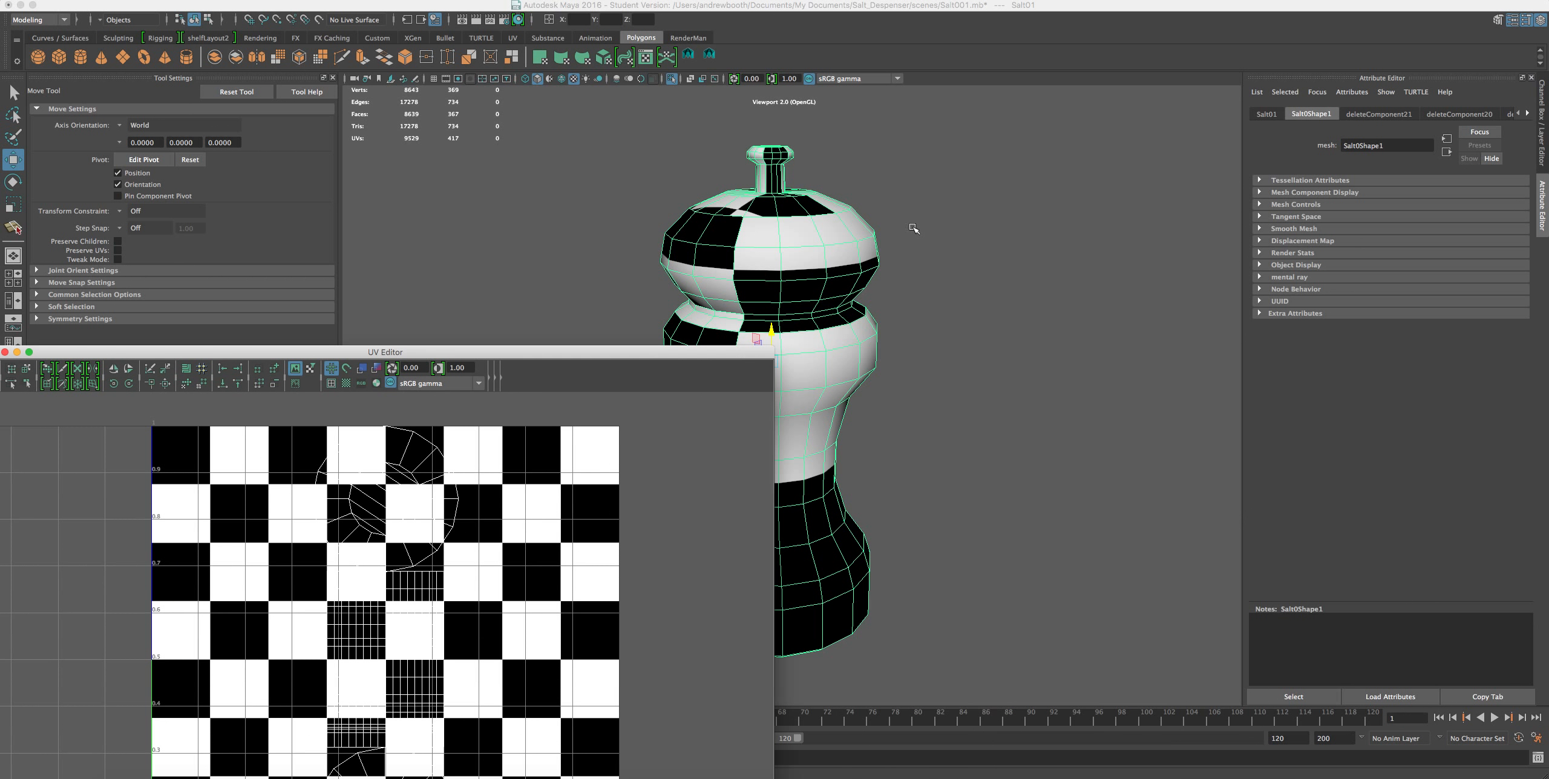
left_click(838, 252)
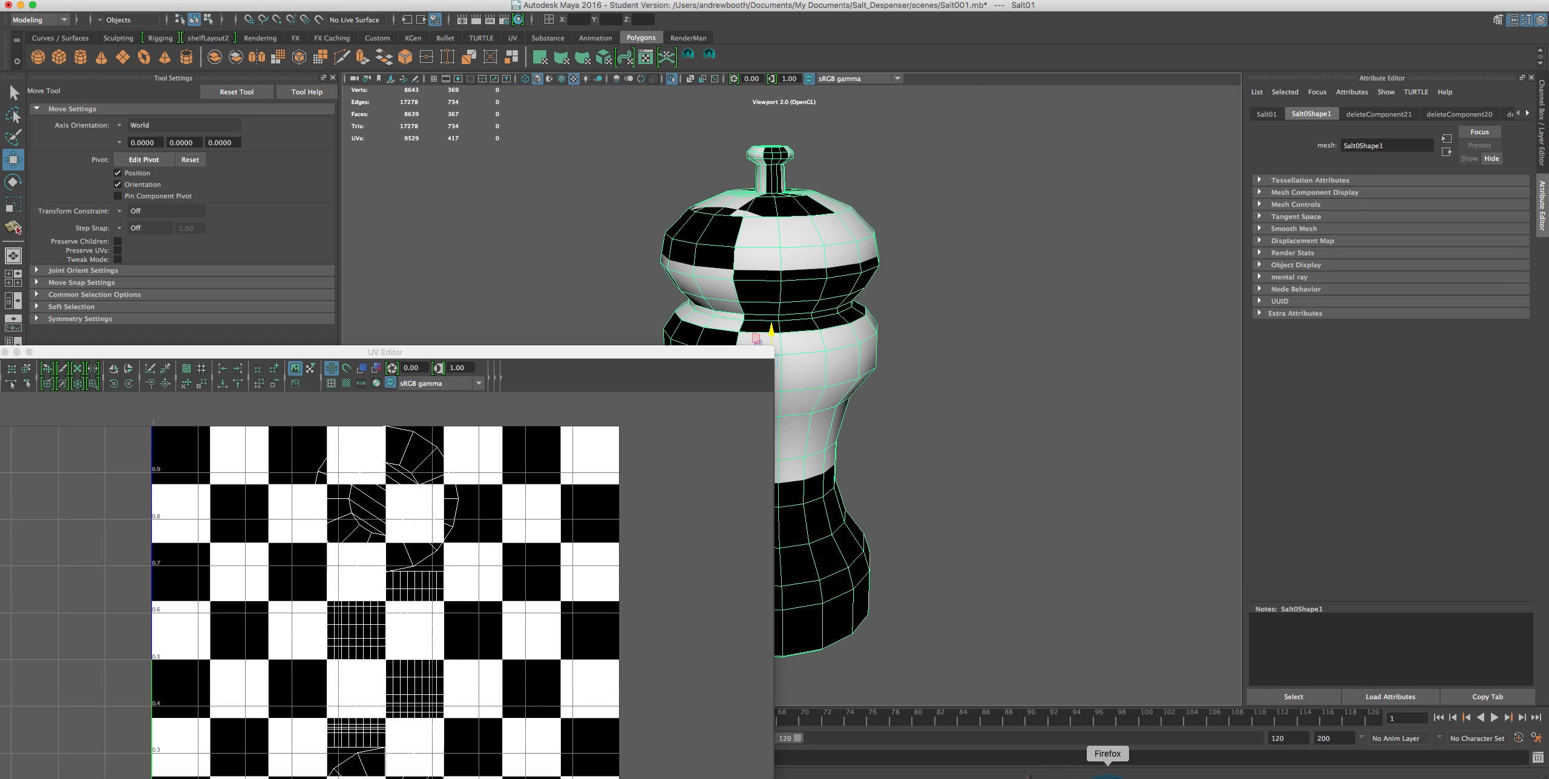
Switch to Firefox and search Google Images for "uv checker" in a new tab.
left_click(1107, 775)
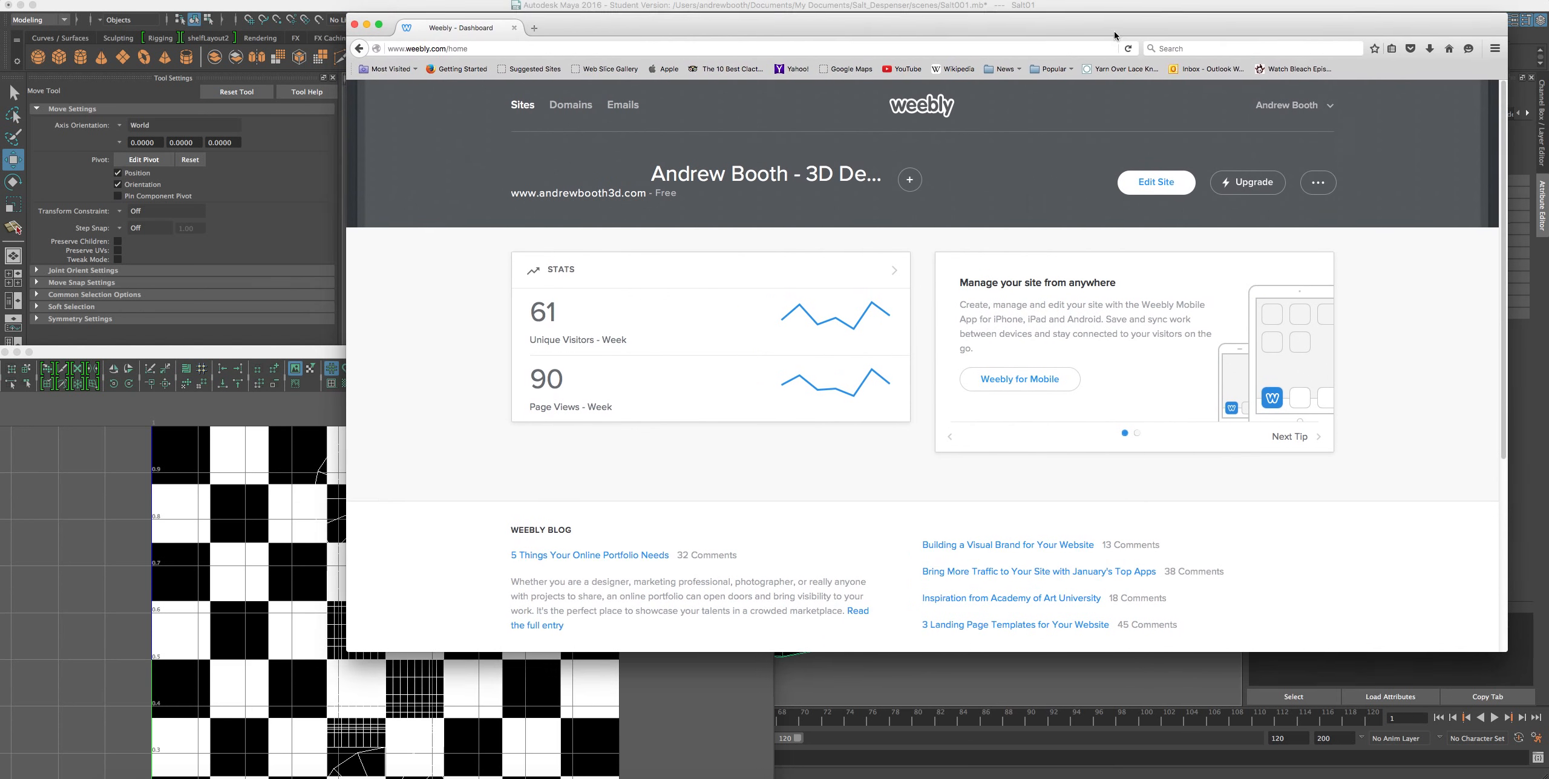
left_click(532, 31)
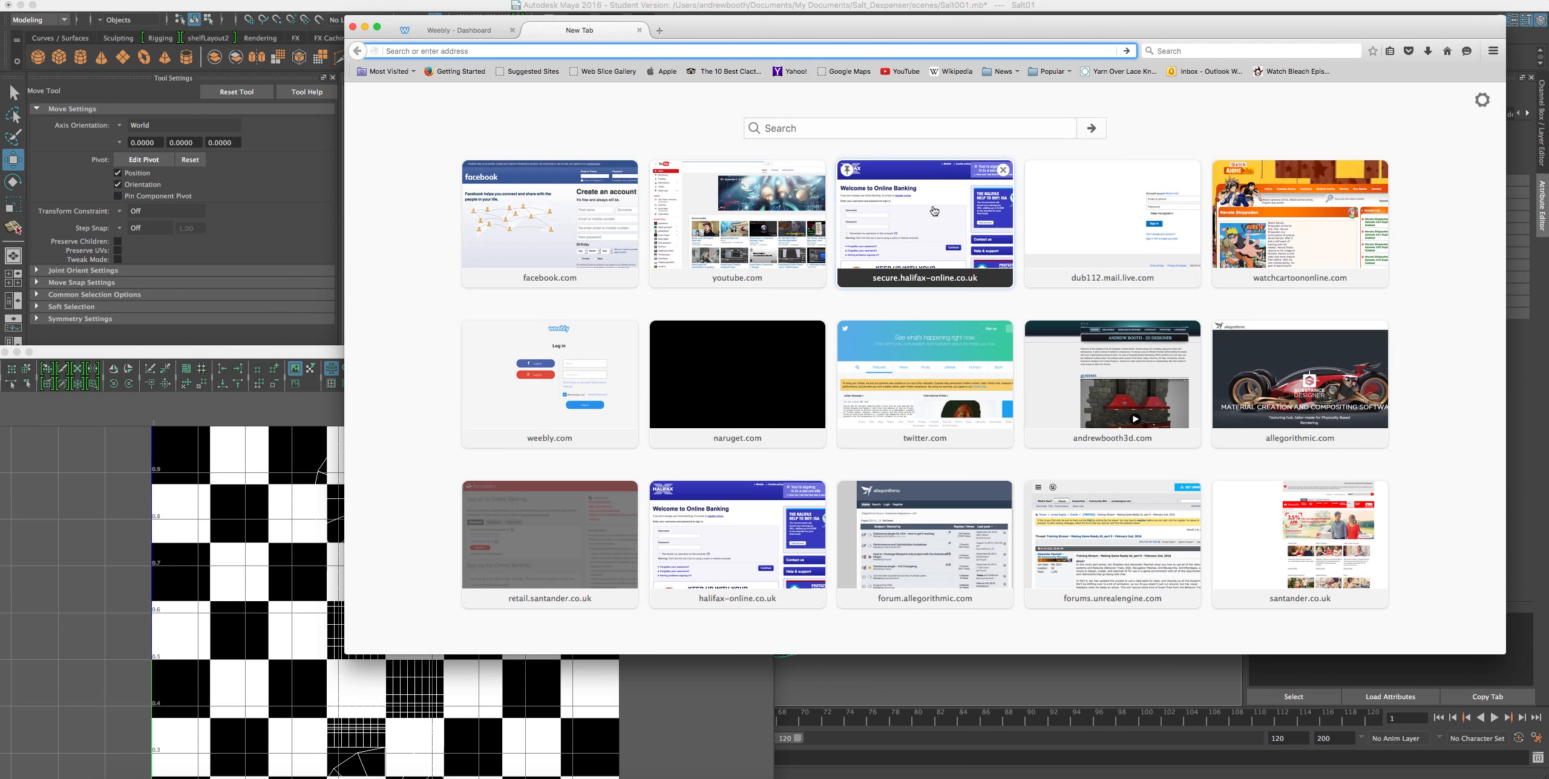
left_click(1297, 52)
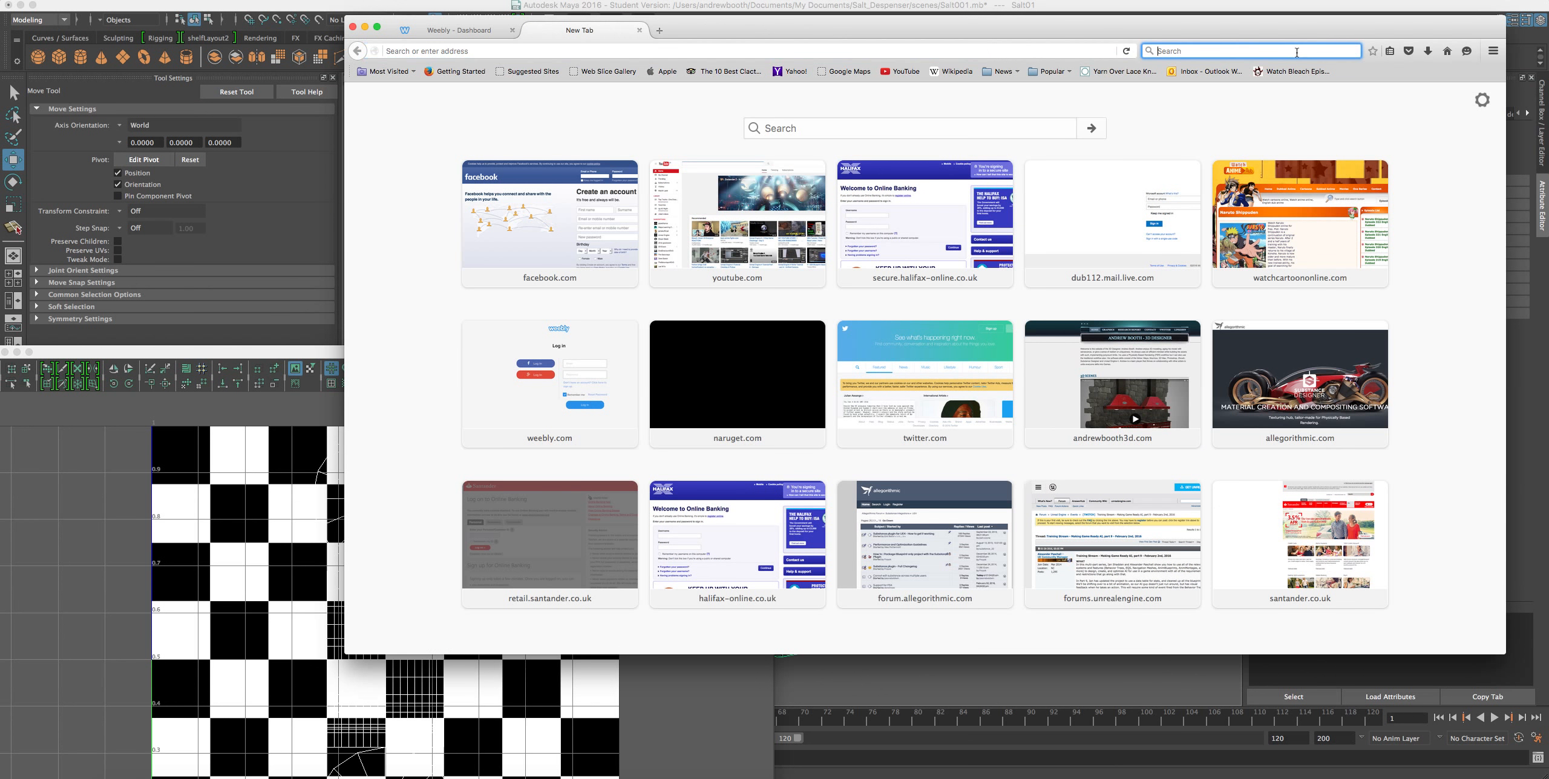
type("u")
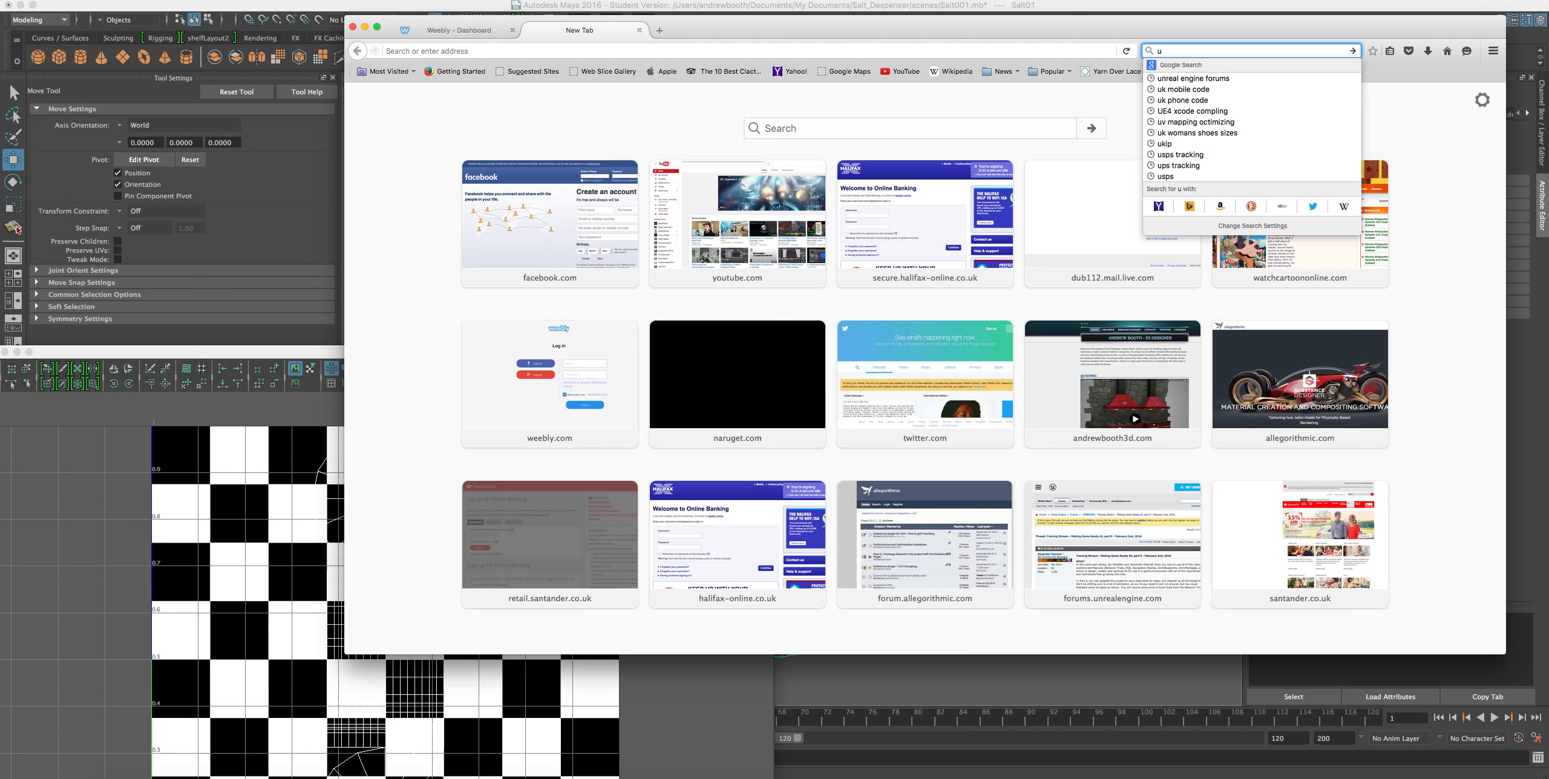
type("v c")
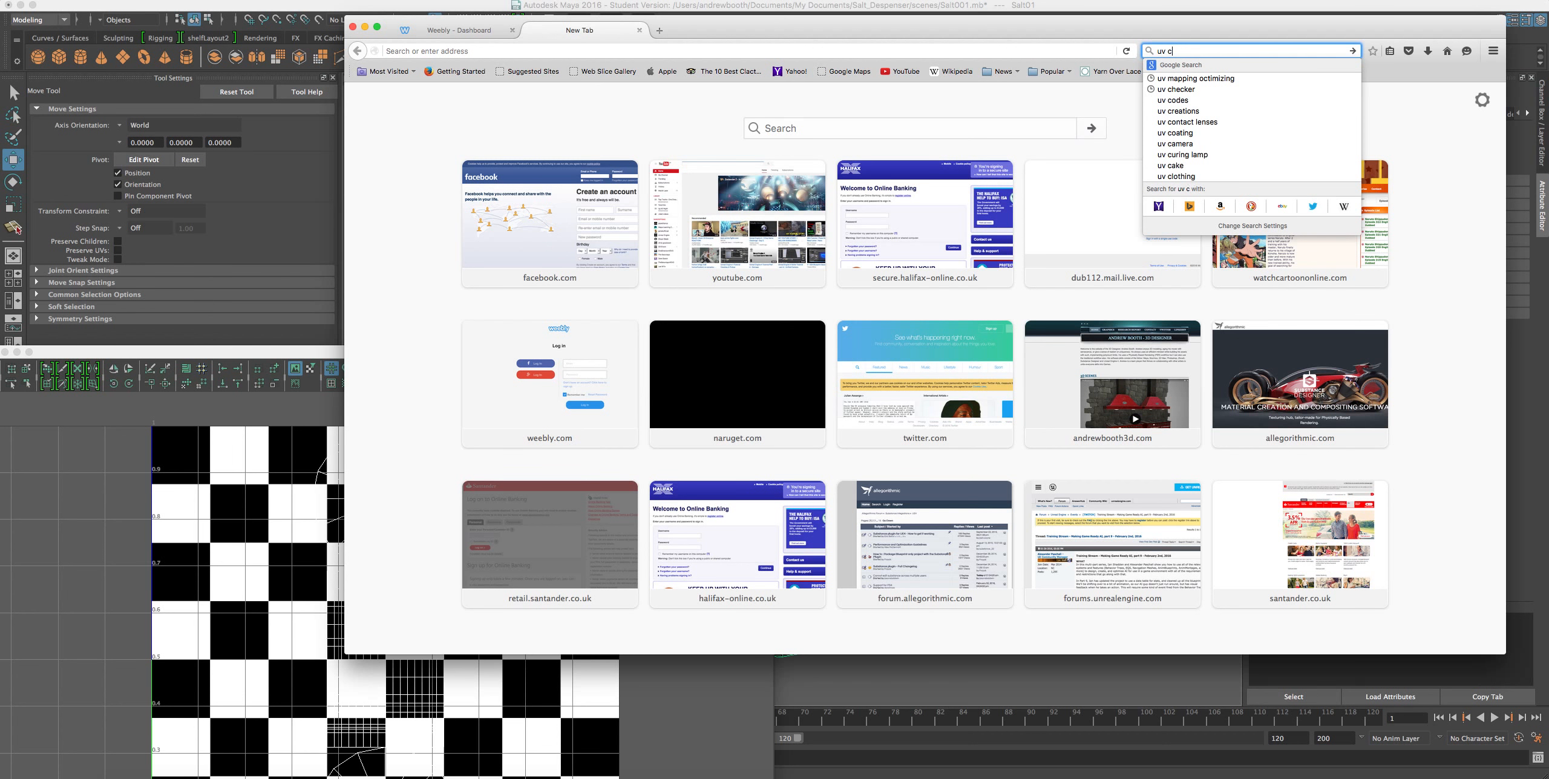
type("hecker")
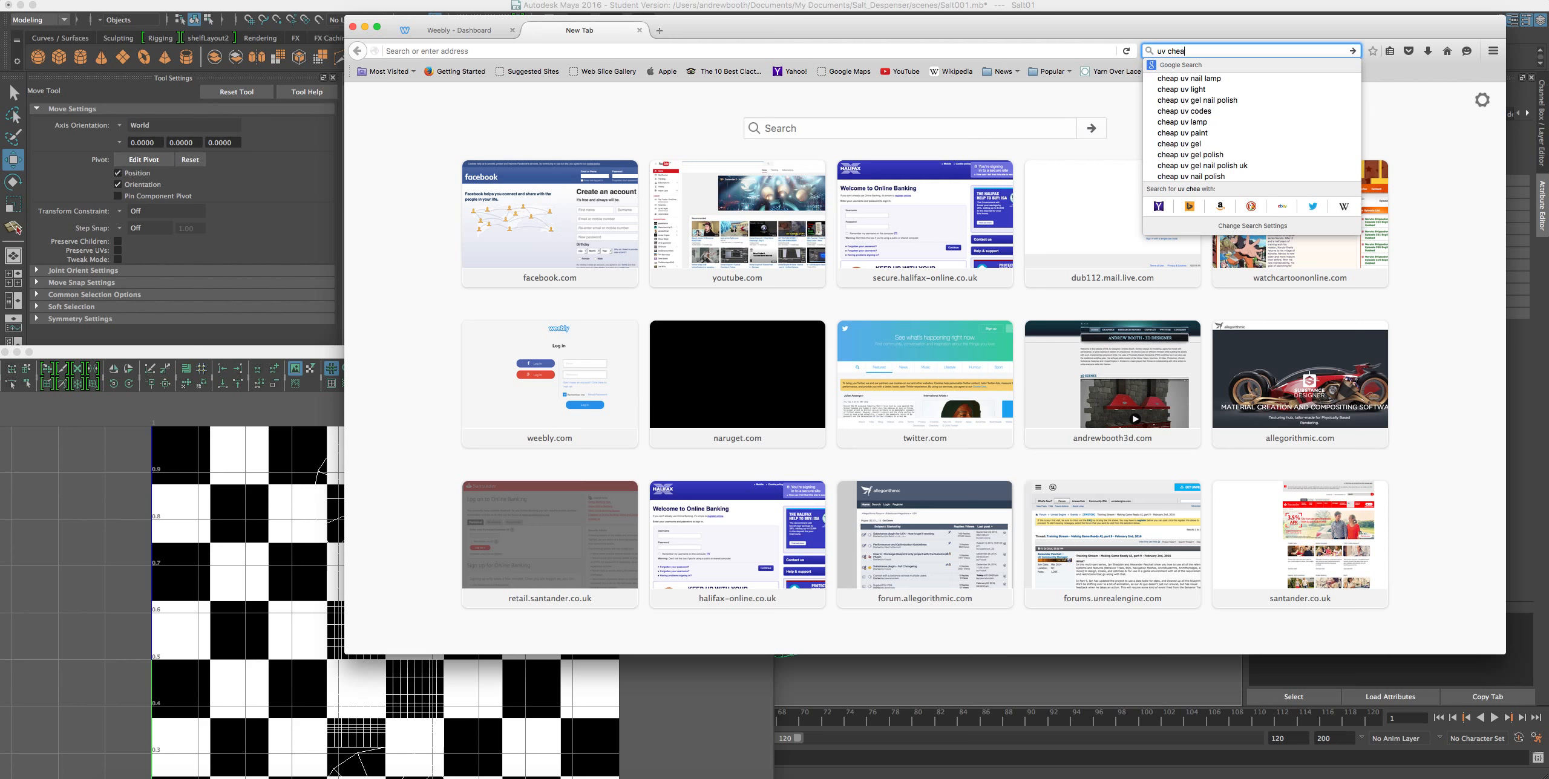
key("Return")
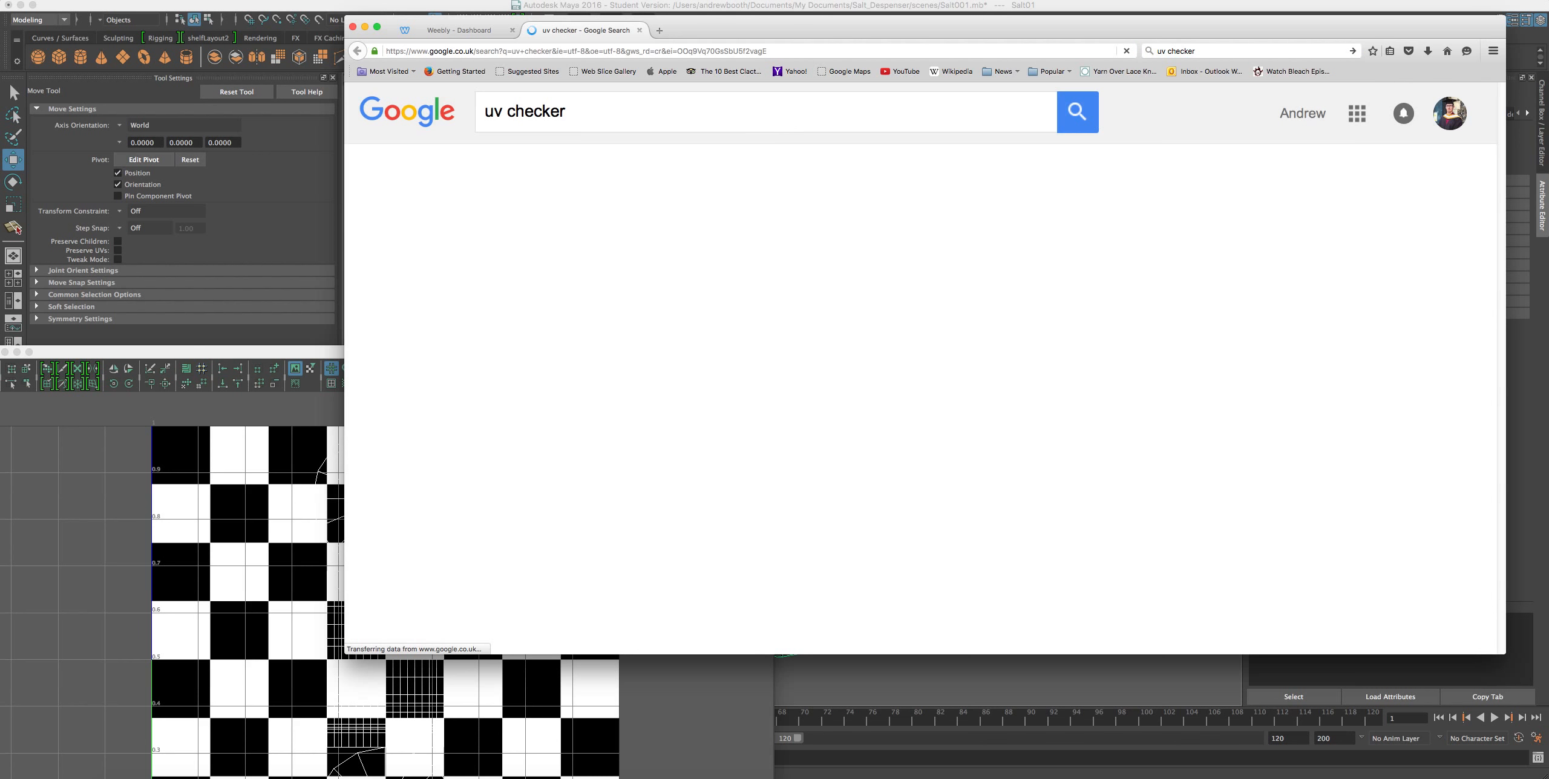
left_click(558, 175)
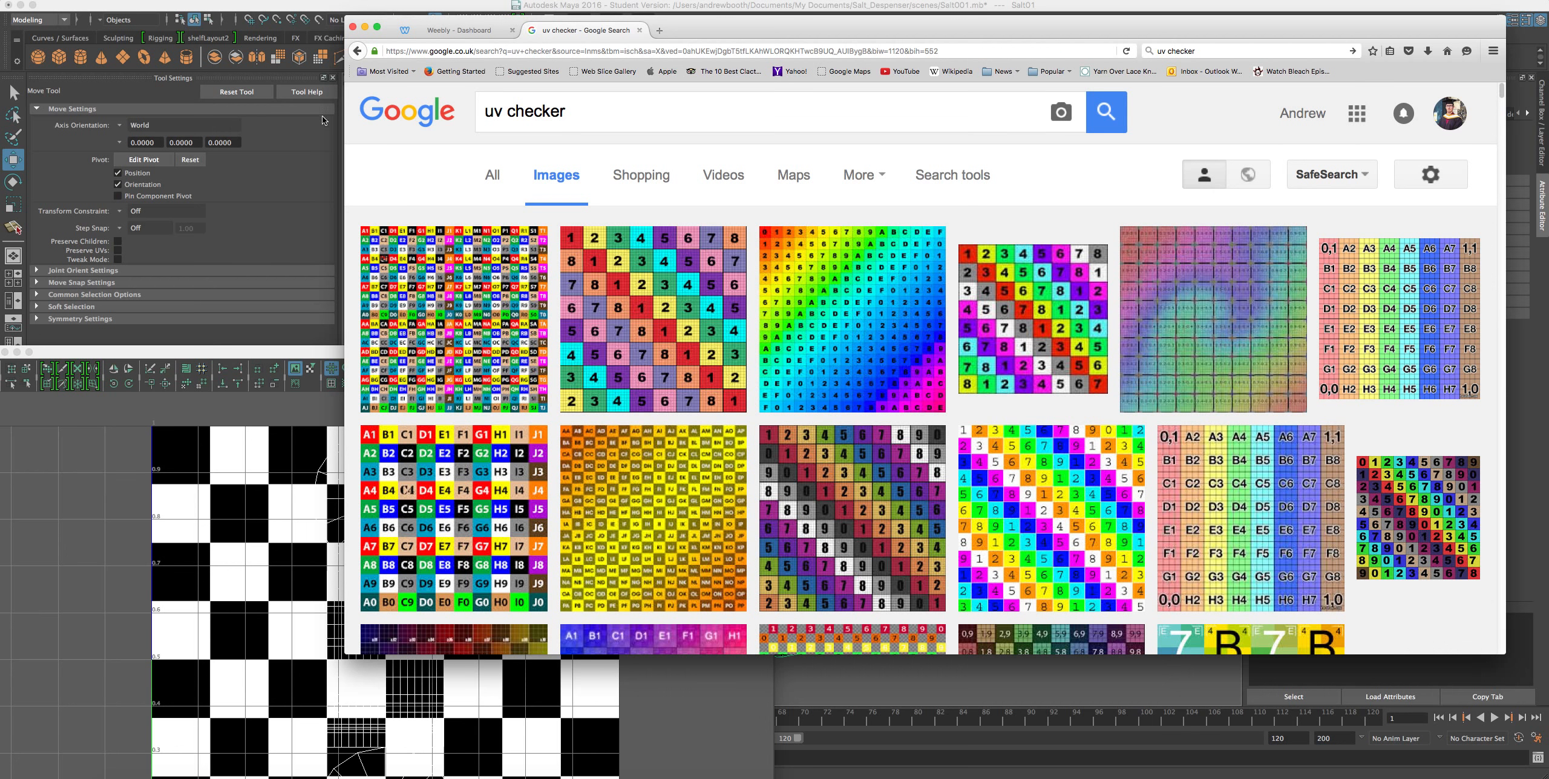
Switch back to Maya and look through the dispenser's construction history nodes, including polySplit11 and polySplit9.
left_click(455, 30)
key("super+Tab")
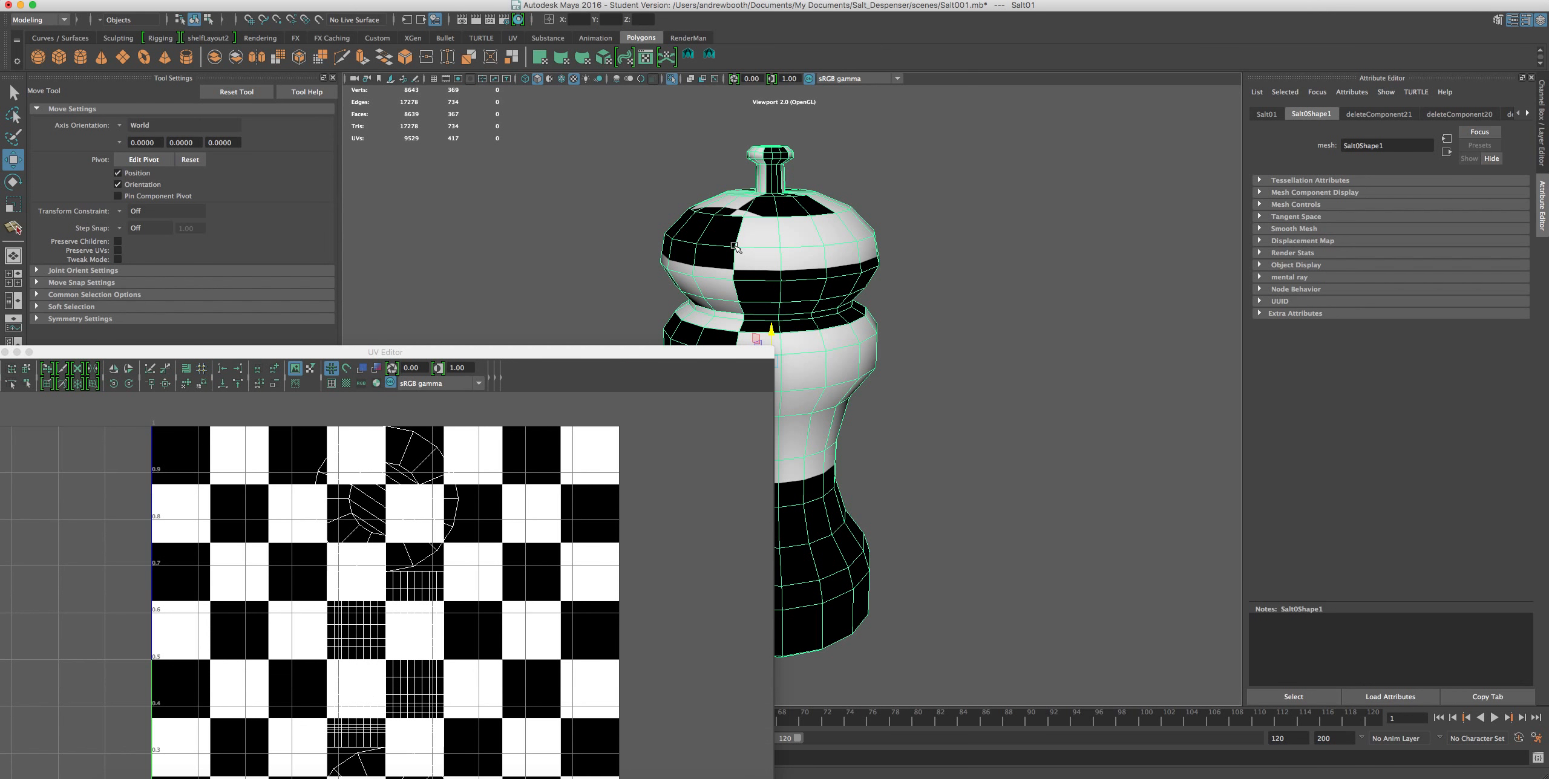
right_click_drag(734, 245, 810, 241)
left_click(1526, 113)
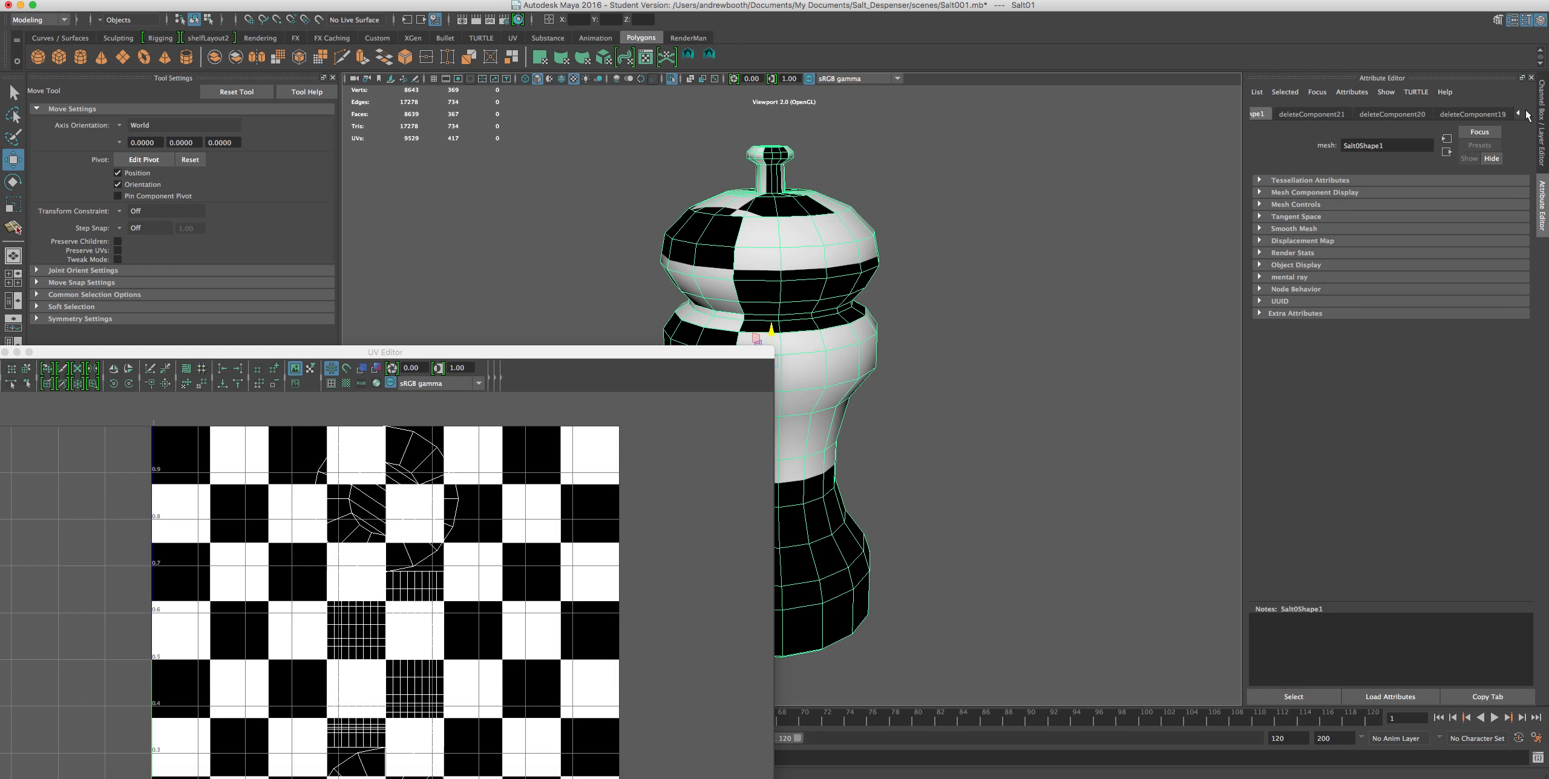
left_click(1526, 113)
left_click(1526, 113)
left_click(1526, 113)
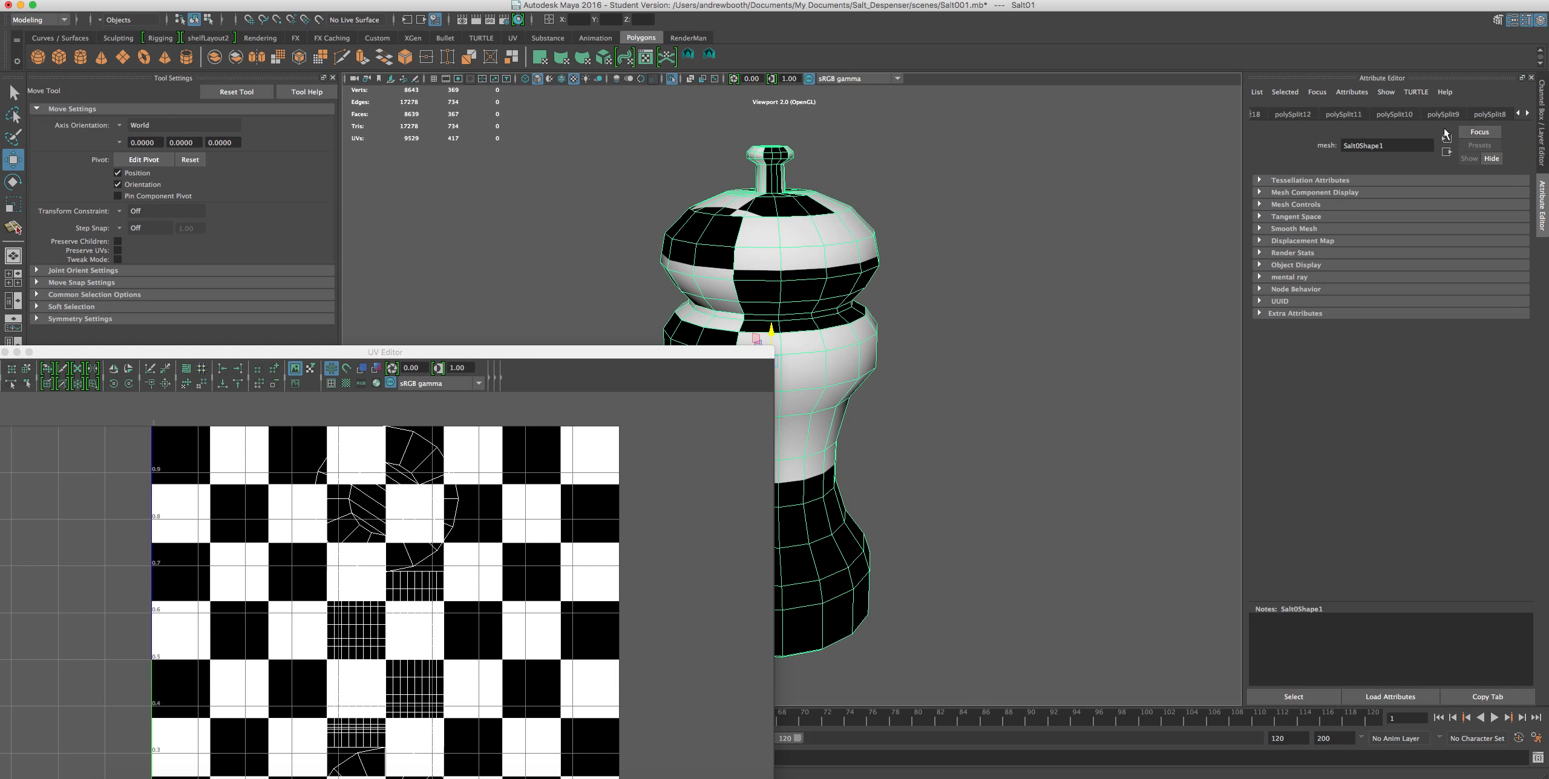
left_click(1382, 116)
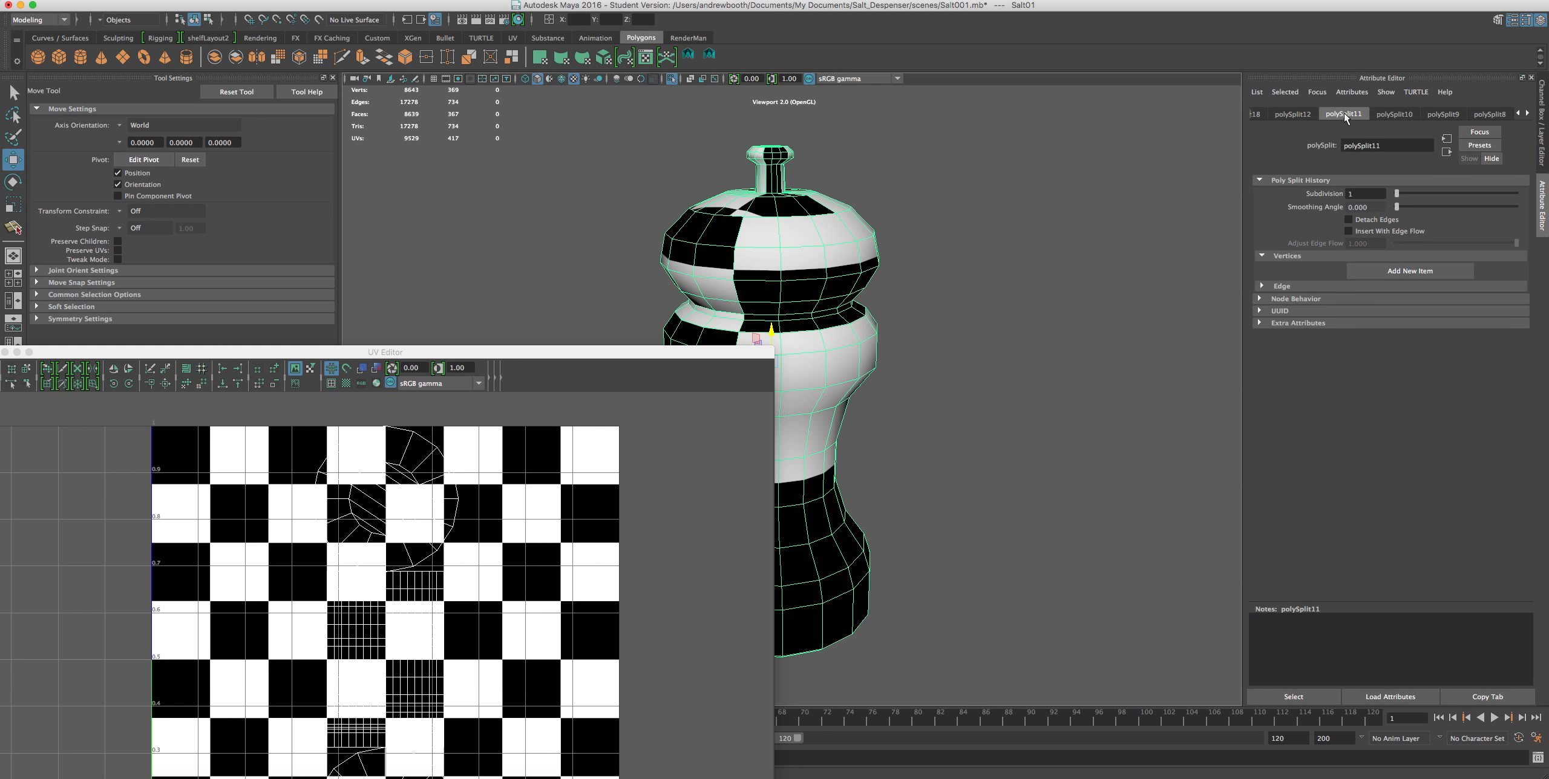
left_click(1443, 114)
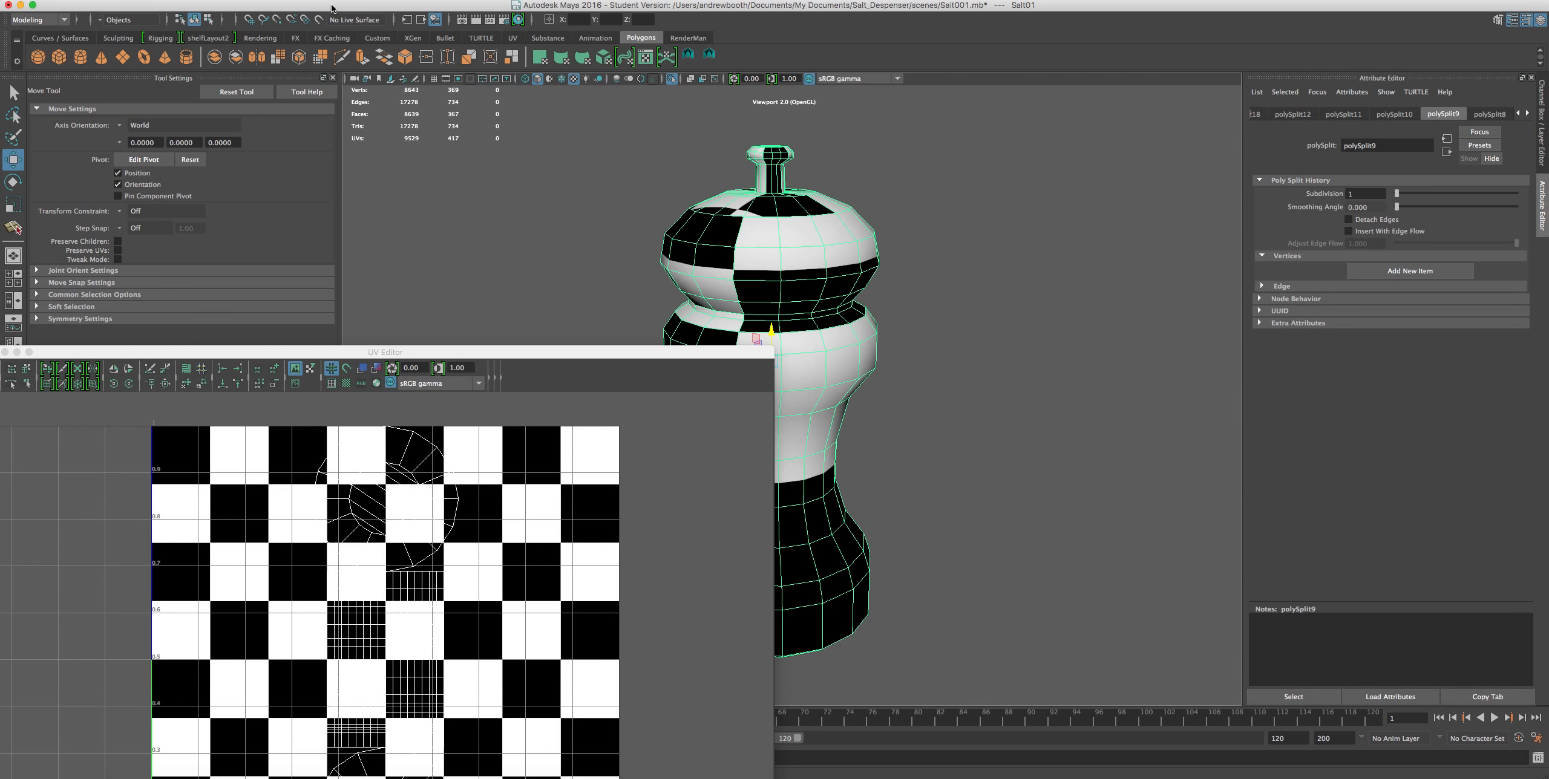
Delete all construction history in the scene, clearing the dispenser's polySplit nodes.
left_click(125, 0)
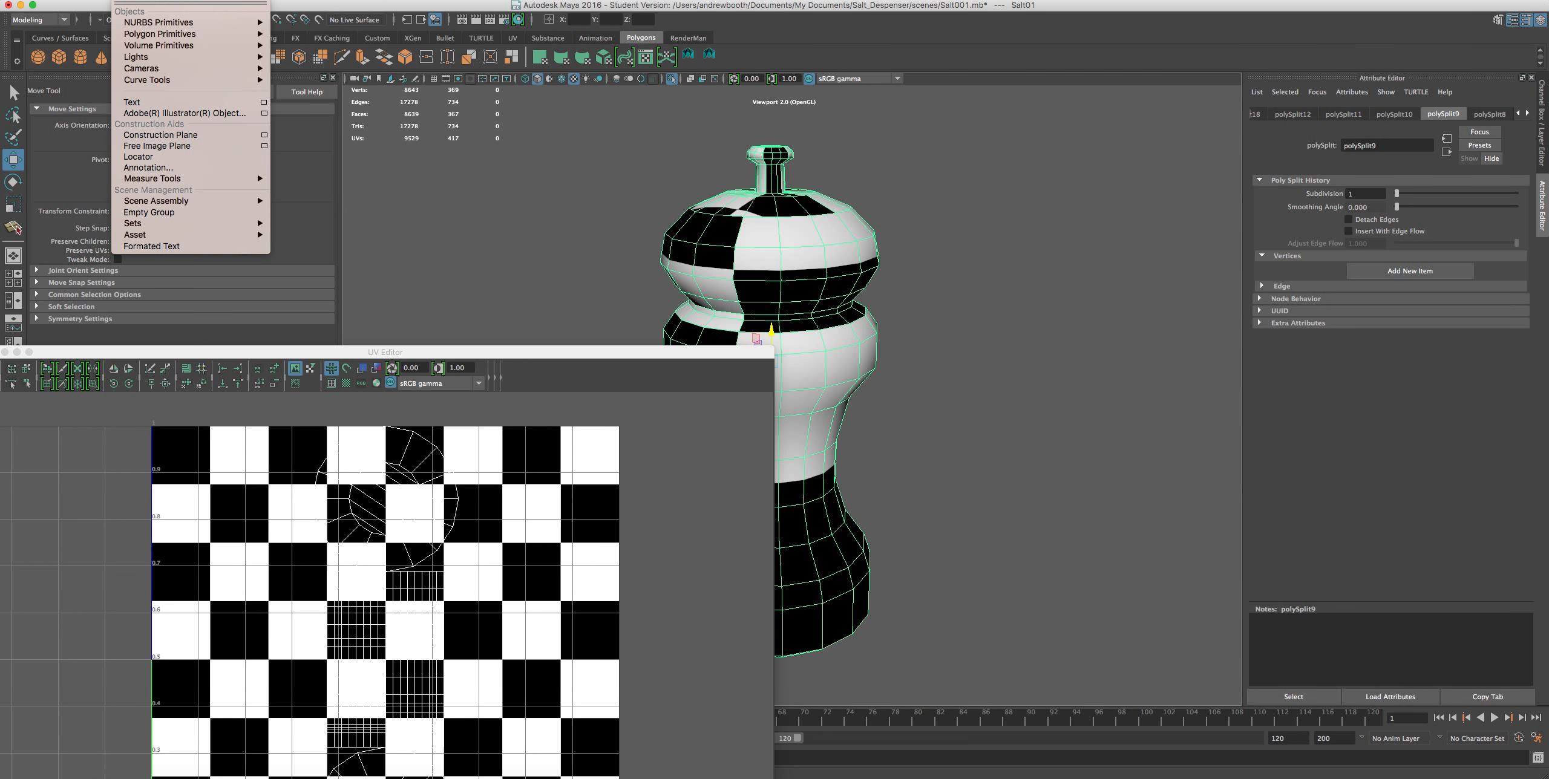
mouse_move(98, 0)
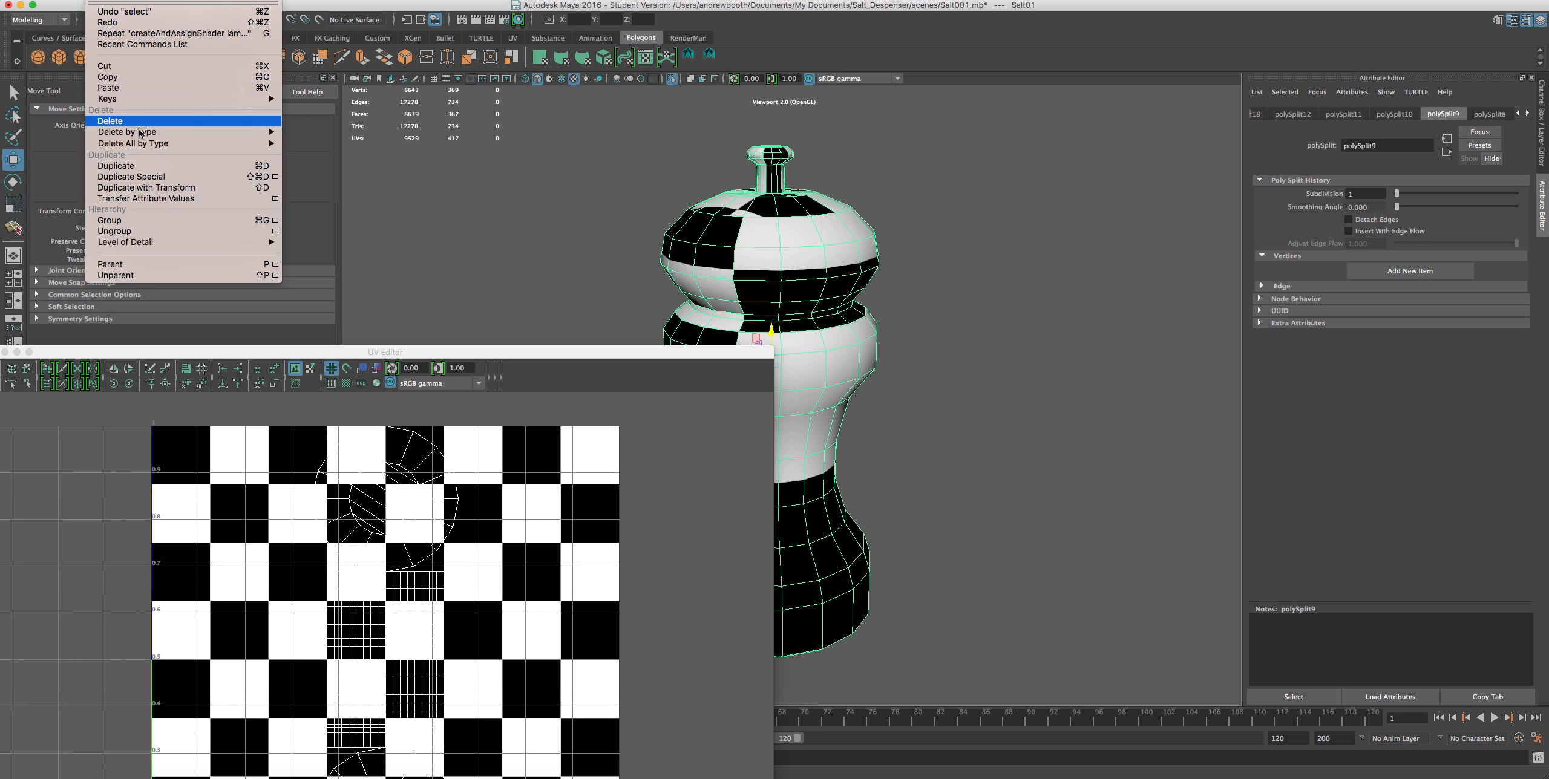
mouse_move(144, 146)
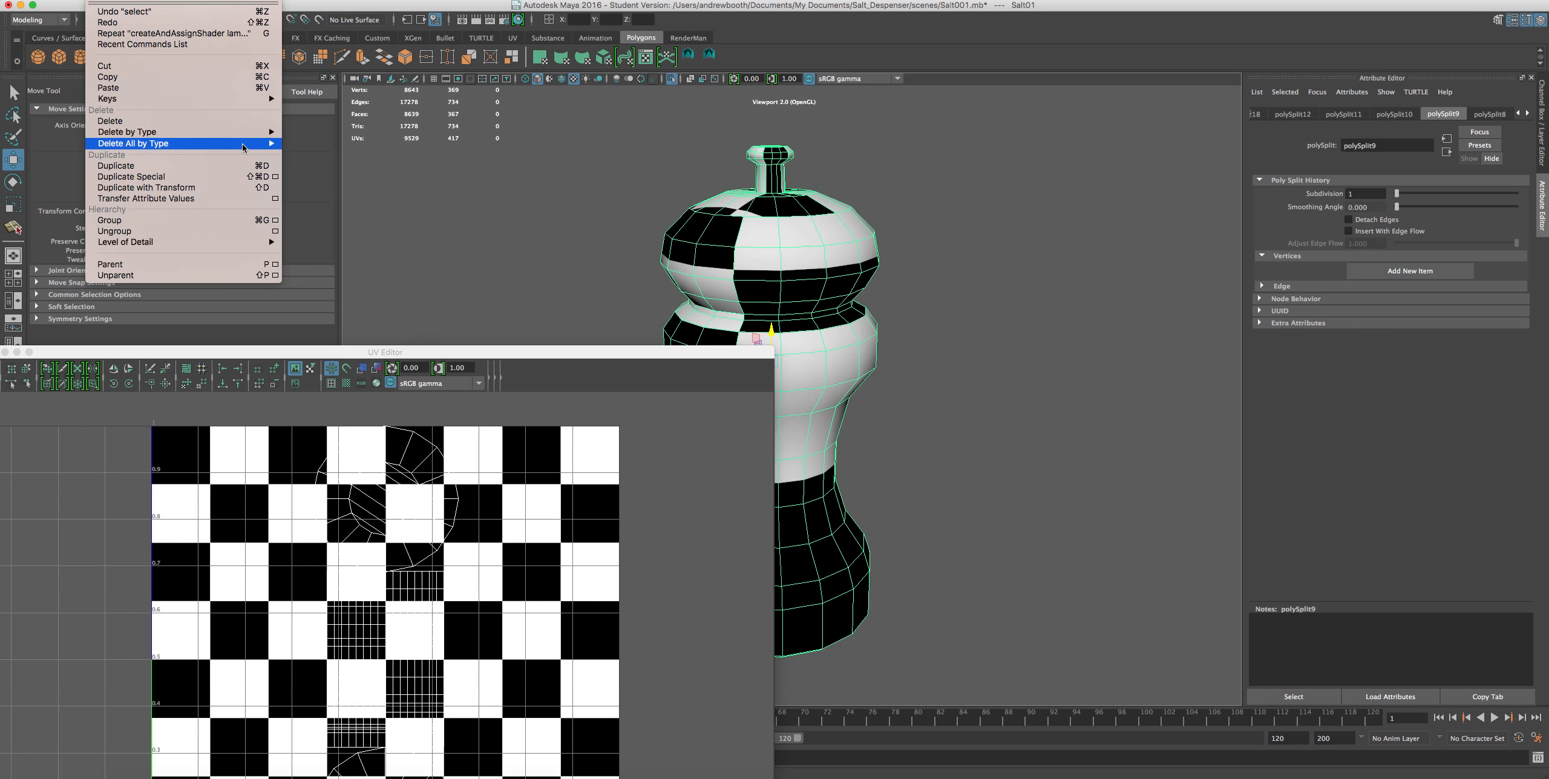
left_click(308, 149)
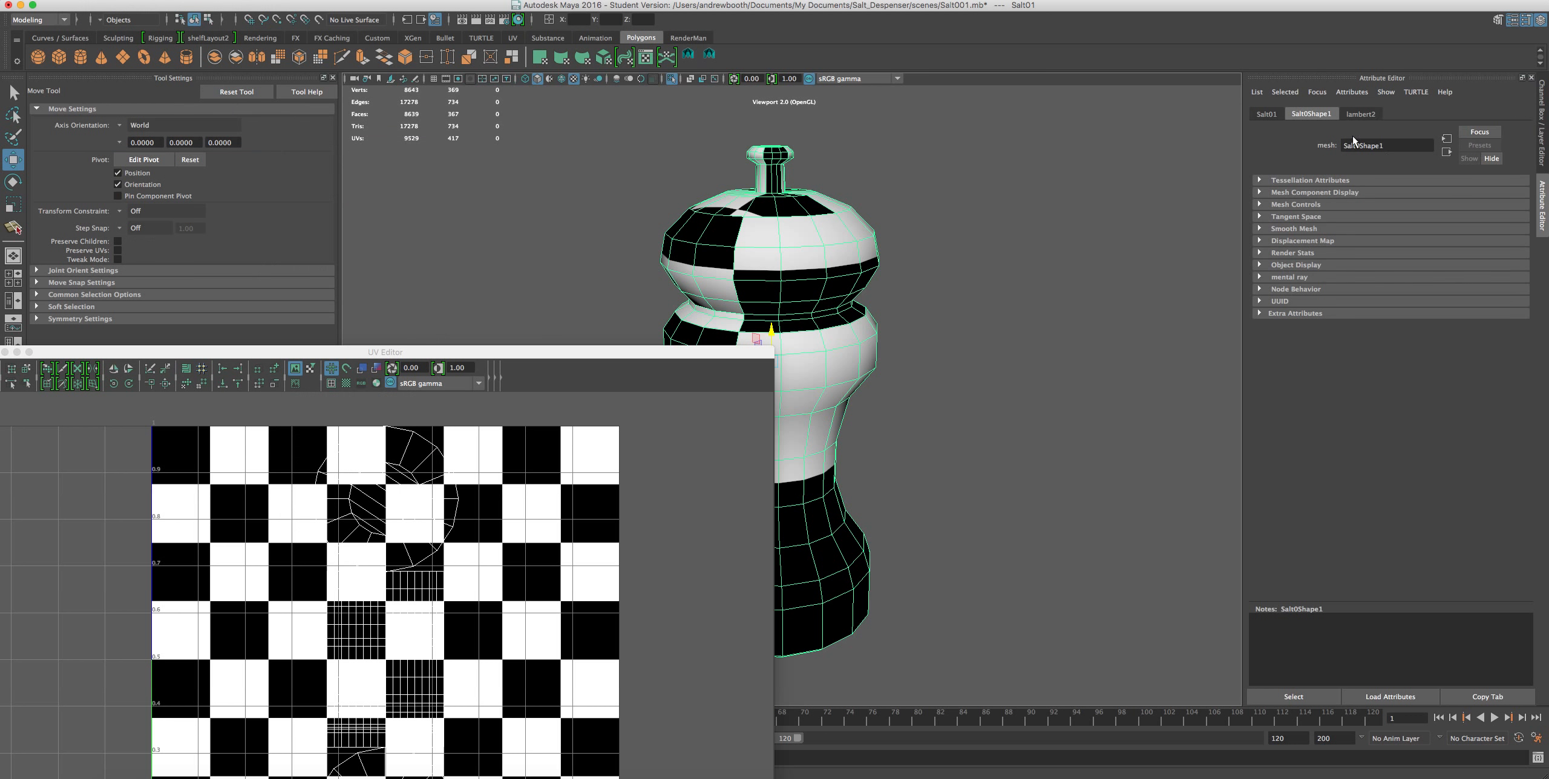
Center the dispenser's pivot and move the UV Editor window clear of the model.
left_click(161, 0)
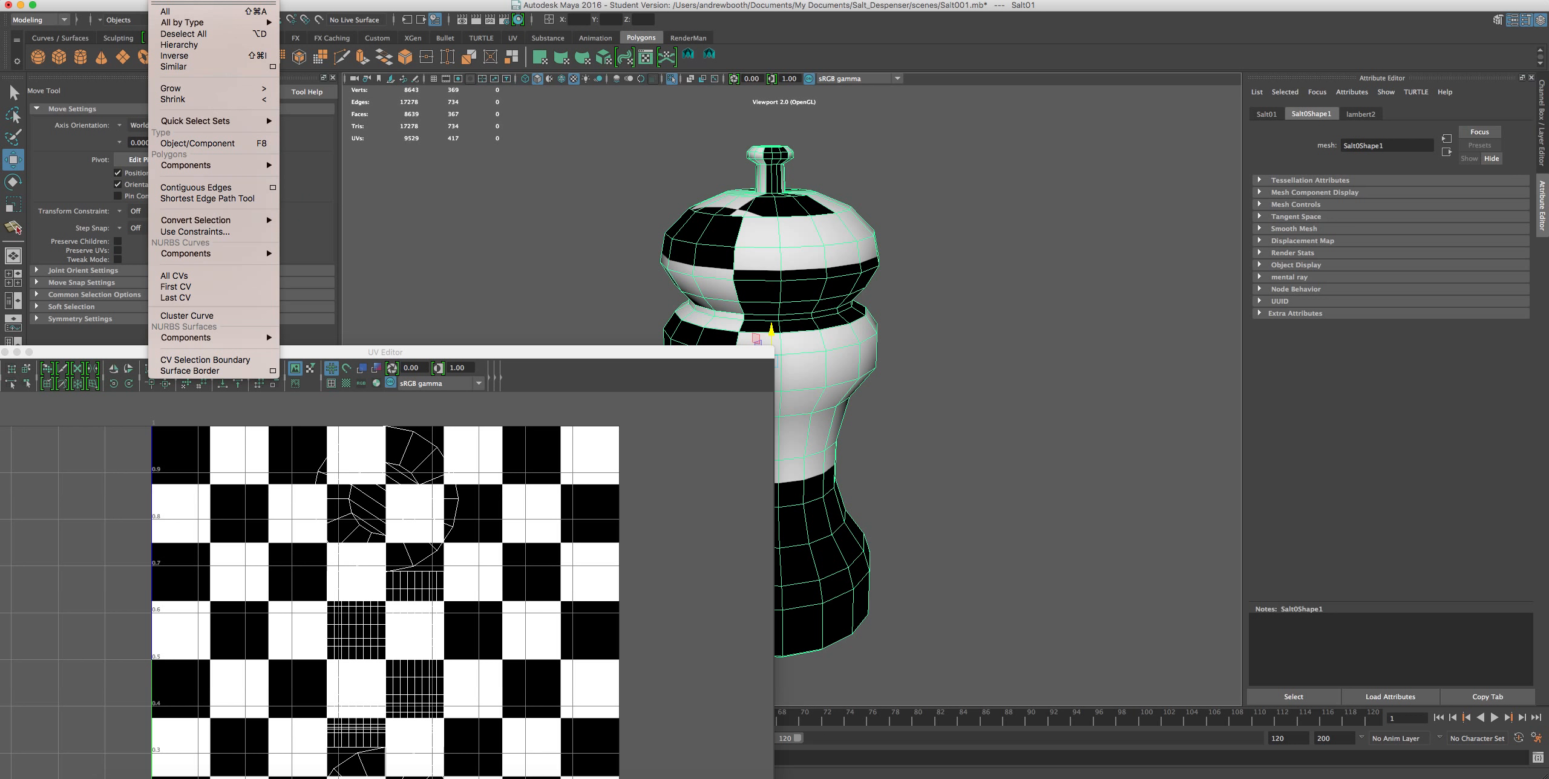
mouse_move(200, 0)
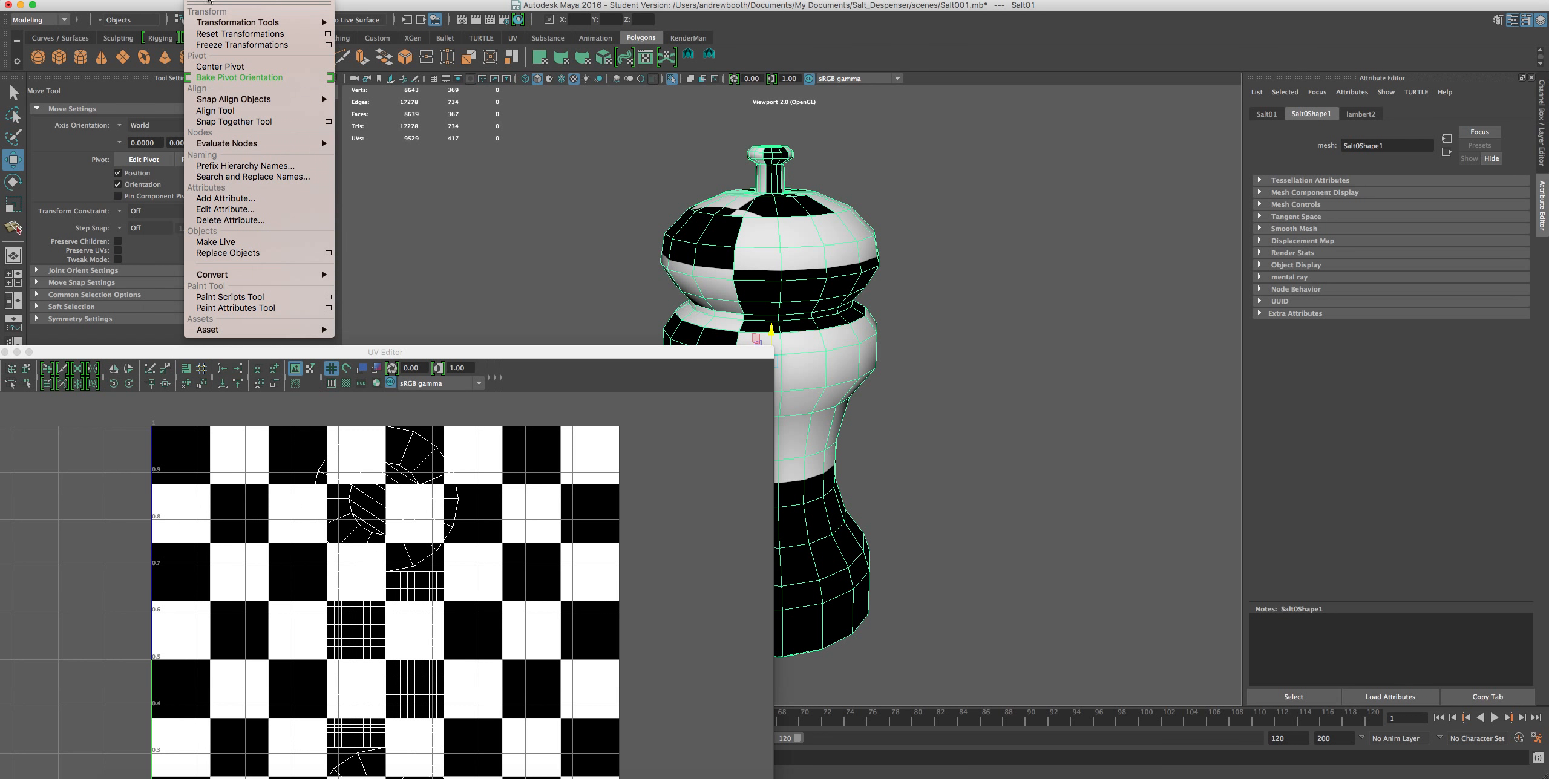
left_click(217, 65)
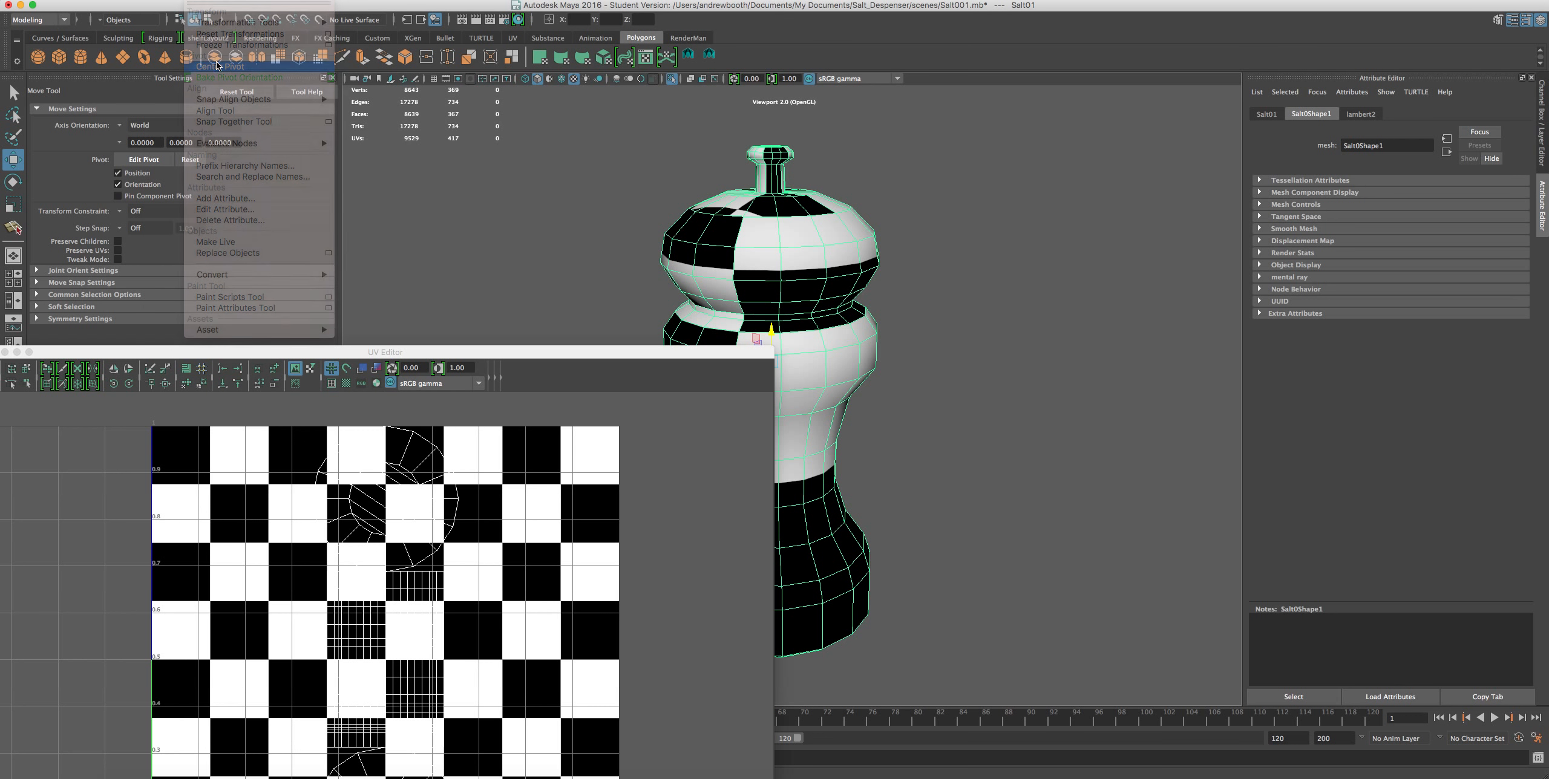
left_click_drag(553, 351, 218, 733)
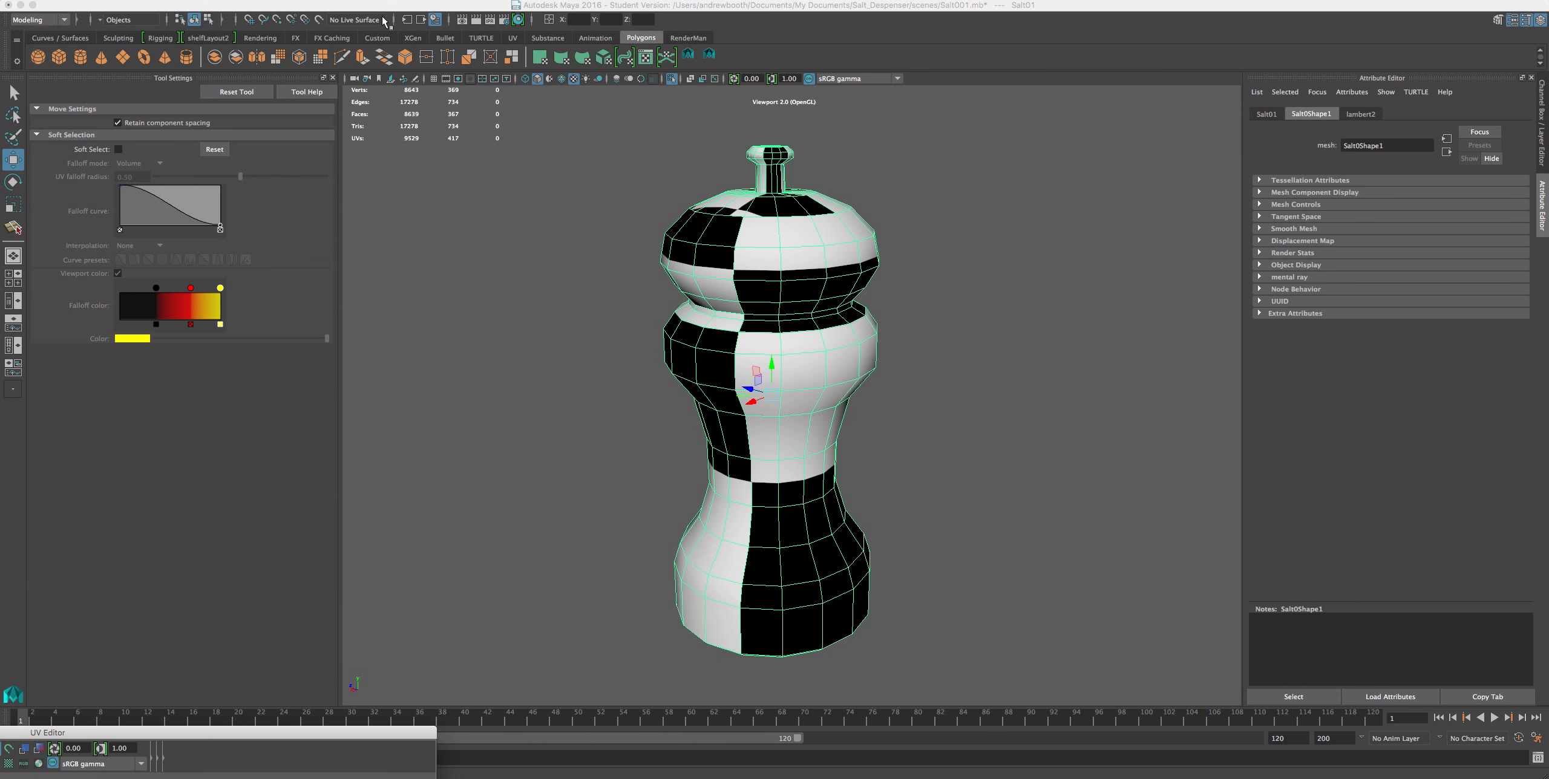
Freeze the transformations of the salt dispenser.
left_click(198, 0)
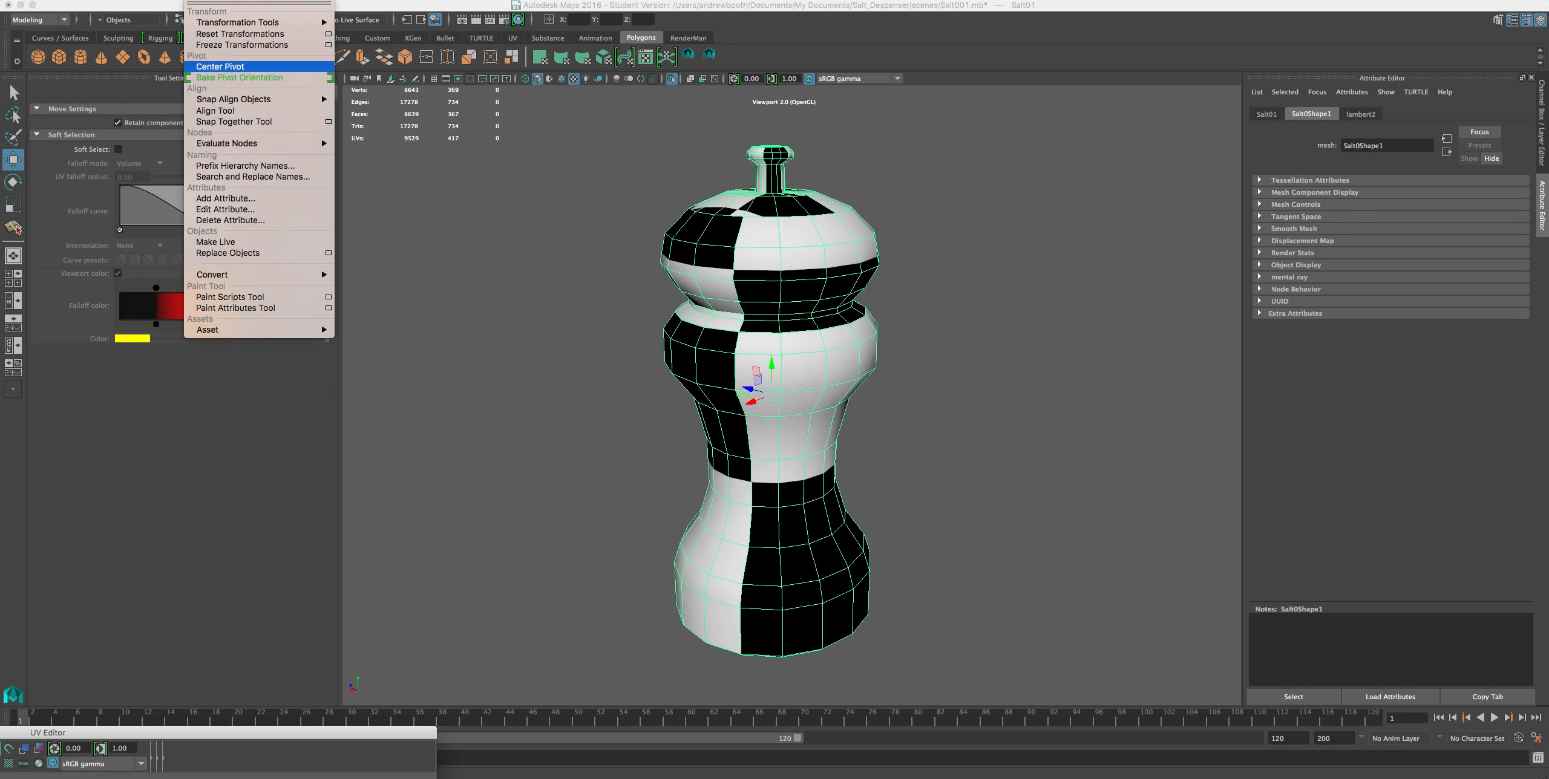
left_click(202, 45)
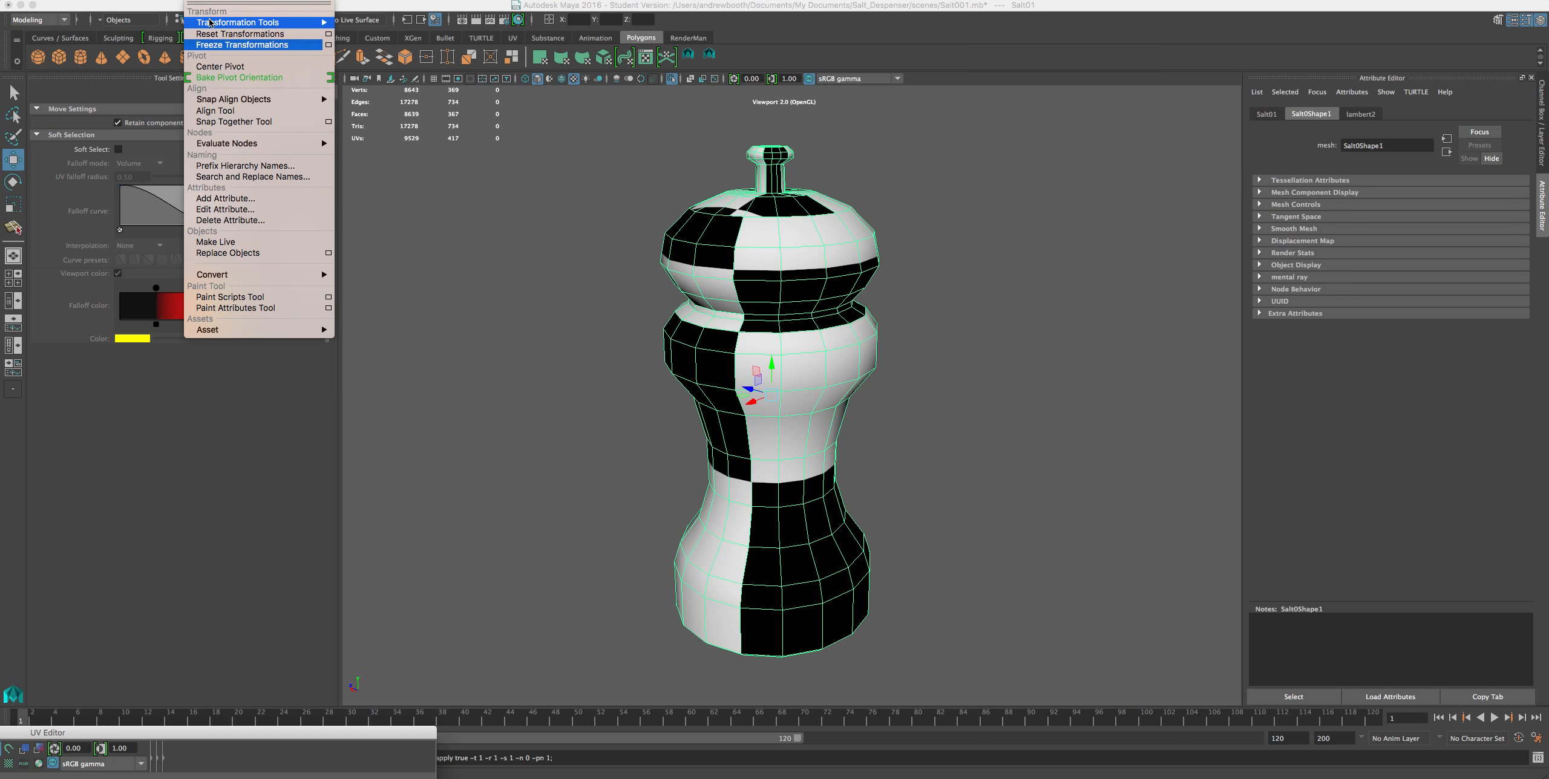
left_click(851, 565)
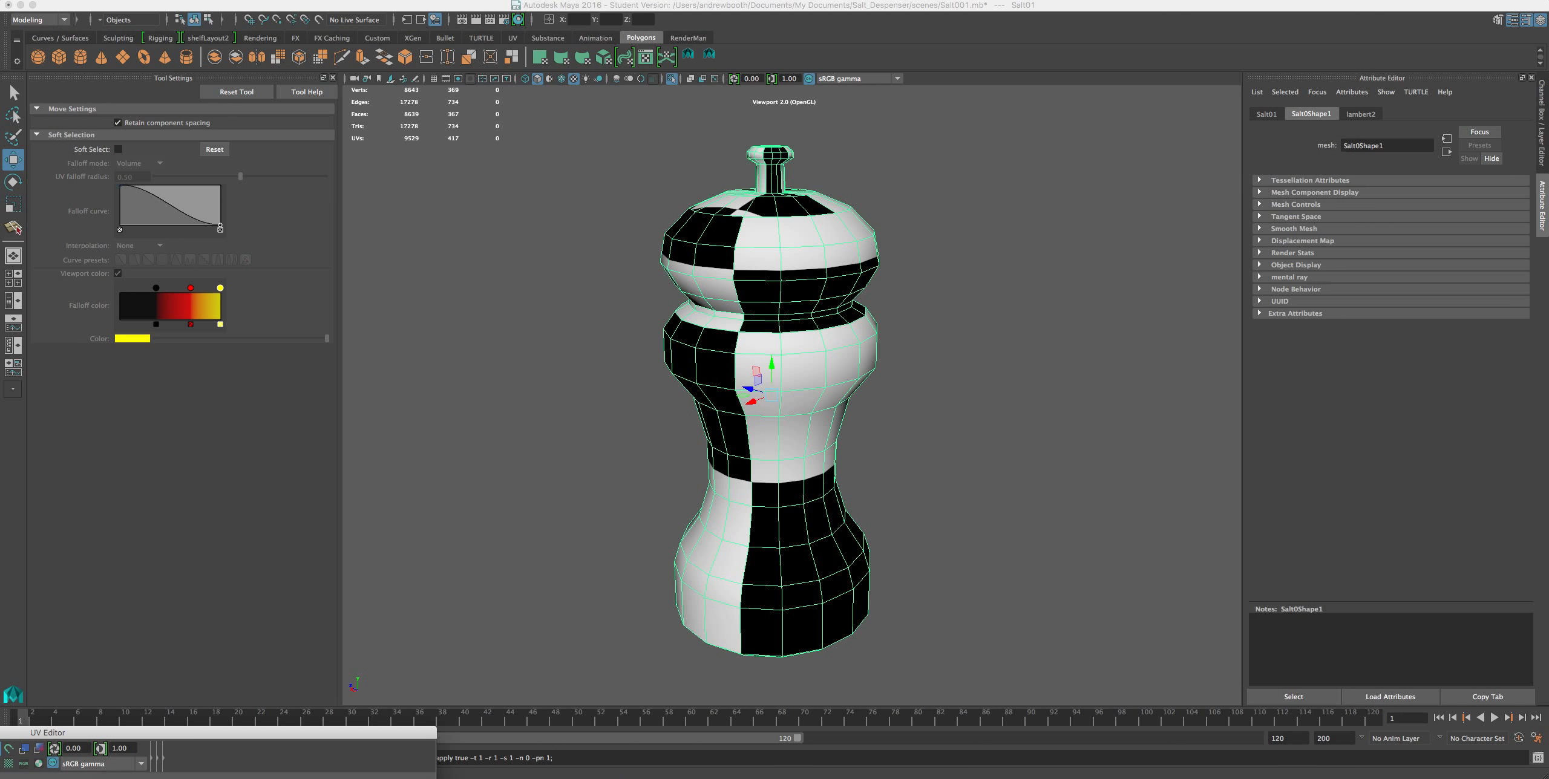
Switch to Photoshop with the blank Untitled-2 document.
left_click(416, 776)
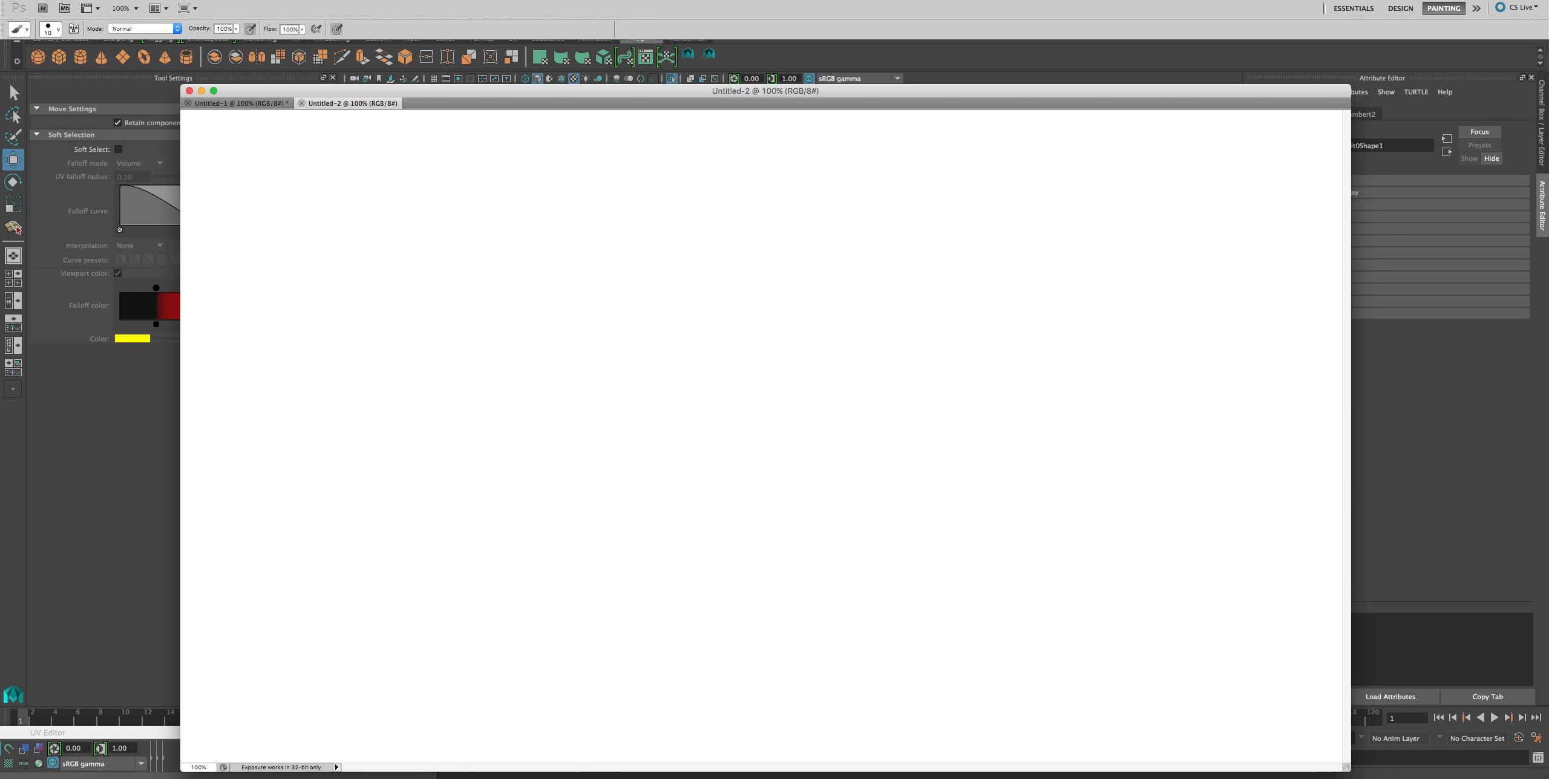
left_click(316, 1)
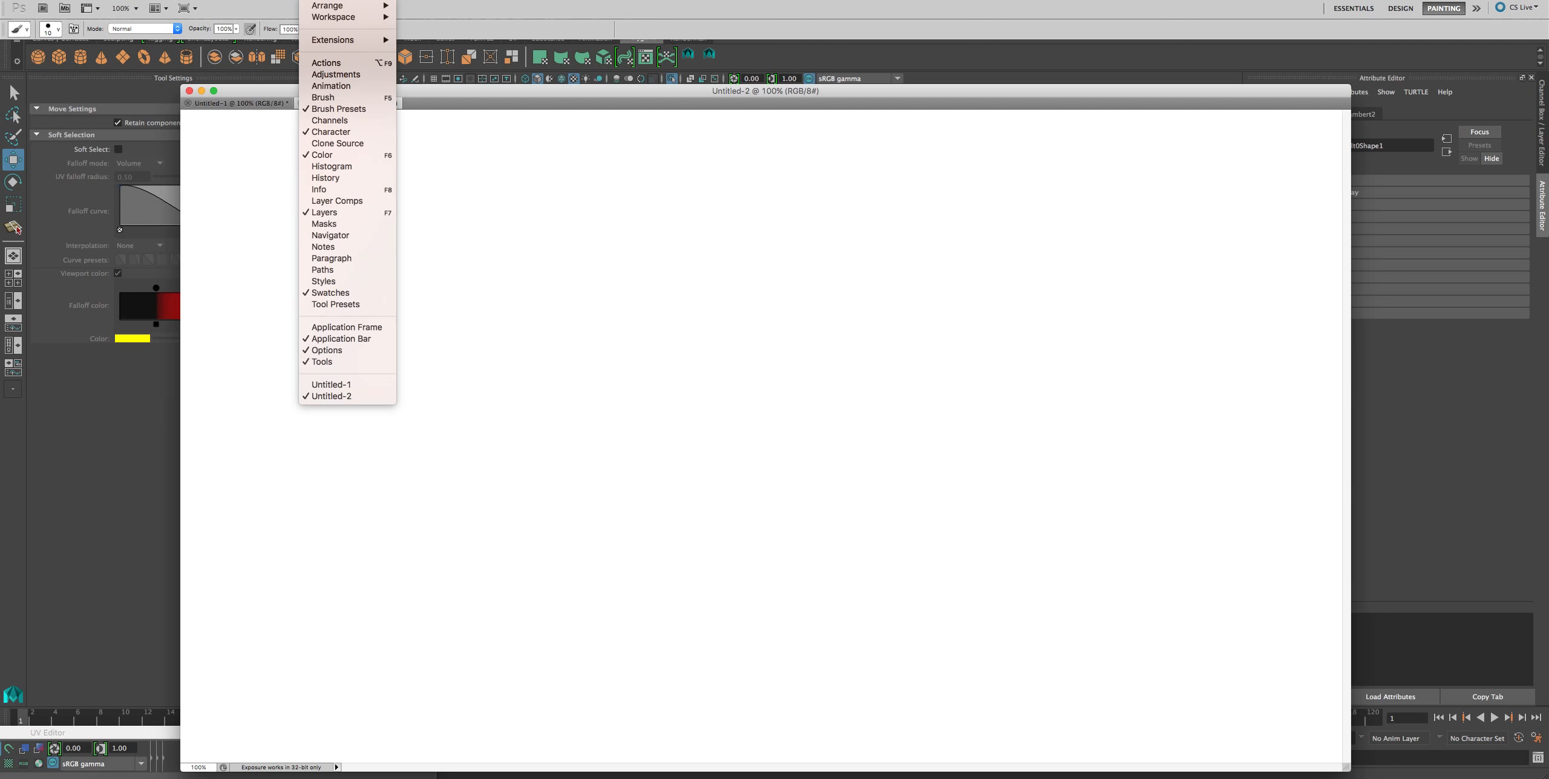
left_click(330, 166)
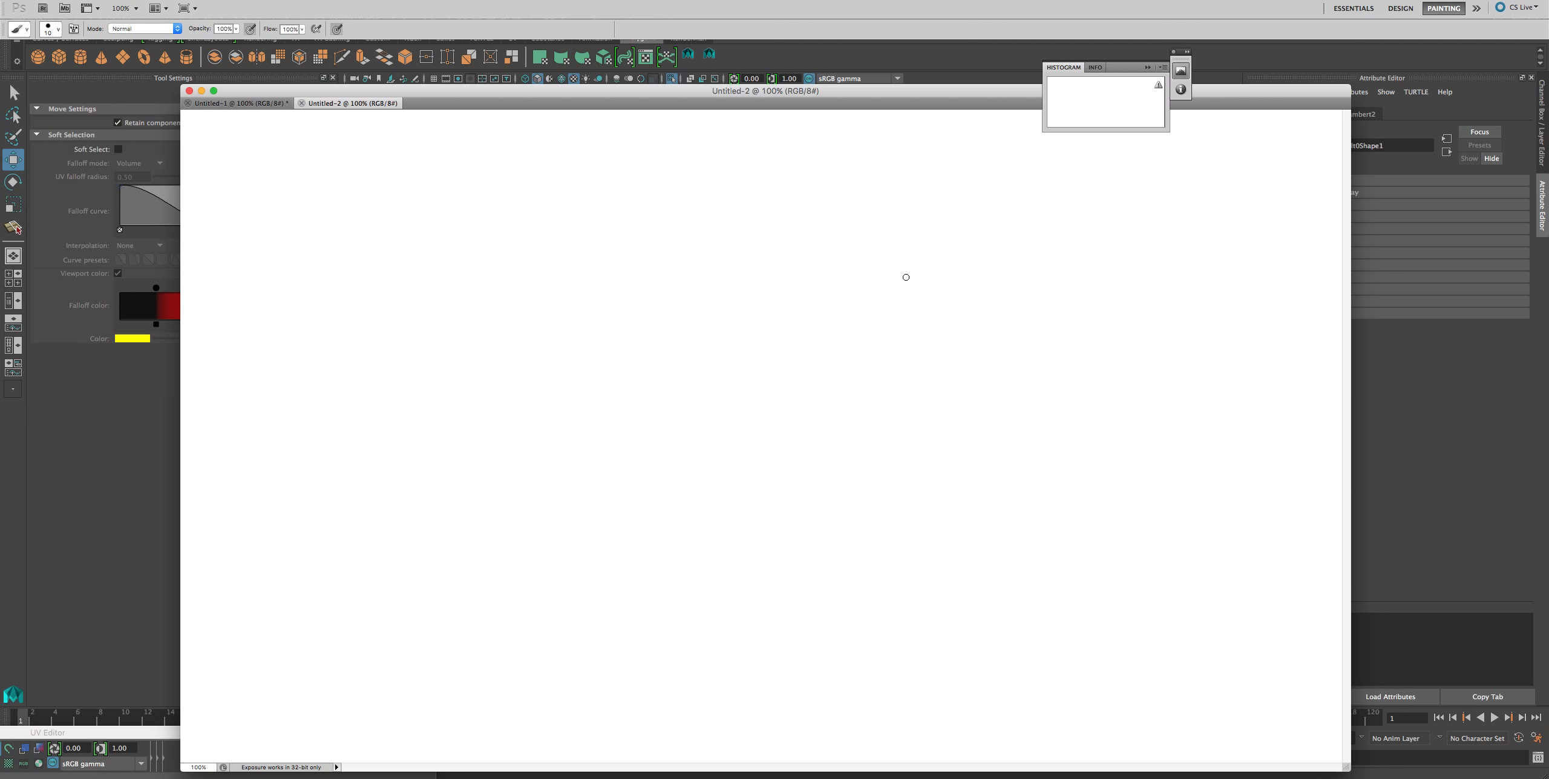
mouse_move(987, 229)
left_mouse_down()
mouse_move(926, 249)
mouse_move(850, 328)
left_mouse_up()
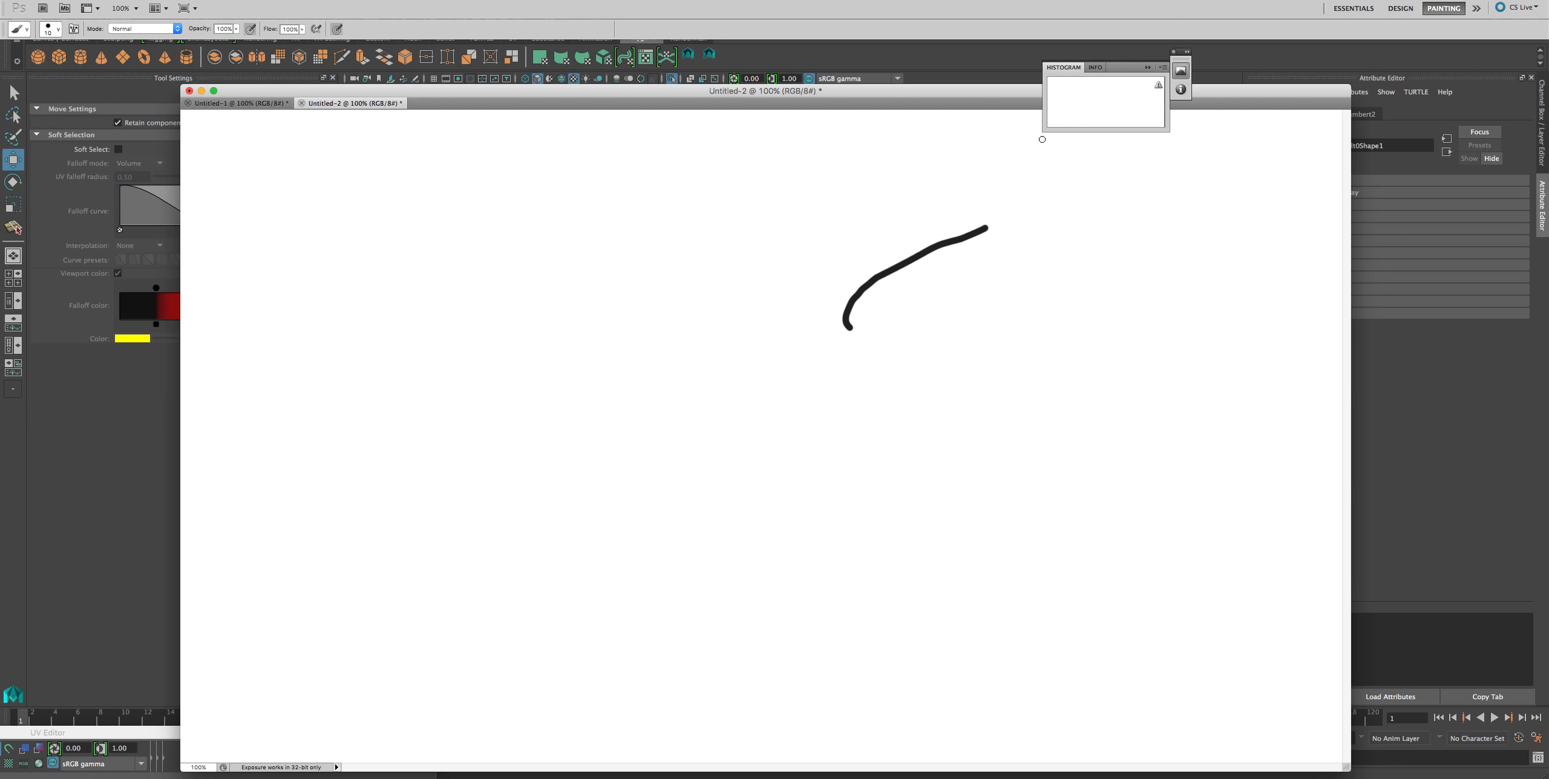
left_click(1090, 68)
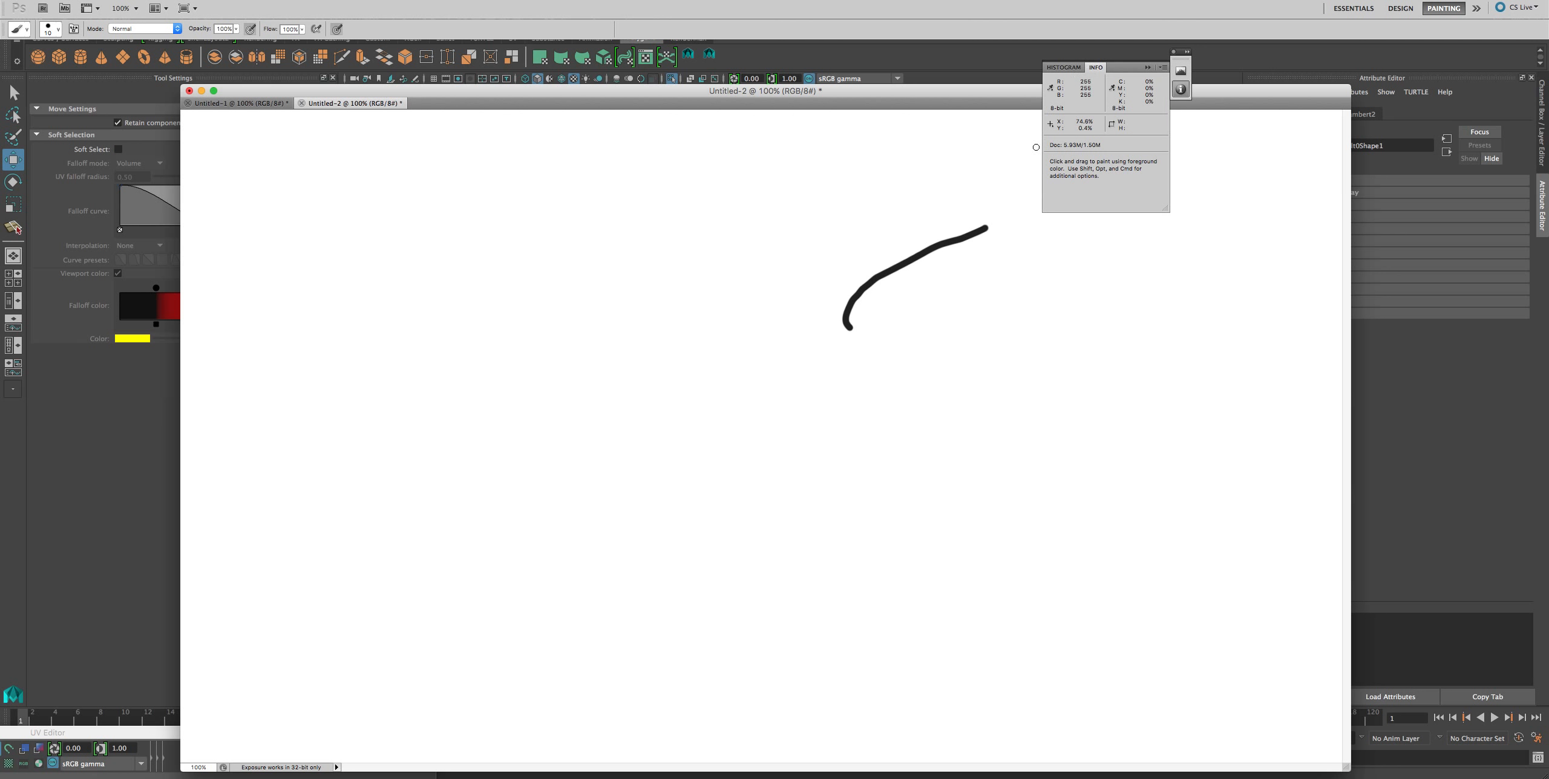
left_click(1173, 51)
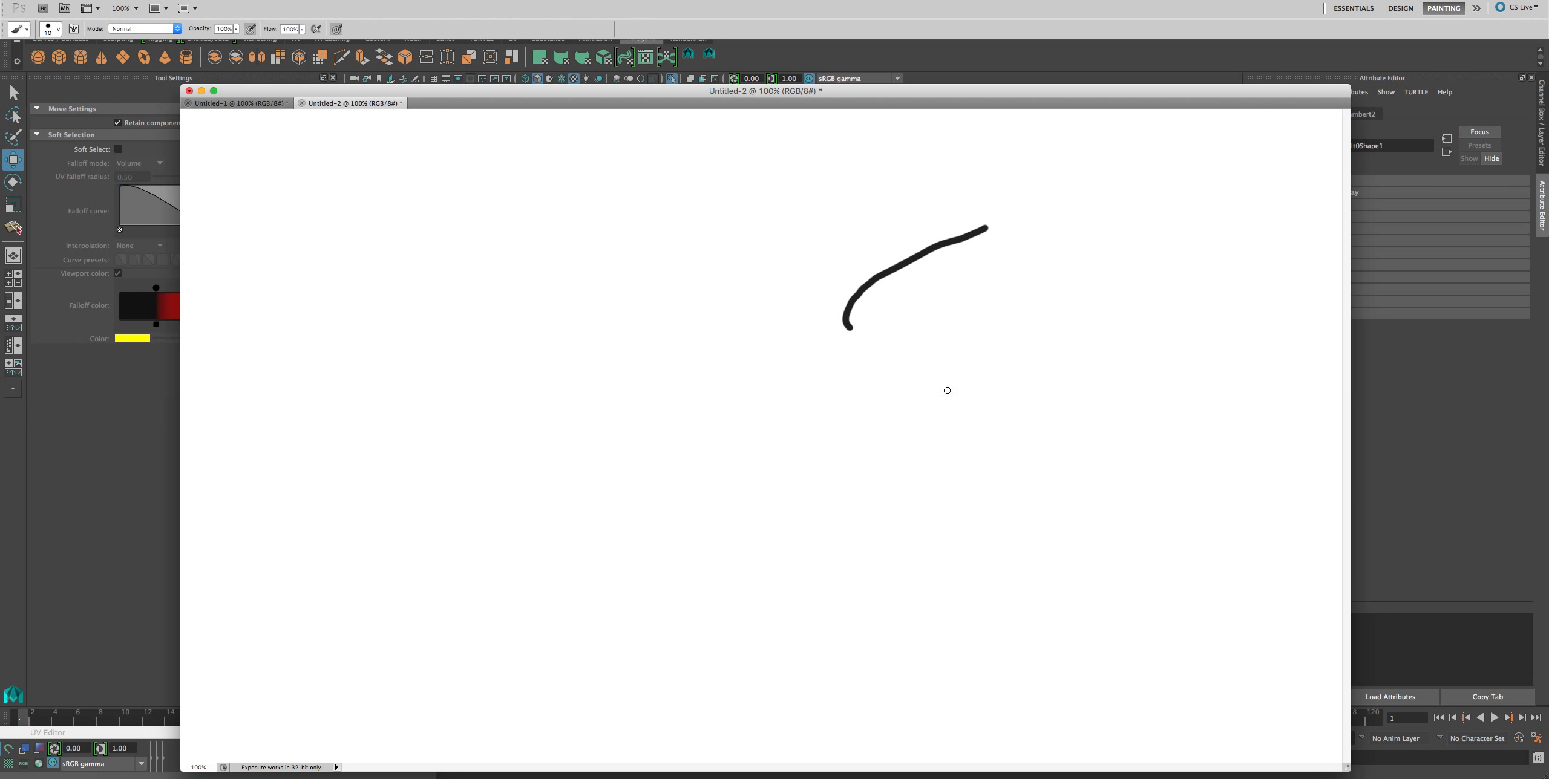
key("super+z")
Show the History panel for the Untitled-2 document.
left_click(282, 0)
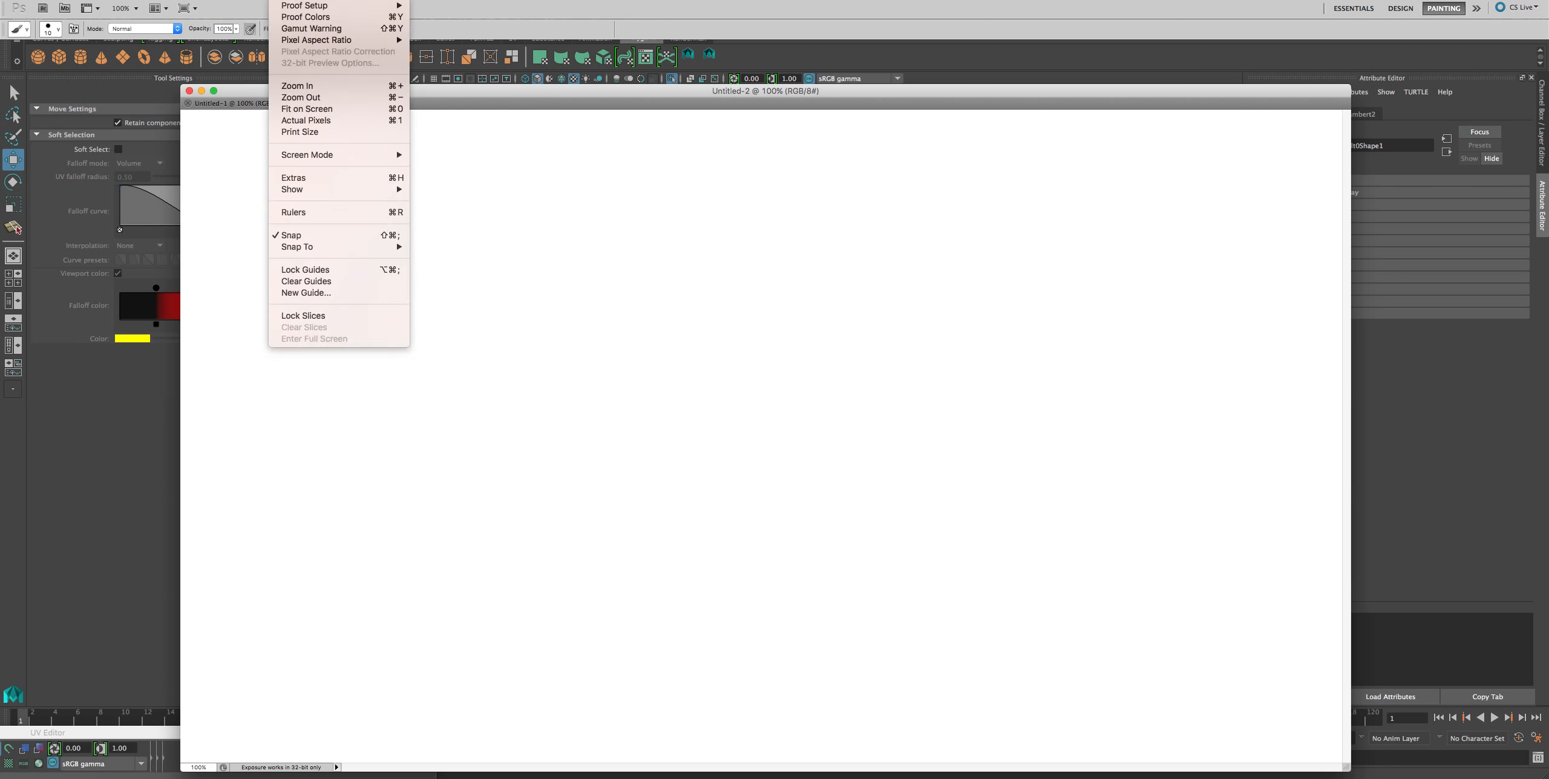
mouse_move(317, 0)
left_click(336, 179)
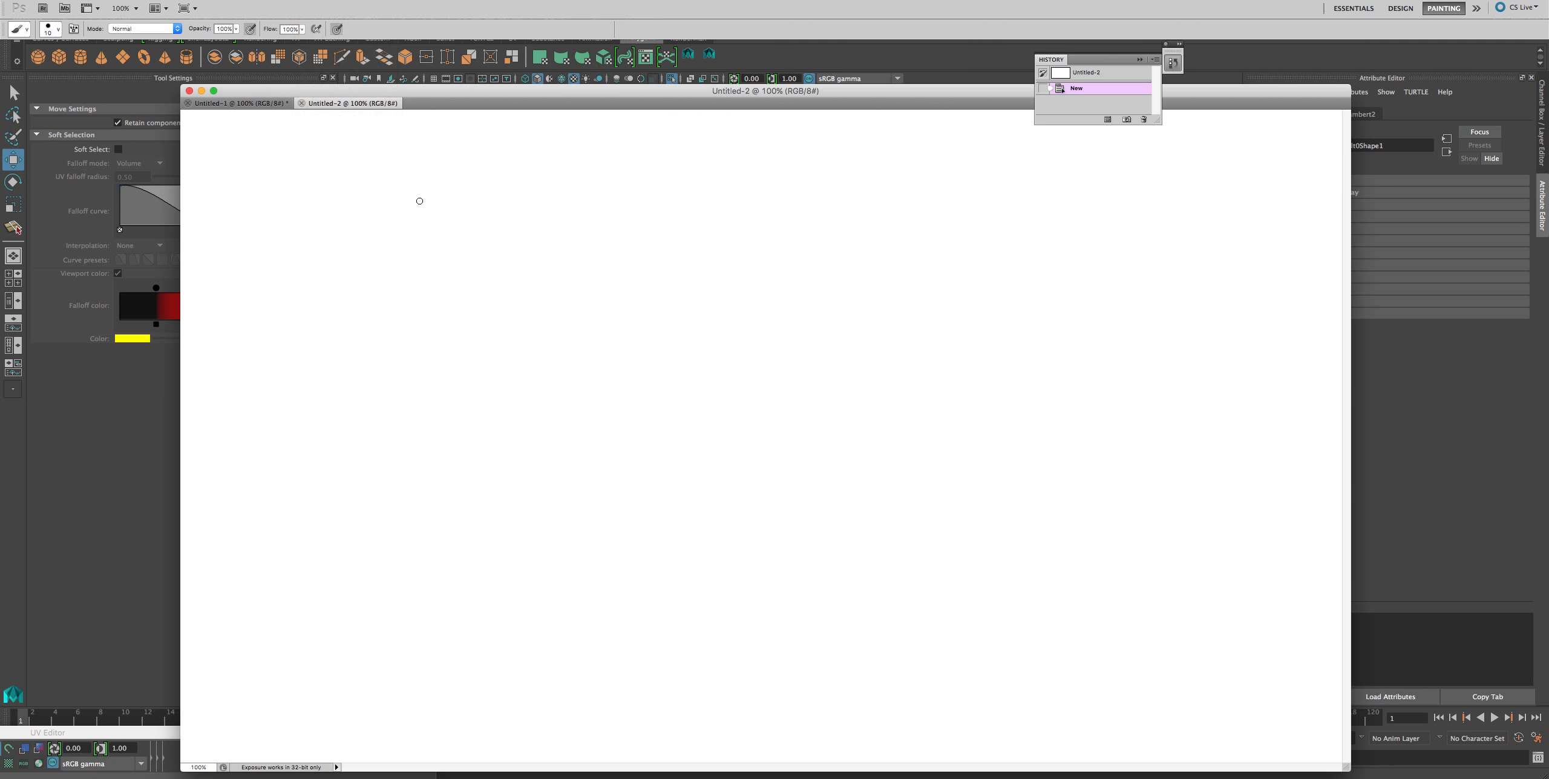
Paint a diagonal brush stroke across the blank Untitled-2 canvas and undo it.
left_click_drag(987, 259, 684, 431)
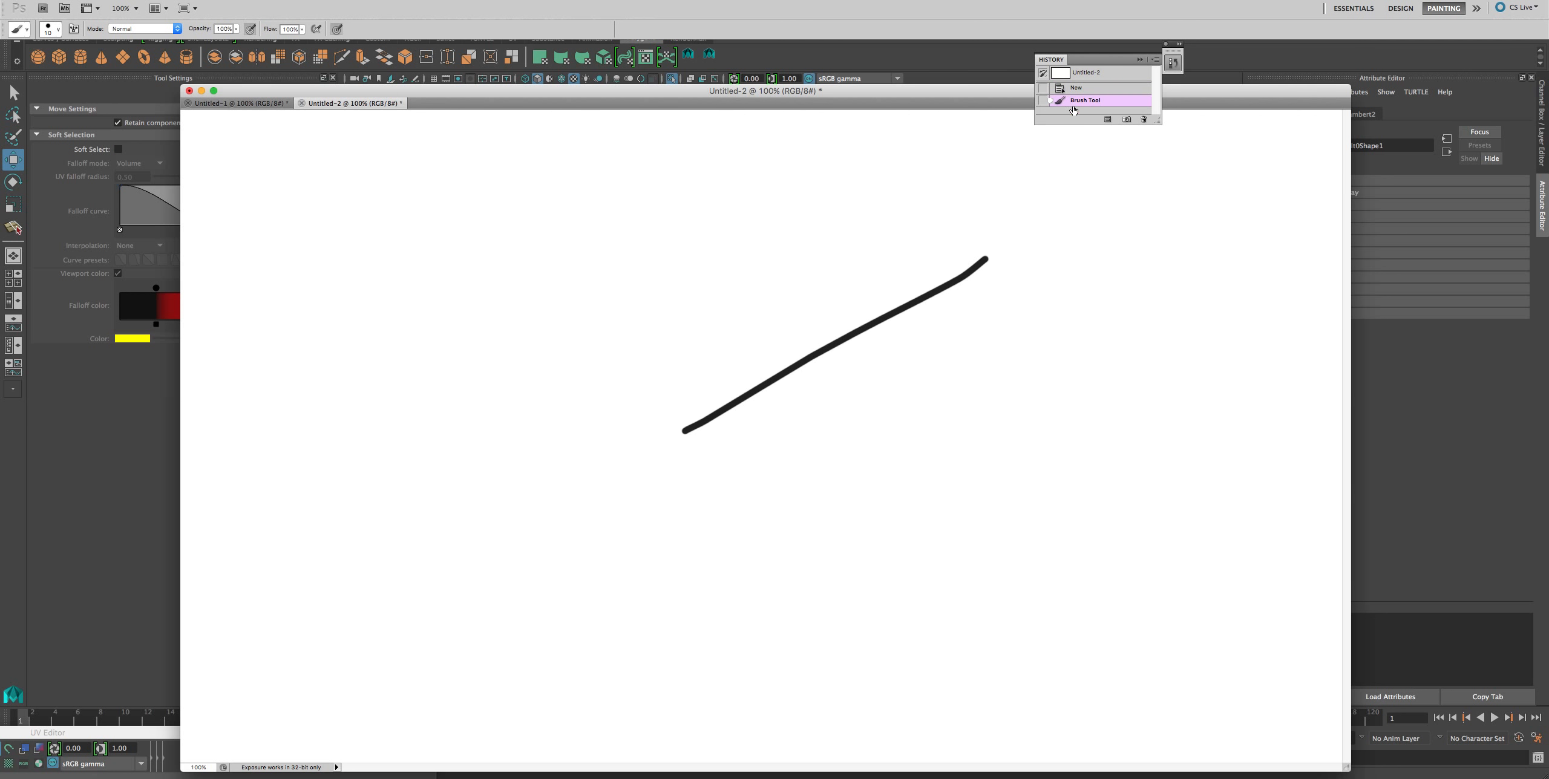
key("super+z")
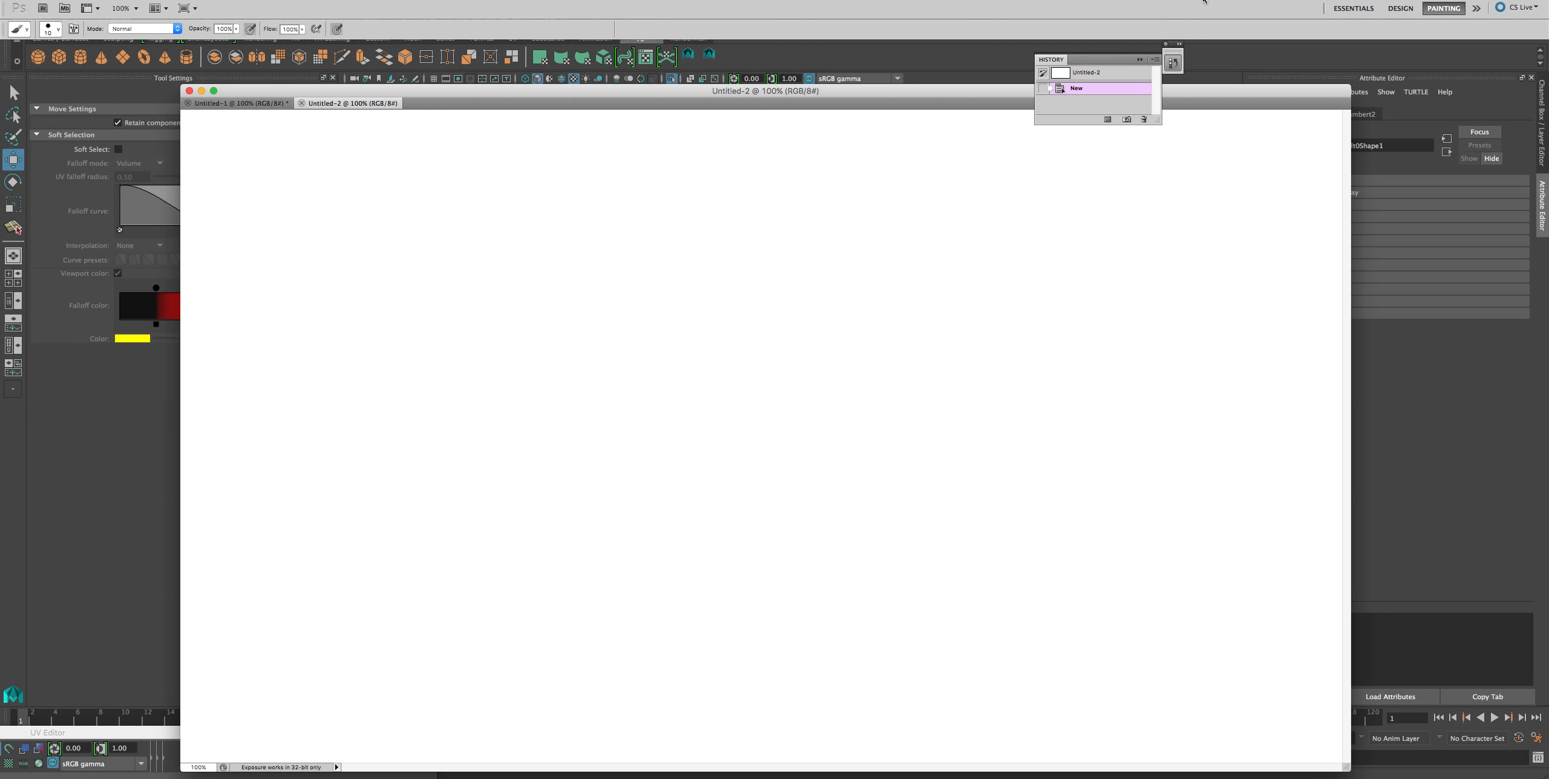
Switch to Maya and break the checker texture's connection to the Color attribute of the lambert2 material.
left_click(1515, 404)
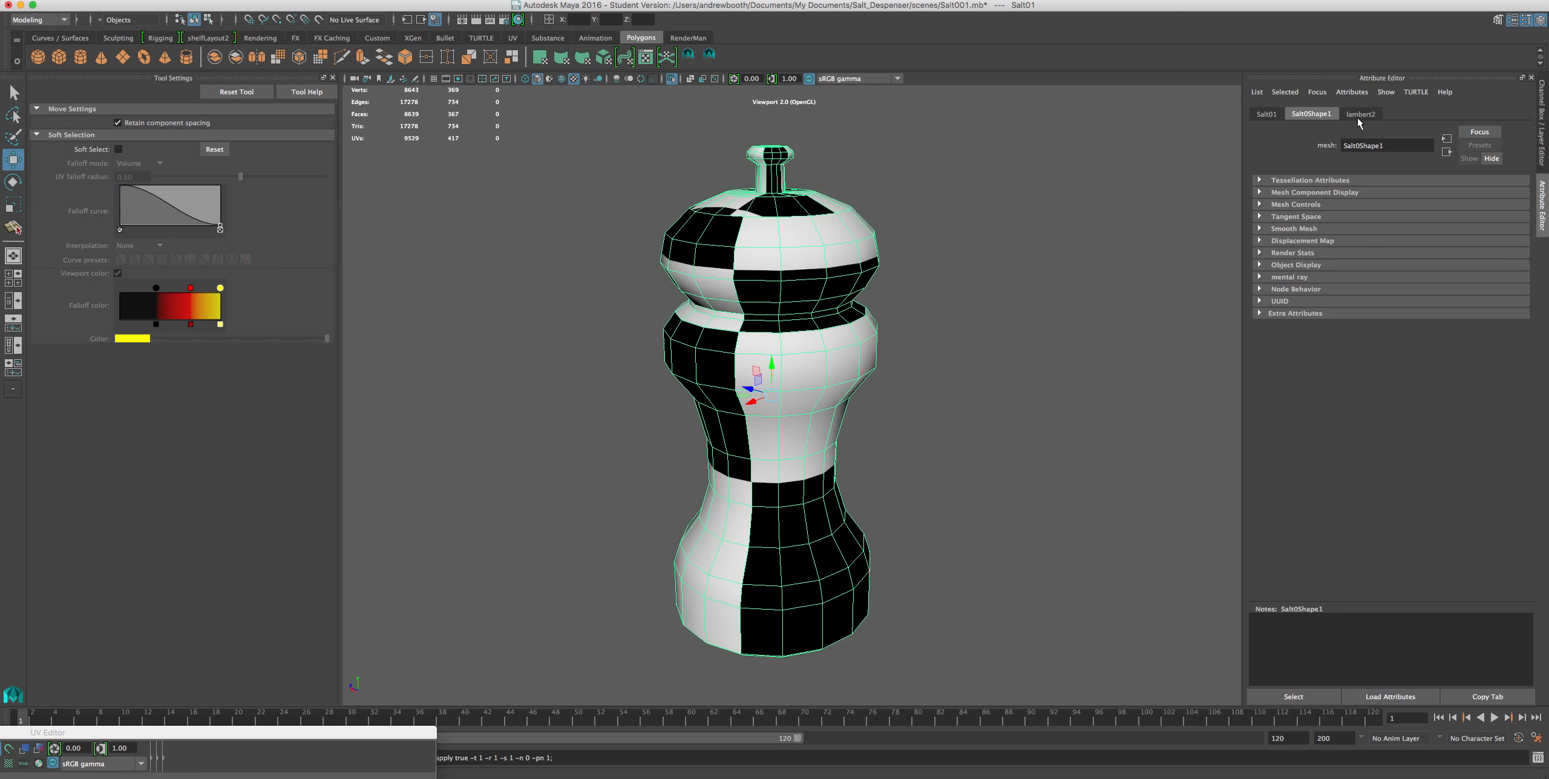
left_click(1373, 114)
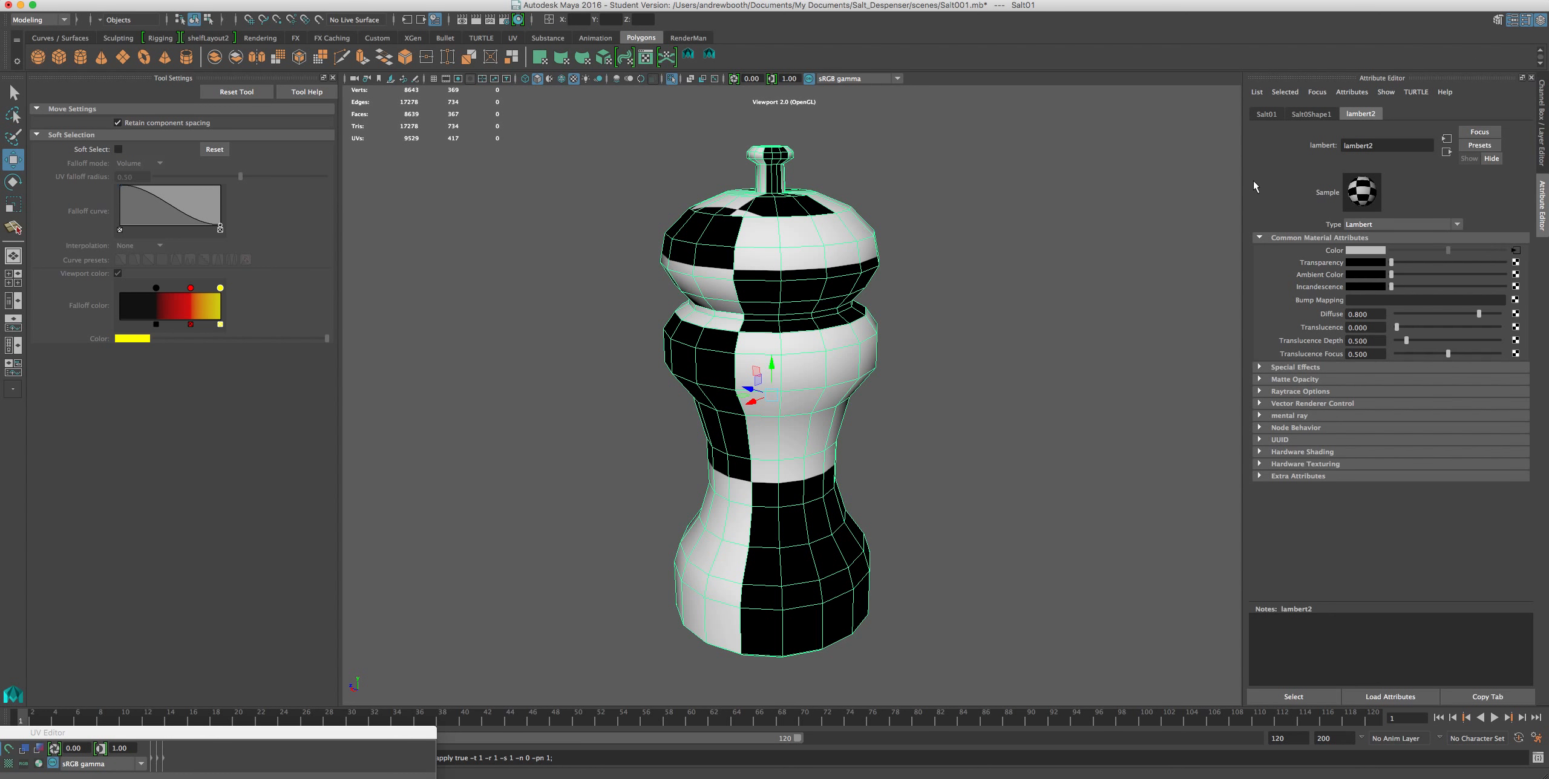
left_click(1515, 249)
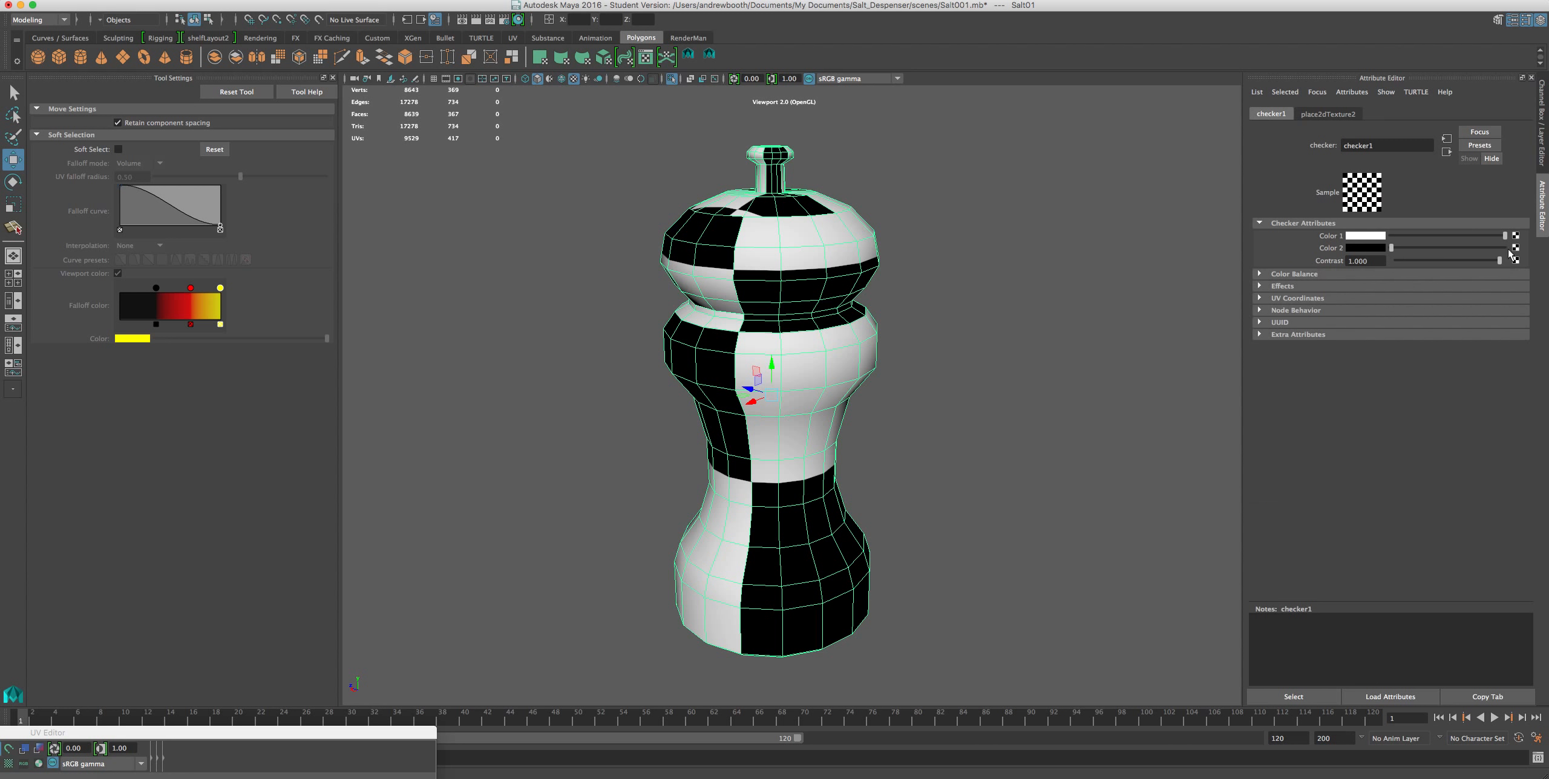
left_click(1446, 152)
right_click(1345, 248)
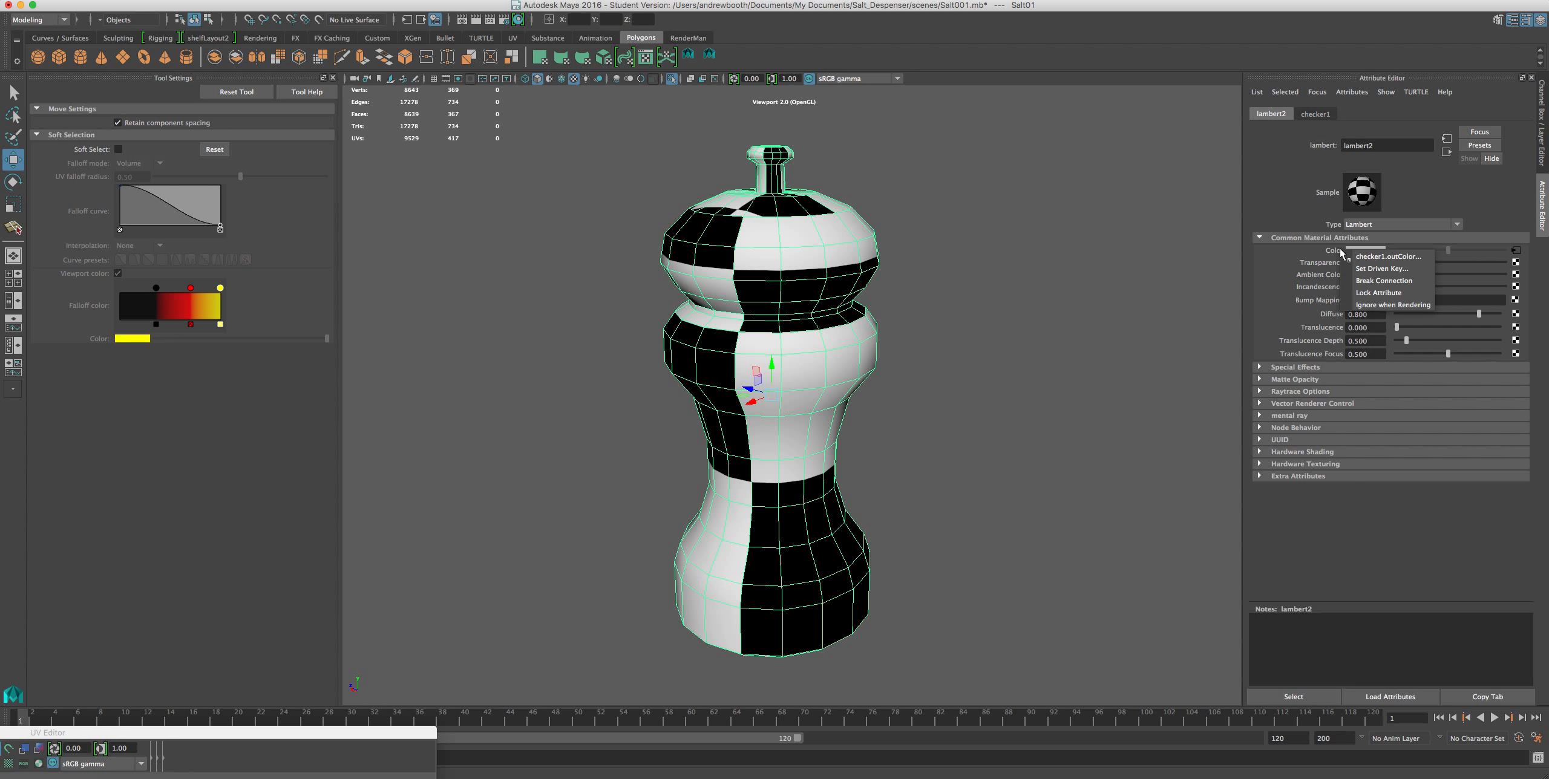
left_click(1361, 280)
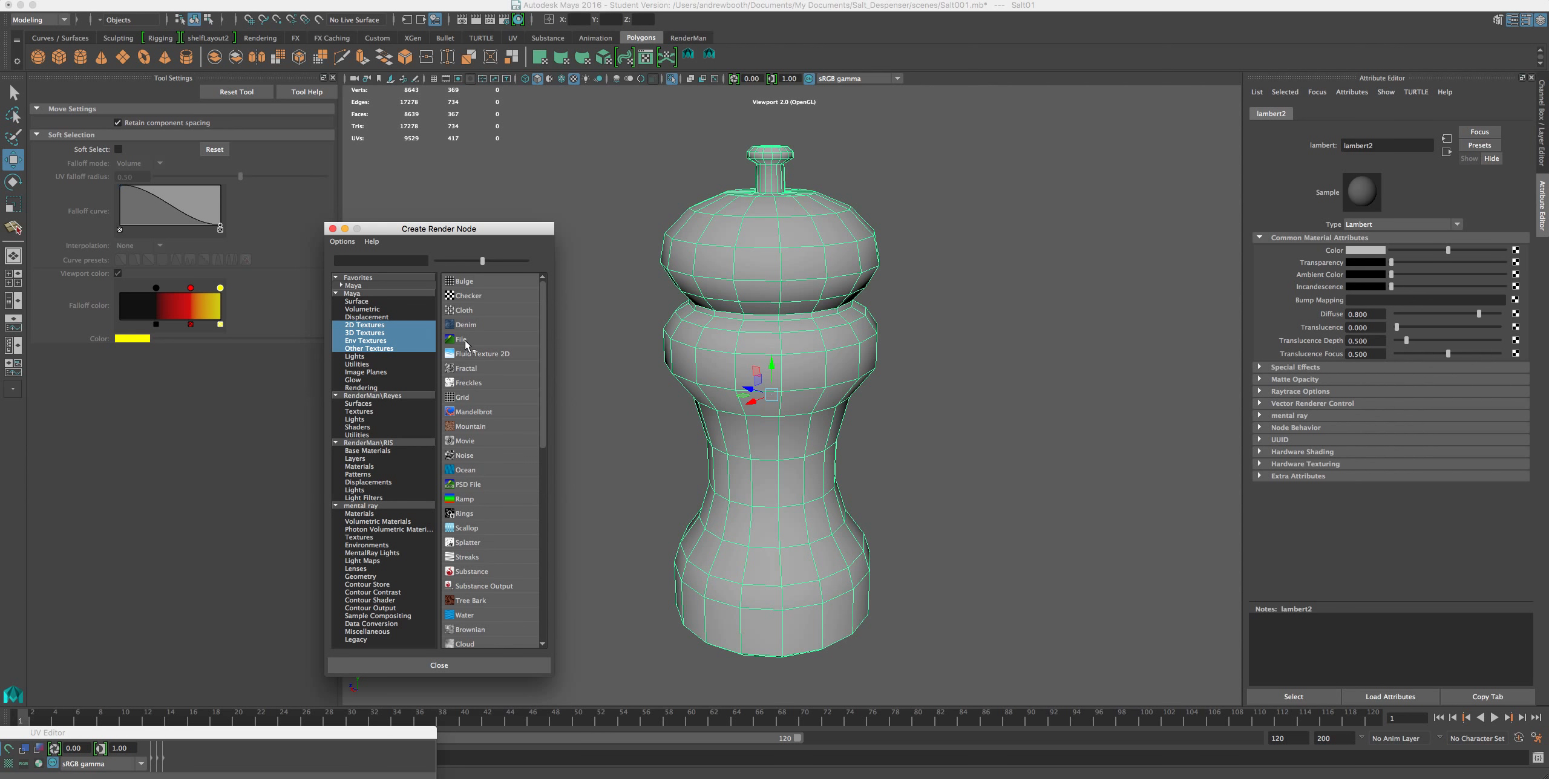
Assign a File texture to lambert2's Color and load 215546627849.jpg from the MayaFiles folder on the Desktop.
left_click(464, 340)
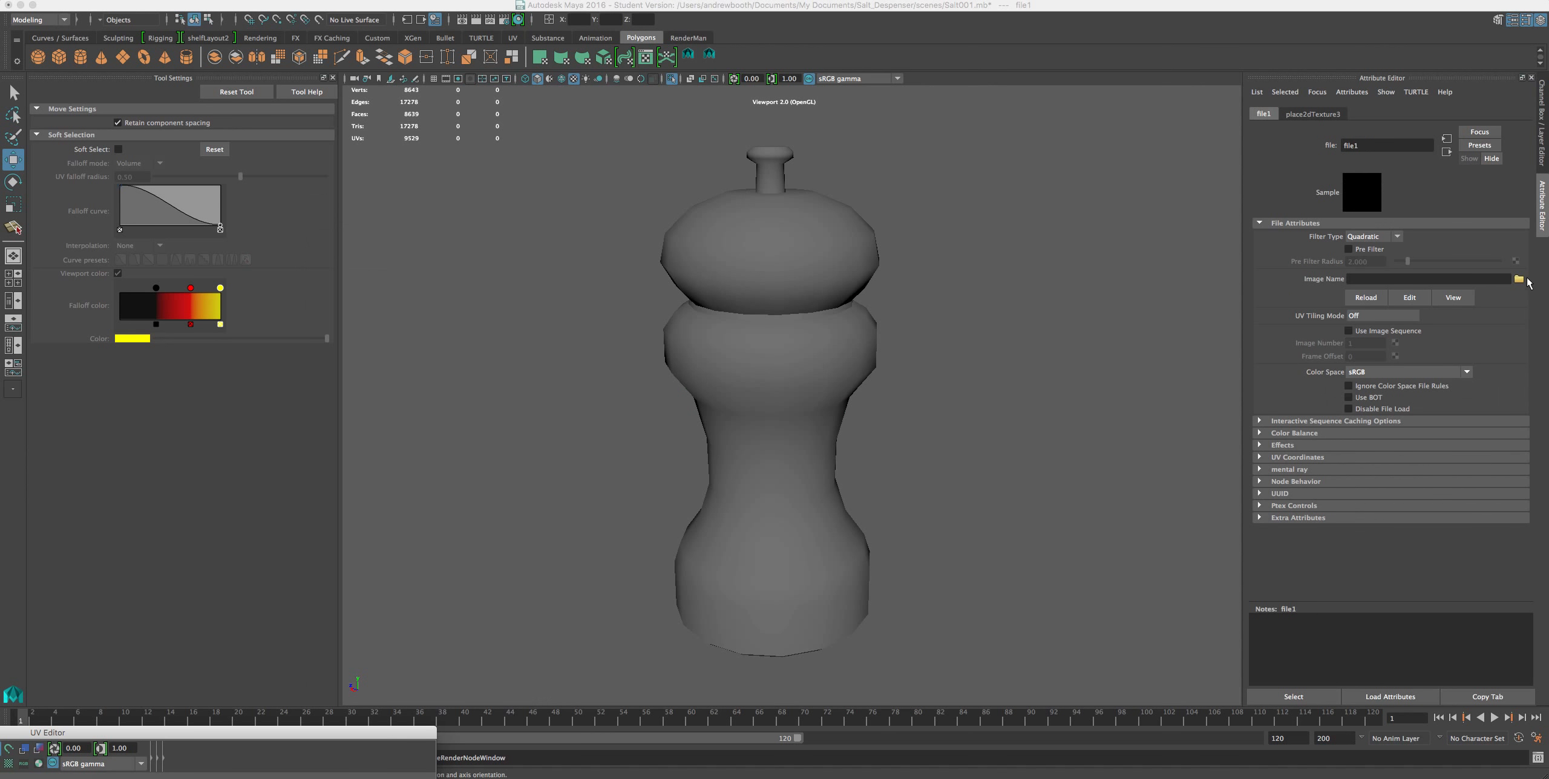
left_click(1519, 279)
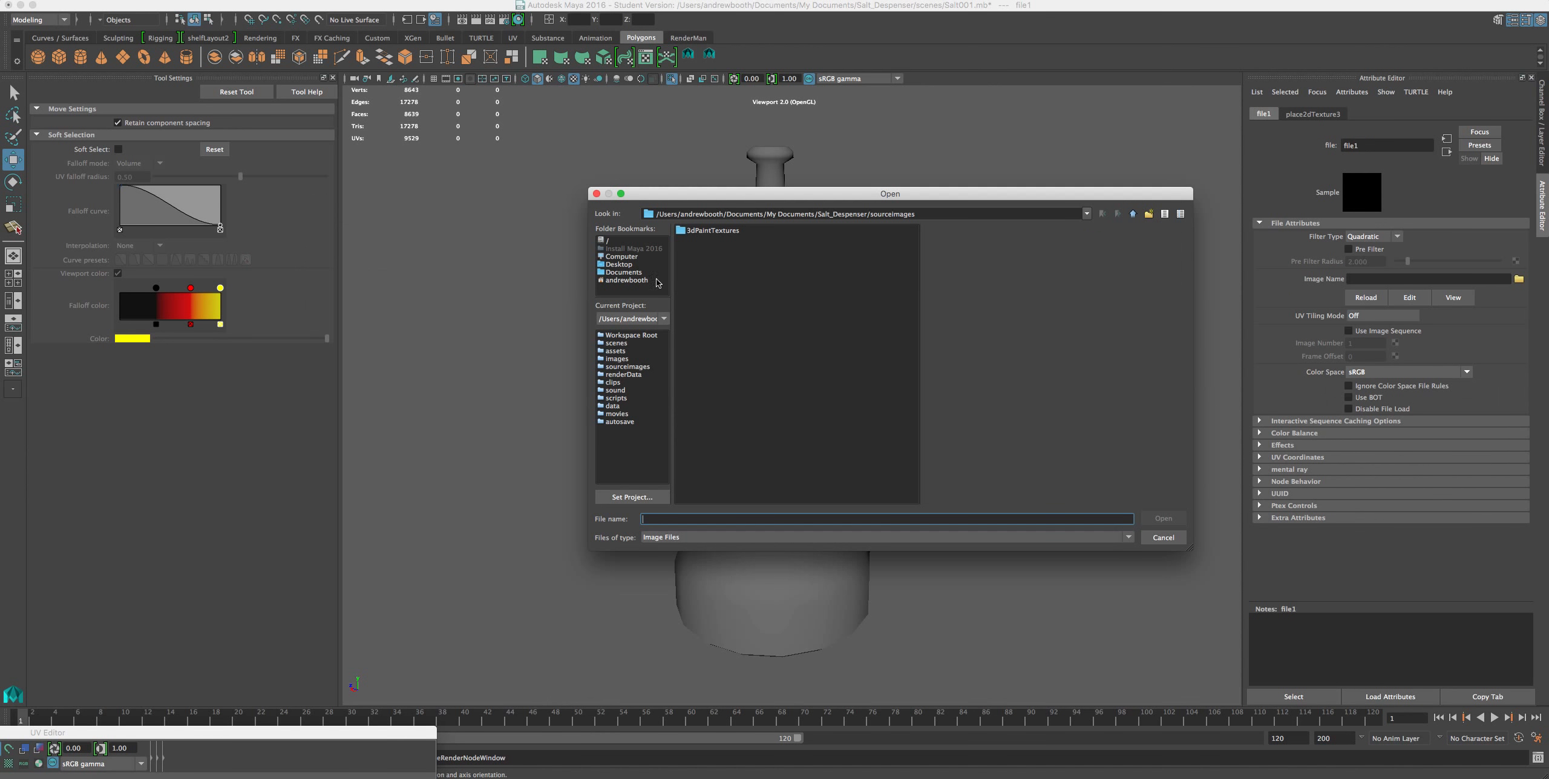
left_click(625, 273)
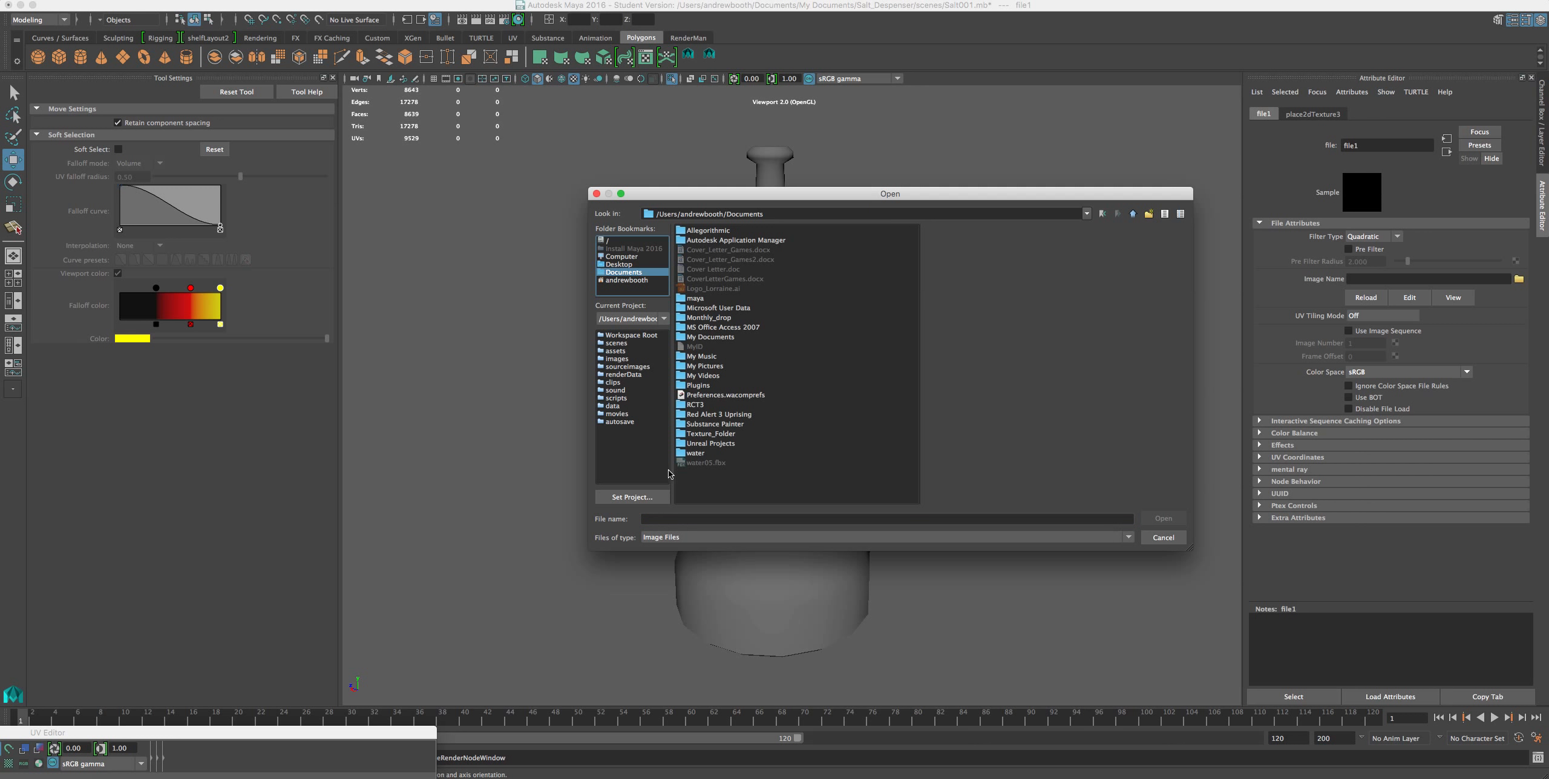
left_click(617, 264)
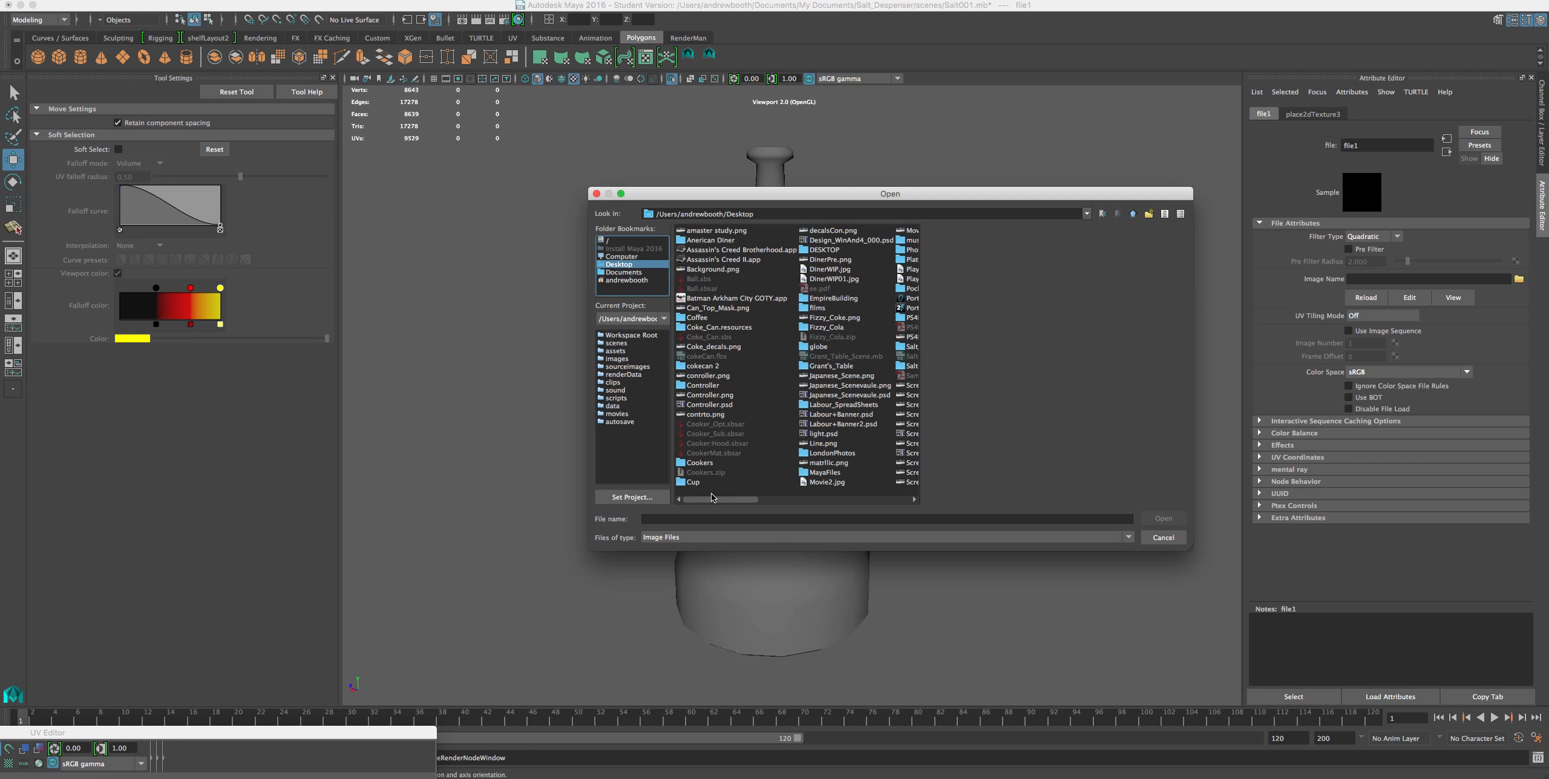
left_click_drag(712, 498, 781, 498)
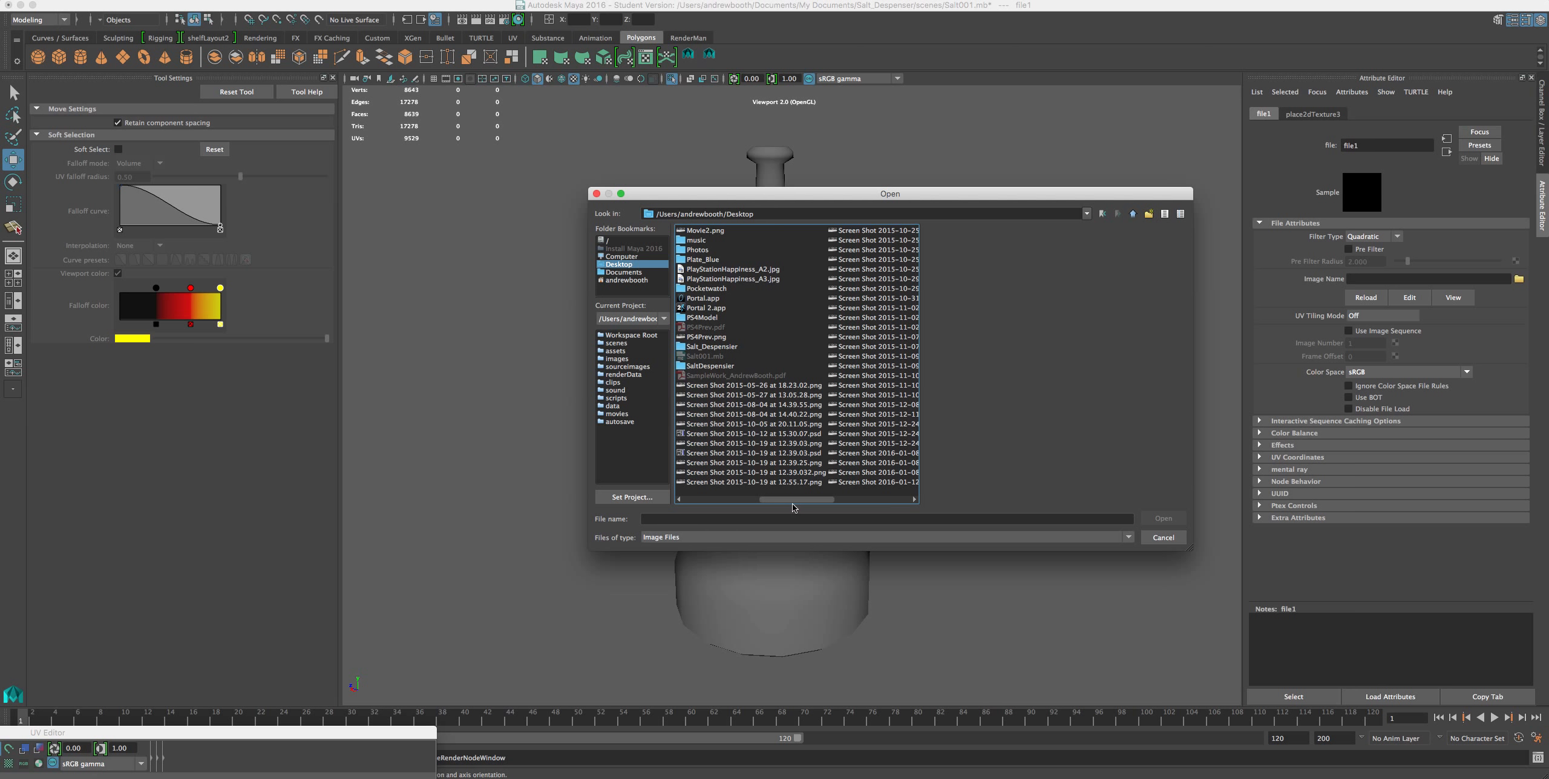
scroll(793, 504, "left", 1)
double_click(692, 473)
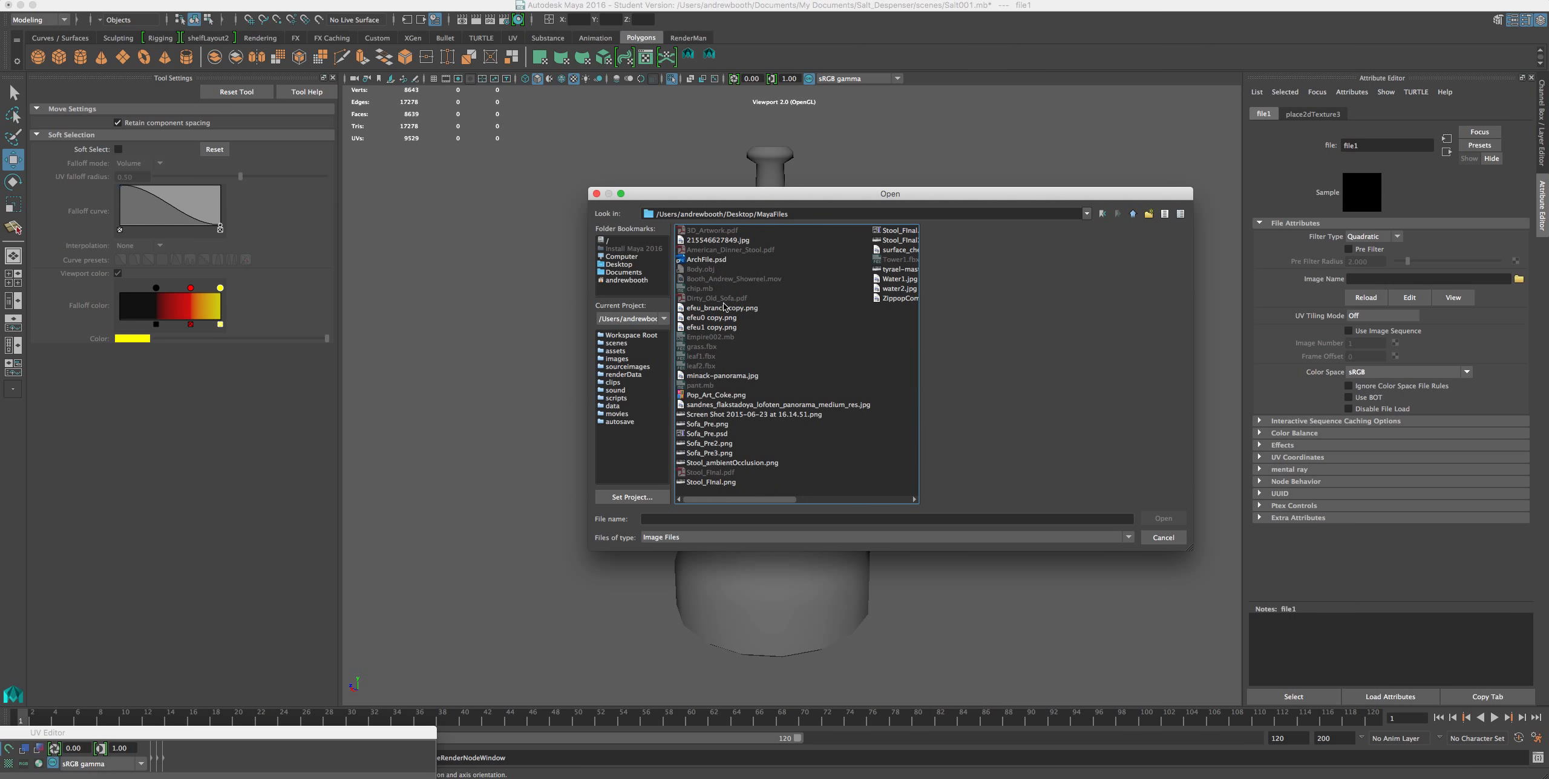
left_click(712, 240)
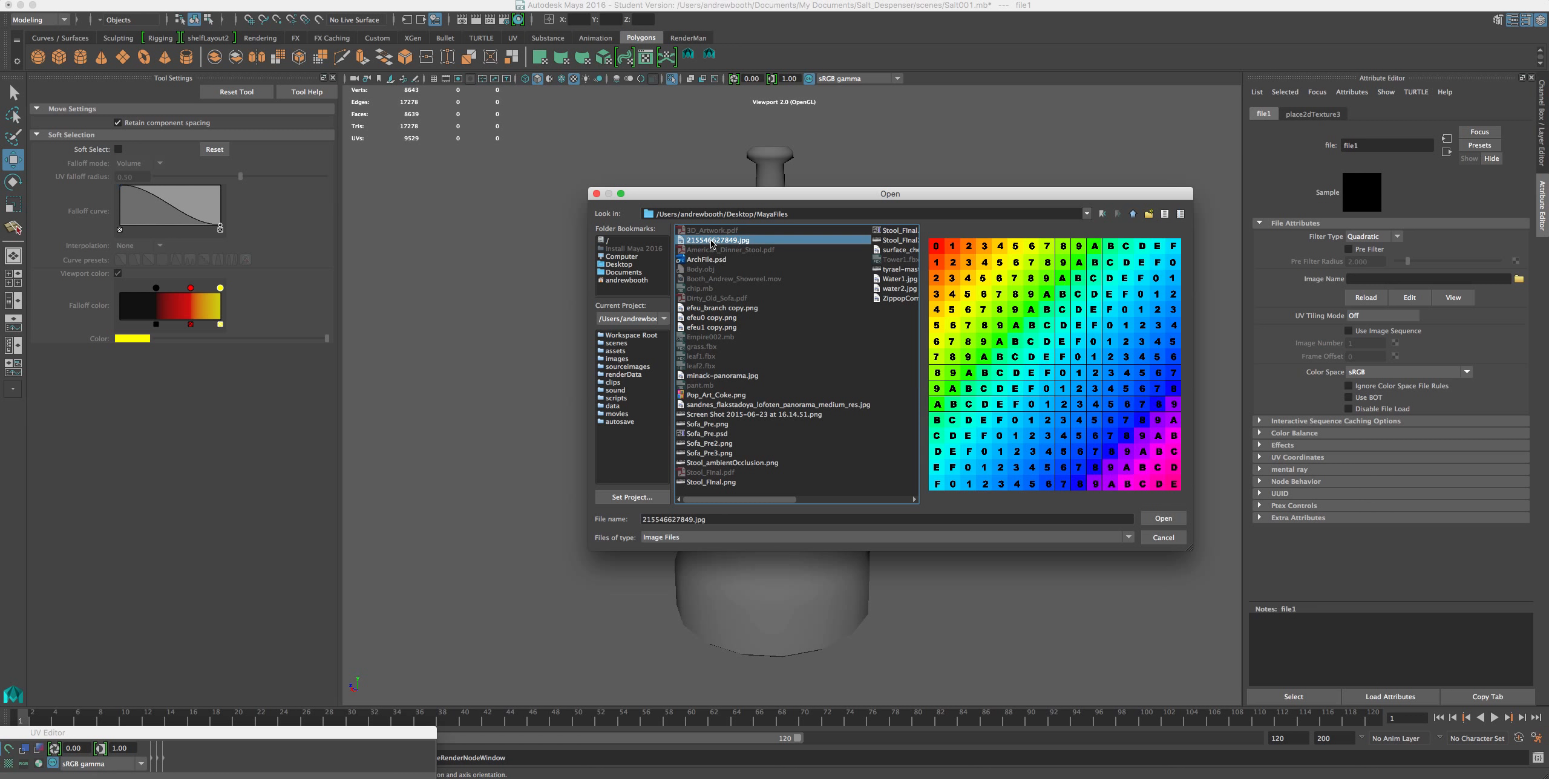
left_click(1163, 519)
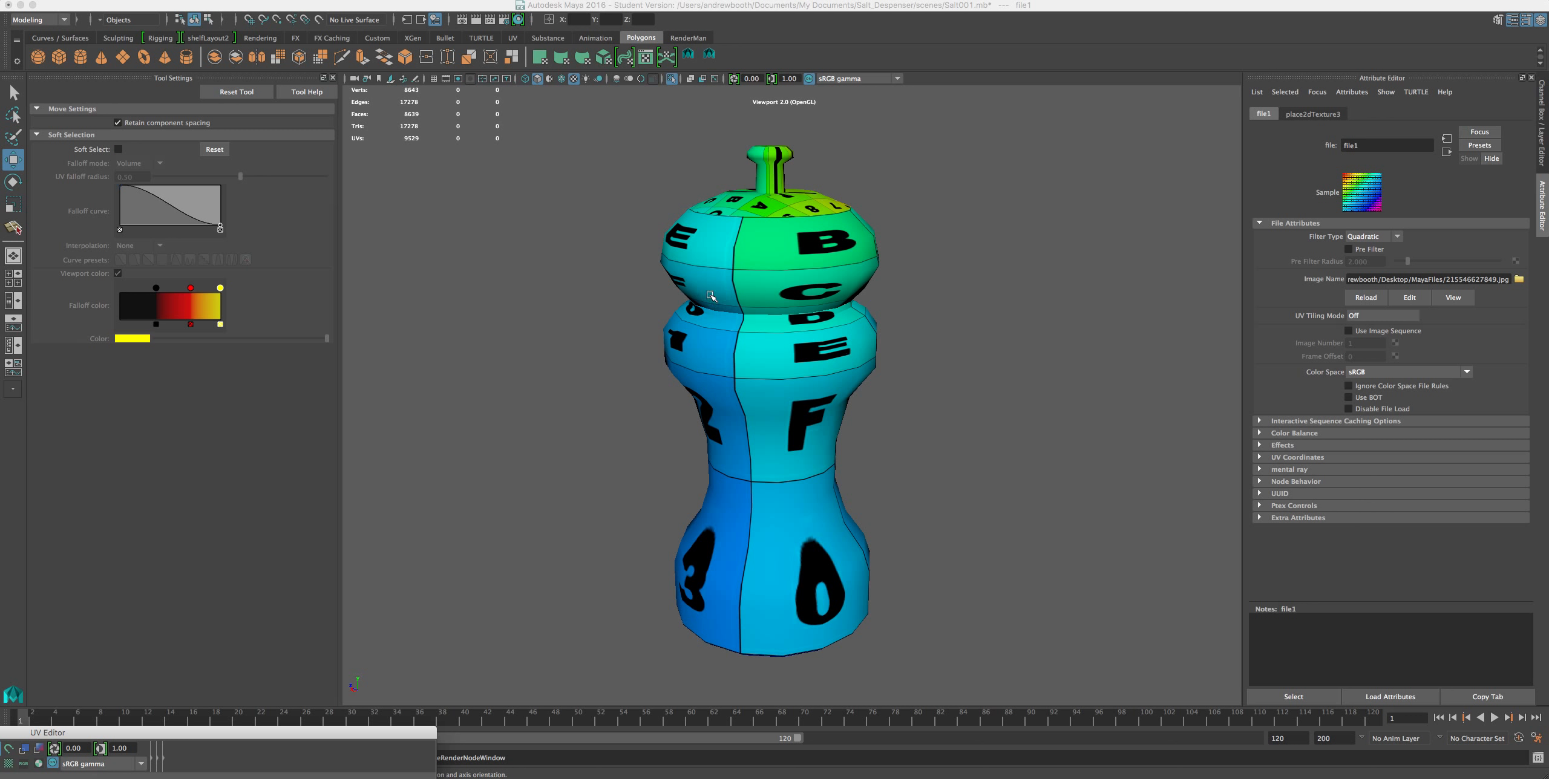
scroll(709, 295, "up", 5)
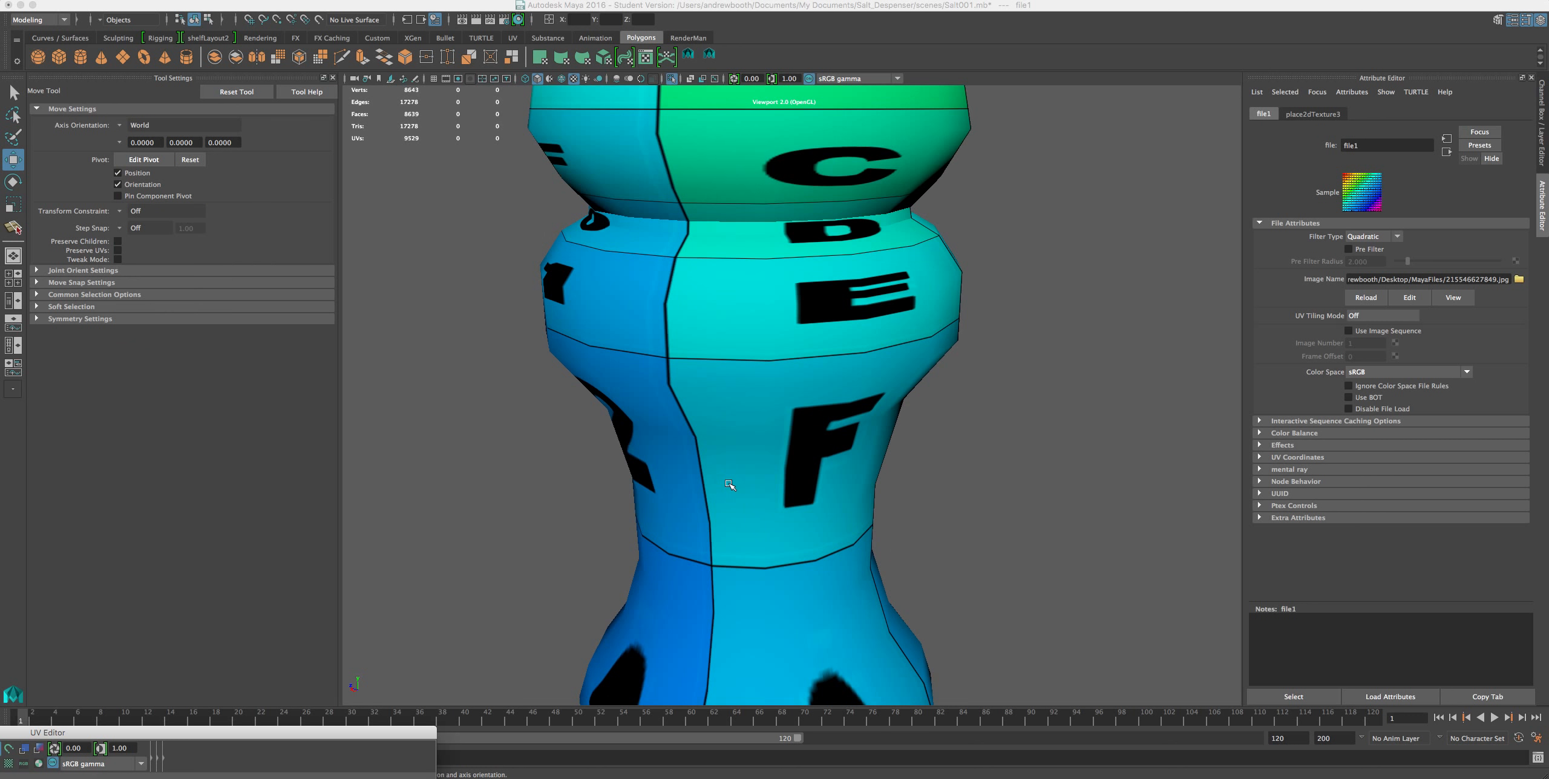
scroll(731, 485, "down", 5)
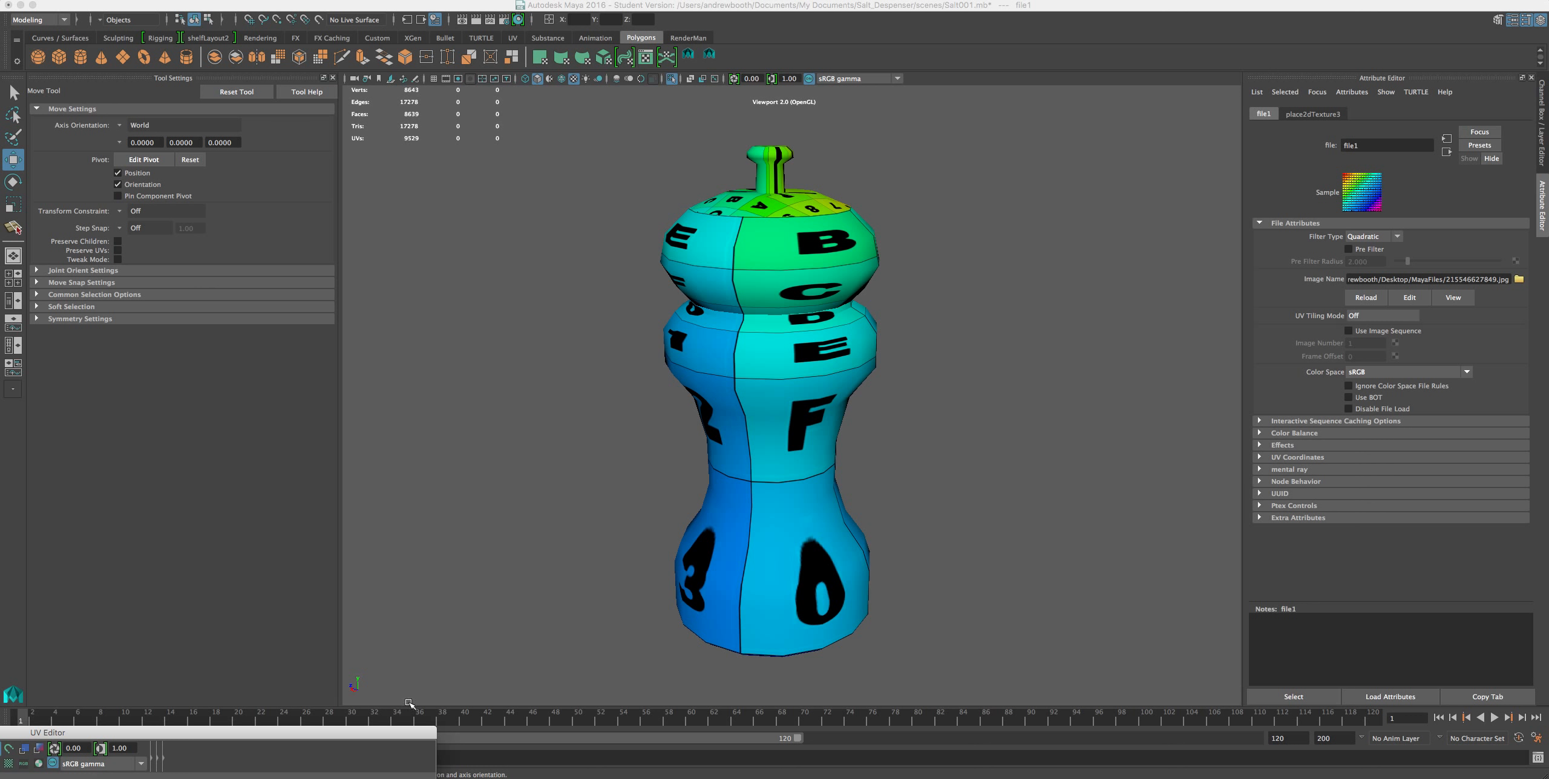
Bring the UV Editor fully into view beside the model and select the salt dispenser to show its UVs.
left_click_drag(393, 724, 668, 417)
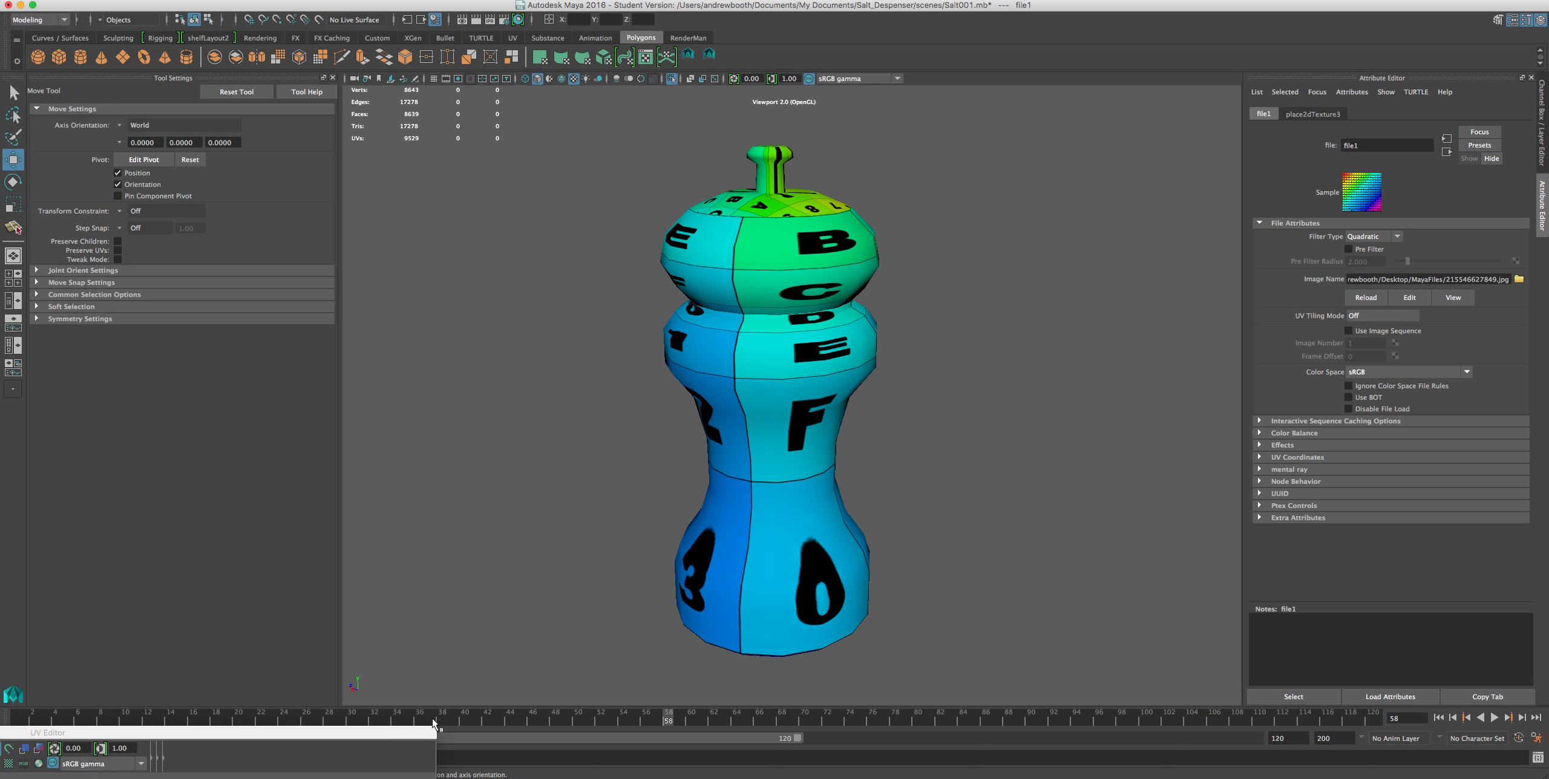
left_click_drag(420, 732, 1249, 106)
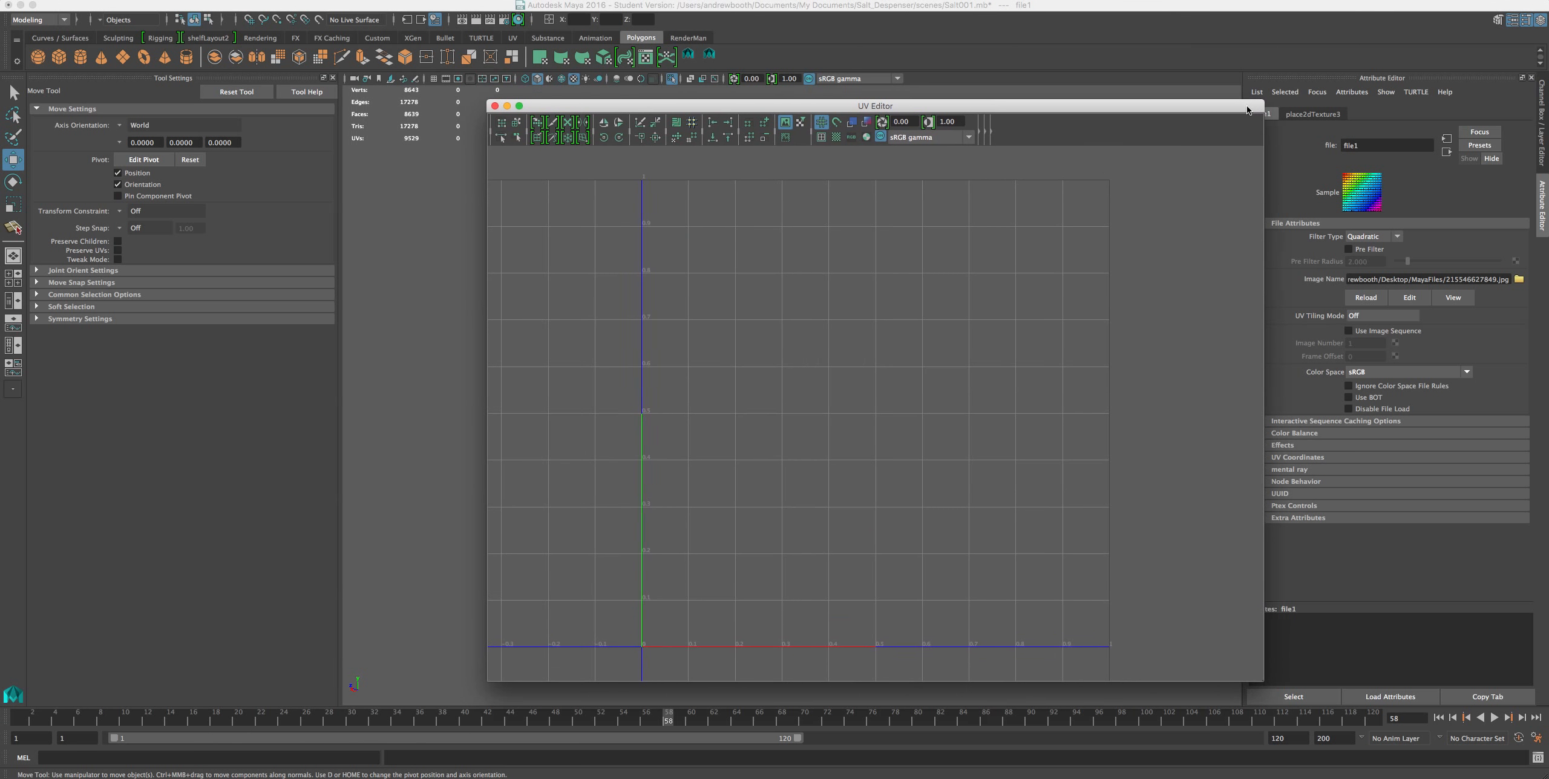
left_click_drag(912, 105, 1179, 228)
left_click(741, 225)
left_click(740, 225)
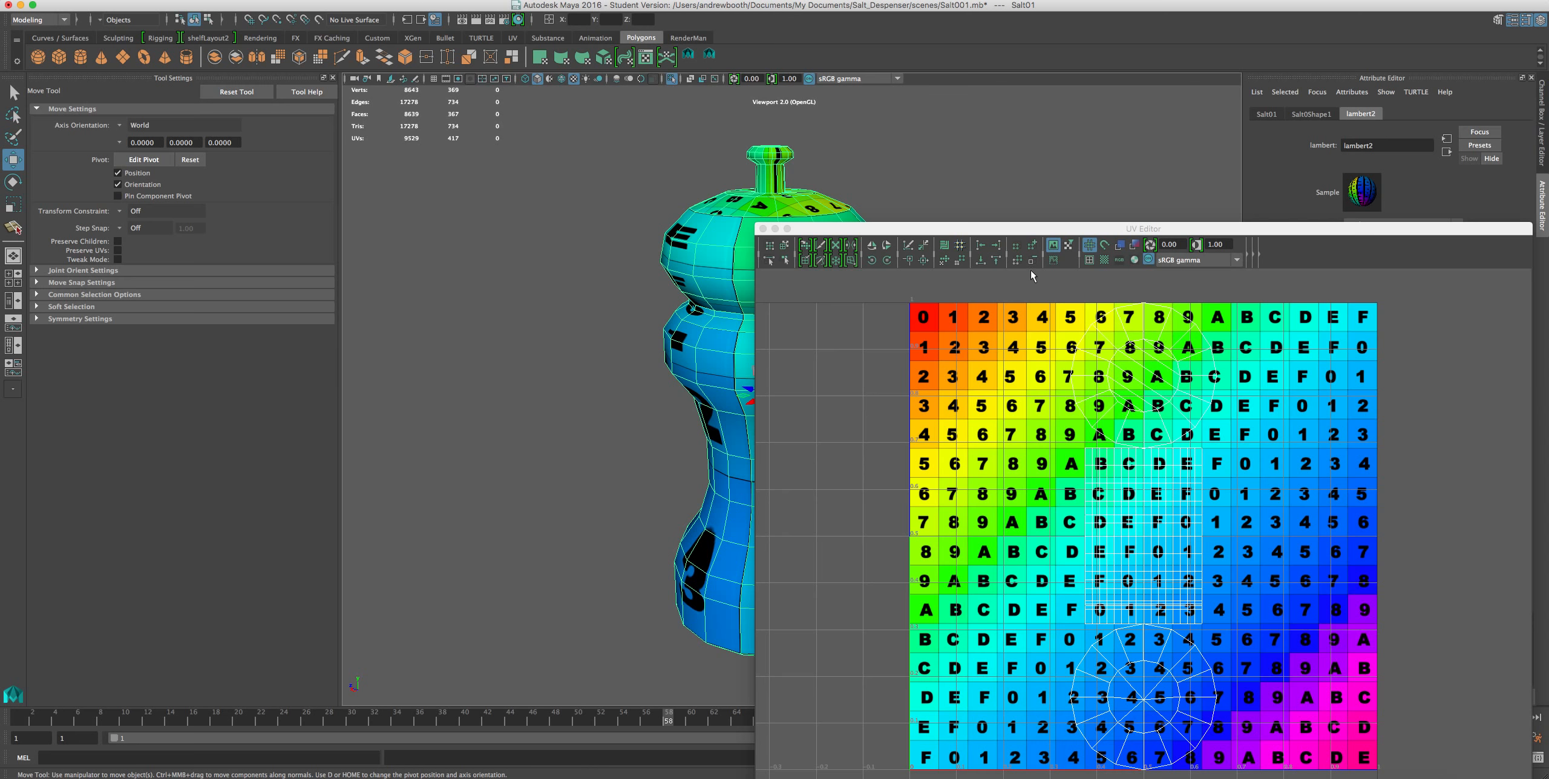
Display the checkered UV tiles on the dispenser and break the file texture's connection to lambert2's Color.
left_click(1101, 260)
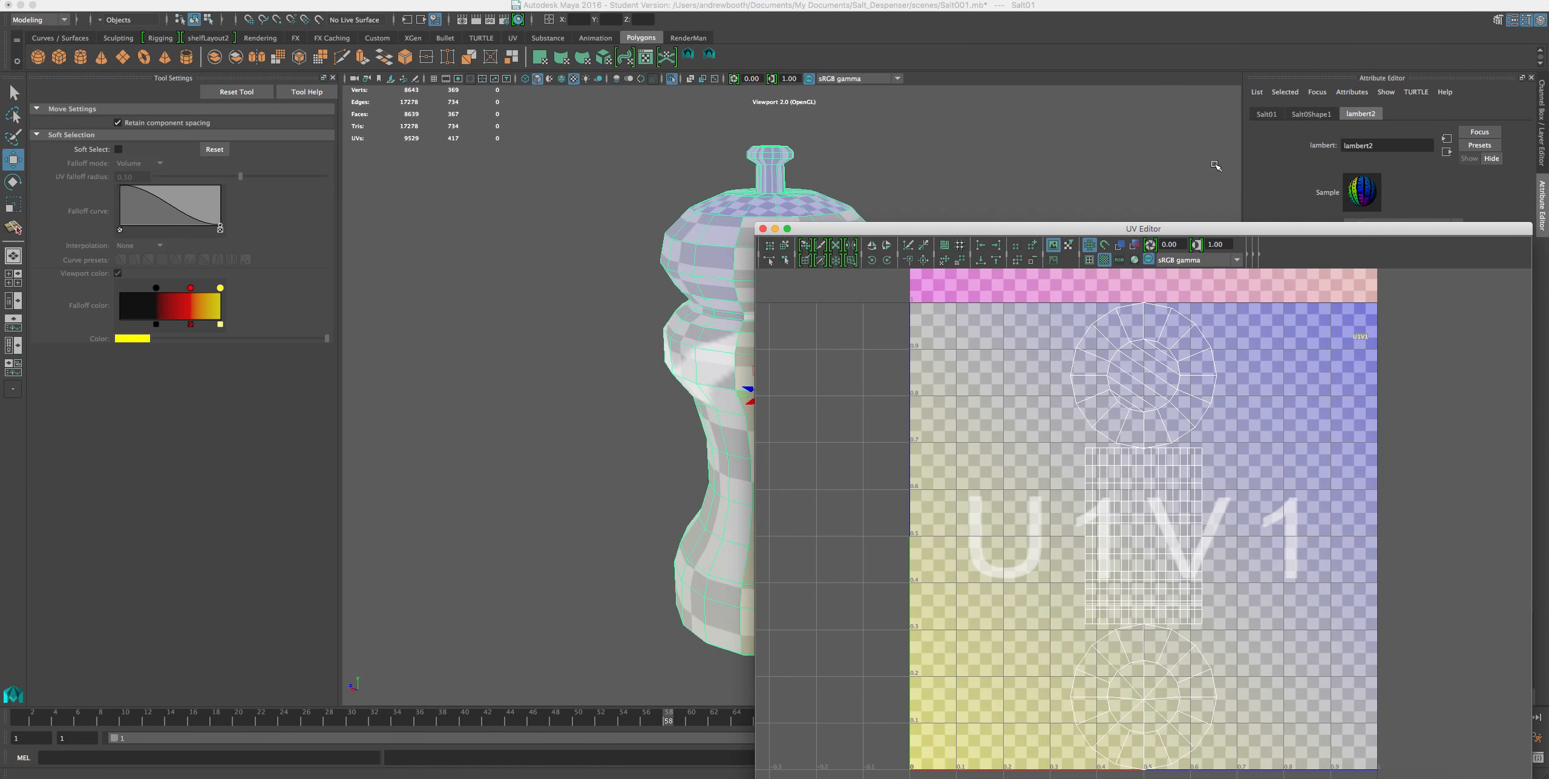
left_click_drag(1230, 234, 652, 393)
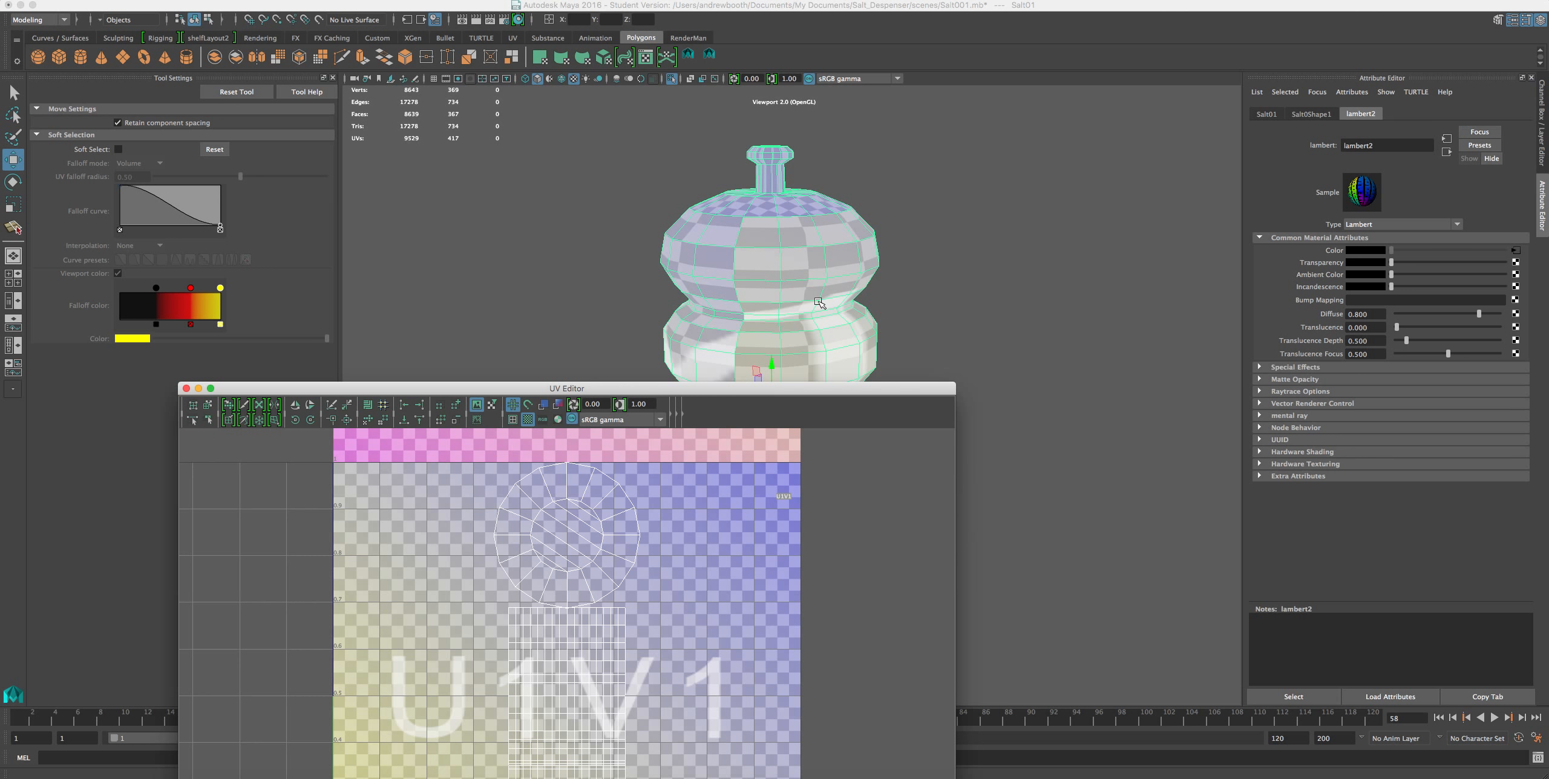
right_click(1337, 249)
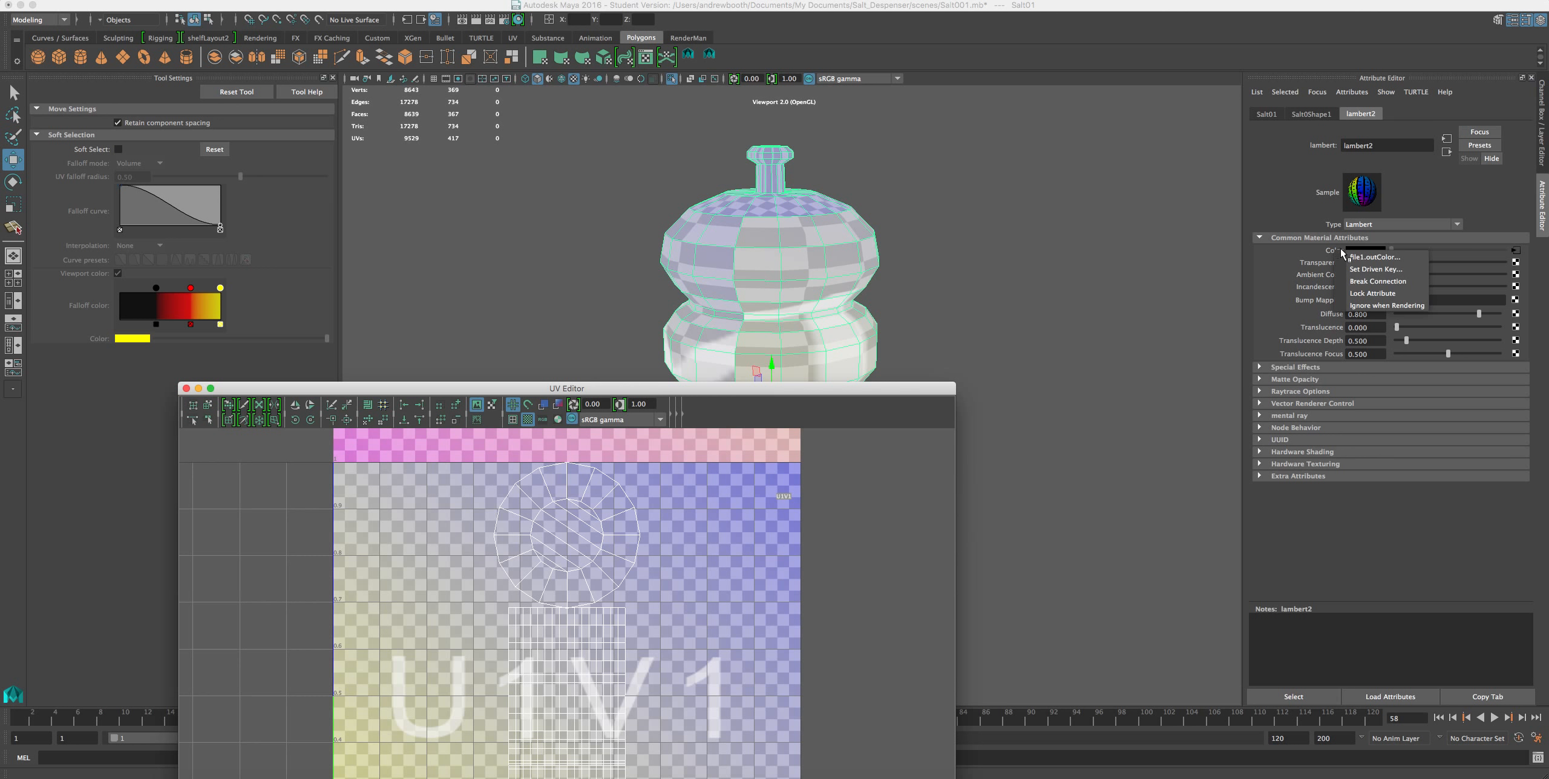
left_click(1366, 273)
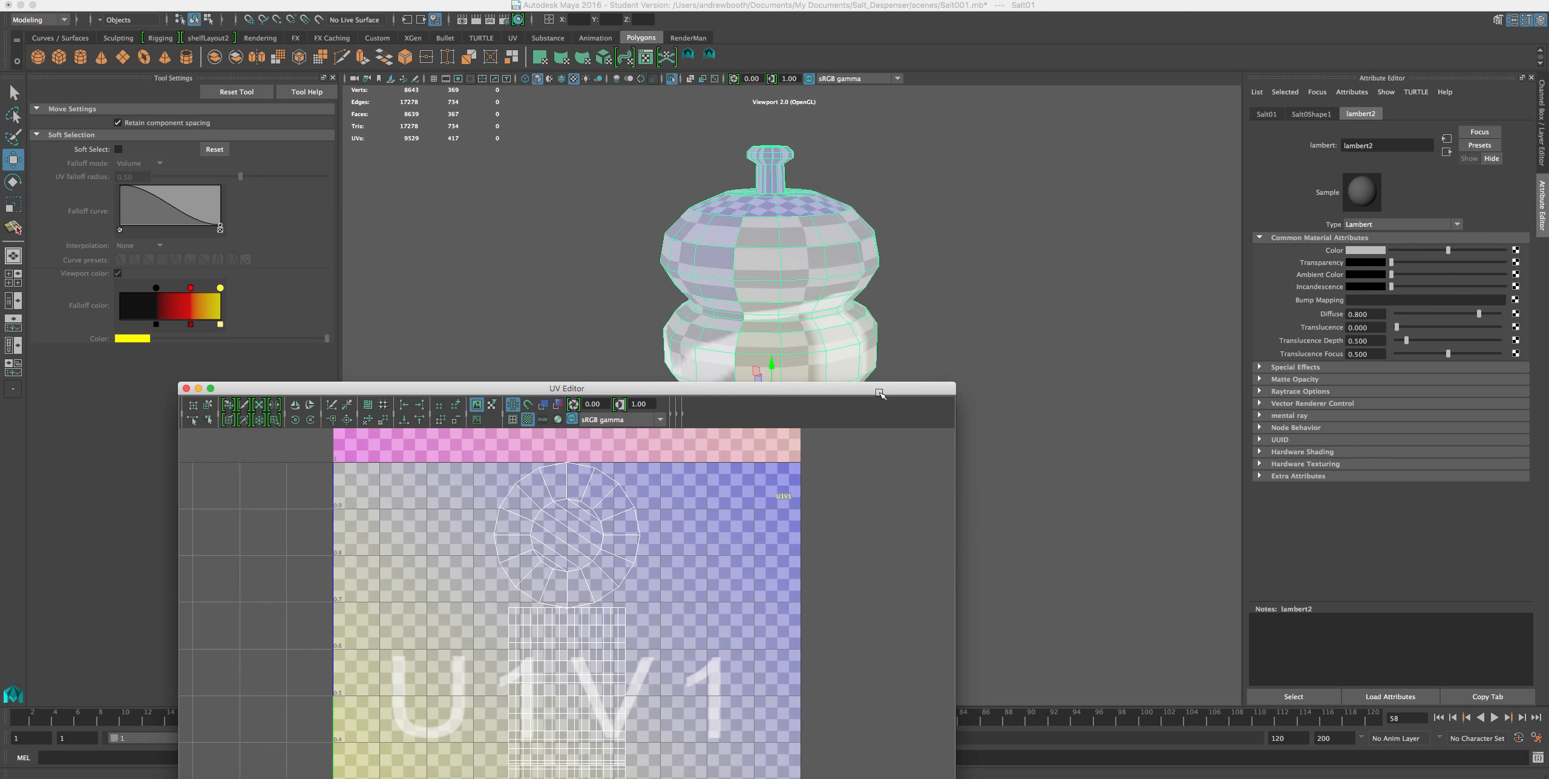
Shade the dispenser's UV shells by distortion and turn off the checkered tile display.
left_click_drag(881, 388, 1293, 116)
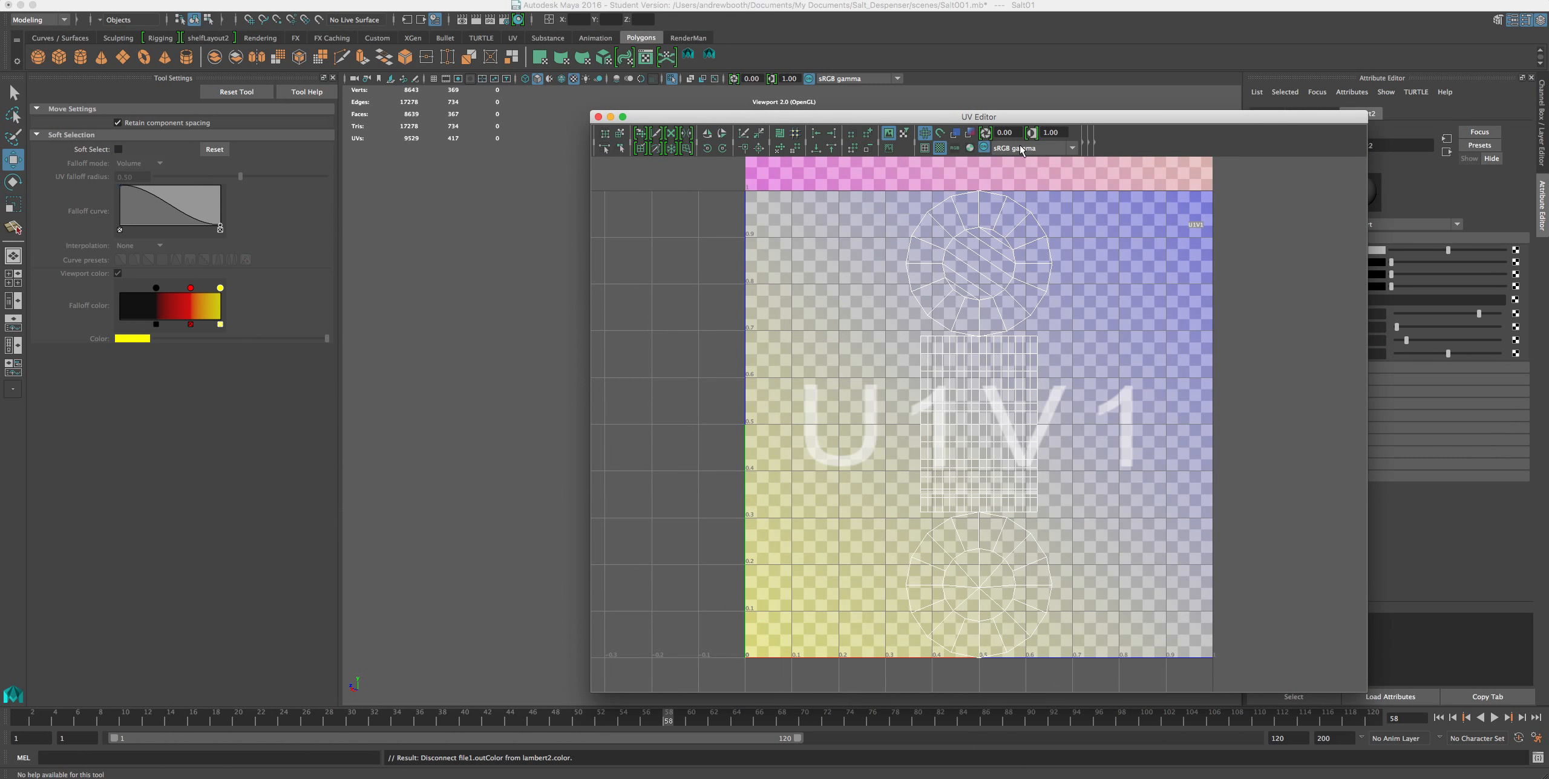
left_click(969, 133)
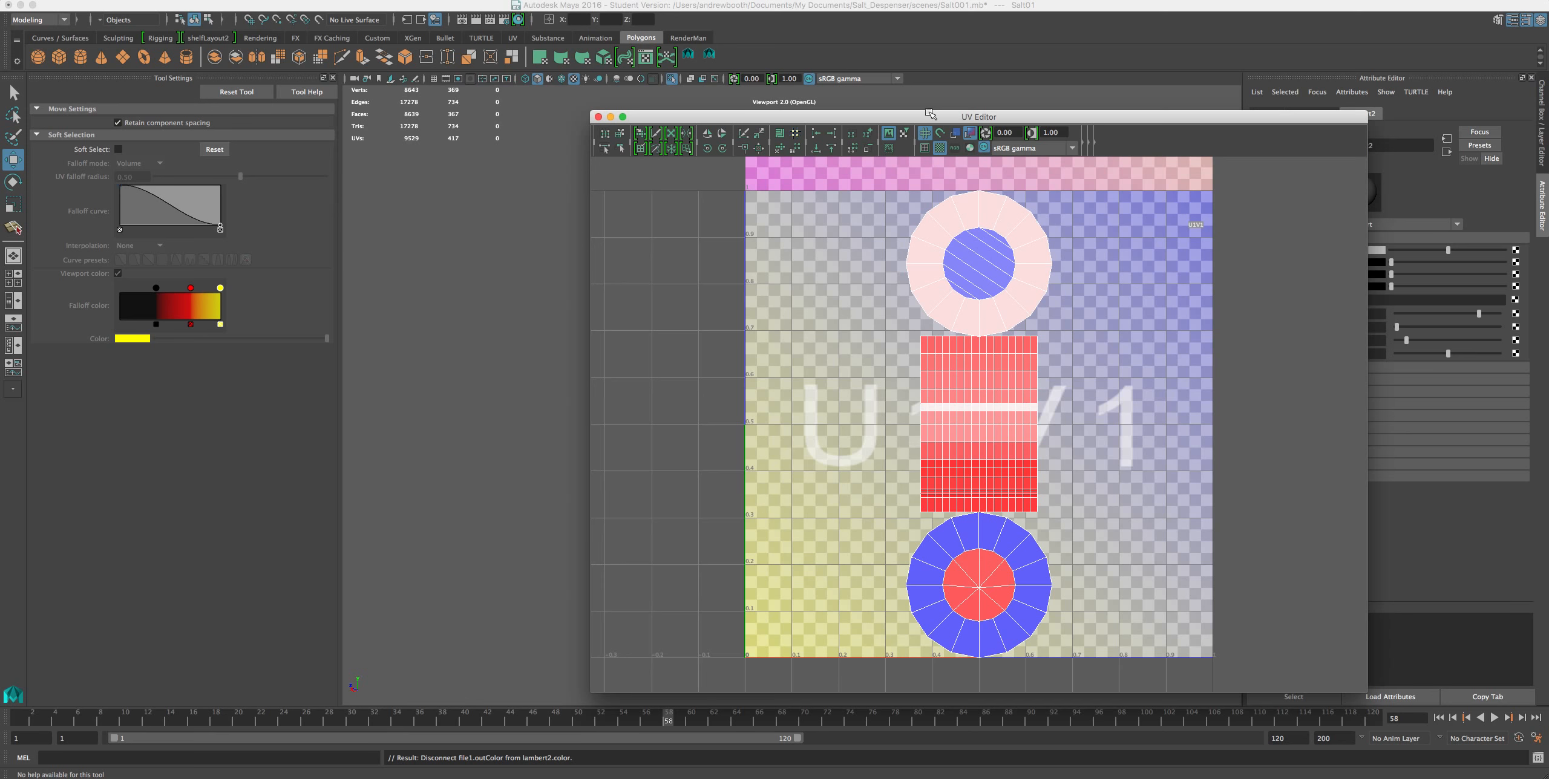
left_click_drag(930, 113, 1227, 149)
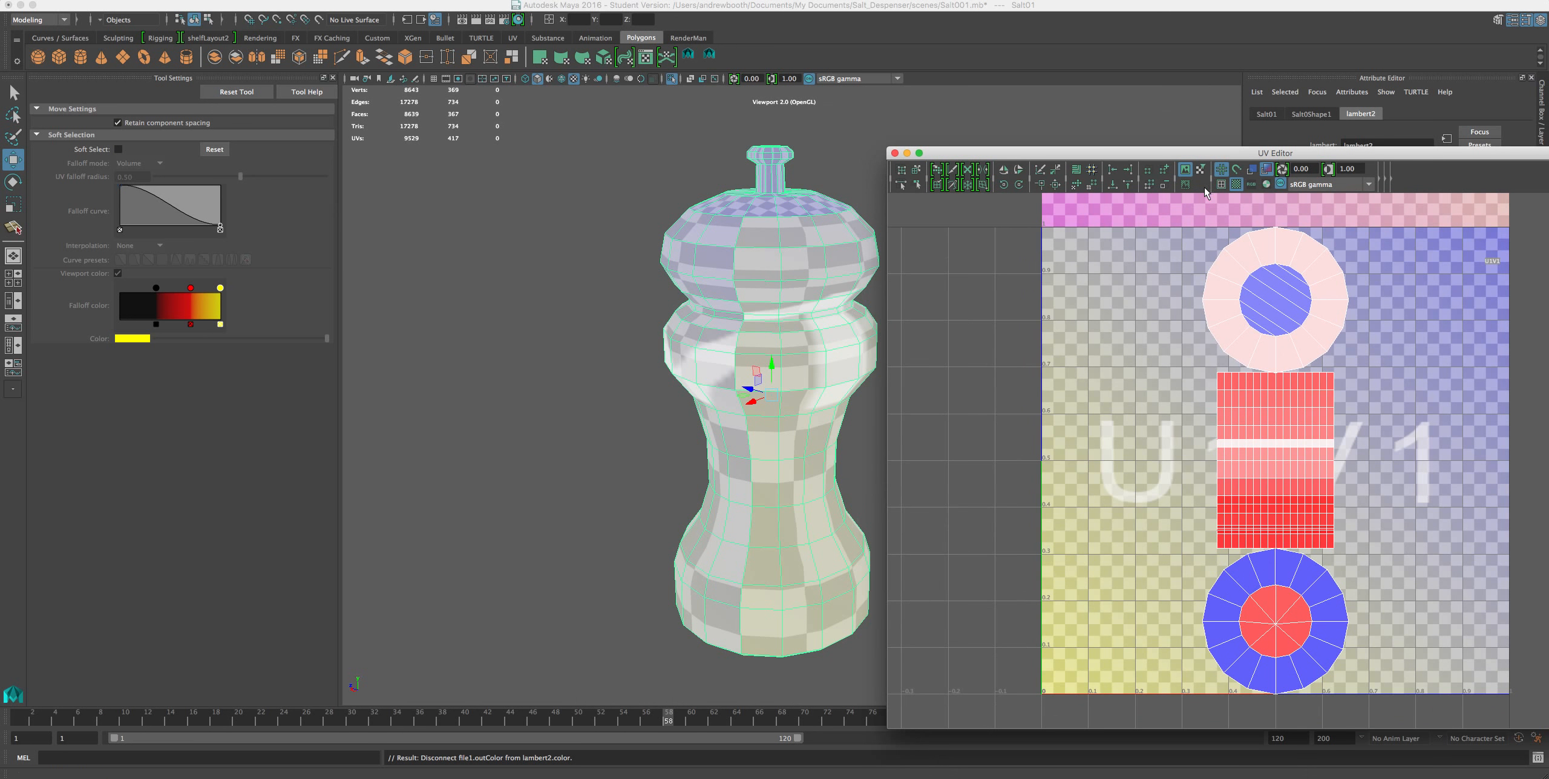
left_click(1236, 184)
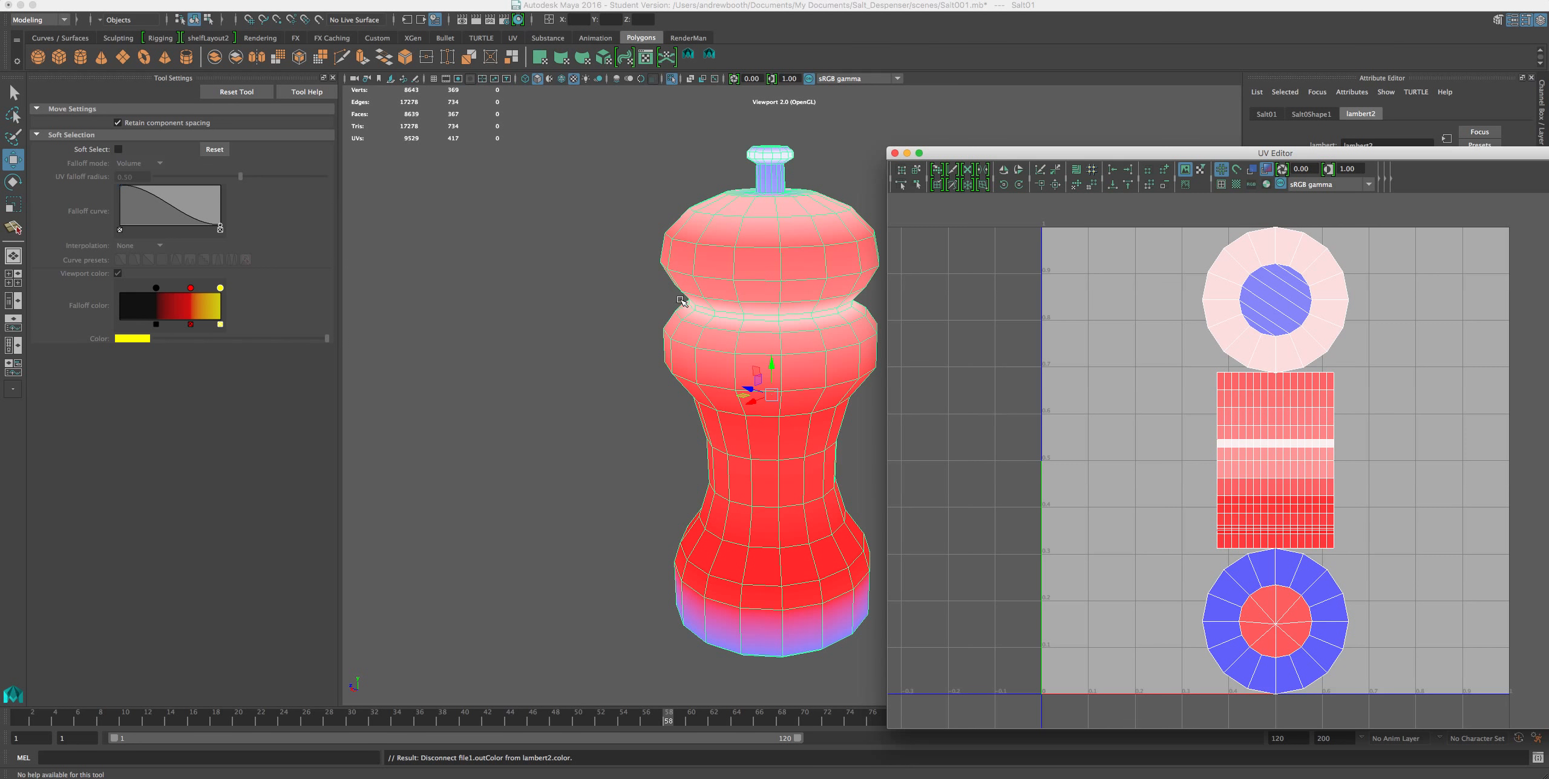
Examine the red, white and blue distortion shading on the dispenser's body, neck and top.
scroll(684, 289, "down", 3)
scroll(684, 289, "up", 3)
scroll(684, 289, "down", 3)
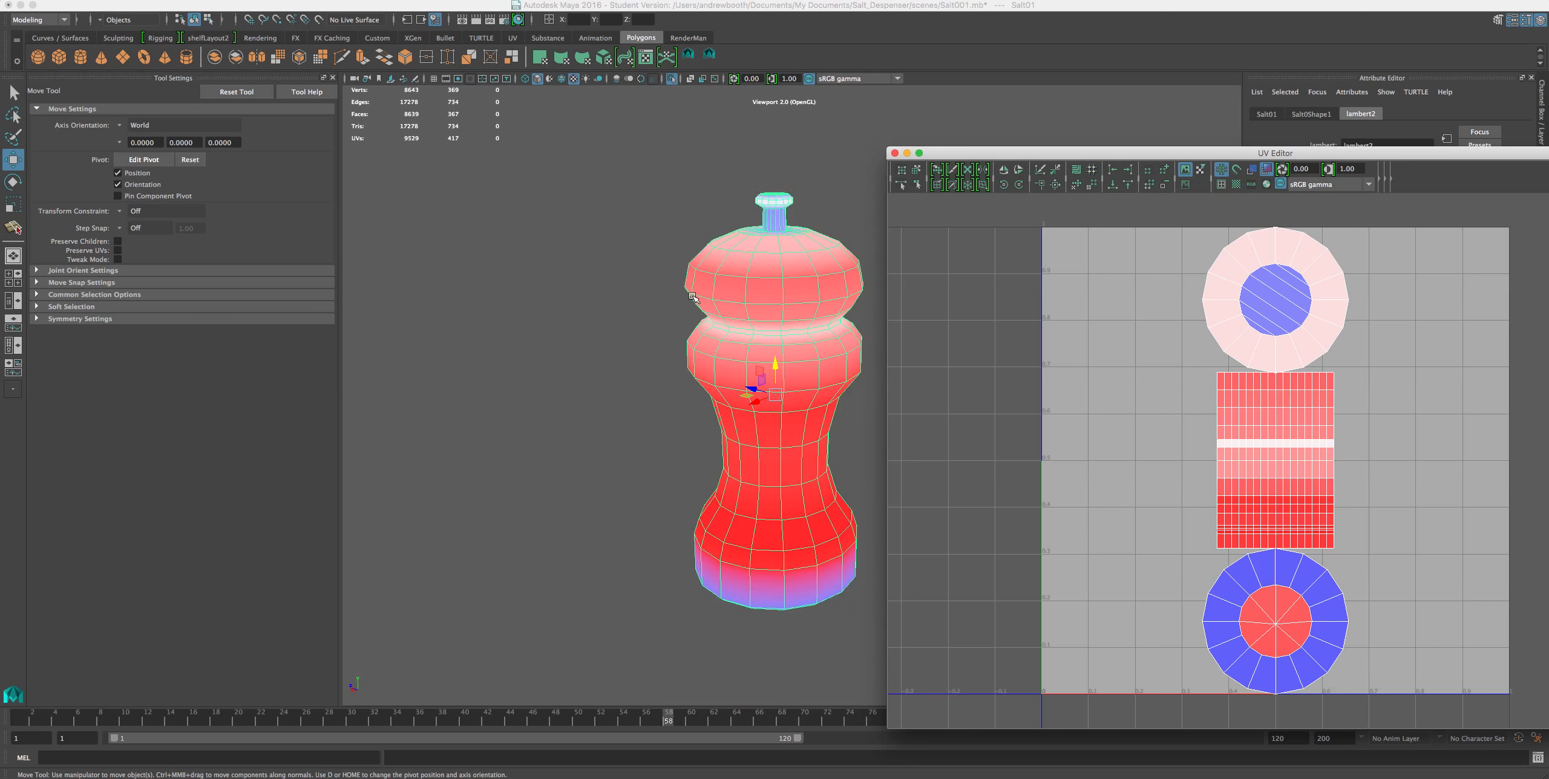
scroll(684, 289, "up", 2)
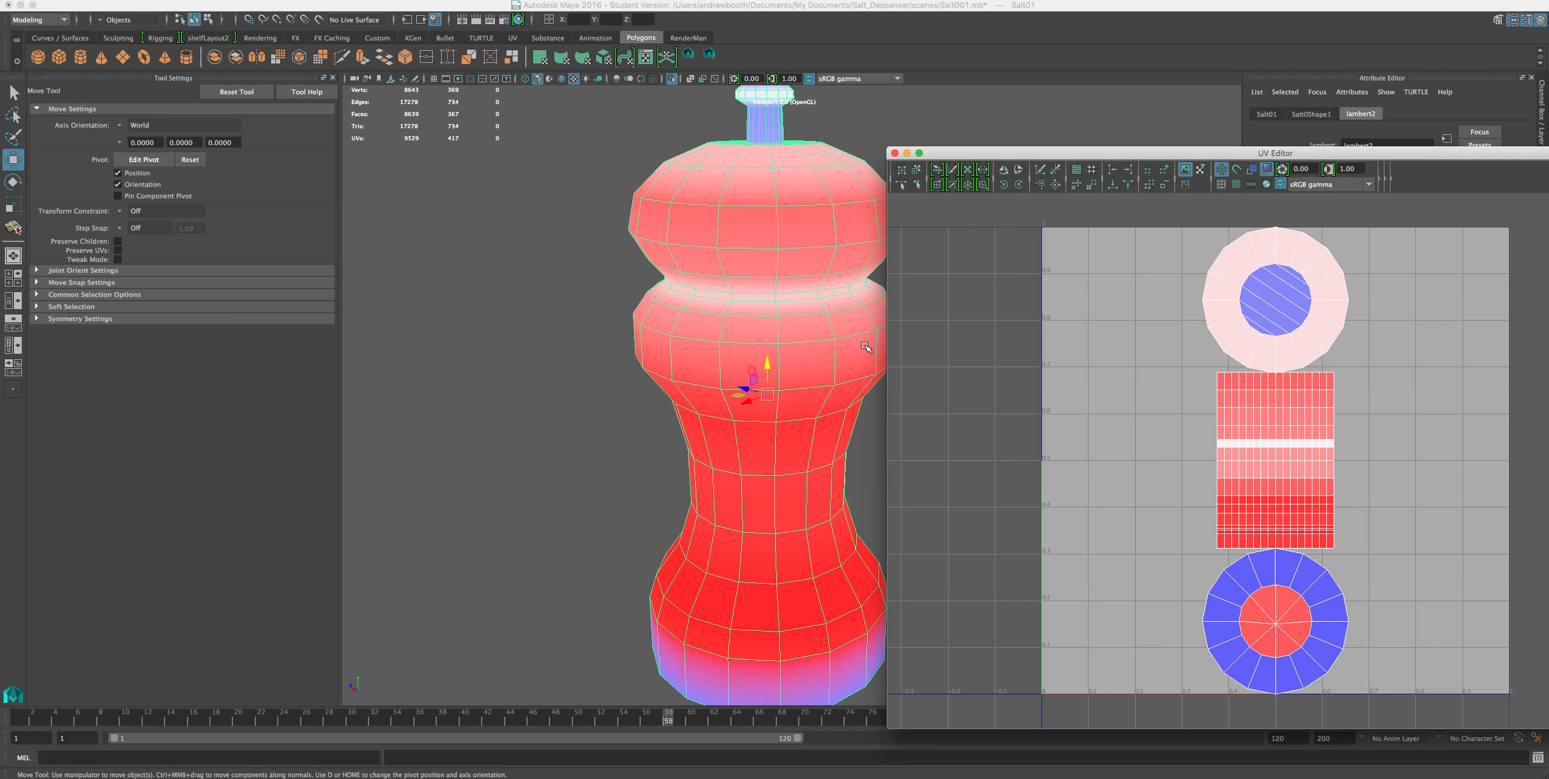
scroll(871, 339, "down", 2)
mouse_move(783, 200)
left_mouse_down("alt")
mouse_move(789, 243)
mouse_move(771, 221)
left_mouse_up("alt")
scroll(789, 243, "up", 5)
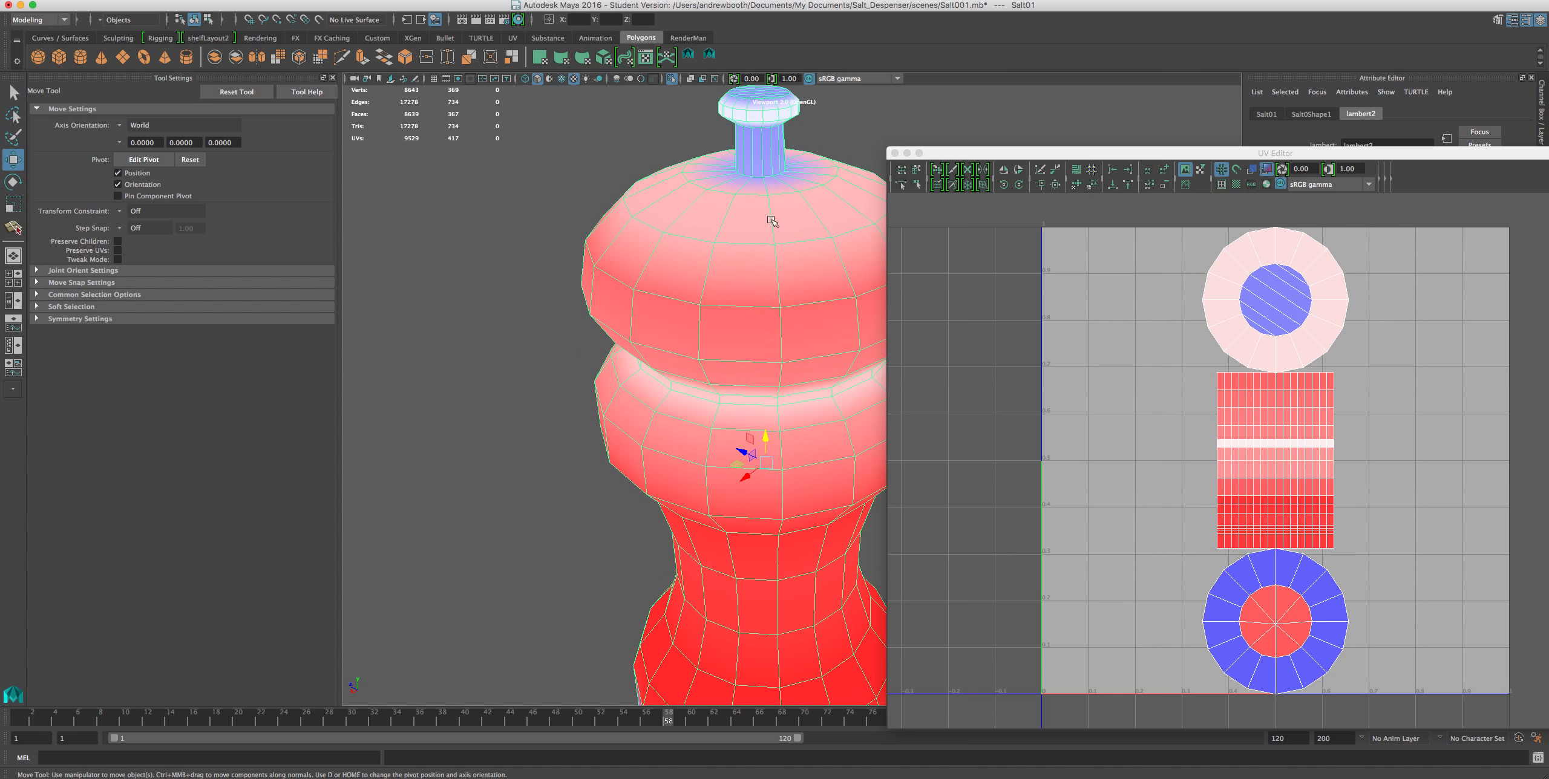
scroll(772, 146, "up", 5)
scroll(772, 153, "down", 5)
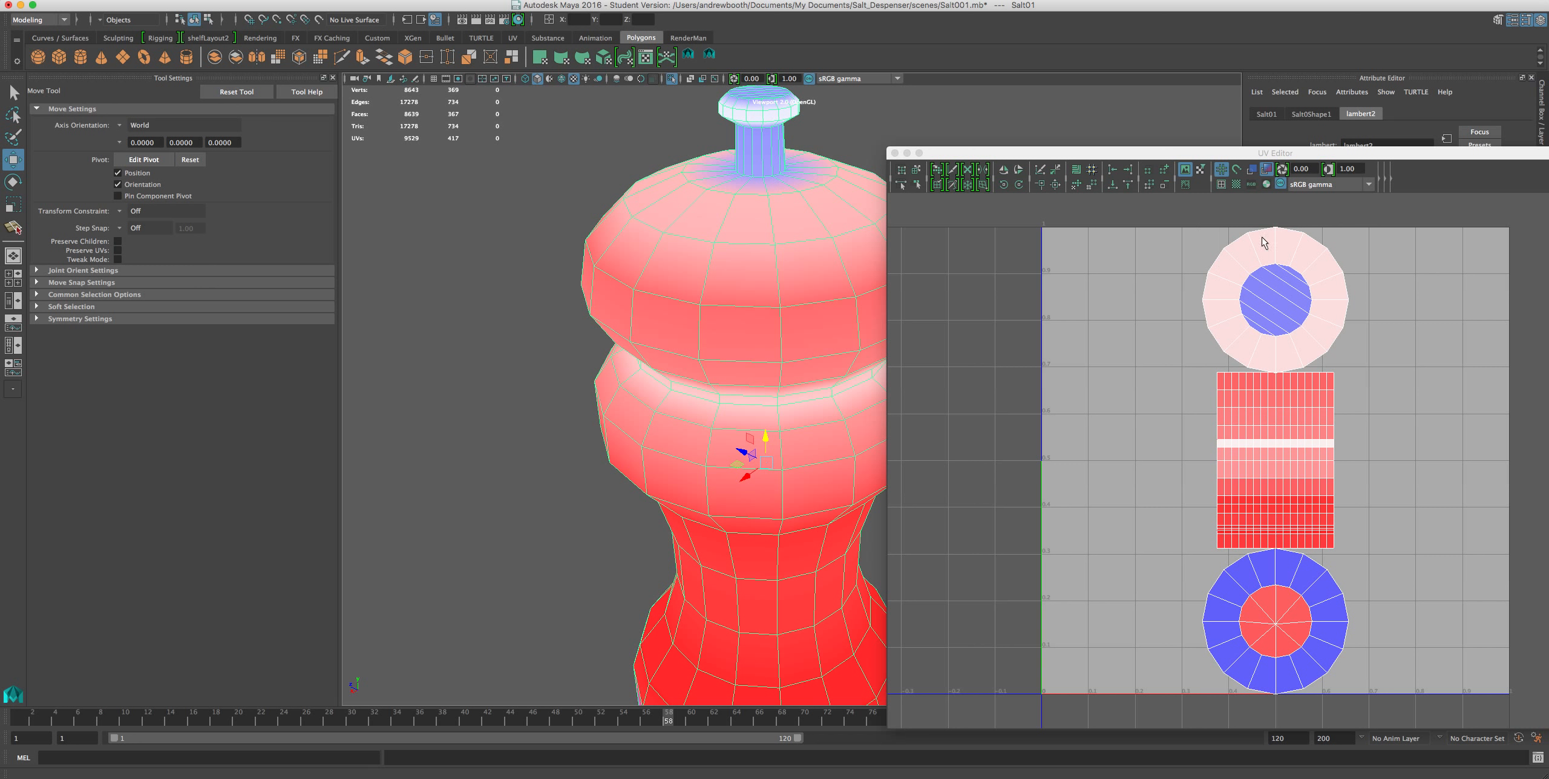
Turn off the UV distortion shading, restore the checkered tile display, and move the UV Editor to show the whole layout.
left_click(1266, 169)
left_click(1236, 184)
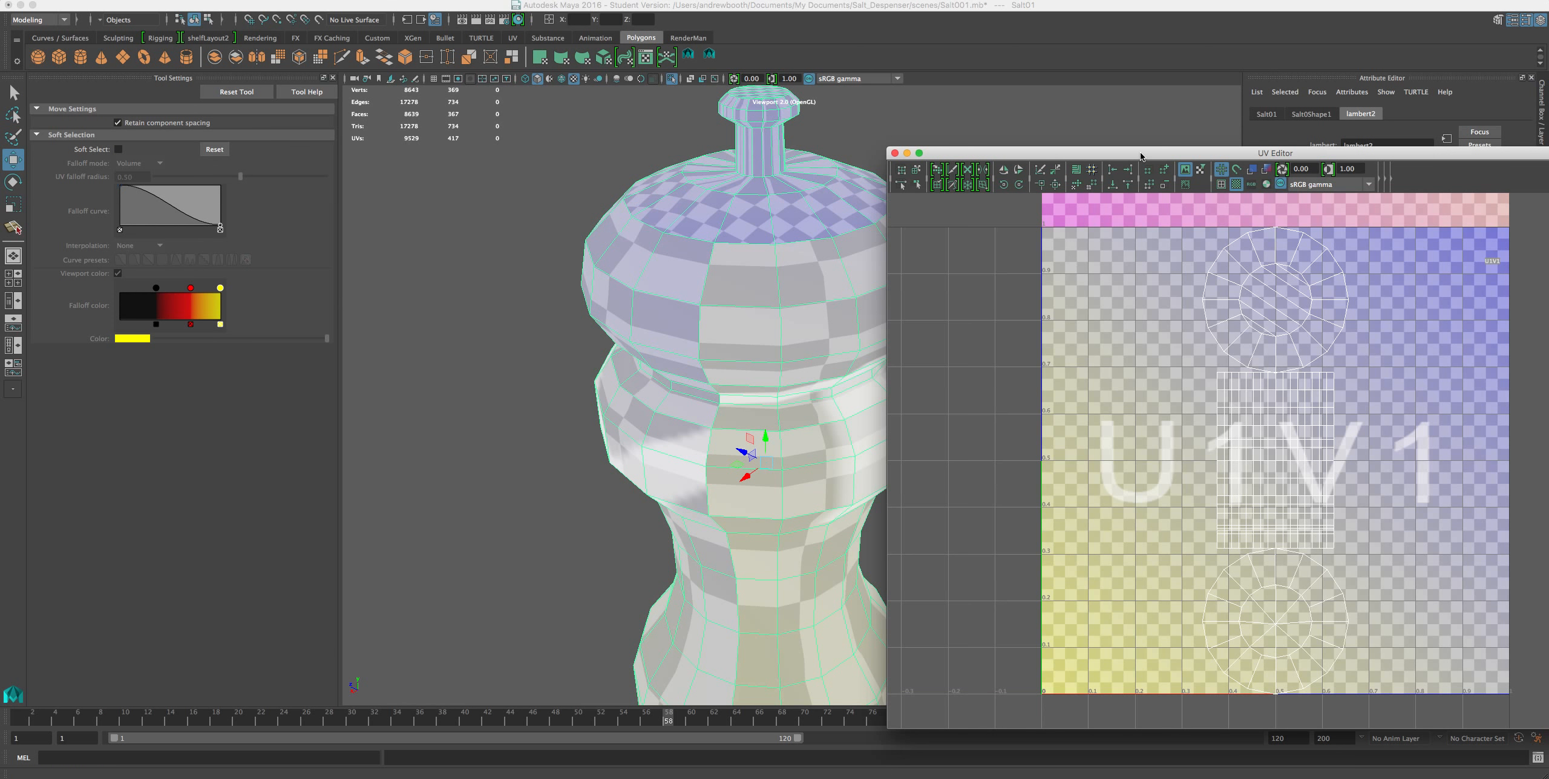
left_click_drag(1089, 153, 959, 81)
scroll(1021, 236, "down", 3)
scroll(1021, 237, "up", 1)
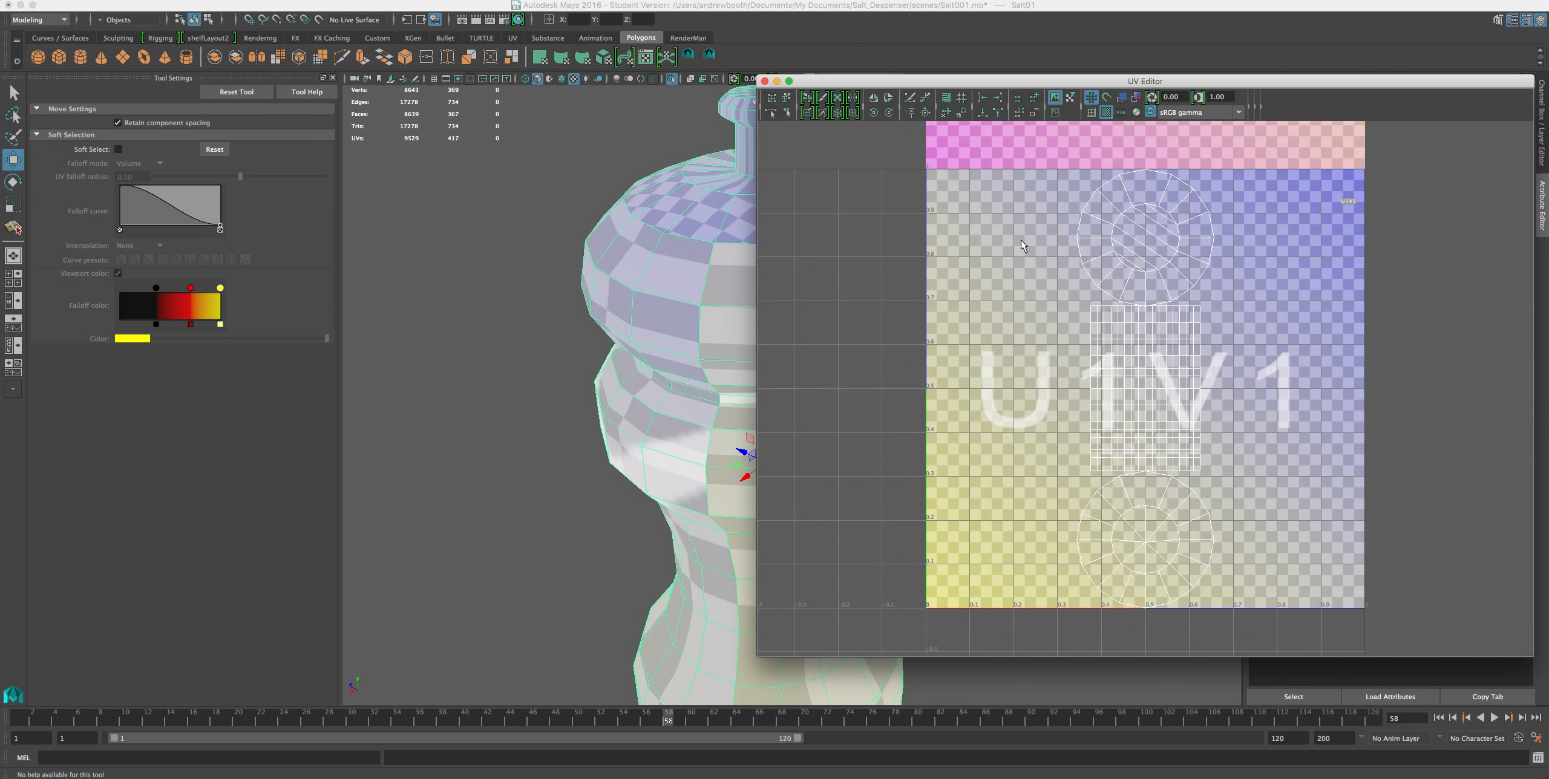
left_click_drag(913, 85, 914, 83)
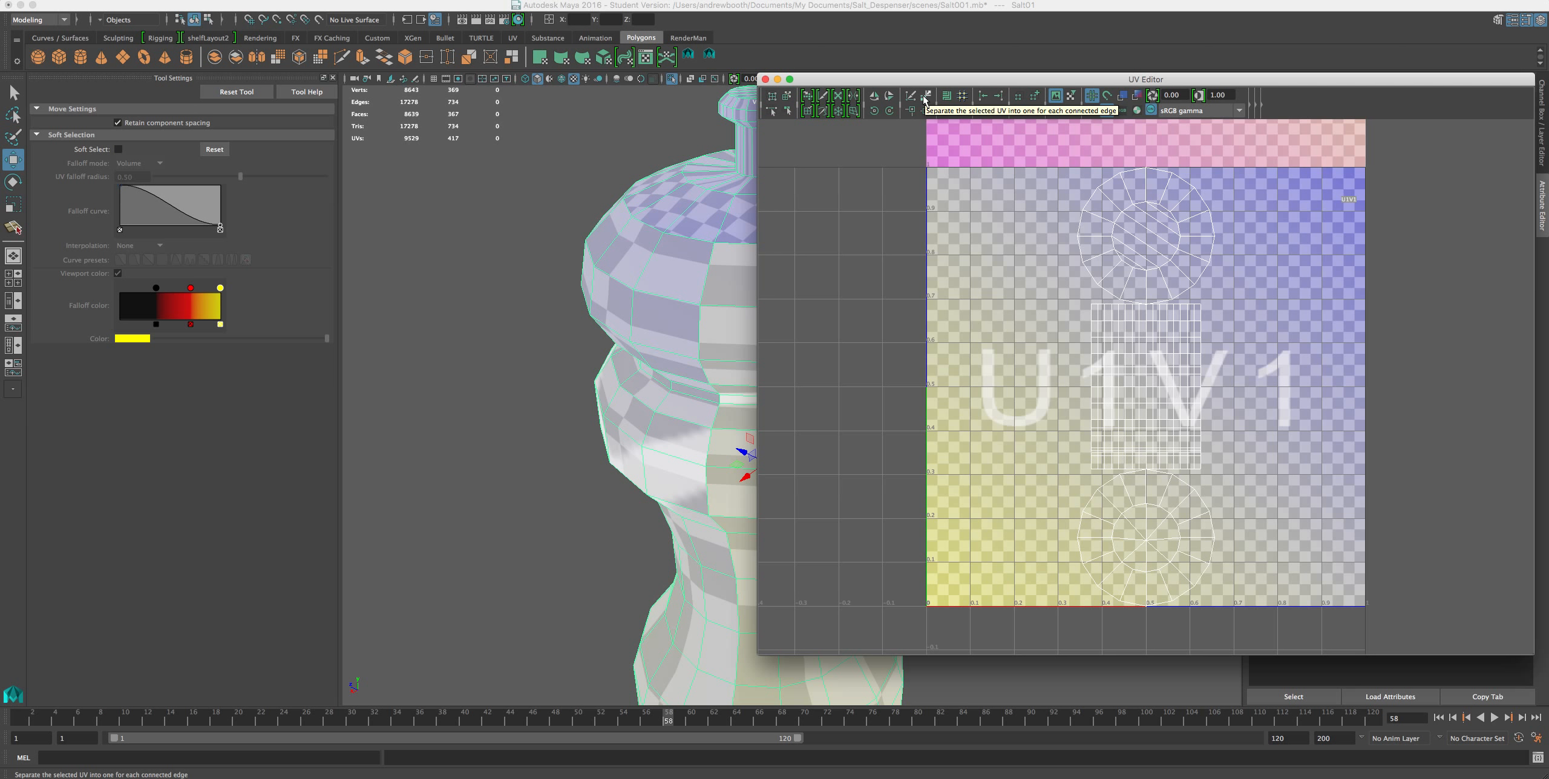
Turn on the colour shading of the UV shells and switch the layout to UV component selection.
left_click(1123, 96)
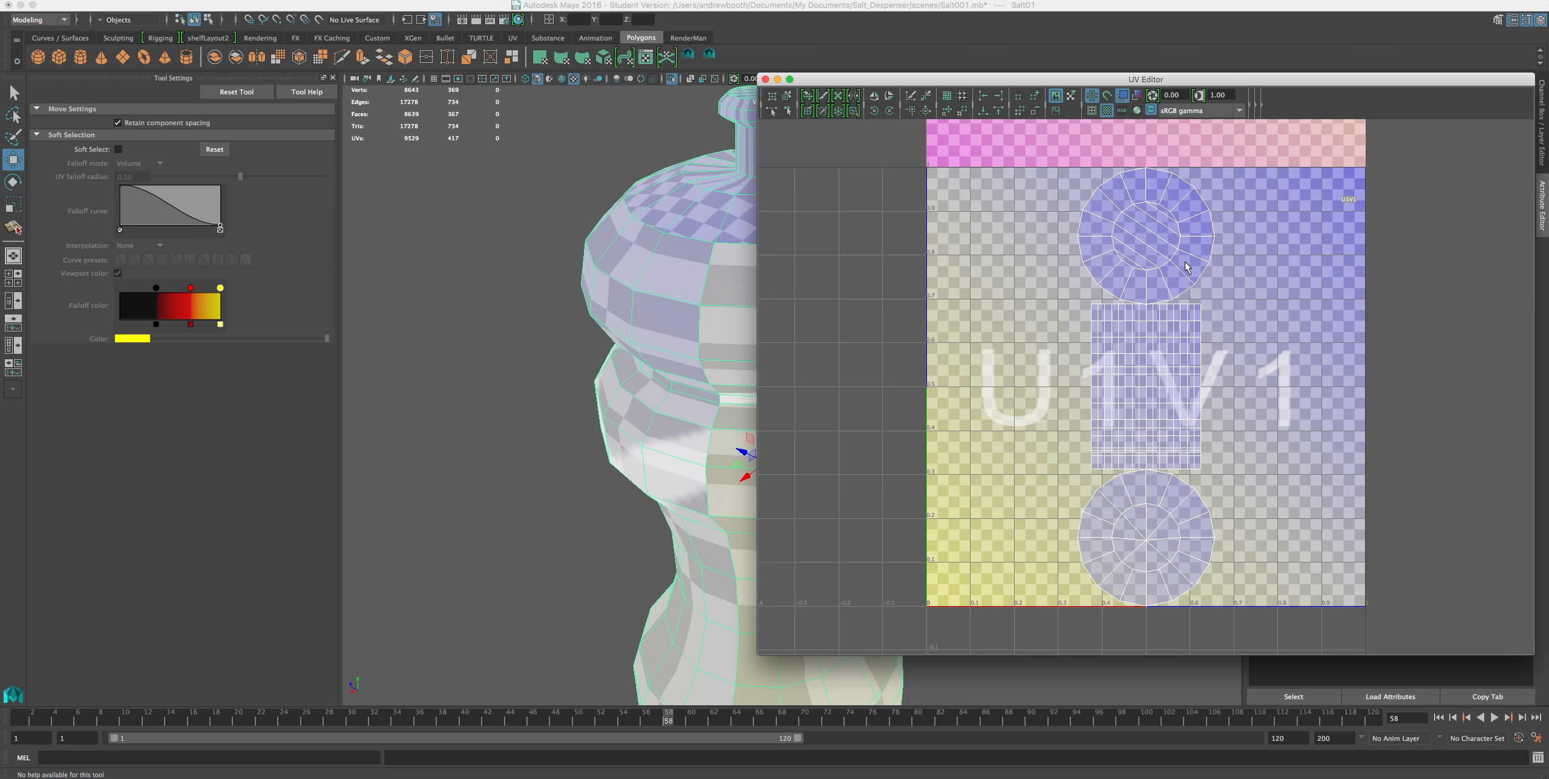
left_click_drag(1113, 85, 975, 57)
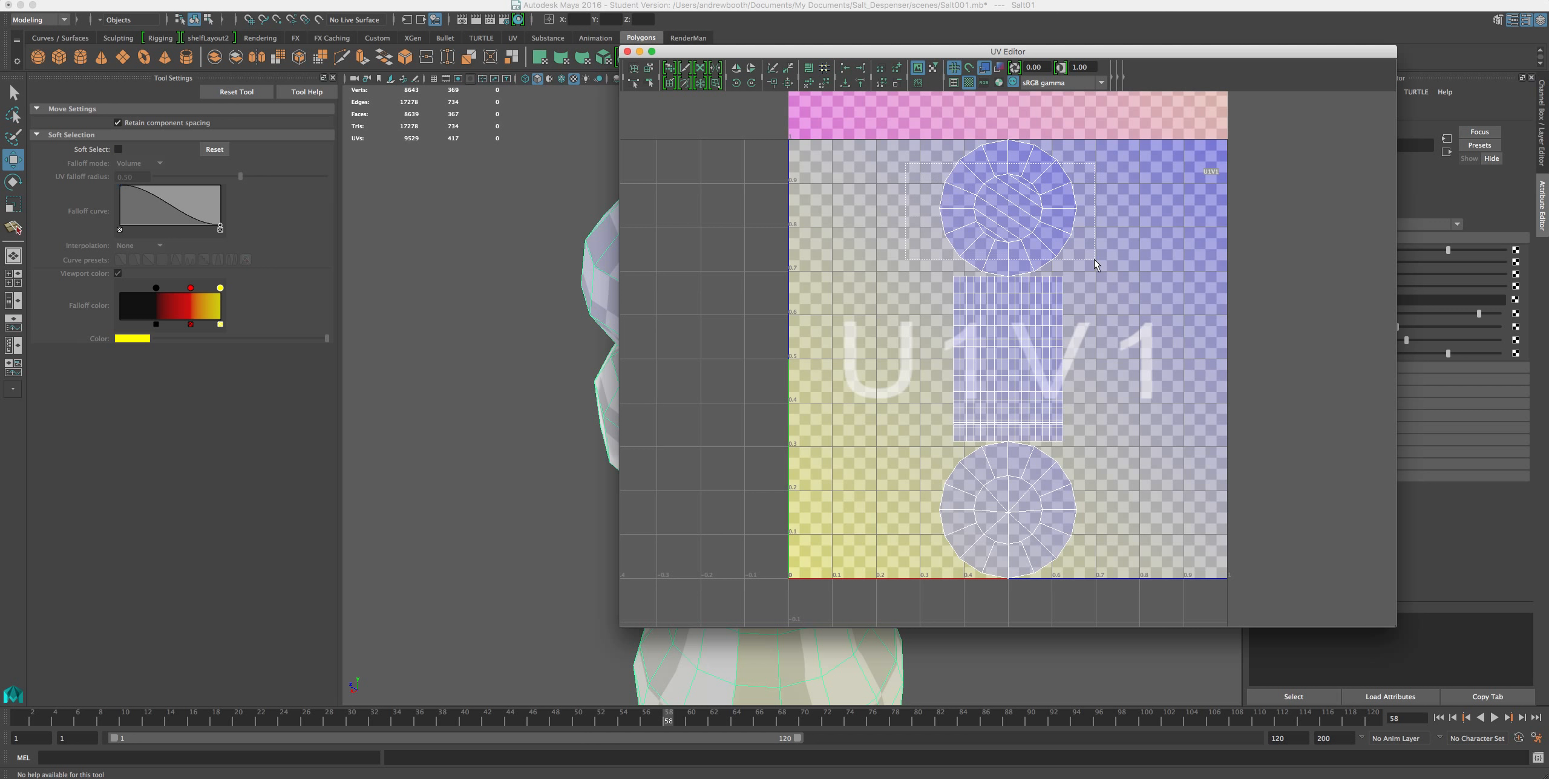
right_click(1031, 218)
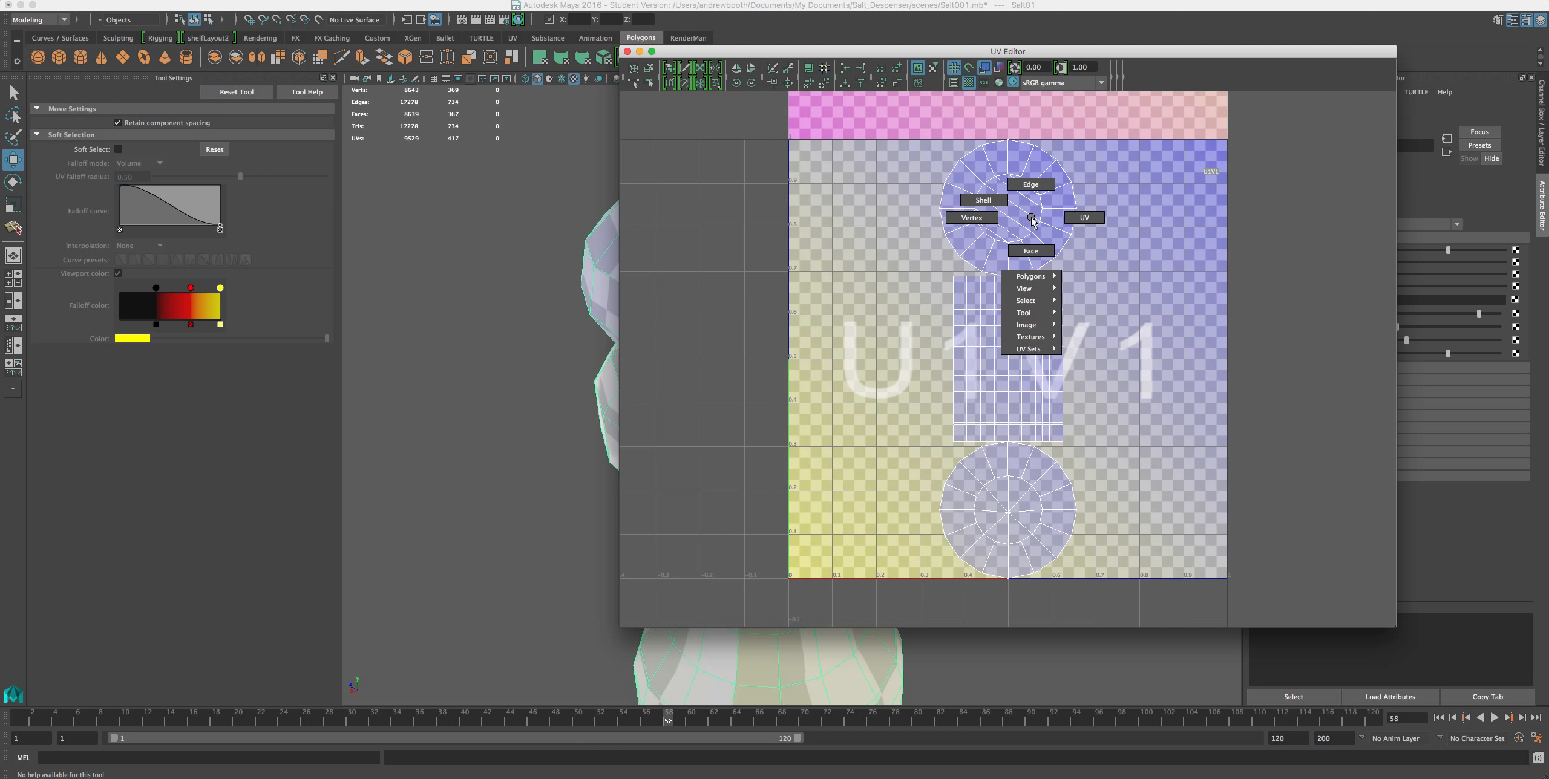
left_click(1083, 217)
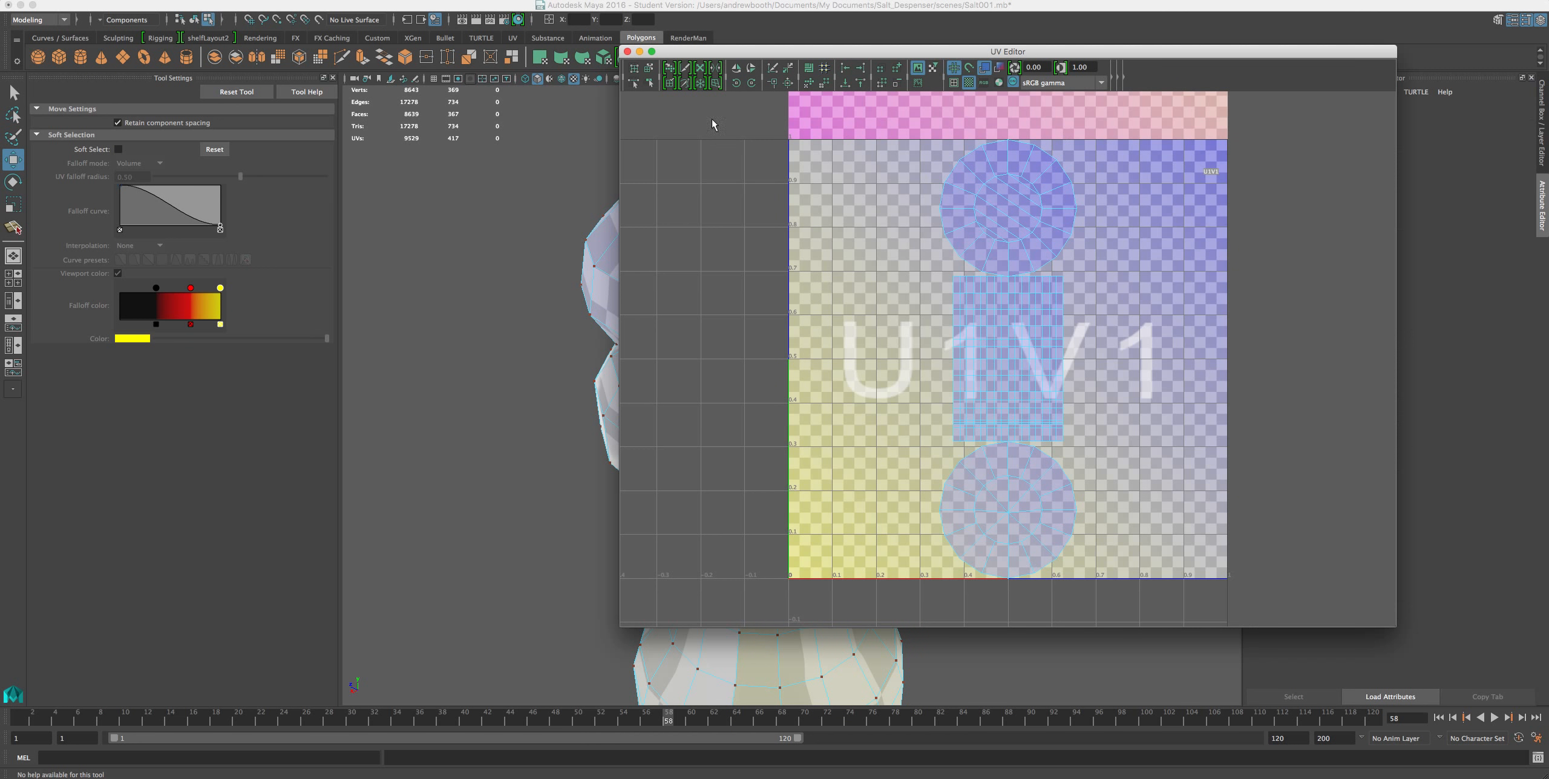
Move the round top shell to the right of the rectangular body shell with the Move UV Shell Tool.
left_click(976, 221)
scroll(892, 215, "up", 4)
scroll(890, 213, "up", 2)
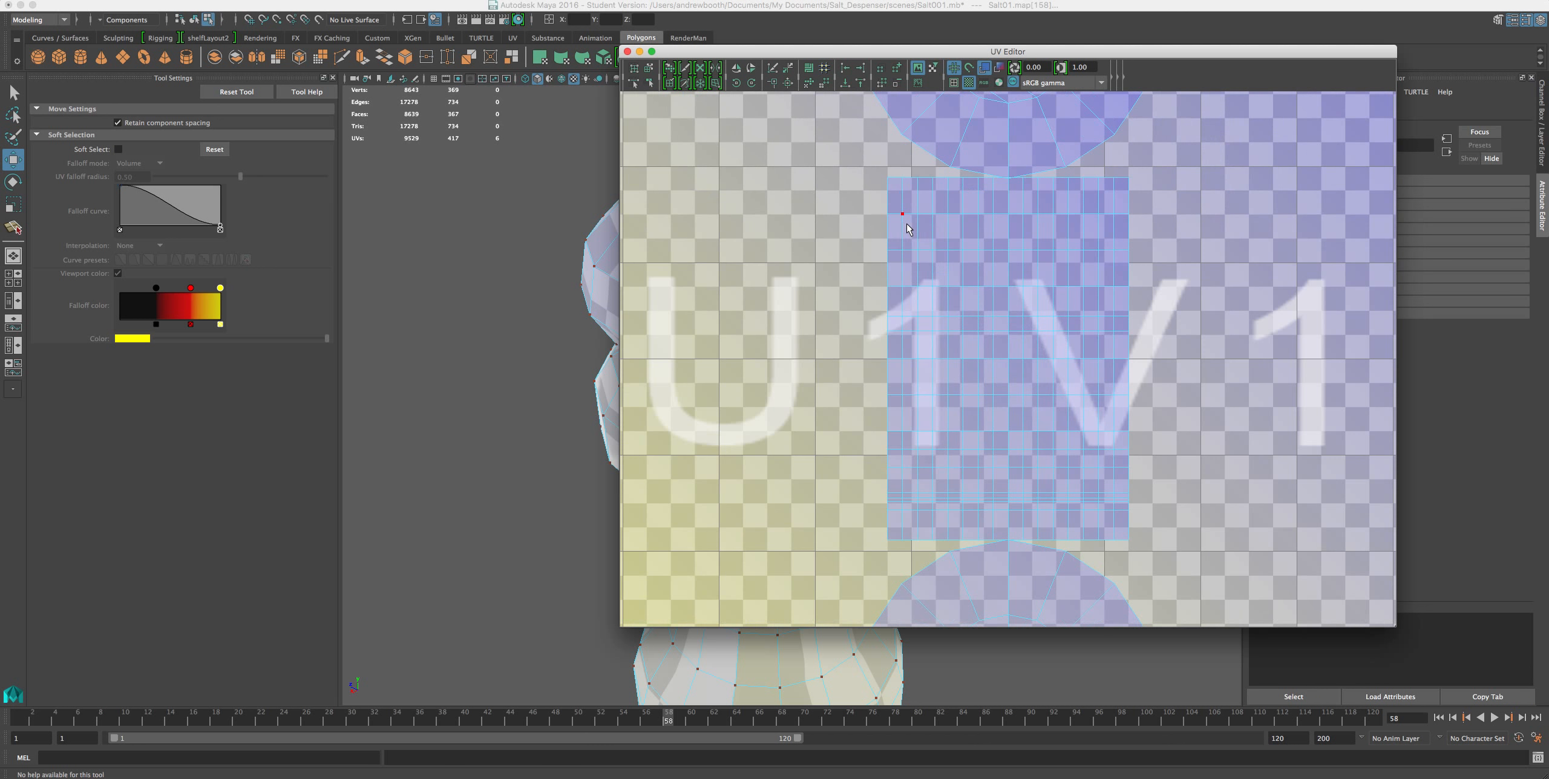
left_click(648, 67)
left_click_drag(1059, 173, 790, 427)
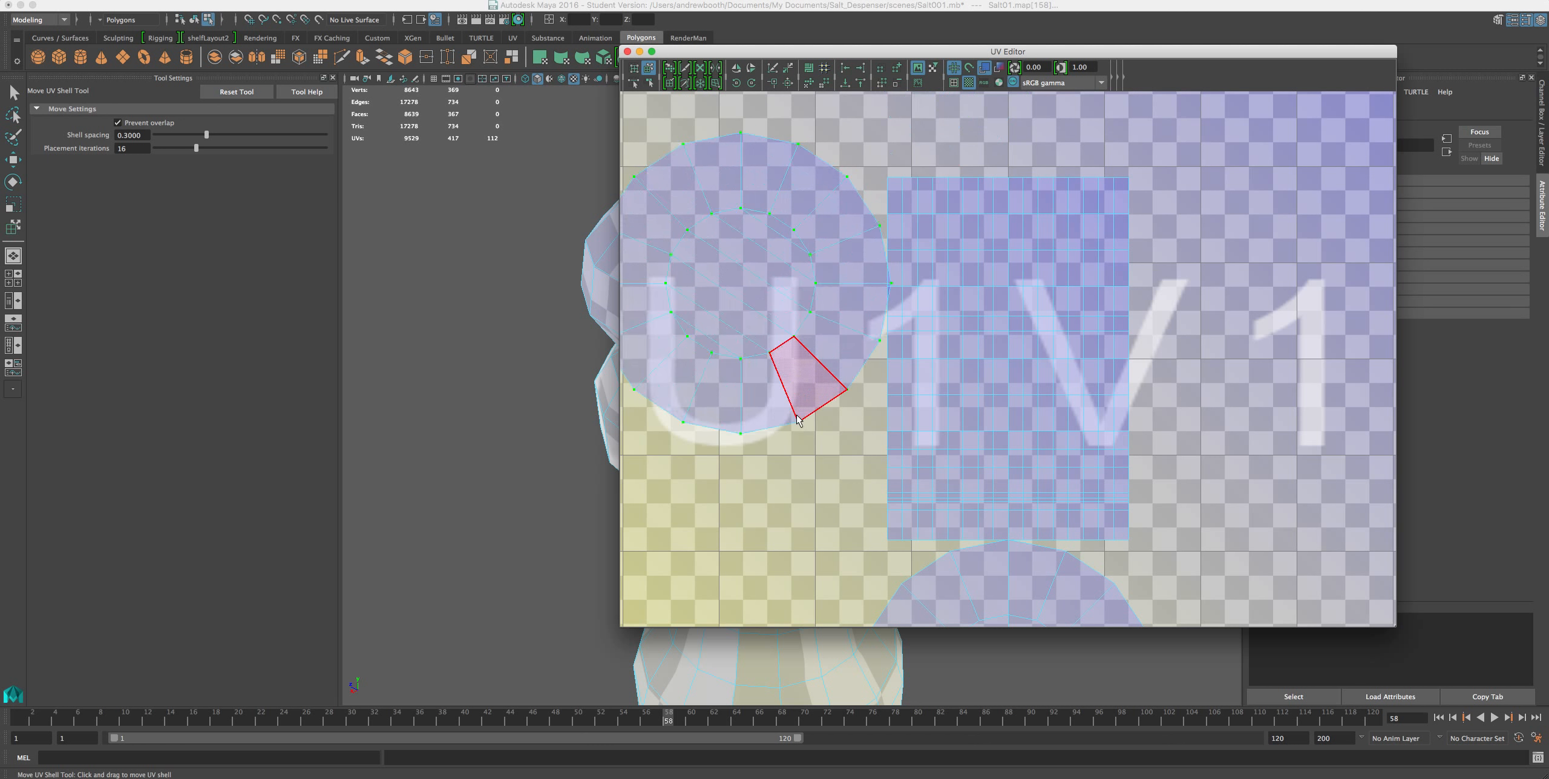
key("super+z")
right_click_drag(1179, 300, 995, 233, "alt")
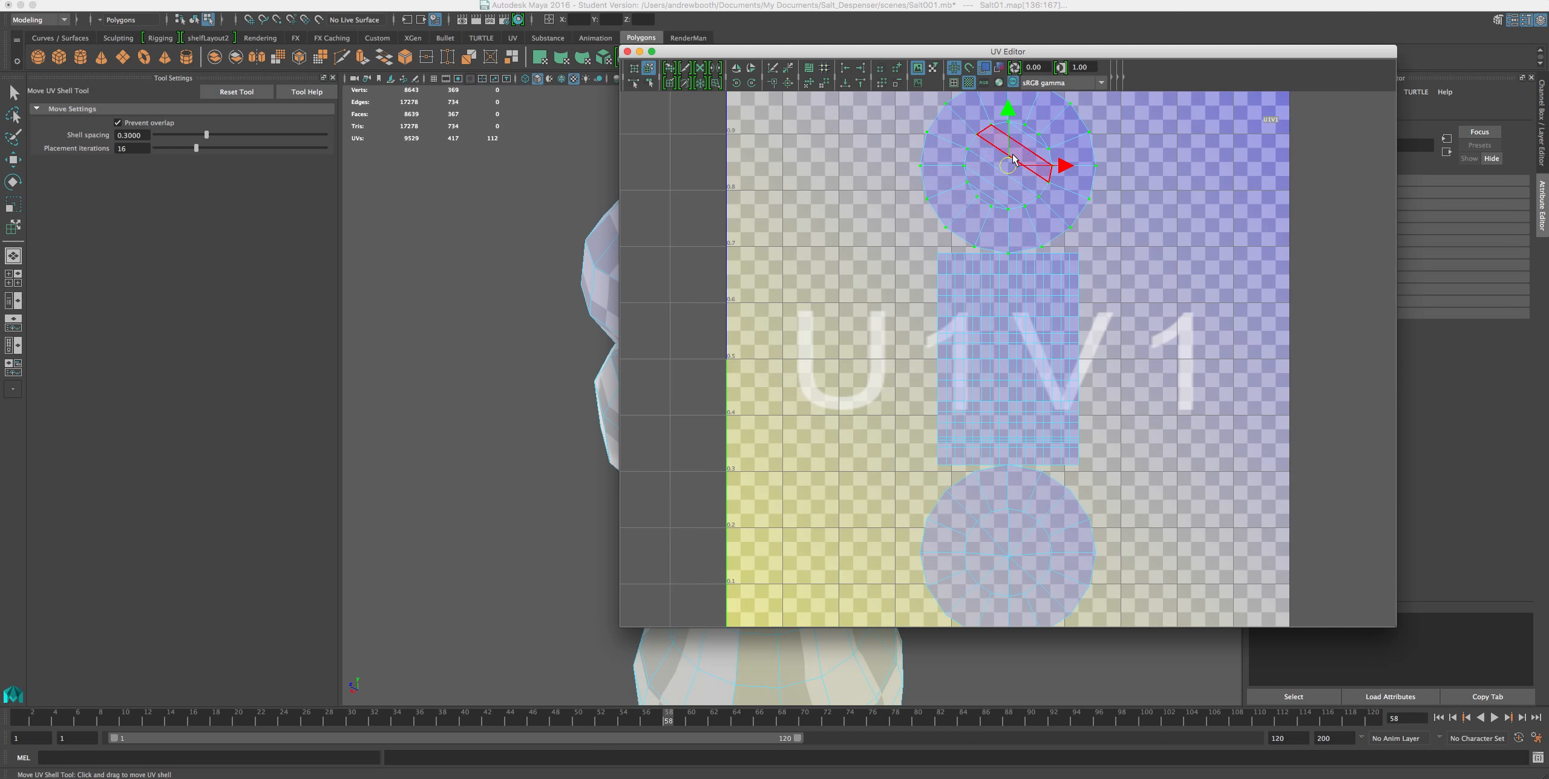
left_click_drag(1009, 167, 1181, 230)
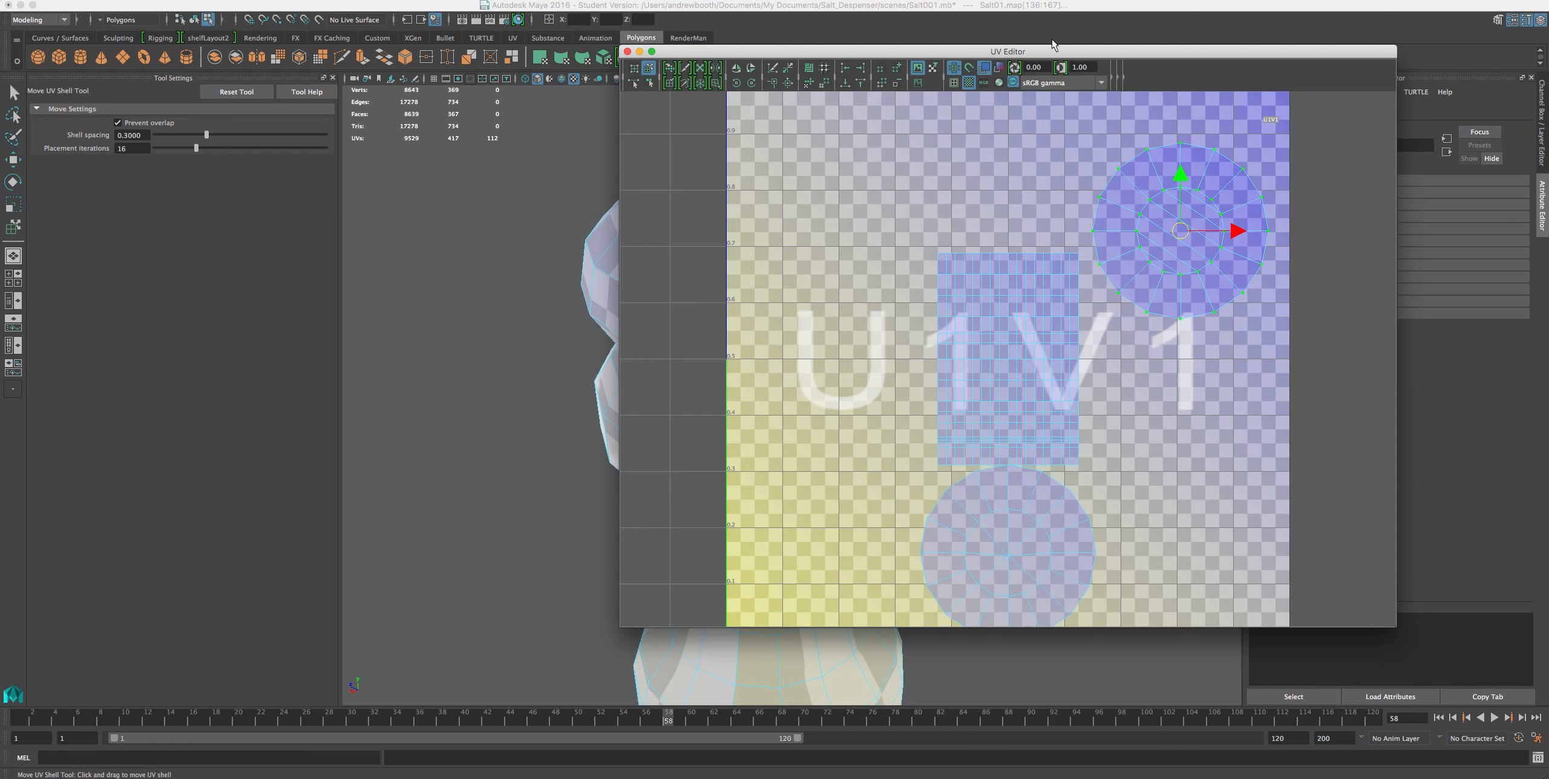
Flip the selected round top shell in the U direction, keeping the UV Editor clear of the model.
left_click_drag(1055, 51, 1438, 155)
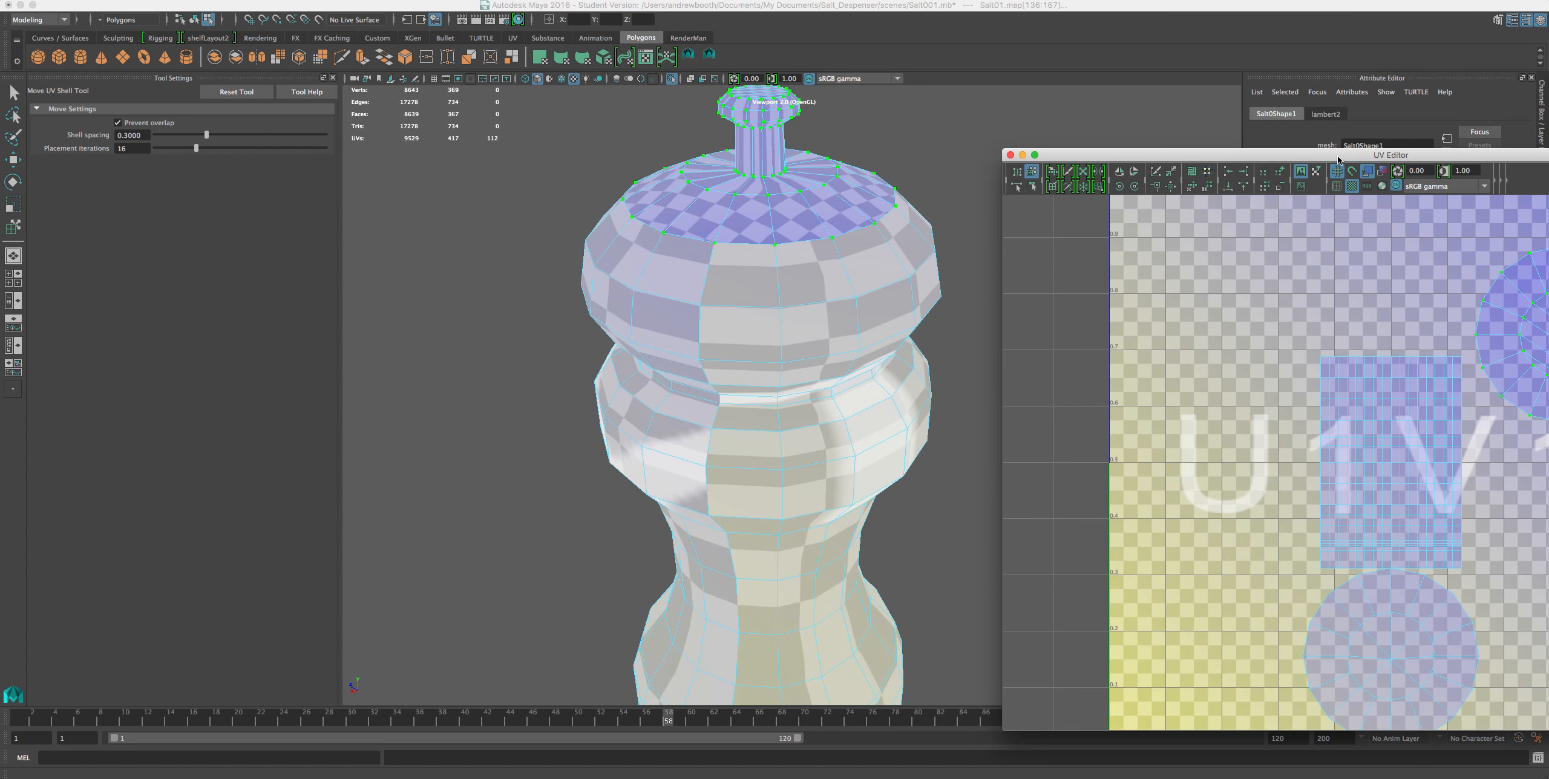
left_click_drag(1276, 155, 983, 4)
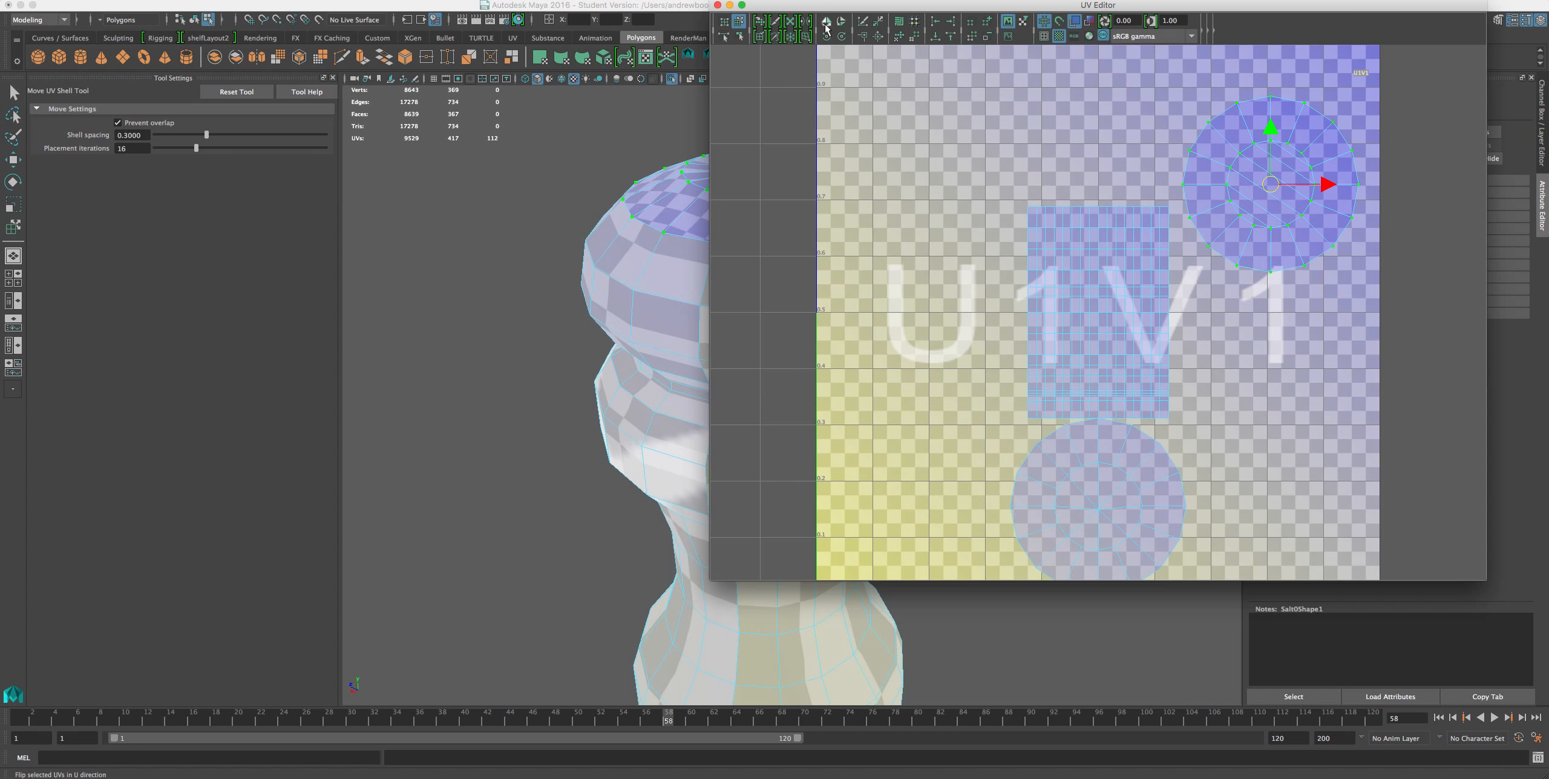
left_click(1228, 187)
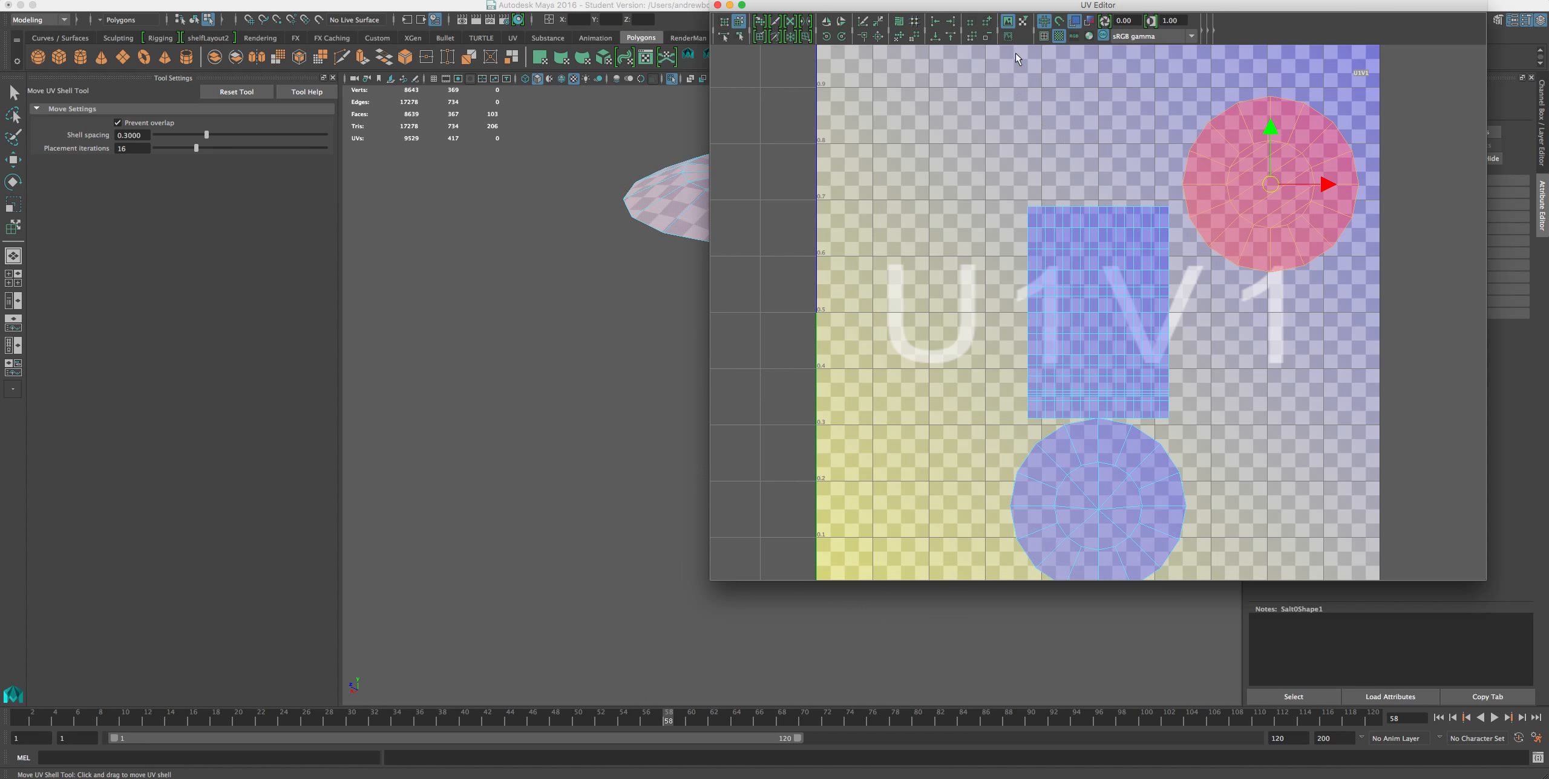
left_click_drag(1043, 3, 950, 1)
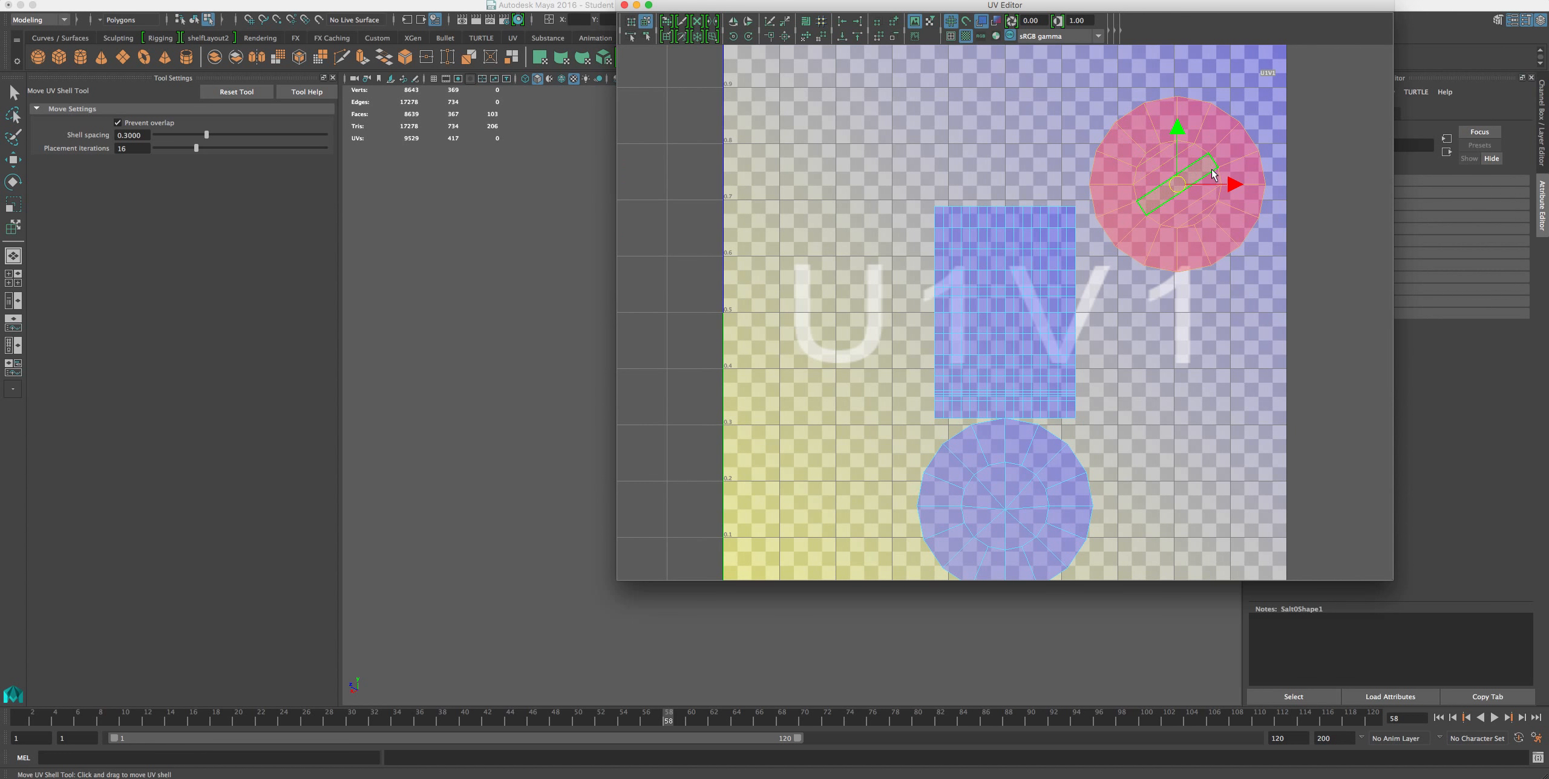
Try to reposition the flipped round shell, clearing the selection and picking the shell up again.
left_click_drag(1183, 179, 1114, 213)
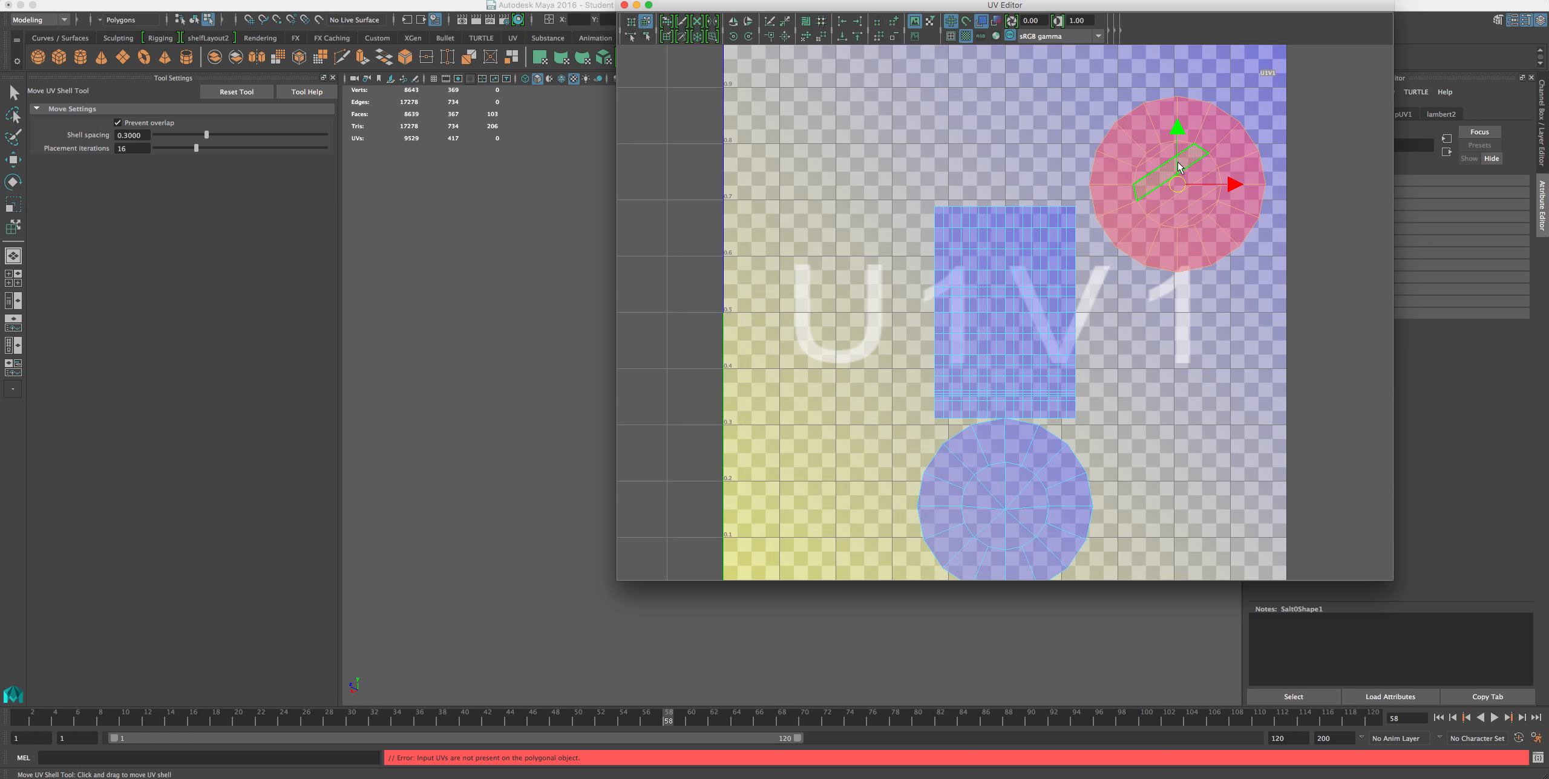
left_click_drag(1179, 165, 1191, 176)
left_click(774, 259)
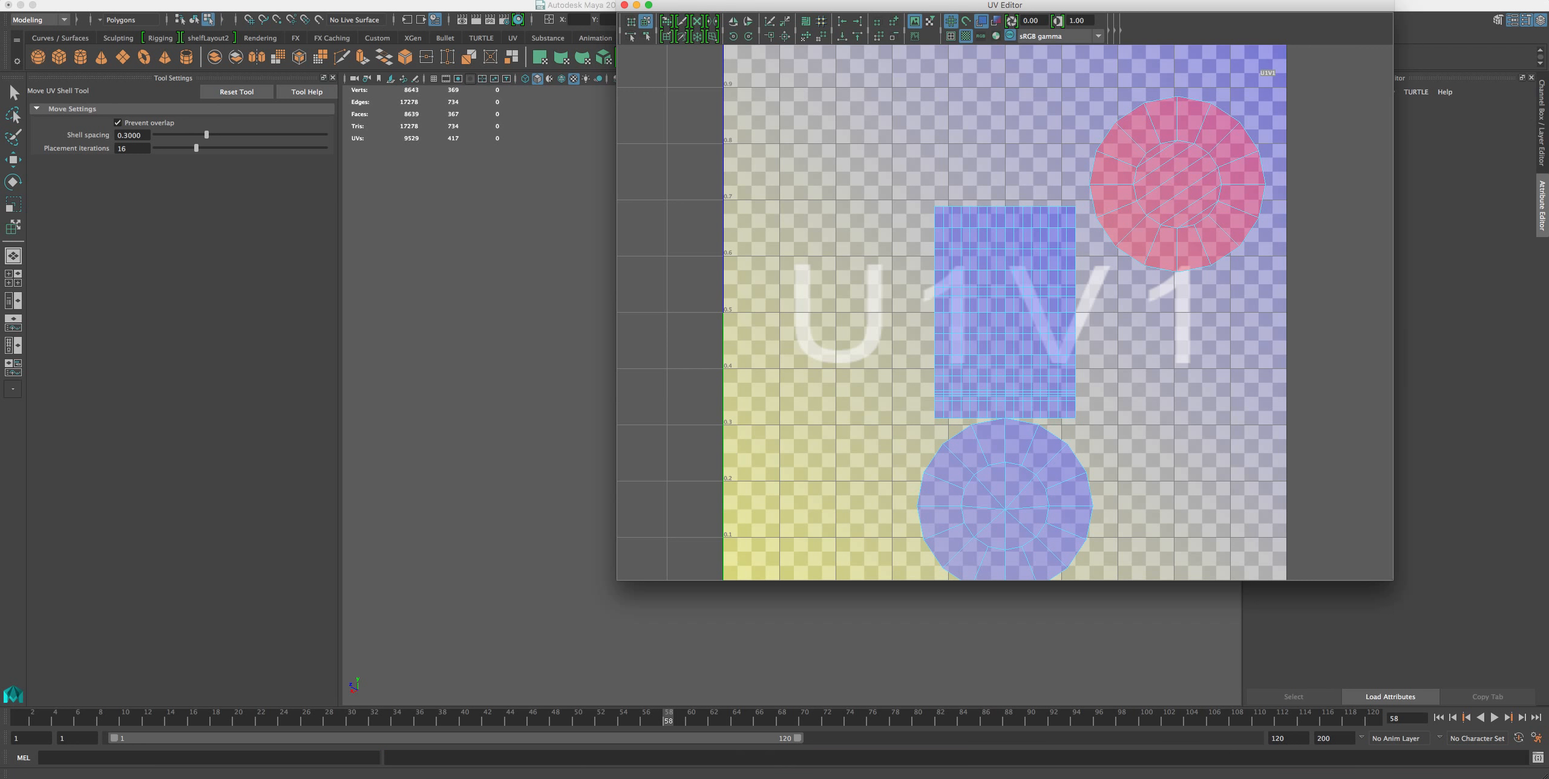
left_click_drag(1173, 202, 999, 521)
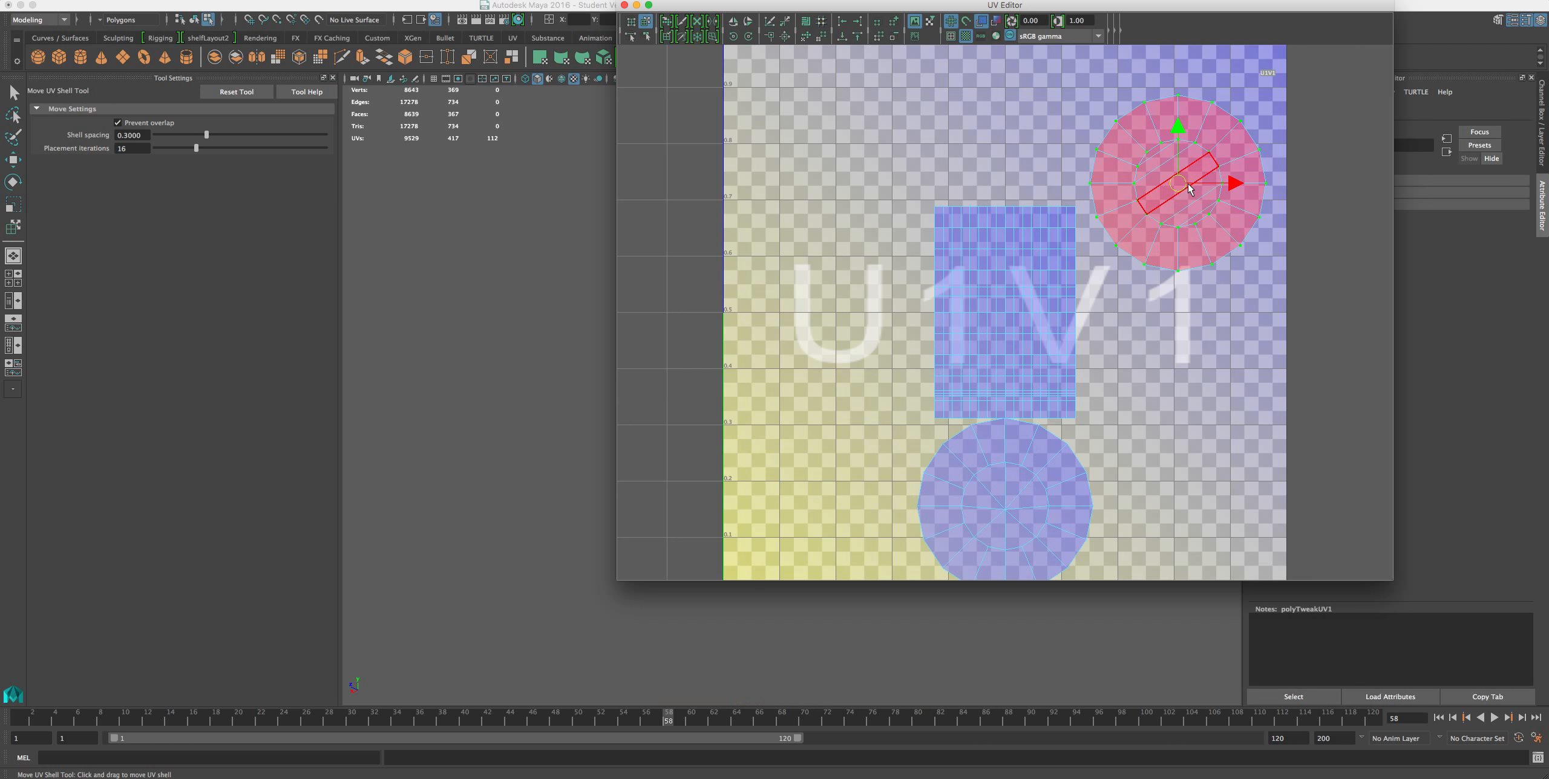
left_click_drag(1189, 189, 1013, 511)
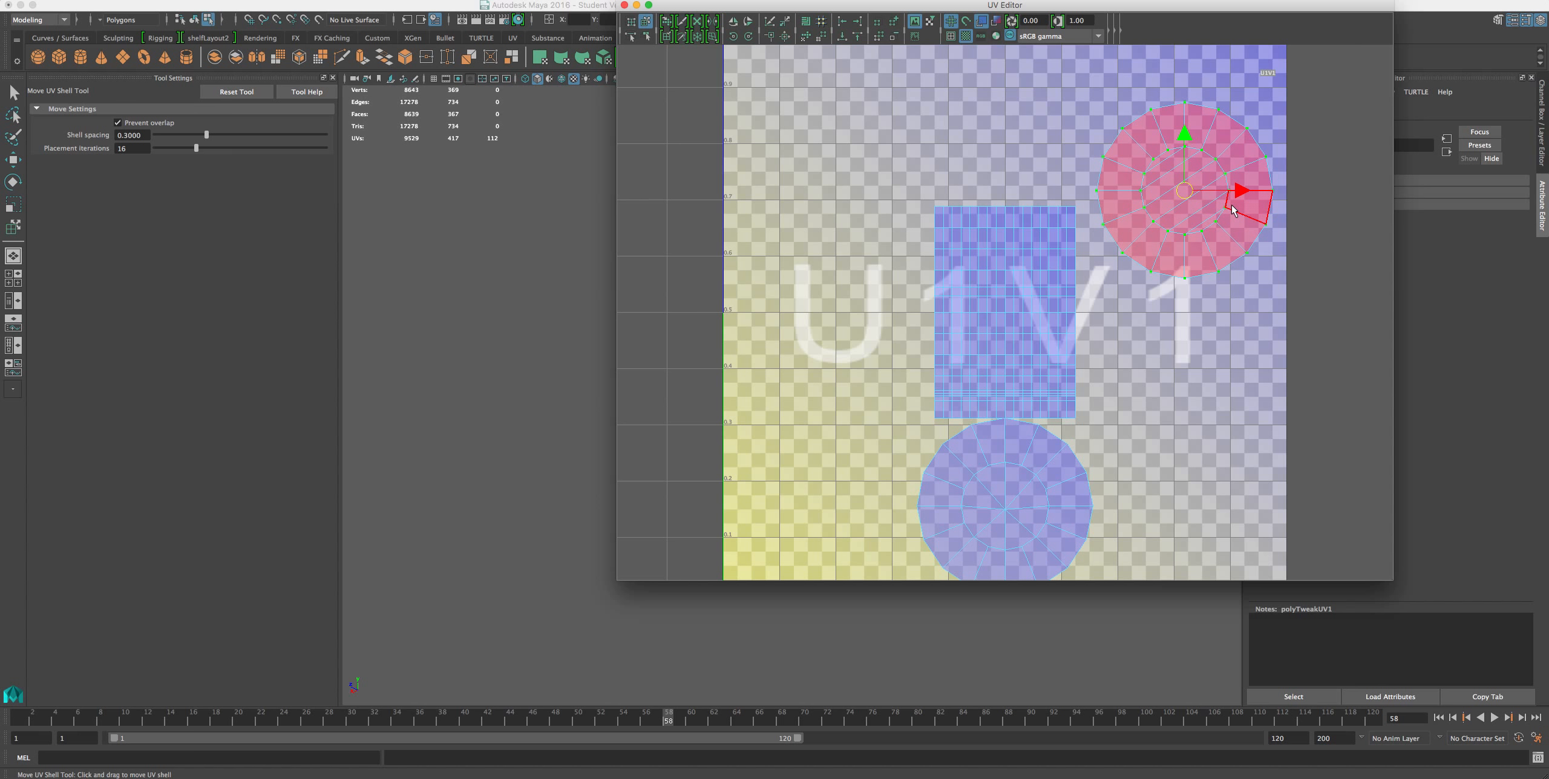
Move the flipped round shell to the left of and above the body shell, and flip it back in the U direction.
left_click_drag(1236, 3, 1548, 118)
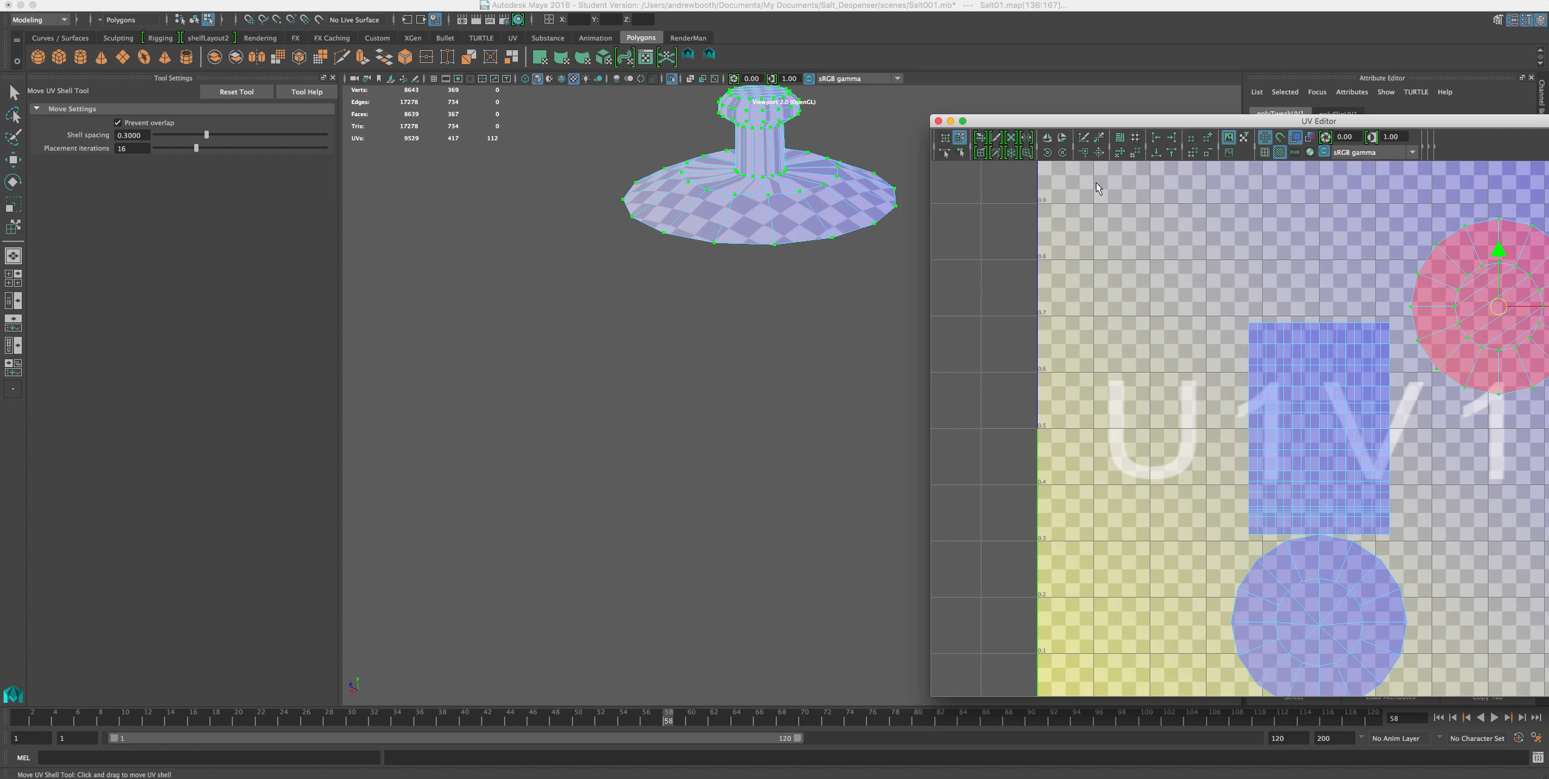
left_click(1131, 200)
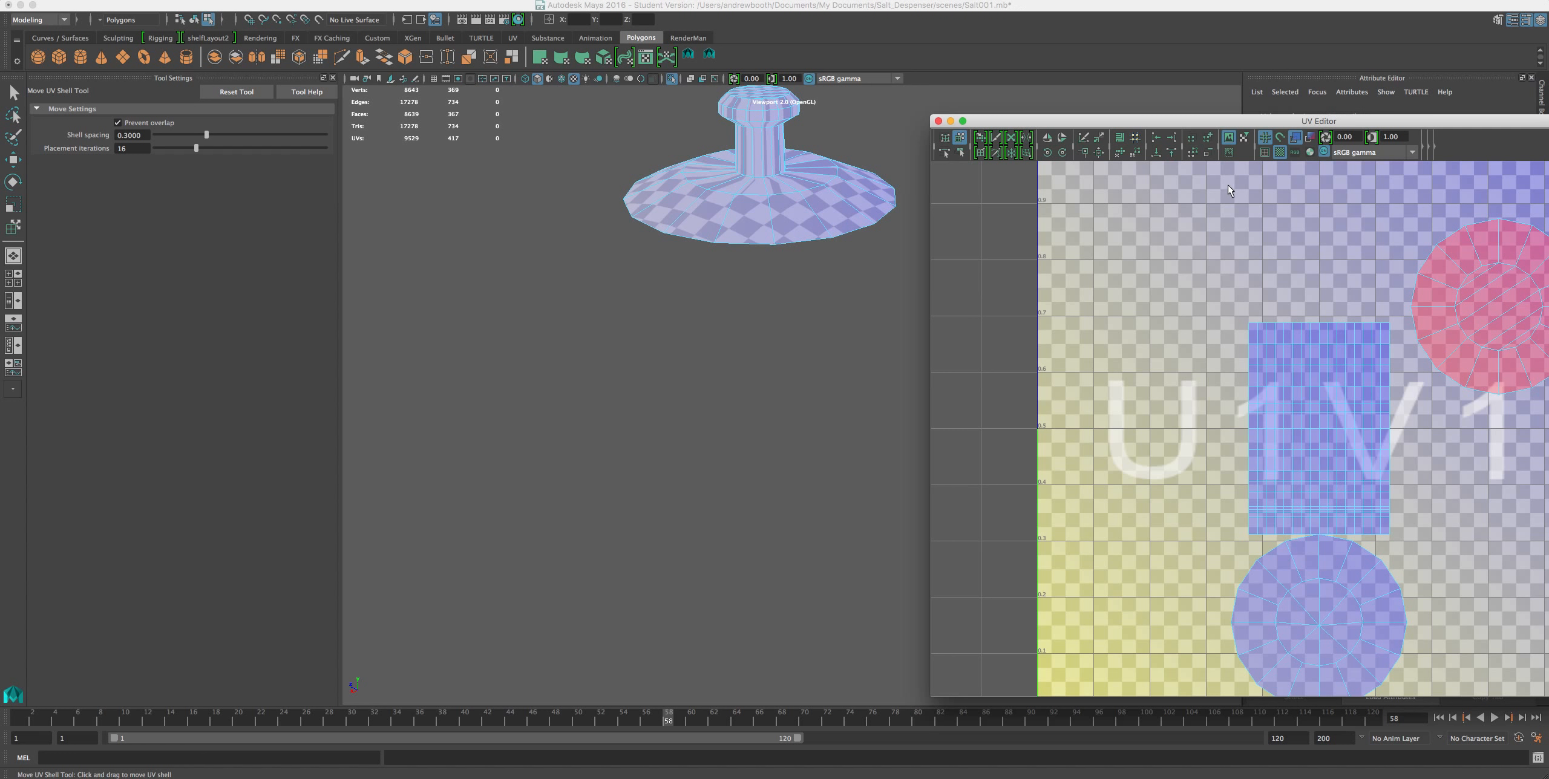
left_click_drag(1458, 302, 1156, 245)
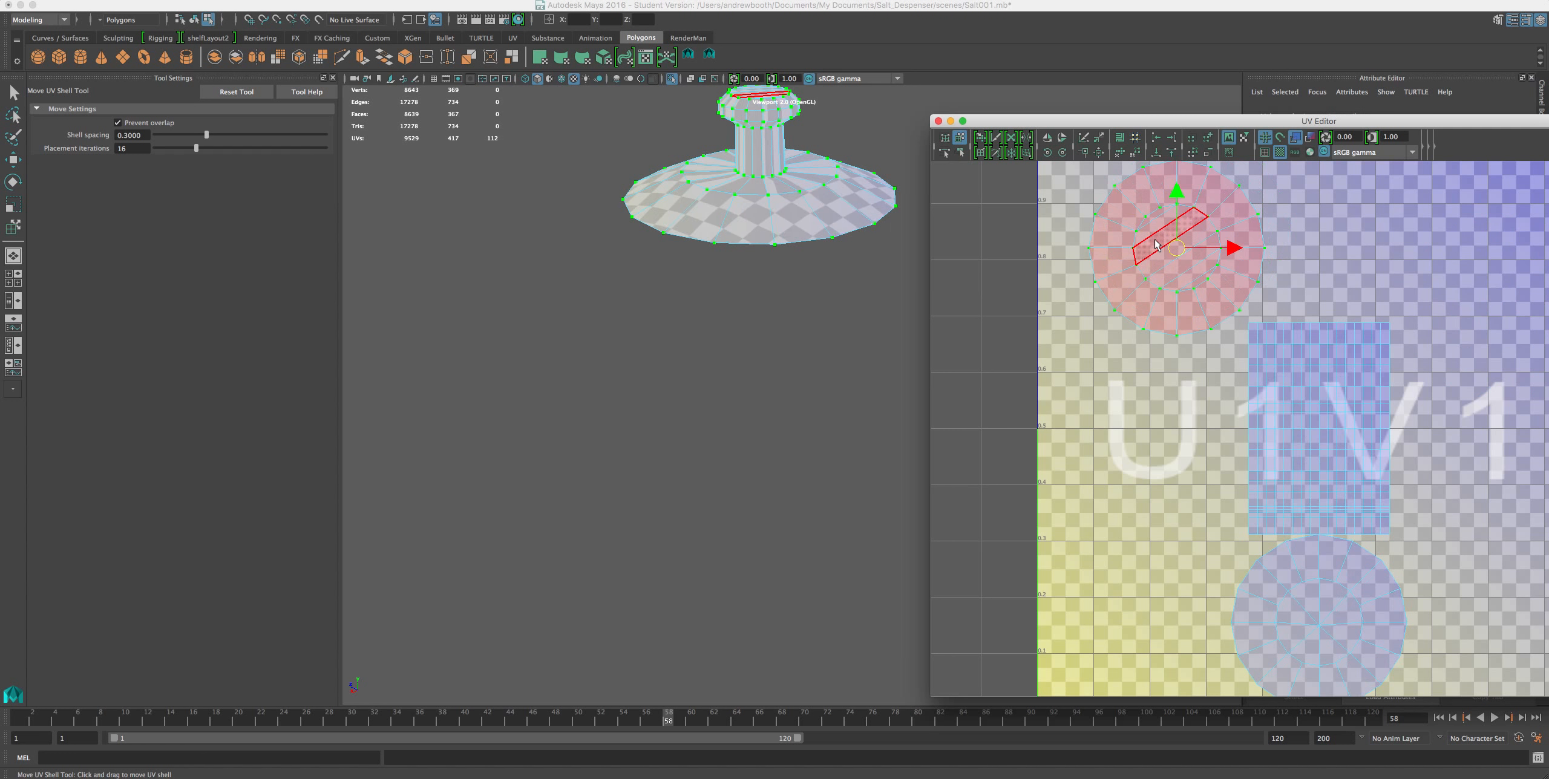
left_click(1046, 143)
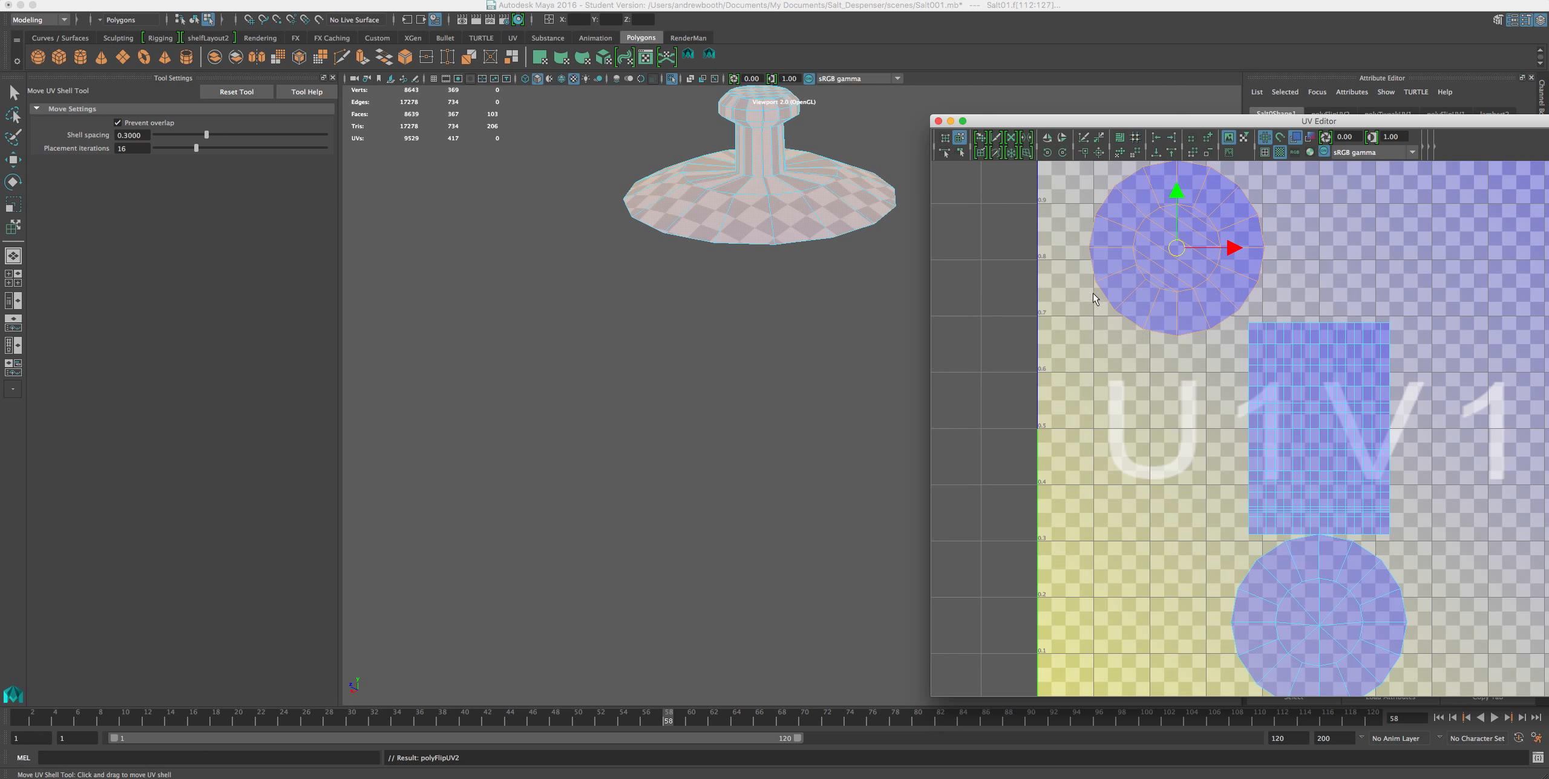
left_click(1141, 505)
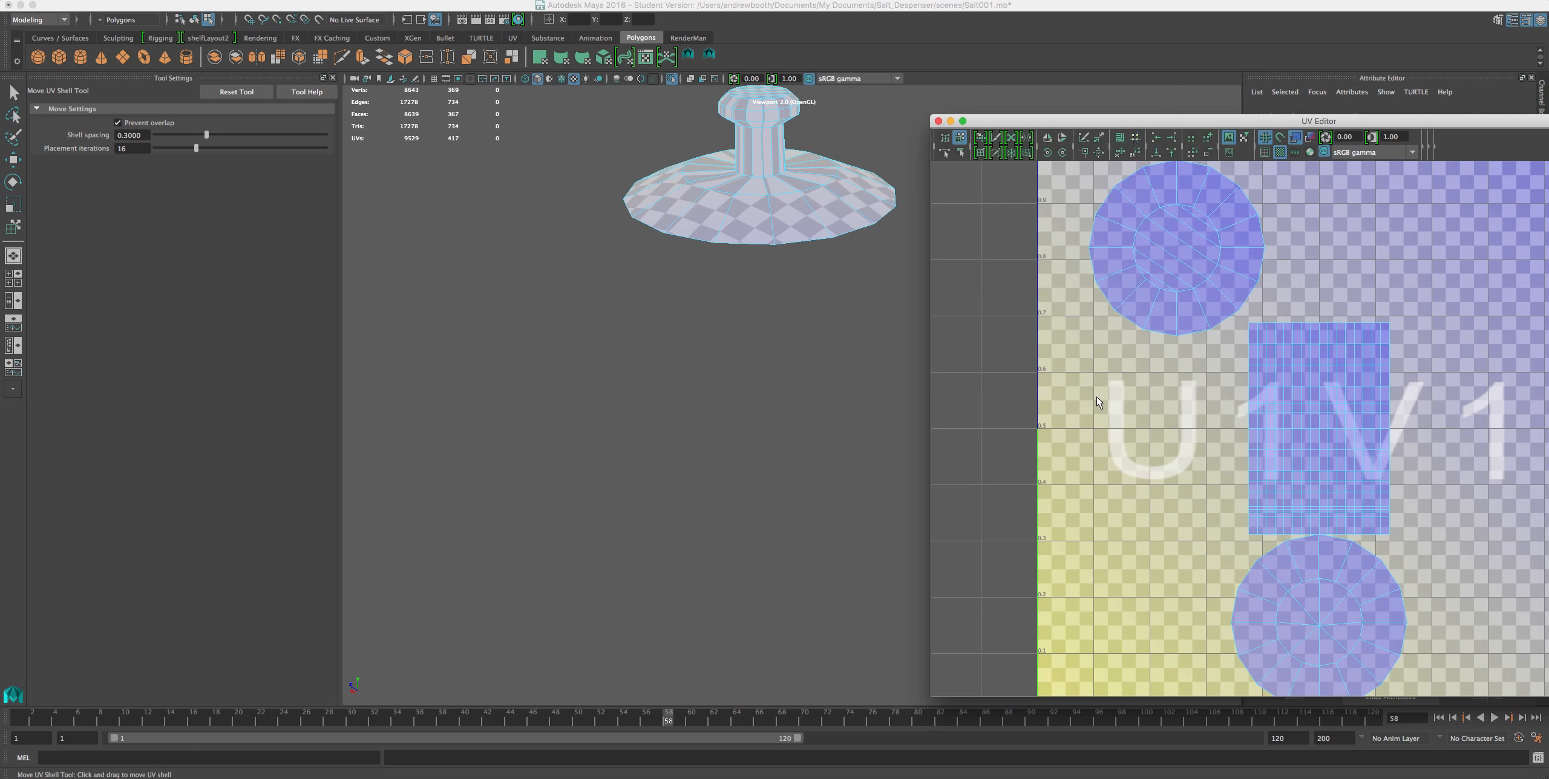
Return the dispenser to object mode and turn off its isolated display to show the whole model.
scroll(1097, 399, "down", 2)
scroll(1096, 398, "up", 2)
scroll(1095, 398, "down", 2)
scroll(1094, 398, "up", 3)
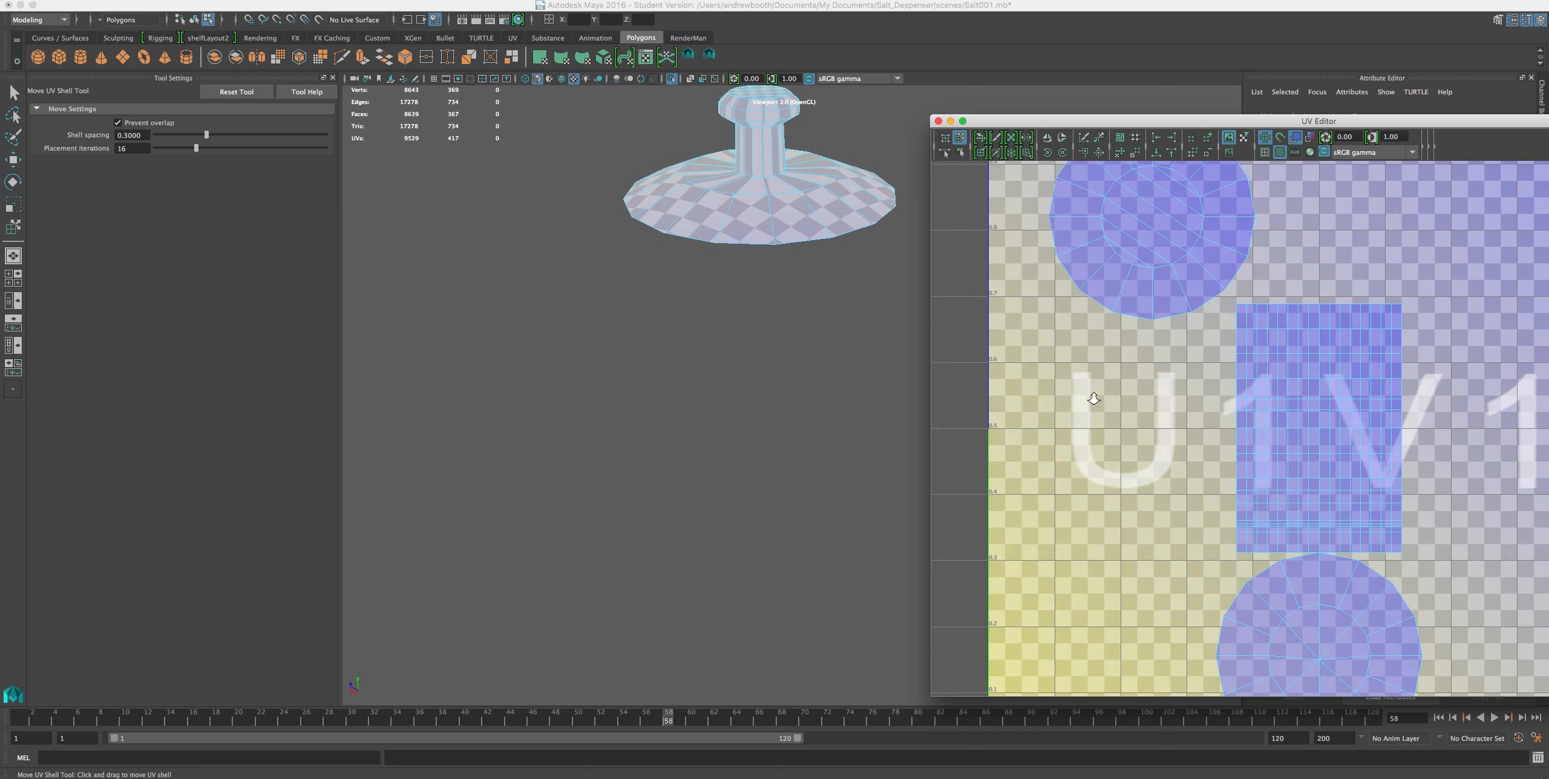
scroll(1093, 399, "down", 2)
right_click_drag(764, 200, 837, 178)
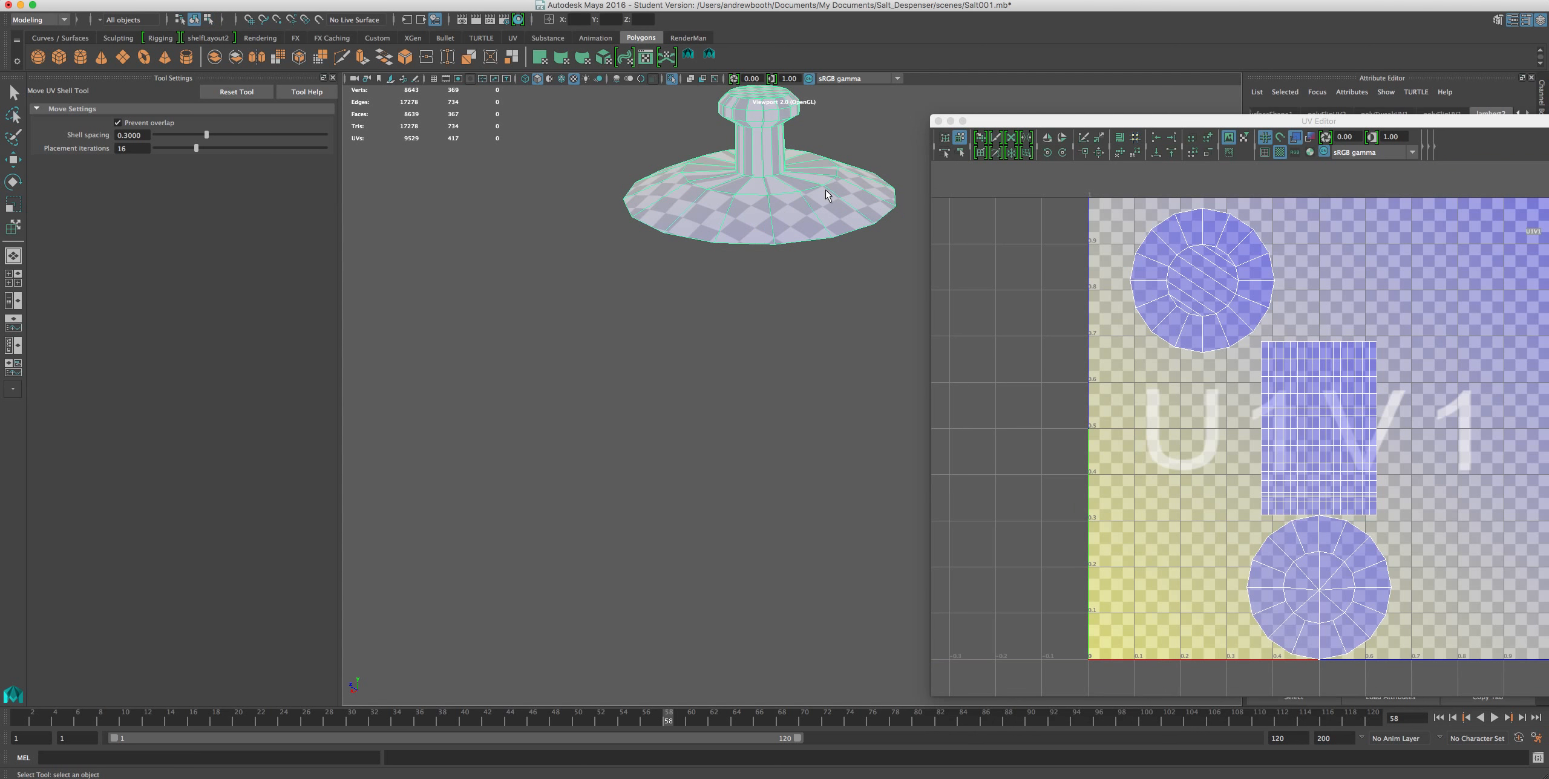
left_click(670, 80)
left_click(671, 80)
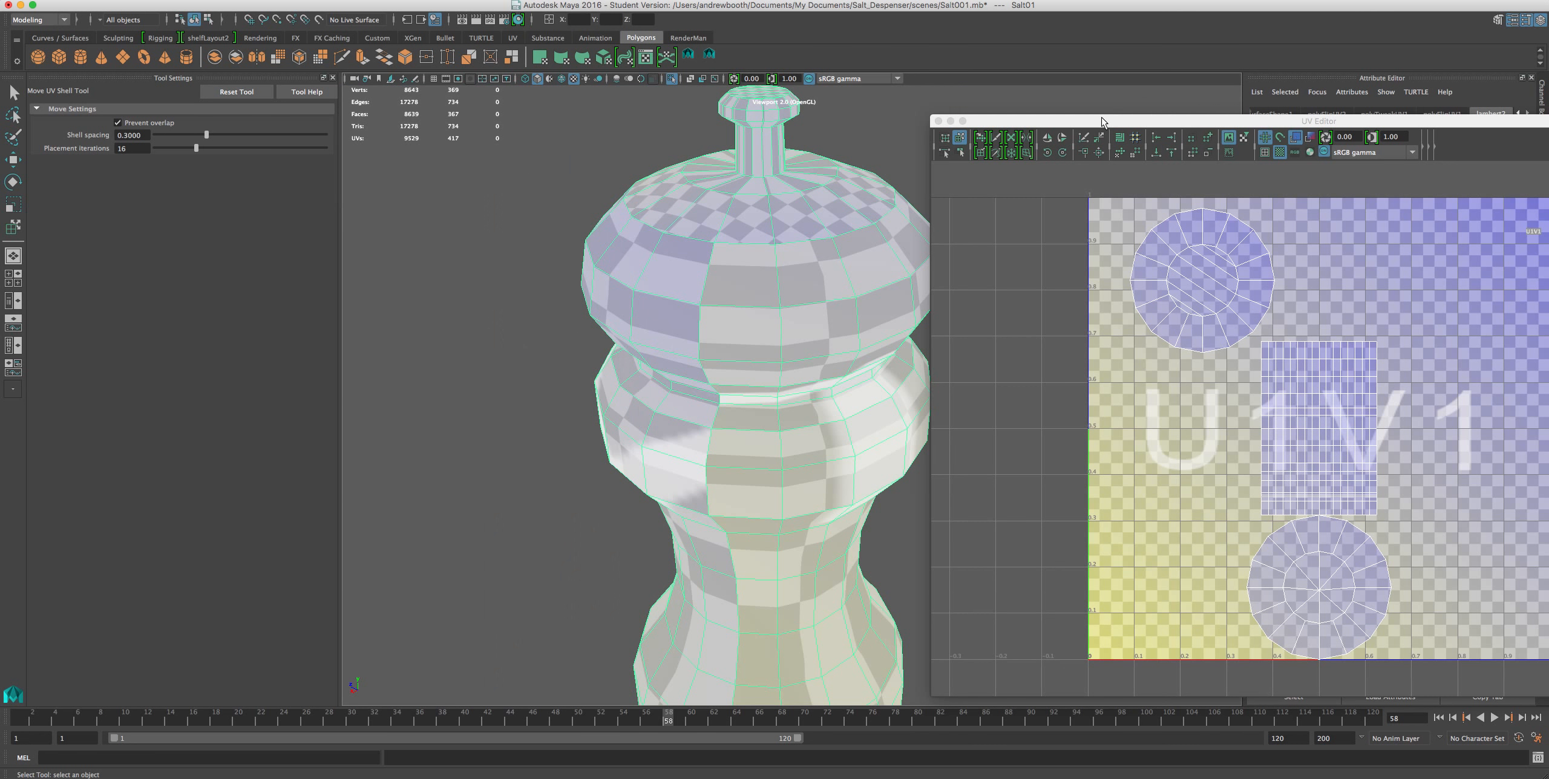
Display thick texture borders around the dispenser's UV shells.
mouse_move(1101, 121)
left_mouse_down()
mouse_move(1001, 55)
mouse_move(1150, 141)
mouse_move(1127, 135)
left_mouse_up()
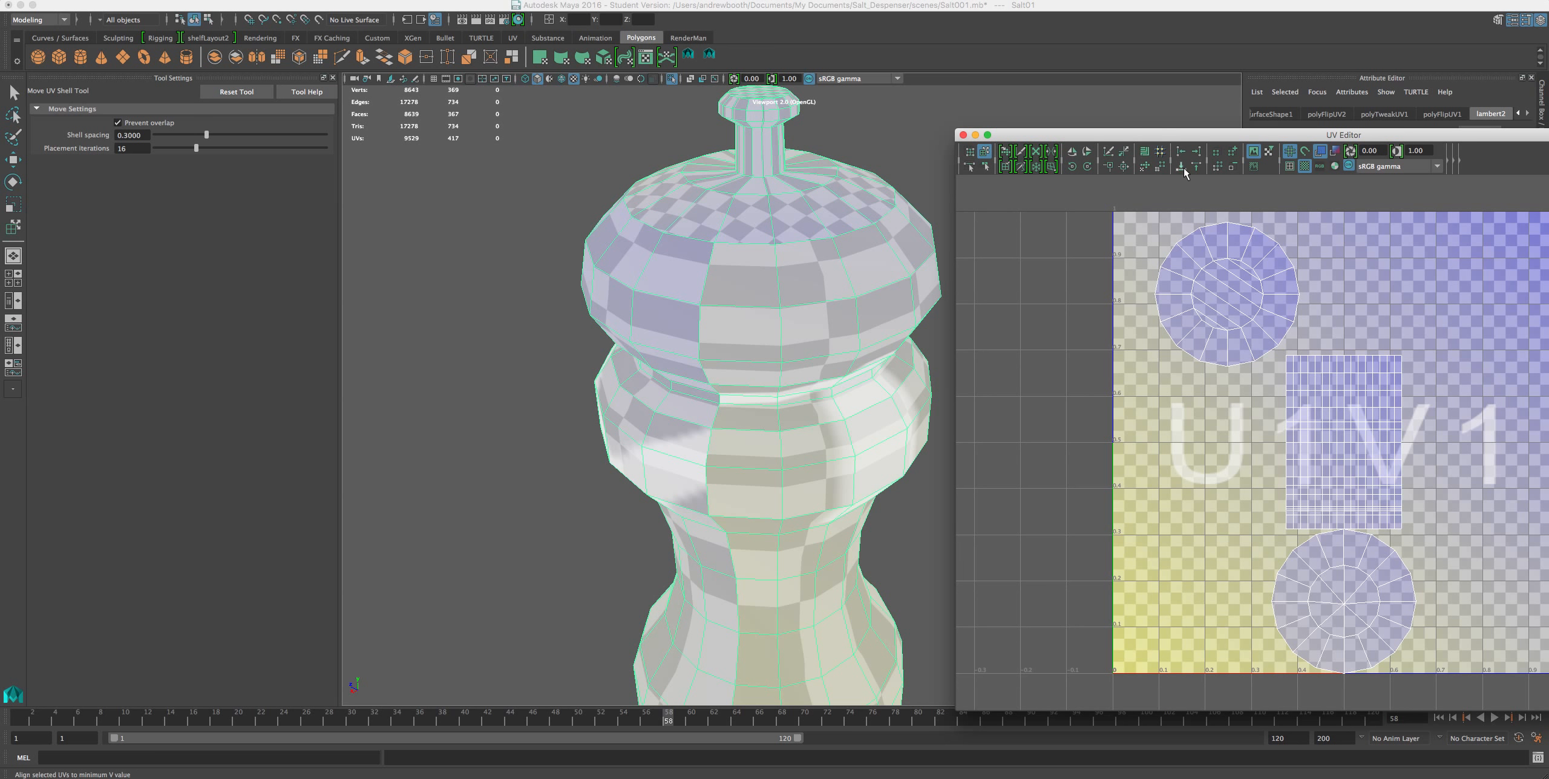
left_click(1290, 167)
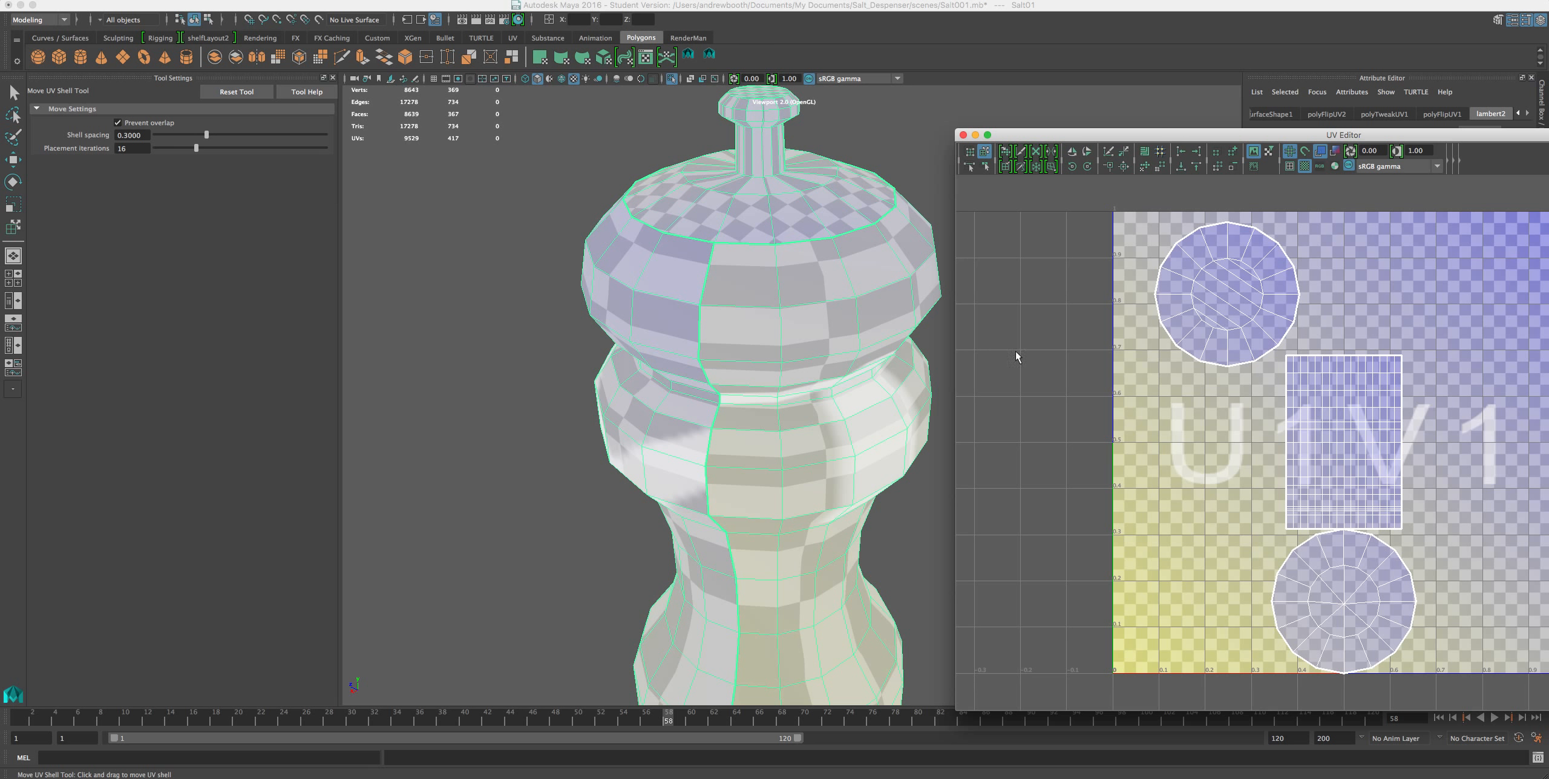
Examine the highlighted seams and checker pattern around the dispenser's body, neck, top and base.
left_click_drag(890, 318, 807, 277, "alt")
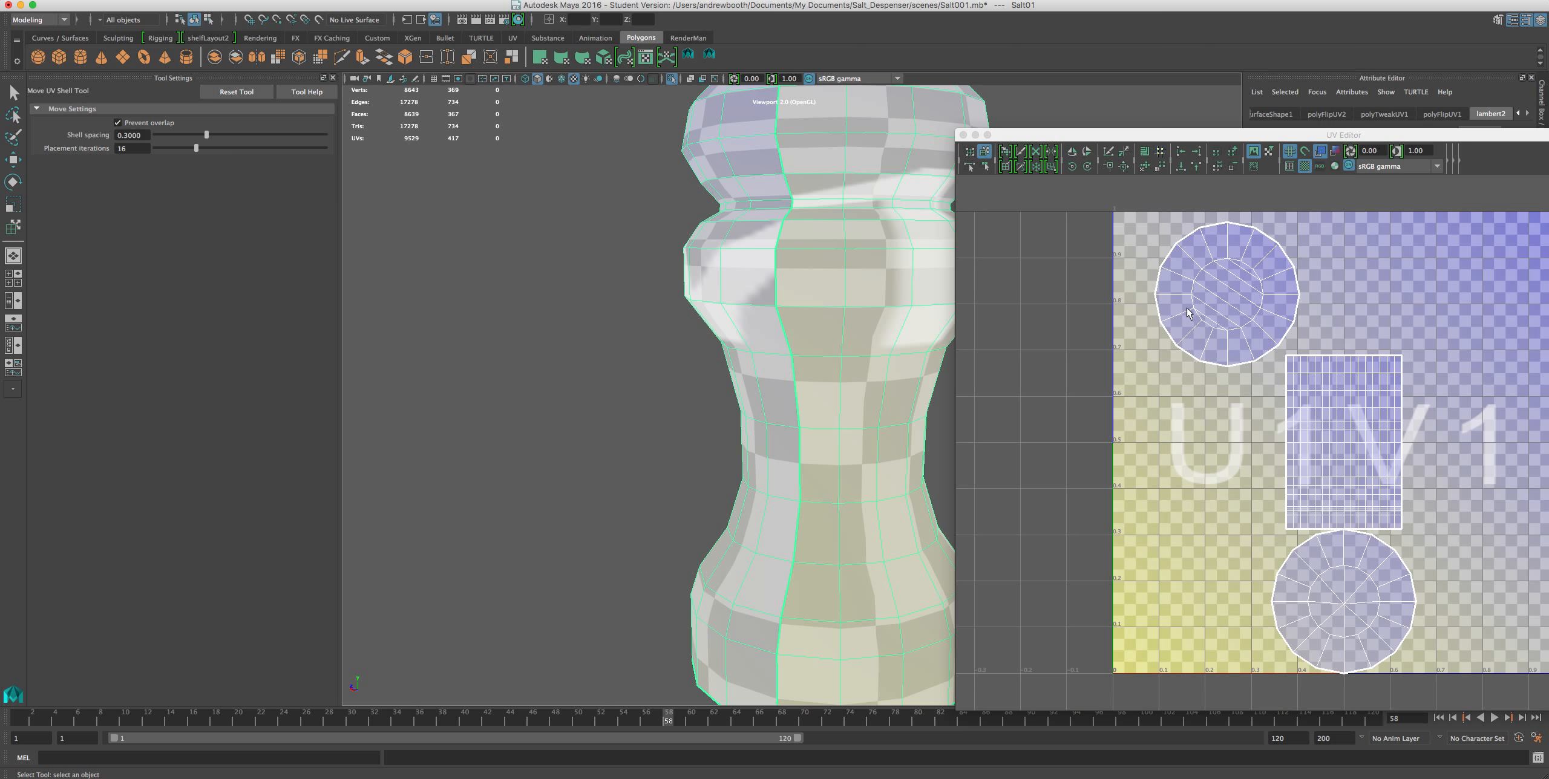
middle_click_drag(1005, 252, 1023, 251, "alt")
left_click_drag(769, 219, 724, 232, "alt")
middle_click_drag(724, 231, 810, 295, "alt")
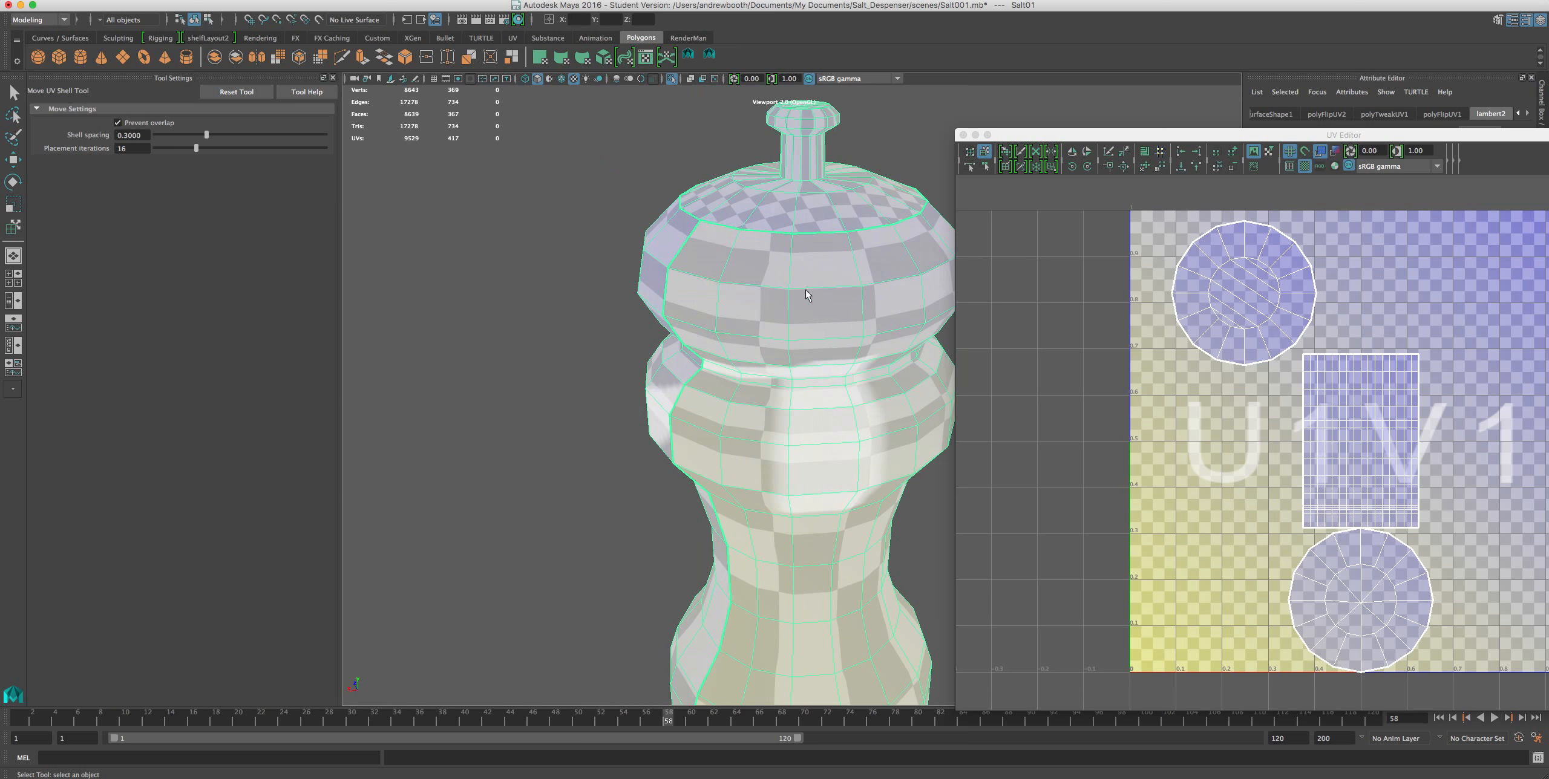
left_click_drag(836, 344, 813, 306, "alt")
middle_click_drag(813, 304, 846, 349, "alt")
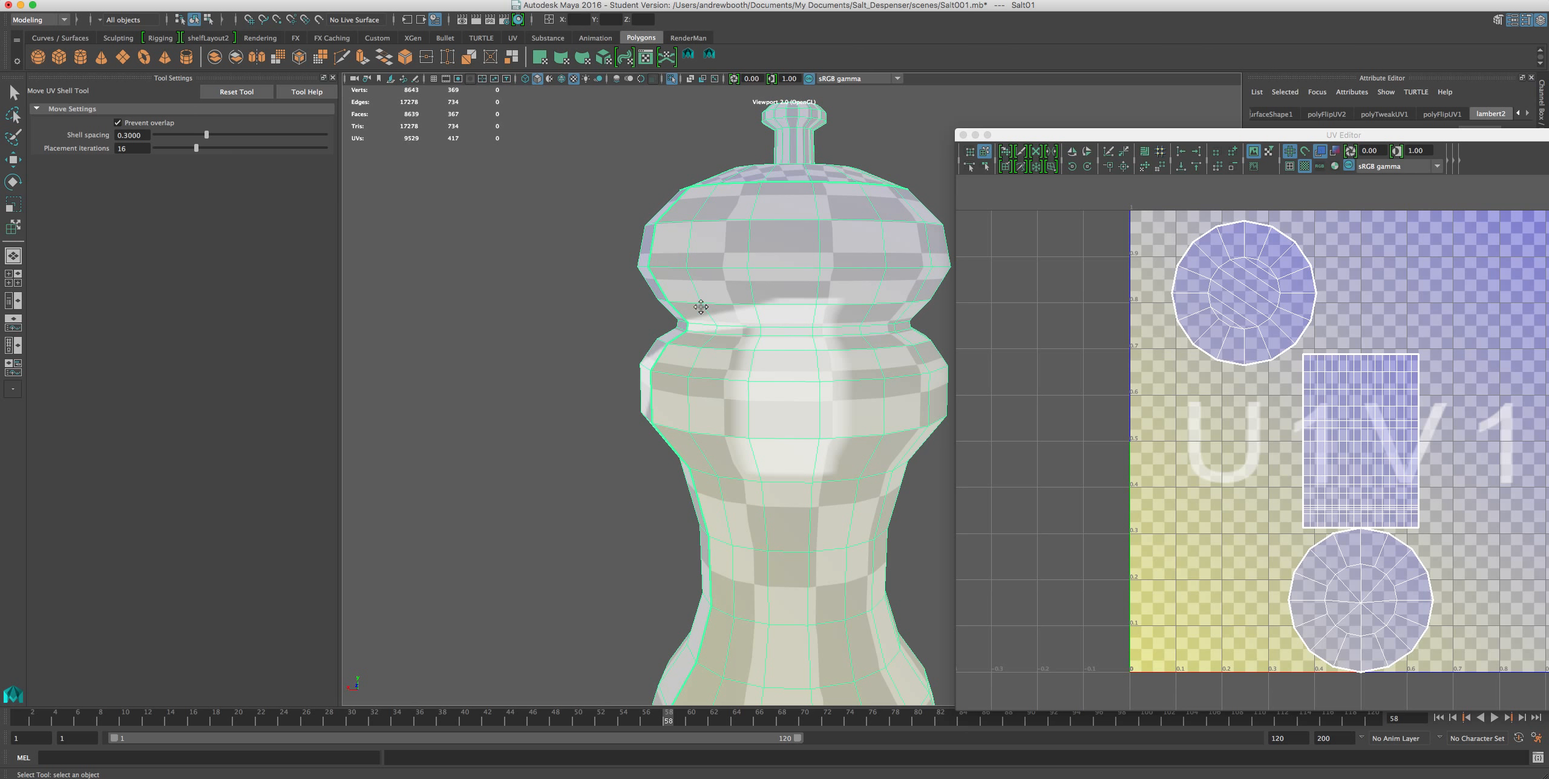
left_click_drag(697, 303, 790, 370, "alt")
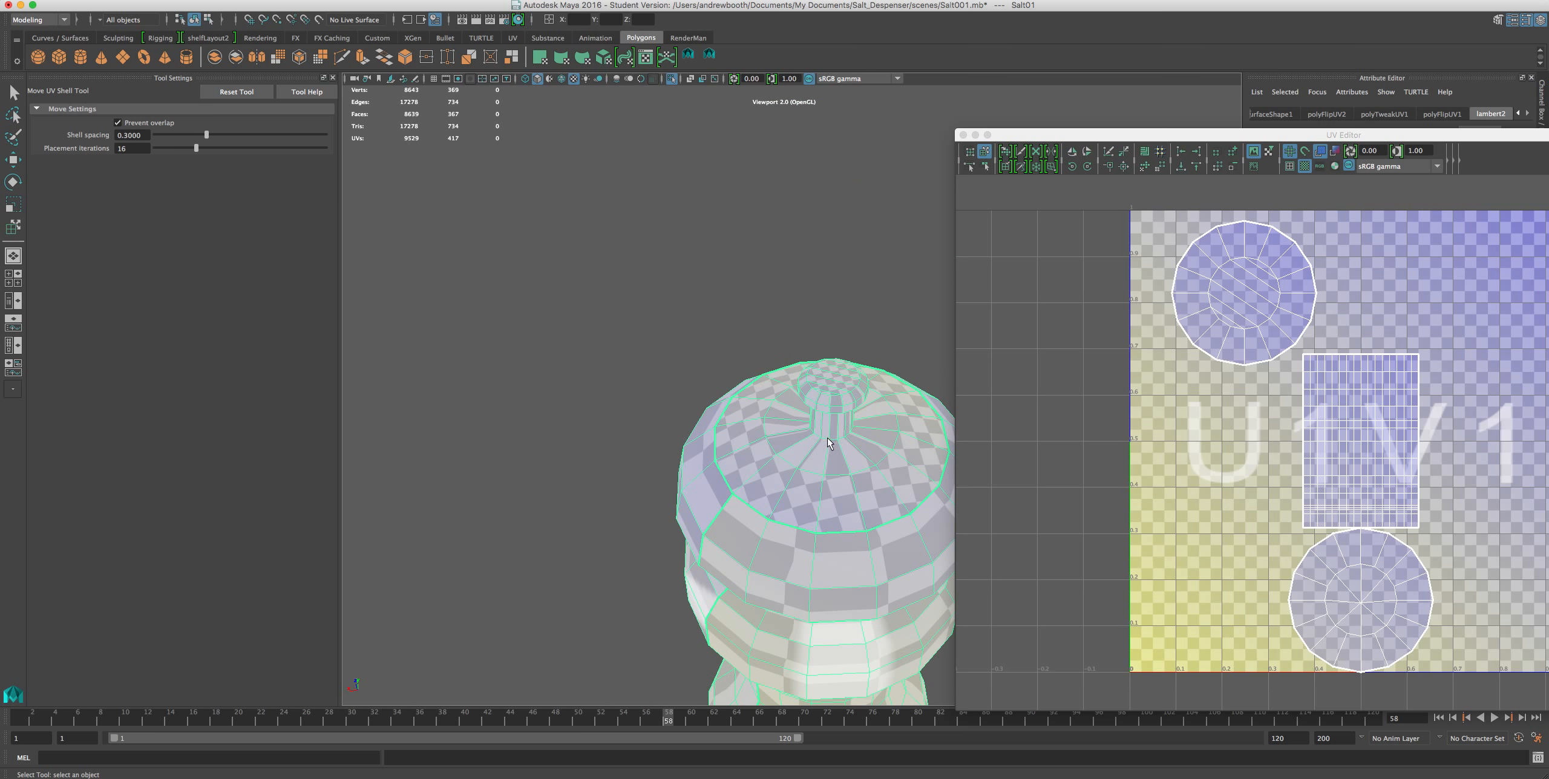
mouse_move(820, 442)
left_mouse_down("alt")
mouse_move(767, 370)
mouse_move(804, 443)
left_mouse_up("alt")
scroll(786, 369, "up", 8)
scroll(801, 368, "down", 5)
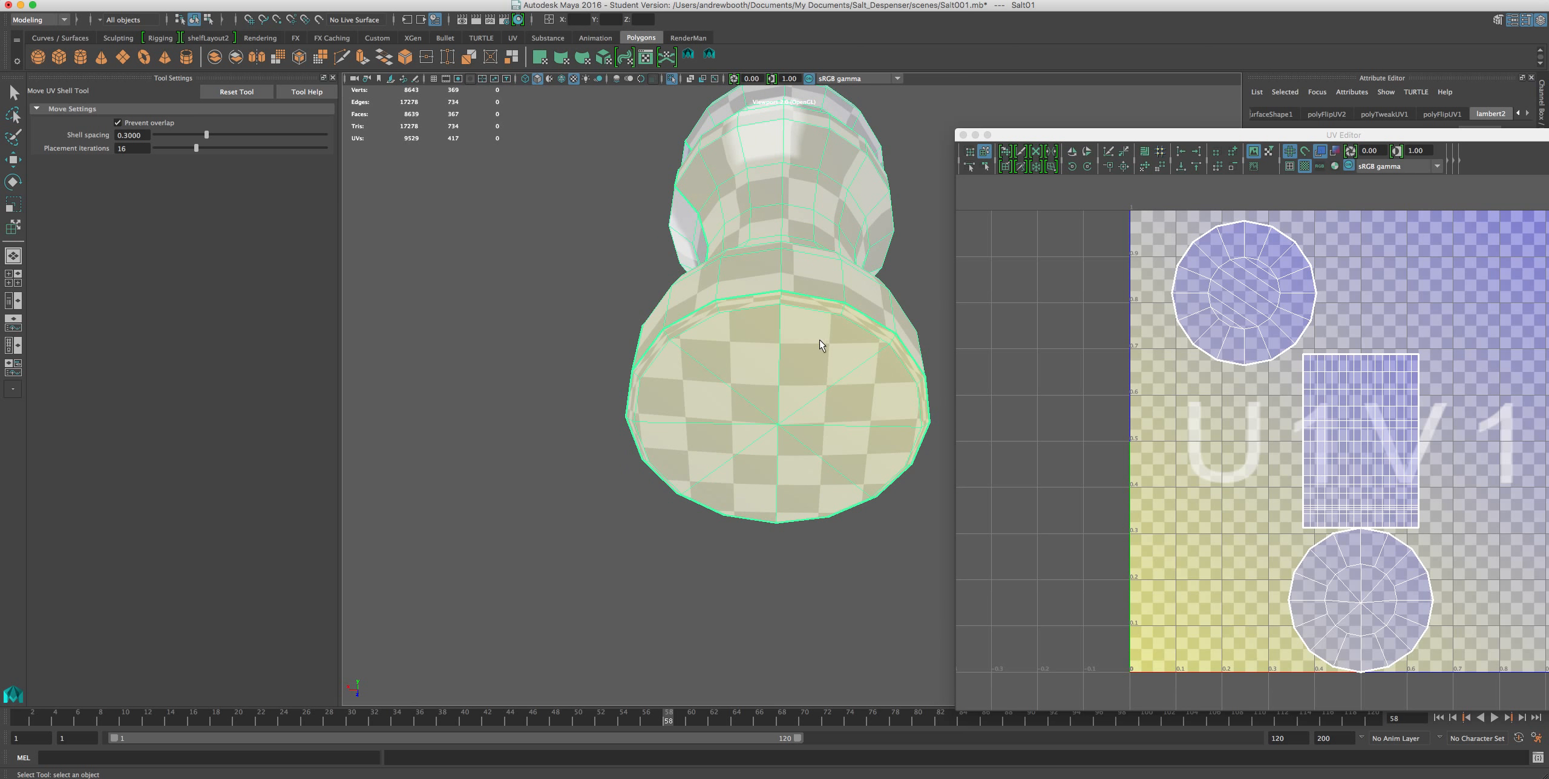
left_click_drag(702, 340, 692, 367, "alt")
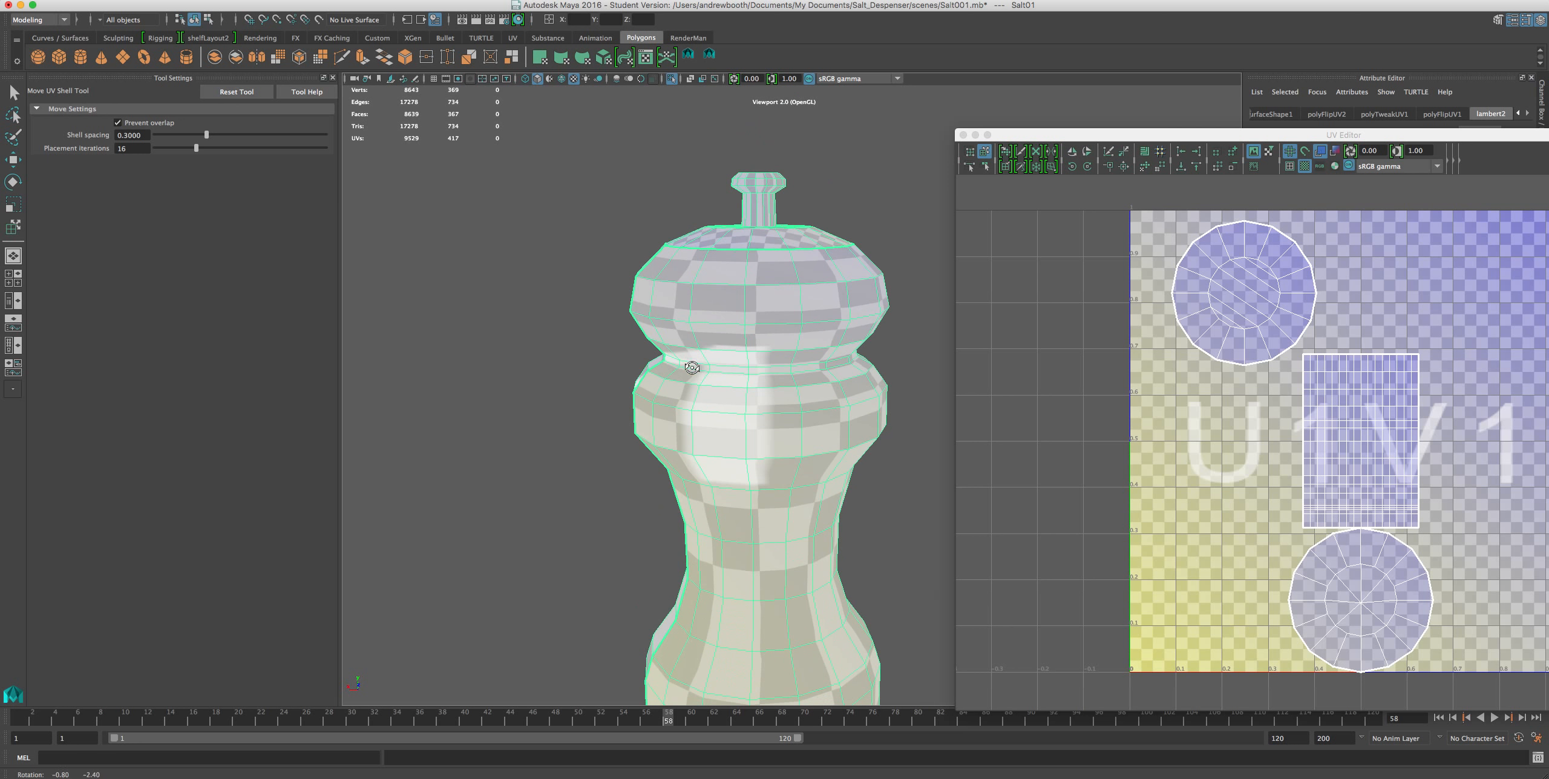
scroll(756, 363, "up", 6)
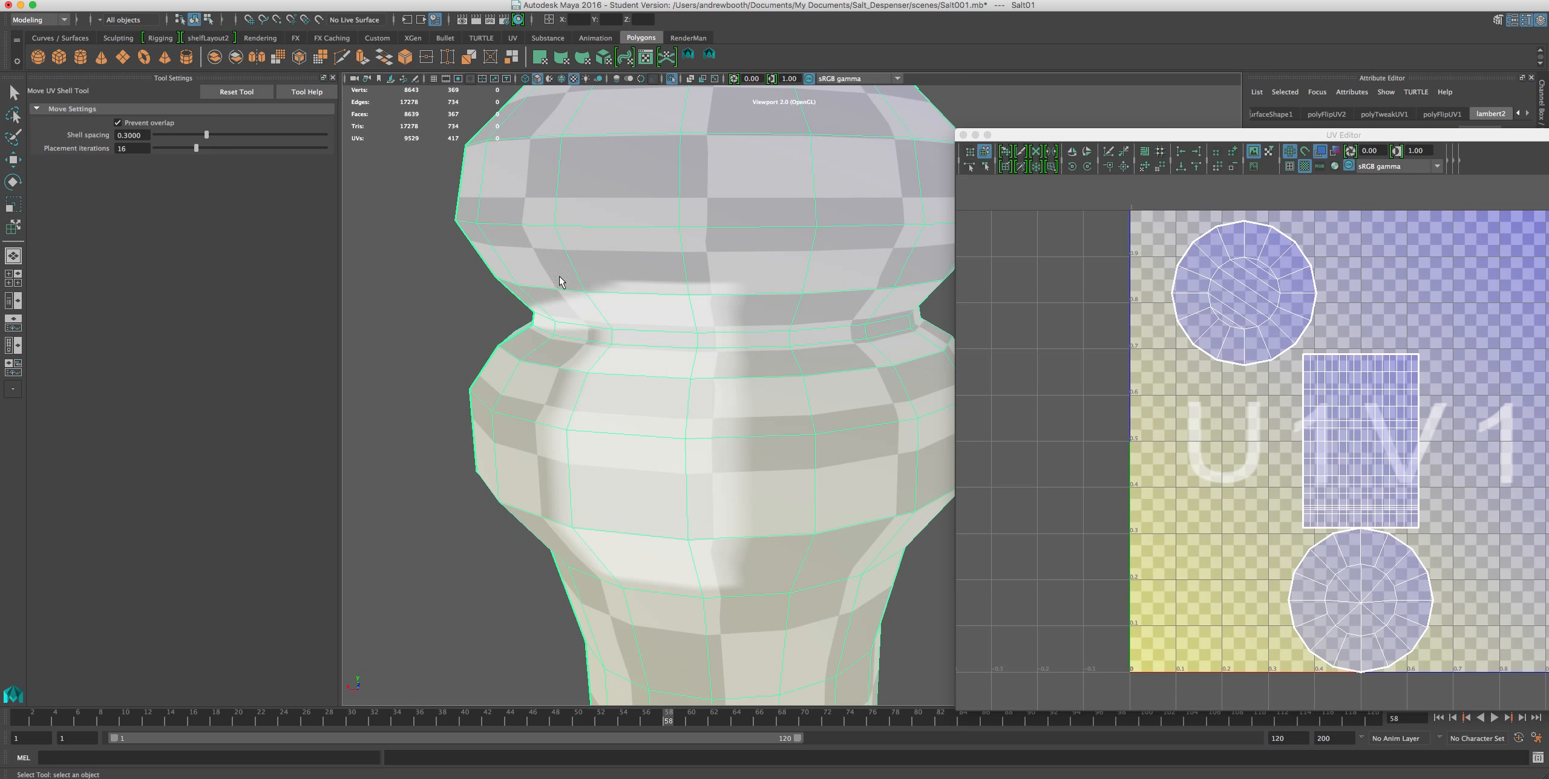
left_click_drag(567, 355, 744, 248, "alt")
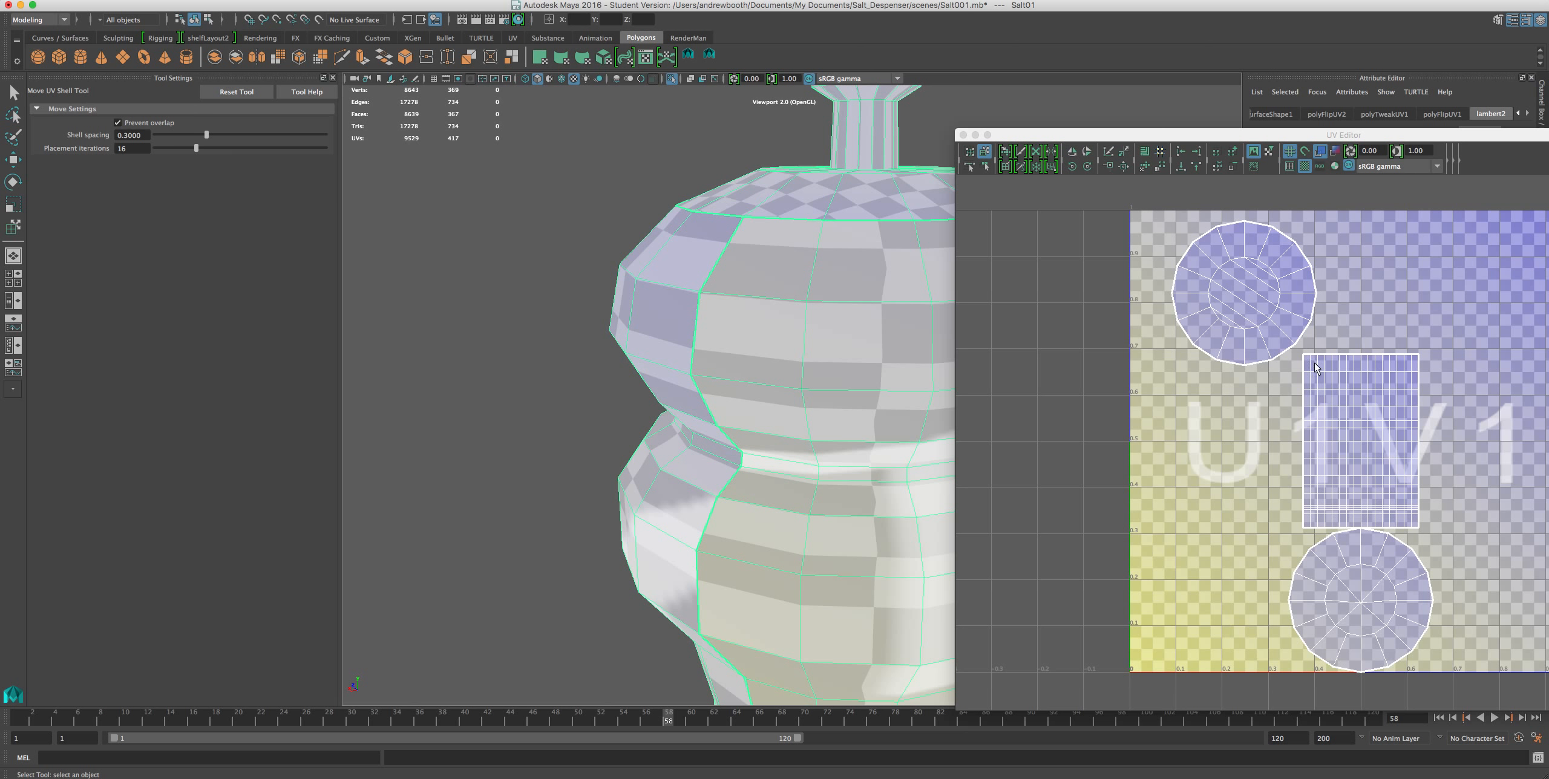
scroll(1025, 438, "down", 2)
scroll(903, 416, "down", 10)
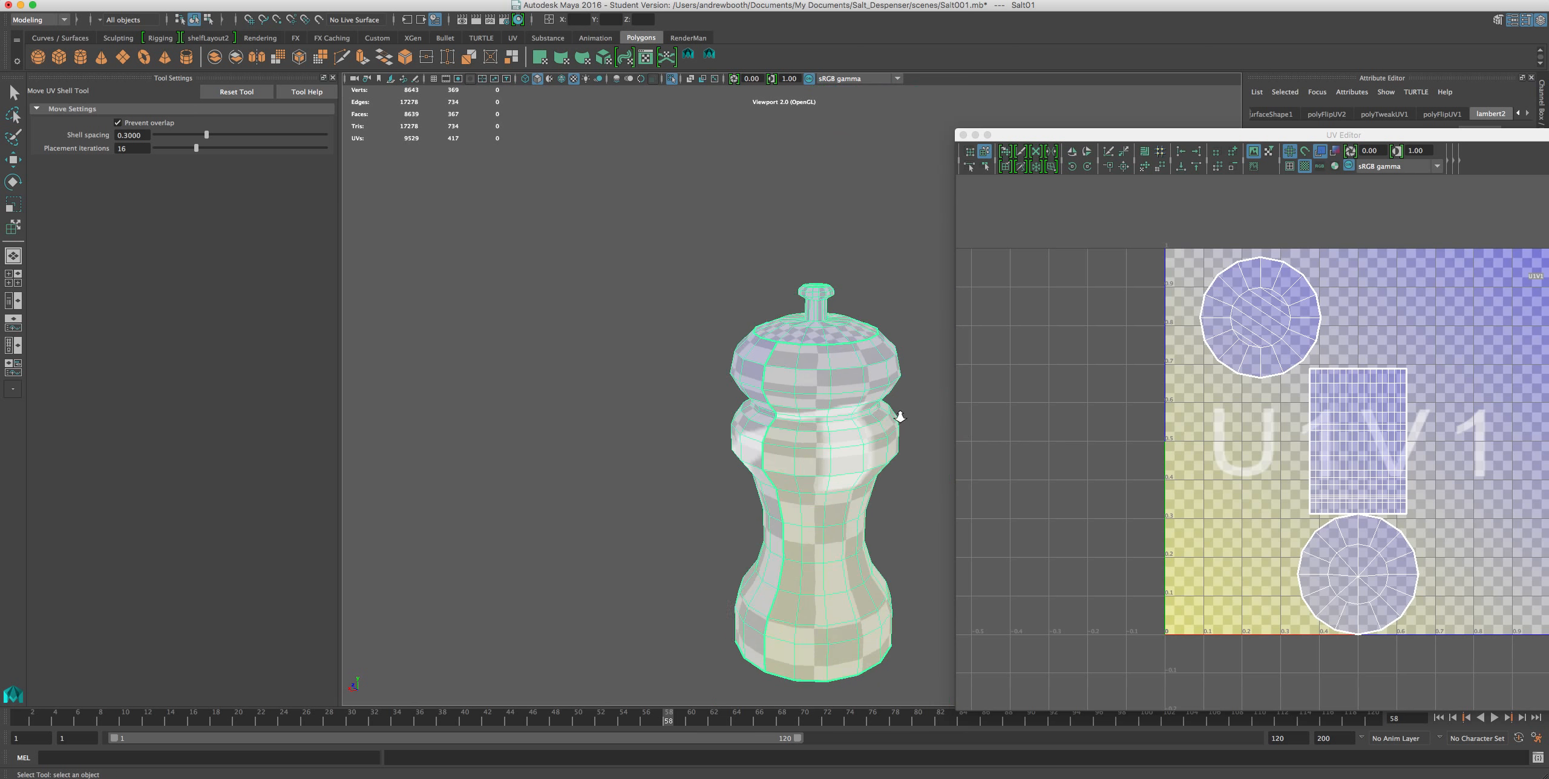
Examine the checker pattern for stretching around the dispenser's neck, collar and upper body, up close and from a distance.
left_click_drag(869, 429, 854, 384, "alt")
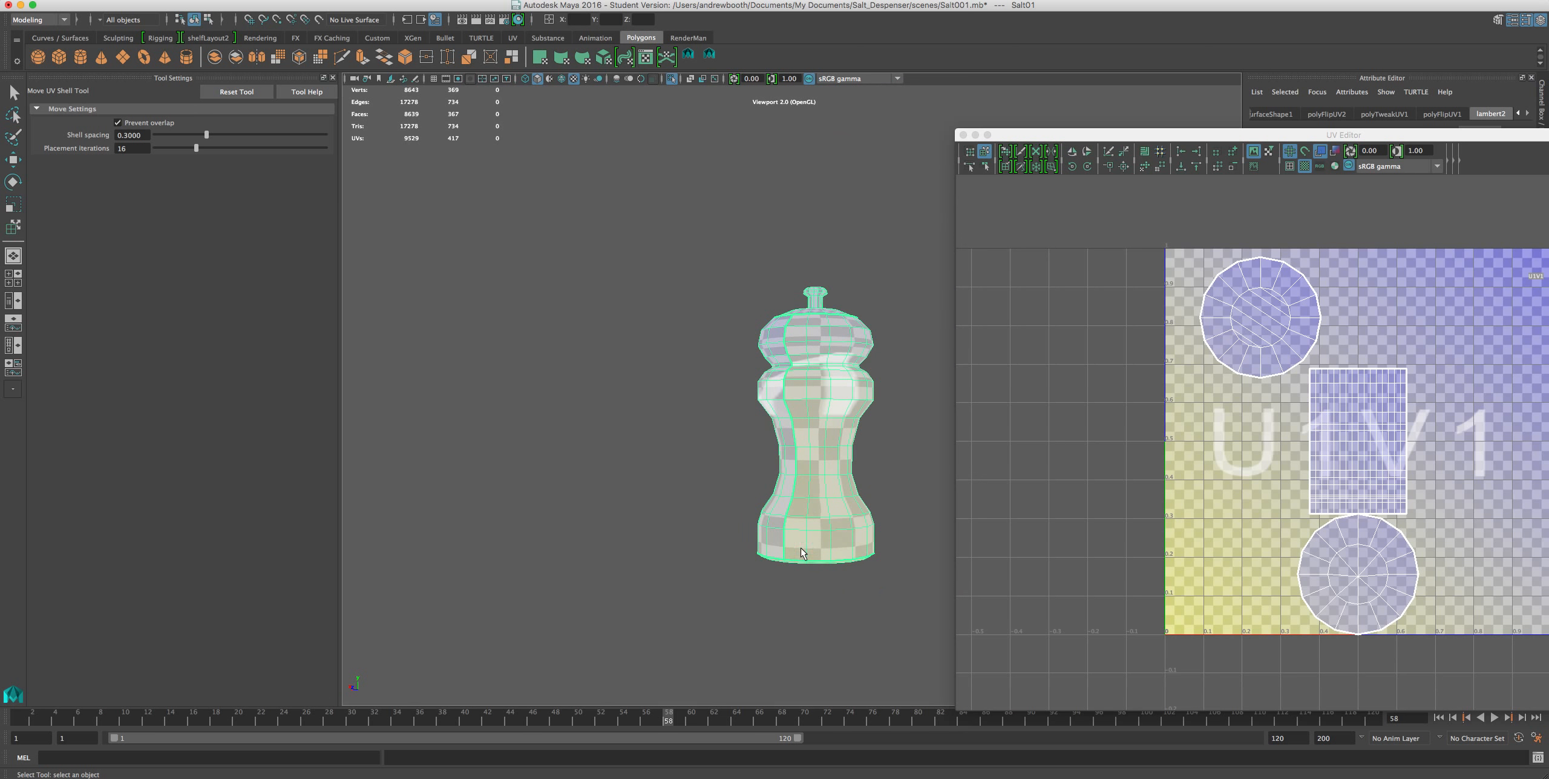
scroll(811, 417, "up", 5)
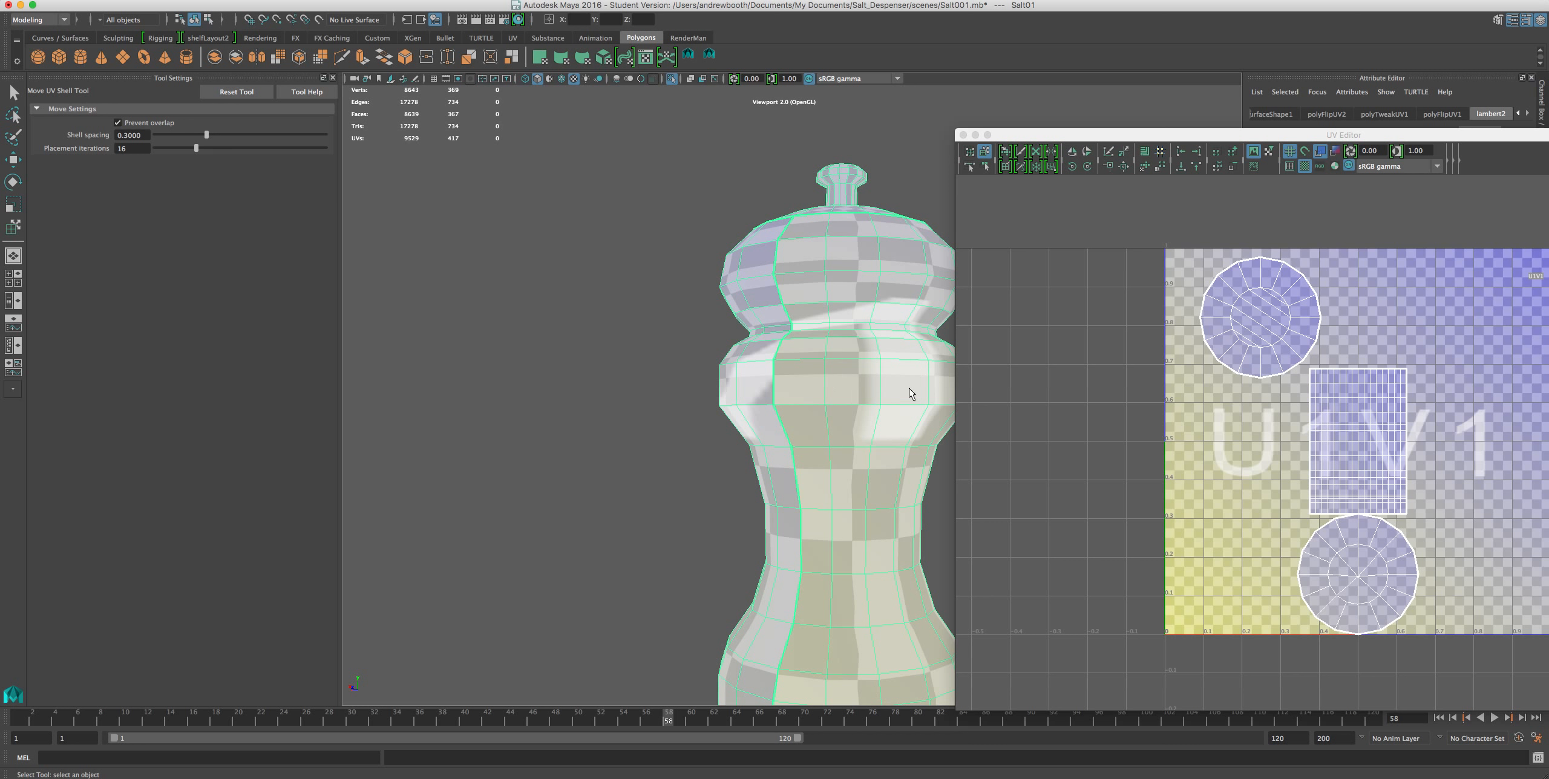
scroll(899, 400, "up", 5)
scroll(900, 399, "down", 5)
scroll(899, 396, "down", 8)
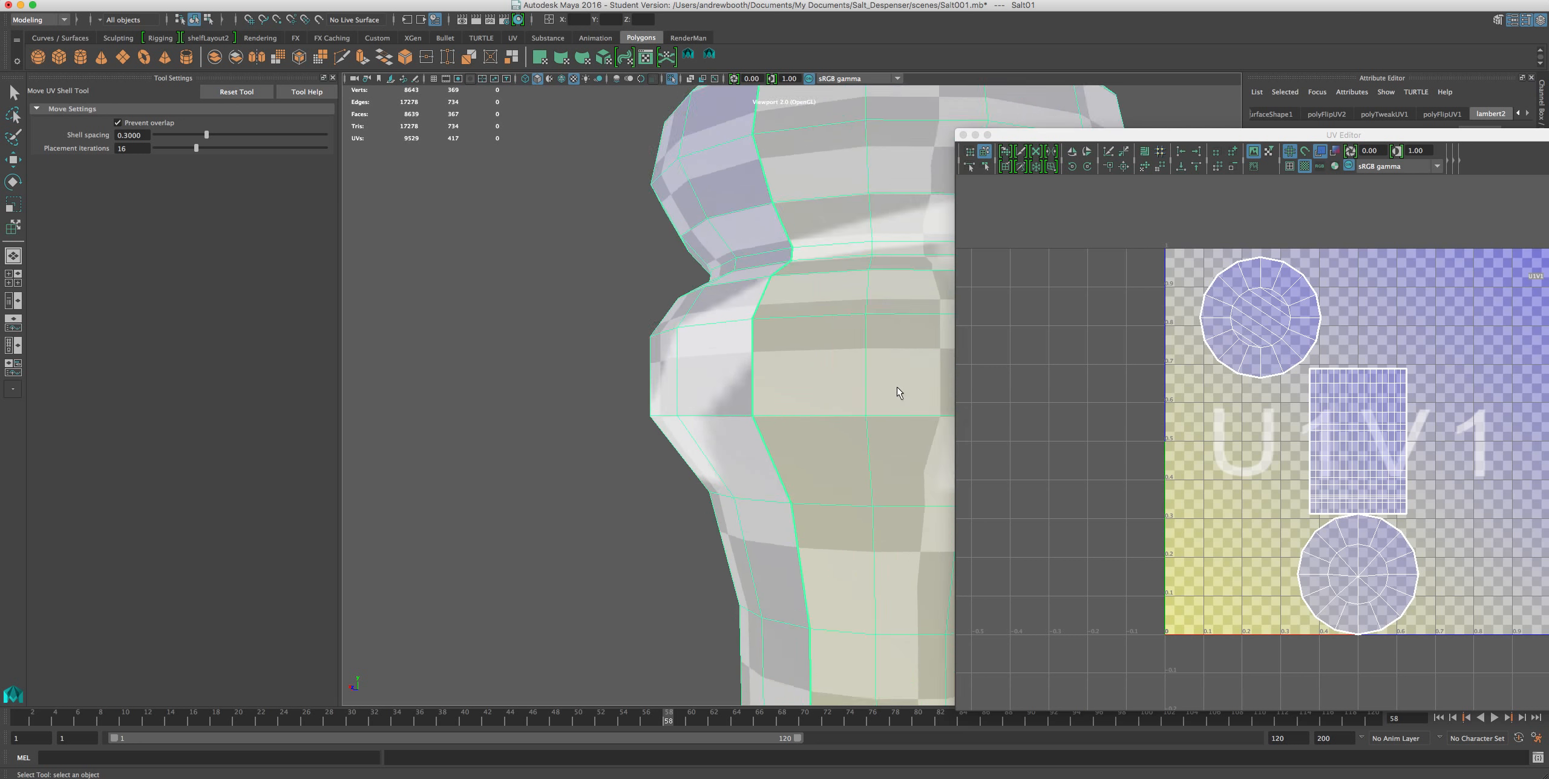
scroll(898, 409, "up", 6)
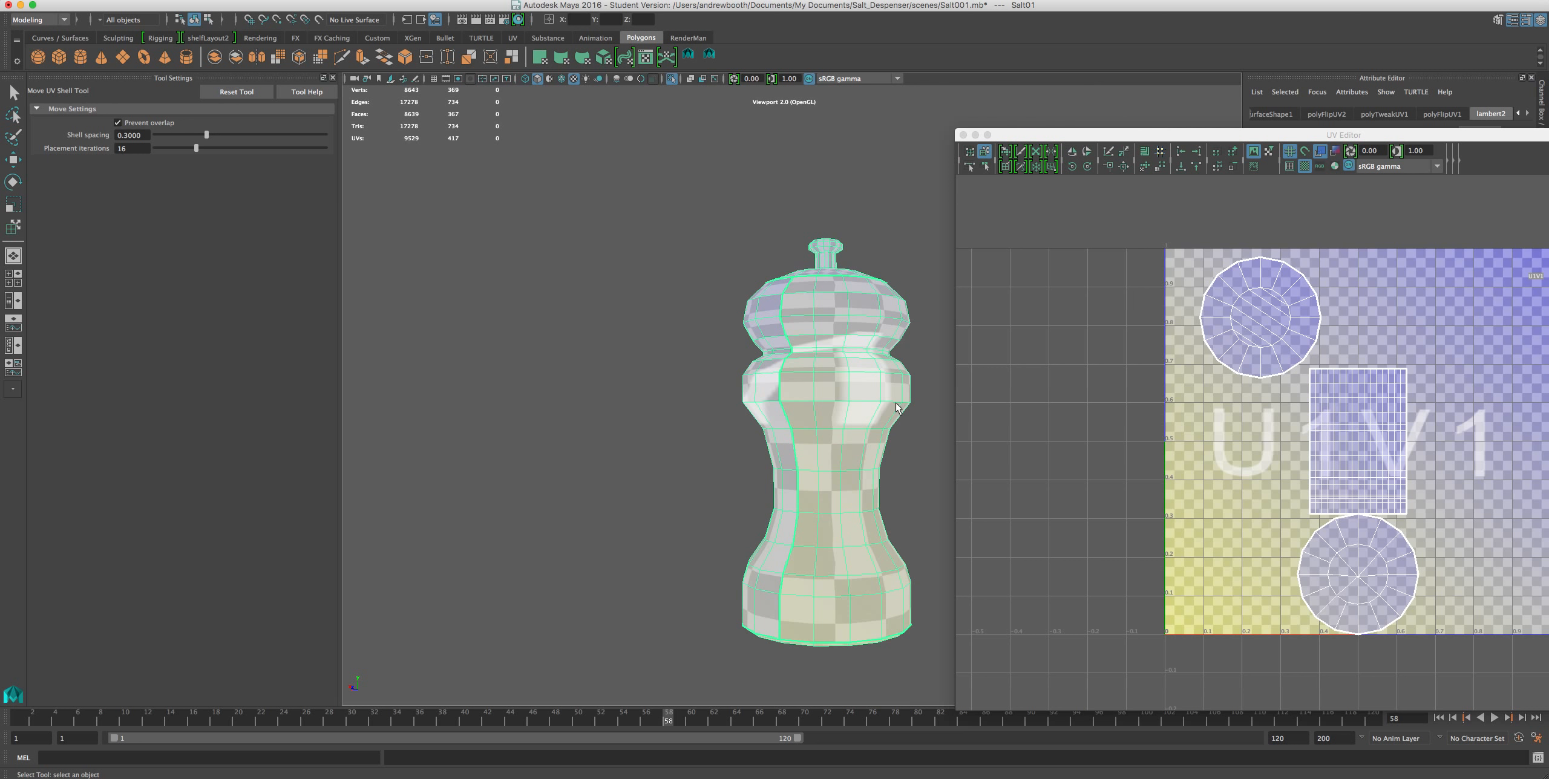
scroll(898, 409, "down", 4)
left_click_drag(848, 369, 835, 379, "alt")
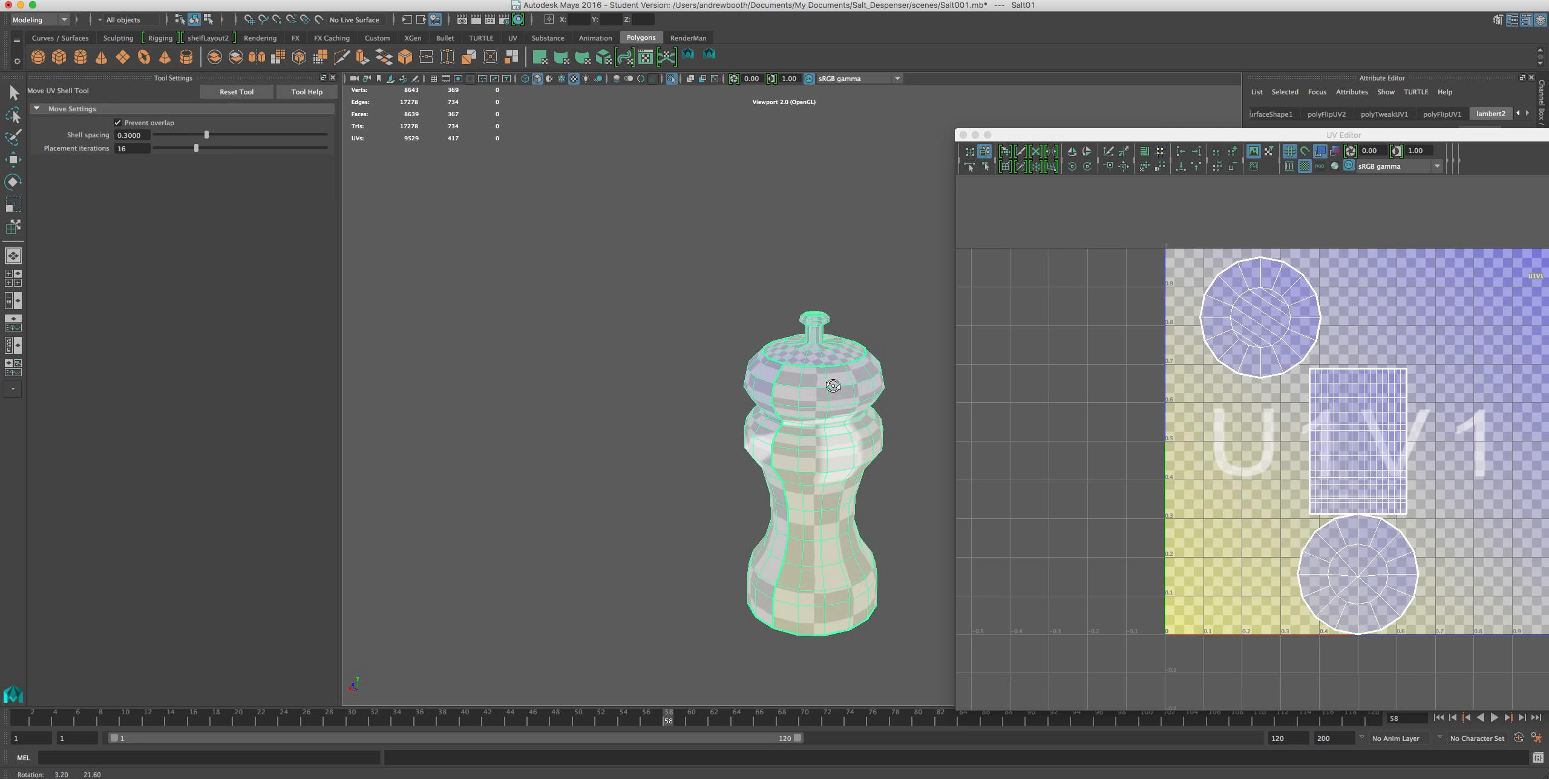
scroll(838, 382, "up", 5)
middle_click_drag(841, 387, 746, 296, "alt")
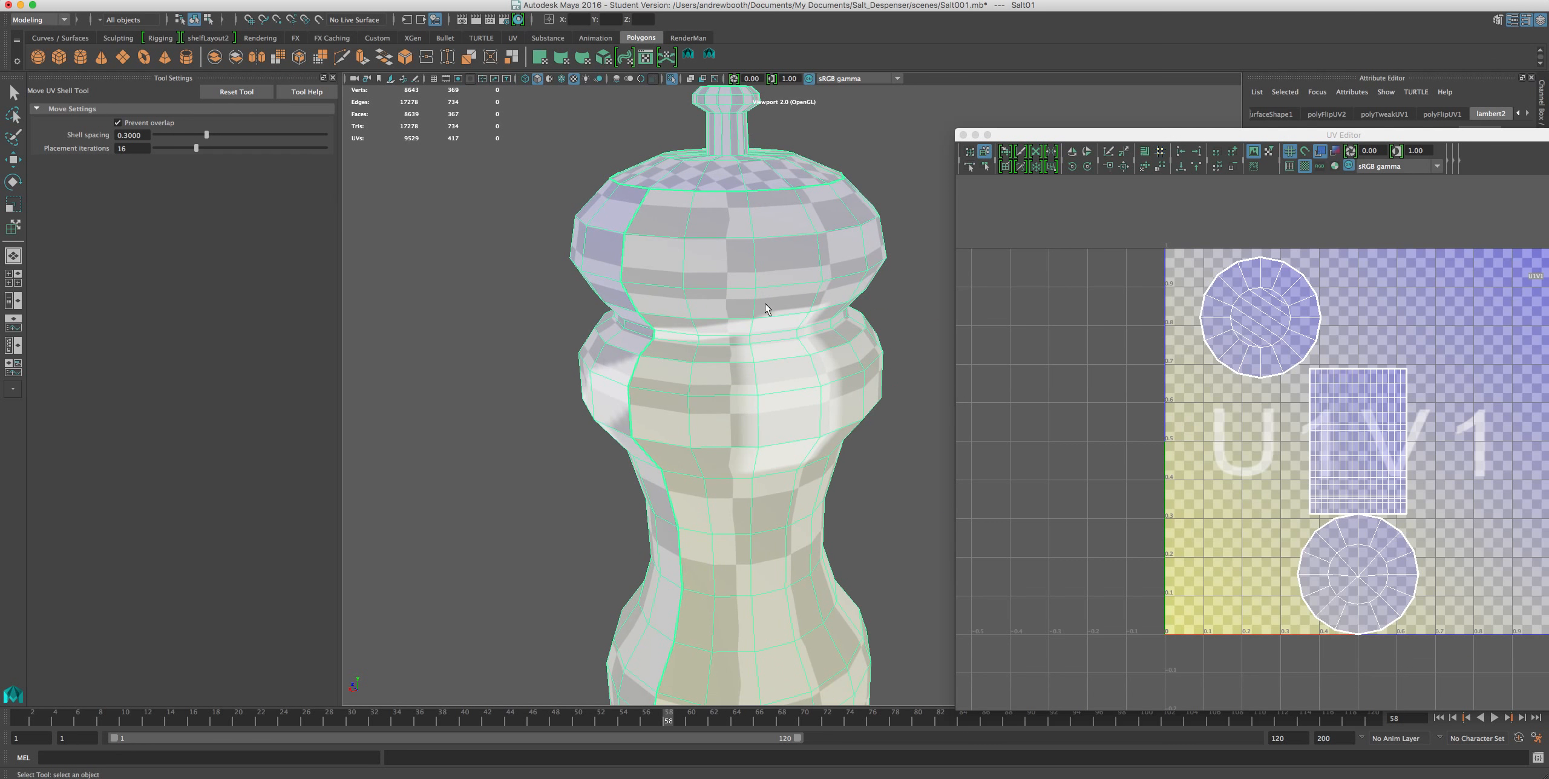
Examine the vertical seam down the dispenser's body and the texture border around the cap's flat top.
left_click_drag(746, 296, 812, 313, "alt")
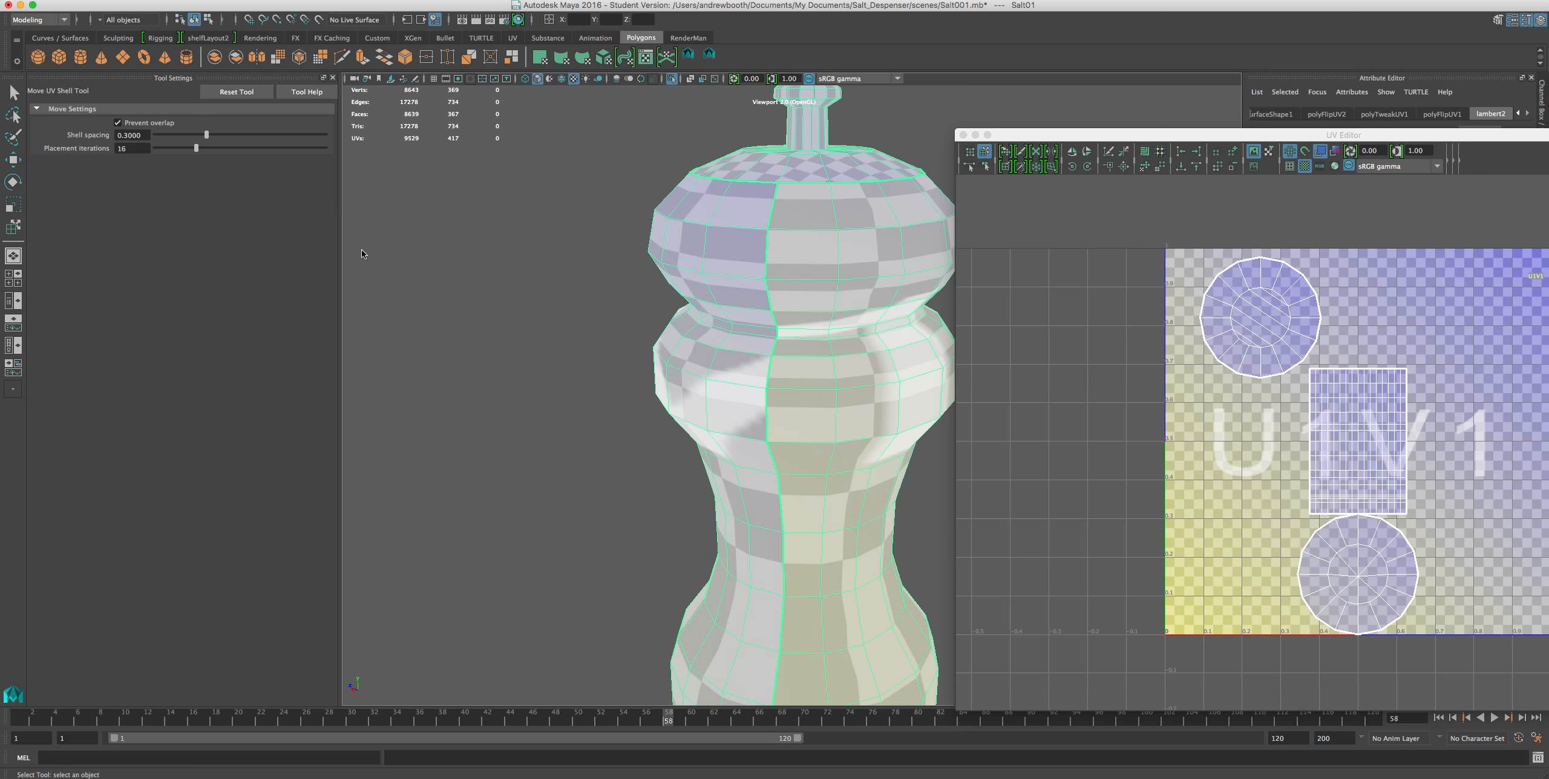
left_click_drag(593, 151, 607, 188, "alt")
scroll(607, 192, "up", 2)
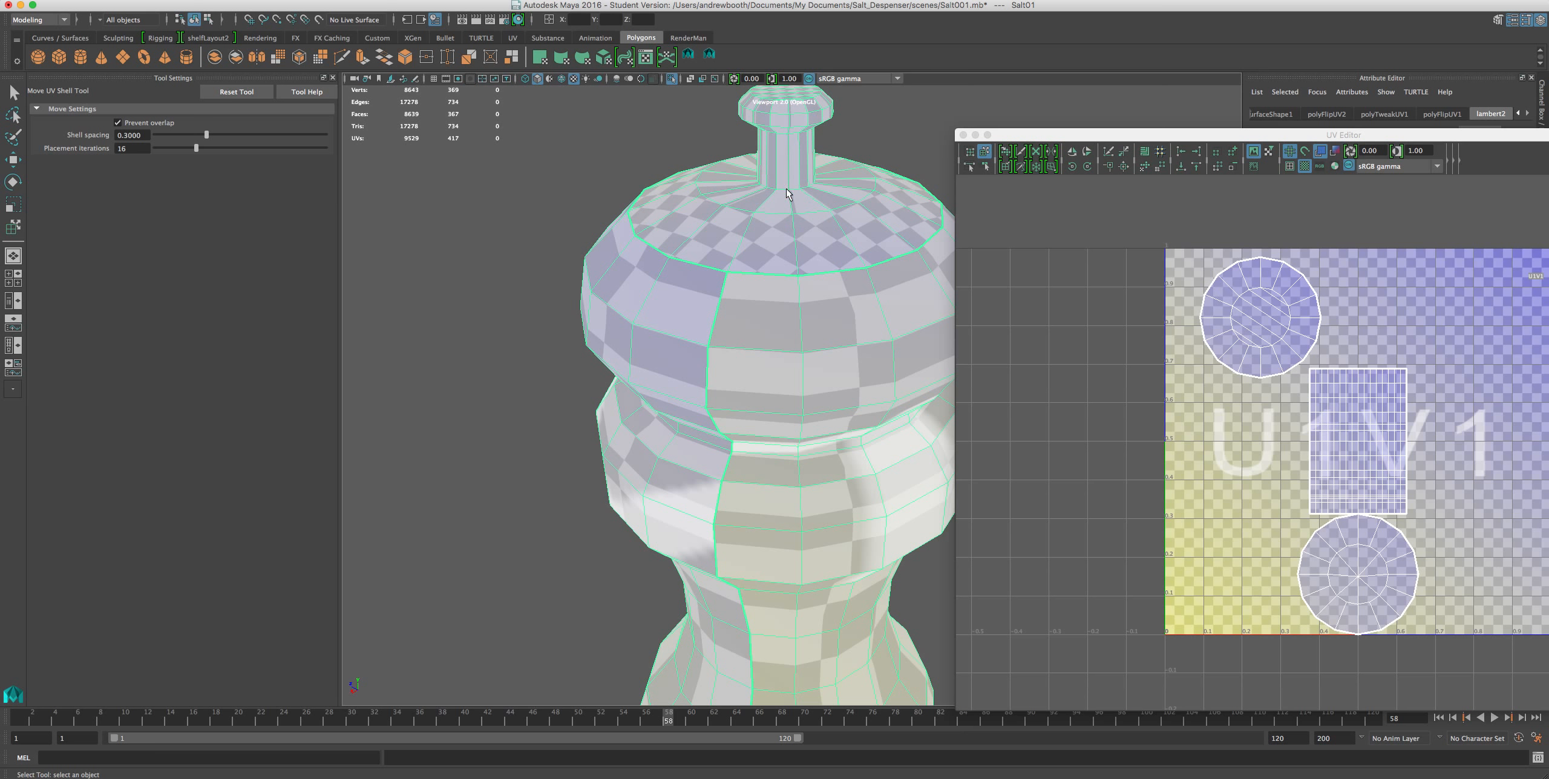
left_click_drag(761, 278, 756, 254, "alt")
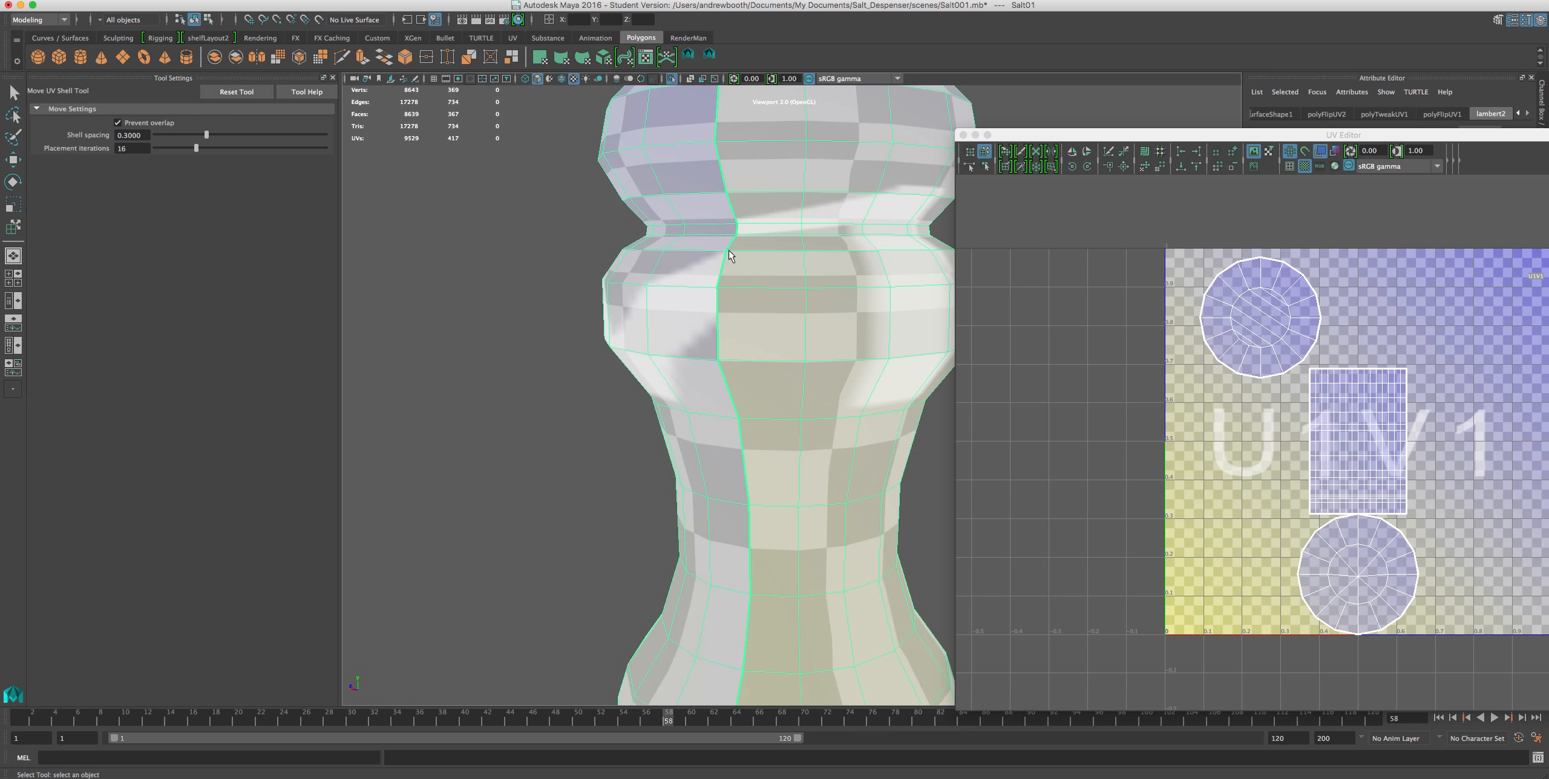
scroll(744, 279, "down", 4)
left_click_drag(744, 280, 836, 392, "alt")
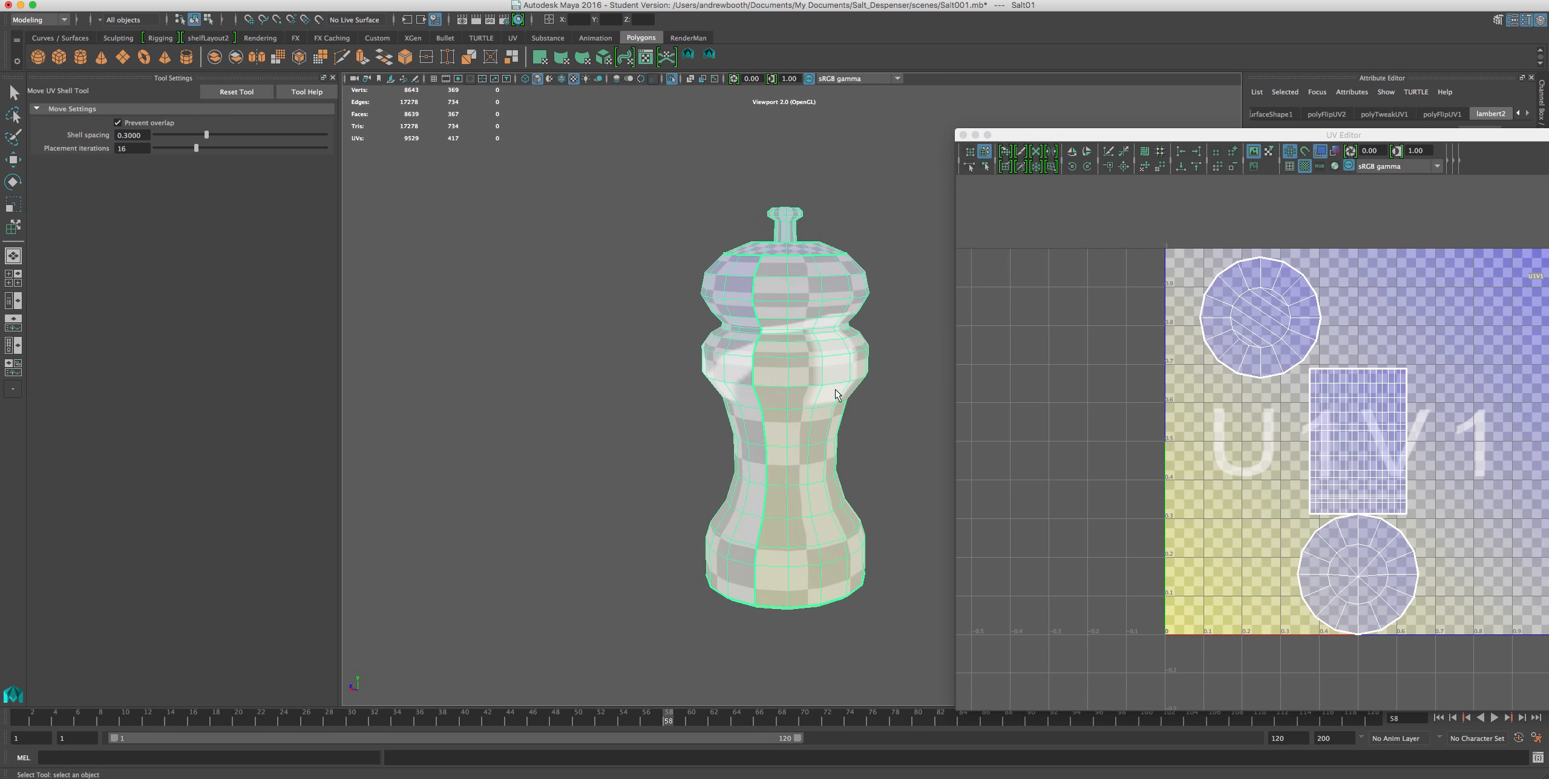
scroll(823, 350, "up", 8)
scroll(823, 350, "down", 4)
left_click_drag(781, 302, 773, 328, "alt")
scroll(773, 332, "up", 4)
scroll(776, 331, "down", 6)
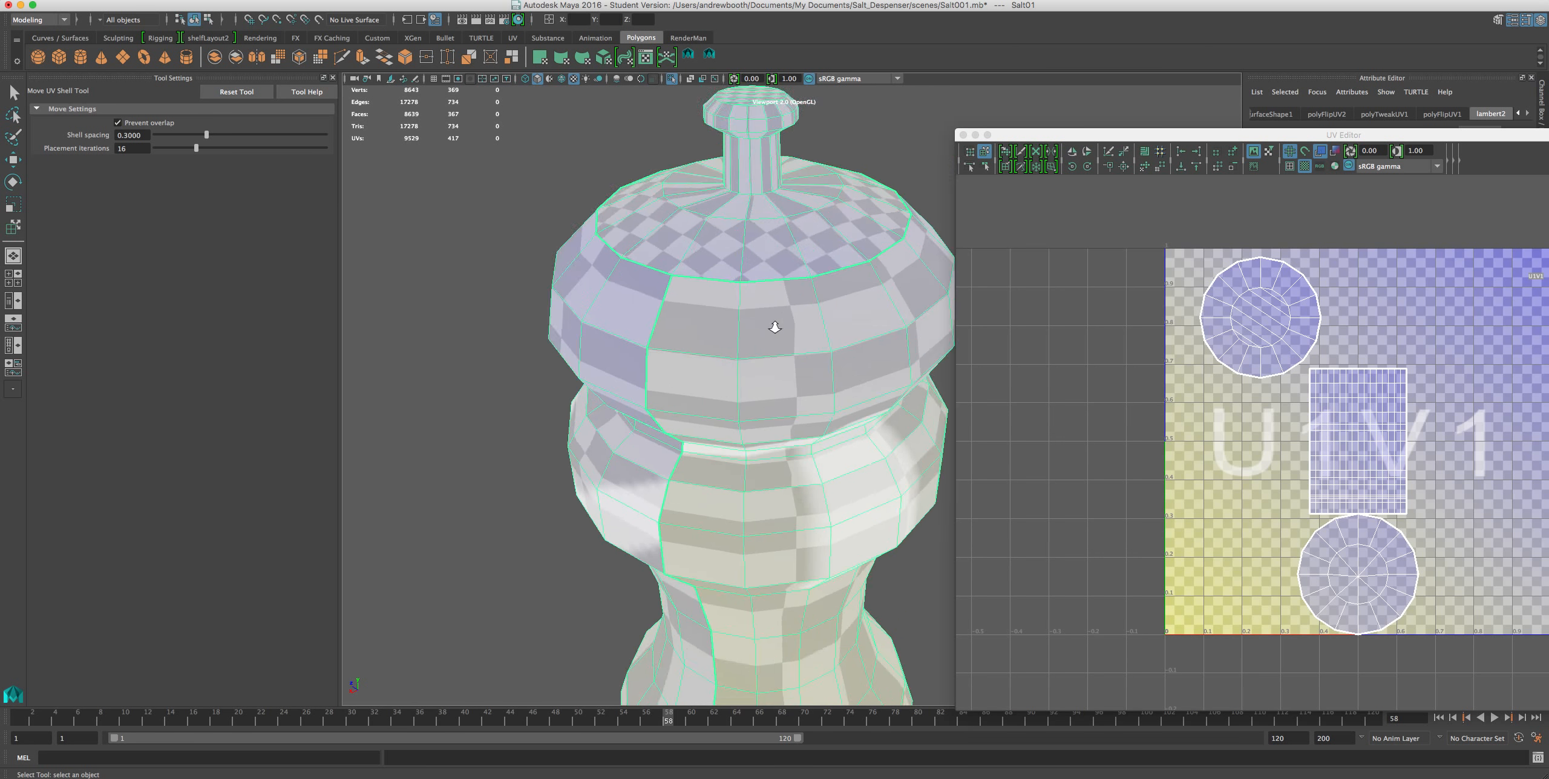
scroll(776, 331, "up", 5)
Switch to the web browser, open the portfolio website from the Weebly dashboard, and browse down through its asset library.
left_click_drag(0, 91, 595, 99)
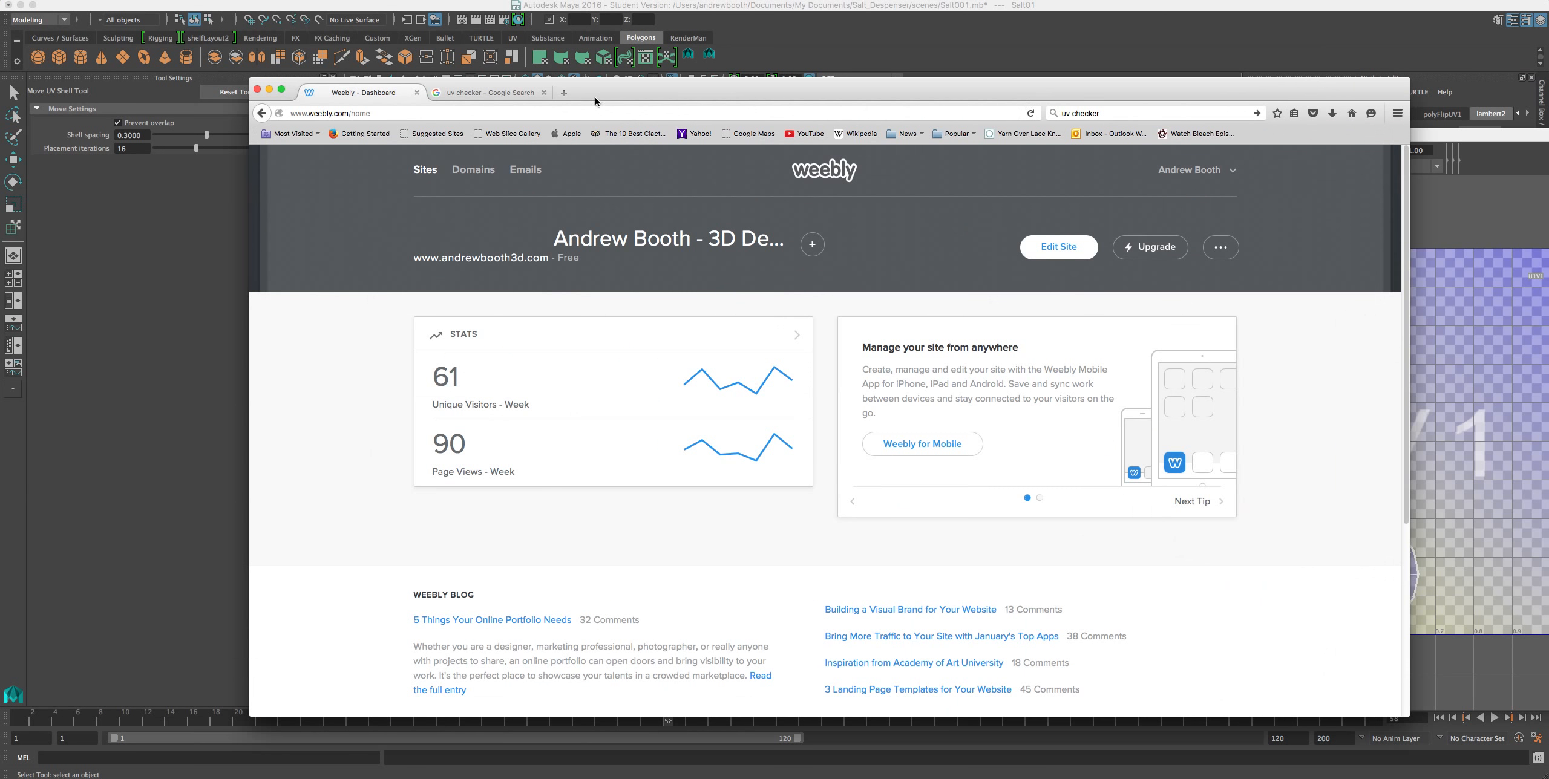
left_click(459, 257)
scroll(473, 273, "down", 5)
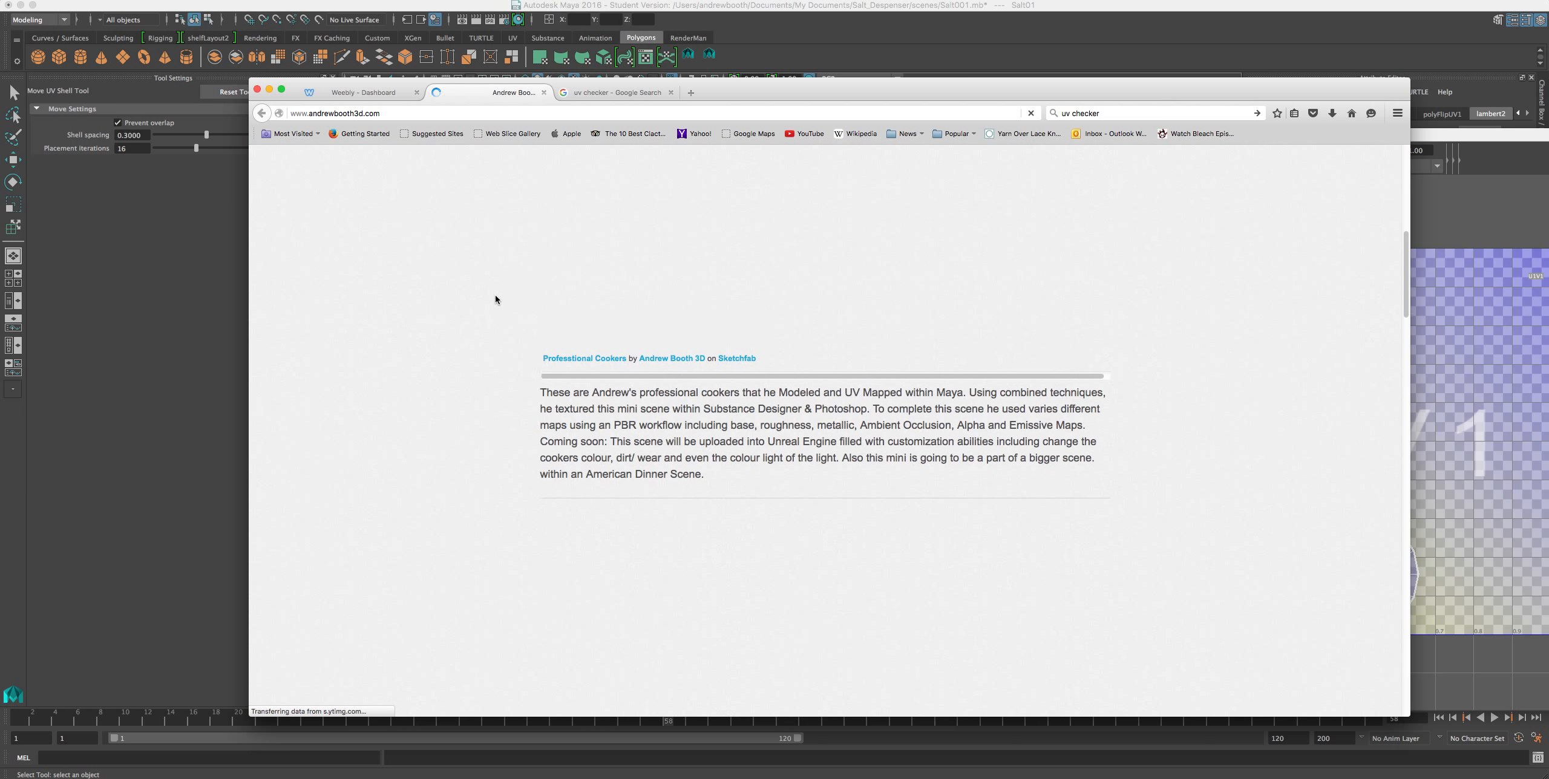
scroll(468, 315, "down", 5)
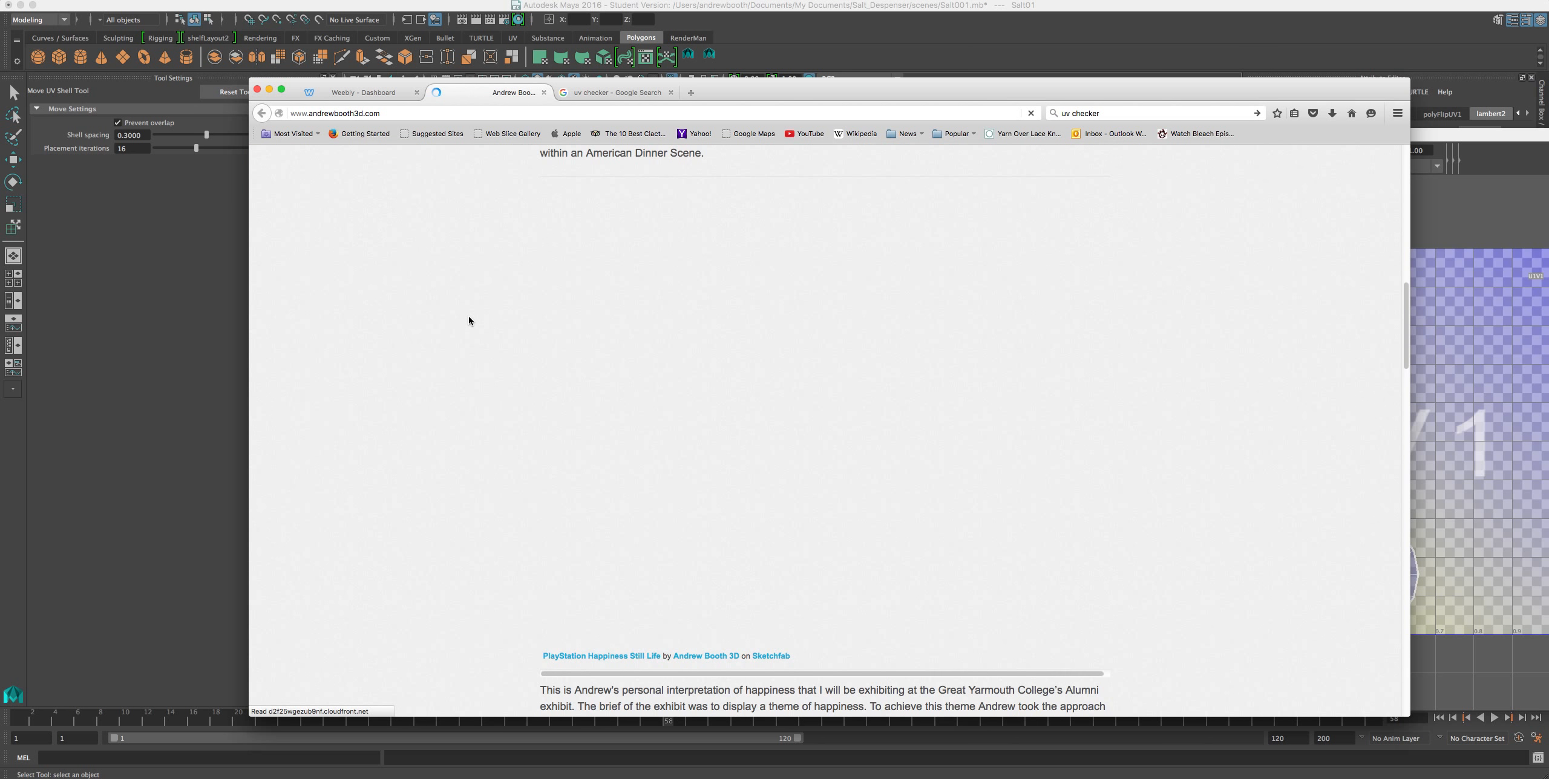
scroll(934, 387, "down", 15)
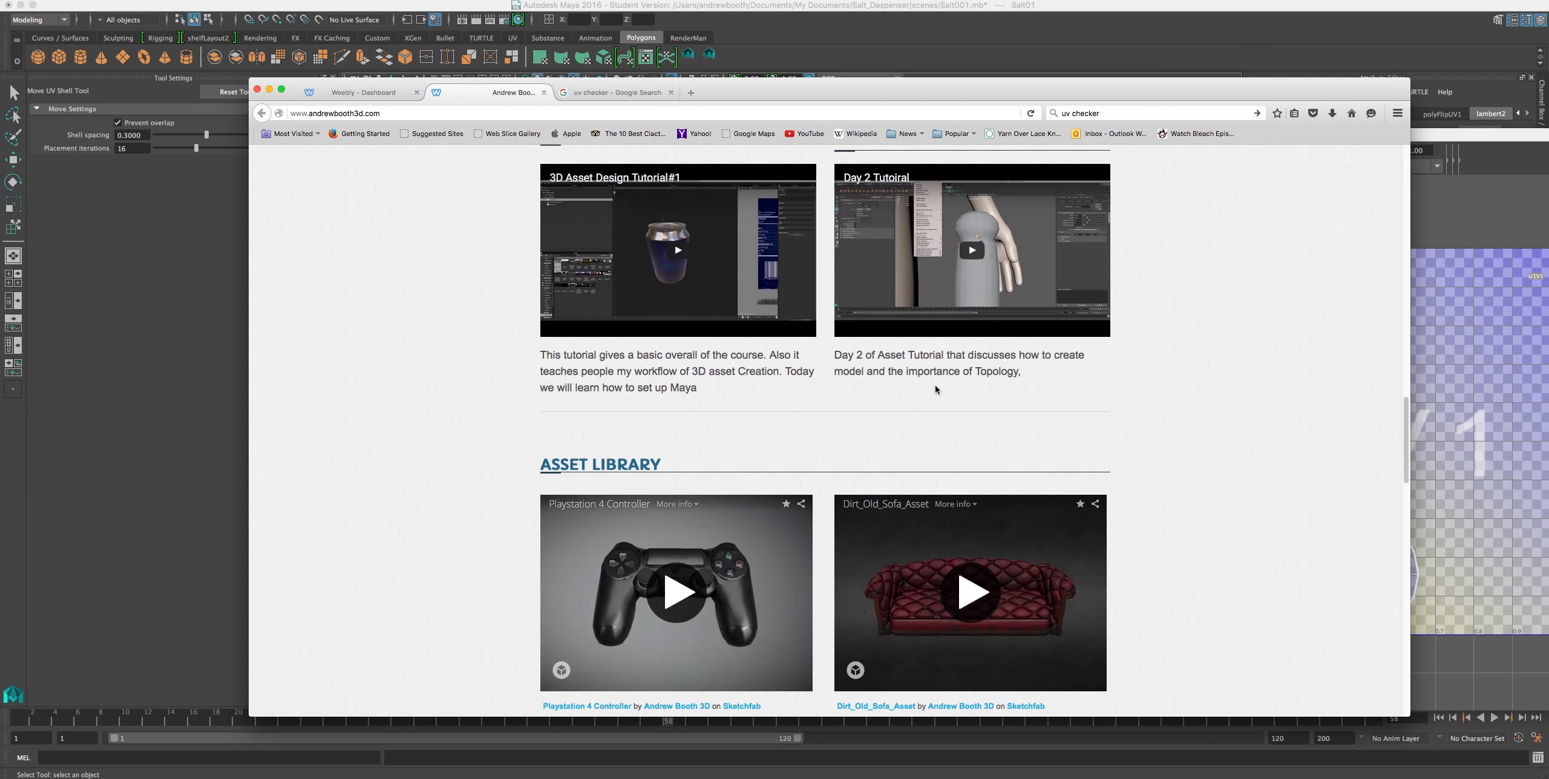
scroll(934, 385, "down", 1)
scroll(934, 385, "up", 1)
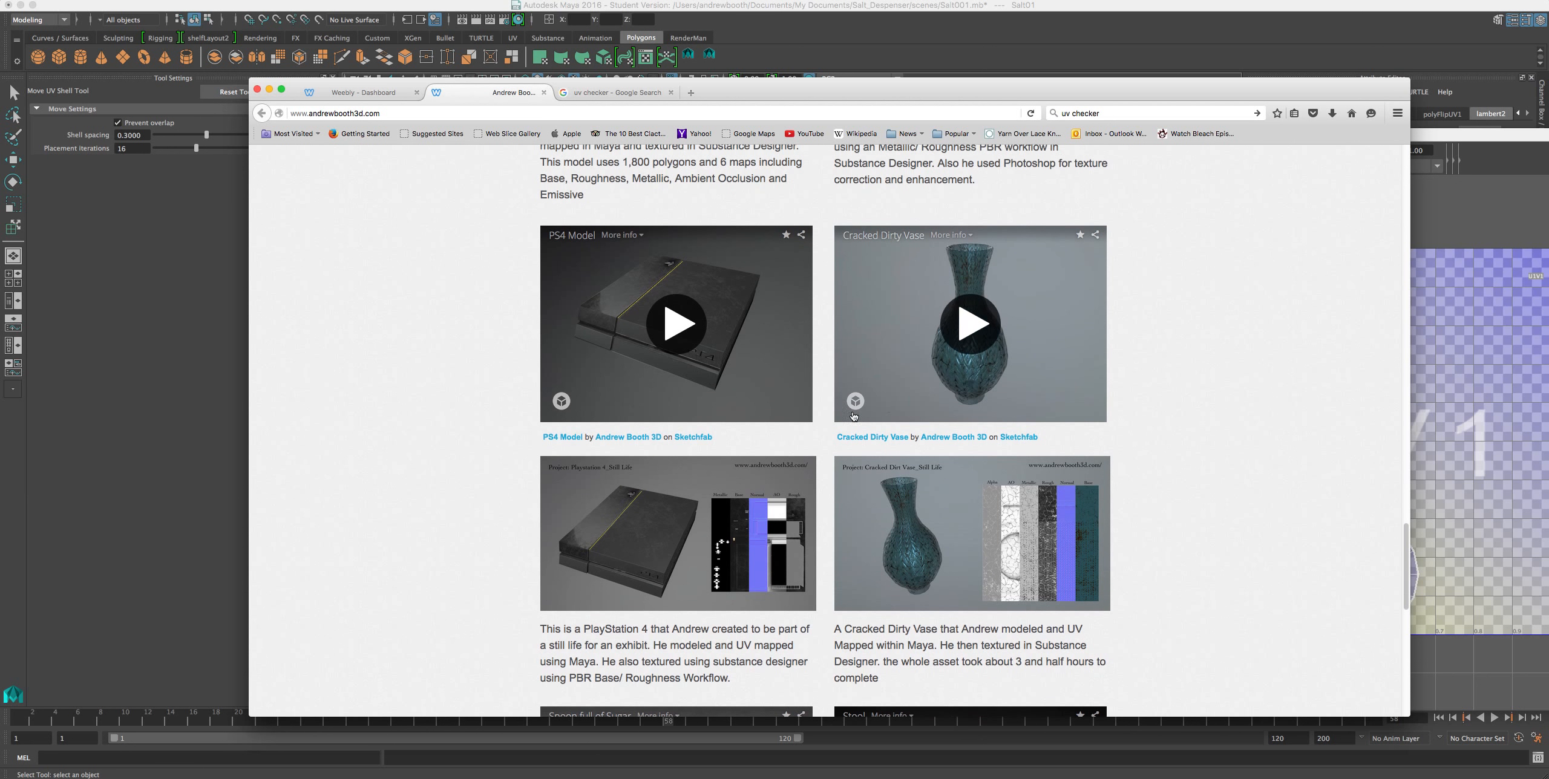
Load the Cracked Dirty Vase 3D model and examine its textured surface from several angles and distances.
left_click(944, 355)
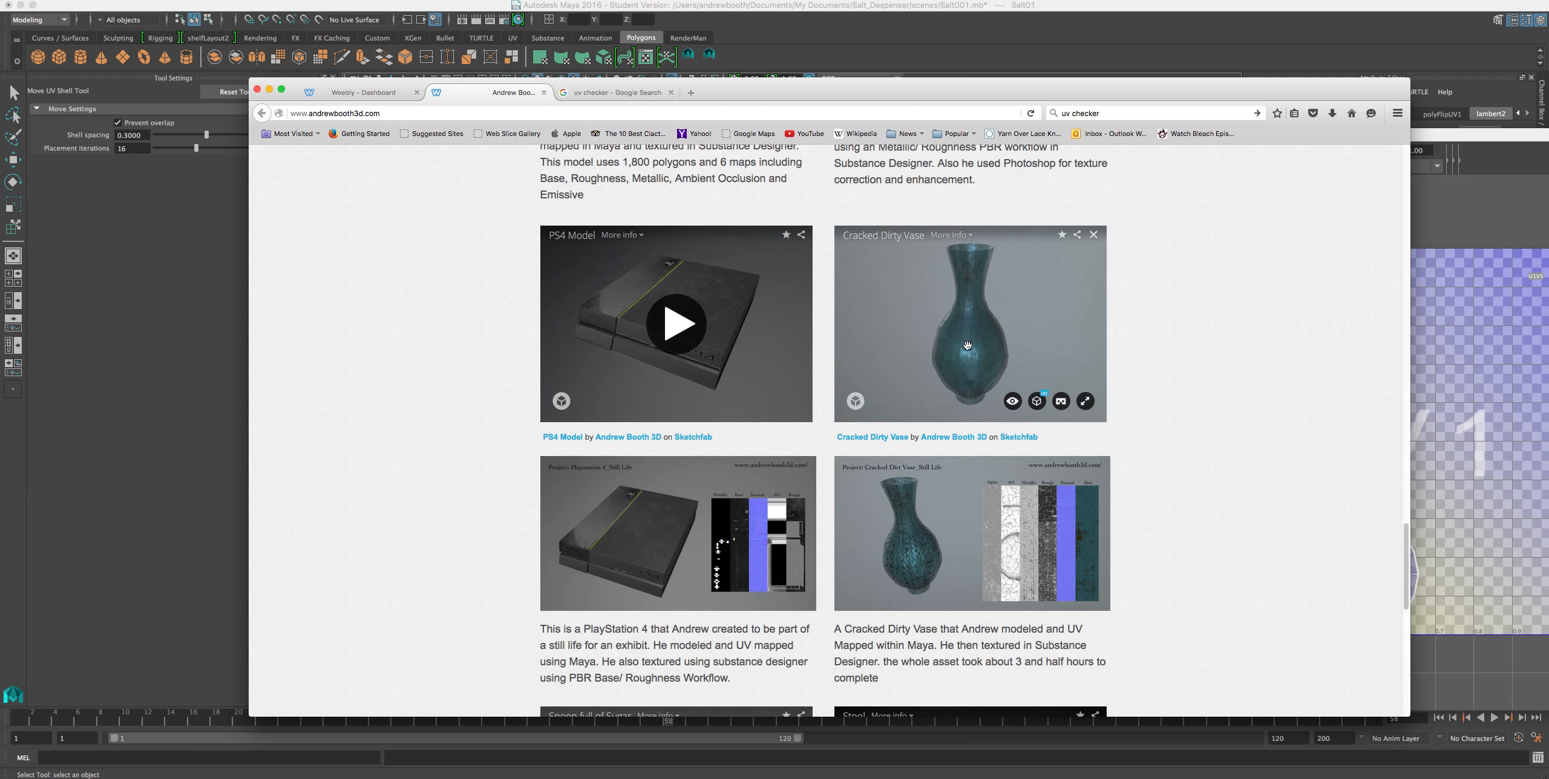
mouse_move(983, 335)
left_mouse_down()
mouse_move(1002, 304)
mouse_move(986, 357)
left_mouse_up()
scroll(989, 363, "up", 5)
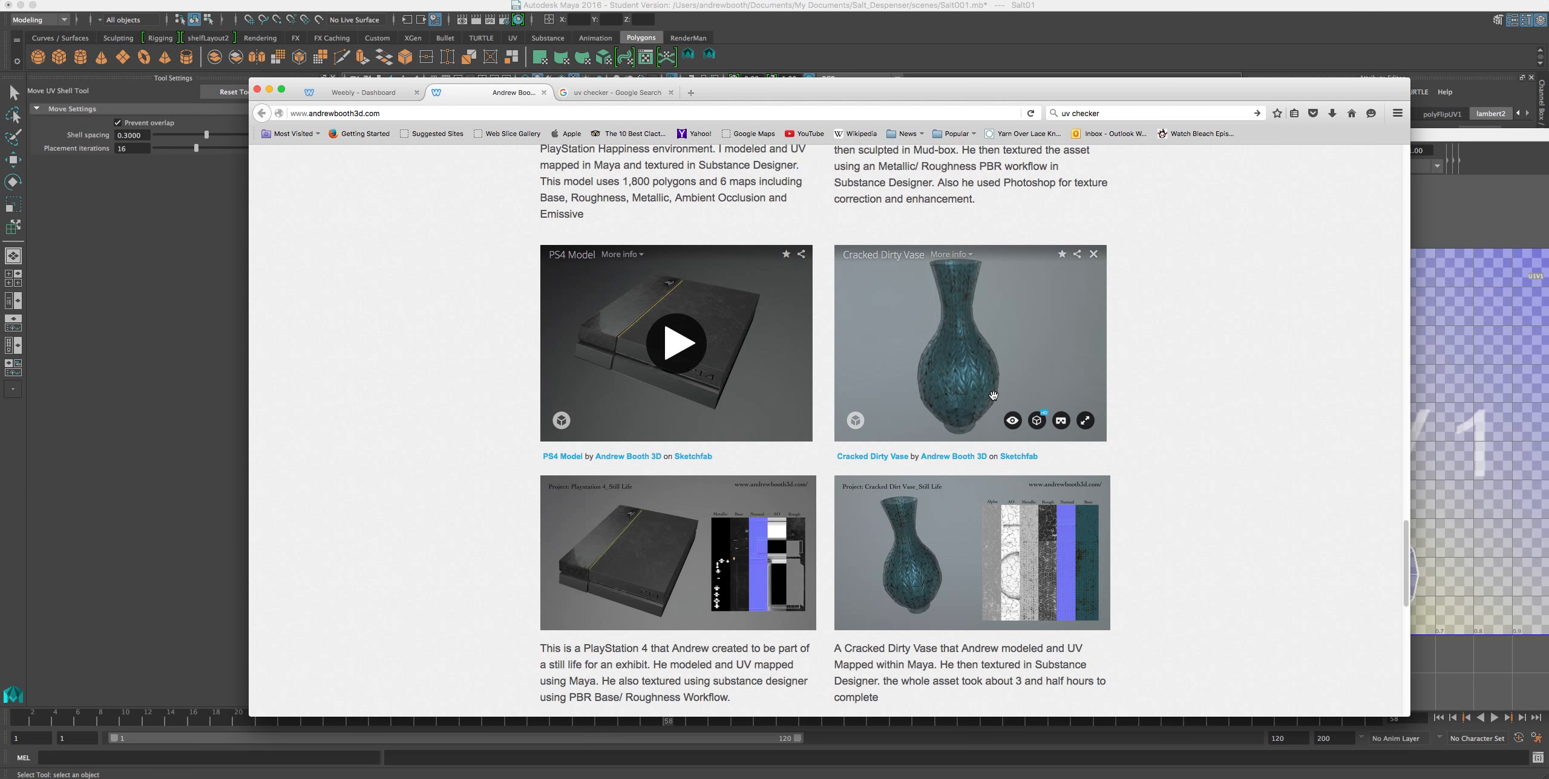
mouse_move(994, 391)
left_mouse_down()
mouse_move(935, 387)
mouse_move(1020, 381)
mouse_move(962, 449)
left_mouse_up()
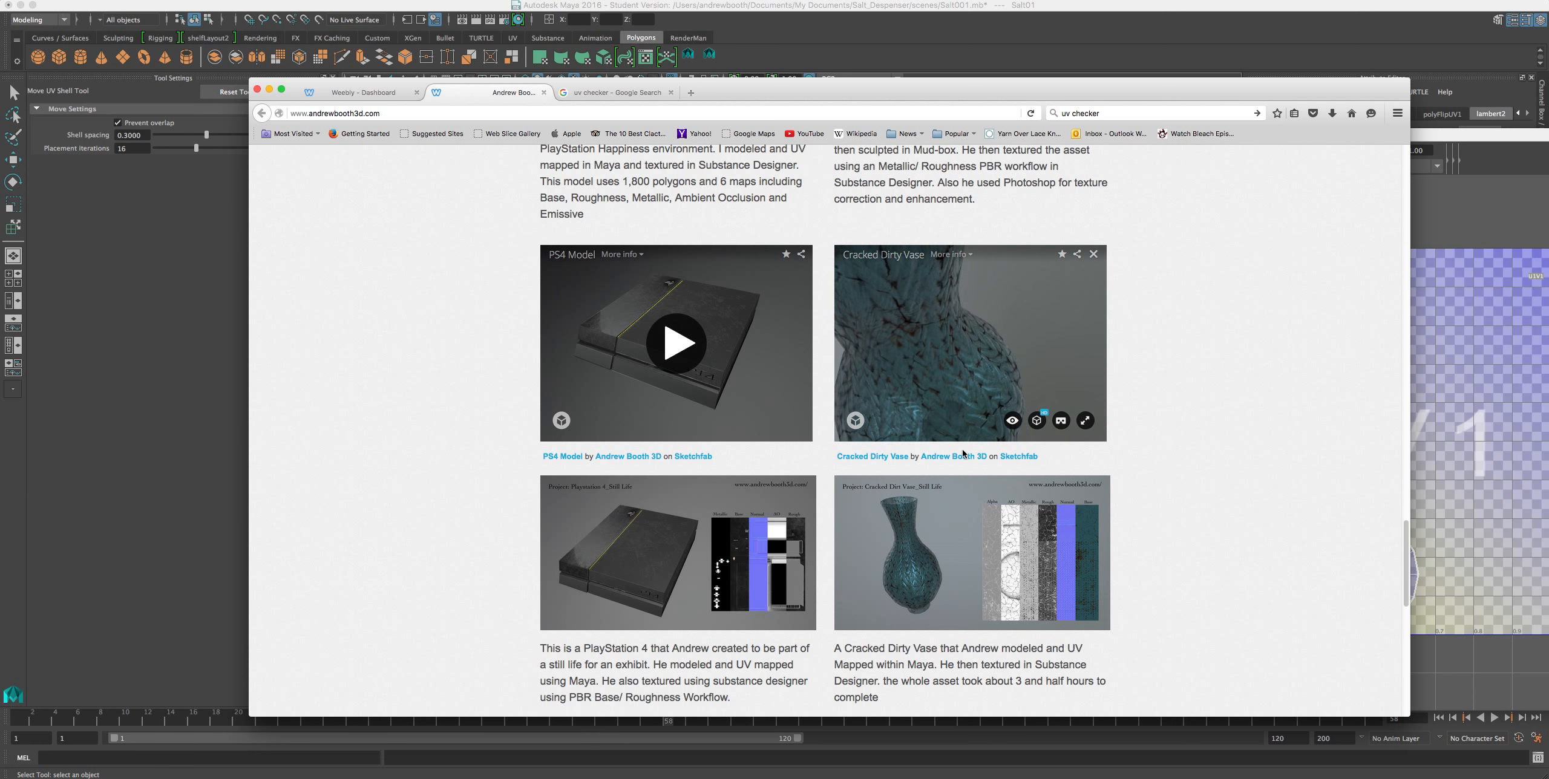
left_click_drag(919, 383, 854, 317)
scroll(967, 371, "down", 5)
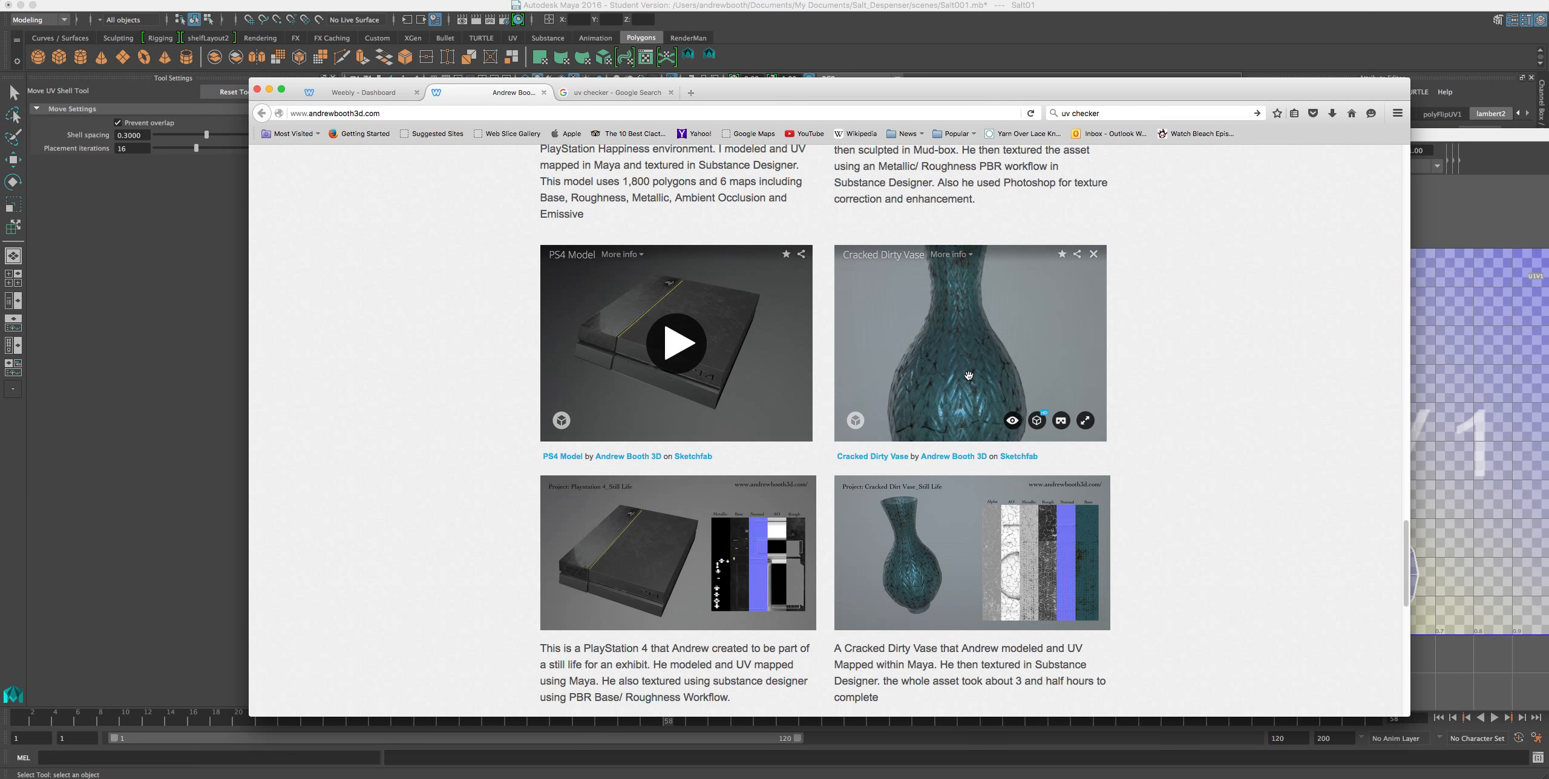
scroll(1048, 356, "down", 5)
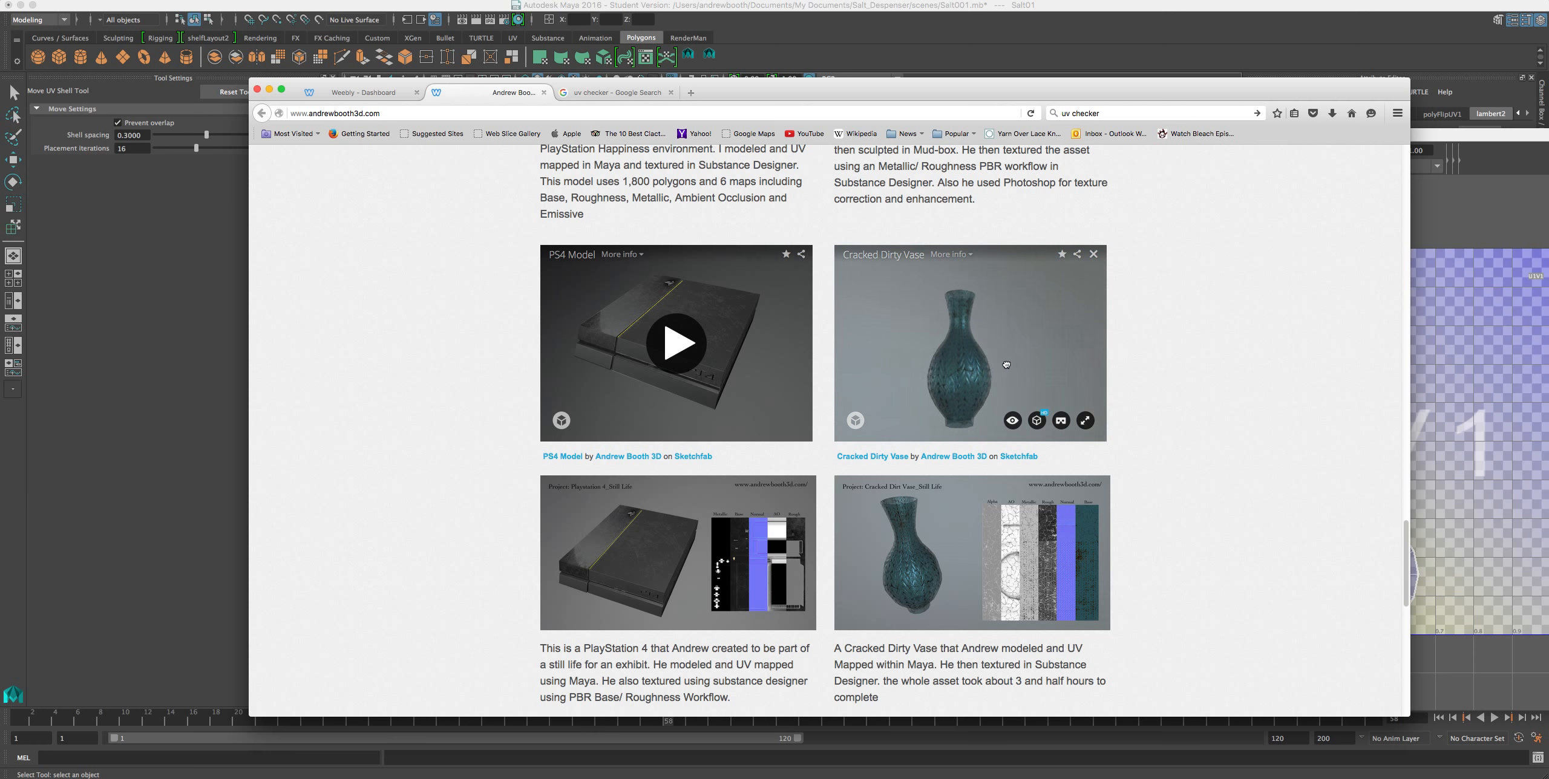
left_click_drag(1048, 355, 983, 363)
Load the Stool 3D model farther down the page and inspect the texturing of its post and footrest ring from several angles.
scroll(919, 398, "down", 10)
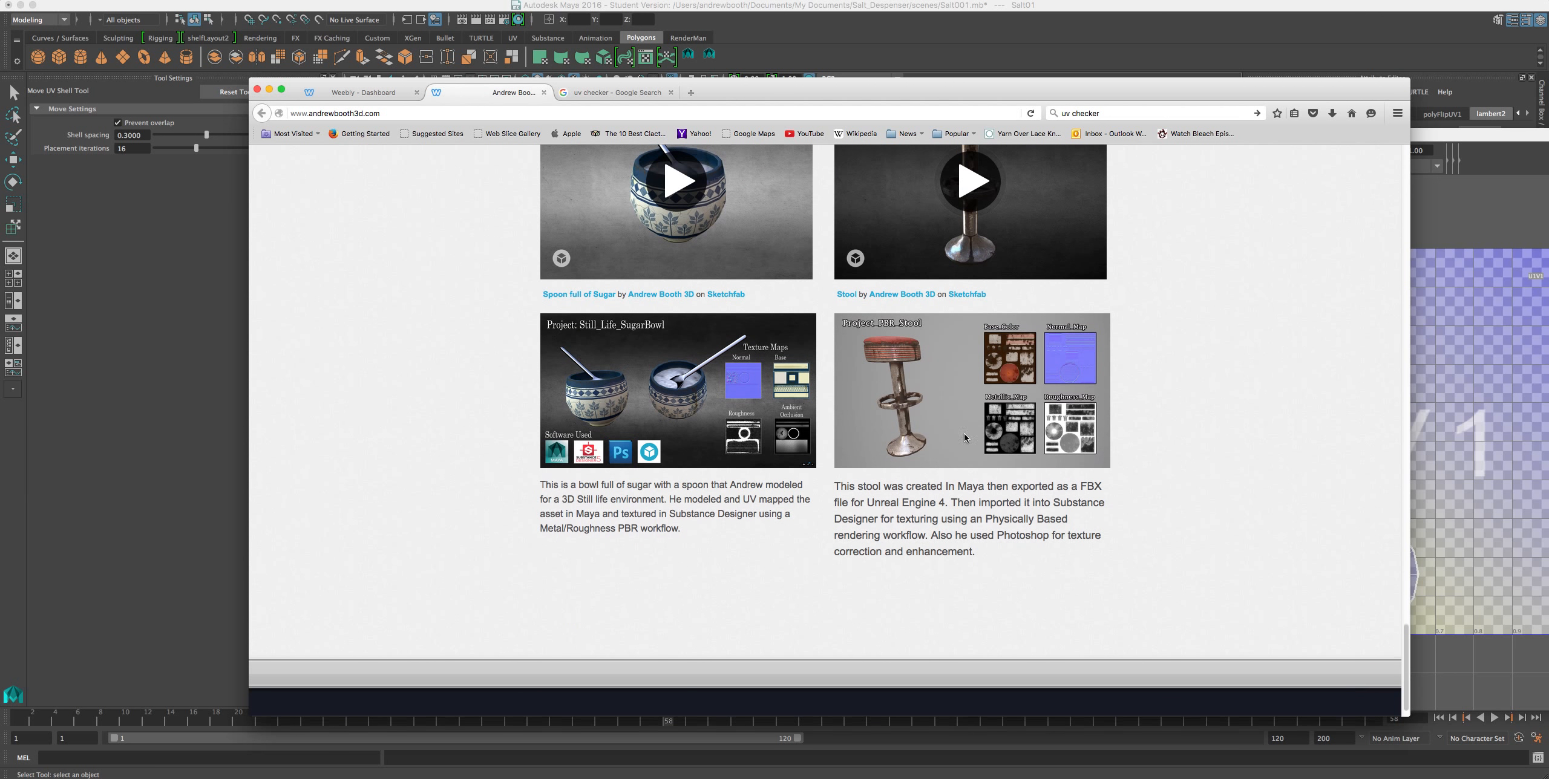
left_click(999, 217)
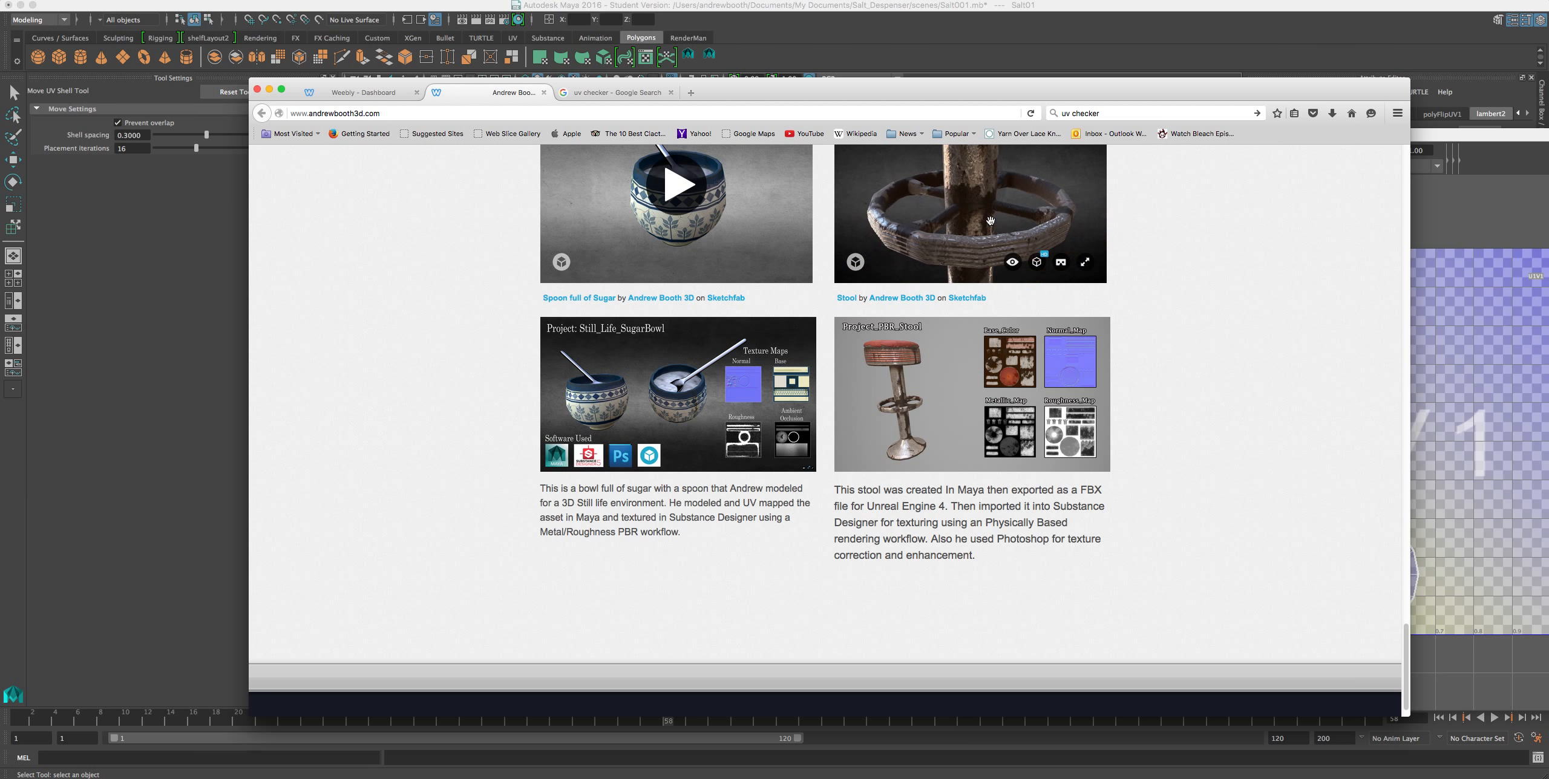
mouse_move(1023, 235)
left_mouse_down()
mouse_move(974, 204)
mouse_move(1053, 196)
mouse_move(990, 208)
left_mouse_up()
scroll(991, 207, "down", 5)
scroll(990, 205, "up", 5)
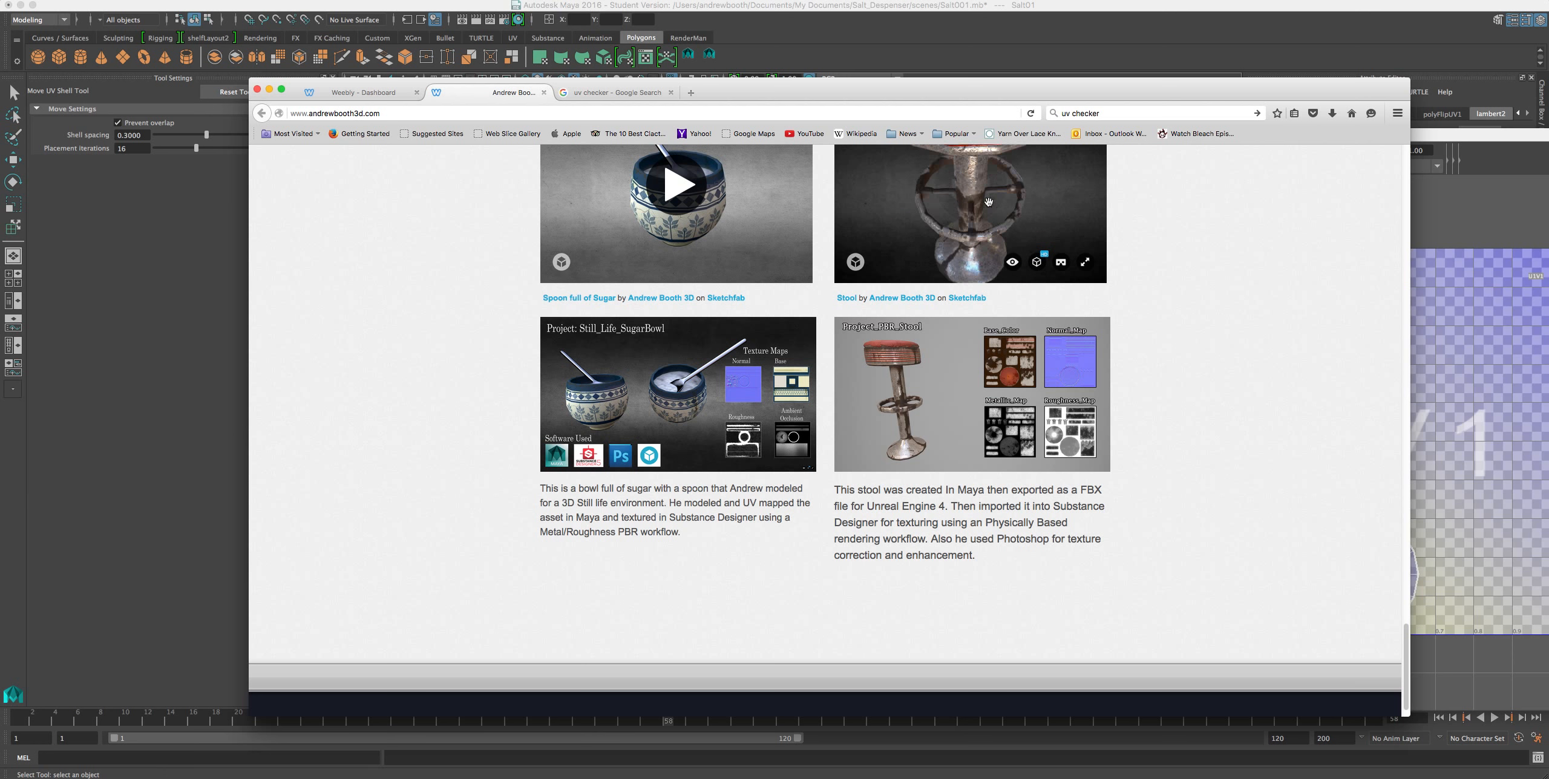
left_click_drag(913, 97, 619, 73)
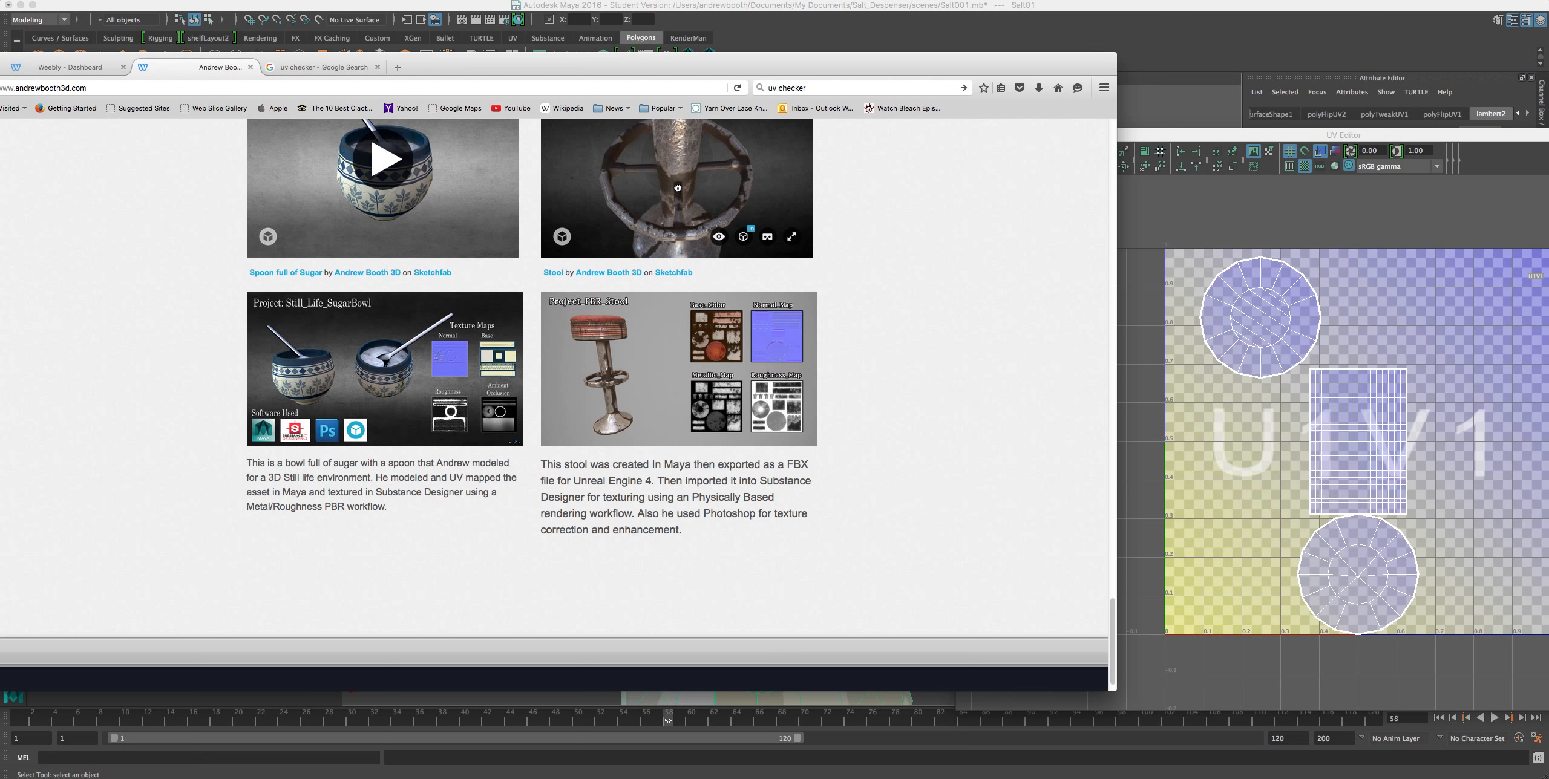
mouse_move(678, 185)
left_mouse_down()
mouse_move(673, 200)
mouse_move(770, 165)
mouse_move(621, 175)
mouse_move(714, 255)
mouse_move(680, 181)
mouse_move(780, 181)
mouse_move(859, 153)
left_mouse_up()
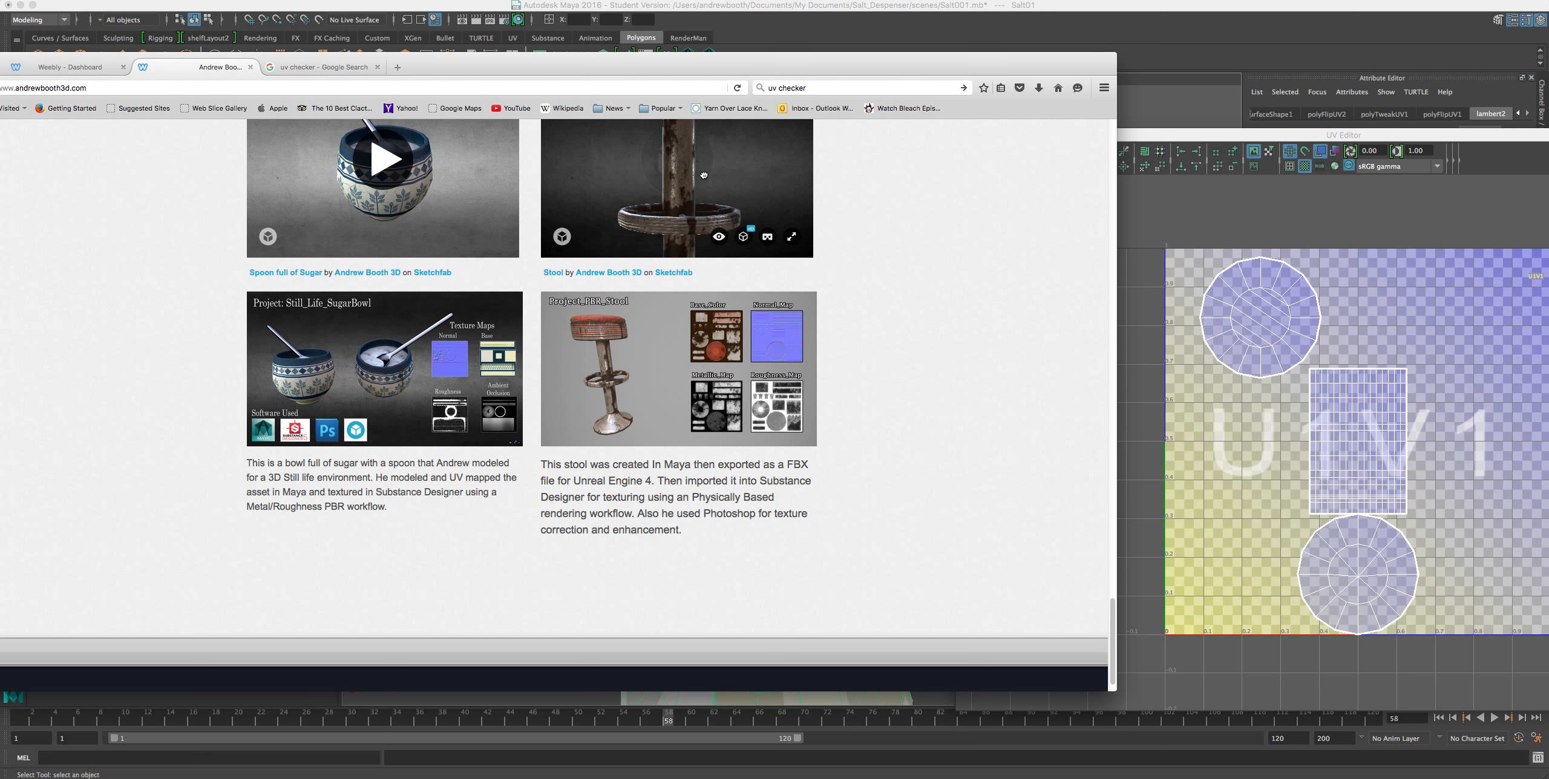
left_click_drag(705, 173, 825, 159)
left_click_drag(682, 168, 720, 192)
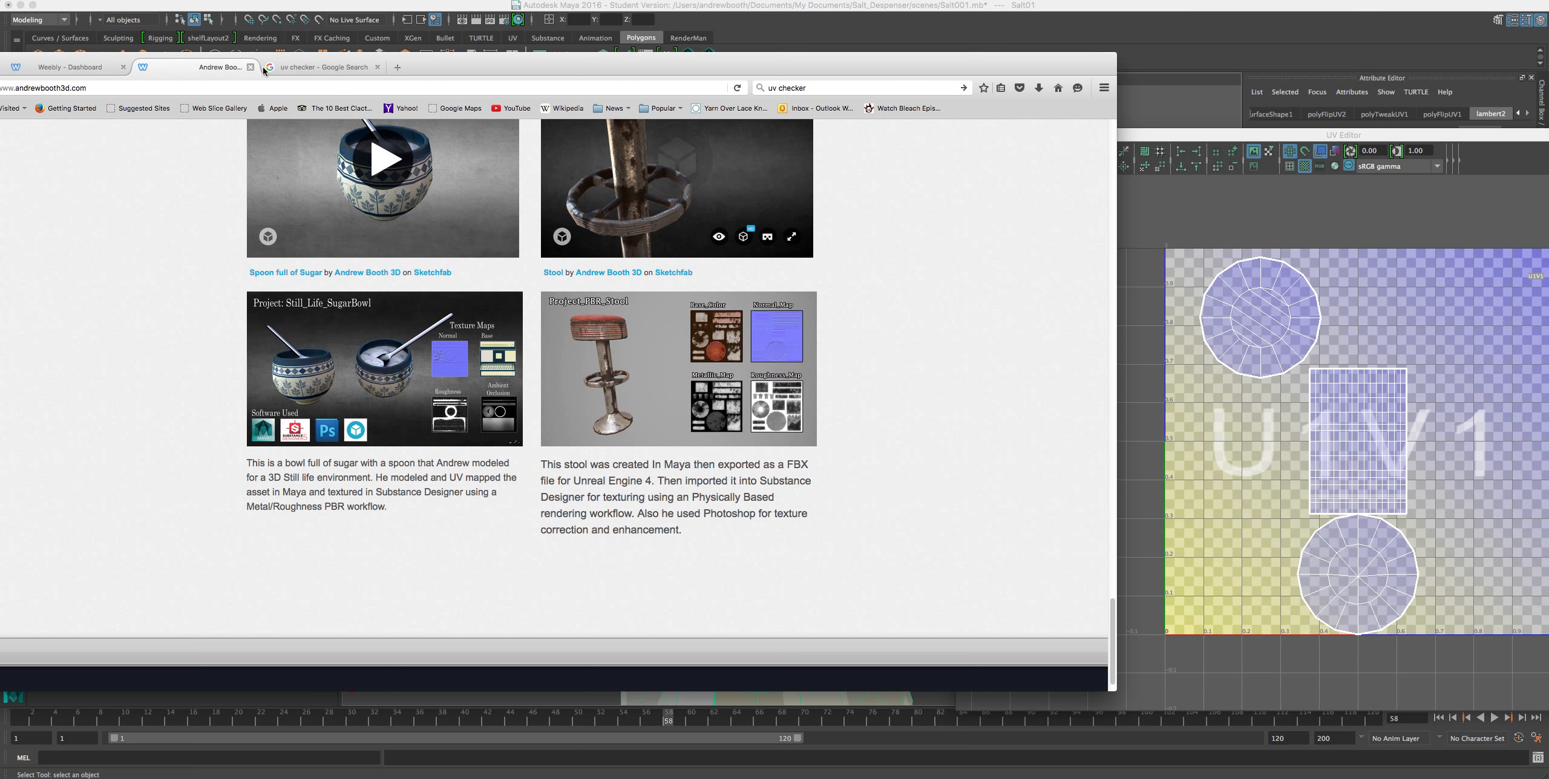
Switch back to Maya and compare the dispenser and its UV layout with the checkered tiles off and on, leaving them on.
left_click_drag(452, 64, 0, 112)
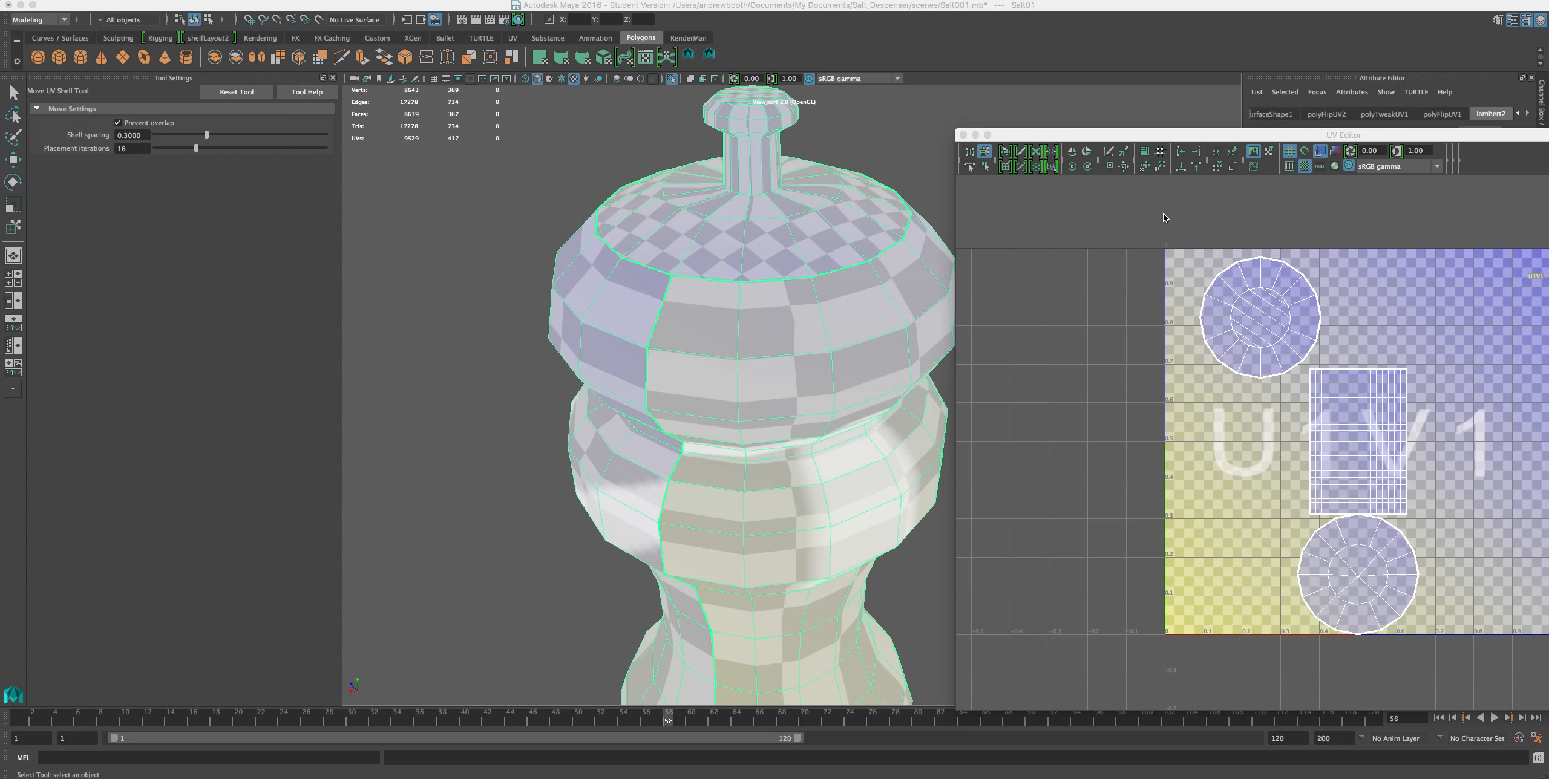
left_click_drag(1187, 134, 1086, 107)
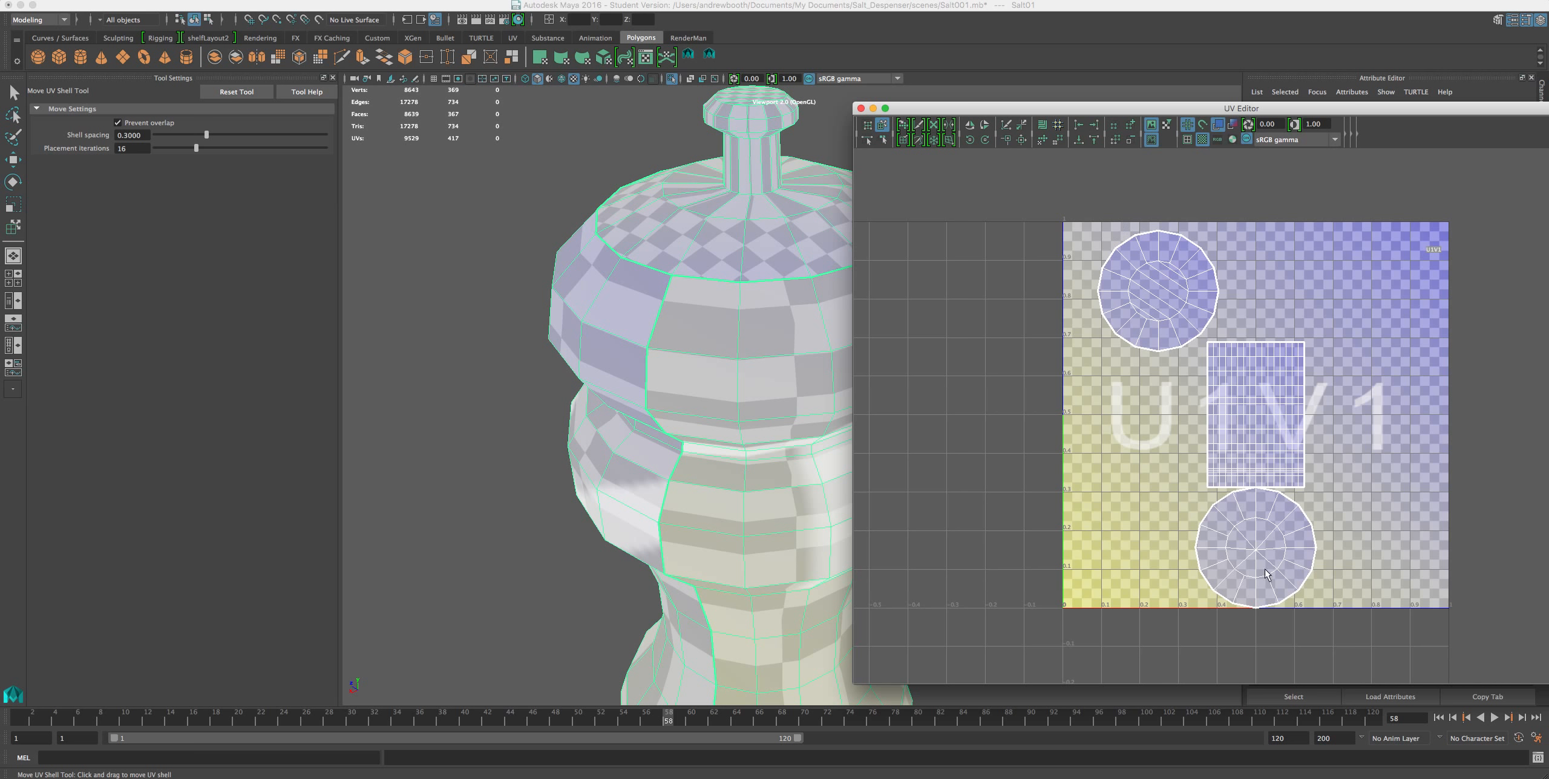
left_click(1203, 140)
left_click(1202, 141)
left_click(1203, 141)
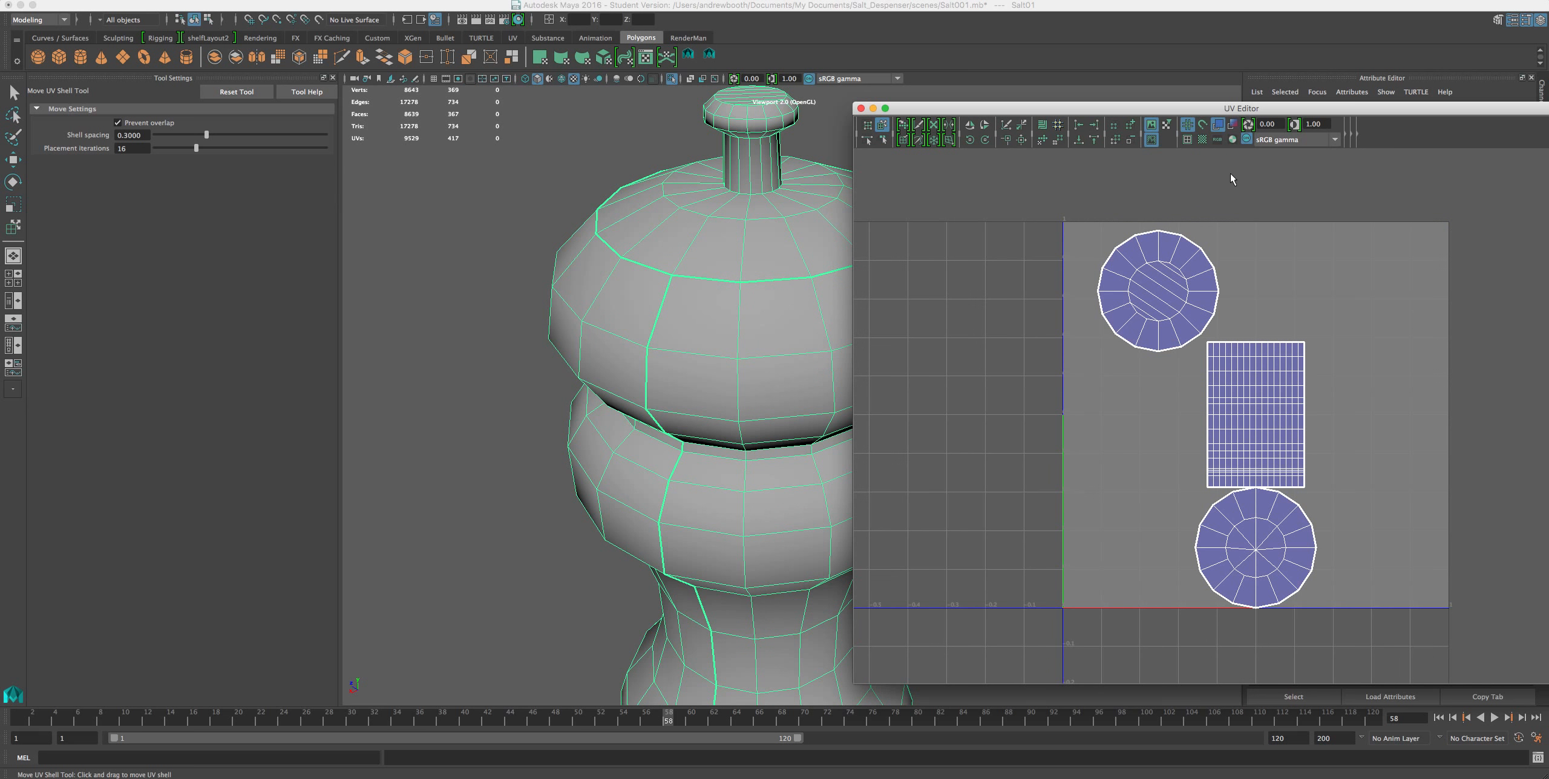
left_click(1202, 141)
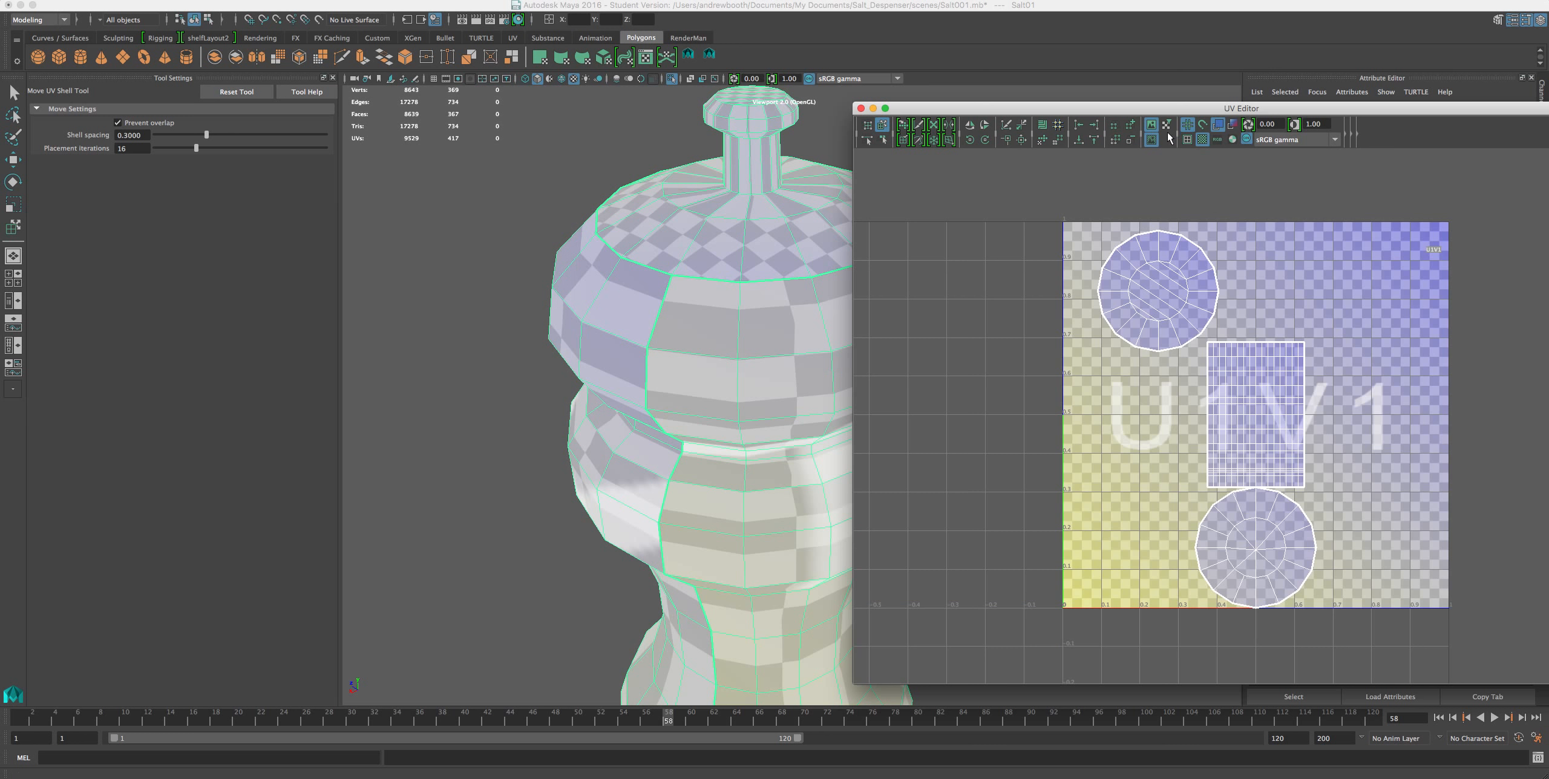
left_click(1203, 140)
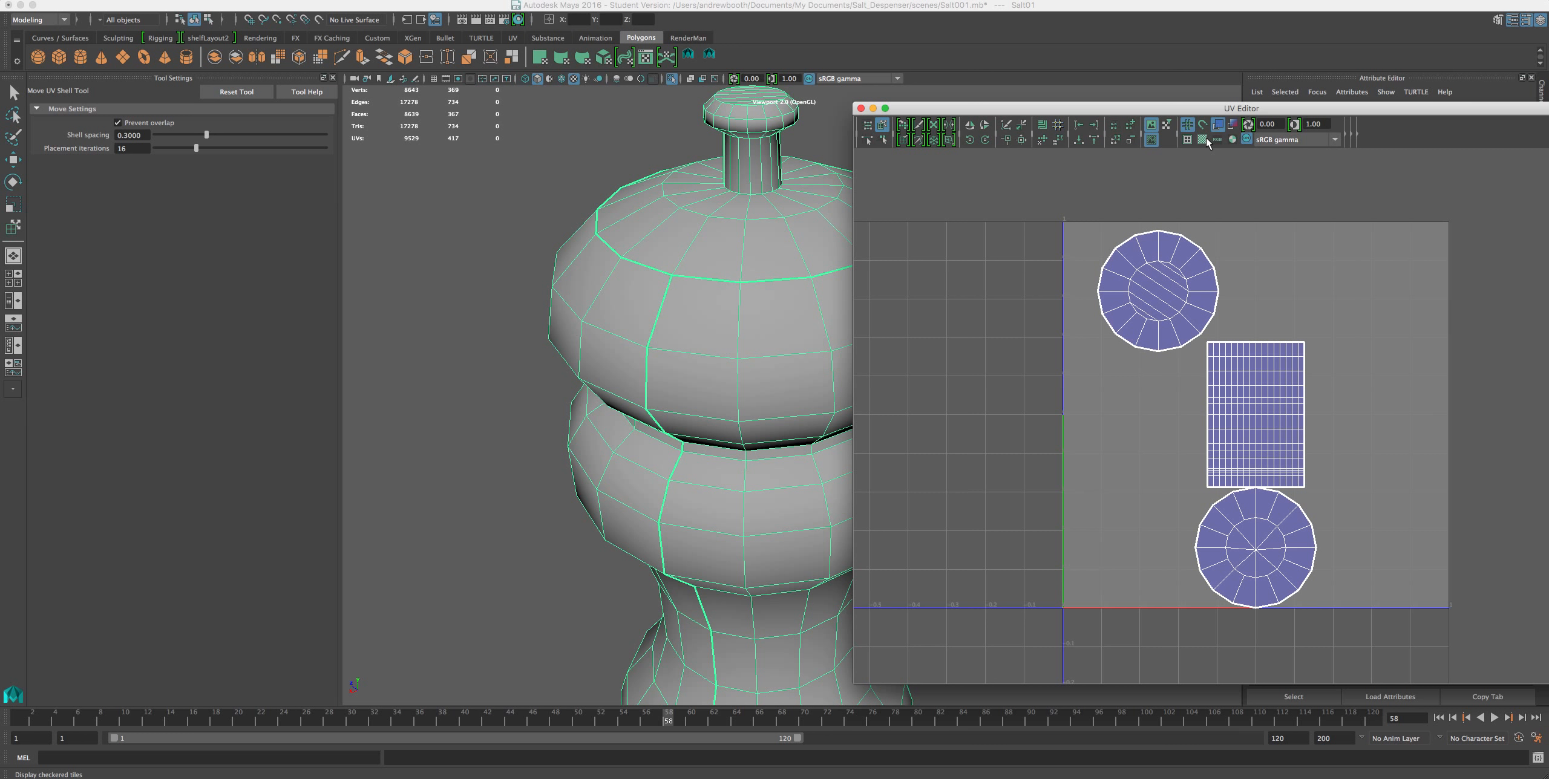
left_click(1202, 140)
left_click(1203, 140)
left_click(1203, 139)
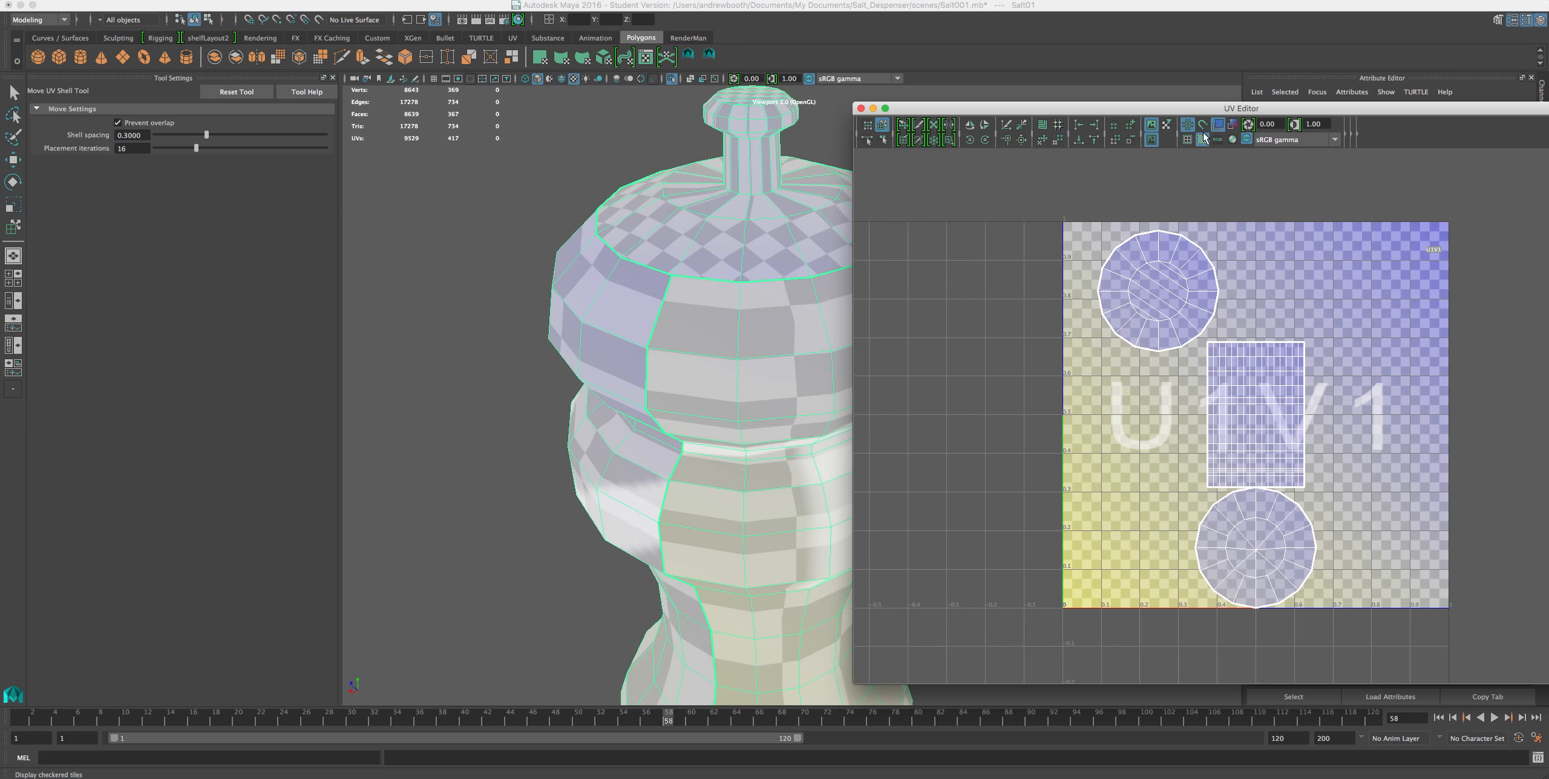
left_click(1203, 139)
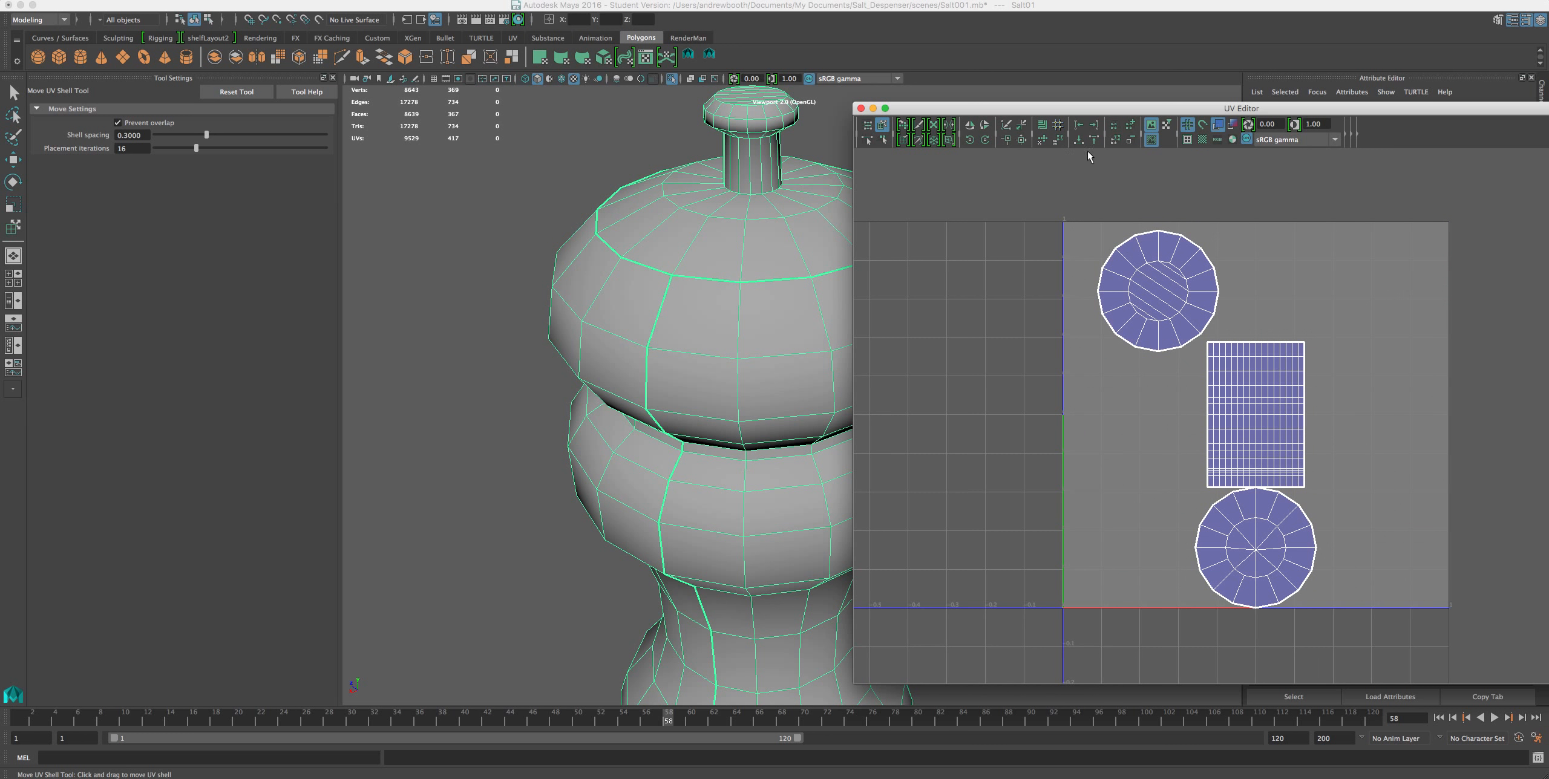
left_click(1202, 140)
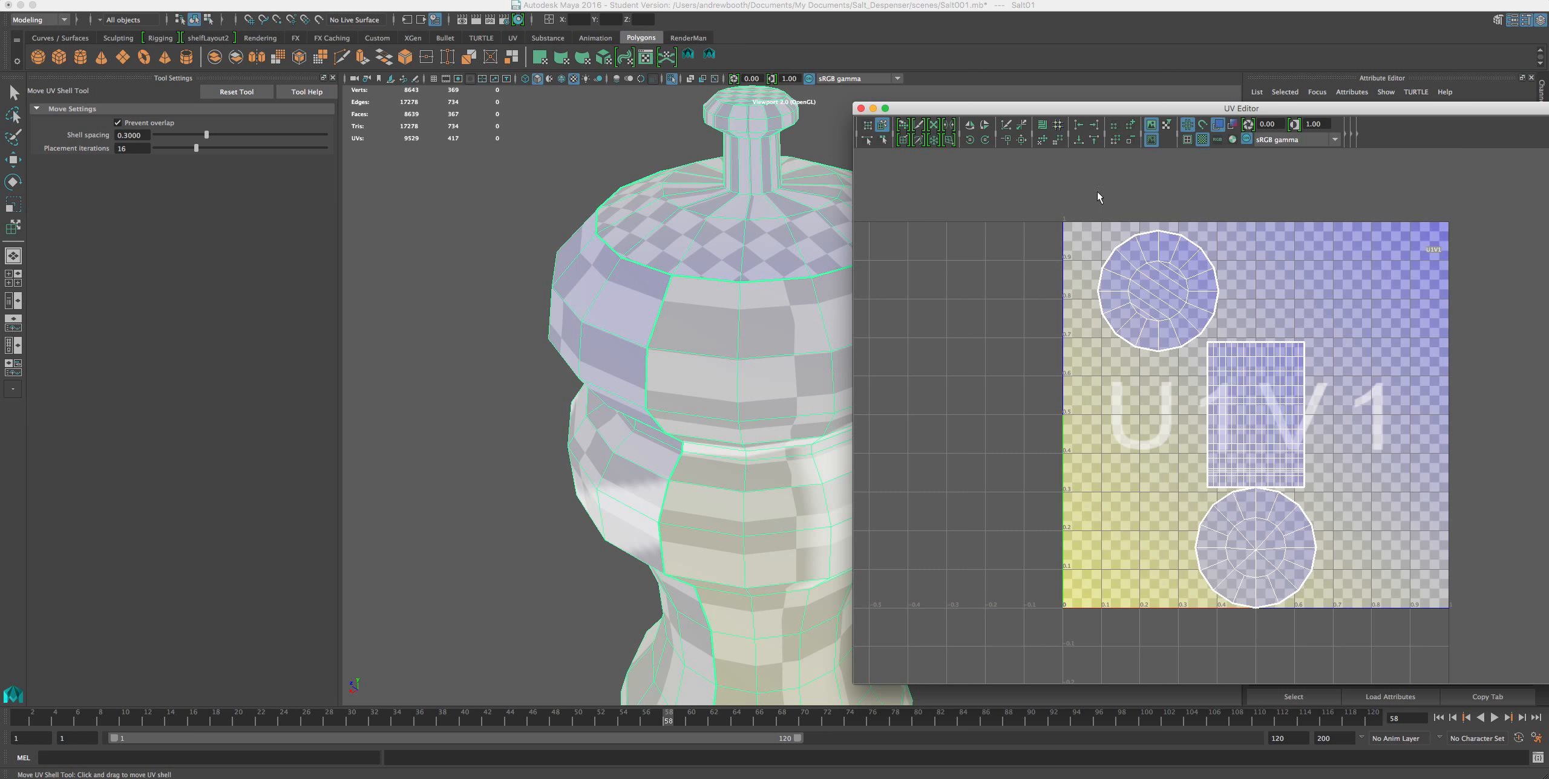
Move the UV Editor aside, apply a cylindrical UV mapping to the dispenser, and wrap the projection further around its body.
scroll(1100, 212, "down", 3)
left_click_drag(1129, 110, 1286, 94)
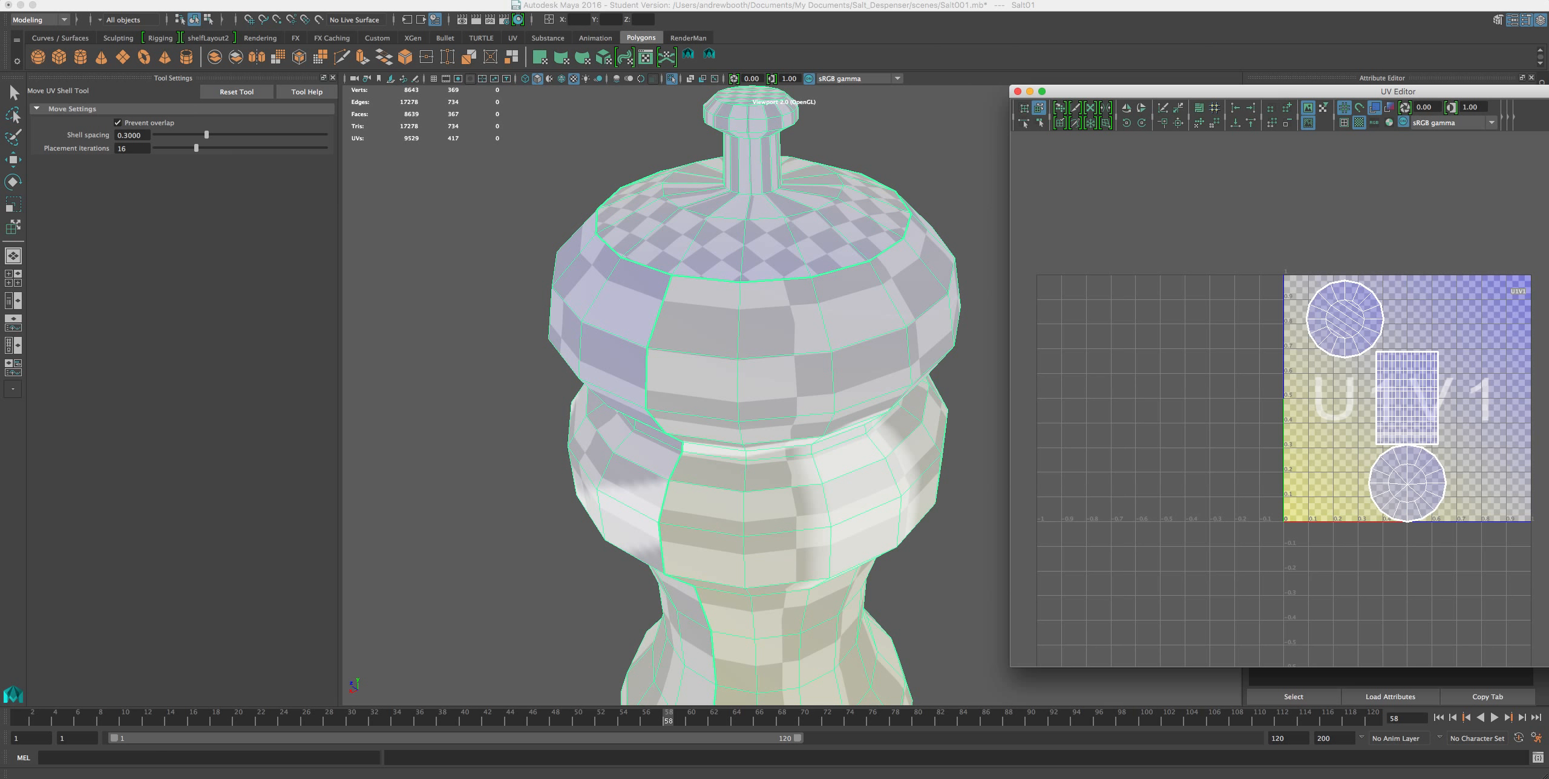
left_click(642, 1)
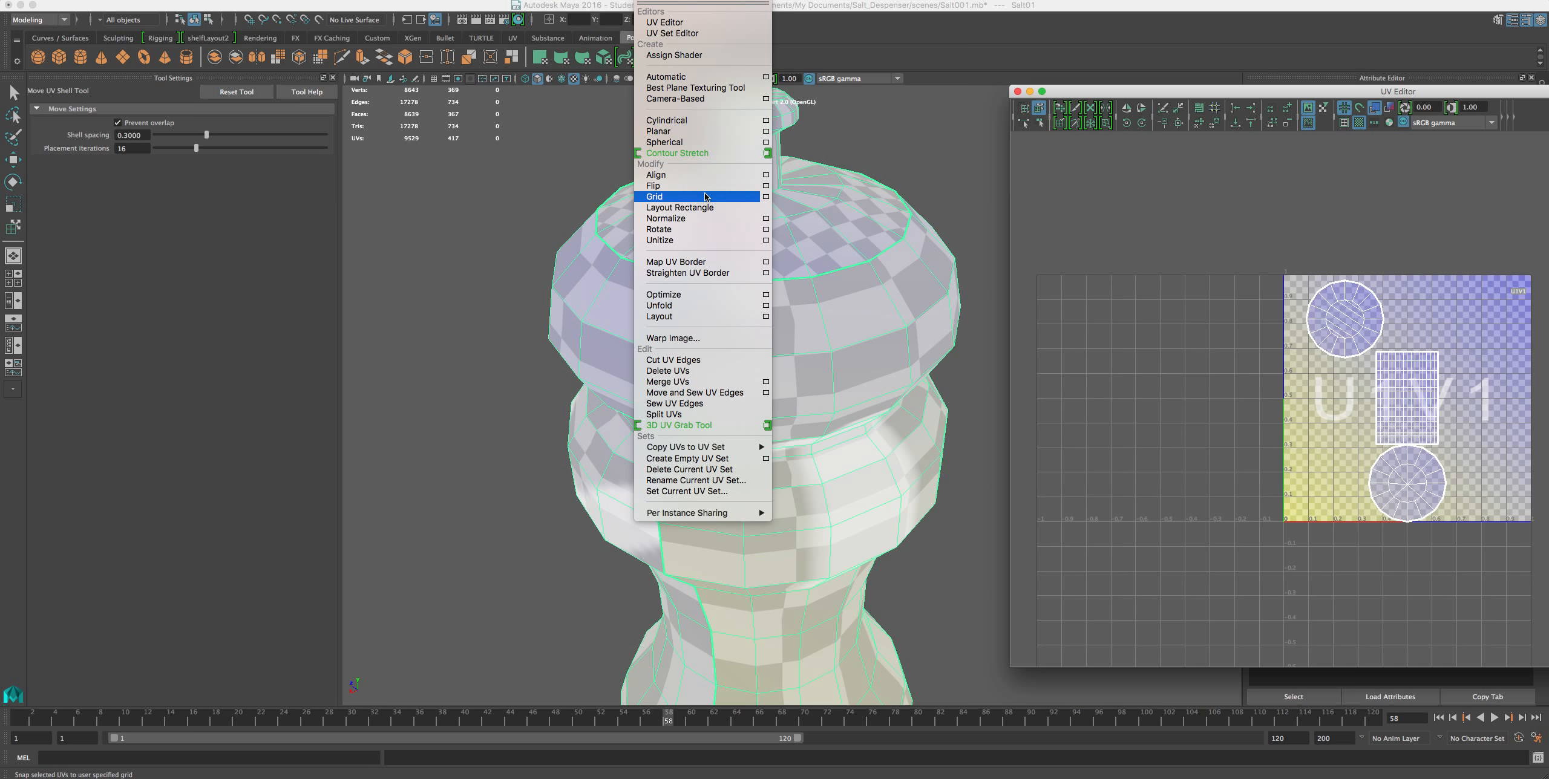
left_click(668, 125)
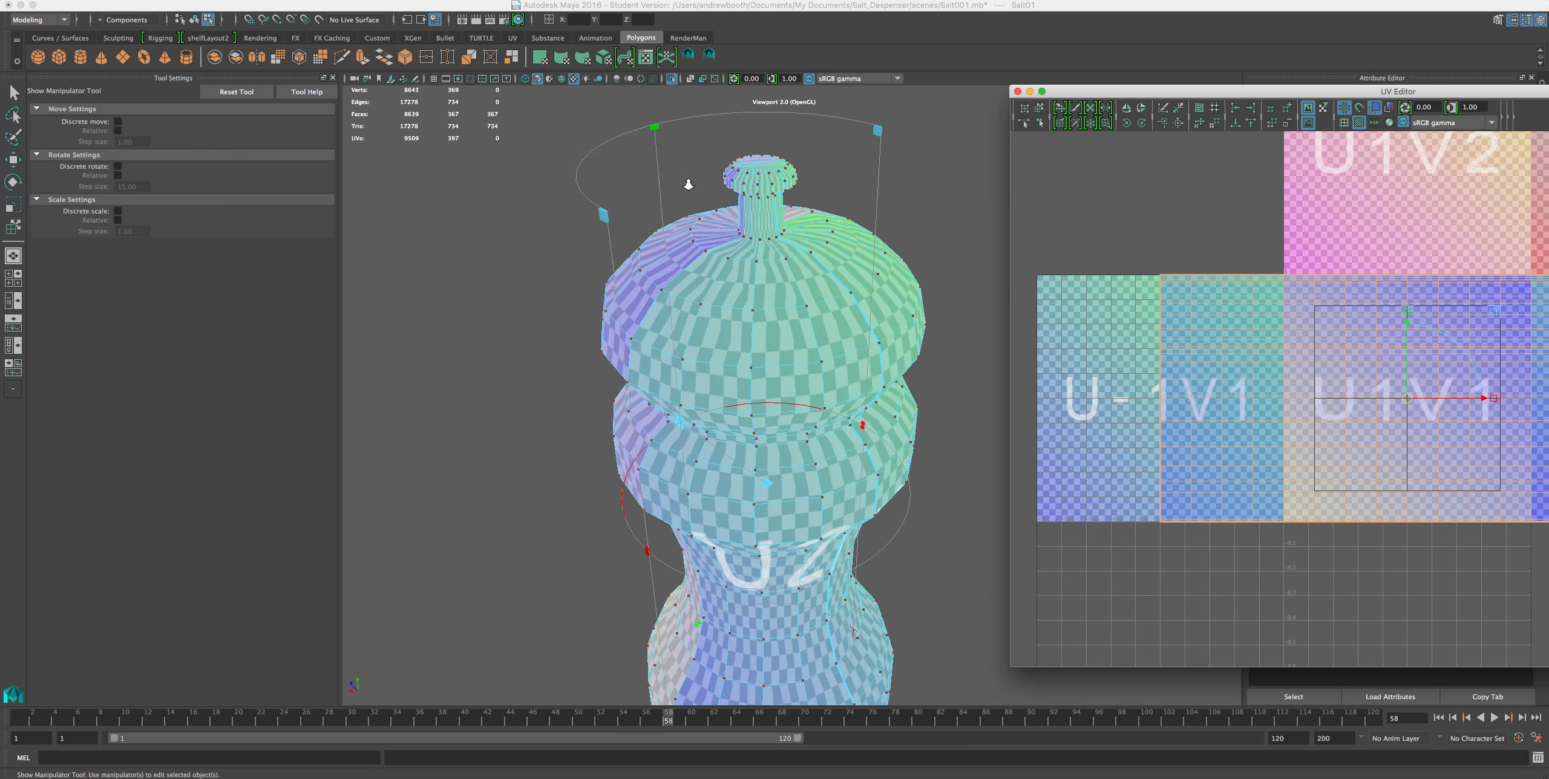
scroll(689, 184, "down", 5)
left_click_drag(841, 417, 790, 460)
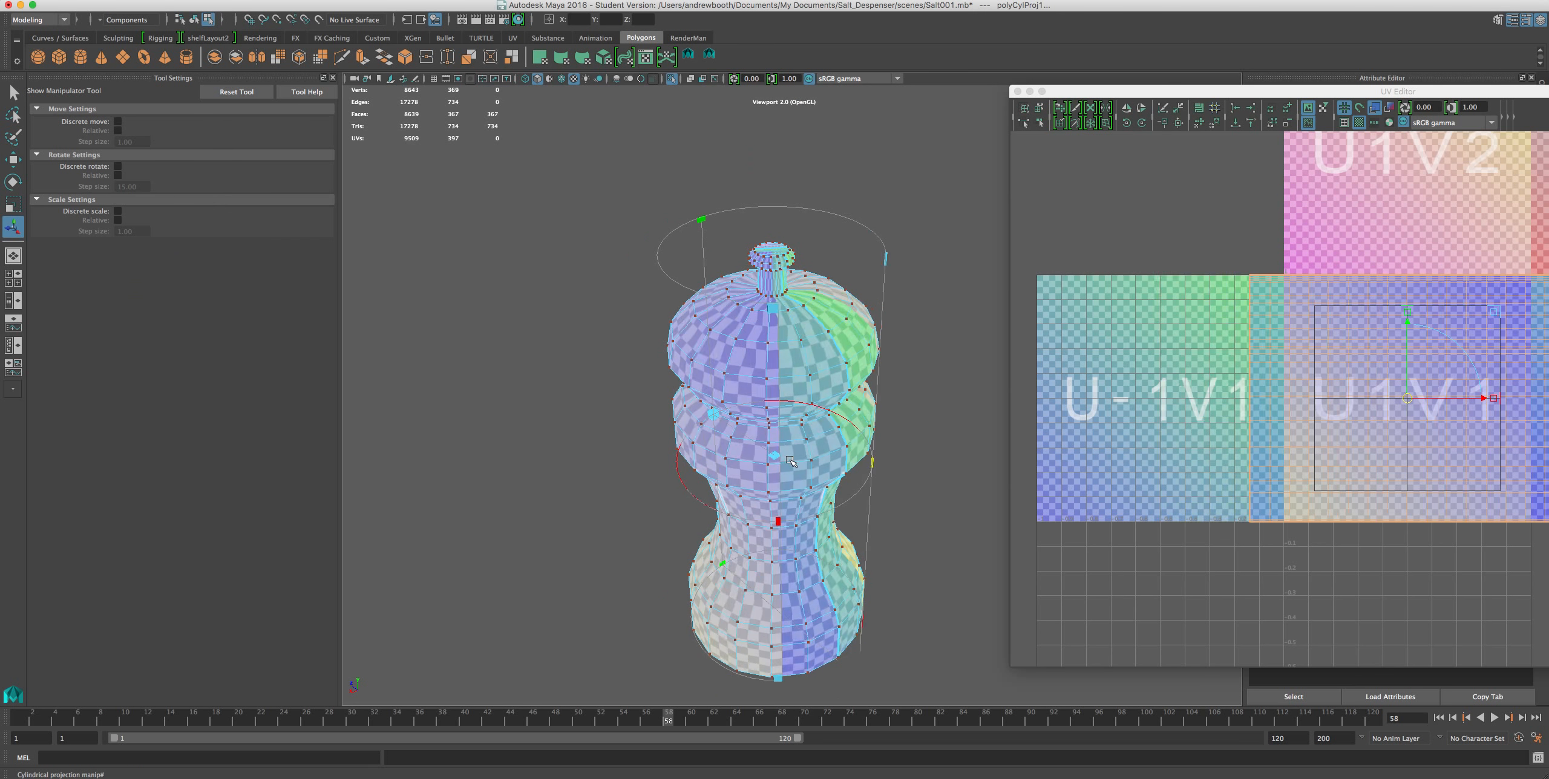
Turn off the checkered tiles and examine the cylindrical projection around the dispenser's cap from above at several distances.
left_click(1354, 123)
scroll(878, 524, "up", 3)
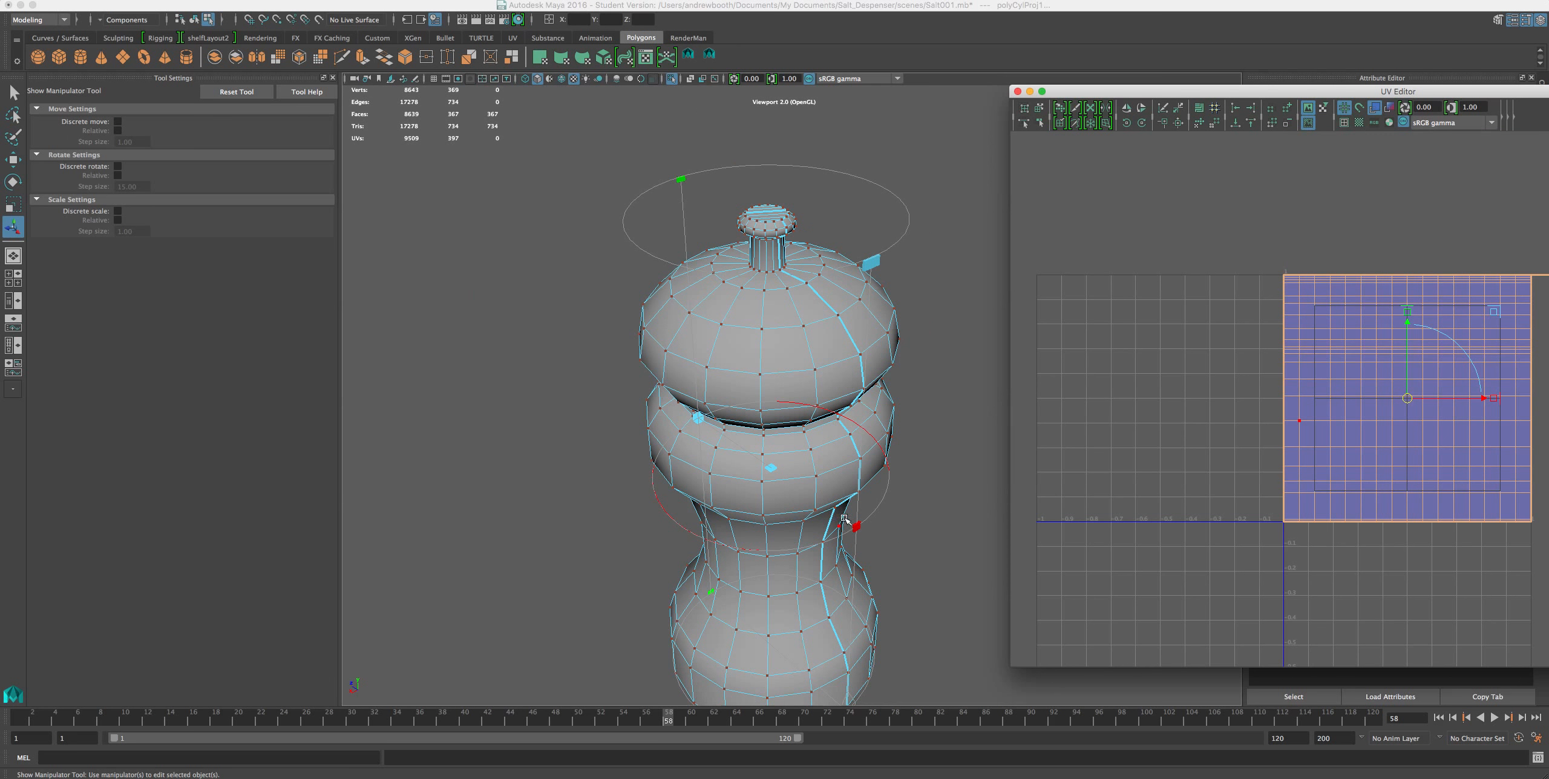
left_click_drag(845, 519, 816, 482, "alt")
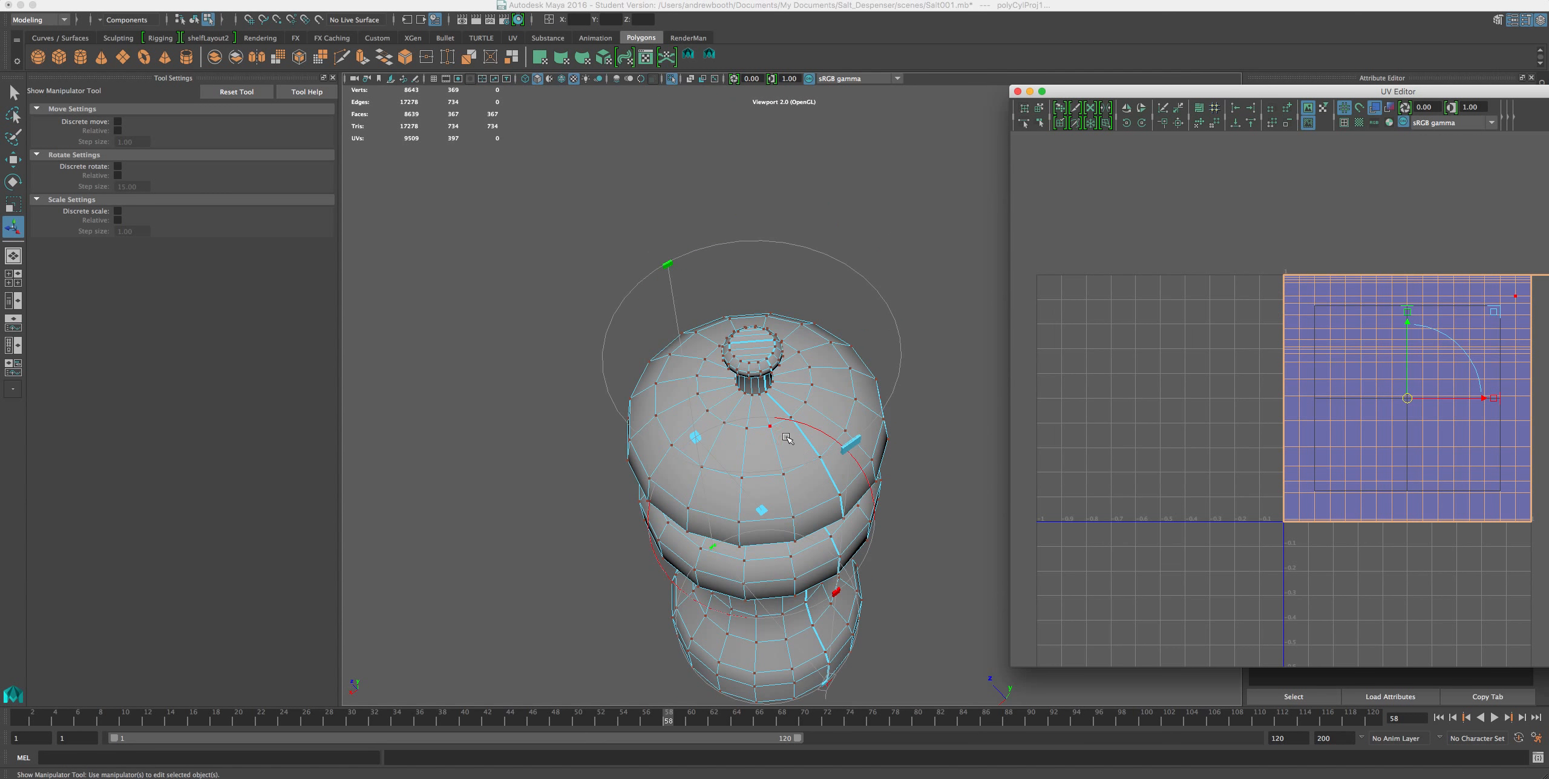
scroll(787, 439, "up", 5)
scroll(786, 437, "down", 4)
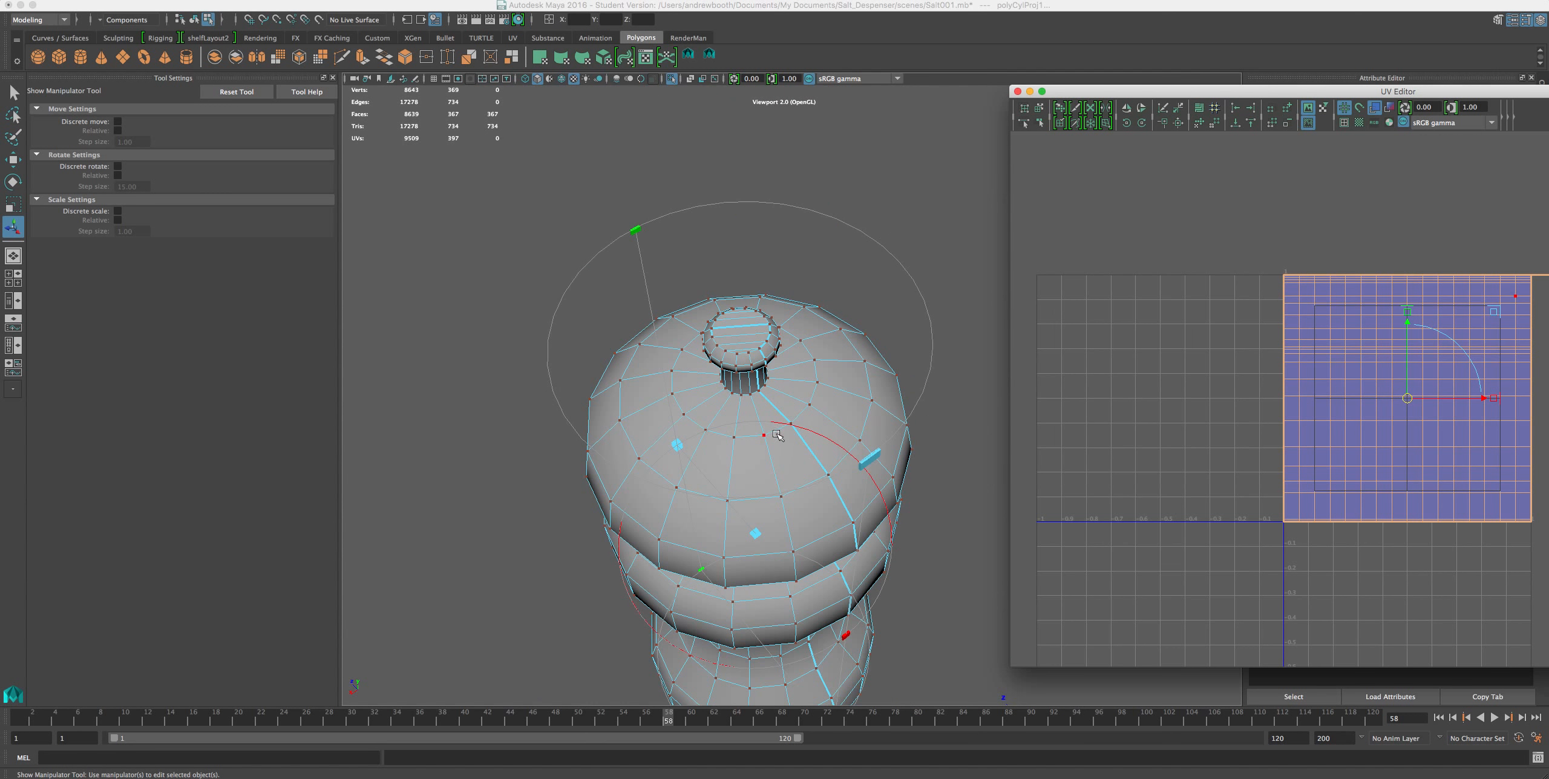
scroll(777, 436, "up", 5)
scroll(777, 438, "down", 6)
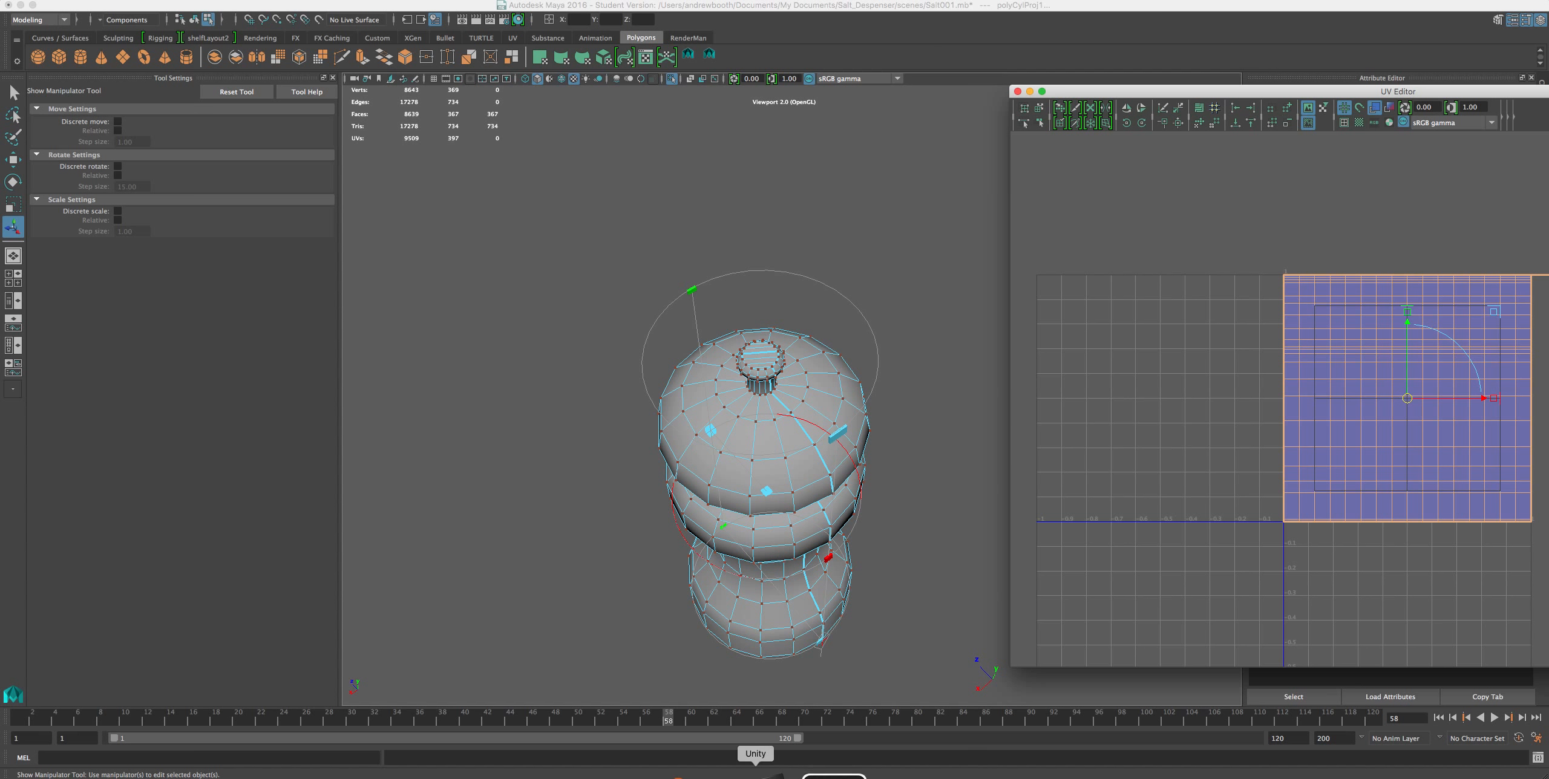
Switch to Photoshop and brush a rough cylinder with elliptical top and bottom on the blank Untitled-2 canvas.
left_click(412, 778)
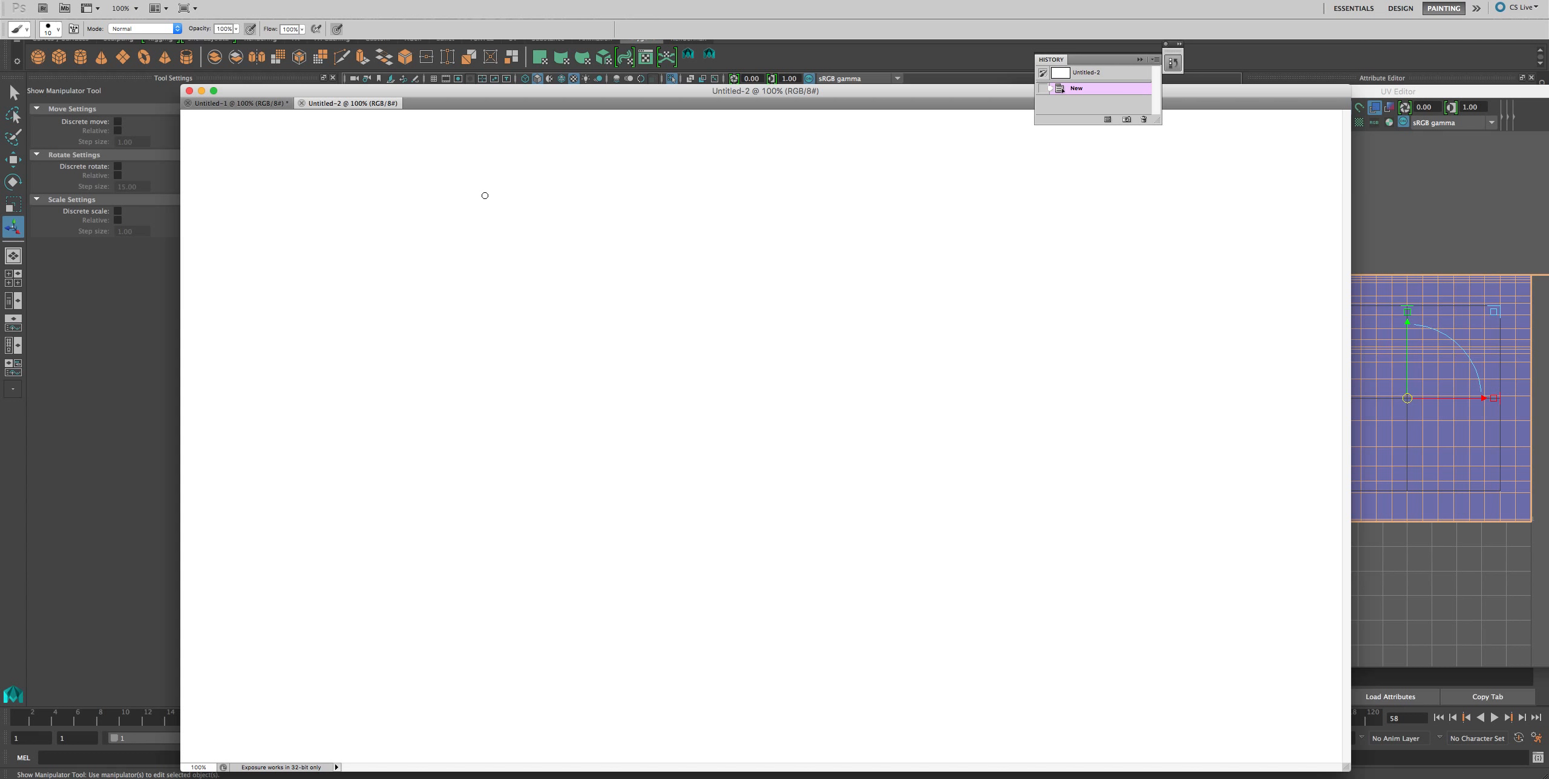
mouse_move(495, 192)
left_mouse_down()
mouse_move(453, 172)
mouse_move(398, 222)
mouse_move(493, 193)
mouse_move(491, 365)
left_mouse_up()
left_click_drag(362, 199, 387, 380)
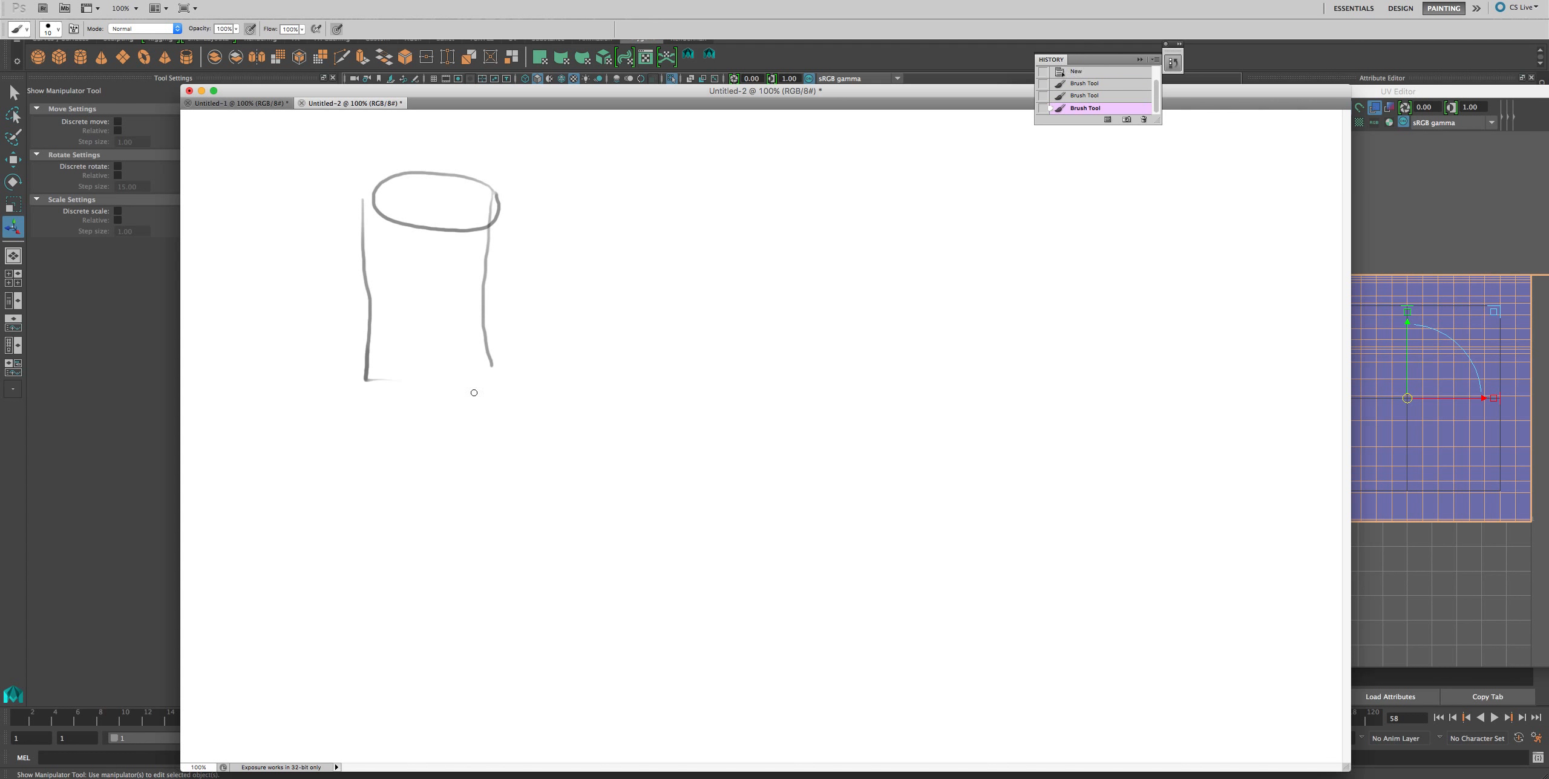
mouse_move(495, 378)
left_mouse_down()
mouse_move(478, 393)
mouse_move(368, 369)
left_mouse_up()
left_click_drag(492, 365, 355, 370)
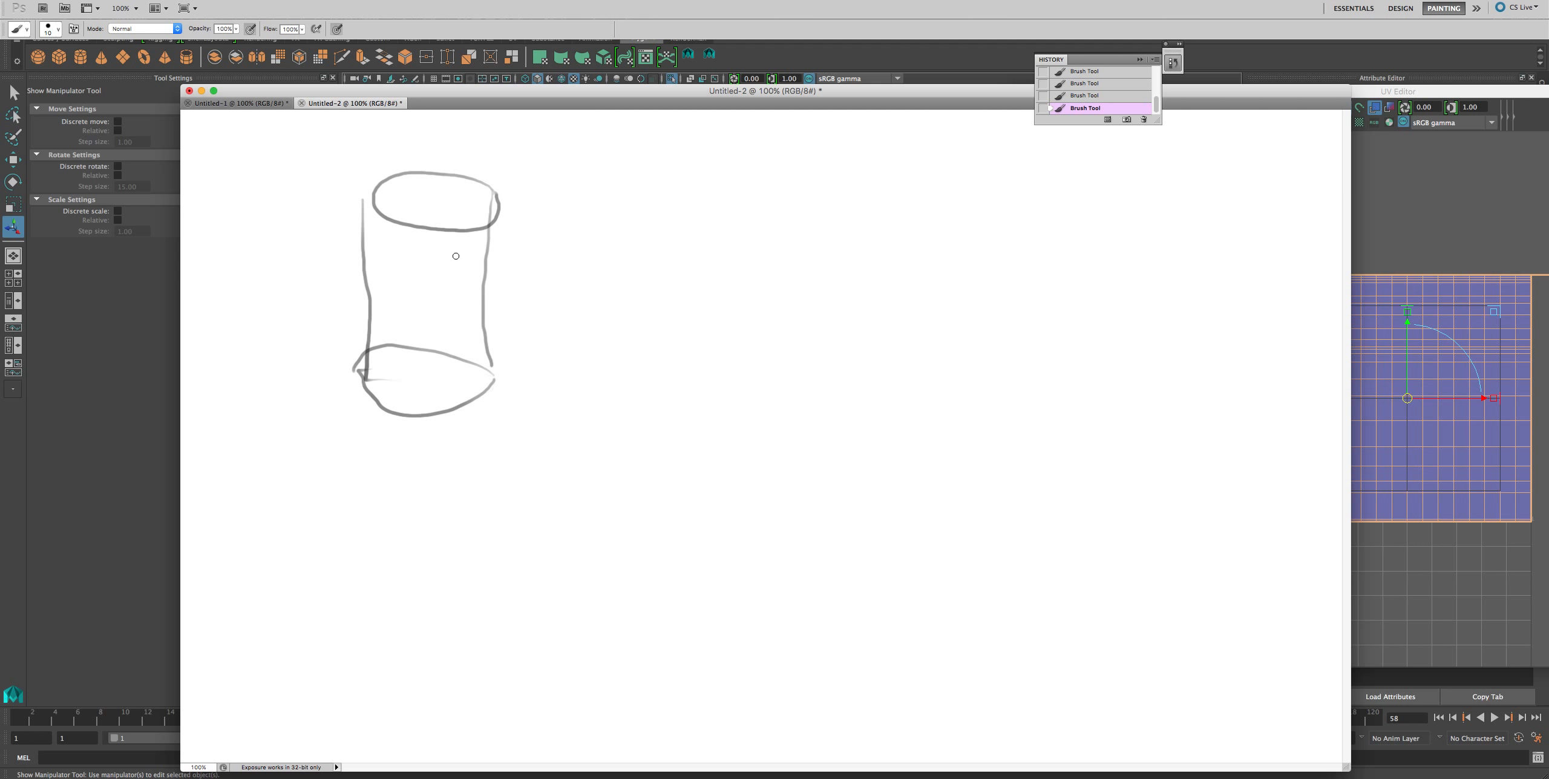
Sketch a small cube inside the cylinder and a flat, wide rectangle beside the cylinder.
mouse_move(457, 250)
left_mouse_down()
mouse_move(459, 299)
mouse_move(423, 242)
mouse_move(393, 259)
mouse_move(397, 301)
mouse_move(421, 316)
left_mouse_up()
left_click_drag(746, 250, 744, 308)
mouse_move(749, 252)
left_mouse_down()
mouse_move(612, 244)
mouse_move(605, 306)
left_mouse_up()
left_click_drag(749, 308, 596, 299)
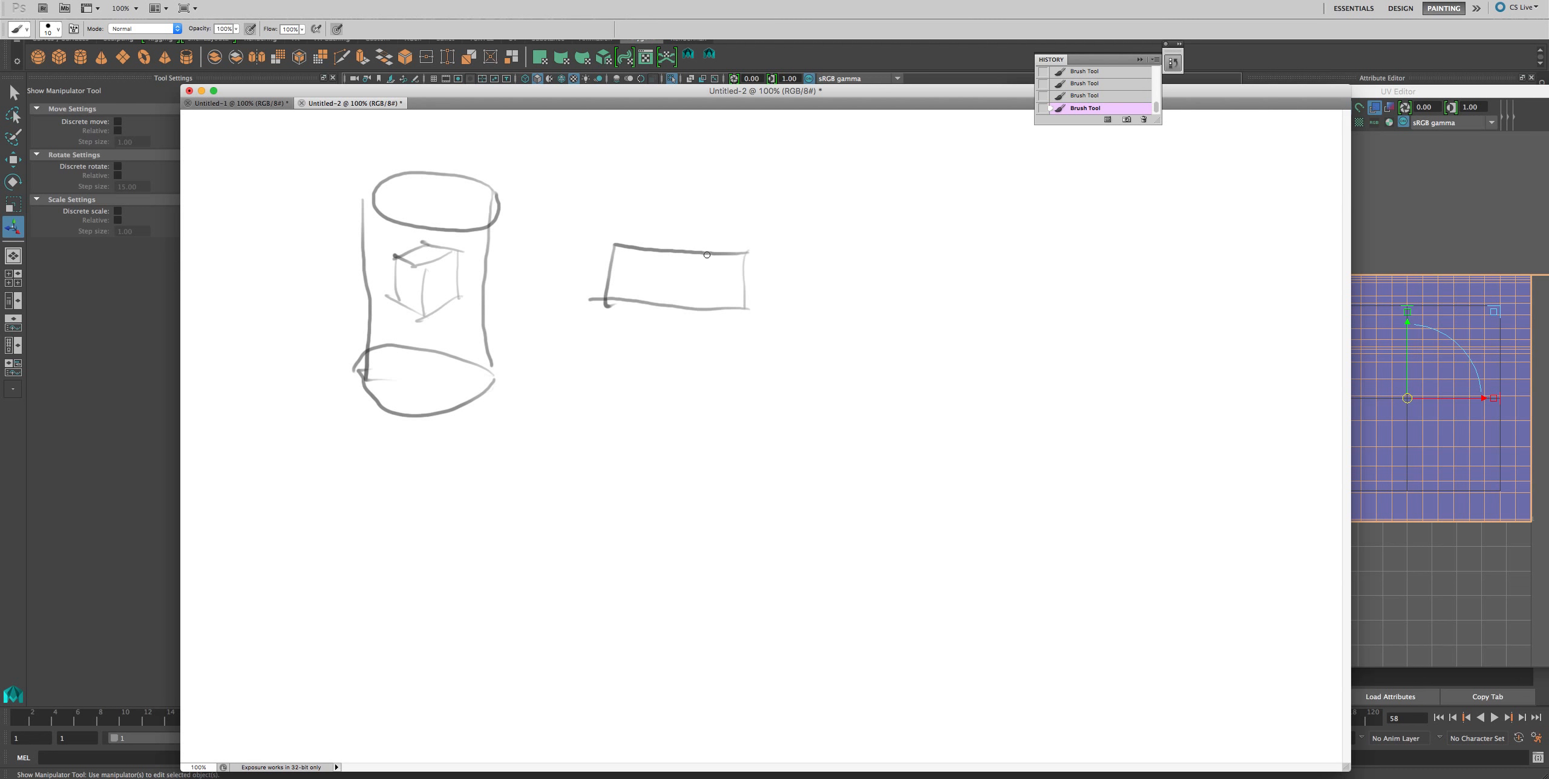
Add slanted dividing lines across the rectangle, an ellipse on the cube's top face and a curved band around its sides.
left_click_drag(707, 254, 691, 299)
mouse_move(660, 248)
left_mouse_down()
mouse_move(642, 304)
mouse_move(662, 305)
left_mouse_up()
left_click_drag(707, 255, 695, 311)
left_click_drag(419, 245, 437, 243)
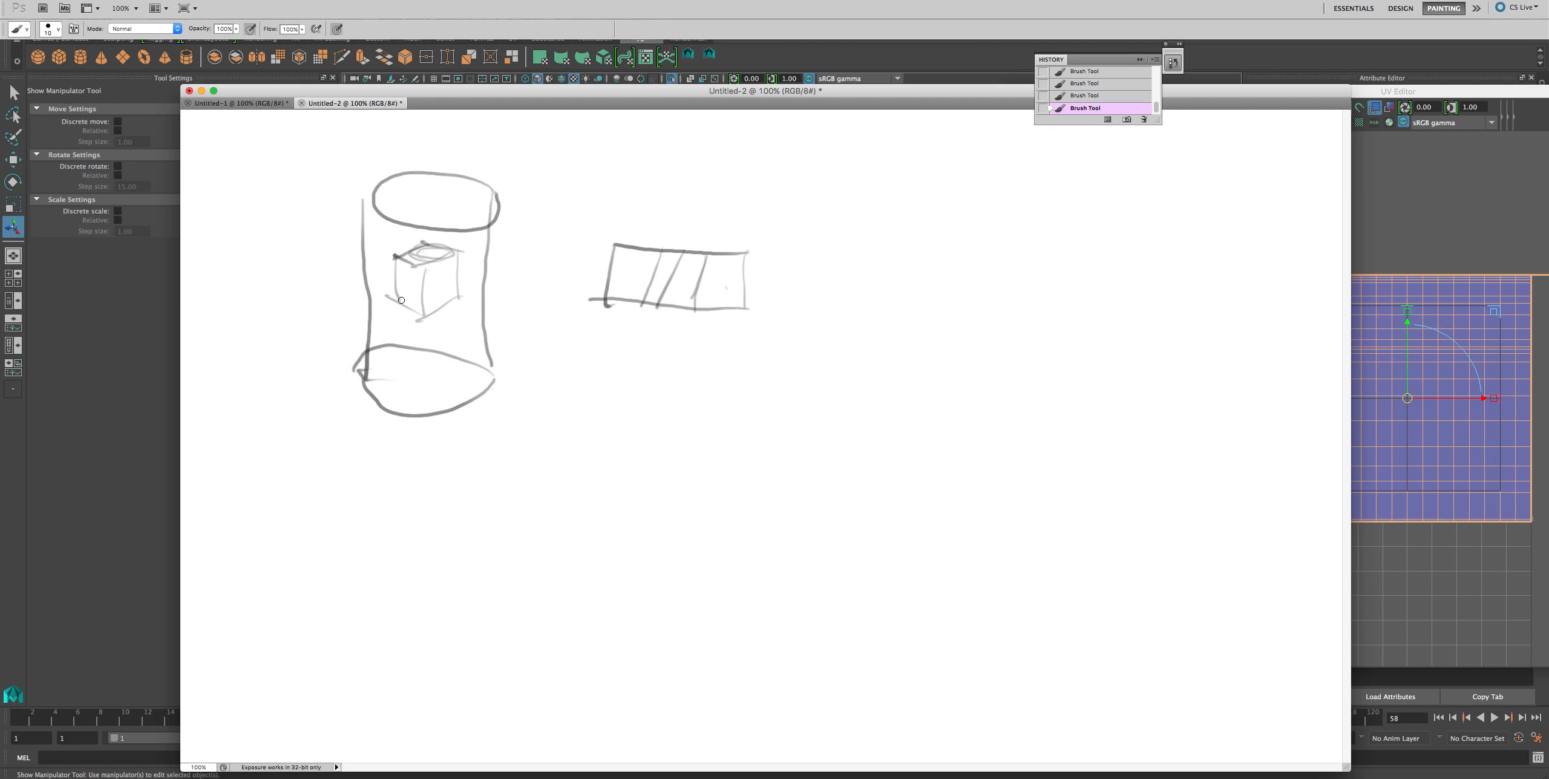
mouse_move(454, 295)
left_mouse_down()
mouse_move(409, 297)
mouse_move(455, 266)
left_mouse_up()
Return to Maya, turn the checkered tiles back on, and examine the checker pattern on the dispenser's body and cap for stretching.
left_click(779, 61)
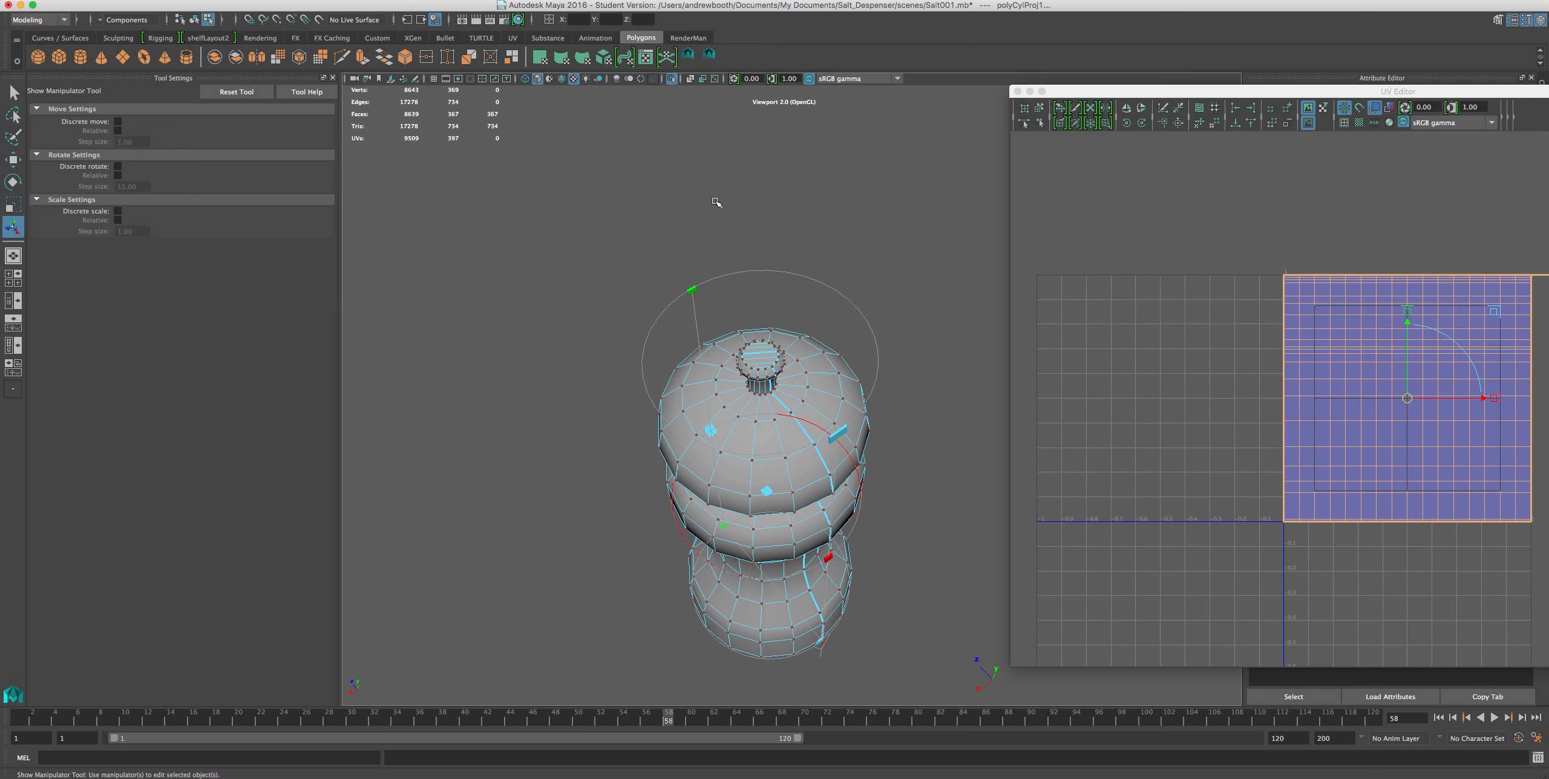
scroll(761, 194, "up", 6)
scroll(761, 194, "down", 5)
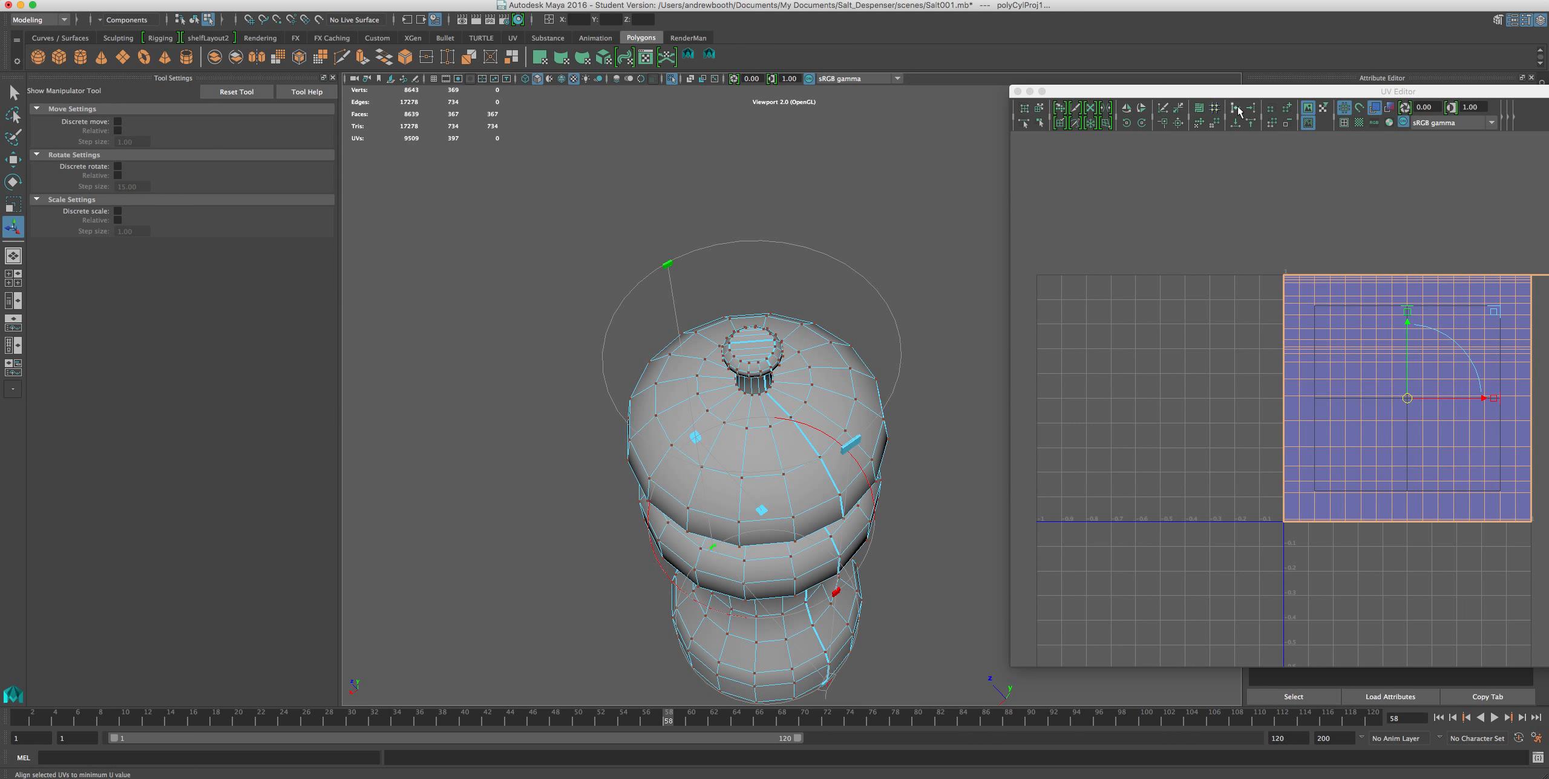
left_click(1357, 123)
scroll(1113, 397, "up", 3)
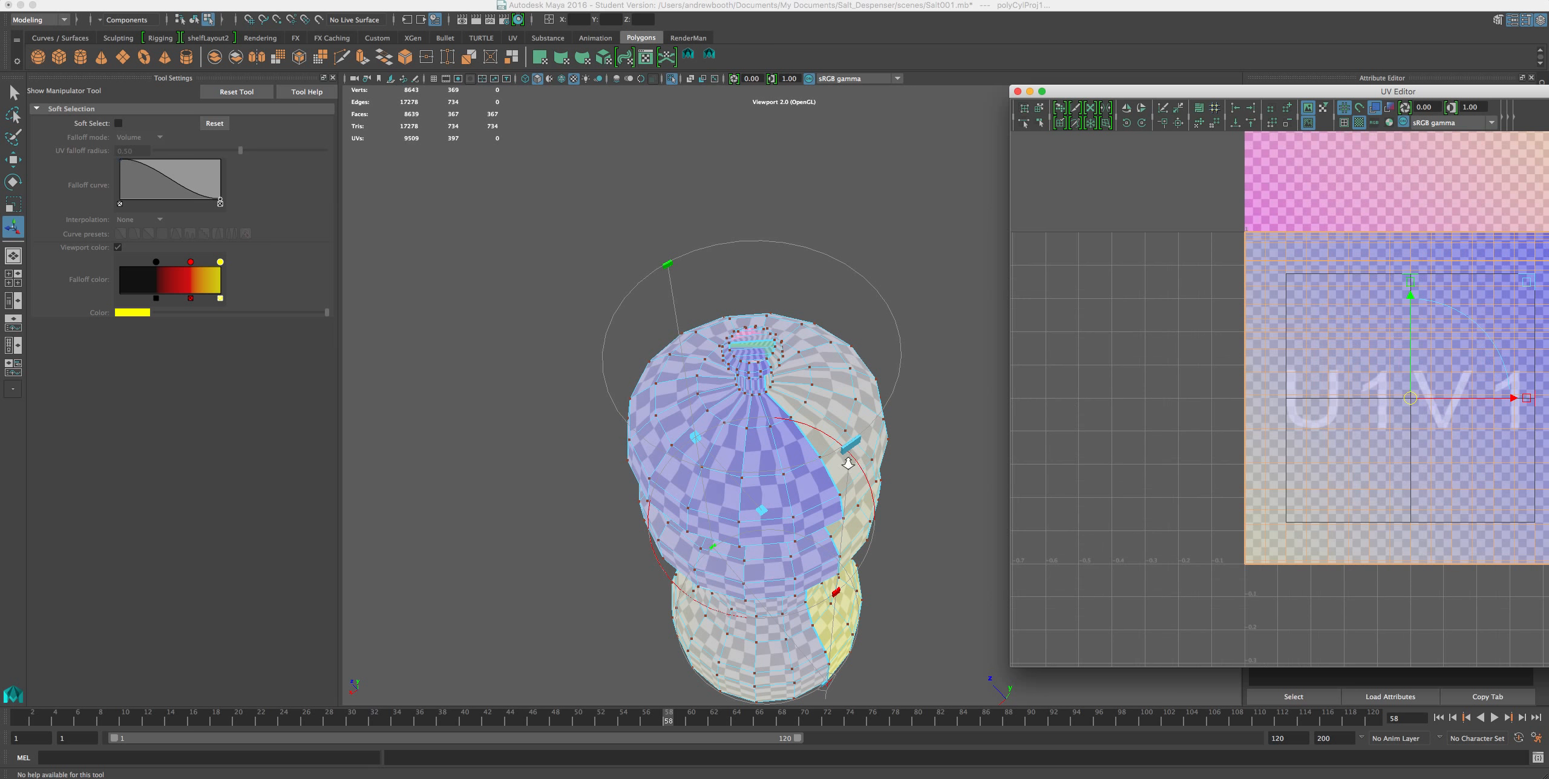
scroll(699, 523, "up", 2)
left_click_drag(675, 537, 656, 463, "alt")
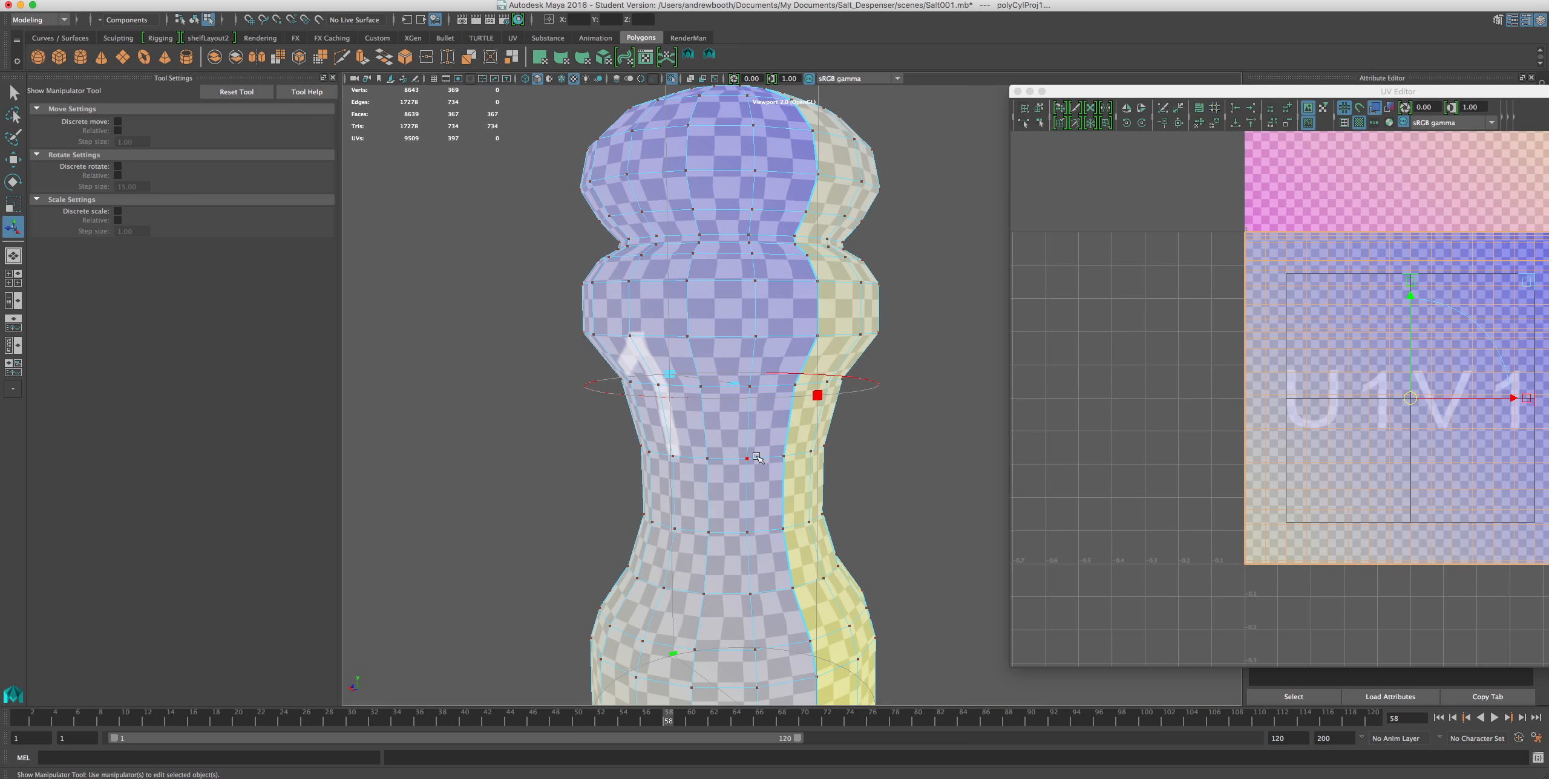
left_click(753, 541)
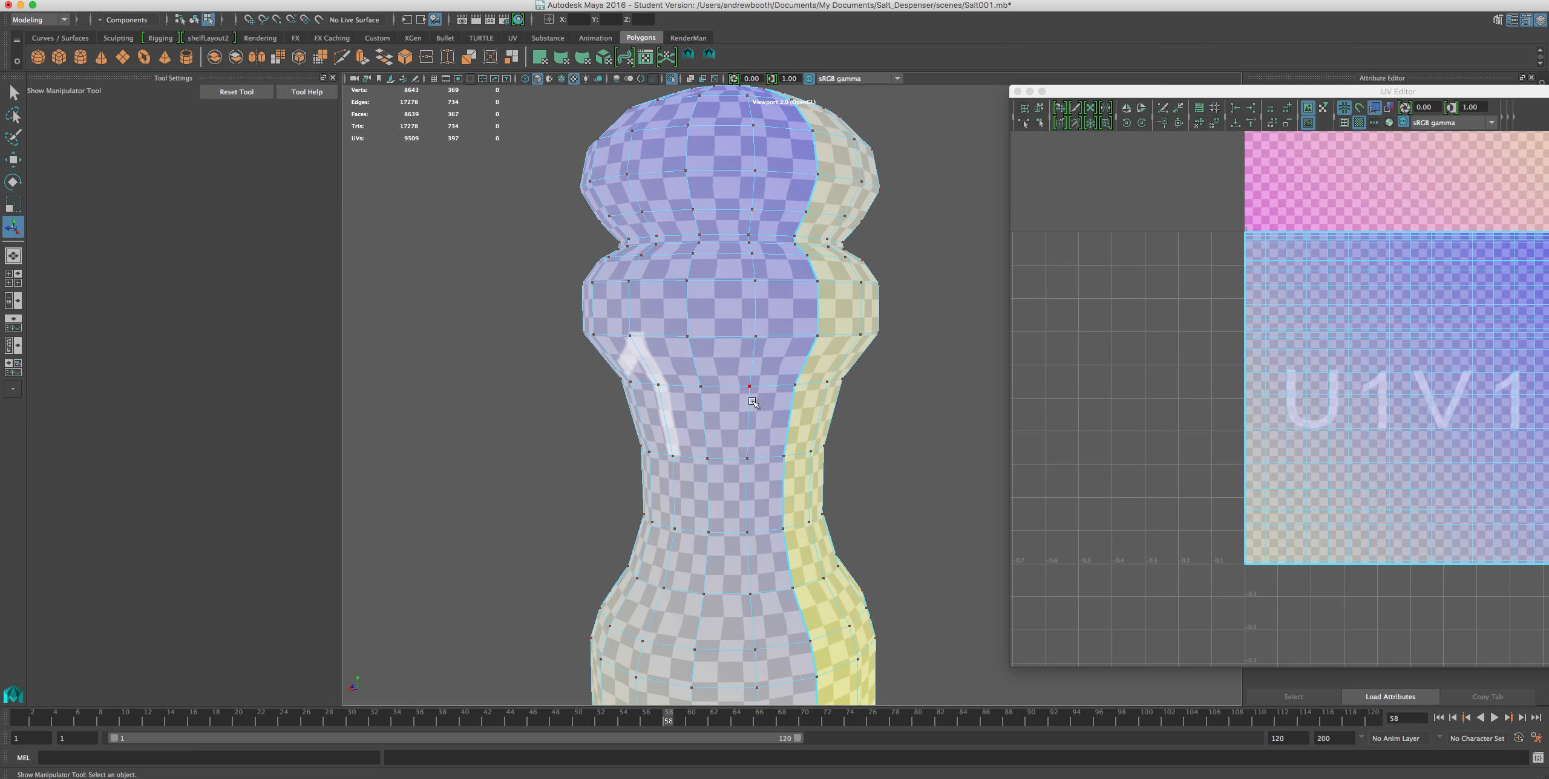
mouse_move(761, 343)
left_mouse_down("alt")
mouse_move(768, 355)
mouse_move(758, 347)
left_mouse_up("alt")
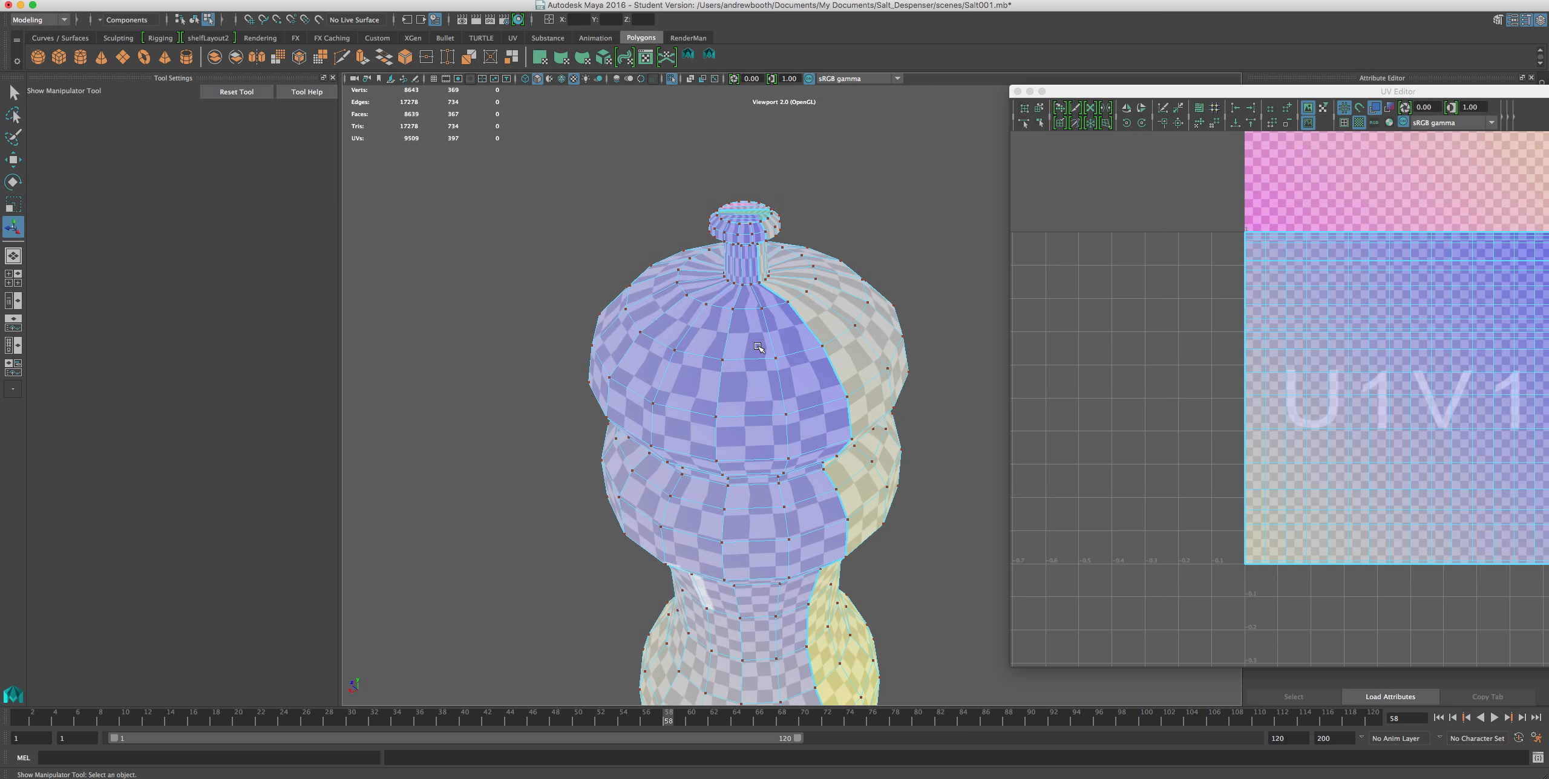
scroll(758, 347, "up", 3)
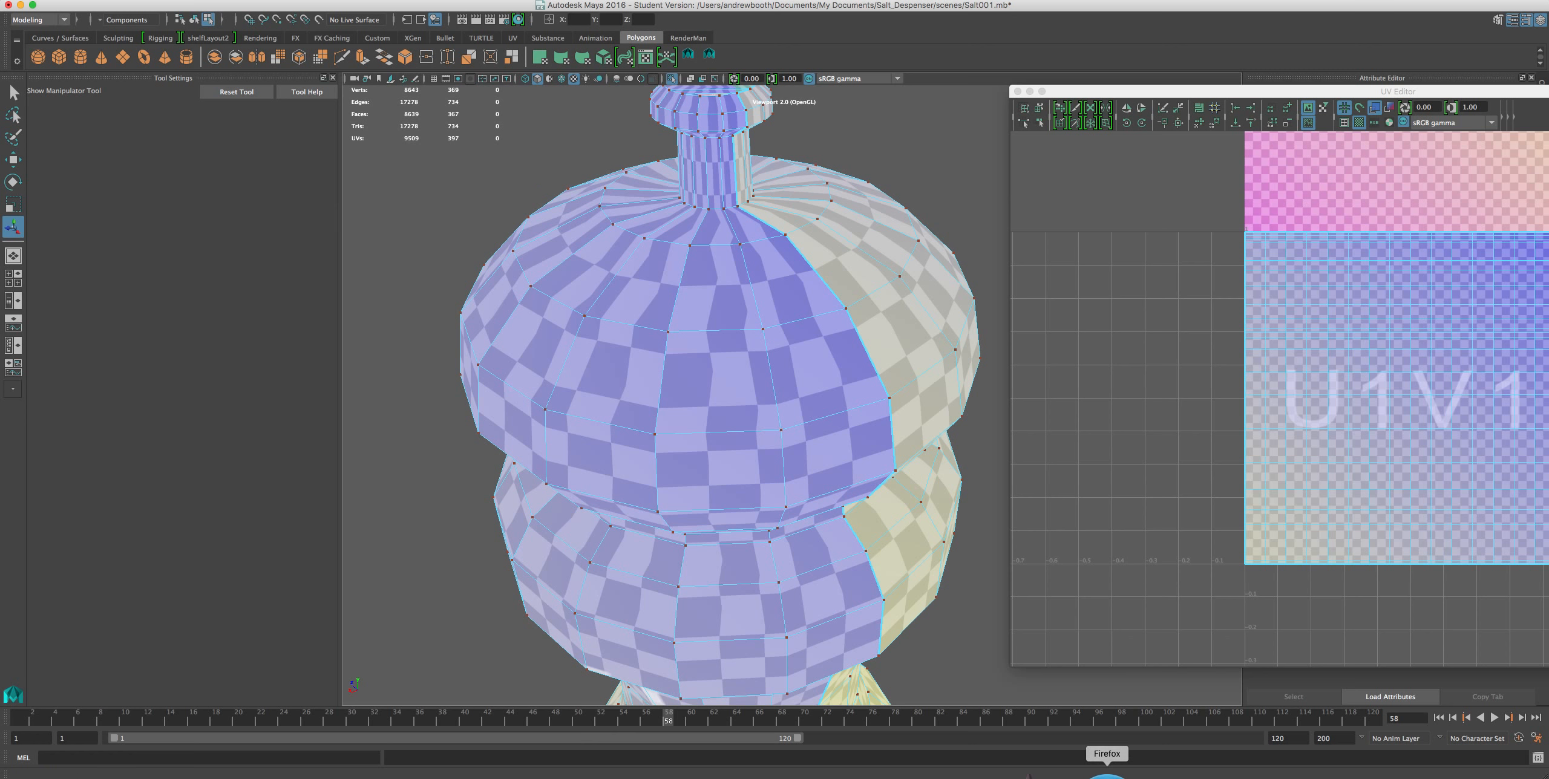
Switch to Photoshop and mark the sketched cube's top with a vertical stroke from above and a slanted line across it.
left_click(416, 774)
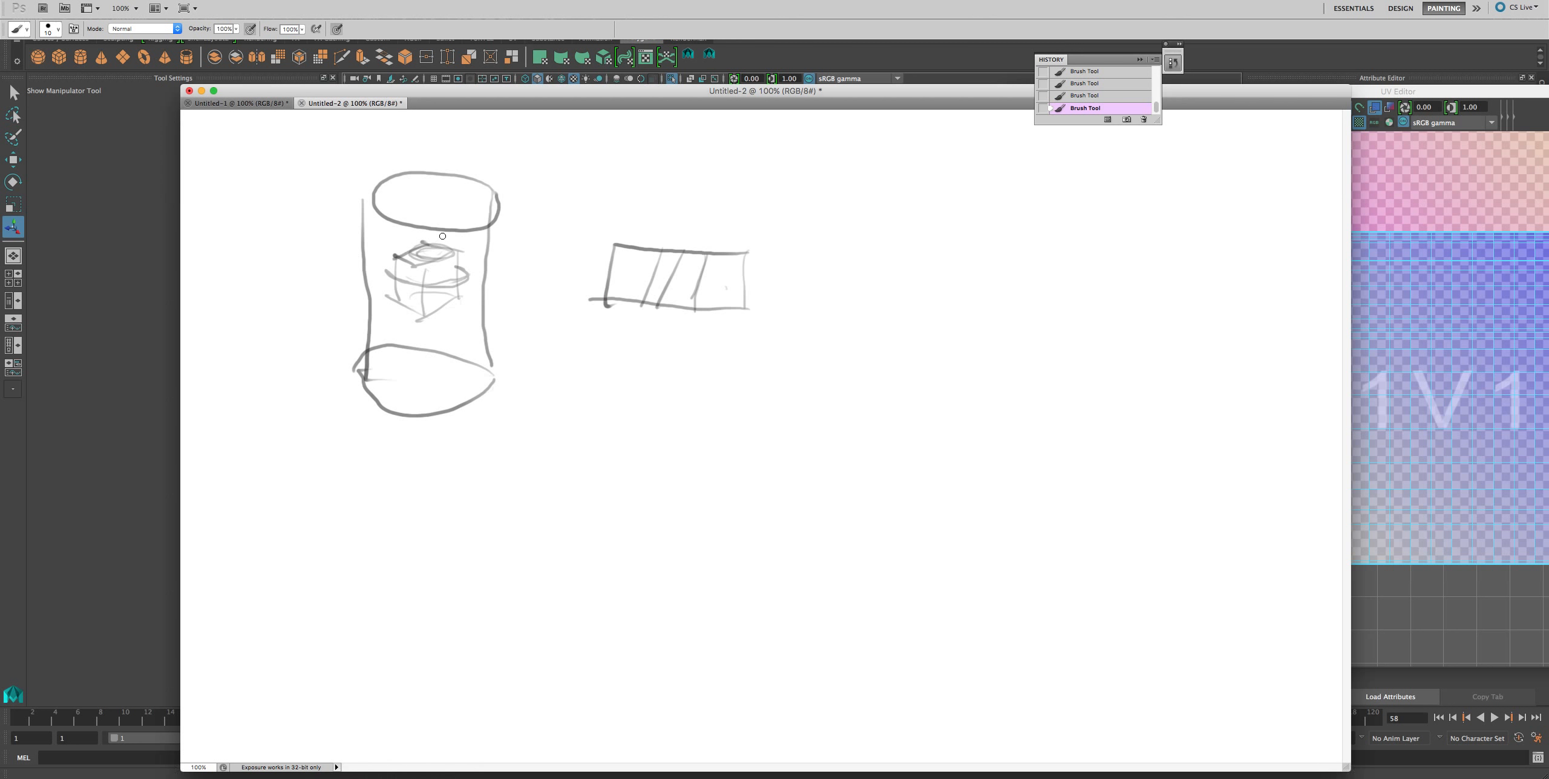
left_click_drag(438, 199, 439, 242)
mouse_move(364, 234)
left_mouse_down()
mouse_move(417, 252)
mouse_move(396, 256)
left_mouse_up()
Return to Maya and examine the whole dispenser and the checker distortion on the underside of its base.
left_click(810, 49)
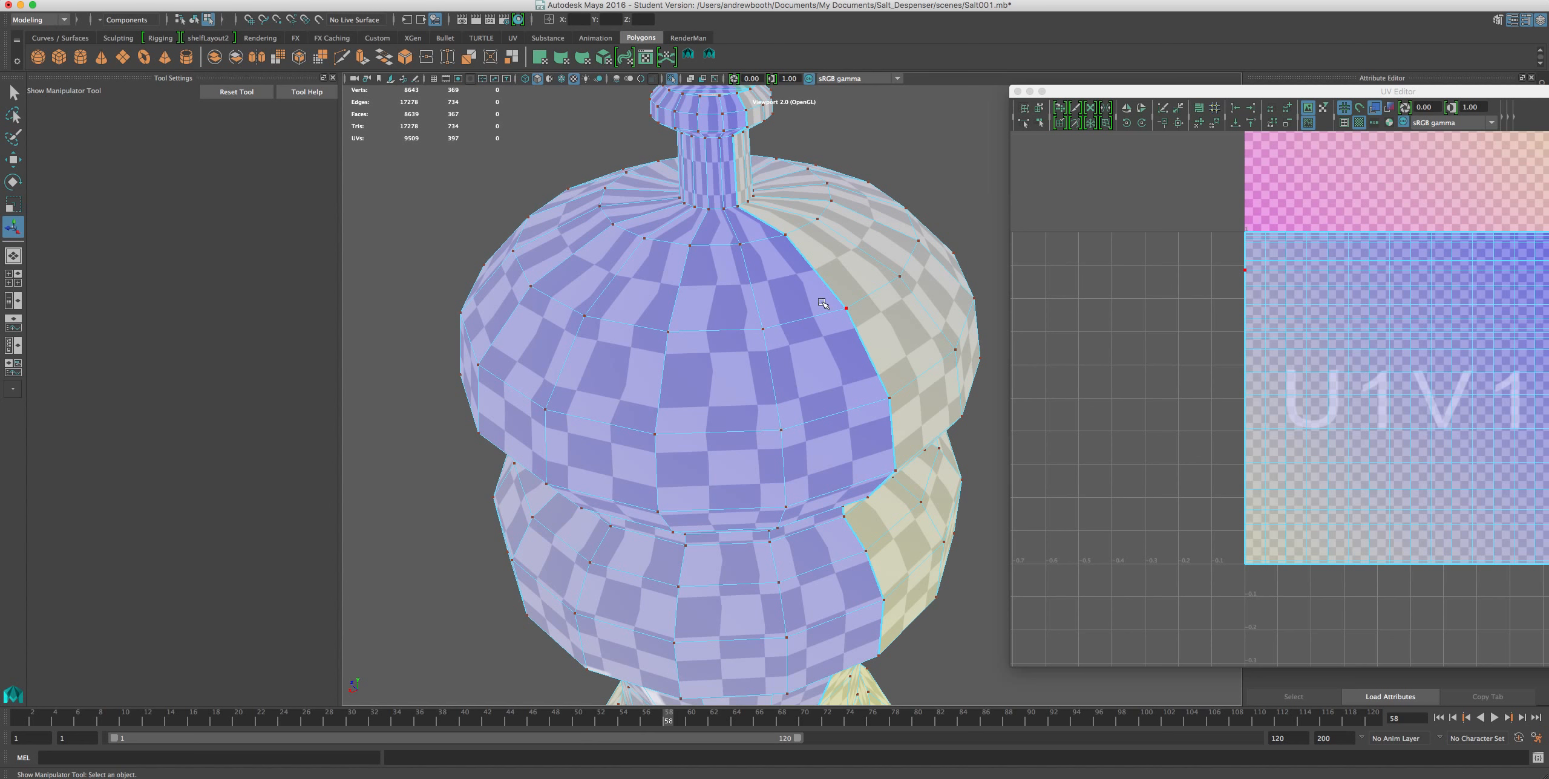
scroll(823, 303, "down", 10)
left_click_drag(805, 423, 871, 296, "alt")
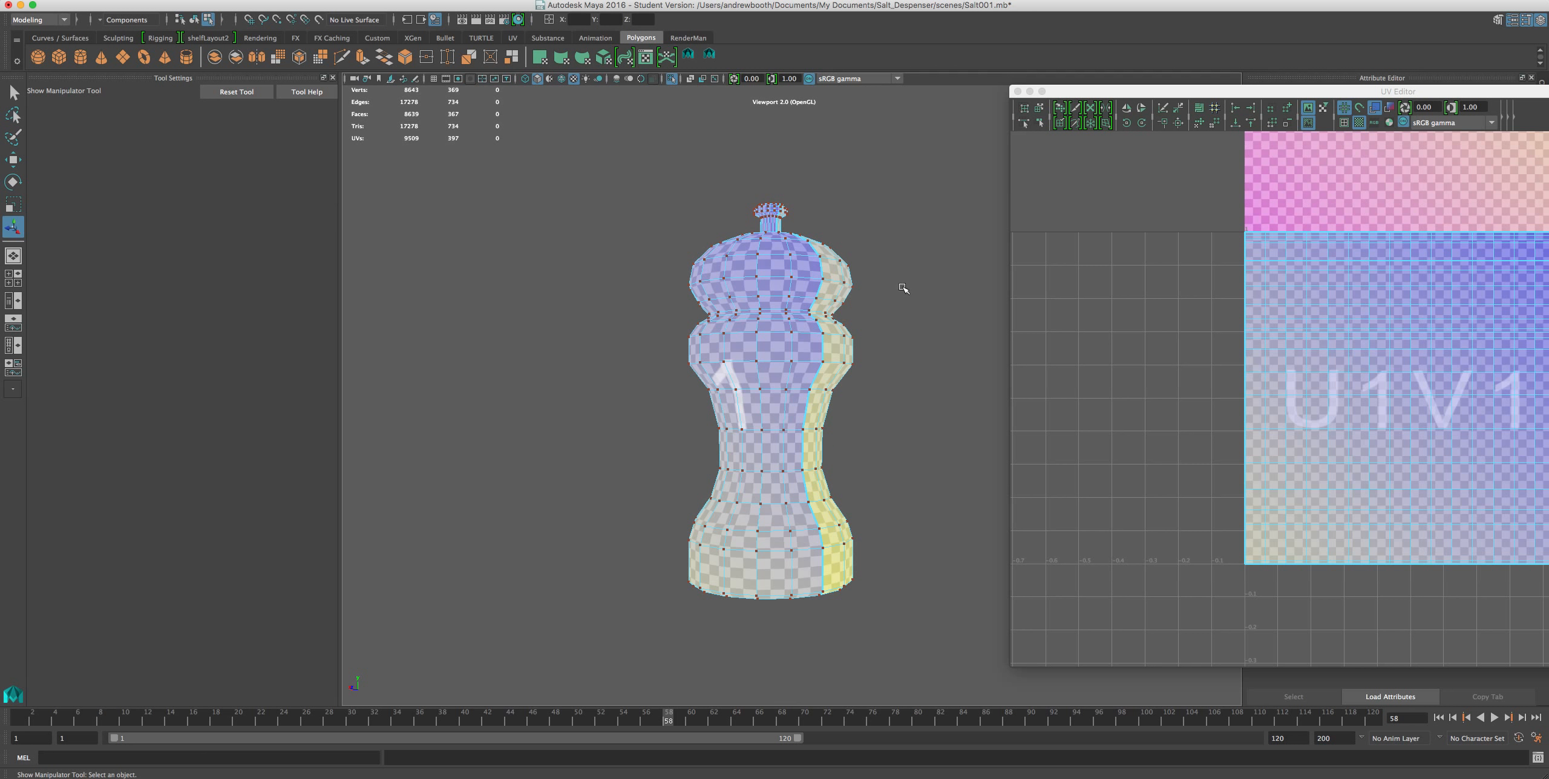
left_click_drag(860, 487, 857, 395, "alt")
scroll(837, 363, "up", 5)
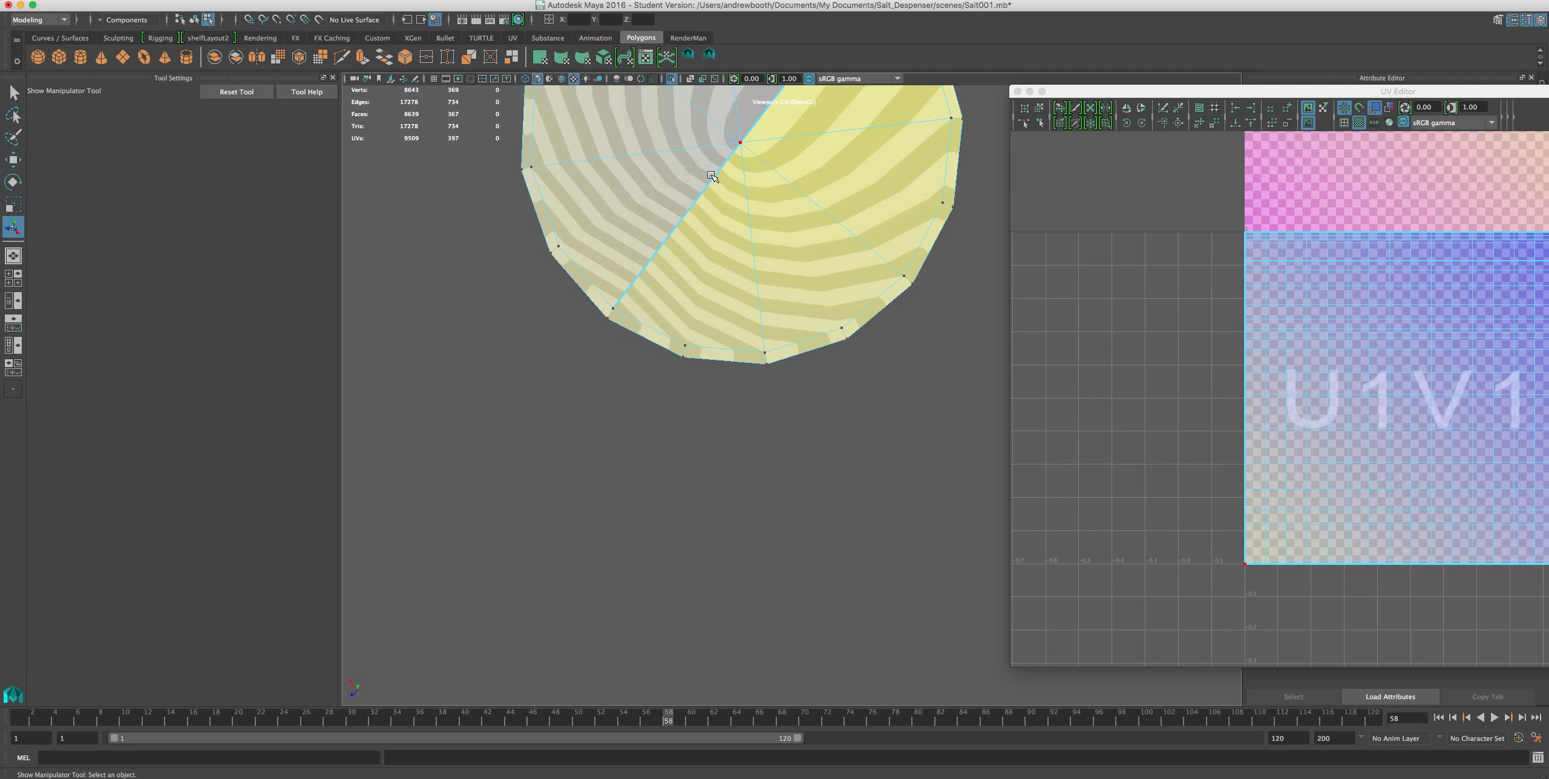
middle_click_drag(714, 176, 706, 307, "alt")
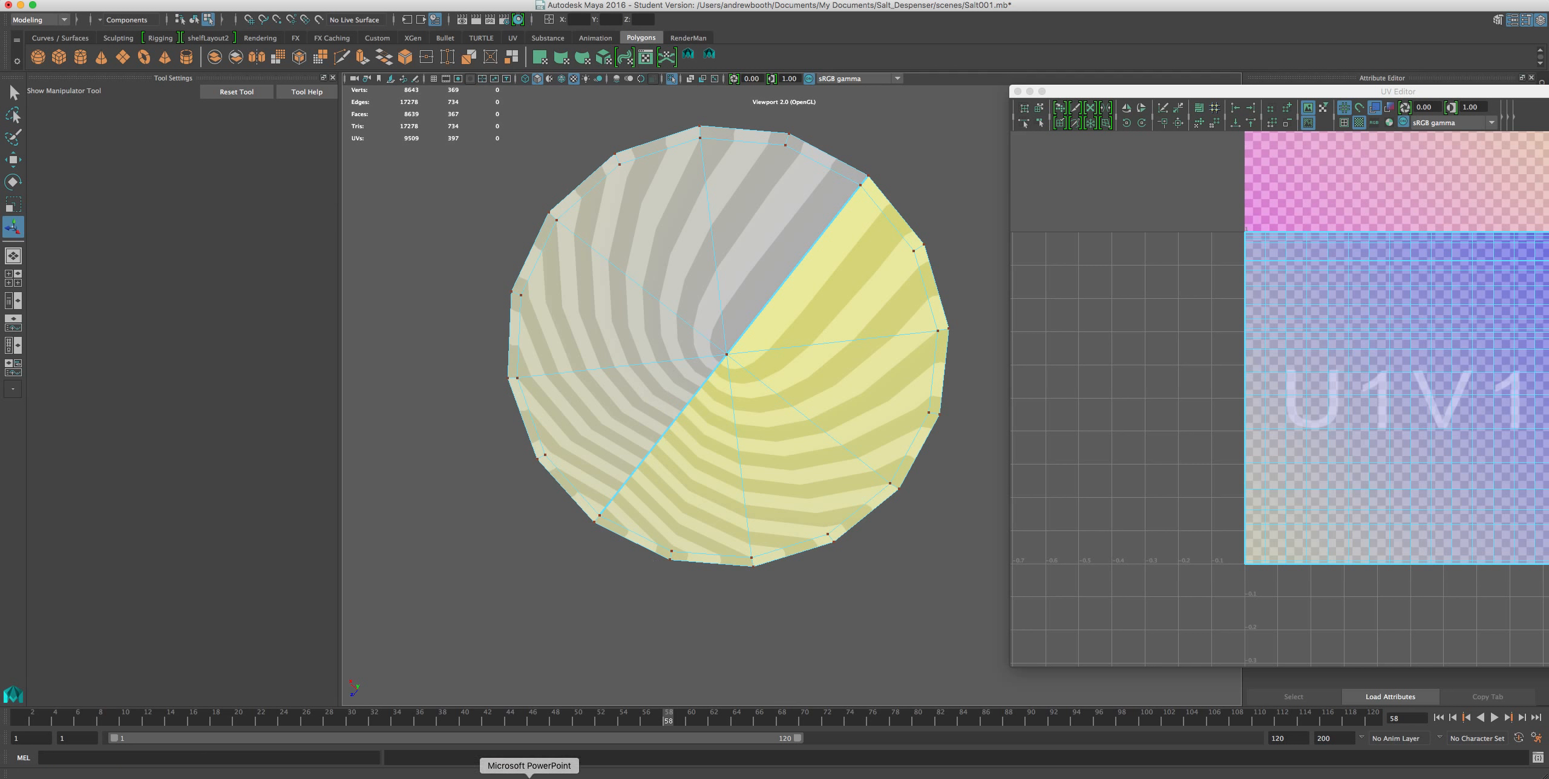
Switch to Photoshop and sketch circles below and above the cylinder, each with an arrow pointing at the nearest end.
left_click(408, 775)
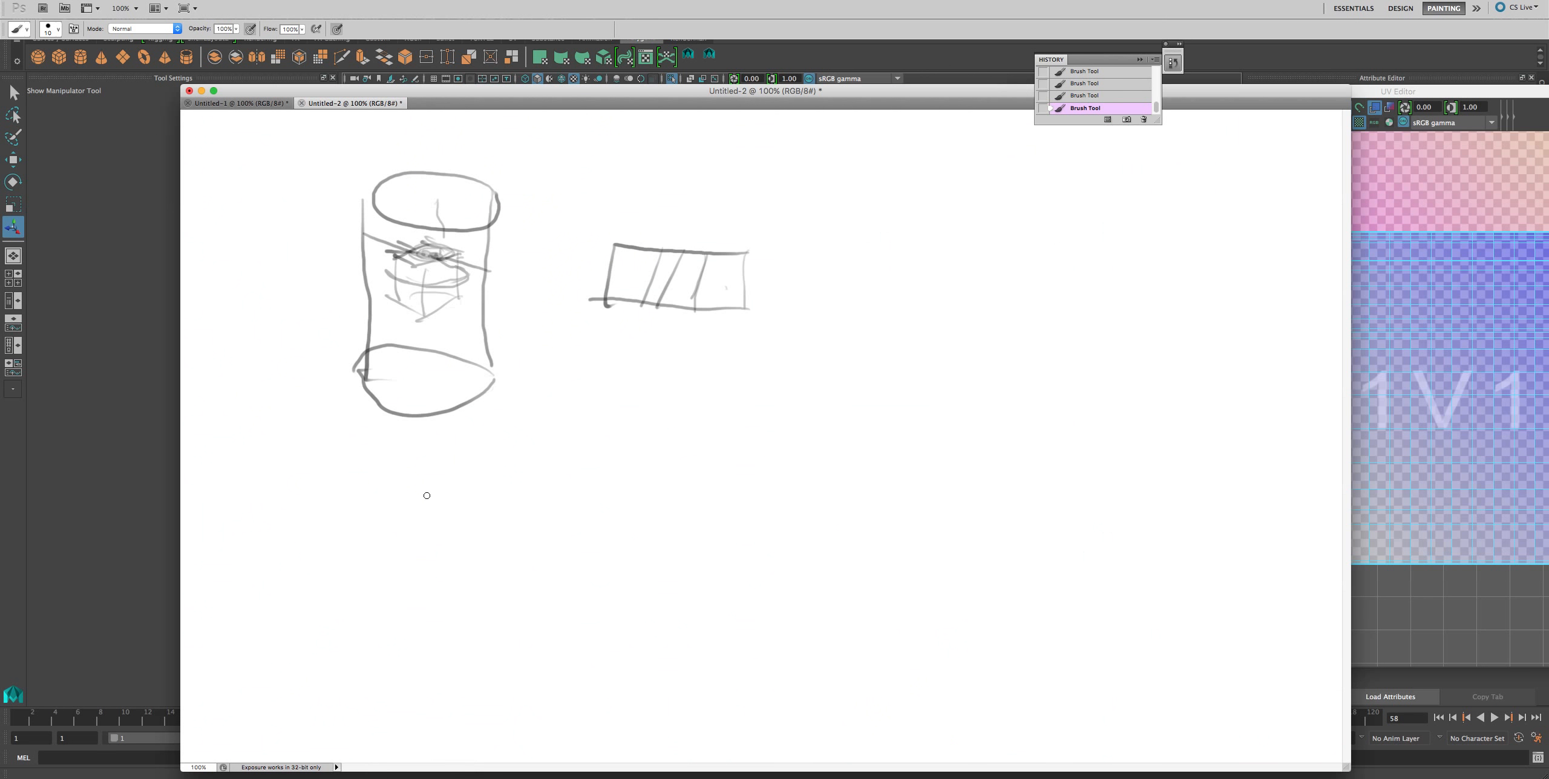
mouse_move(403, 425)
left_mouse_down()
mouse_move(404, 466)
mouse_move(372, 451)
mouse_move(373, 464)
mouse_move(363, 406)
left_mouse_up()
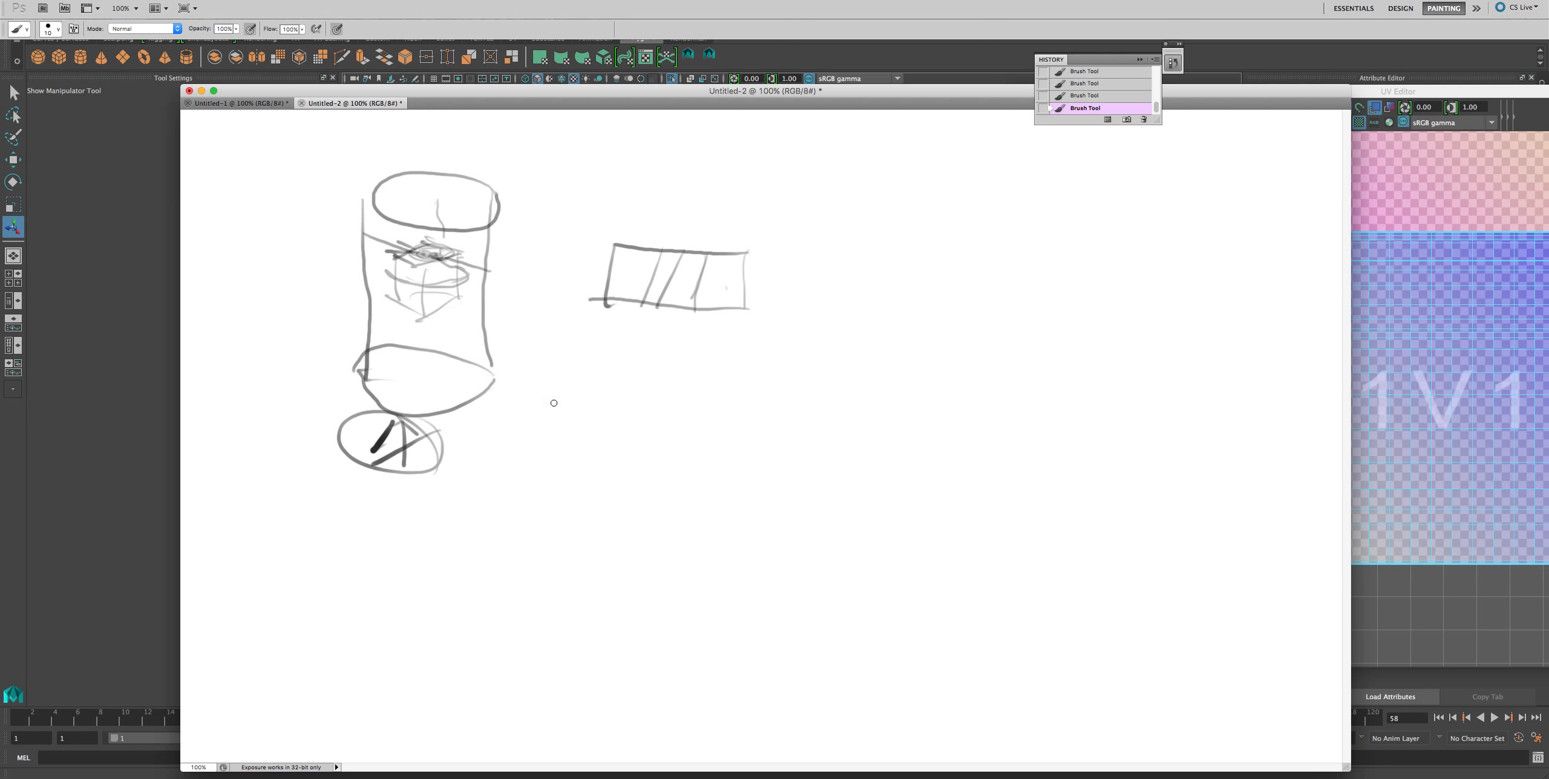
mouse_move(434, 129)
left_mouse_down()
mouse_move(434, 186)
mouse_move(460, 168)
left_mouse_up()
mouse_move(461, 142)
left_mouse_down()
mouse_move(483, 182)
mouse_move(405, 190)
left_mouse_up()
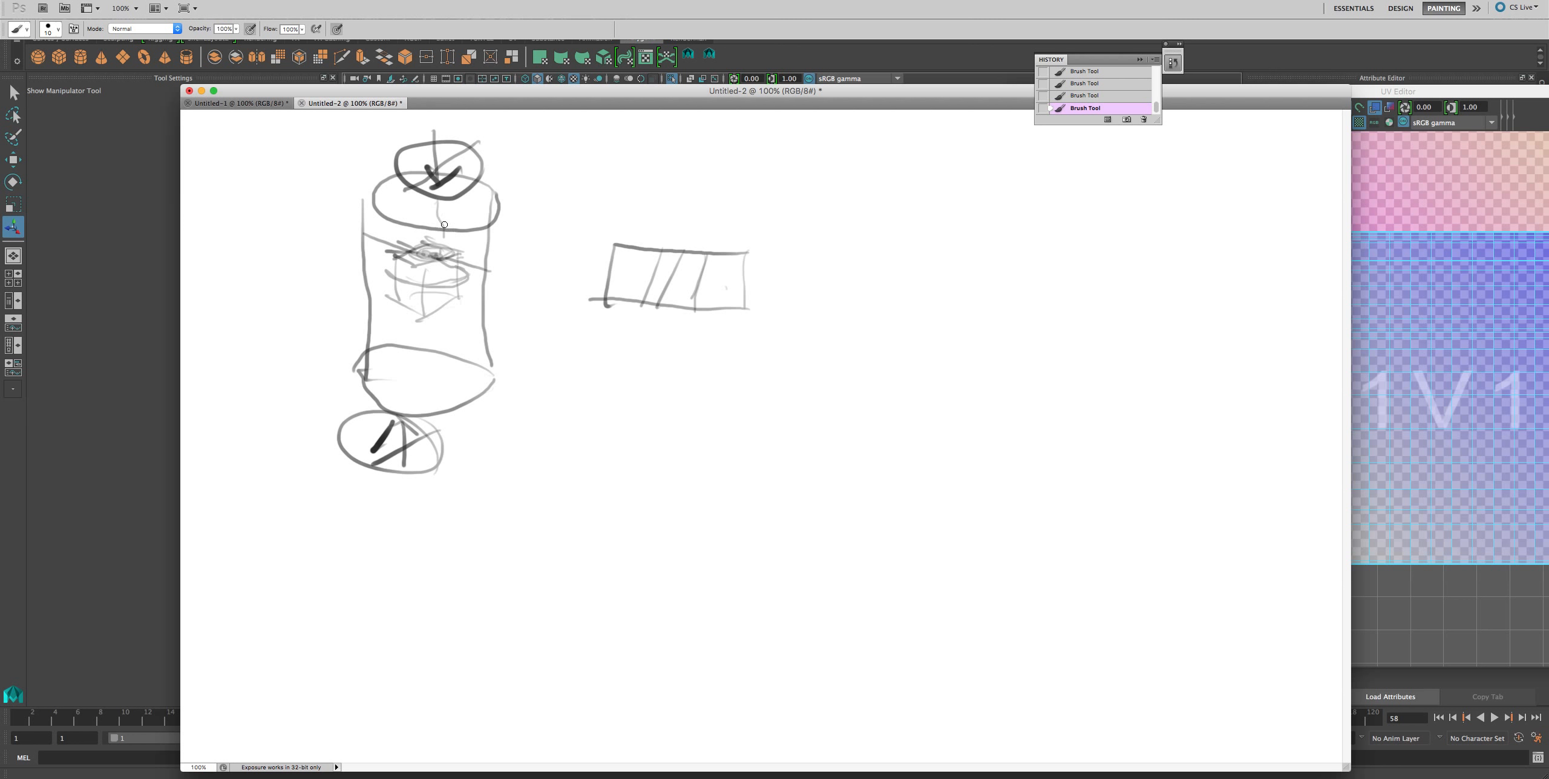
Return to Maya, select the whole dispenser in object mode, and undo the cylindrical mapping back to the three-shell UV layout.
left_click(119, 445)
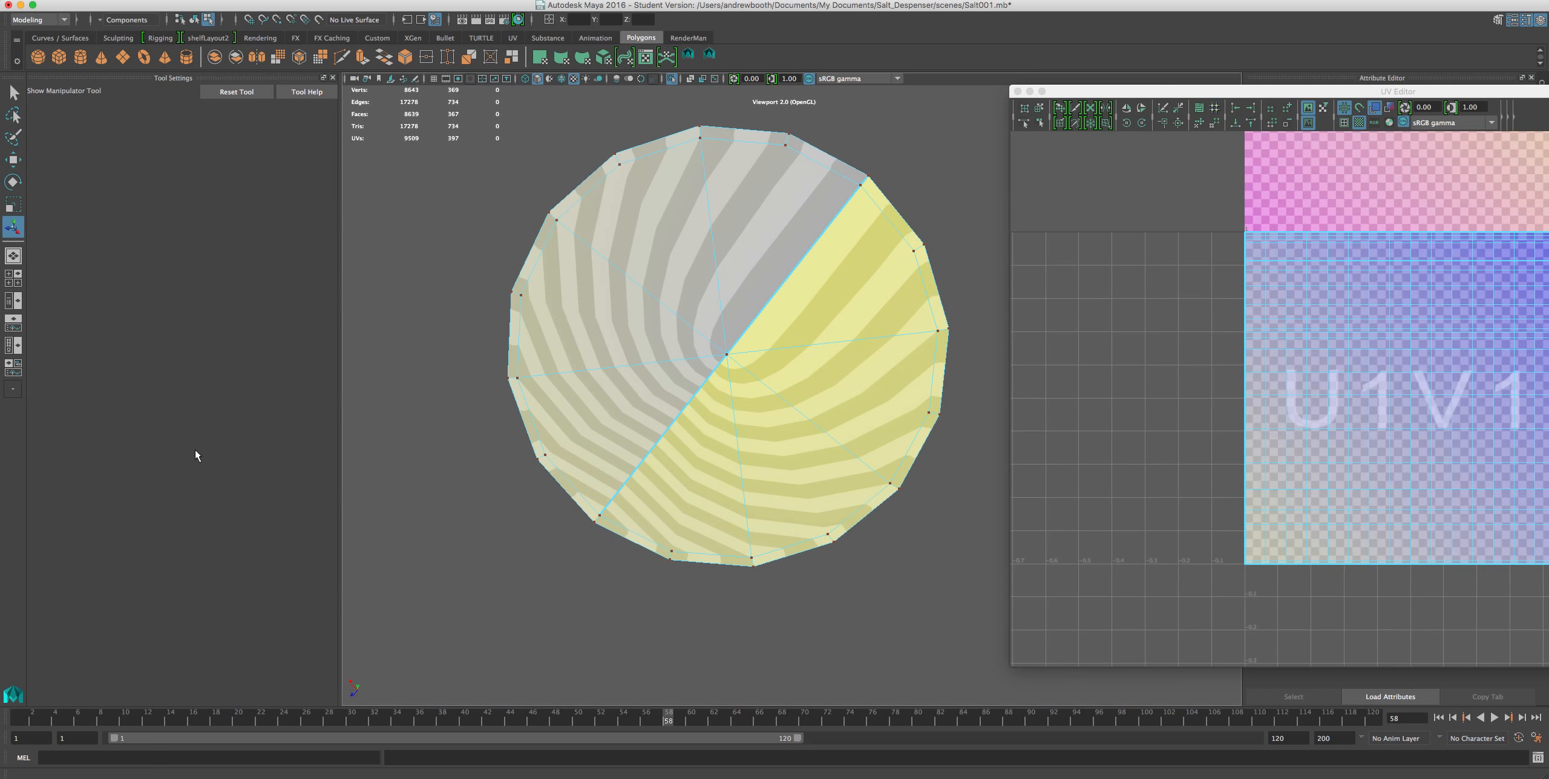
left_click_drag(569, 423, 611, 476, "alt")
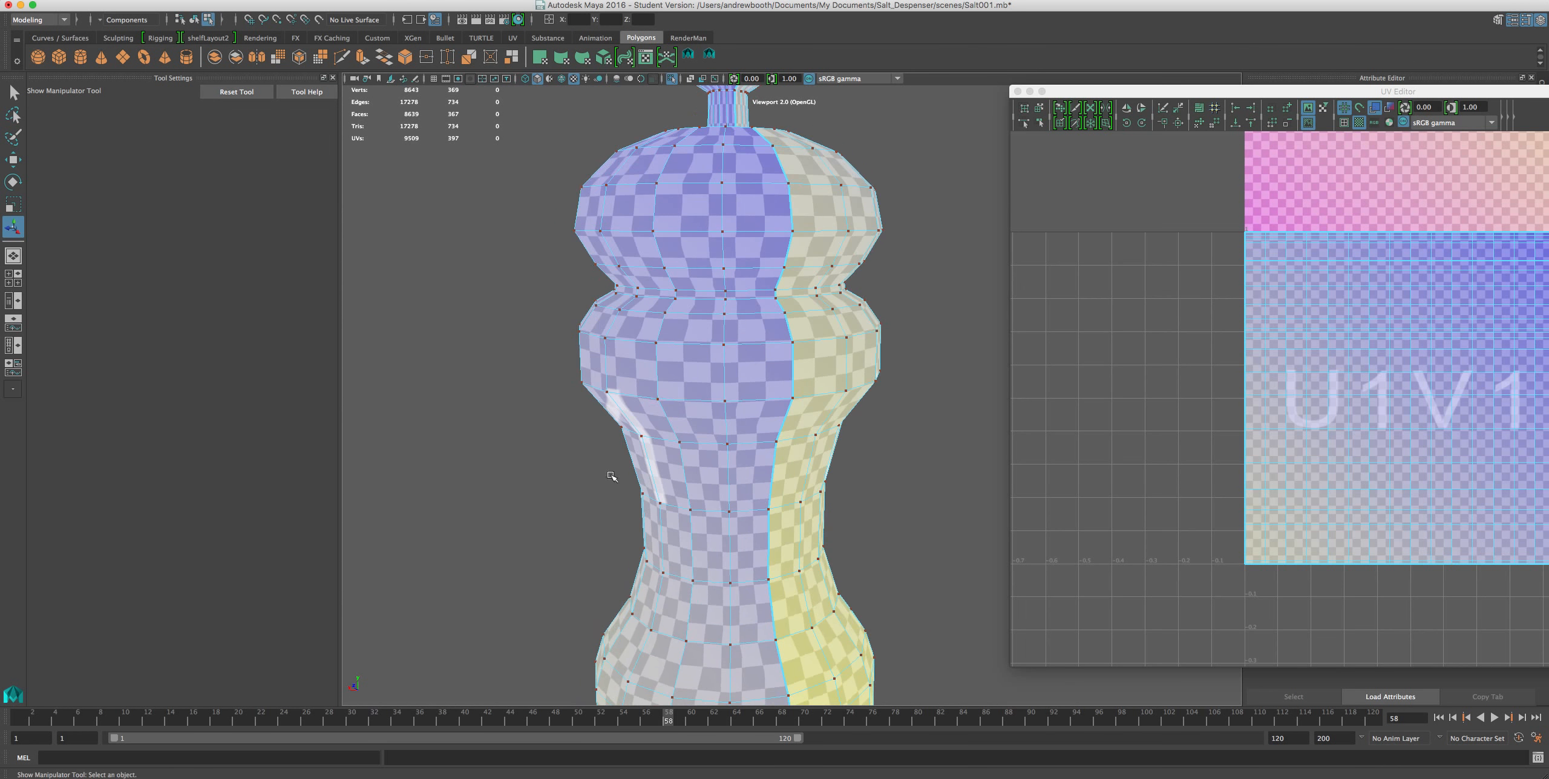
scroll(678, 391, "down", 5)
right_click_drag(745, 349, 805, 332)
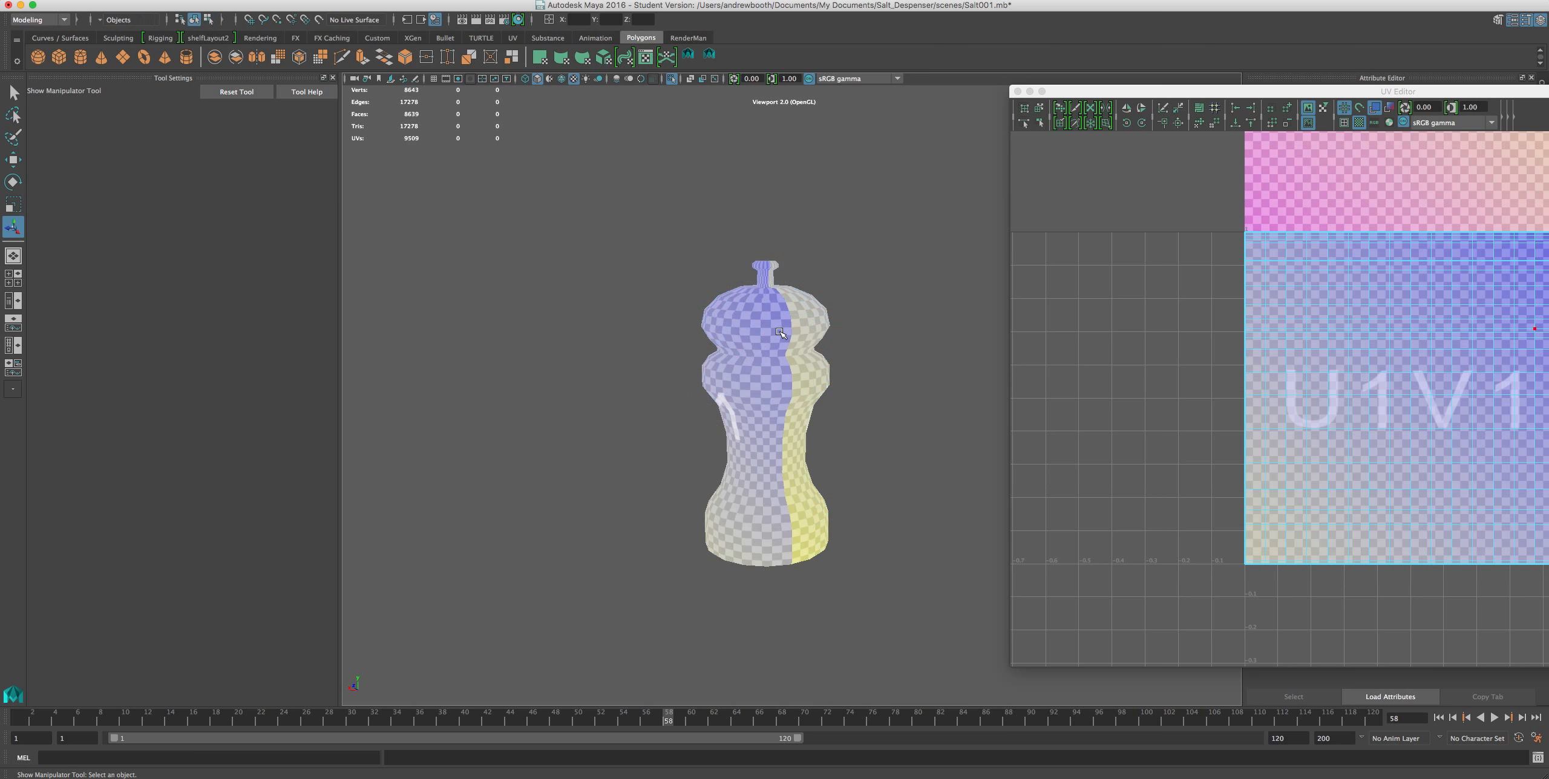
left_click_drag(673, 210, 882, 586)
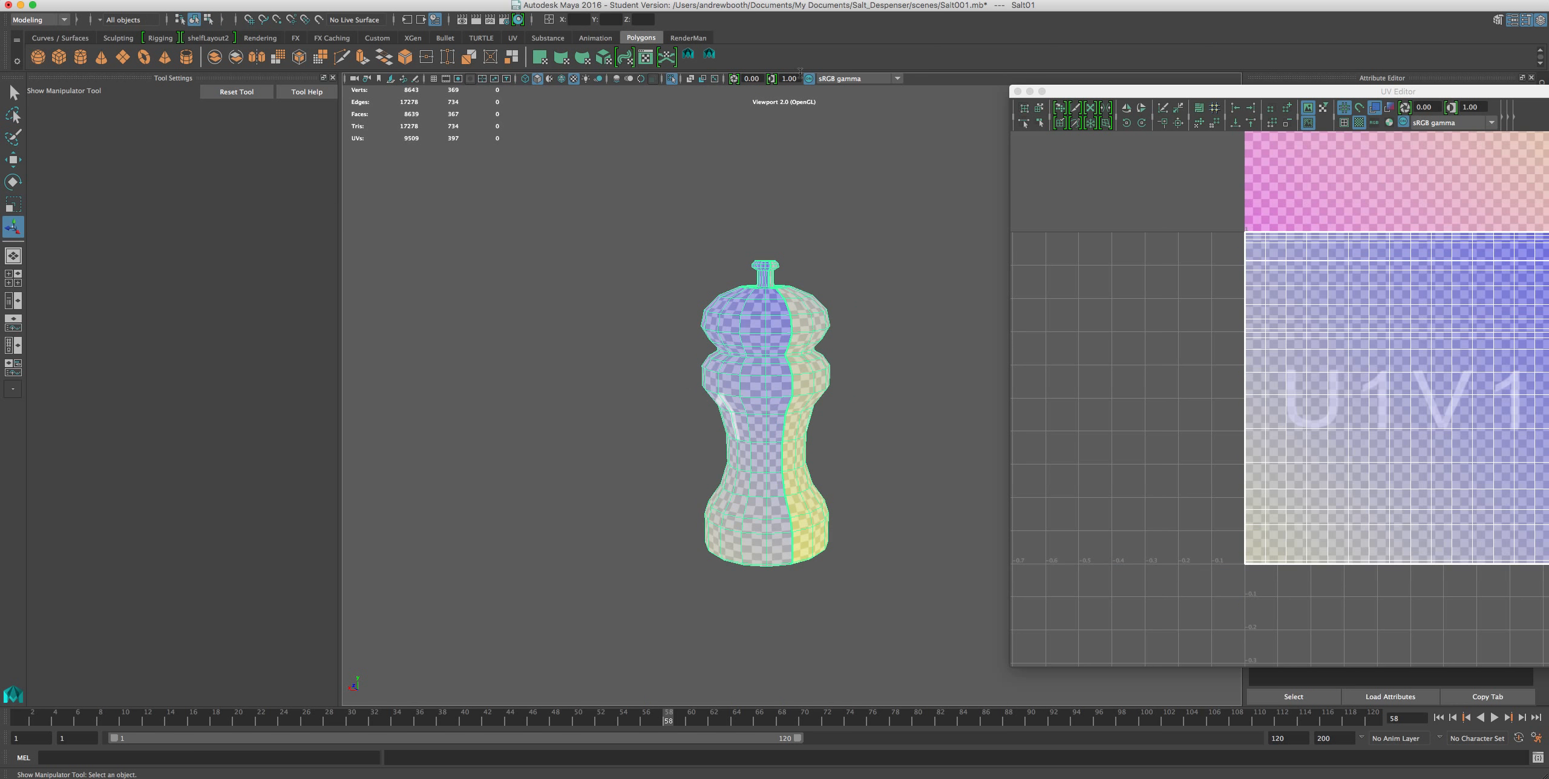
key("z")
key("z")
key("z")
key("z")
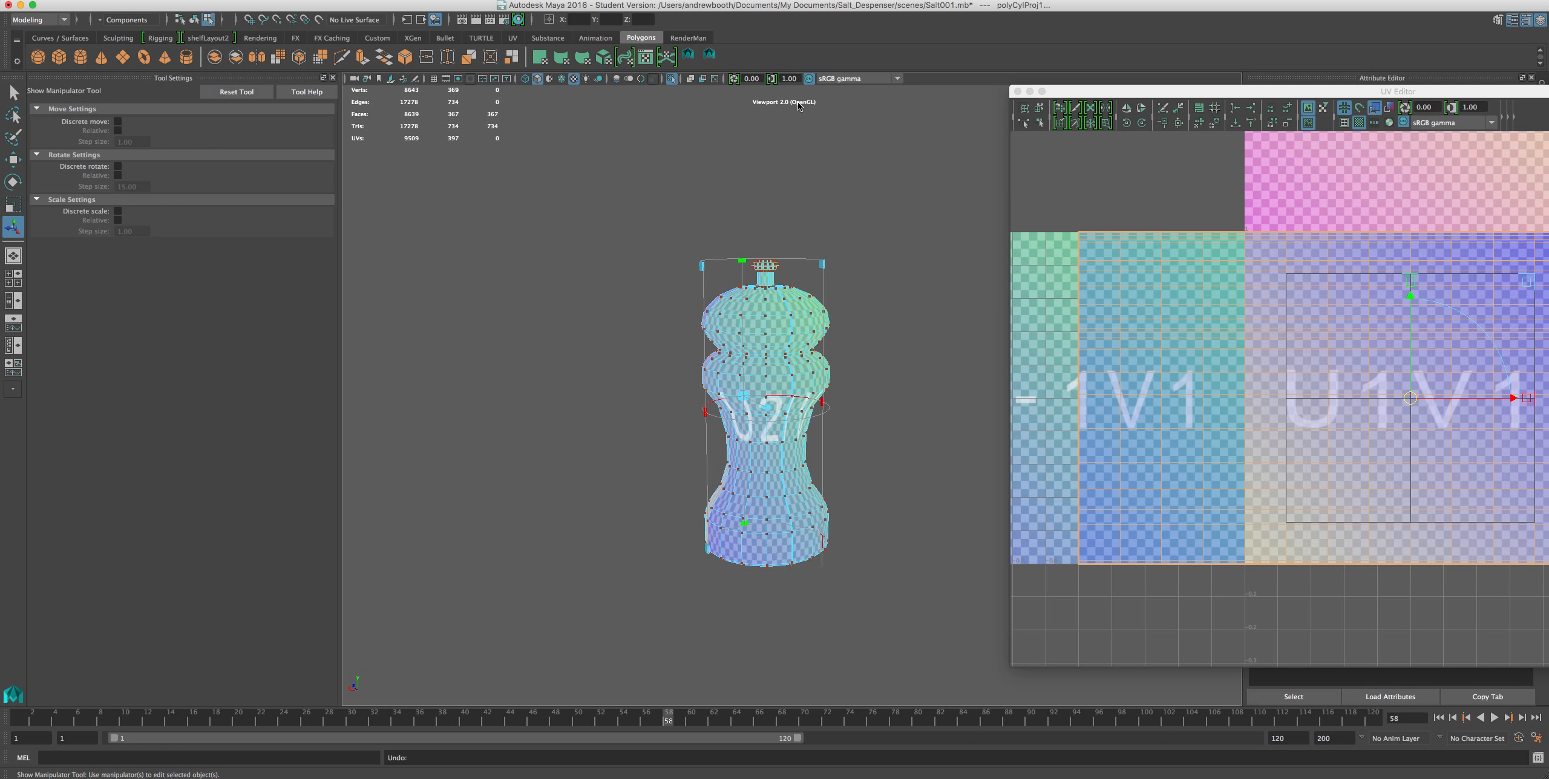
key("F8")
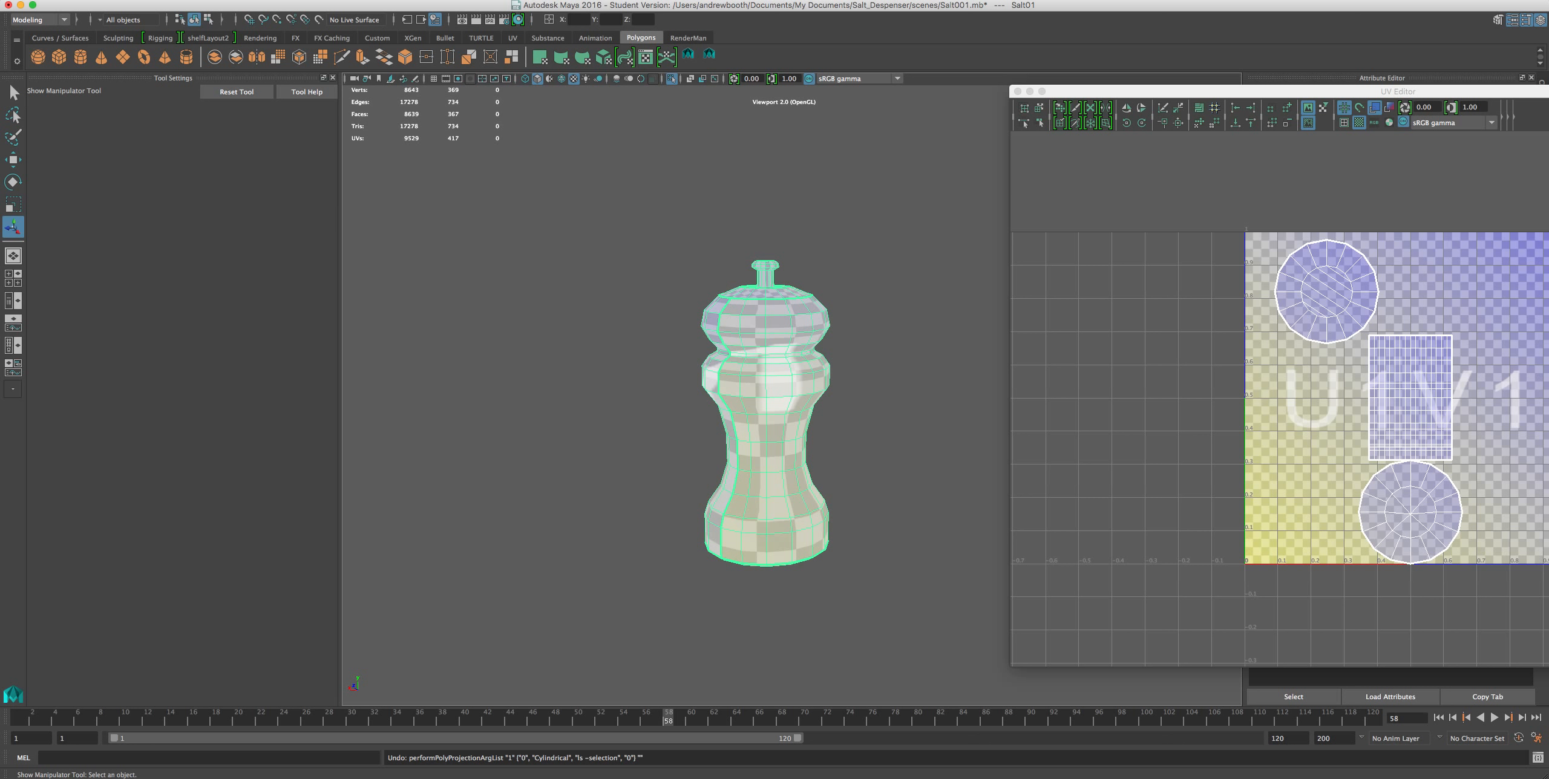
Apply a planar UV projection to the whole salt dispenser.
left_click(643, 0)
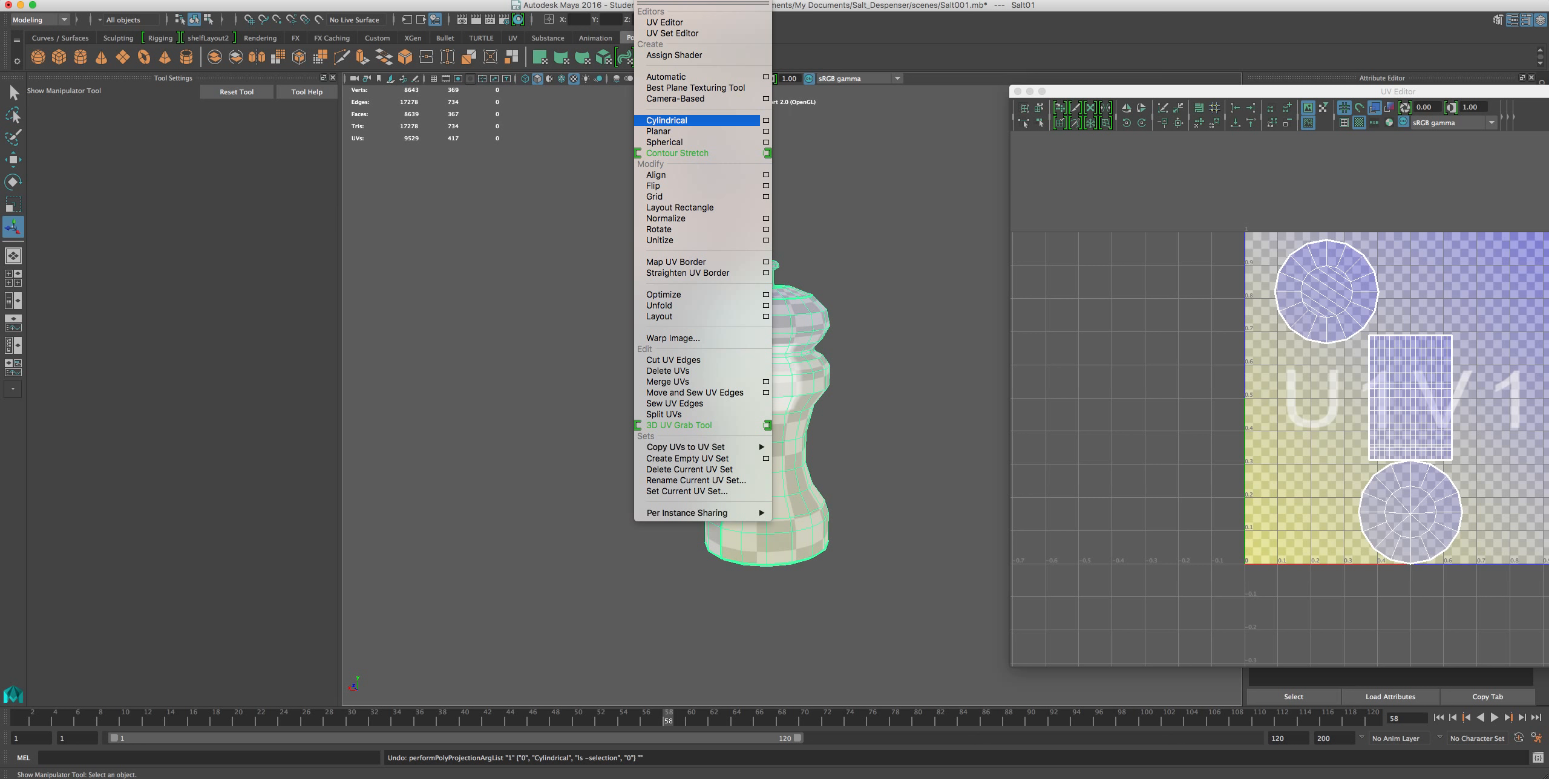
left_click(660, 133)
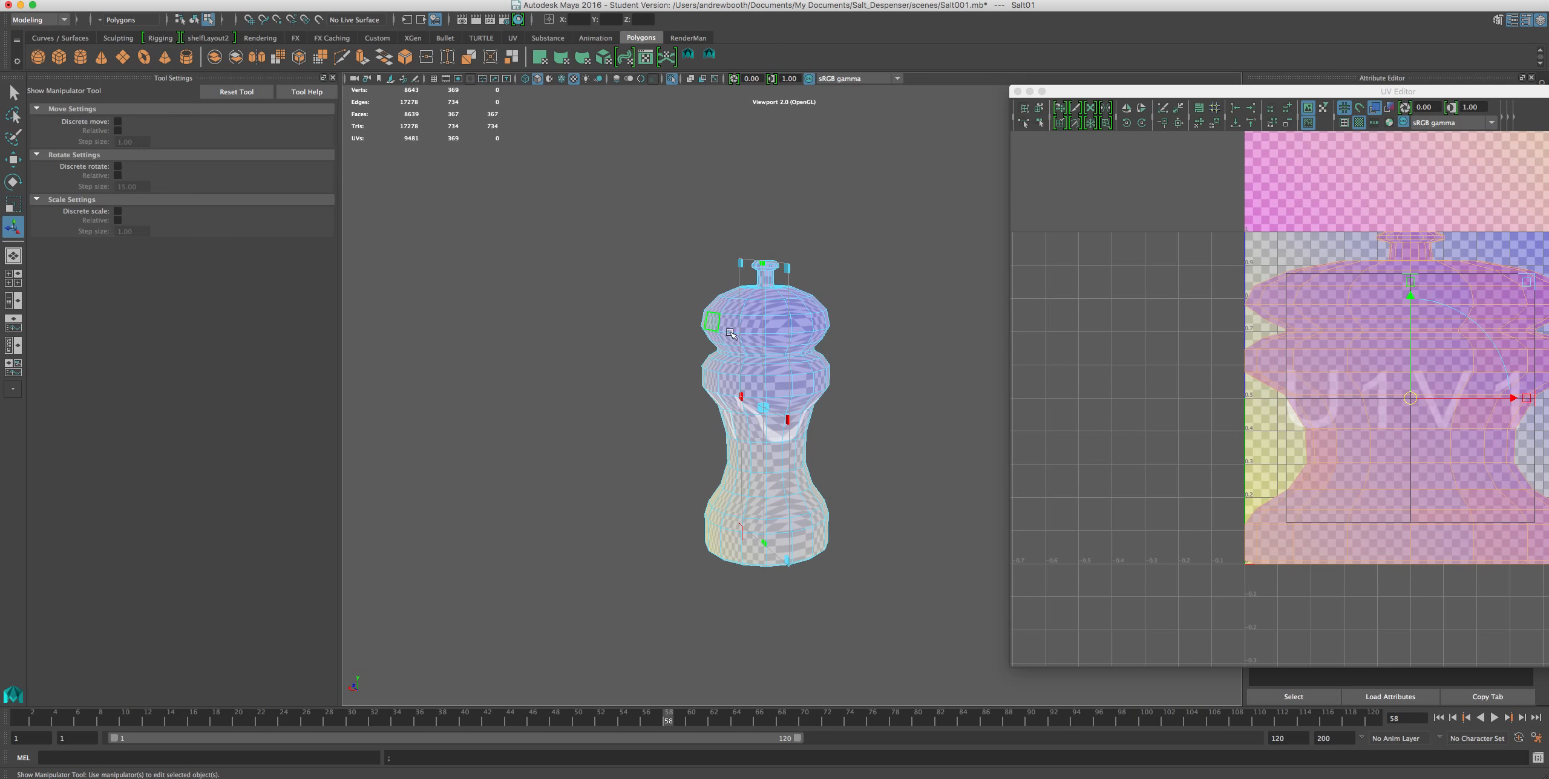
scroll(770, 347, "up", 5)
Examine the planar projection's checker stretching around the dispenser's front, side, back and cap.
left_click(771, 348)
mouse_move(771, 348)
left_mouse_down("alt")
mouse_move(805, 361)
mouse_move(816, 344)
mouse_move(783, 354)
mouse_move(786, 424)
mouse_move(771, 366)
left_mouse_up("alt")
left_click(810, 248)
left_click(786, 568)
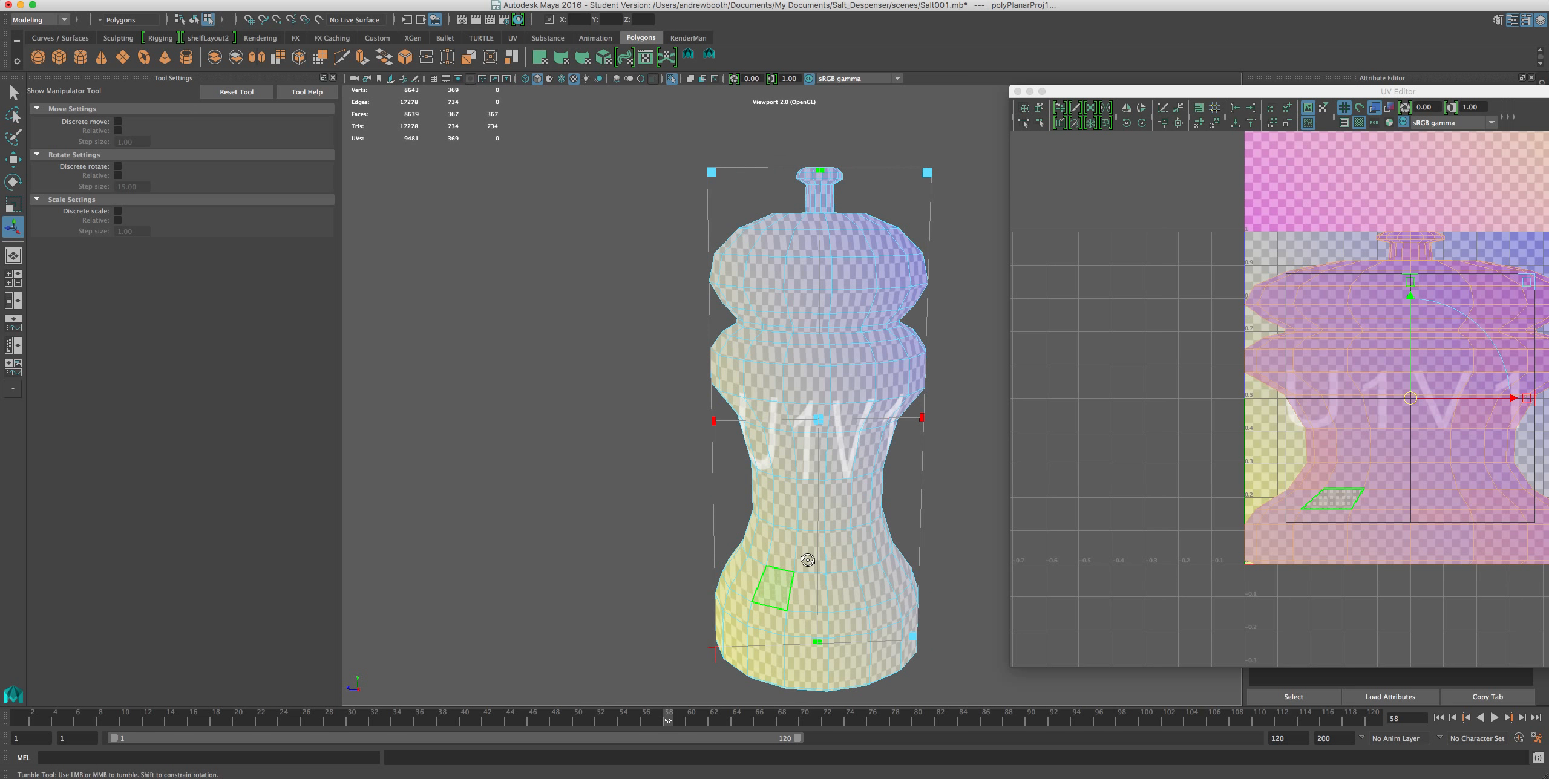
left_click_drag(804, 563, 710, 323, "alt")
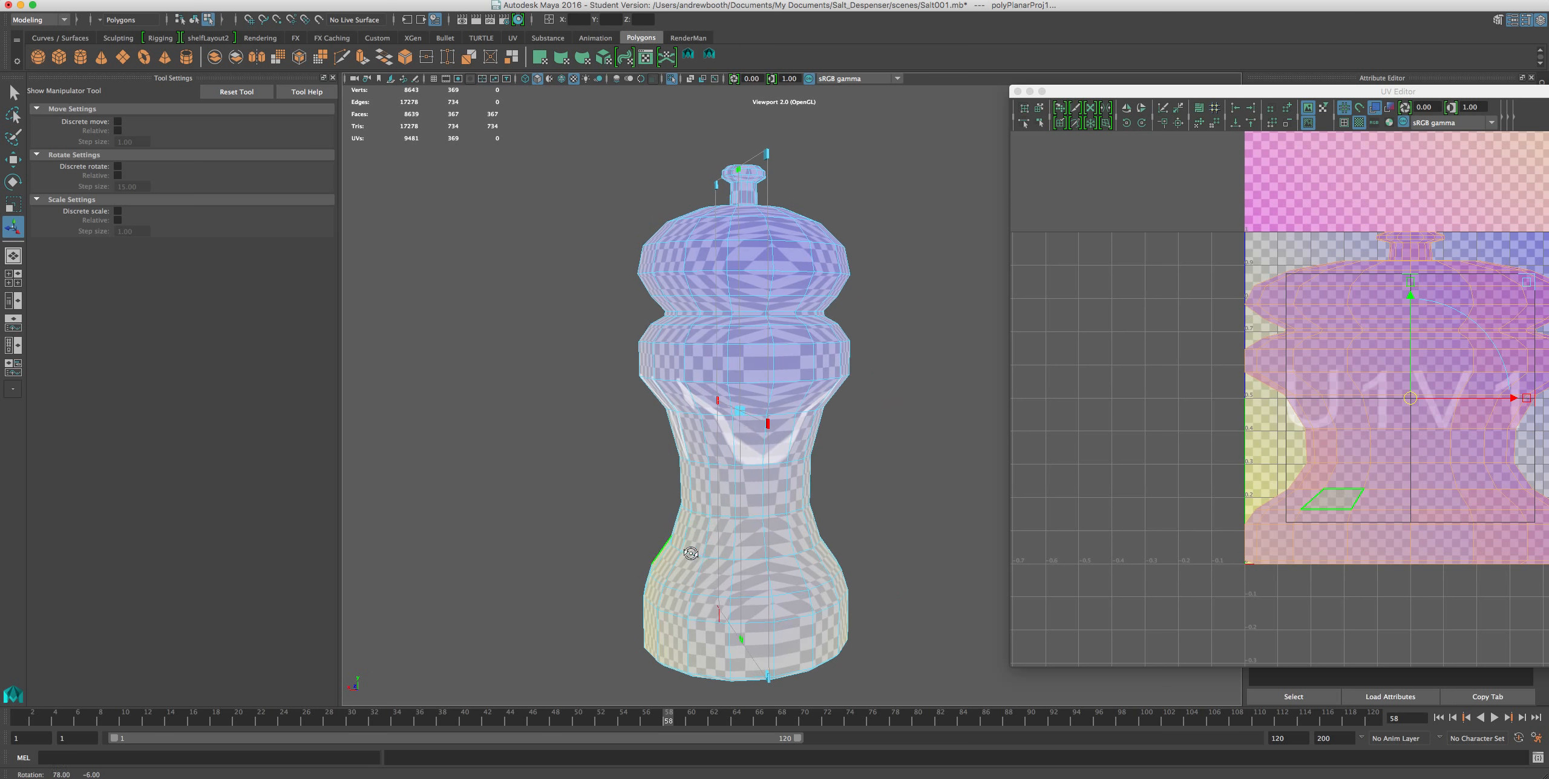
left_click(762, 253)
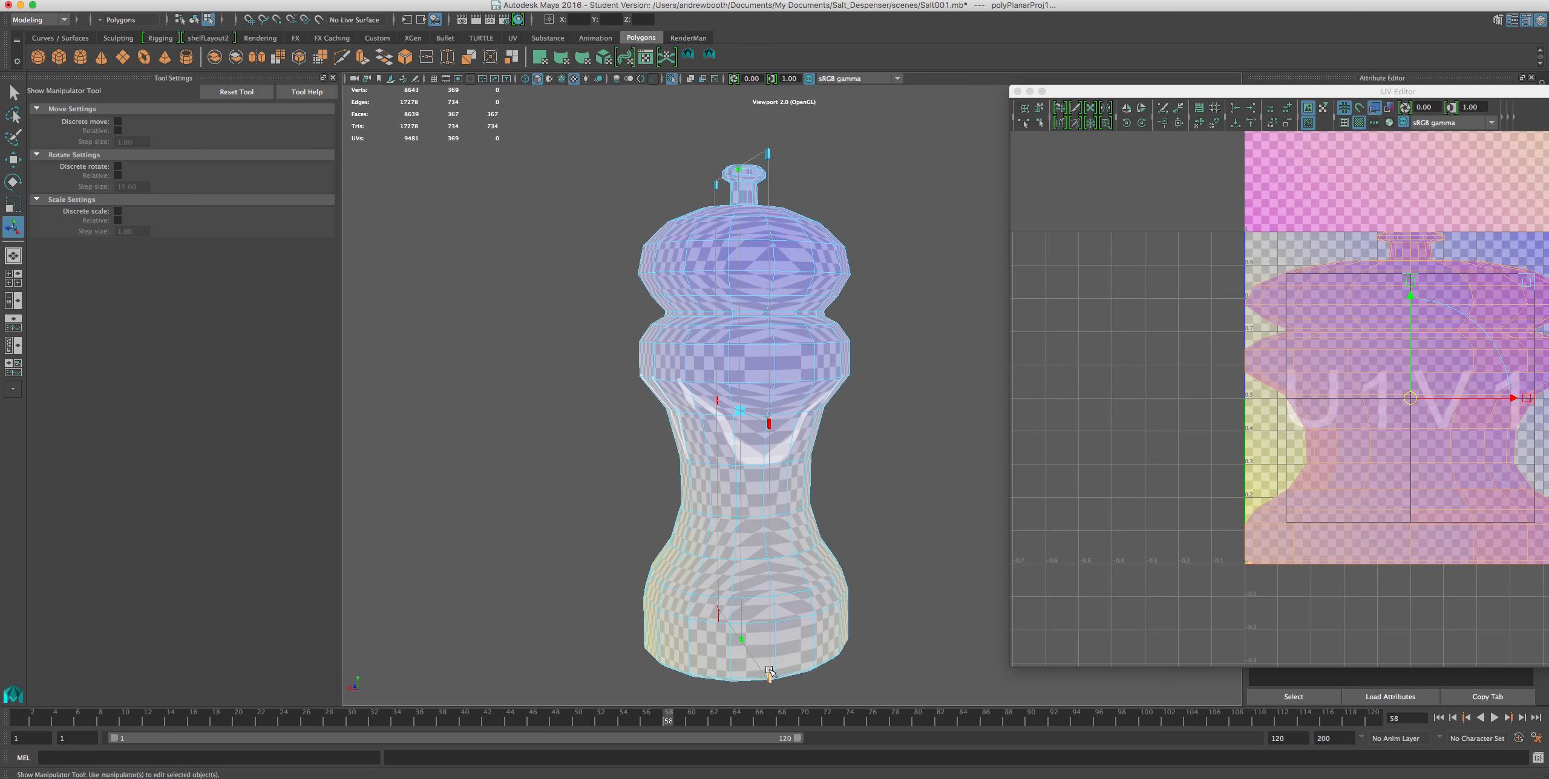
left_click(763, 216)
left_click_drag(813, 285, 660, 316, "alt")
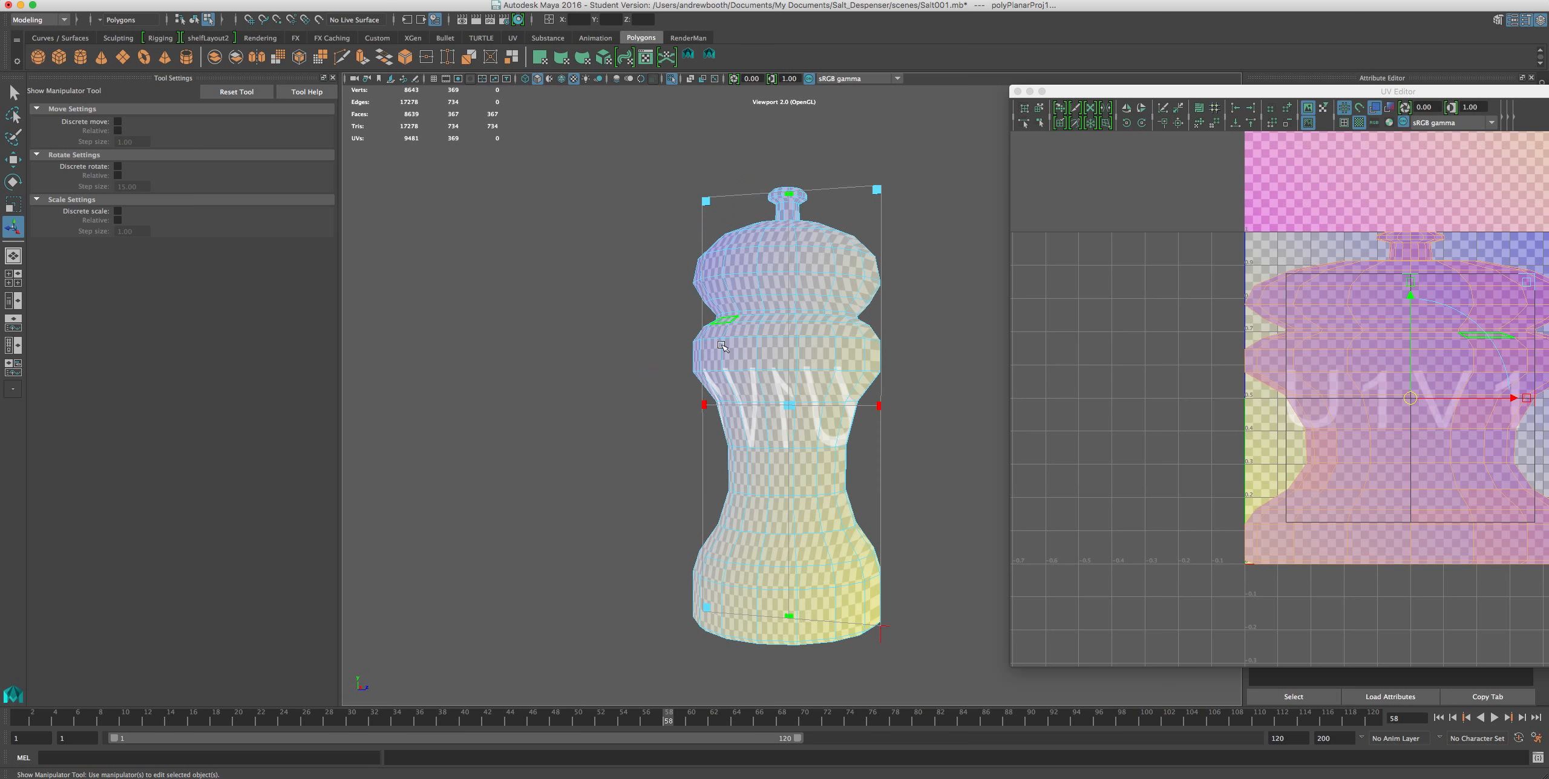
left_click_drag(647, 470, 879, 343, "alt")
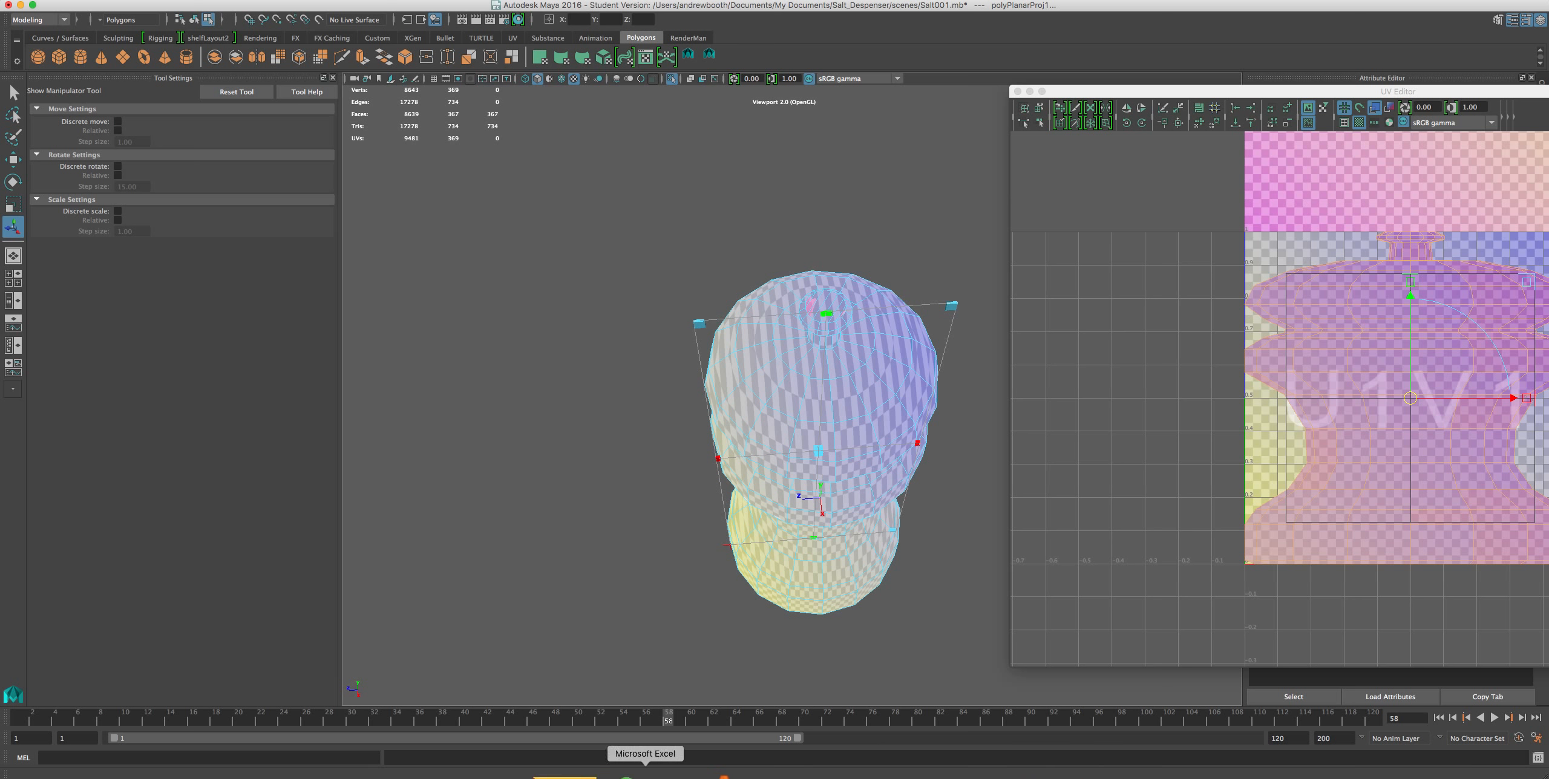
Switch to Photoshop and sketch a perspective cube in the empty area to the right of the striped rectangle.
left_click(416, 776)
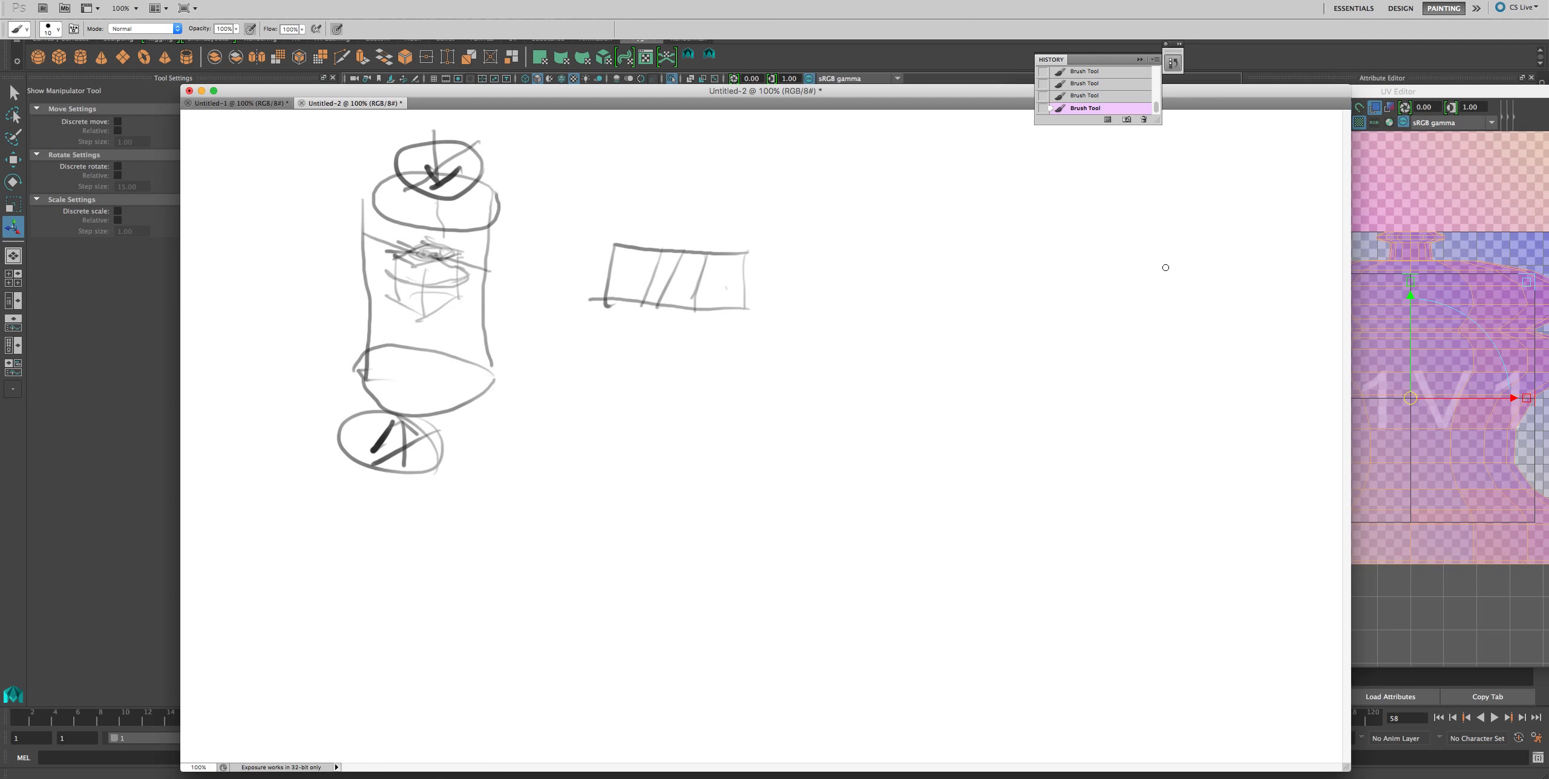
left_click_drag(1161, 236, 1146, 328)
mouse_move(1169, 227)
left_mouse_down()
mouse_move(1077, 210)
mouse_move(1074, 265)
left_mouse_up()
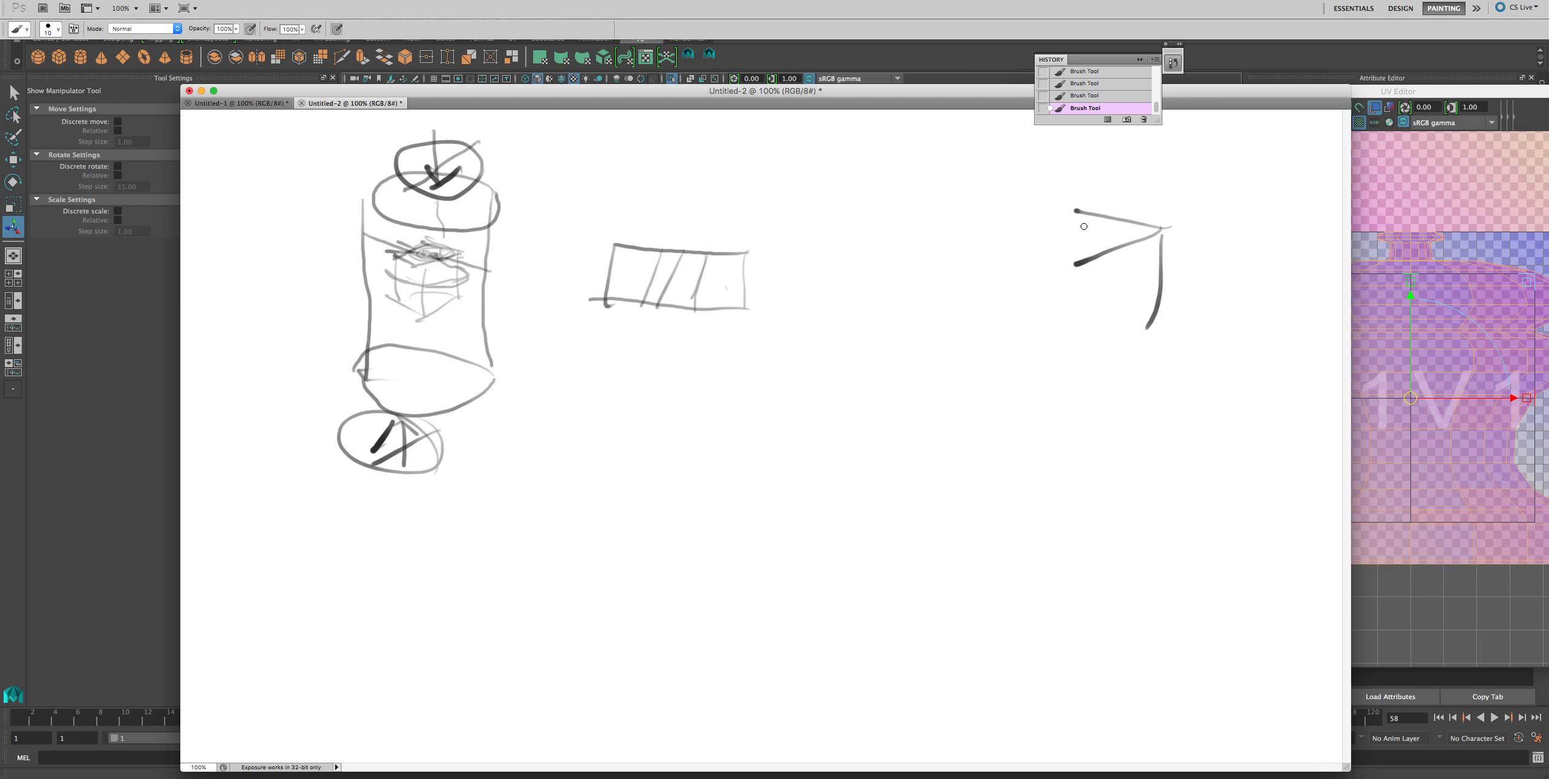
mouse_move(1077, 210)
left_mouse_down()
mouse_move(1007, 241)
mouse_move(1092, 343)
mouse_move(1028, 321)
left_mouse_up()
left_click_drag(1017, 254, 1023, 319)
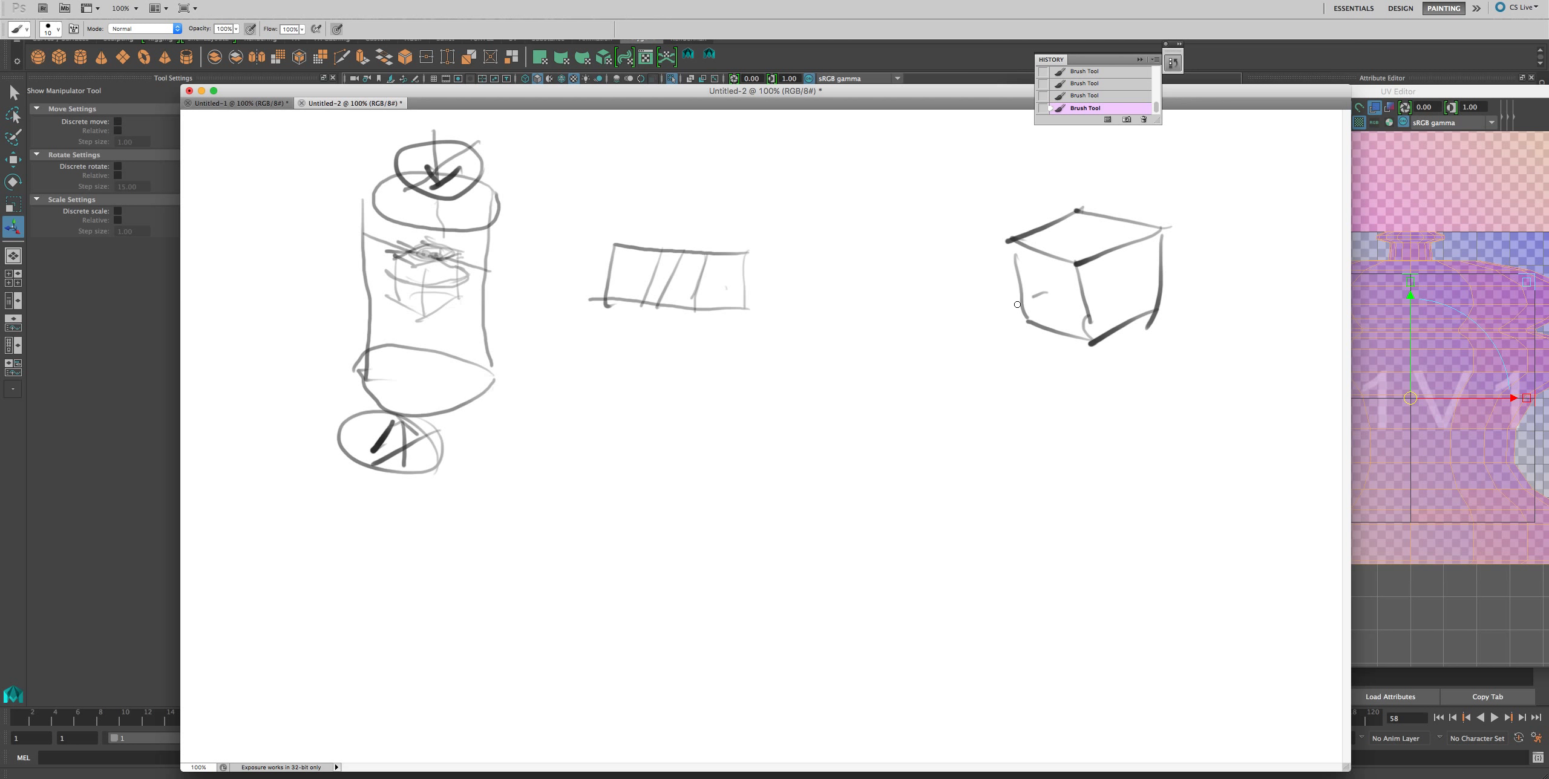
mouse_move(1029, 297)
left_mouse_down()
mouse_move(949, 341)
mouse_move(993, 301)
mouse_move(1030, 319)
left_mouse_up()
Draw a curve wrapping around the new cube, crossed strokes by its lower right corner, and a bold arrow pointing at its left face.
mouse_move(1136, 339)
left_mouse_down()
mouse_move(1039, 210)
mouse_move(990, 251)
mouse_move(1042, 316)
left_mouse_up()
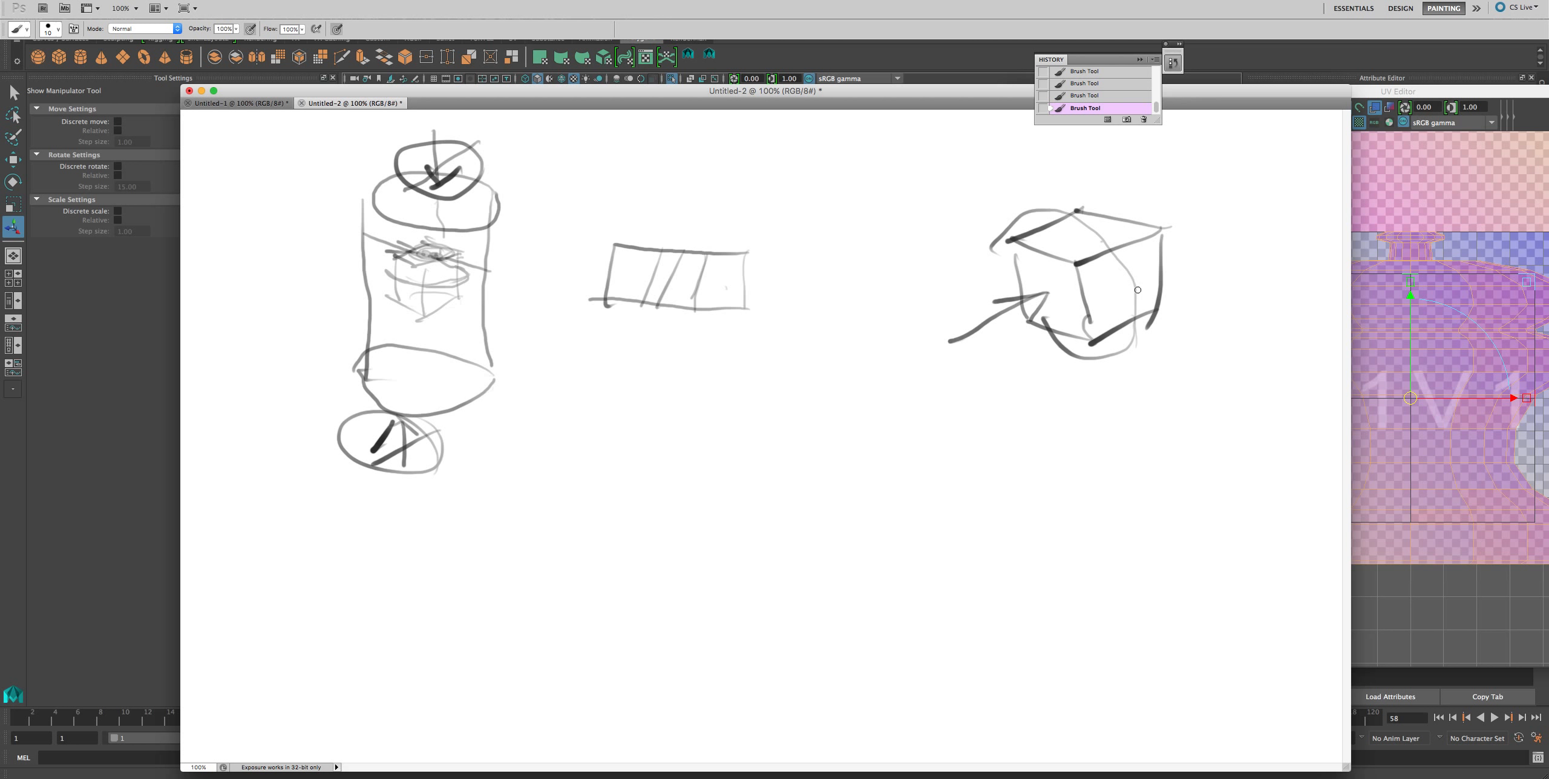
left_click_drag(1190, 339, 1087, 368)
left_click_drag(1135, 322, 1165, 372)
mouse_move(1053, 295)
left_mouse_down()
mouse_move(951, 338)
mouse_move(1038, 293)
mouse_move(980, 296)
left_mouse_up()
mouse_move(980, 295)
left_mouse_down()
mouse_move(1047, 293)
mouse_move(1017, 334)
left_mouse_up()
mouse_move(1018, 334)
left_mouse_down()
mouse_move(1049, 295)
mouse_move(1024, 295)
mouse_move(1042, 293)
left_mouse_up()
left_click_drag(1042, 292, 1015, 328)
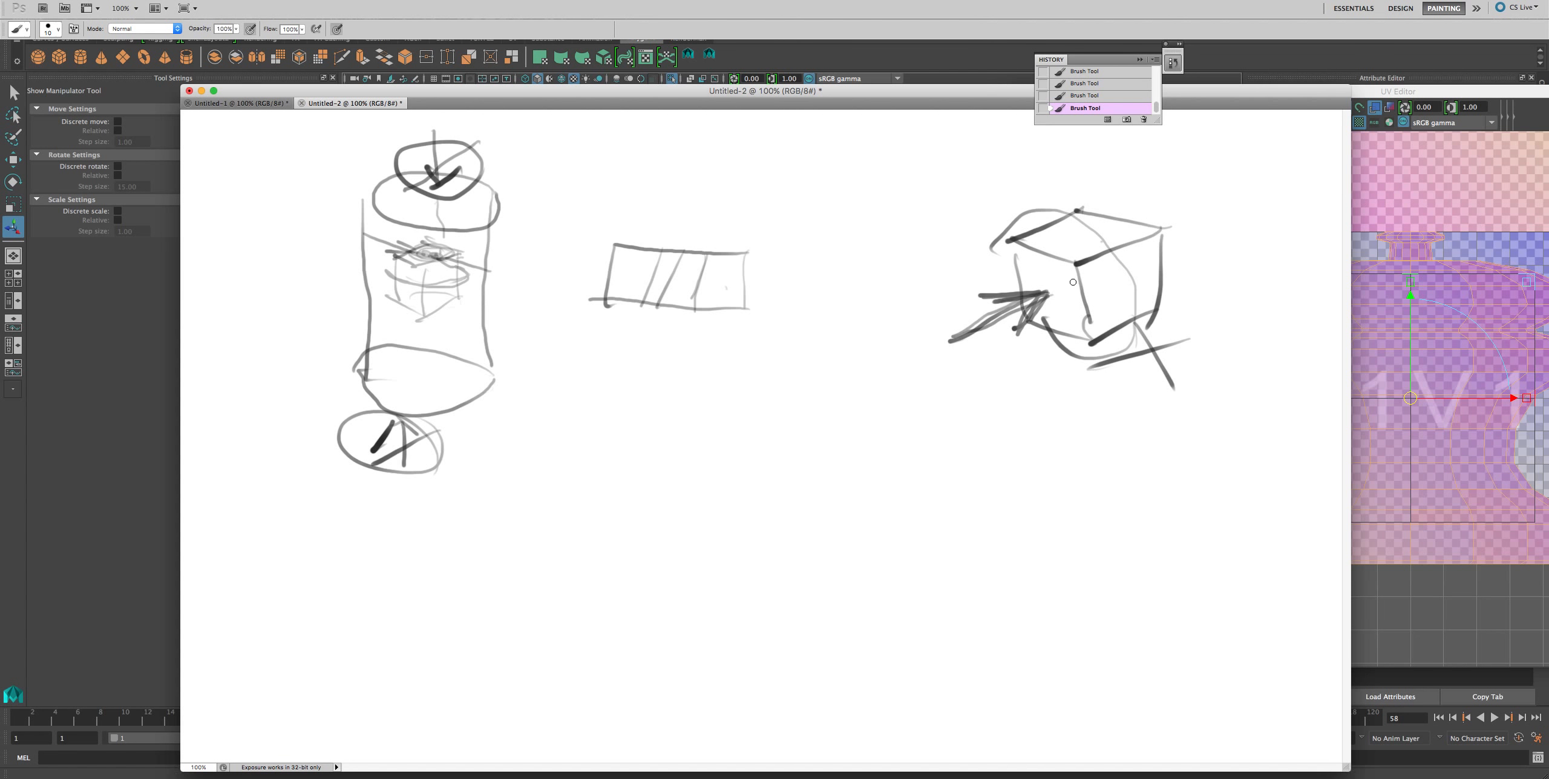
Hatch the cube's left face, darken the arrow pointing at it, and draw an arrow line at the upper right corner.
mouse_move(1072, 282)
left_mouse_down()
mouse_move(1080, 325)
mouse_move(1044, 261)
mouse_move(1058, 337)
left_mouse_up()
left_click_drag(1044, 292, 965, 323)
mouse_move(1047, 294)
left_mouse_down()
mouse_move(979, 292)
mouse_move(1017, 319)
left_mouse_up()
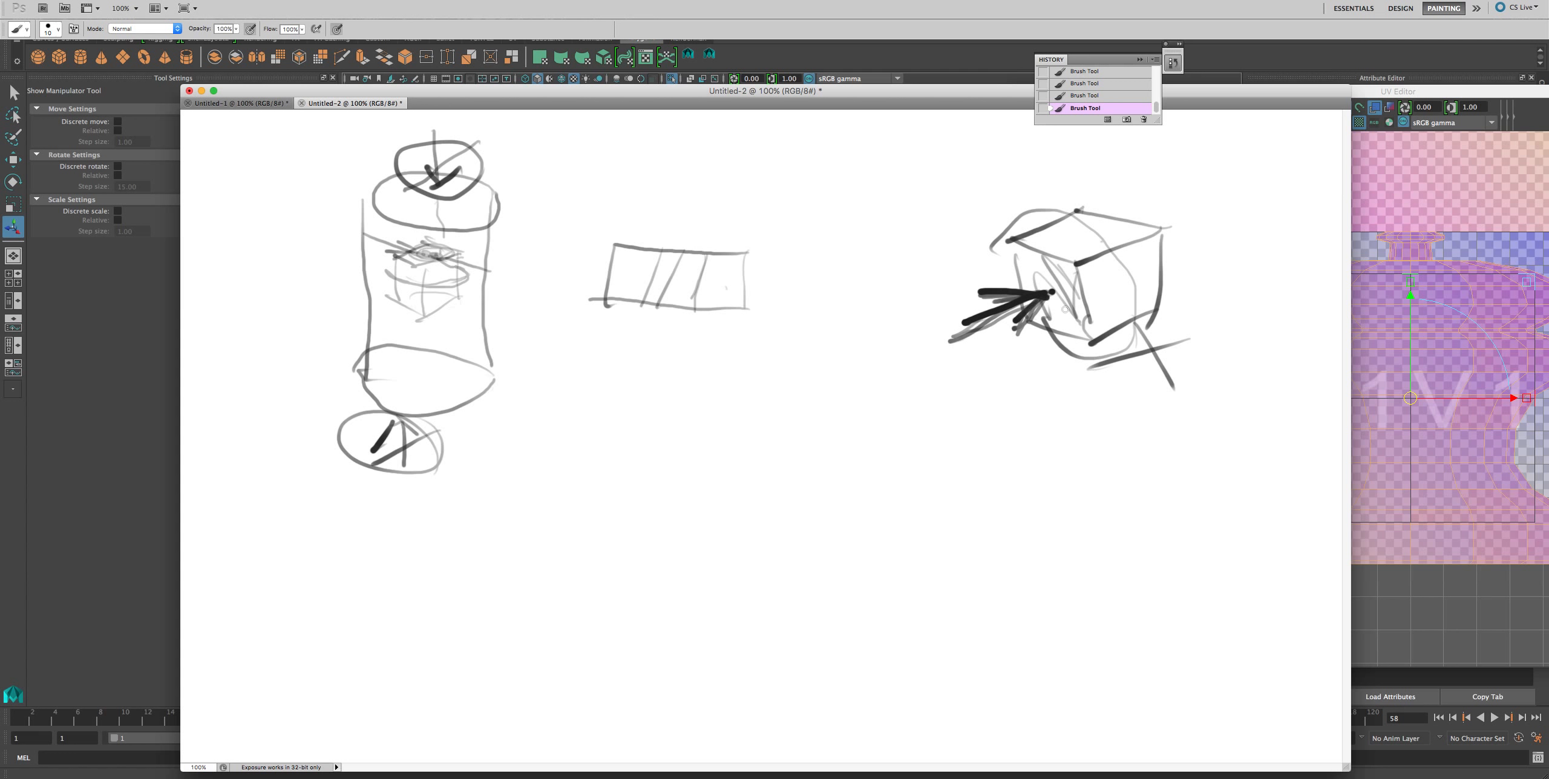
left_click_drag(1219, 205, 1142, 243)
mouse_move(1222, 202)
left_mouse_down()
mouse_move(1156, 202)
mouse_move(1215, 236)
mouse_move(1200, 208)
left_mouse_up()
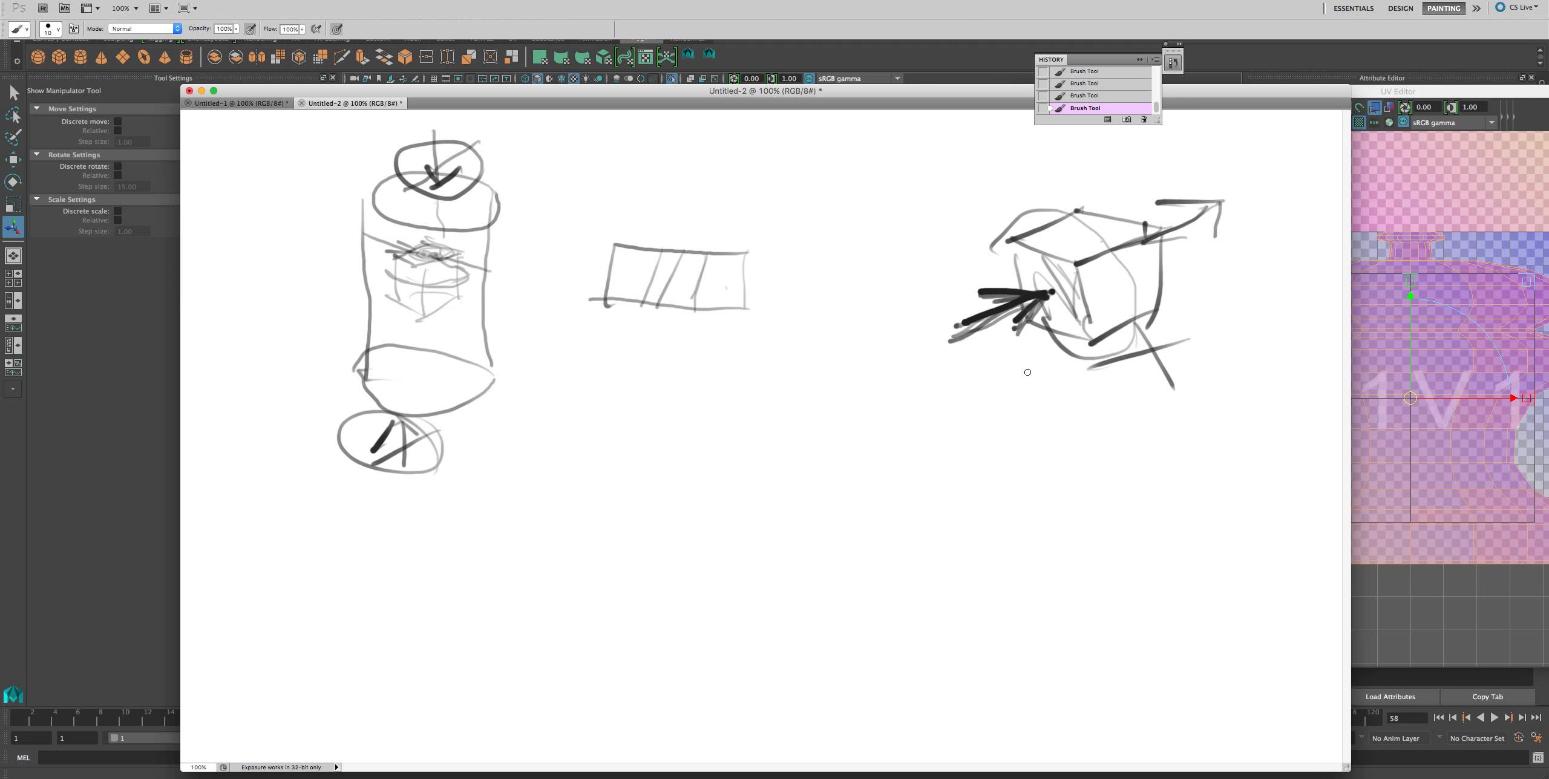
Return to Maya, select the whole dispenser in object mode, and apply a spherical UV projection.
left_click(1353, 66)
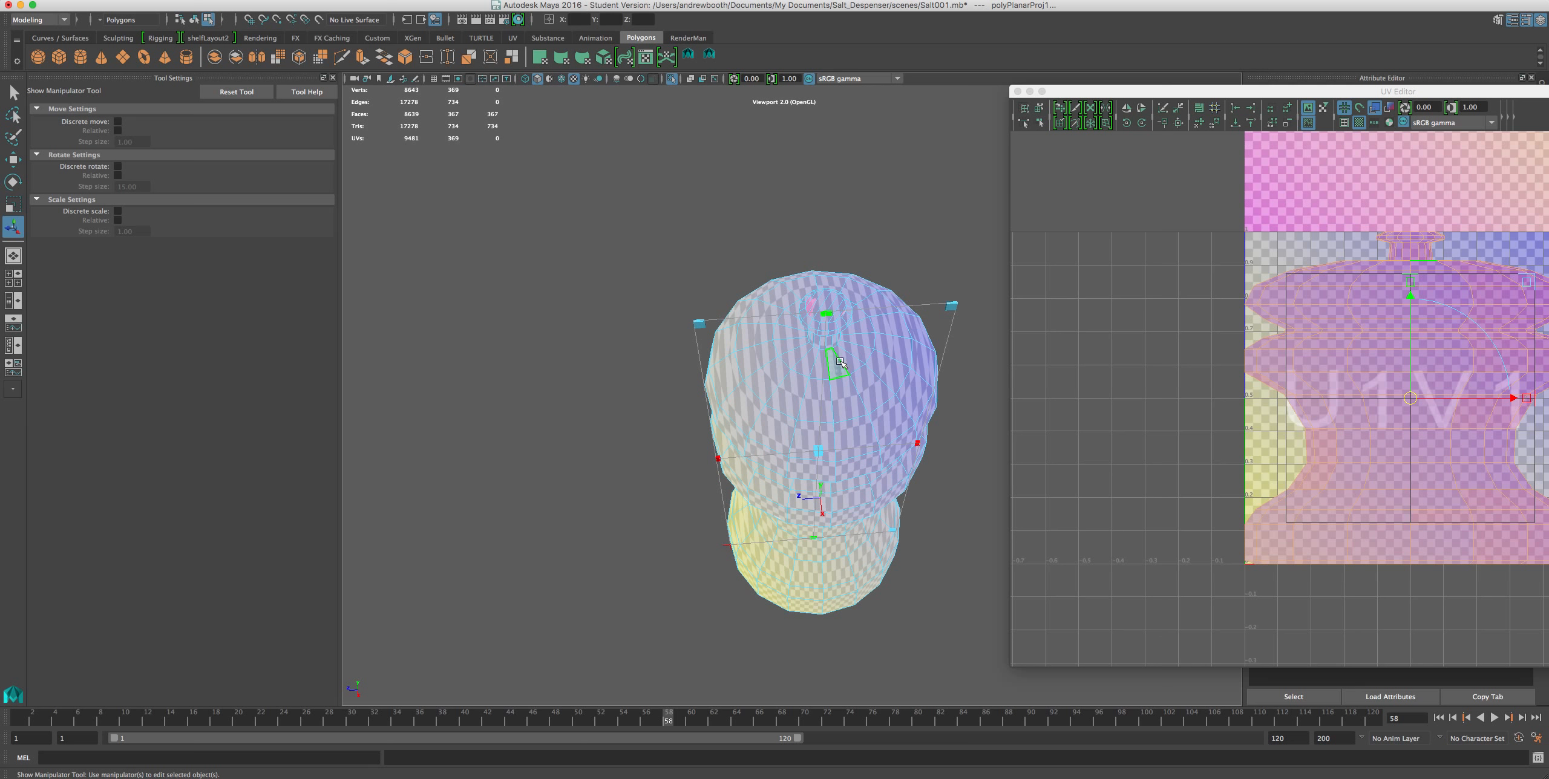
right_click_drag(841, 362, 865, 366)
left_click(865, 366)
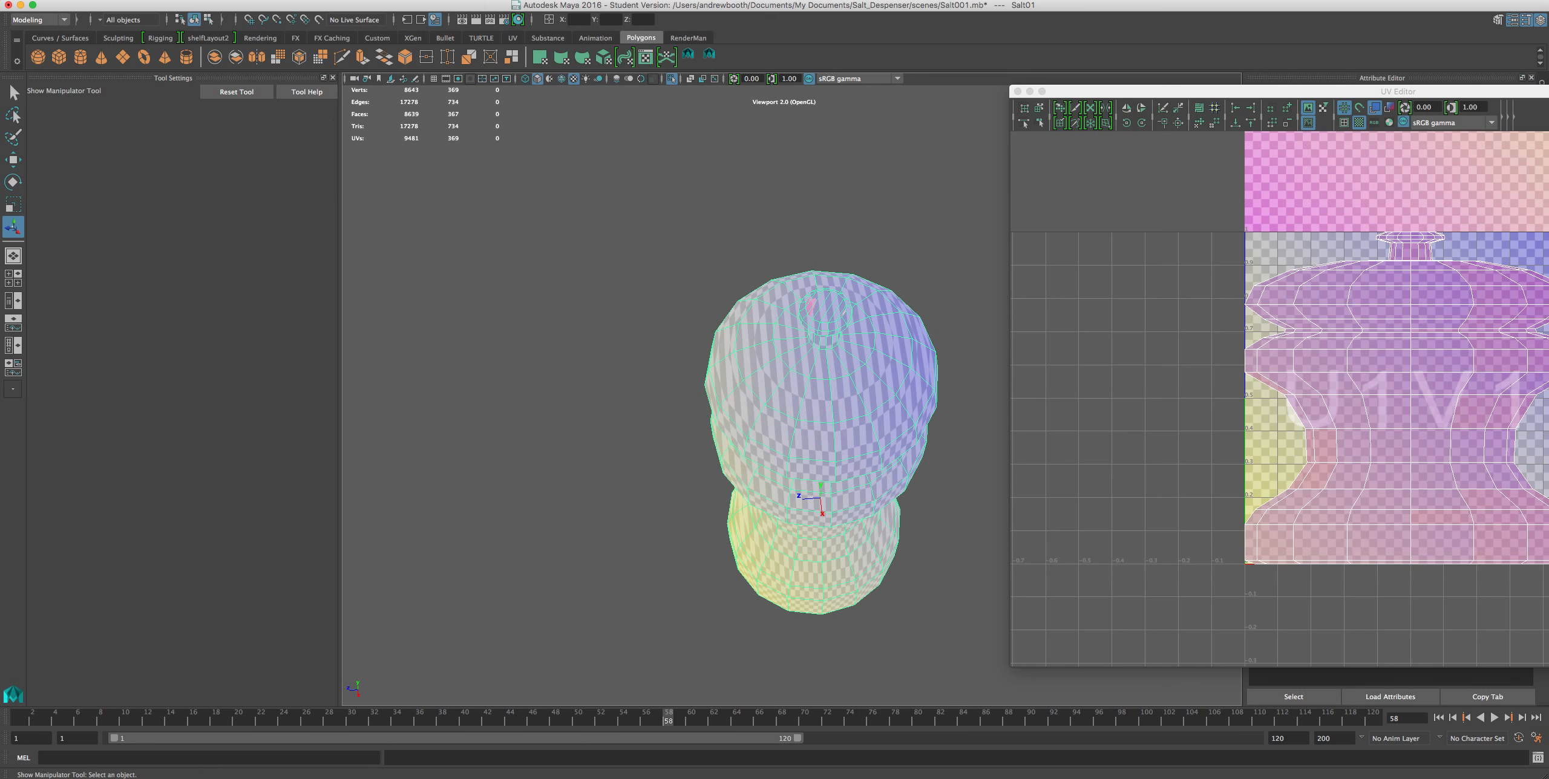
left_click(672, 2)
mouse_move(641, 1)
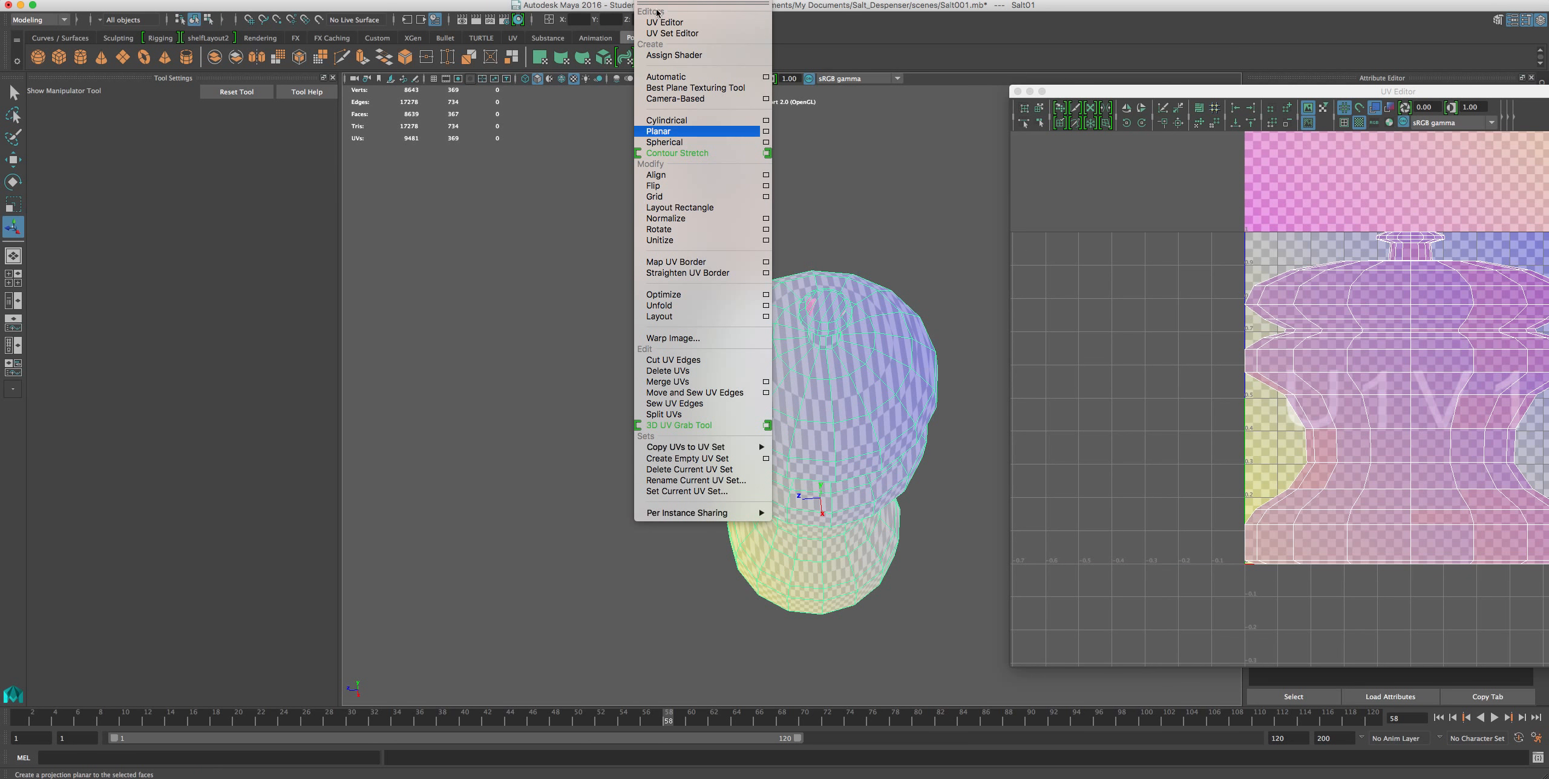
left_click(666, 142)
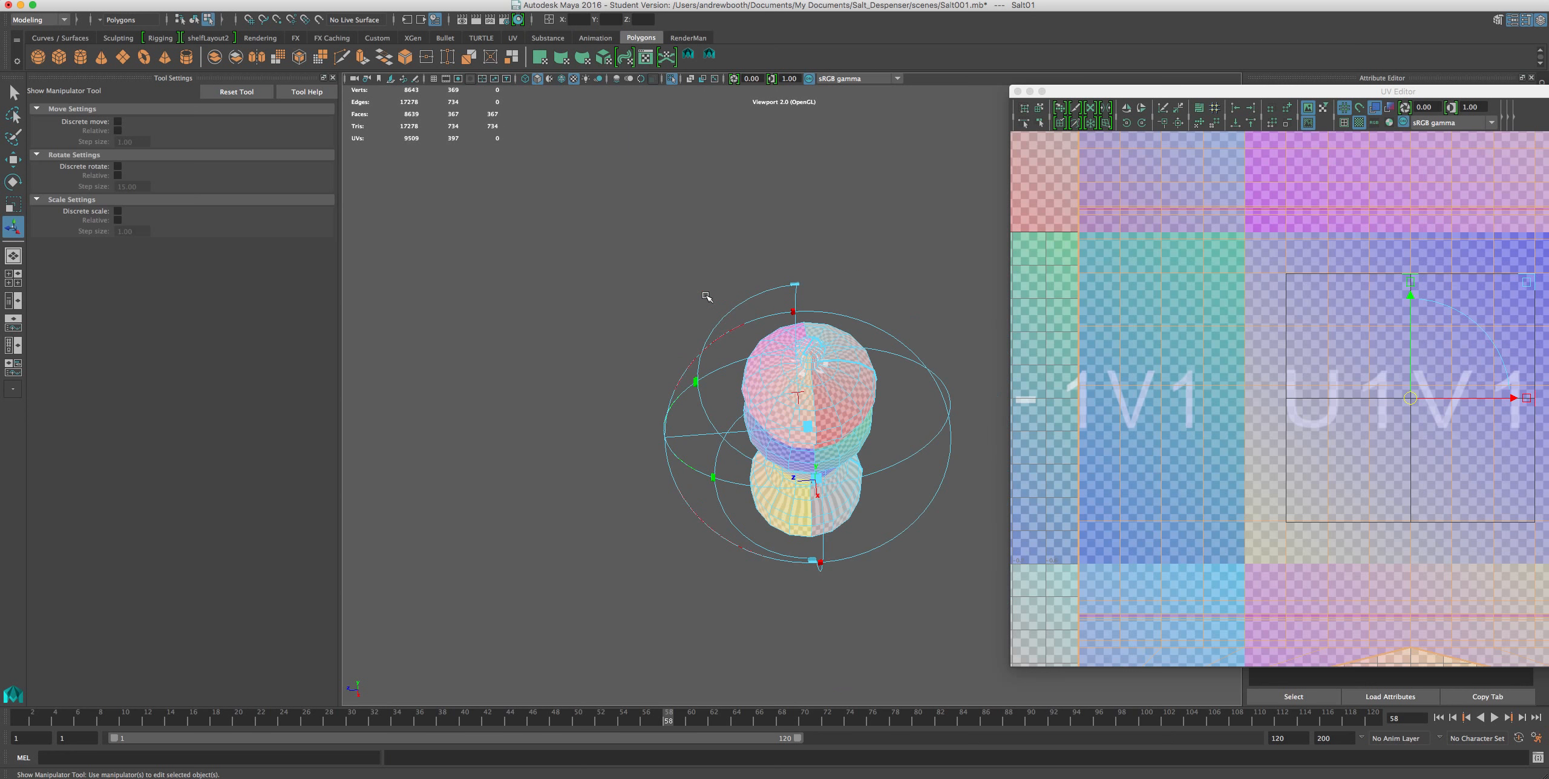
Bring up the spherical projection's transform manipulator at the model's centre and rotate the projection freely.
left_click_drag(755, 313, 845, 447, "alt")
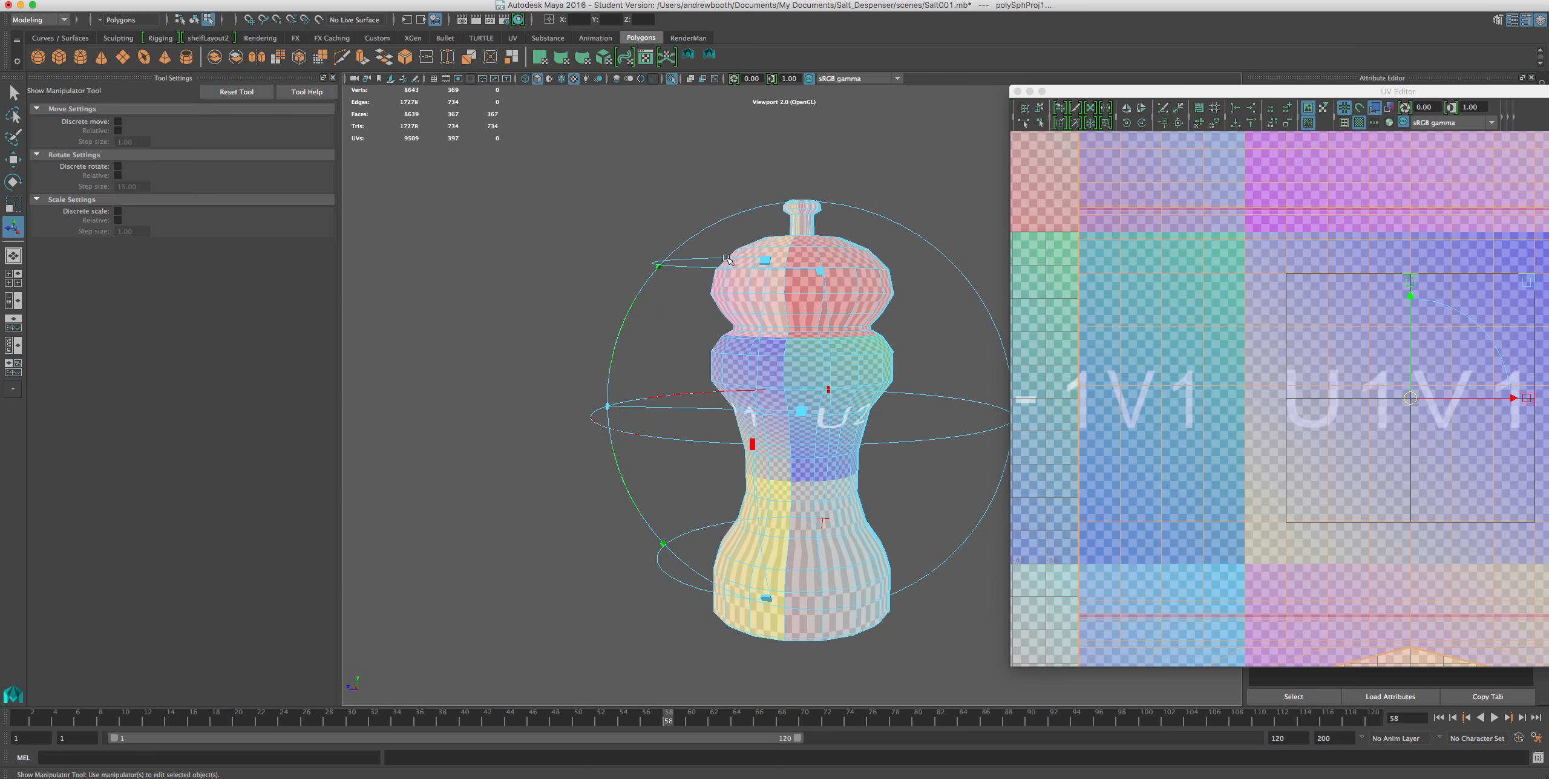
left_click_drag(818, 346, 770, 368, "alt")
scroll(754, 424, "up", 8)
scroll(770, 368, "down", 6)
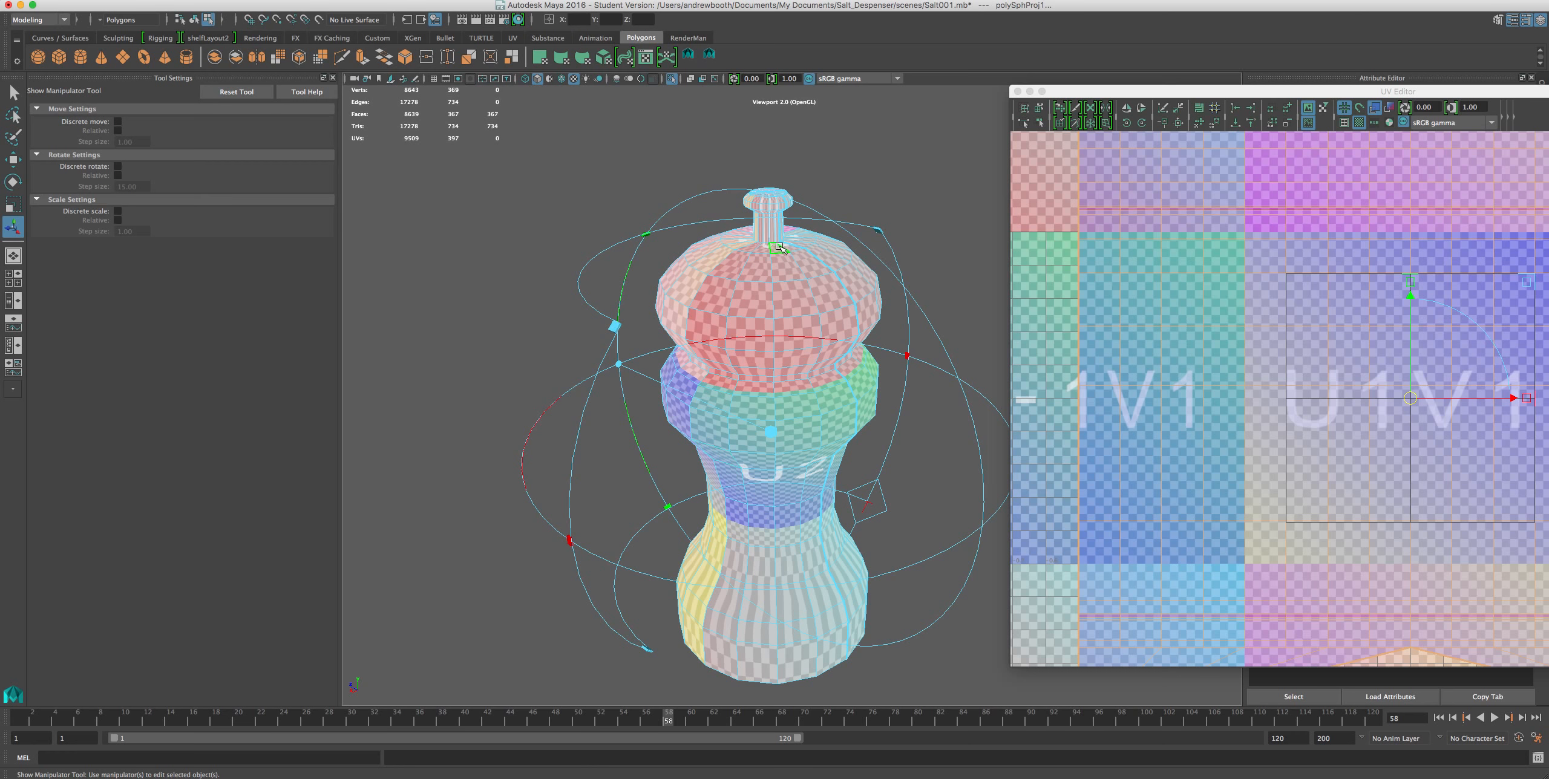
left_click(866, 507)
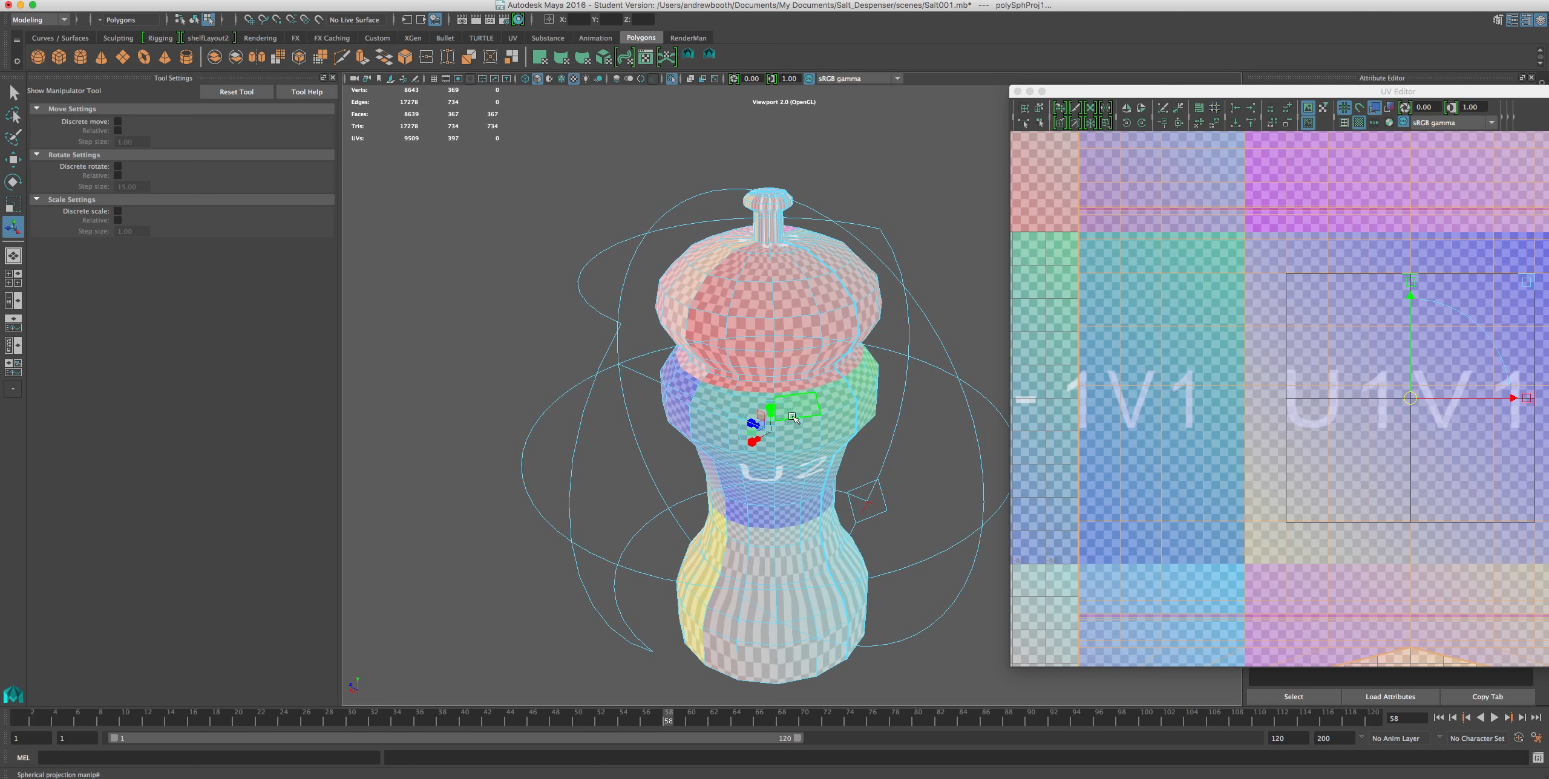
scroll(793, 426, "up", 4)
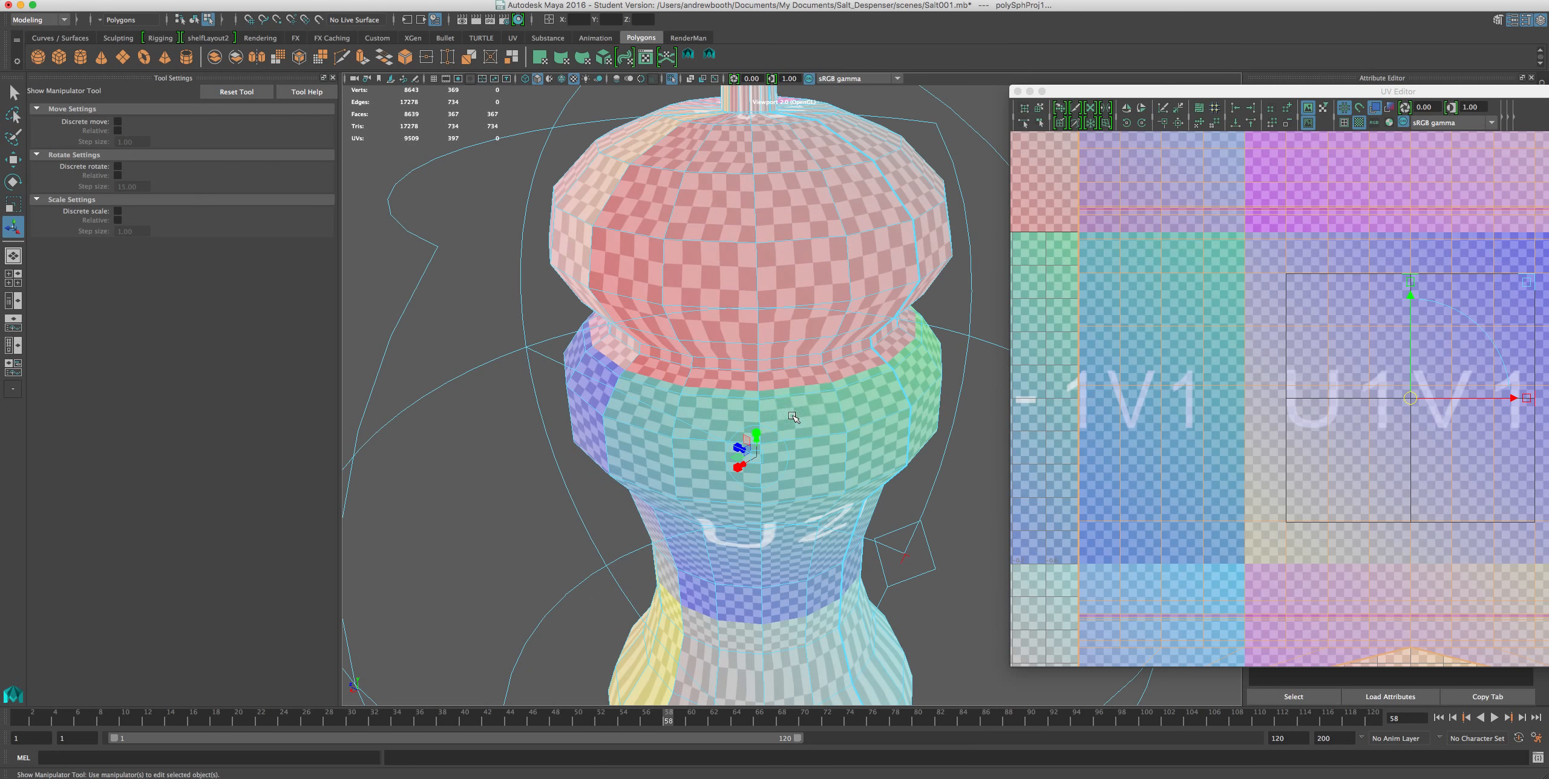
left_click(760, 429)
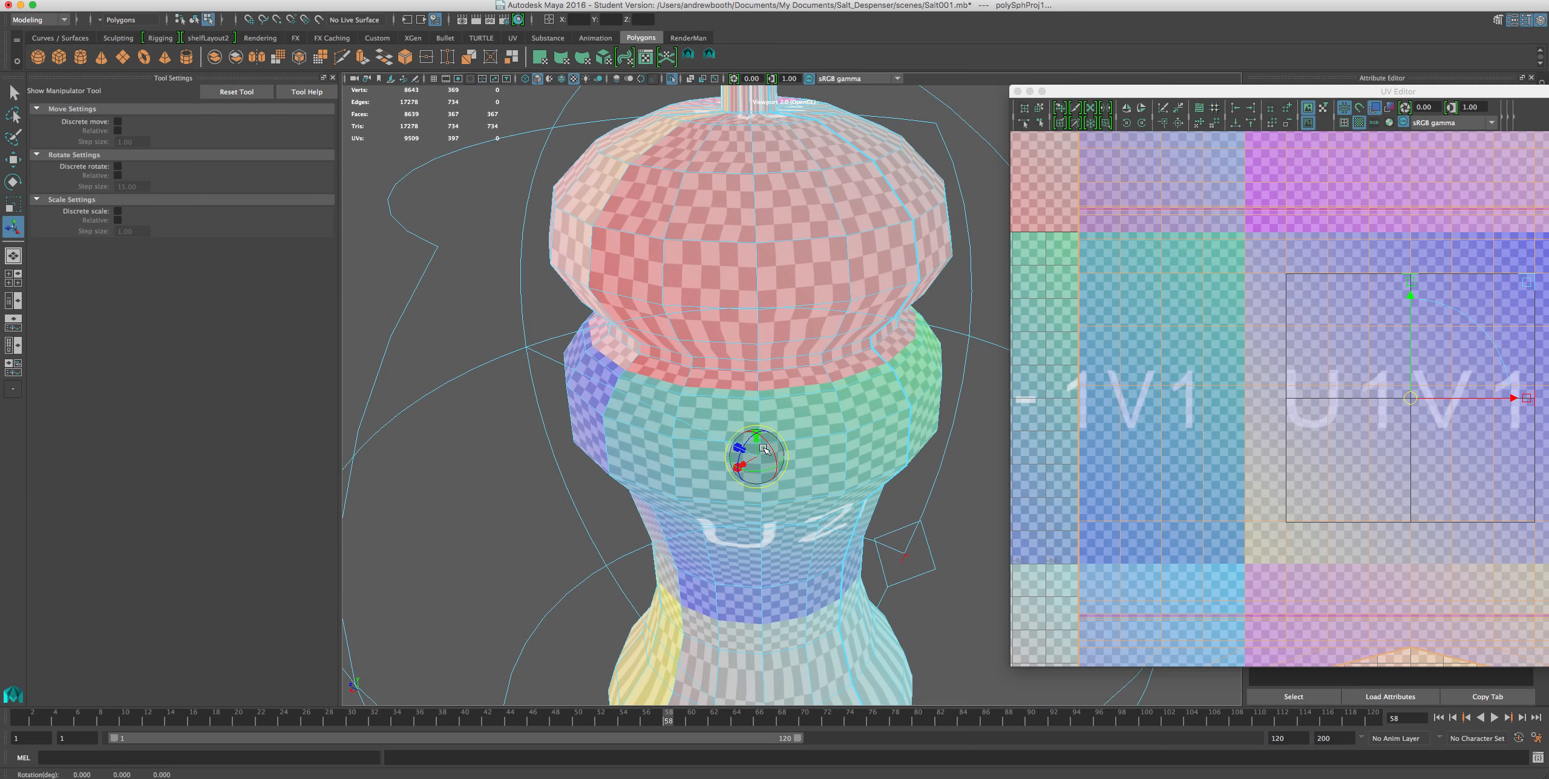
mouse_move(767, 447)
left_mouse_down()
mouse_move(768, 490)
mouse_move(760, 455)
left_mouse_up()
Examine the rotated projection's checker pattern on the cap and neck, and select faces beneath the cap's bulge.
scroll(760, 455, "down", 4)
scroll(760, 454, "up", 2)
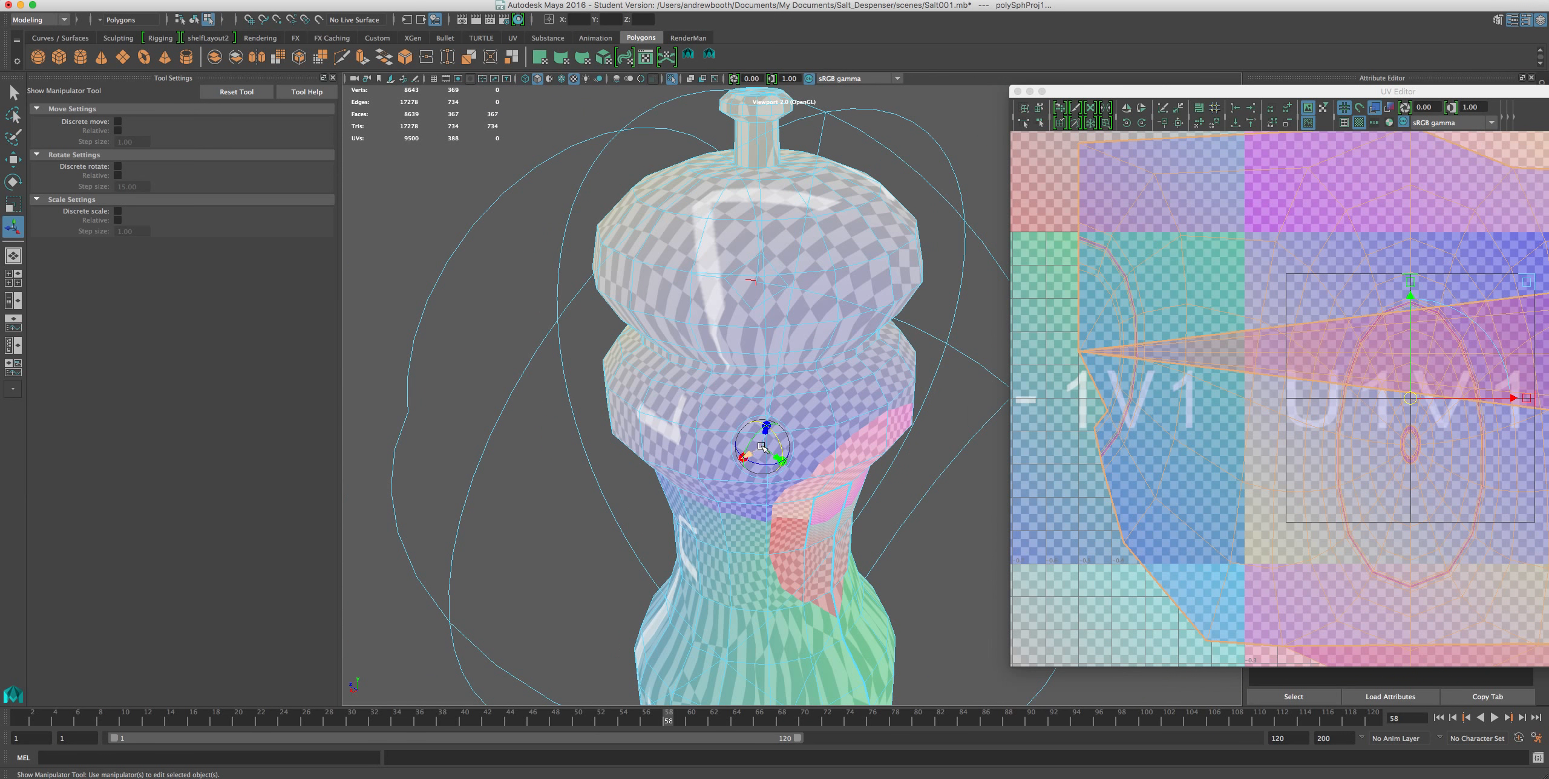
left_click_drag(769, 381, 767, 409, "alt")
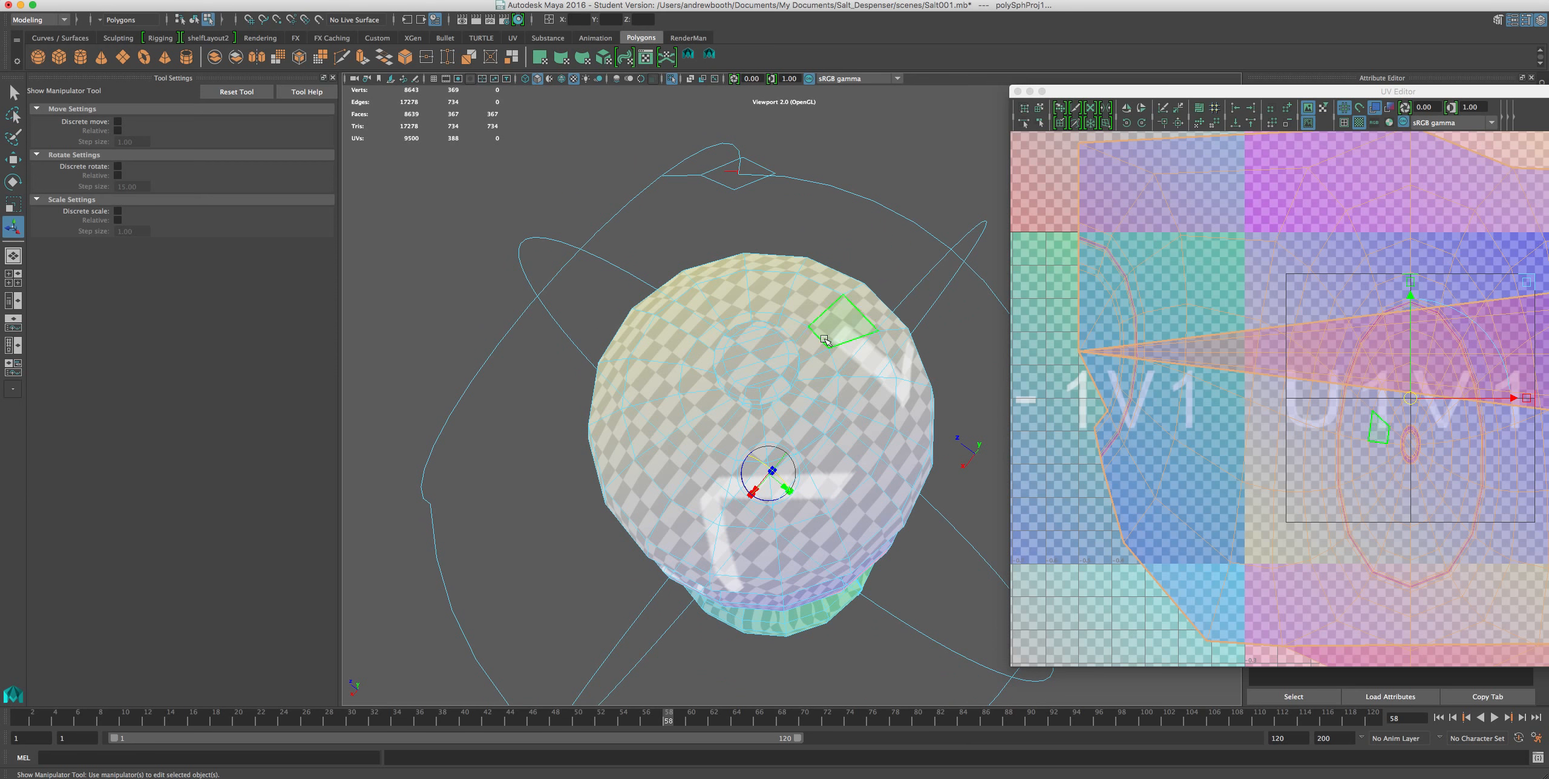
scroll(815, 496, "up", 5)
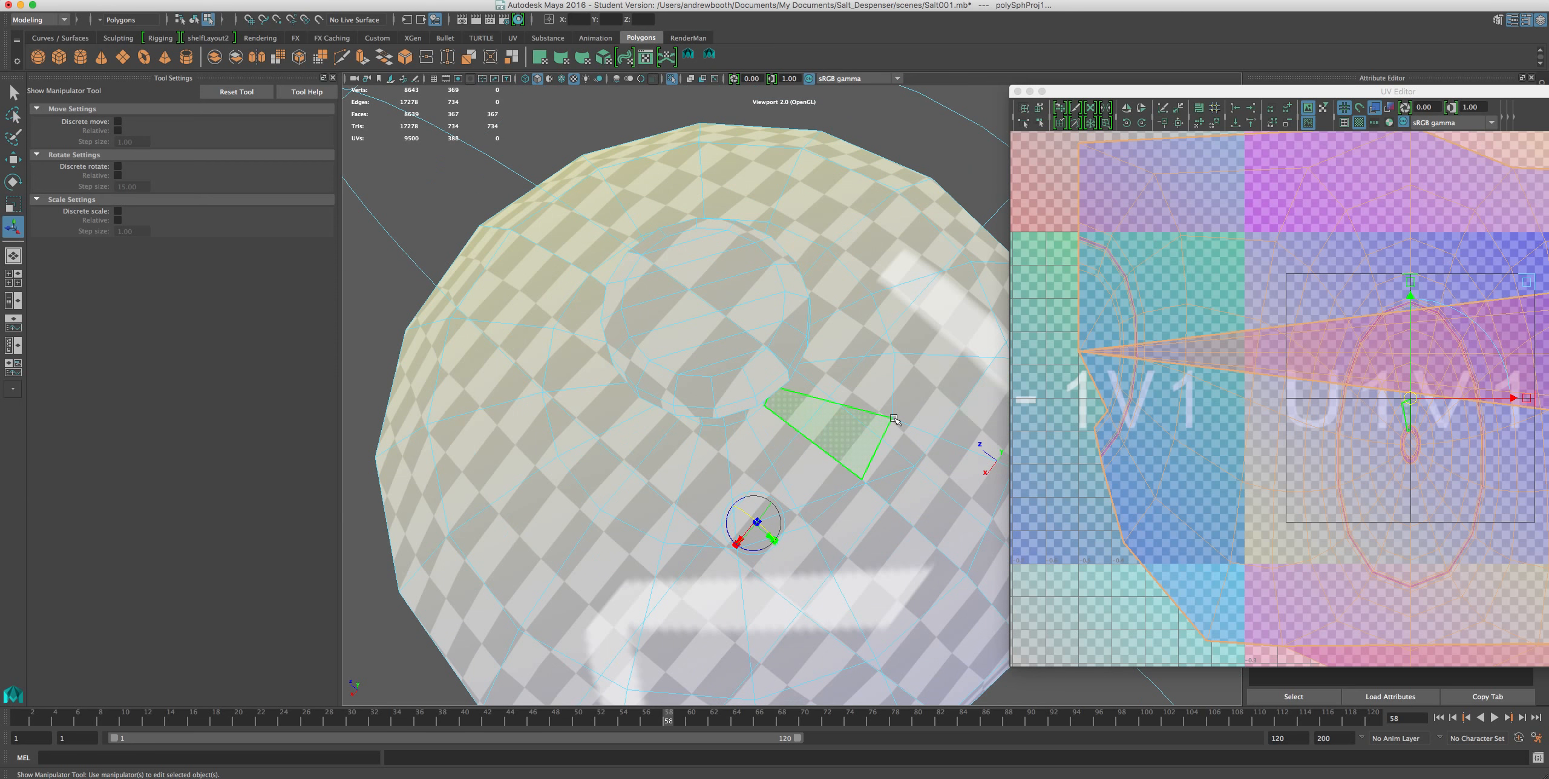
left_click(563, 644)
left_click_drag(694, 546, 726, 306, "alt")
scroll(850, 223, "down", 5)
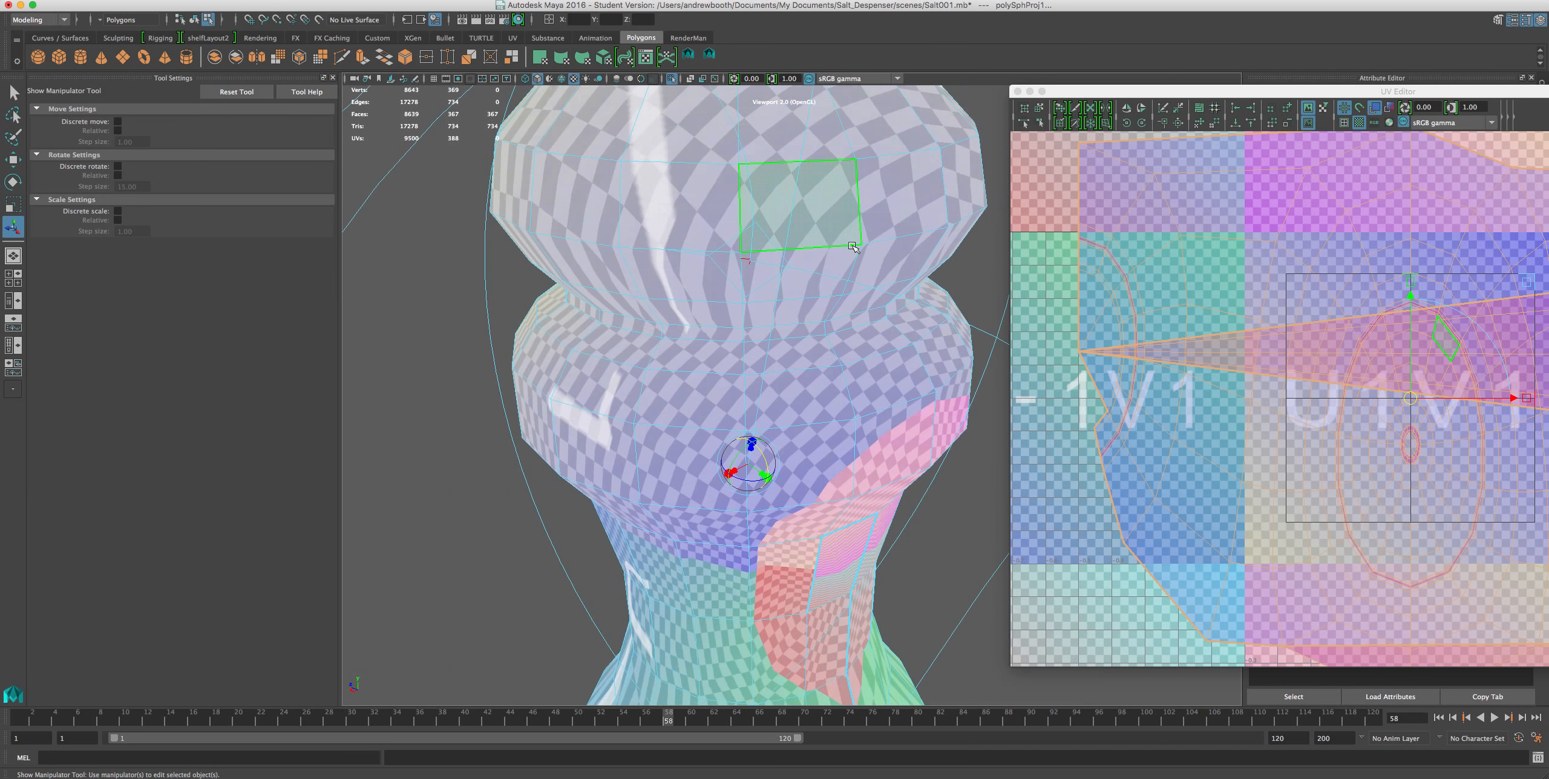
left_click_drag(852, 285, 881, 270, "alt")
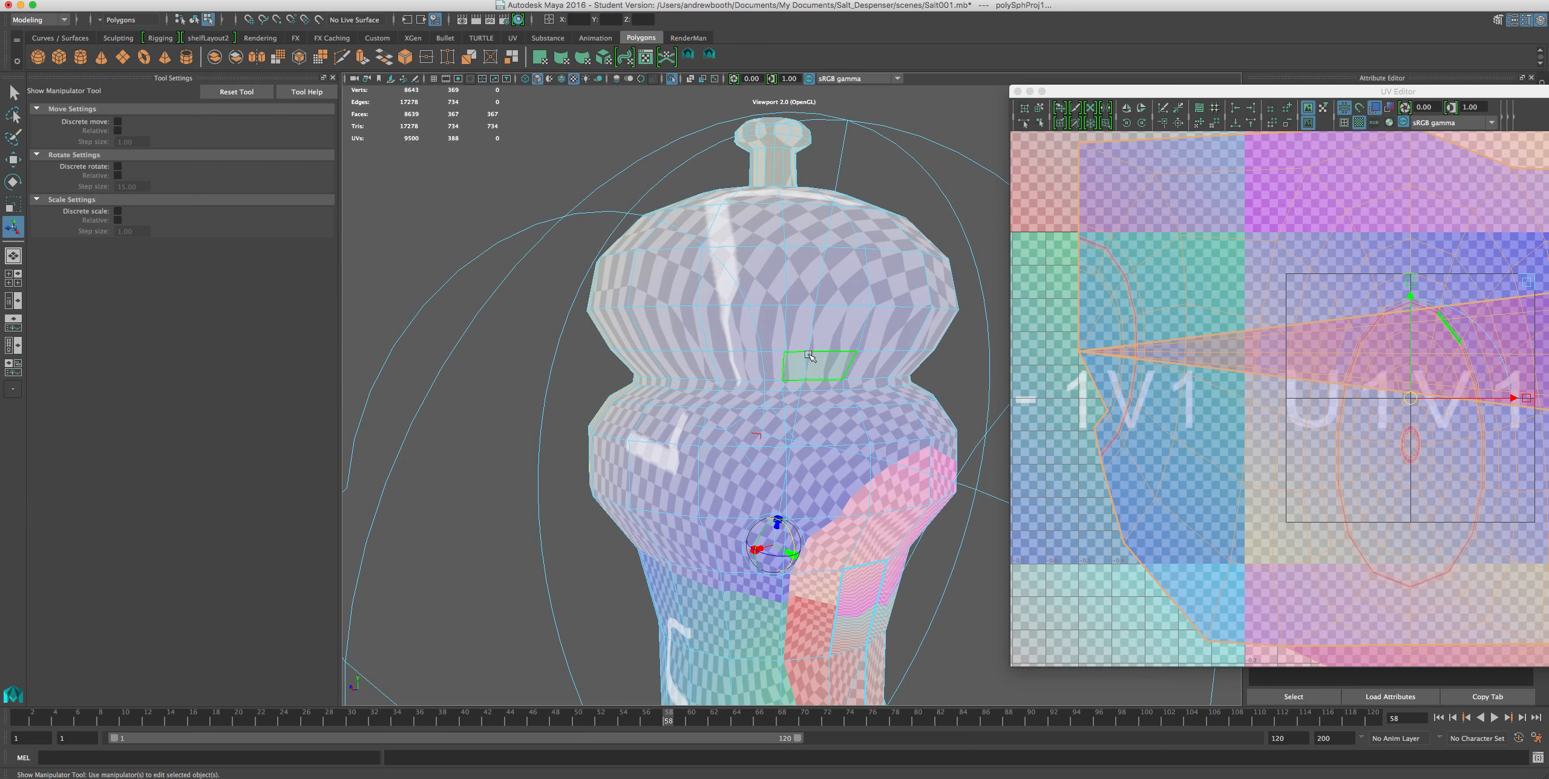
scroll(811, 387, "down", 5)
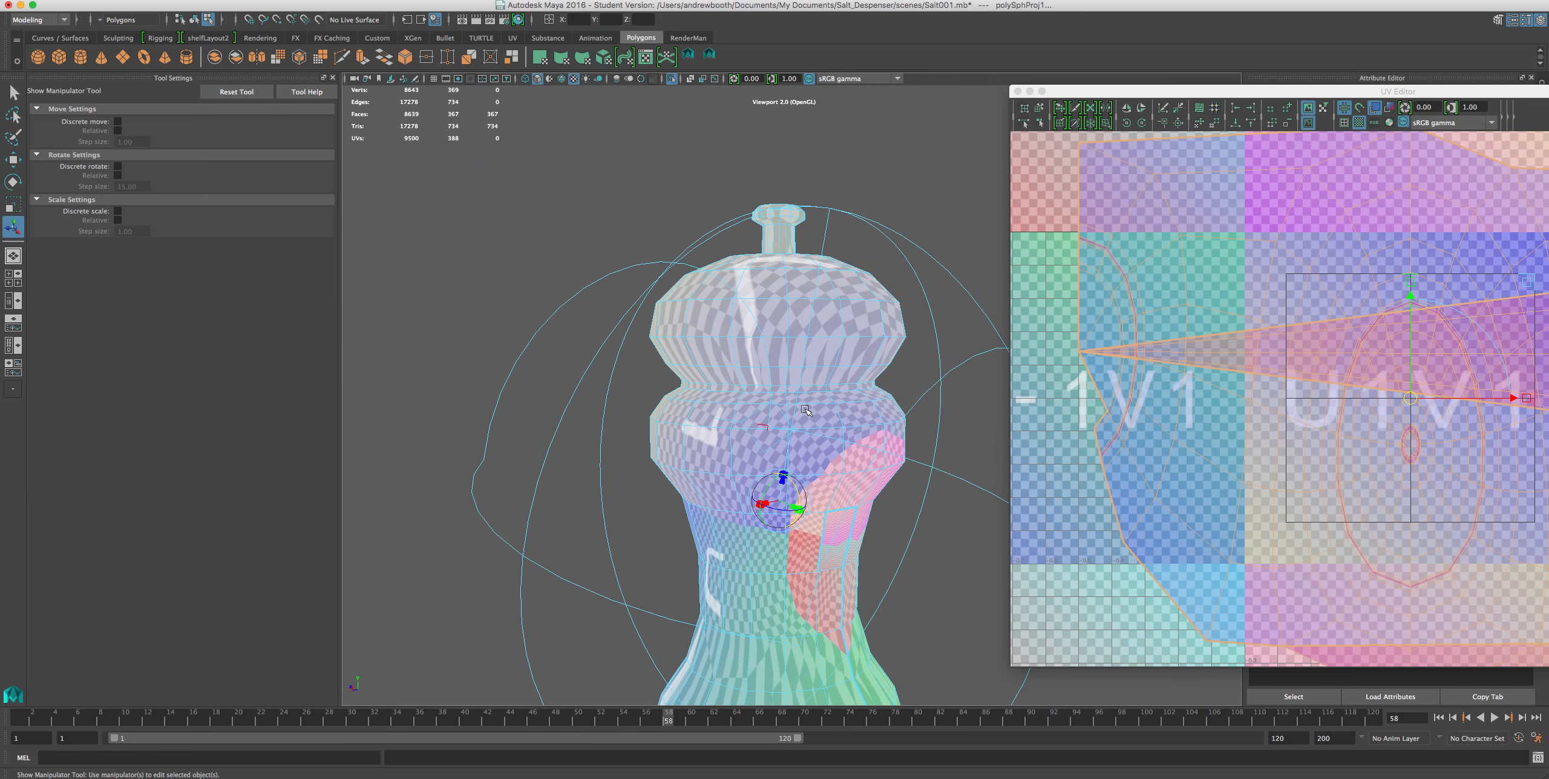
scroll(812, 405, "up", 4)
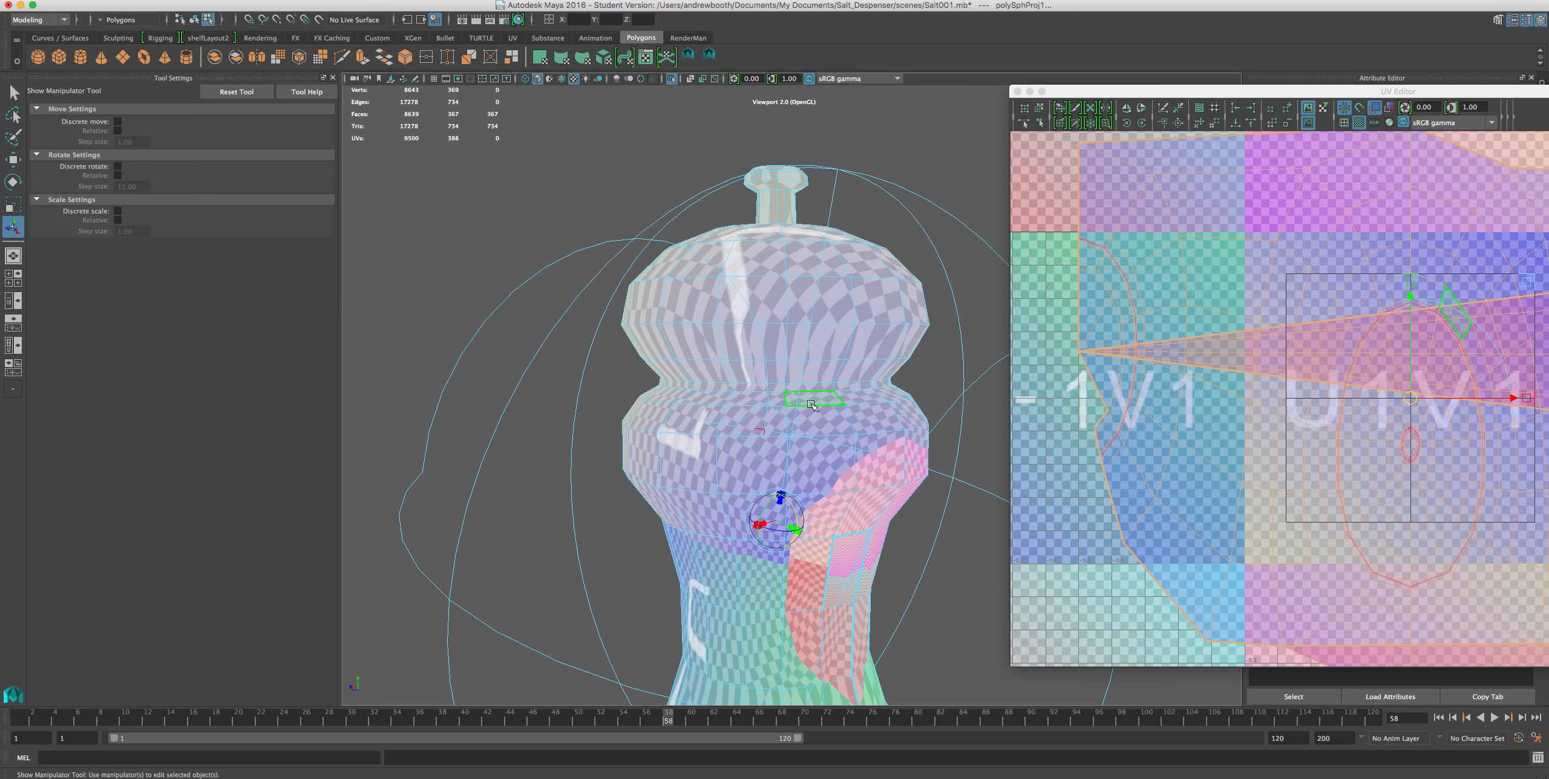
left_click(799, 367)
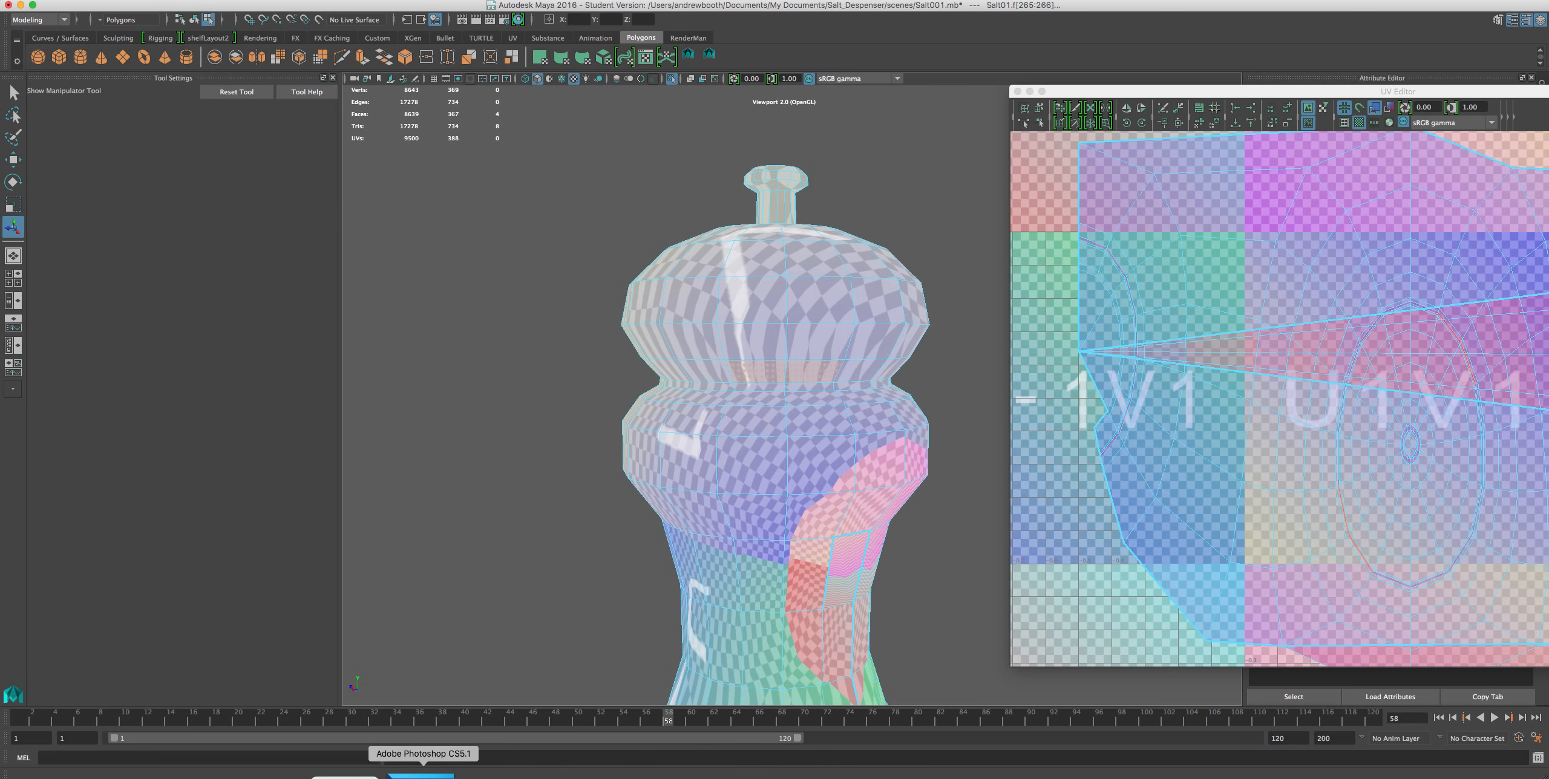
Switch to Photoshop and sketch a flat perspective box below the striped rectangle.
left_click(420, 775)
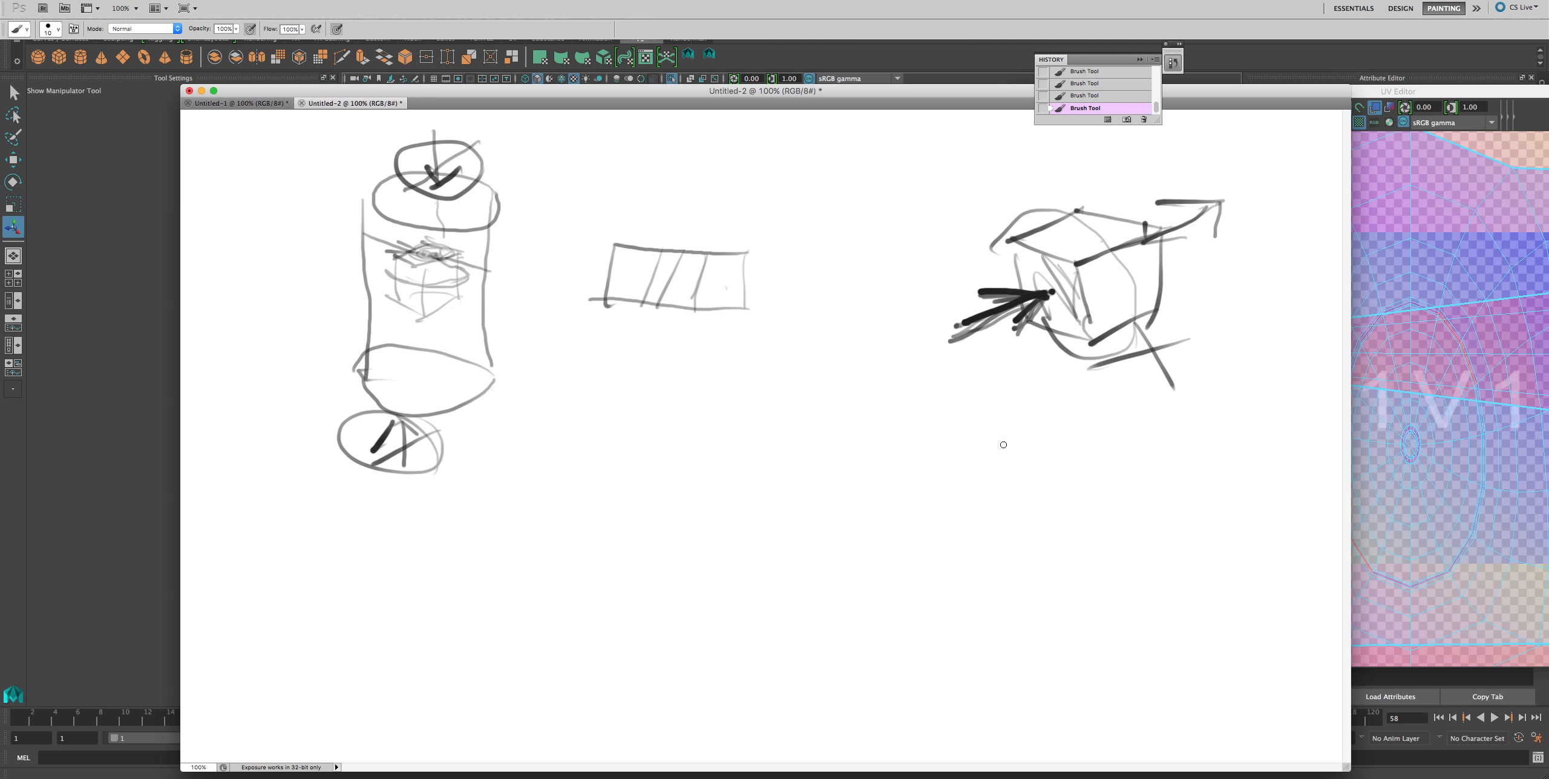
mouse_move(800, 413)
left_mouse_down()
mouse_move(884, 458)
mouse_move(764, 493)
mouse_move(705, 459)
mouse_move(773, 489)
mouse_move(765, 542)
left_mouse_up()
left_click_drag(715, 467, 730, 524)
left_click_drag(767, 553, 710, 520)
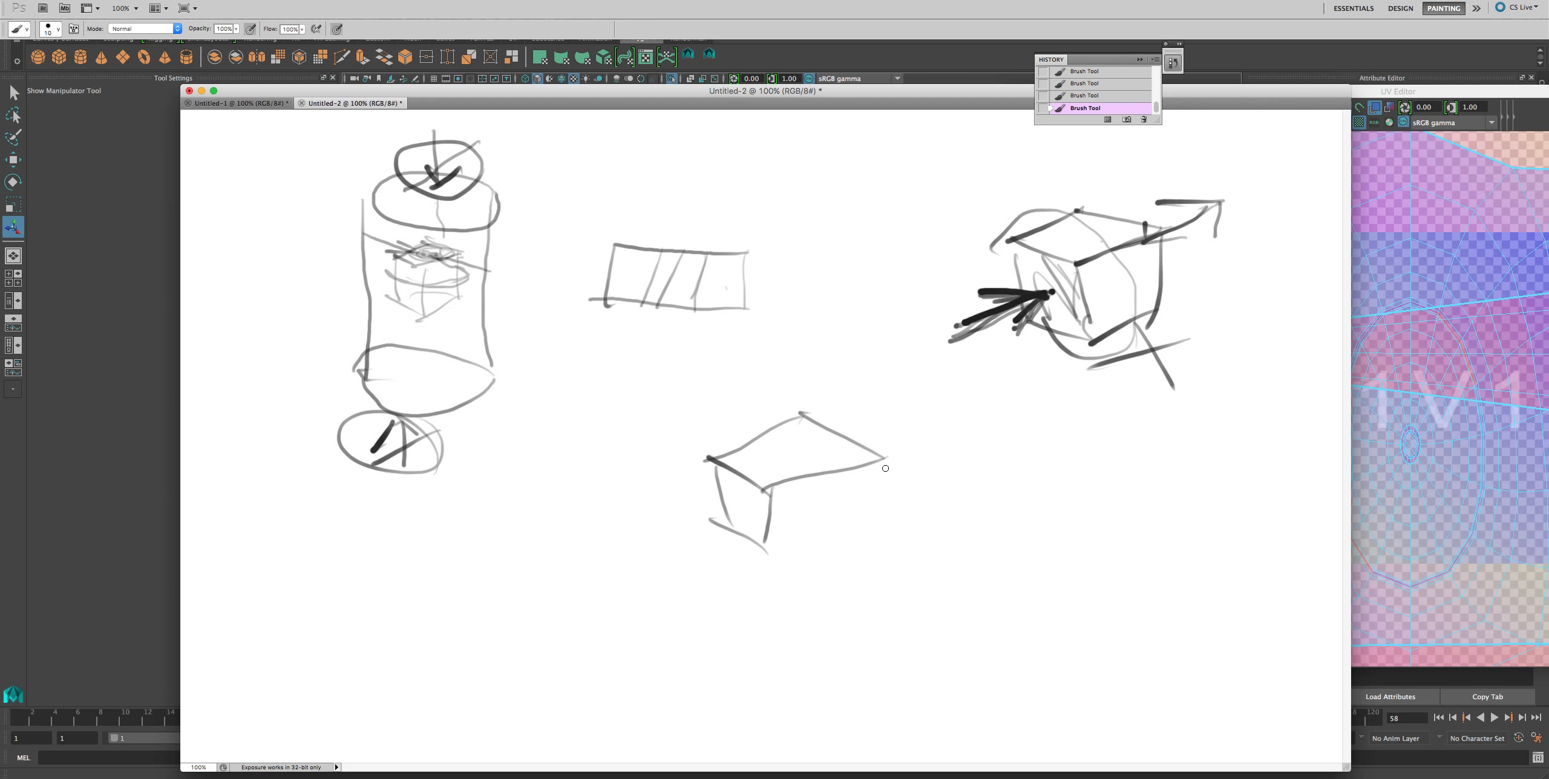
left_click_drag(882, 462, 884, 513)
left_click_drag(891, 504, 864, 513)
left_click_drag(766, 548, 864, 512)
Draw dome-like curves over the box, a downward arrow at its top, and wide loops surrounding it.
mouse_move(902, 560)
left_mouse_down()
mouse_move(899, 524)
mouse_move(708, 394)
mouse_move(647, 447)
left_mouse_up()
mouse_move(931, 413)
left_mouse_down()
mouse_move(852, 398)
mouse_move(663, 518)
left_mouse_up()
left_click_drag(808, 392, 802, 418)
left_click_drag(799, 350, 804, 410)
mouse_move(772, 412)
left_mouse_down()
mouse_move(800, 427)
mouse_move(811, 465)
left_mouse_up()
left_click_drag(790, 381, 720, 440)
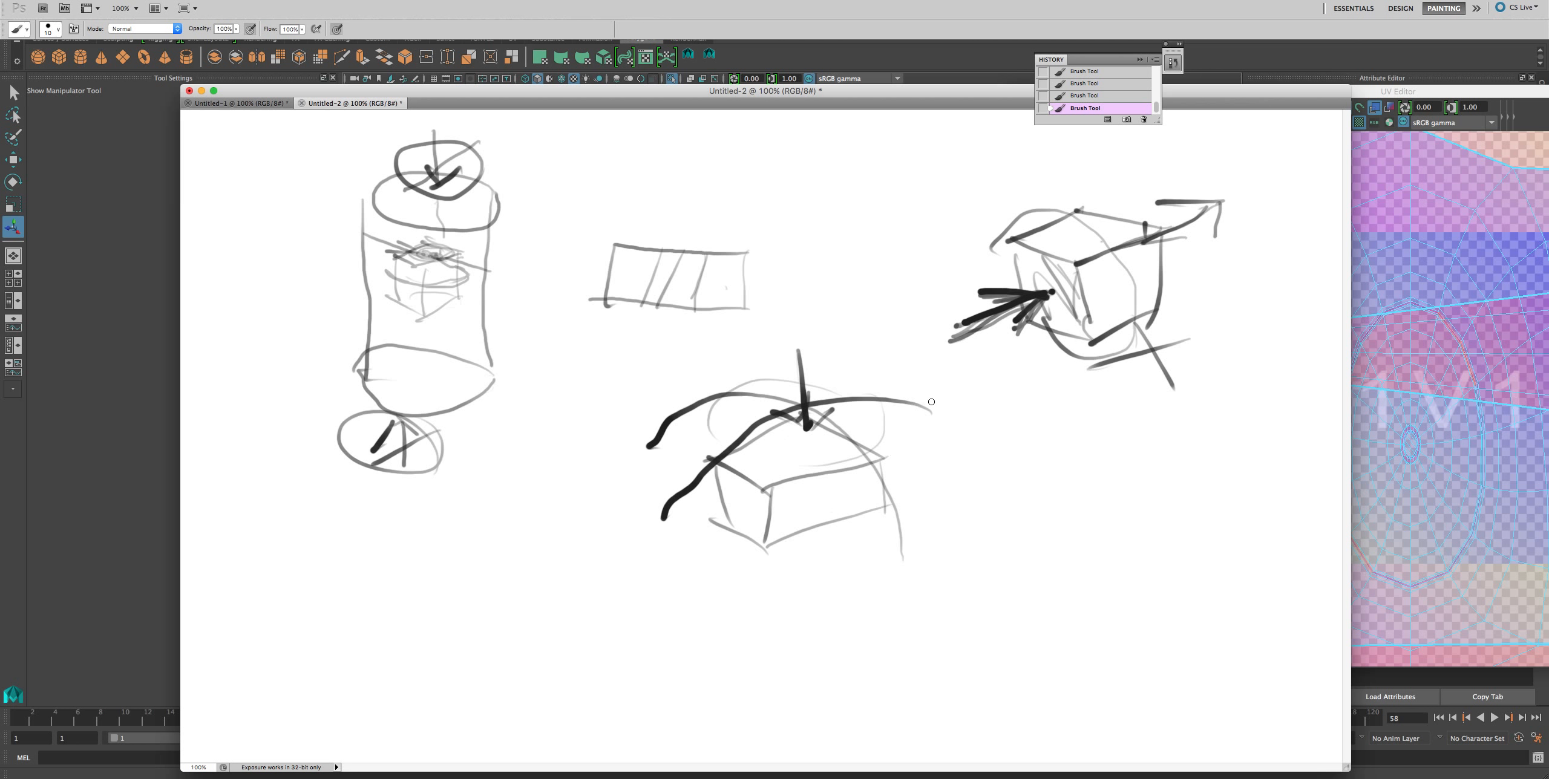
mouse_move(926, 402)
left_mouse_down()
mouse_move(674, 485)
mouse_move(729, 376)
mouse_move(691, 478)
left_mouse_up()
mouse_move(935, 476)
left_mouse_down()
mouse_move(966, 469)
mouse_move(695, 545)
mouse_move(683, 438)
left_mouse_up()
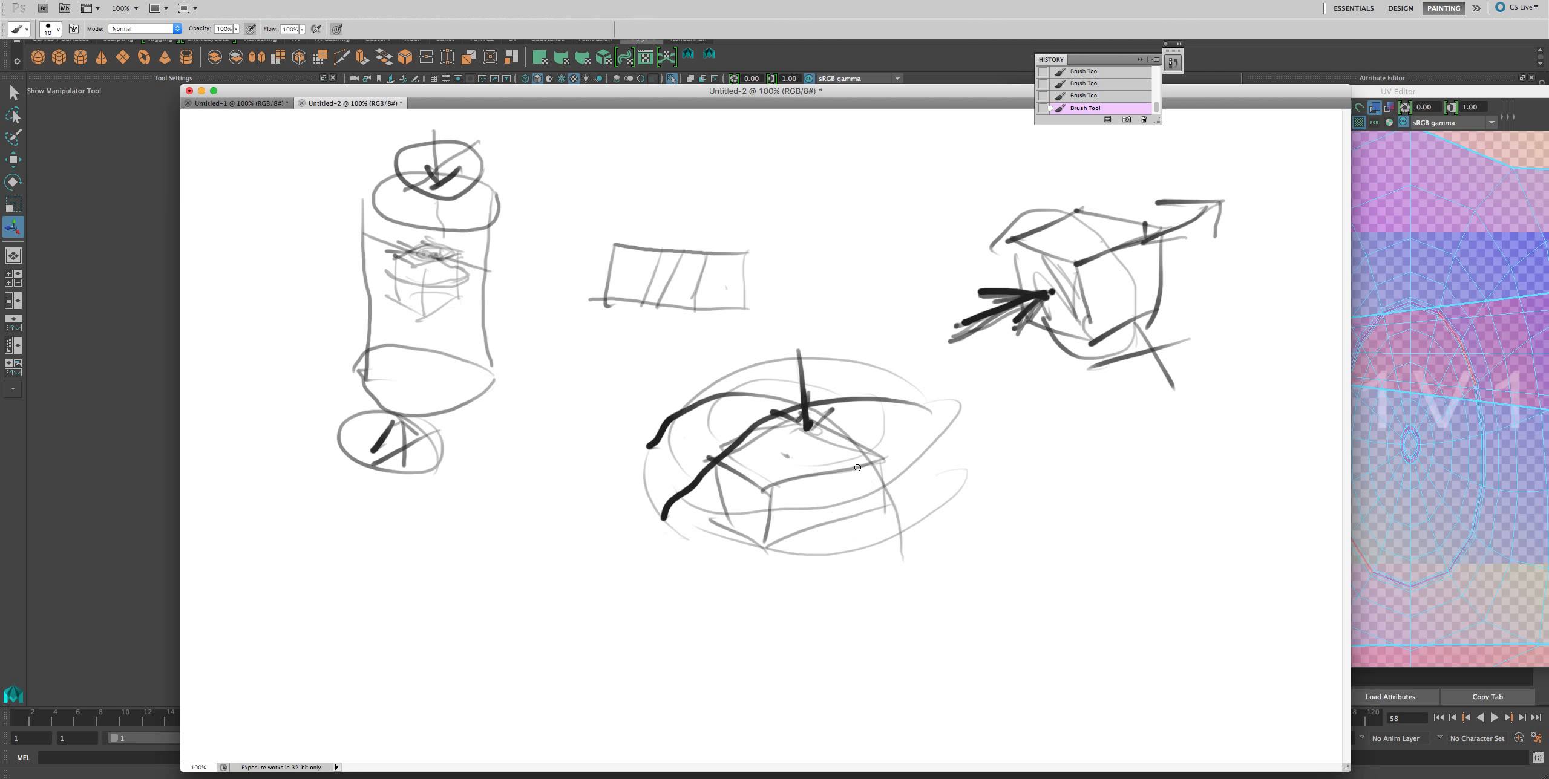
Draw bold curves wrapping around the sketched box down to its base, and retrace the box's front and side edges.
mouse_move(815, 415)
left_mouse_down()
mouse_move(886, 462)
mouse_move(847, 541)
mouse_move(784, 560)
left_mouse_up()
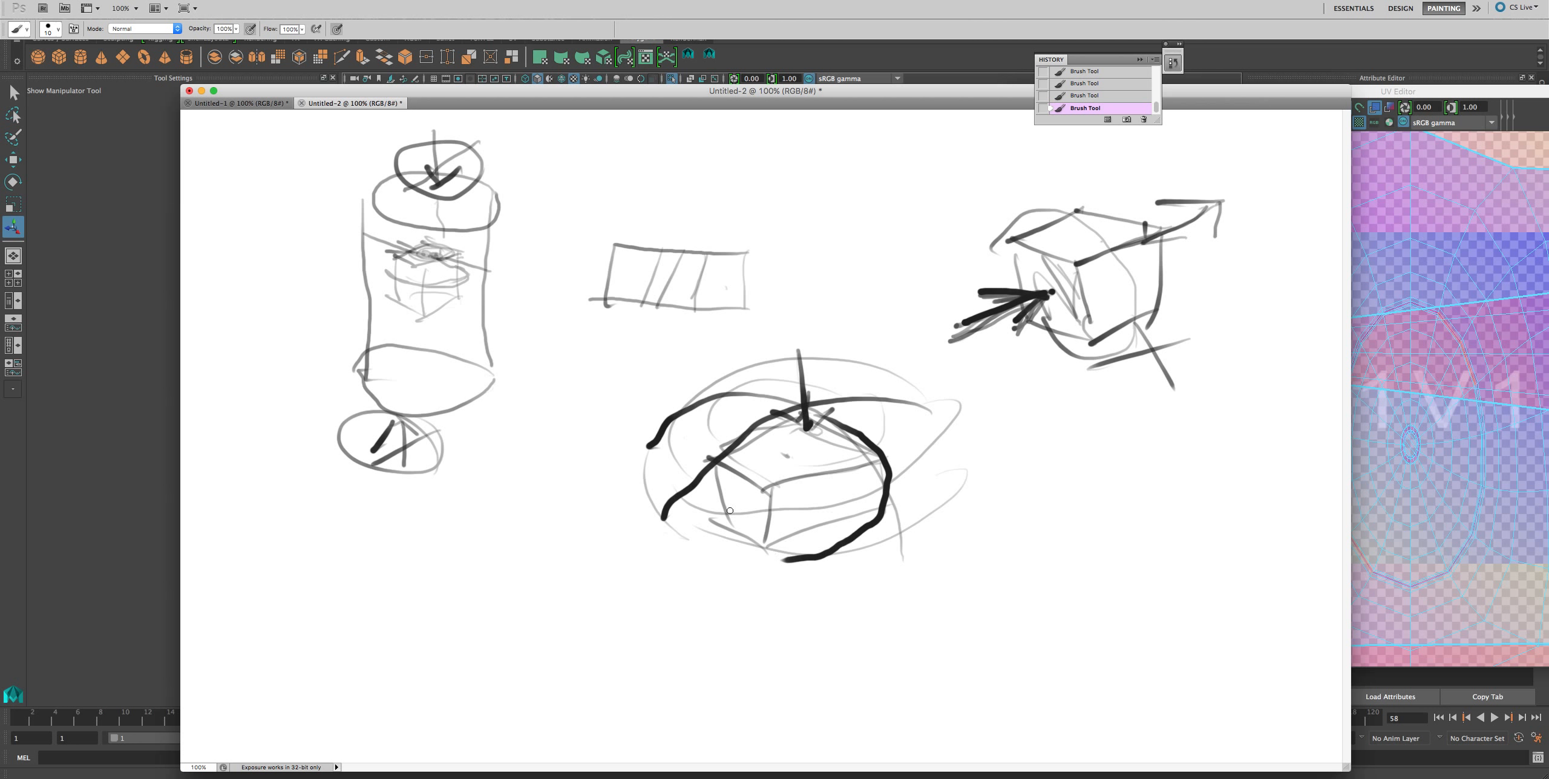
left_click_drag(712, 465, 742, 557)
left_click_drag(910, 492, 865, 391)
mouse_move(733, 395)
left_mouse_down()
mouse_move(705, 427)
mouse_move(748, 471)
left_mouse_up()
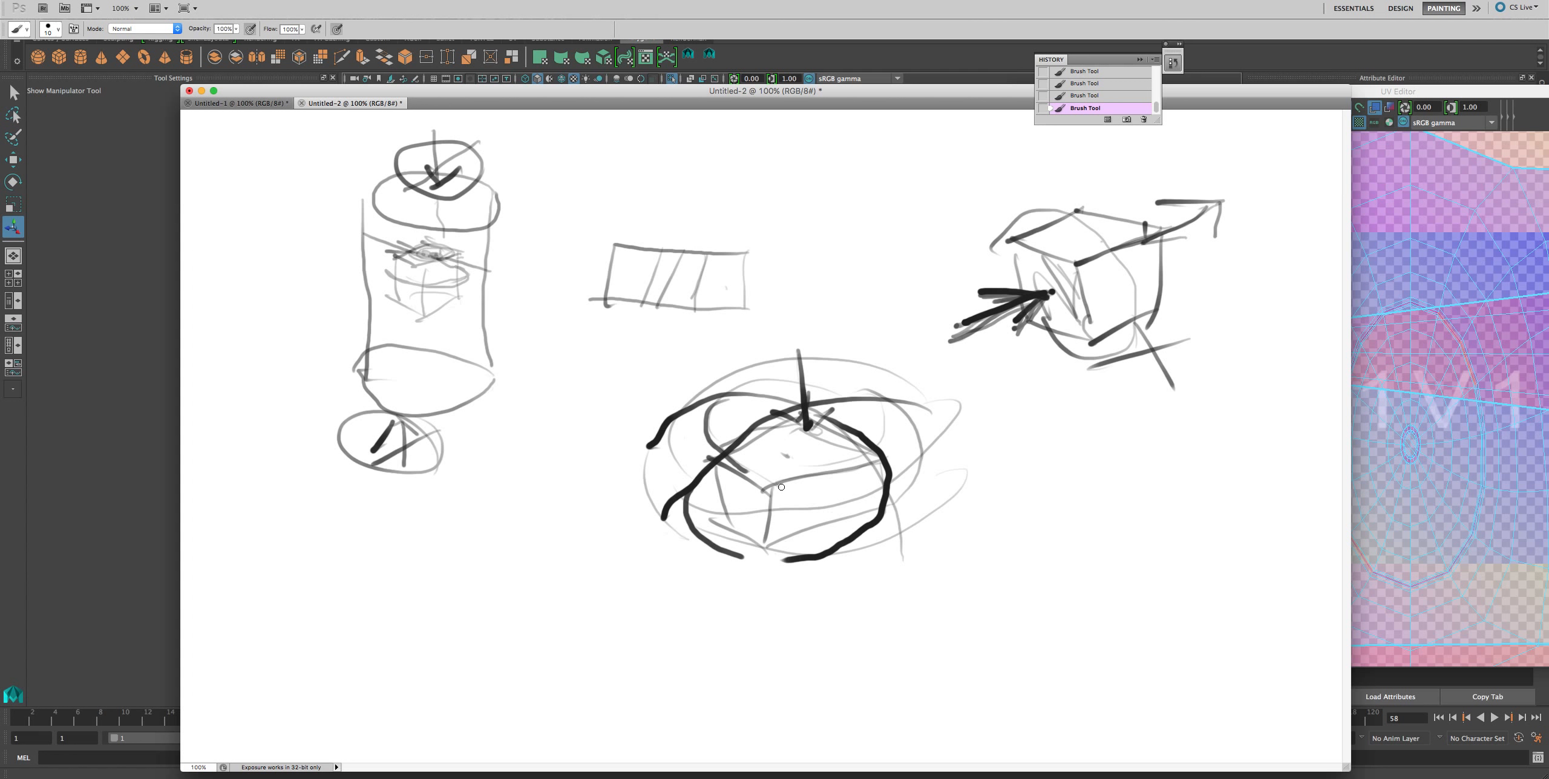
left_click_drag(782, 487, 768, 542)
mouse_move(861, 470)
left_mouse_down()
mouse_move(865, 519)
mouse_move(773, 532)
left_mouse_up()
mouse_move(760, 481)
left_mouse_down()
mouse_move(756, 530)
mouse_move(712, 521)
left_mouse_up()
left_click_drag(703, 504, 717, 462)
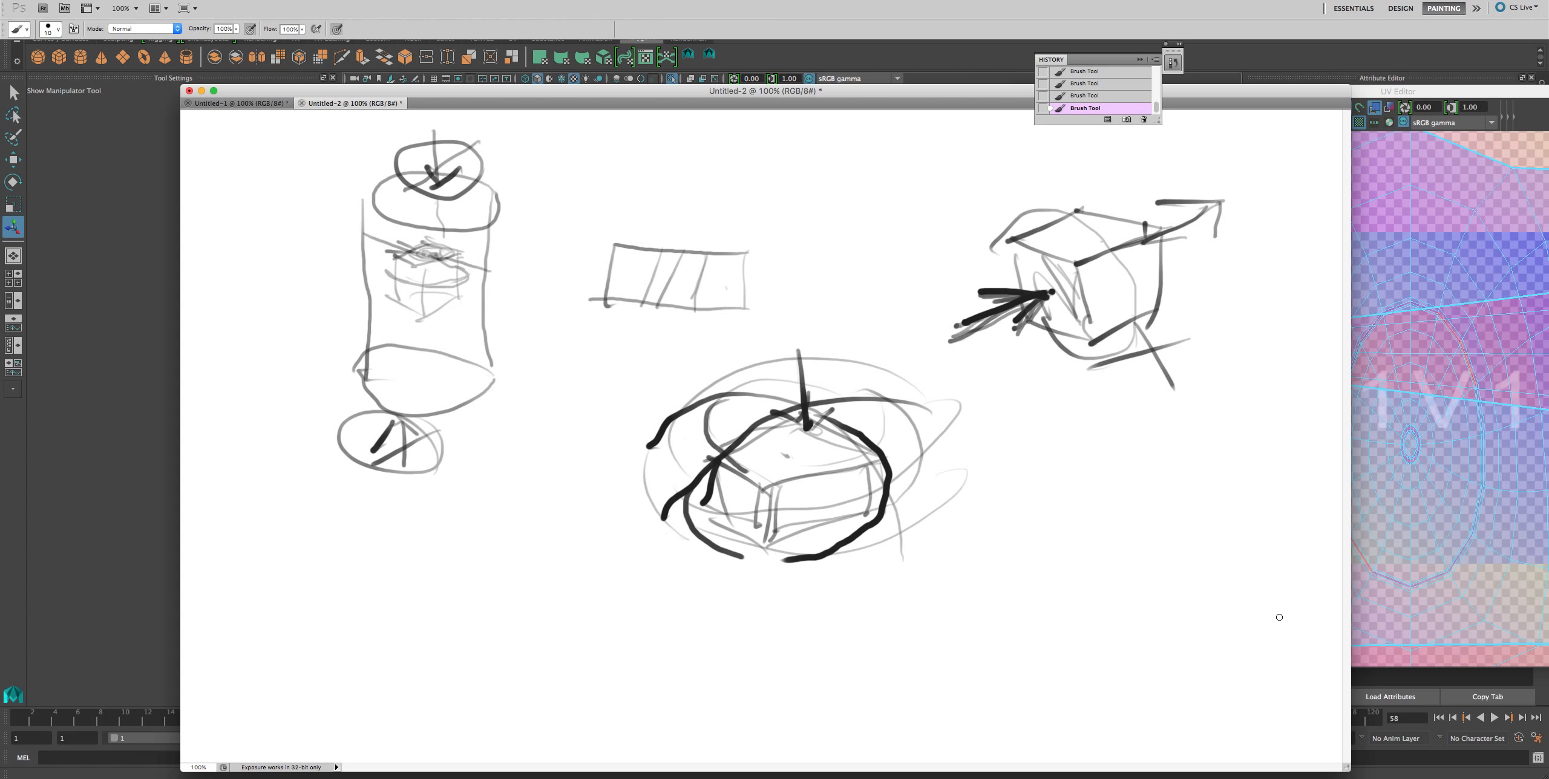
Switch to Maya and examine the spherical projection's checker pattern around the dispenser's cap, bulge and neck.
left_click(1407, 588)
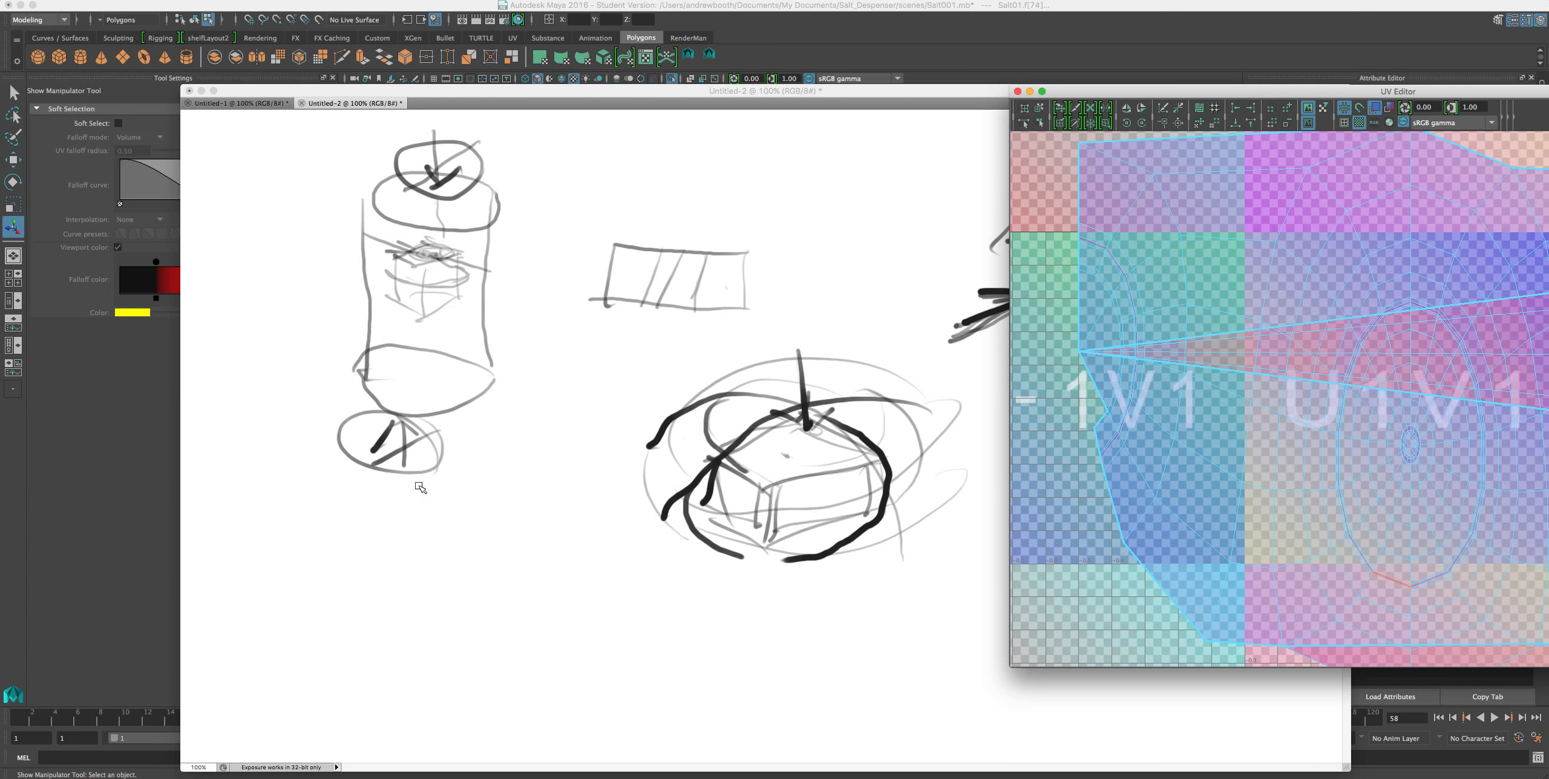
left_click(133, 450)
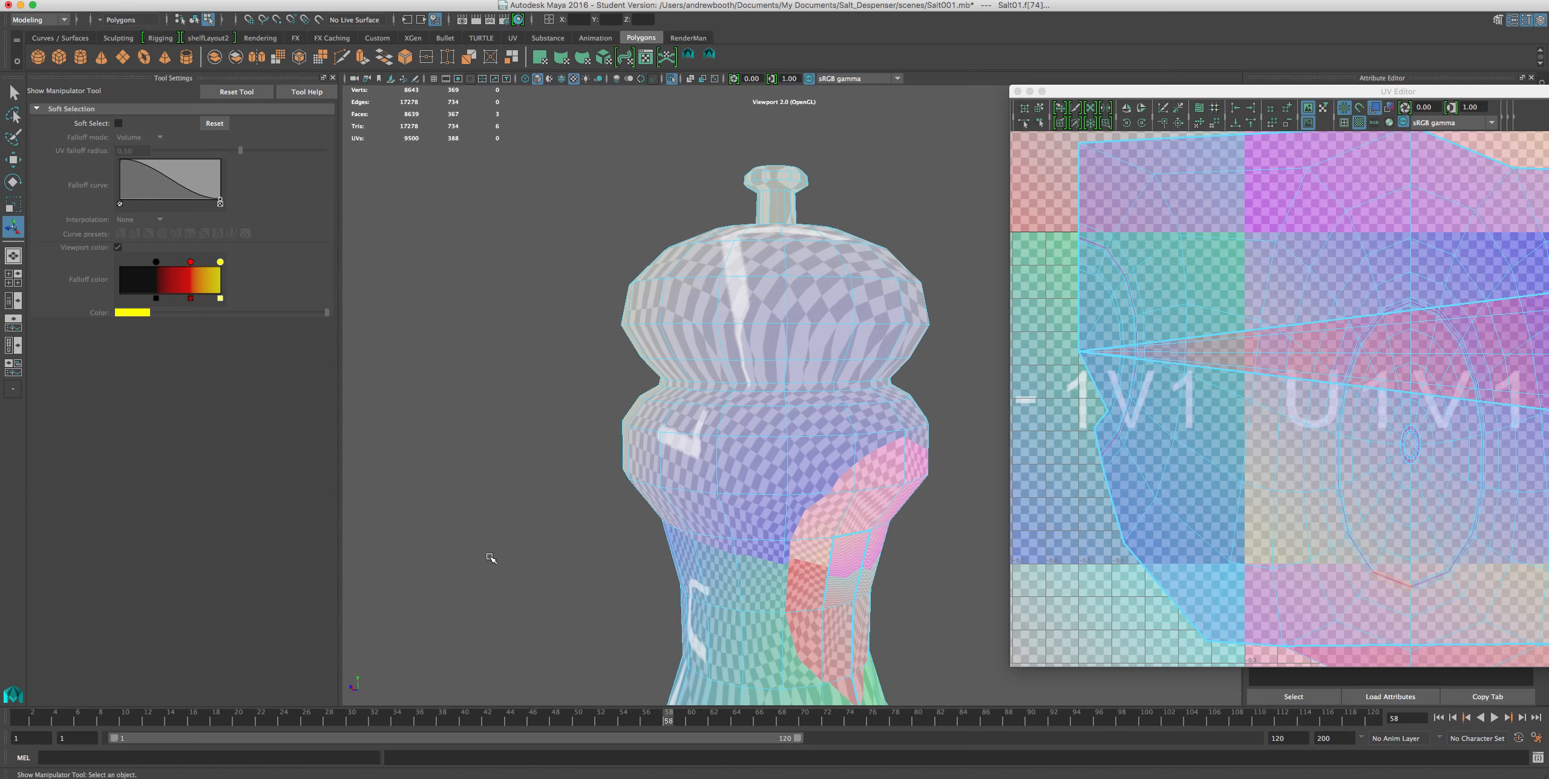
mouse_move(720, 548)
left_mouse_down("alt")
mouse_move(717, 614)
mouse_move(703, 558)
left_mouse_up("alt")
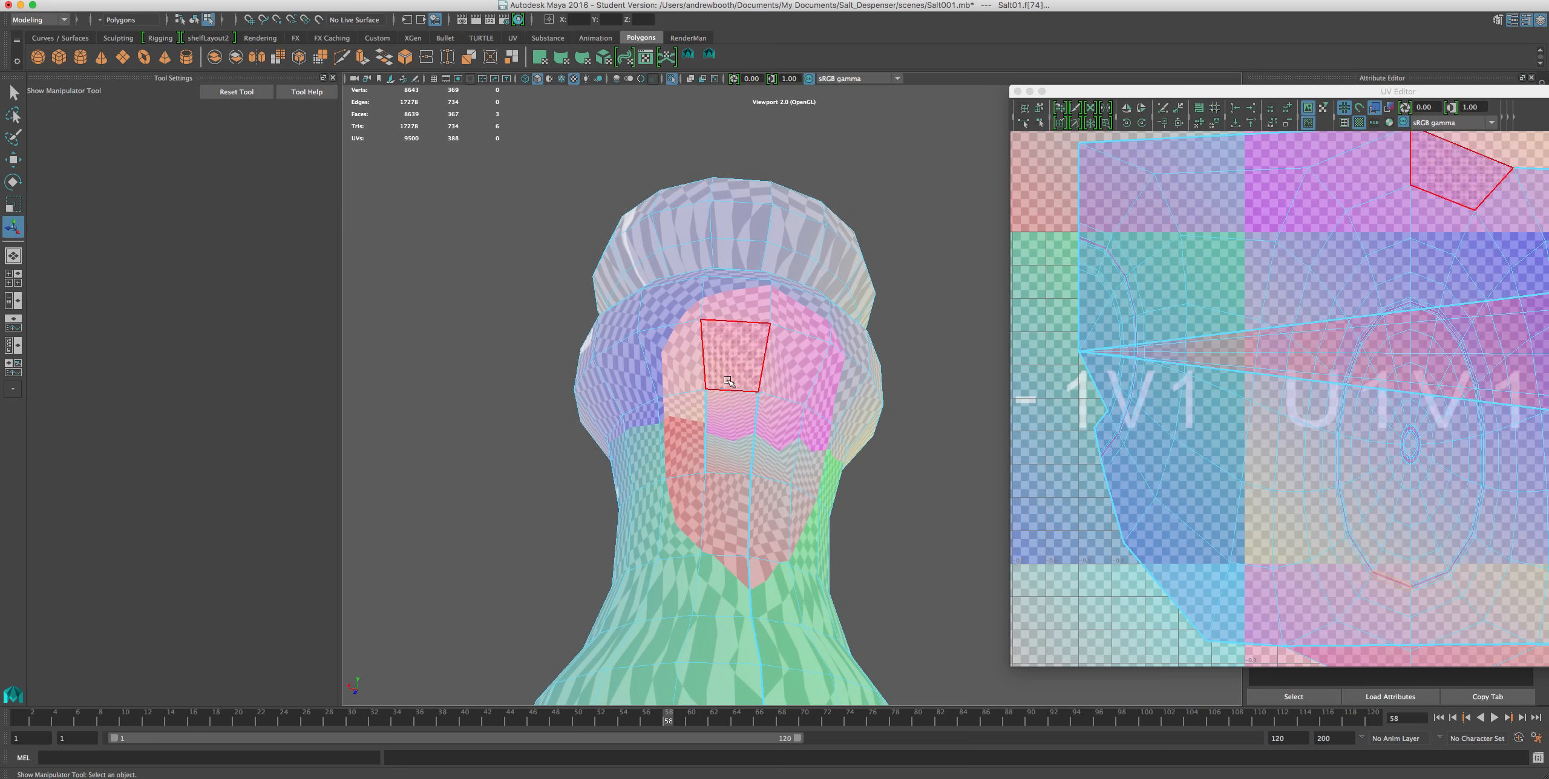
left_click_drag(729, 387, 865, 454, "alt")
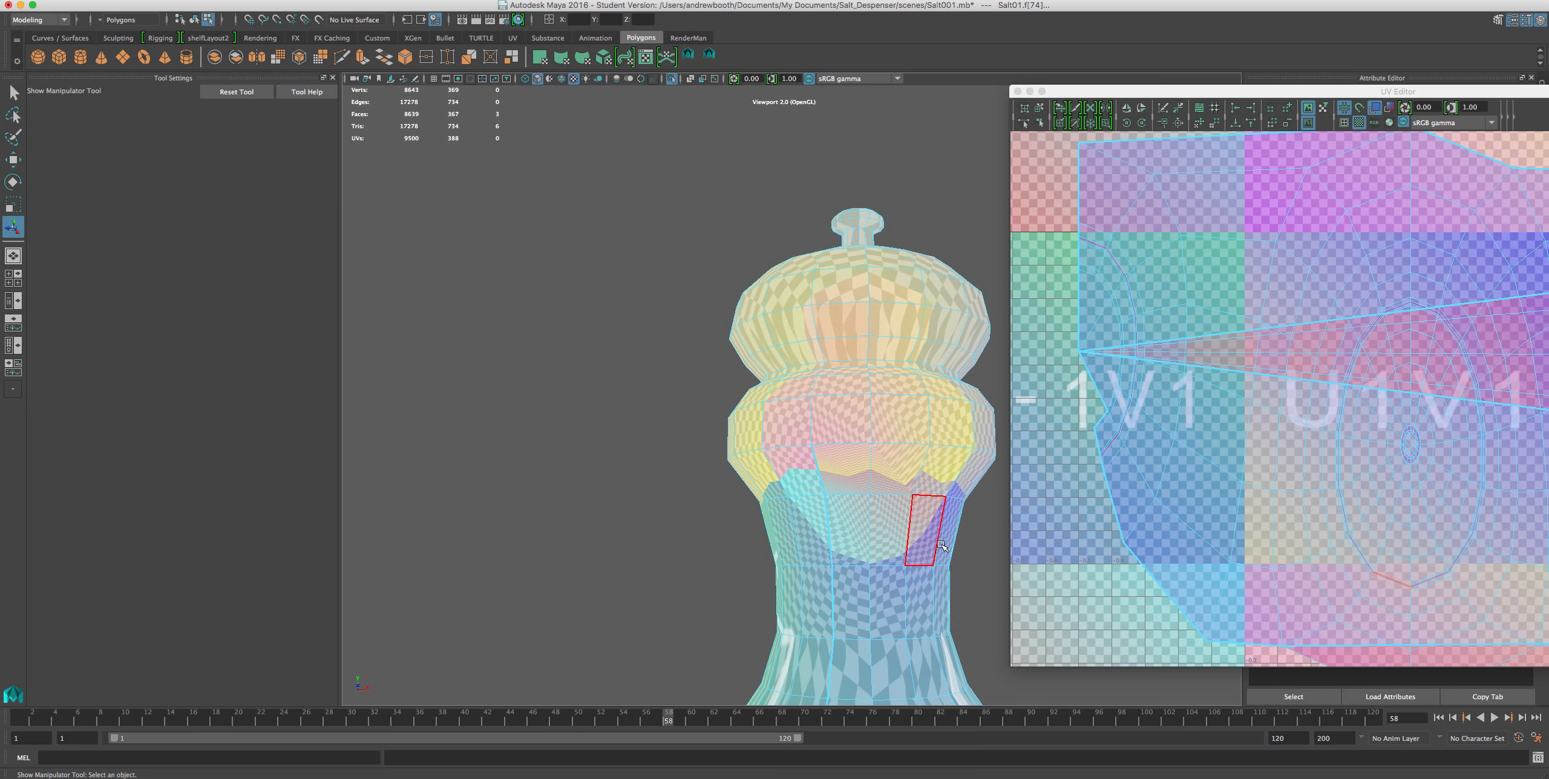
left_click_drag(756, 480, 757, 548, "alt")
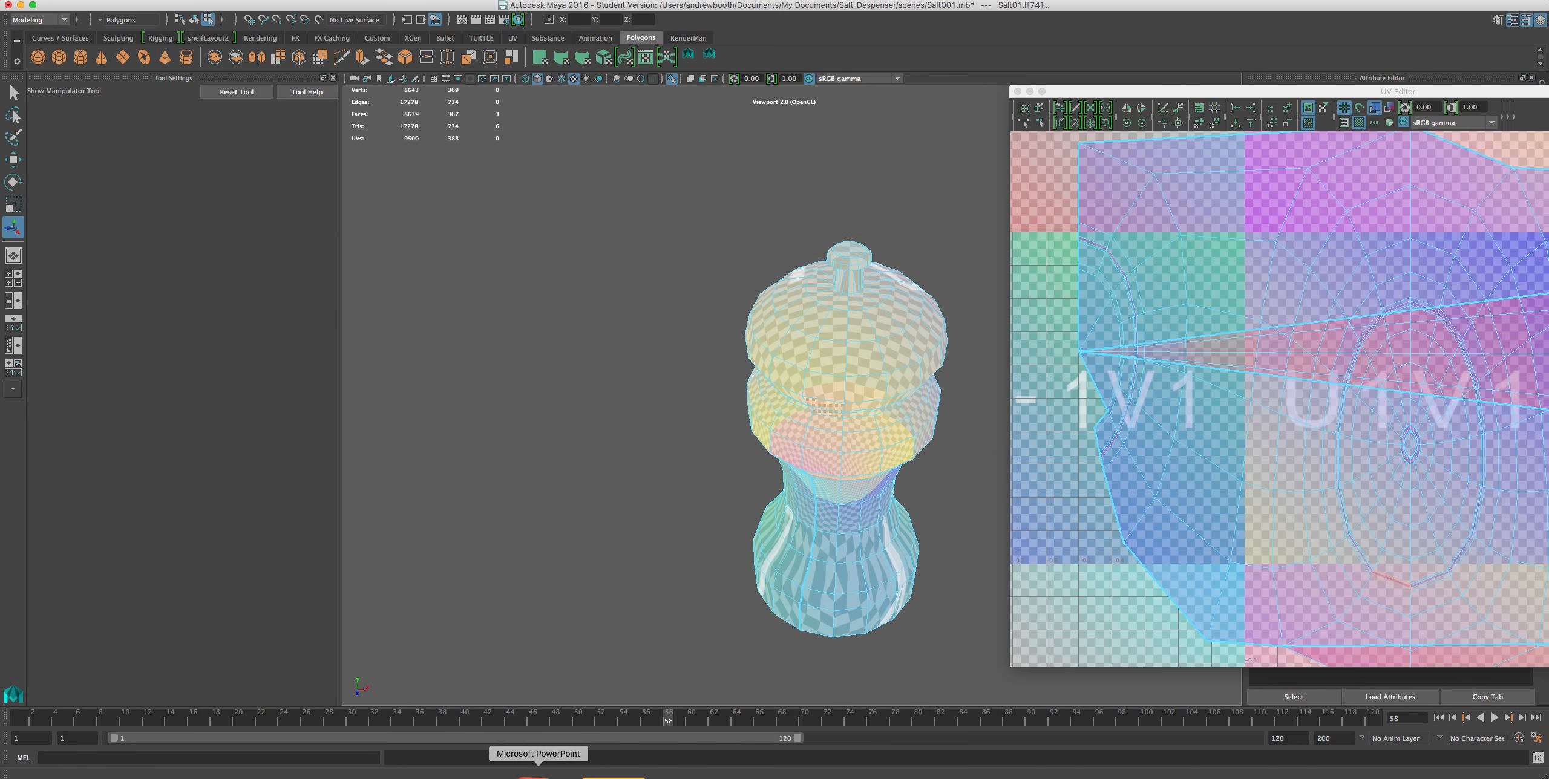
Switch to Photoshop, sketch an upward arrow and a slanted line beneath the wrapped box, and add strokes across the dome's top.
left_click(434, 777)
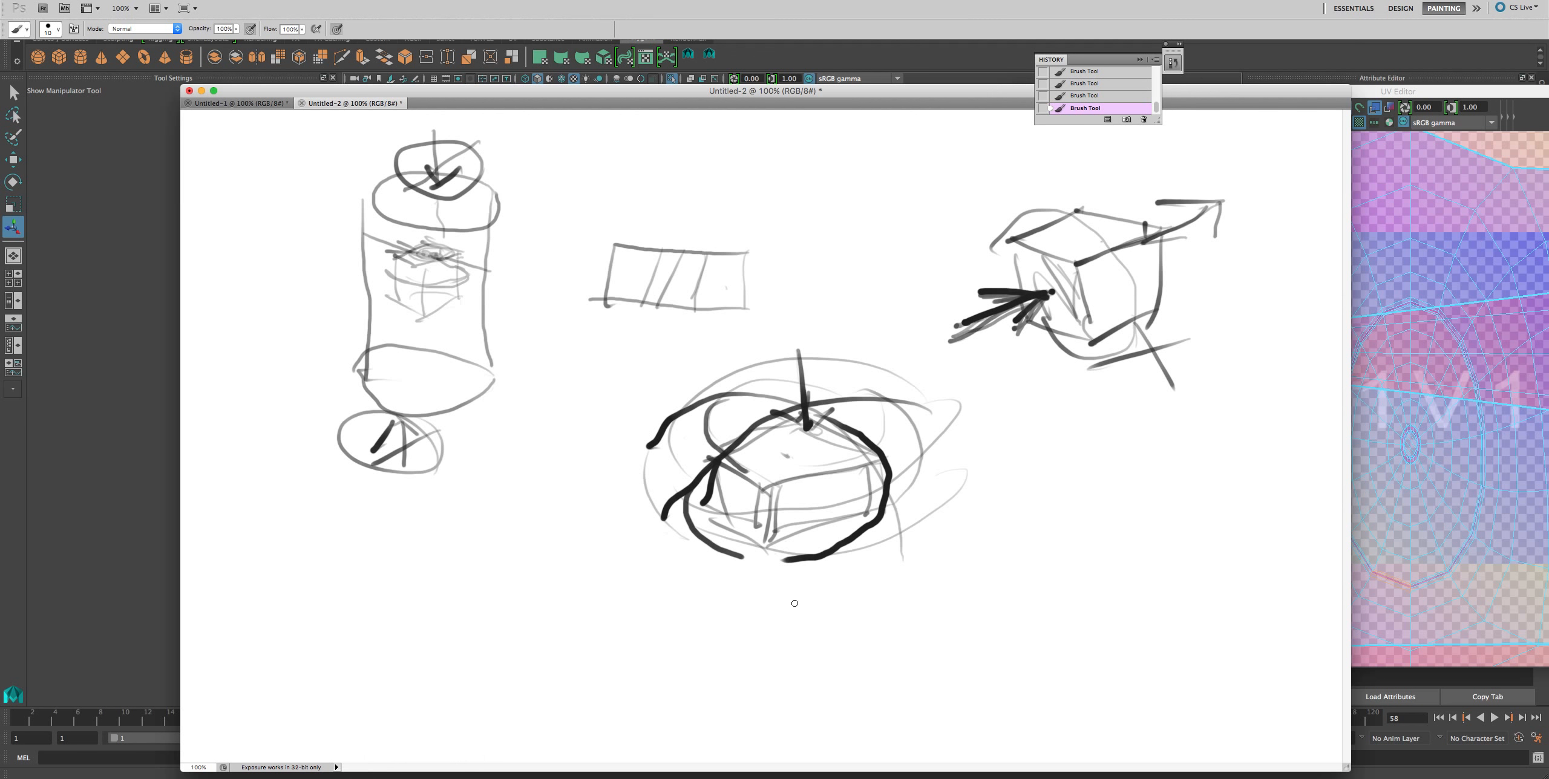
mouse_move(776, 571)
left_mouse_down()
mouse_move(776, 624)
mouse_move(741, 593)
mouse_move(791, 588)
left_mouse_up()
left_click_drag(827, 577, 668, 636)
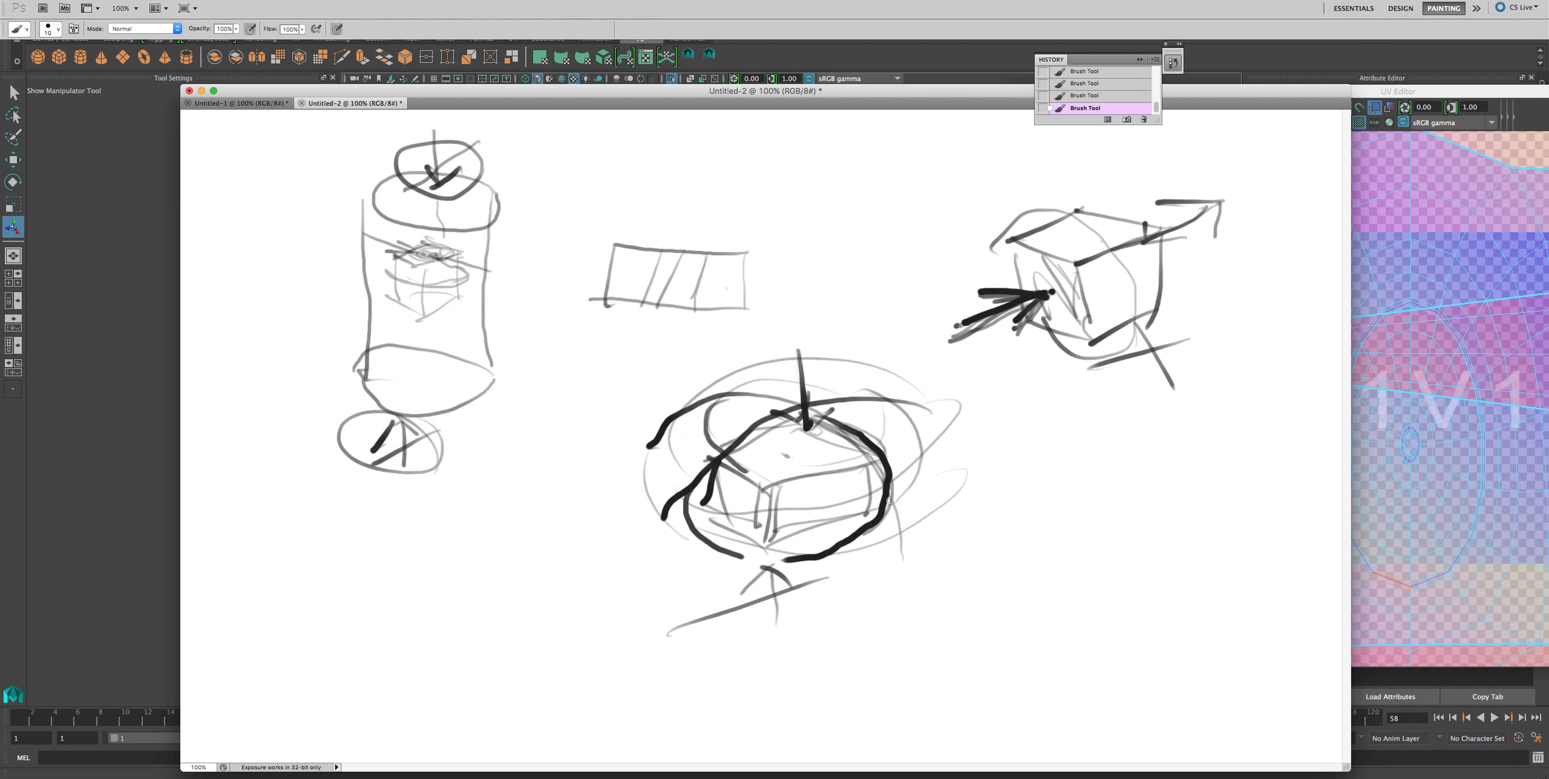
mouse_move(806, 414)
left_mouse_down()
mouse_move(913, 406)
mouse_move(744, 459)
left_mouse_up()
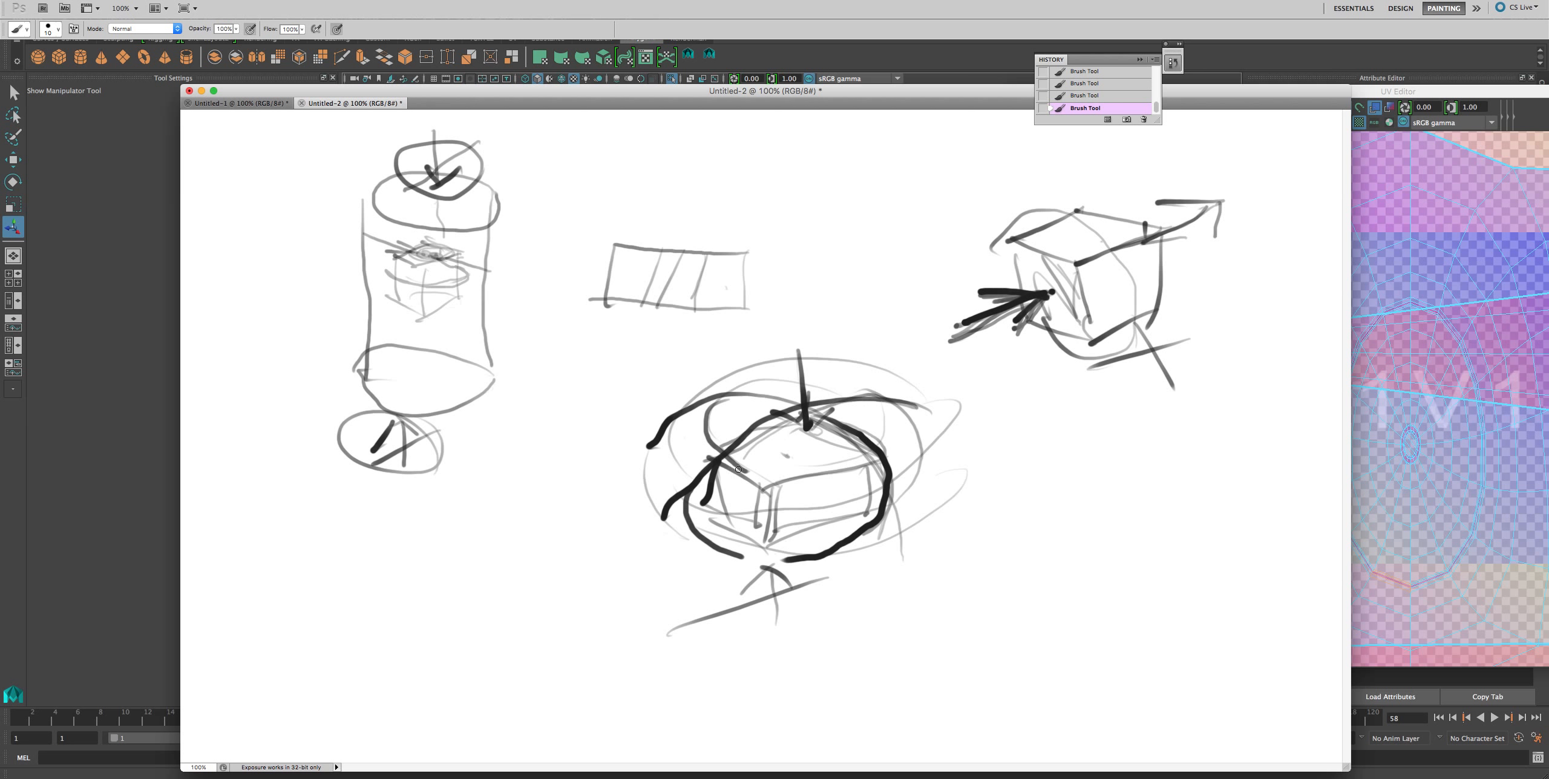
left_click_drag(774, 407, 720, 400)
Switch to Maya, undo the face selection to restore the spherical projection manipulator, and inspect the checker pattern around the neck.
left_click(927, 67)
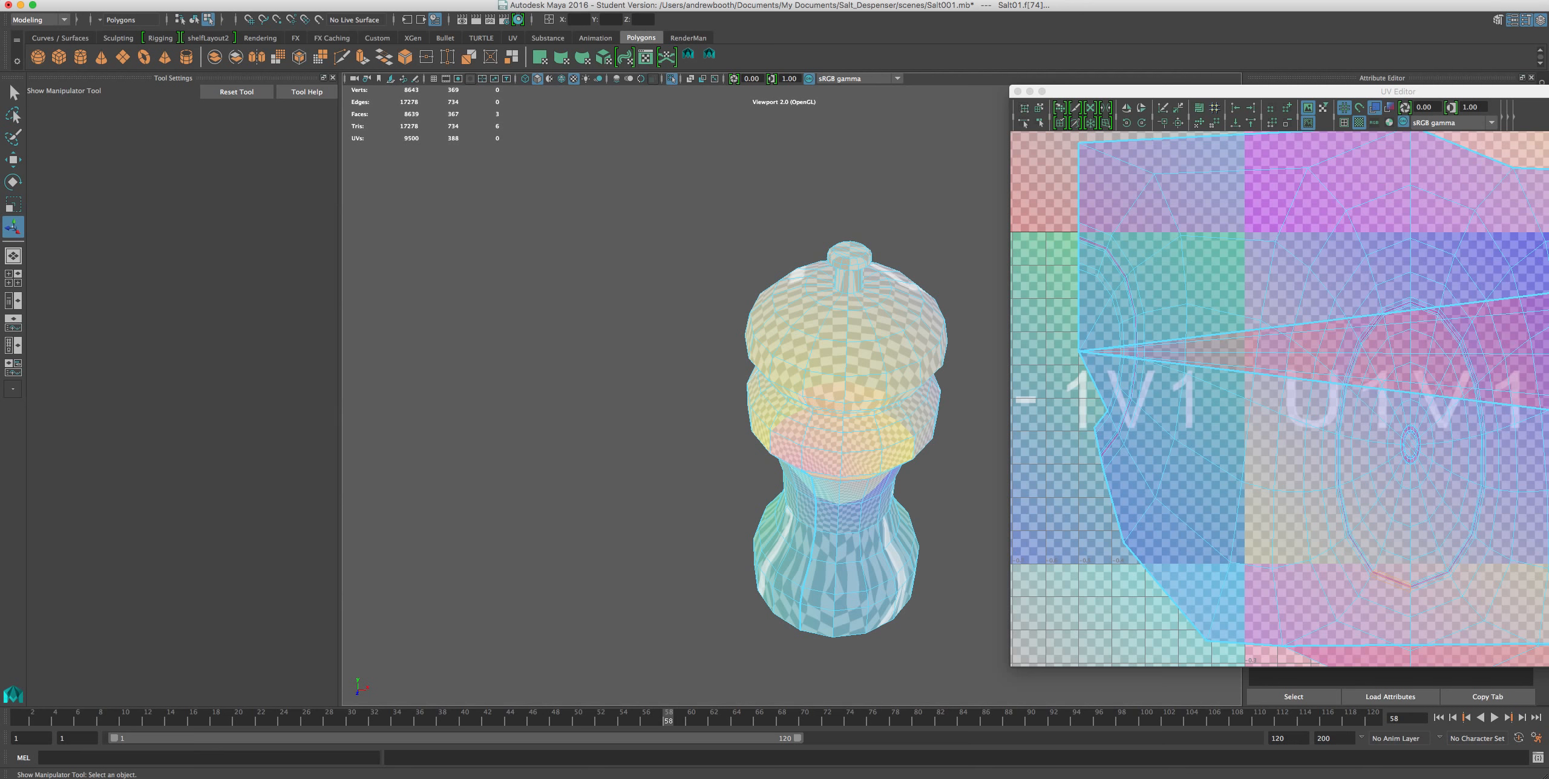
key("z")
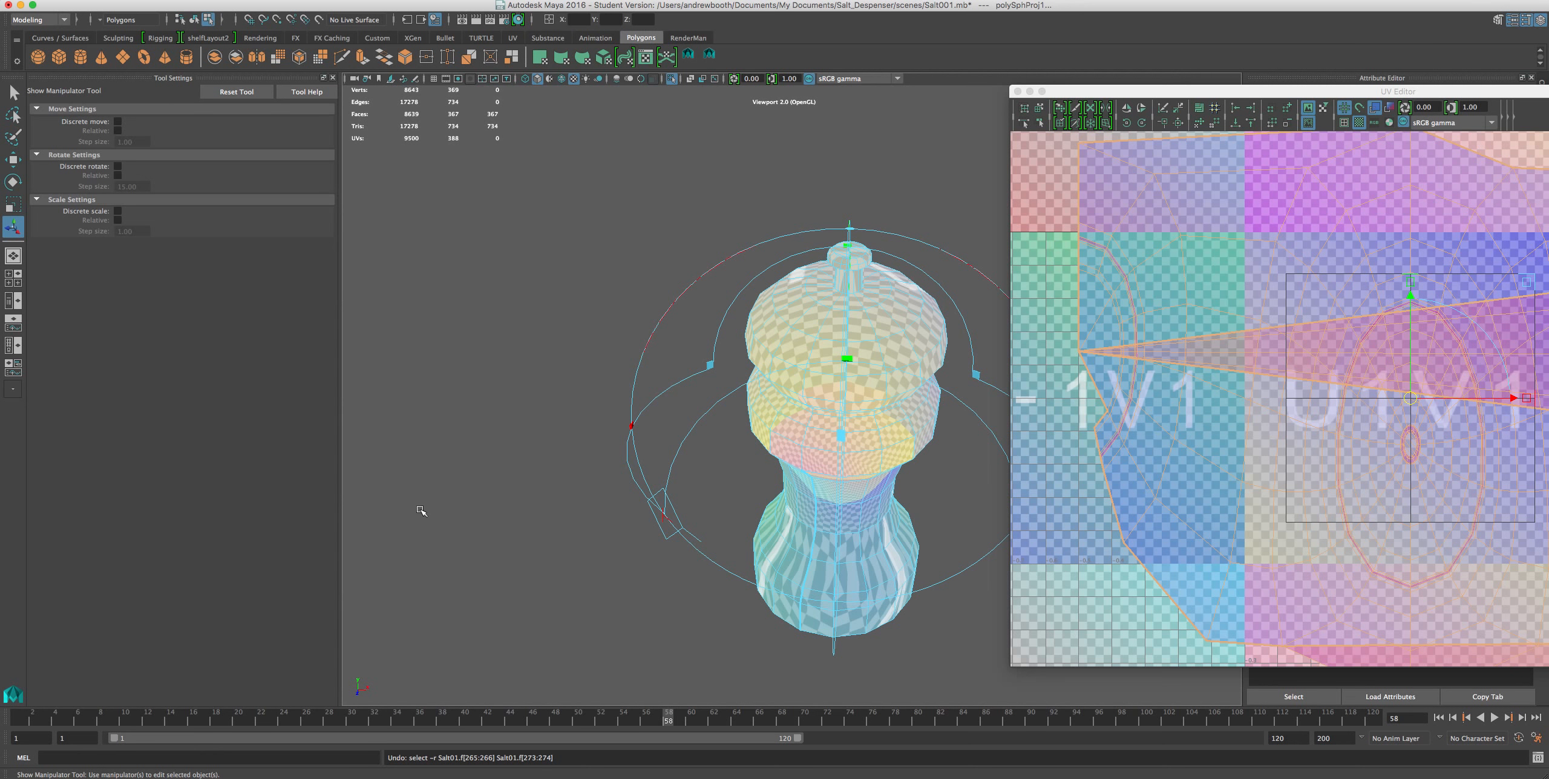
left_click_drag(421, 511, 488, 441, "alt")
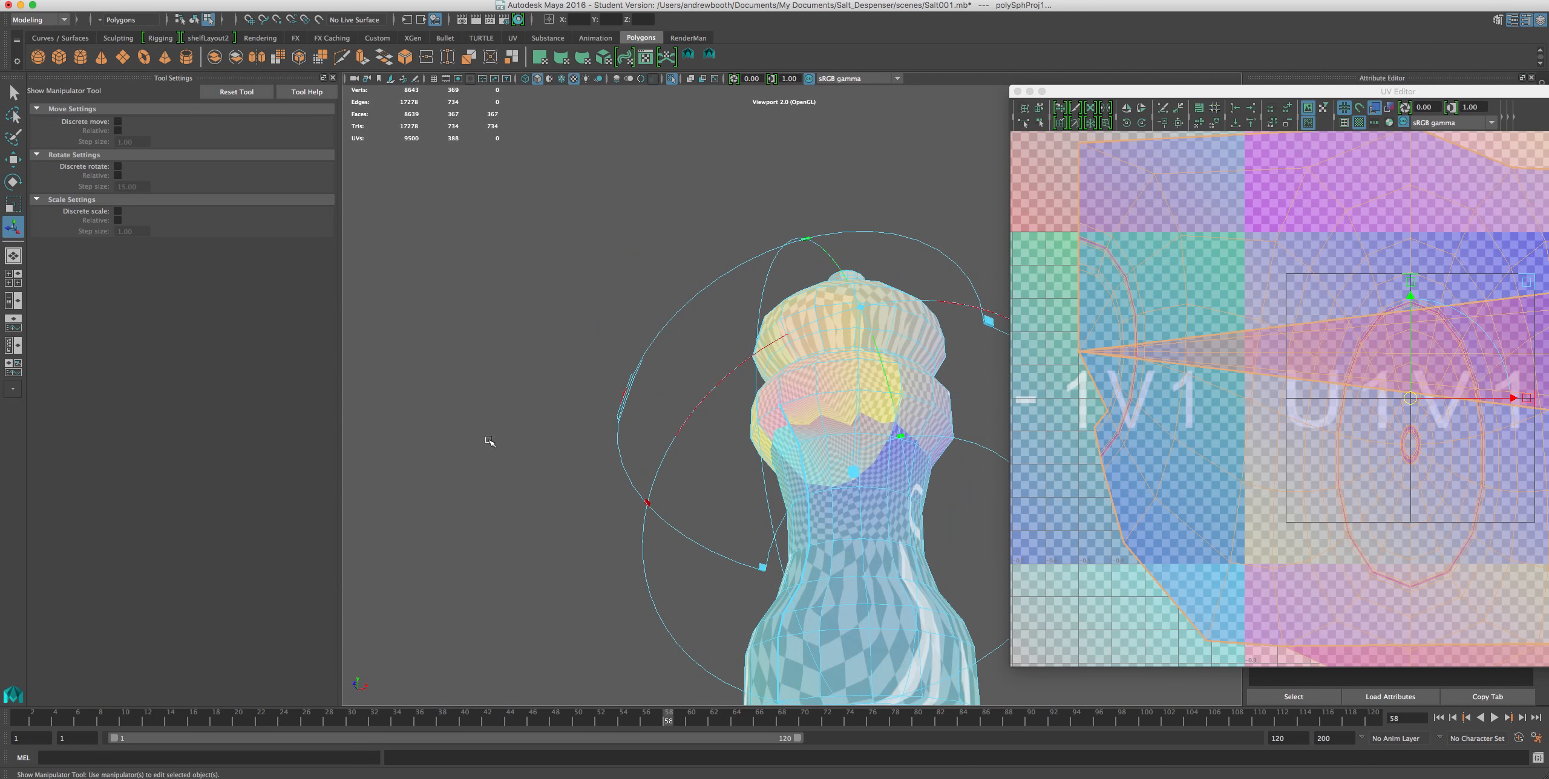
left_click_drag(570, 357, 535, 410, "alt")
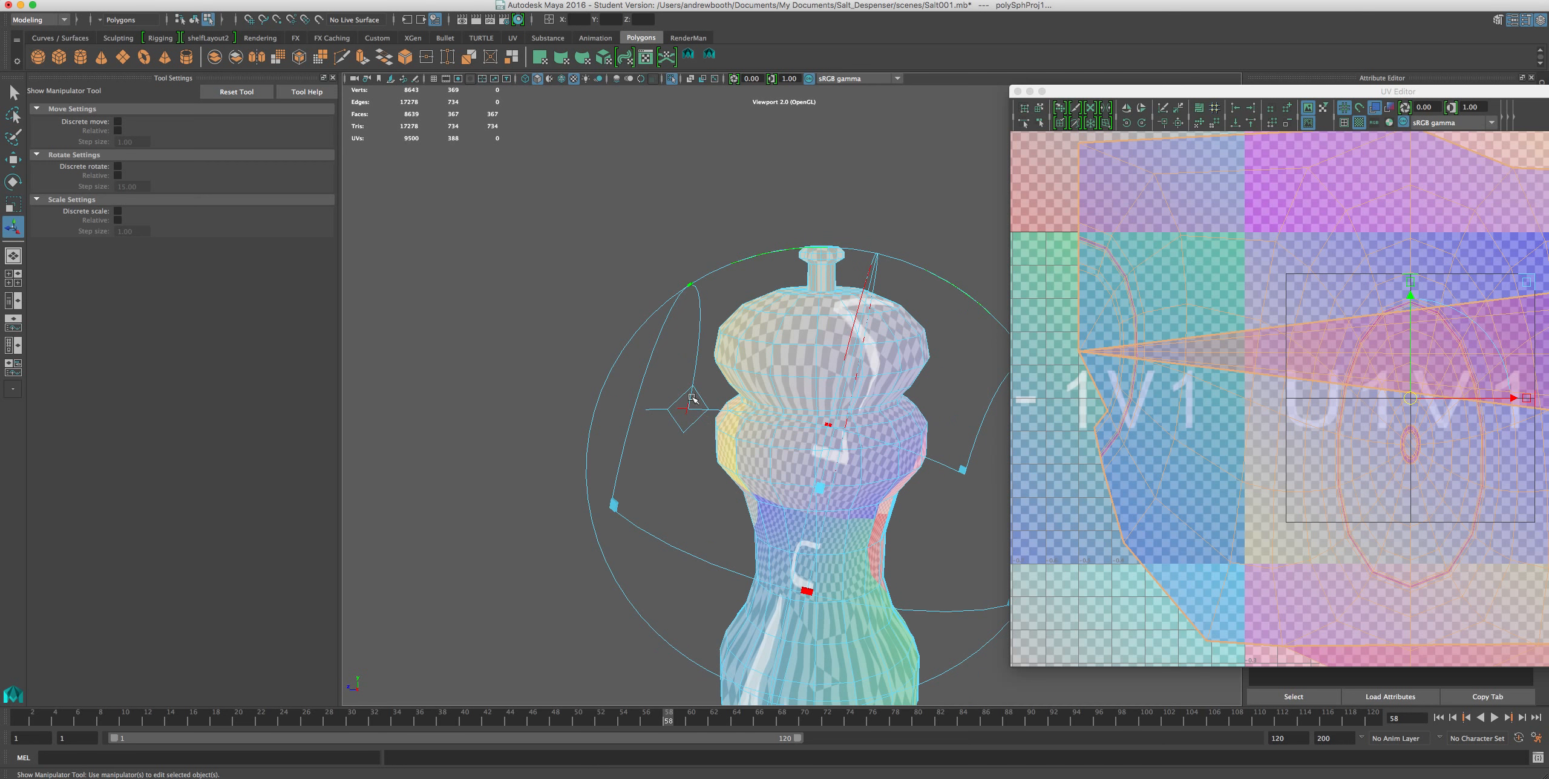
left_click(742, 468)
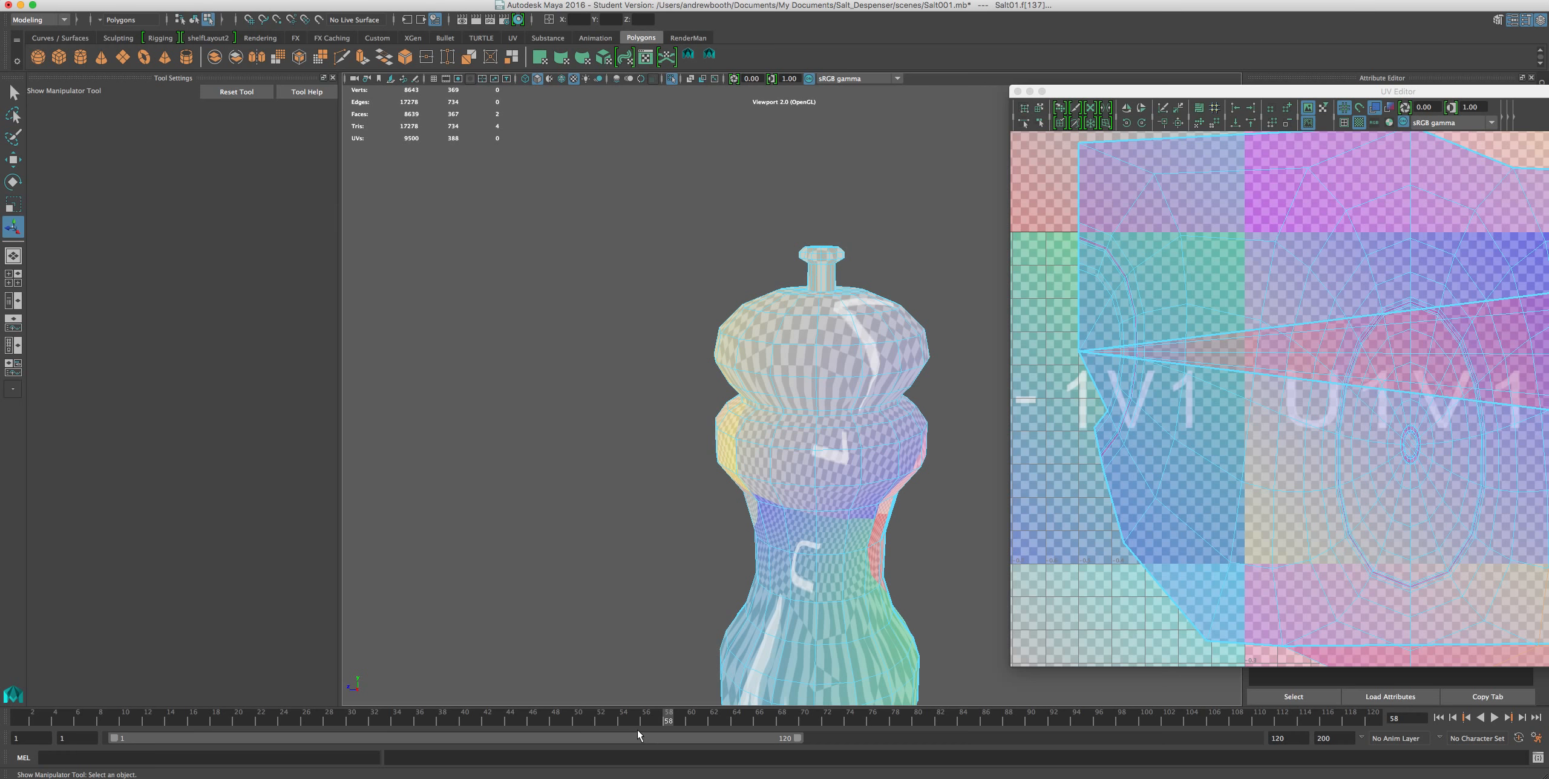
right_click_drag(818, 377, 869, 363)
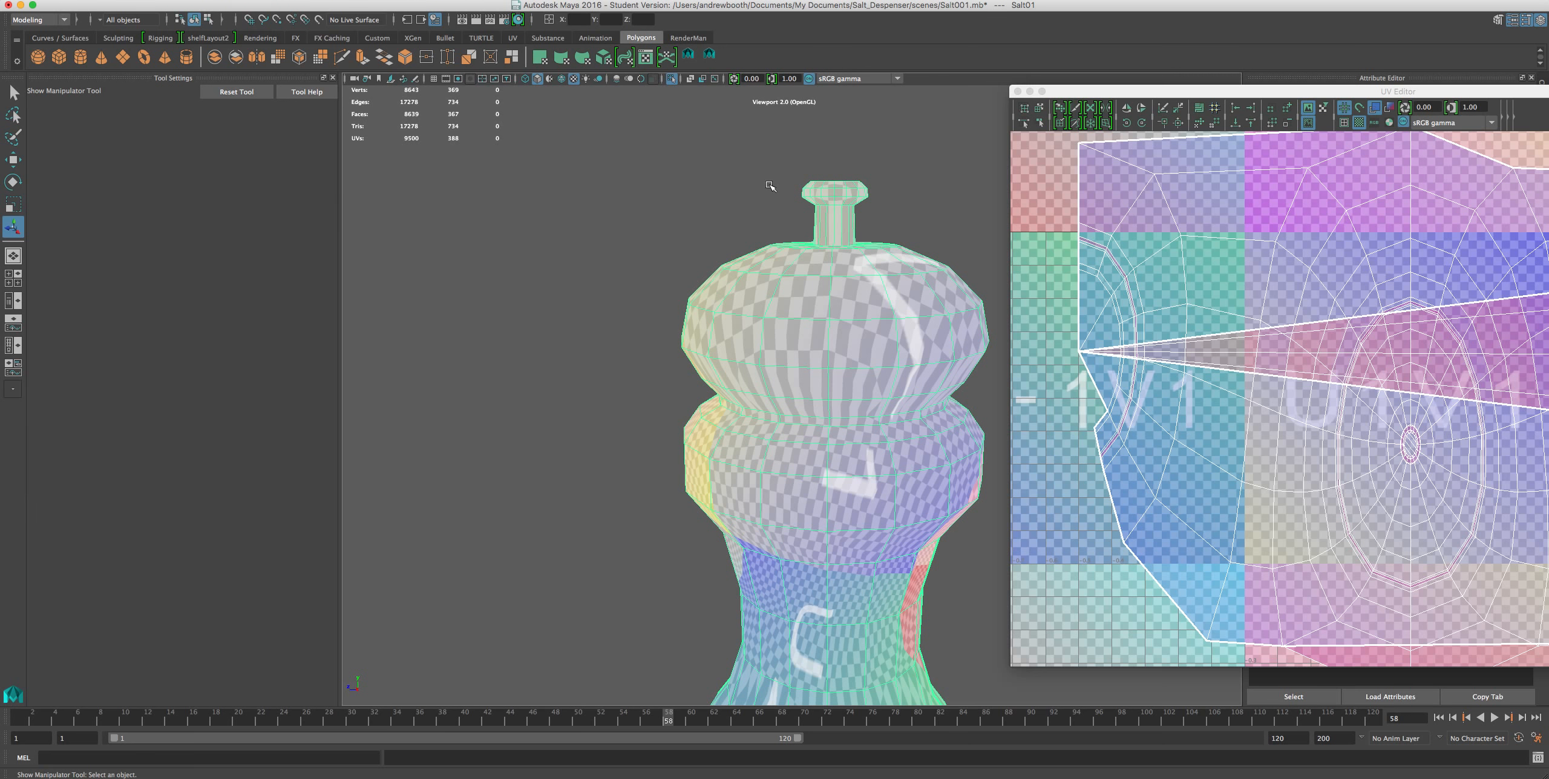
Undo the projections back to the dispenser's UV layout of two circular shells and one rectangular body shell.
key("super+z")
key("super+z")
key("super+z")
key("super+z")
key("super+z")
key("super+z")
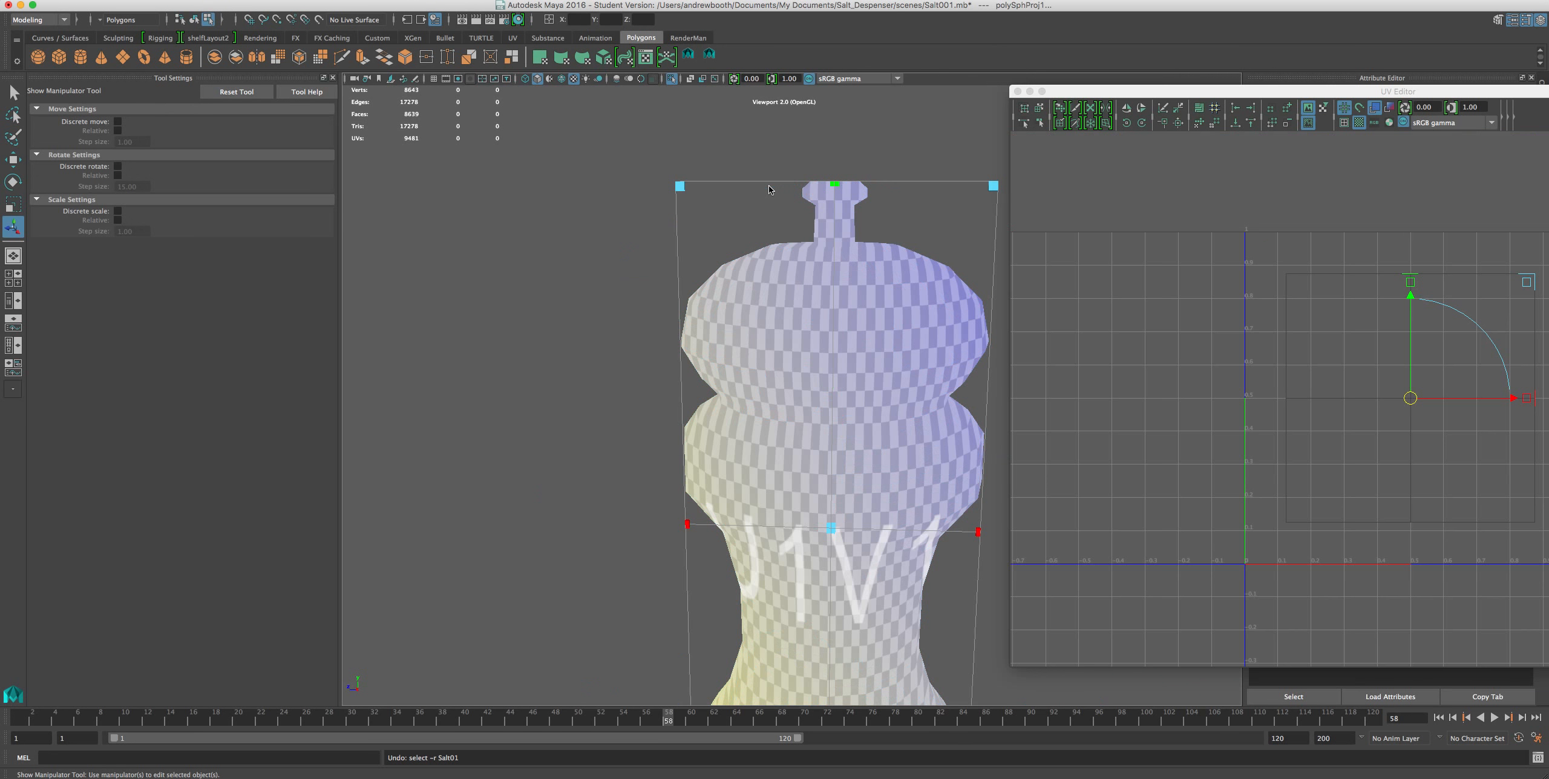
key("super+z")
key("super+z")
key("super+z")
key("super+z")
key("super+z")
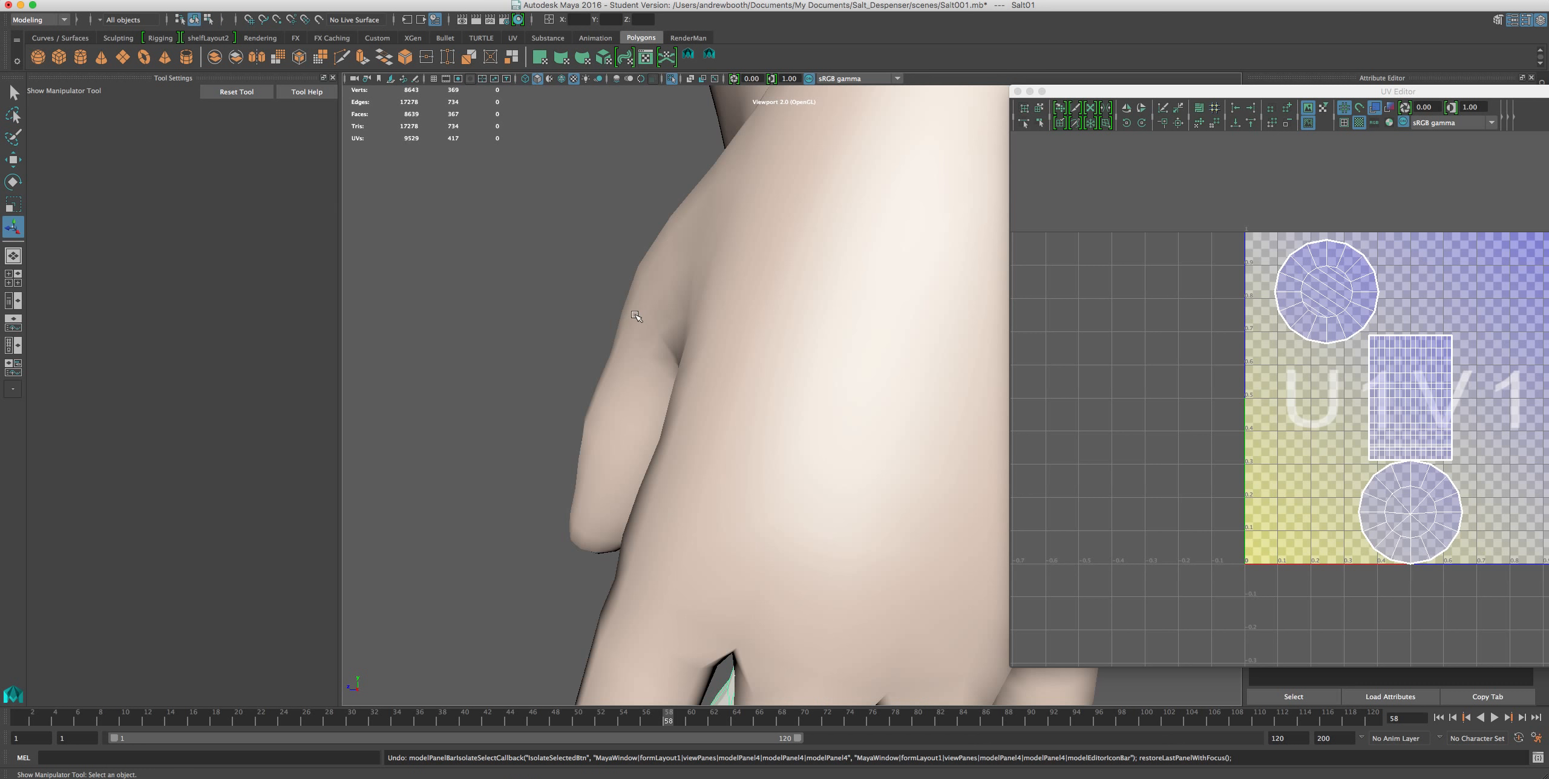
Isolate the salt dispenser in the viewport and frame the whole model.
left_click_drag(574, 321, 680, 330, "alt")
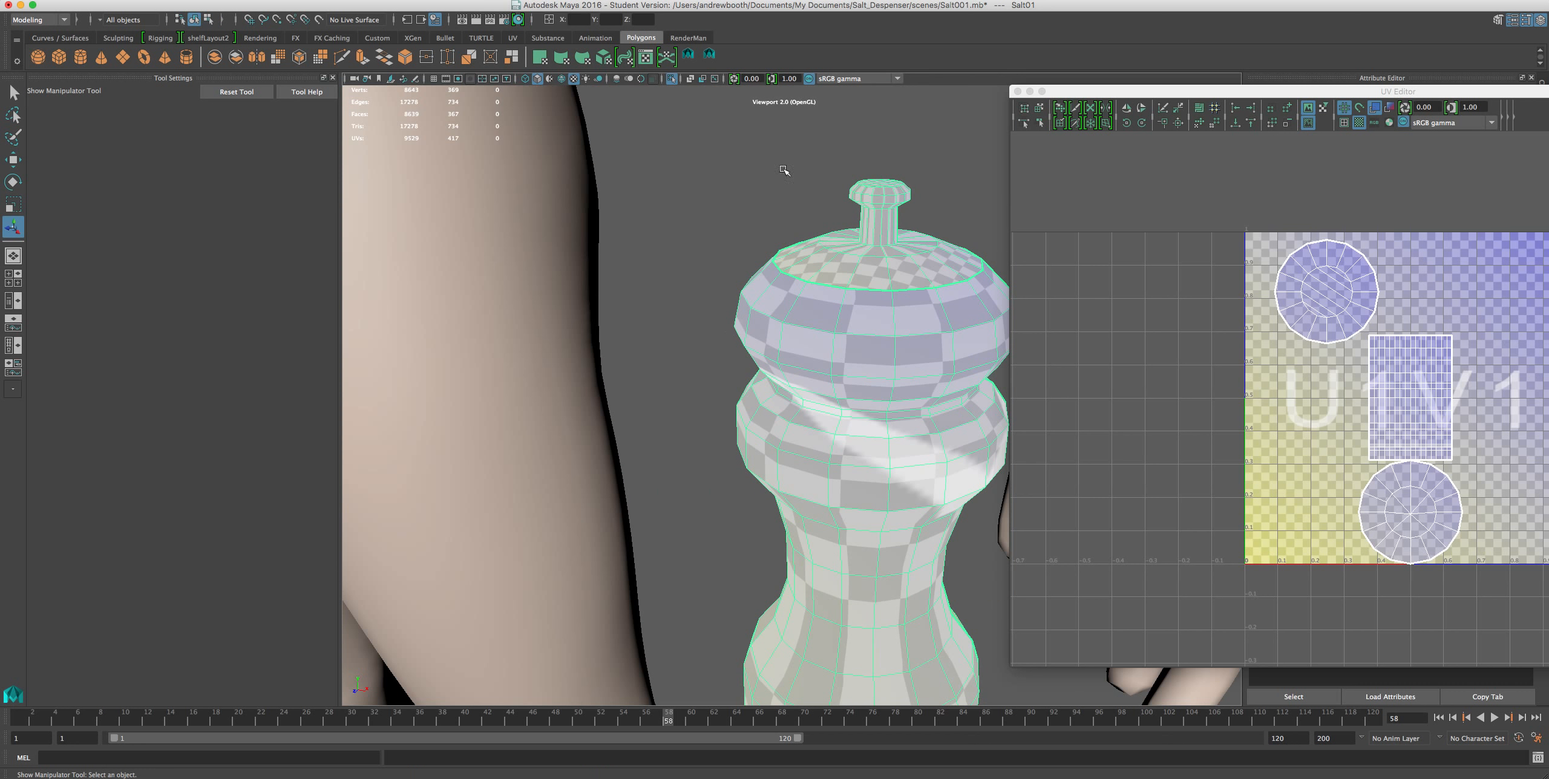
left_click(672, 79)
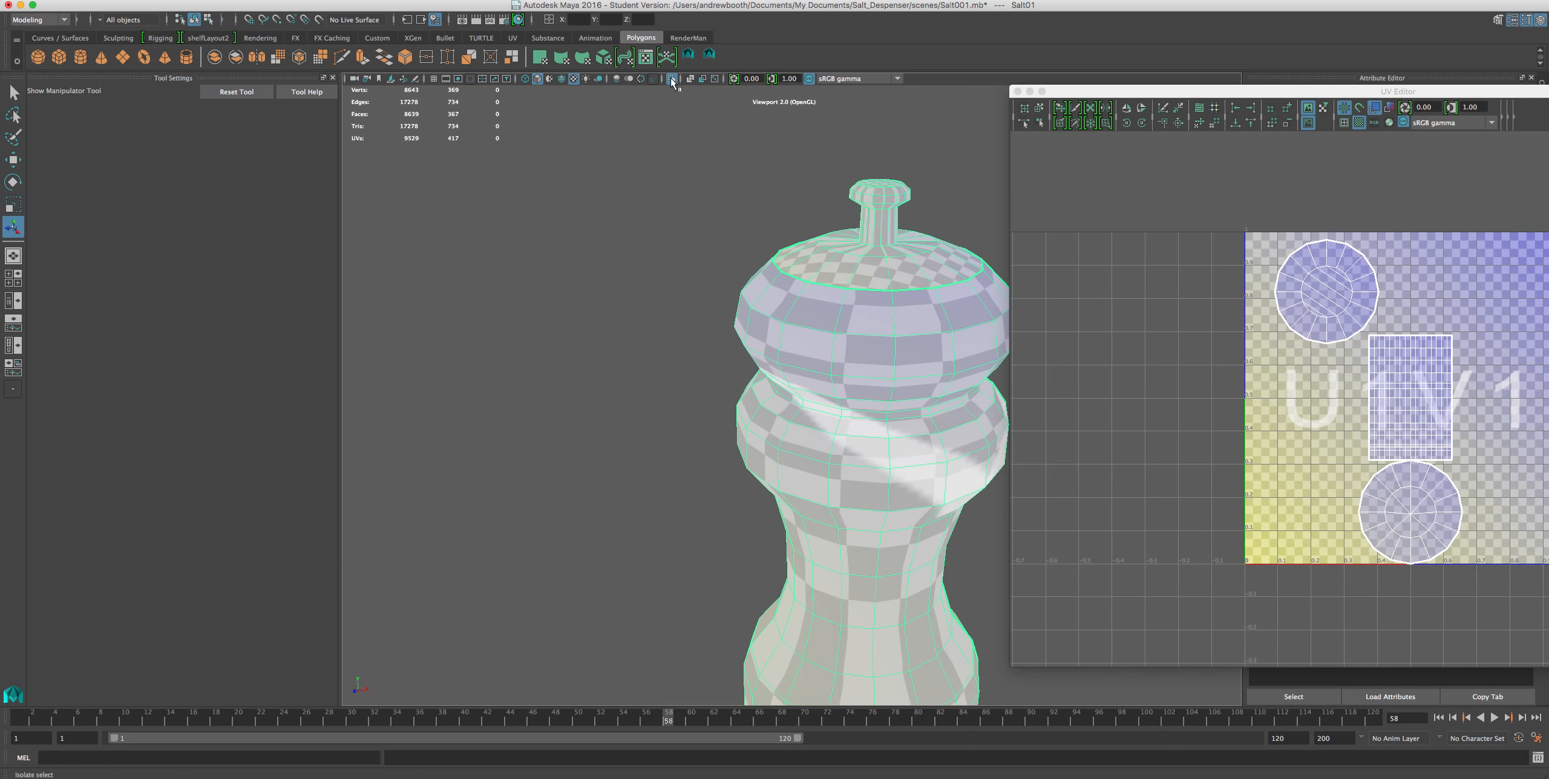
key("f")
Apply a planar UV projection to the salt dispenser, move the UV Editor aside, and inspect the stretched checker pattern from the front.
left_click(677, 0)
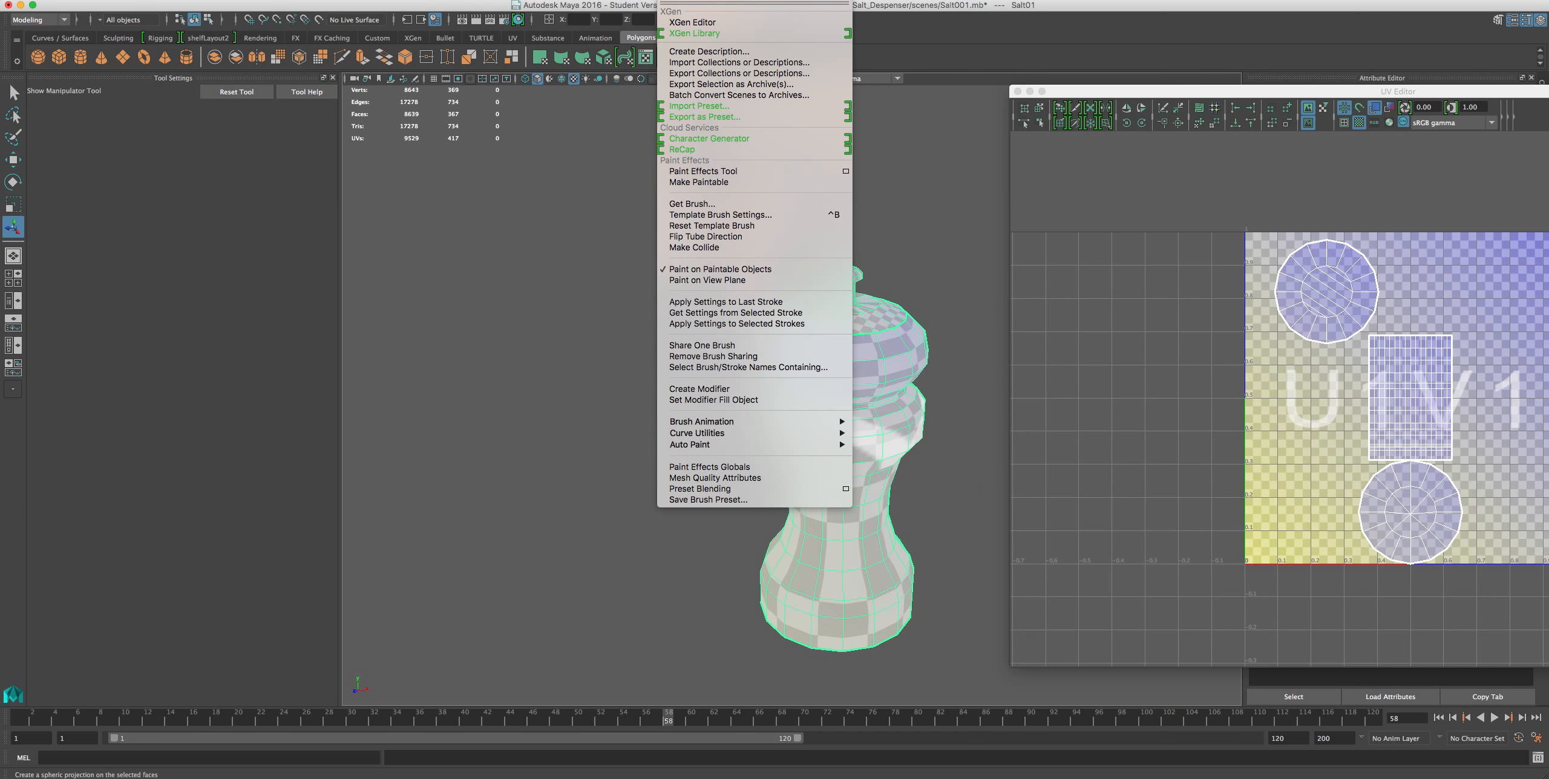
left_click(660, 140)
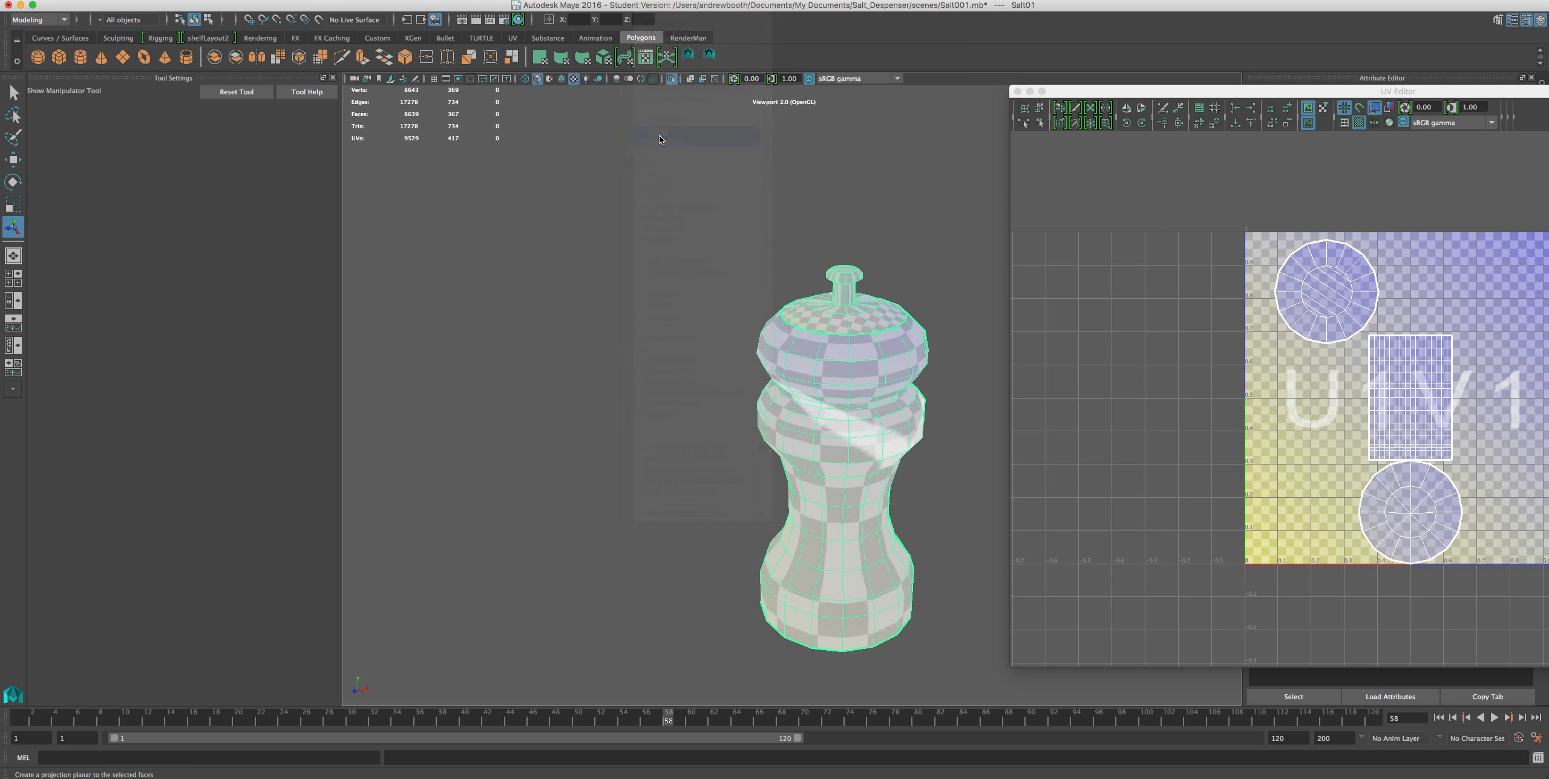
left_click_drag(902, 465, 769, 444, "alt")
left_click_drag(1153, 91, 3, 196)
left_click_drag(581, 377, 606, 379, "alt")
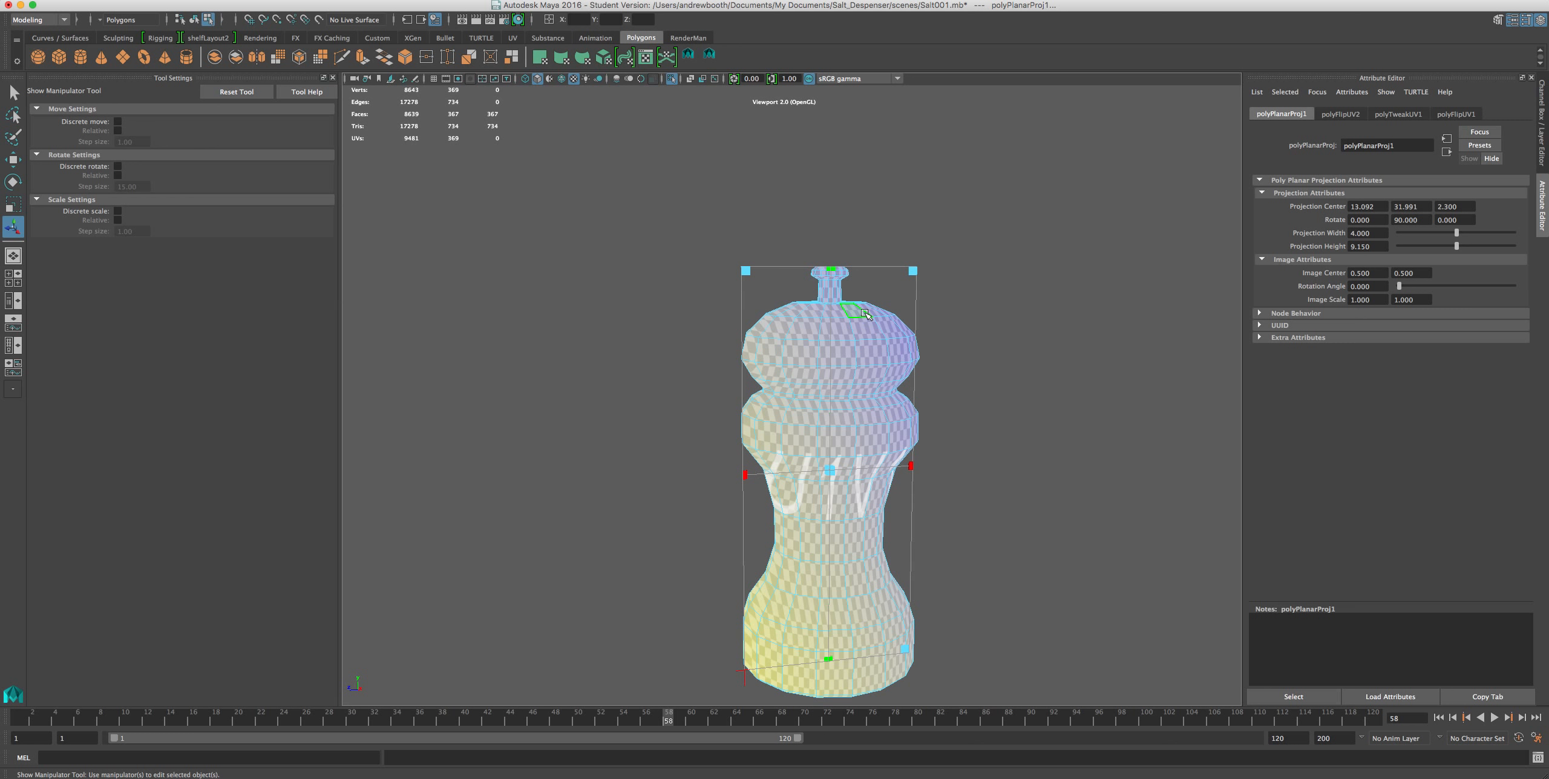
left_click_drag(865, 312, 833, 295, "alt")
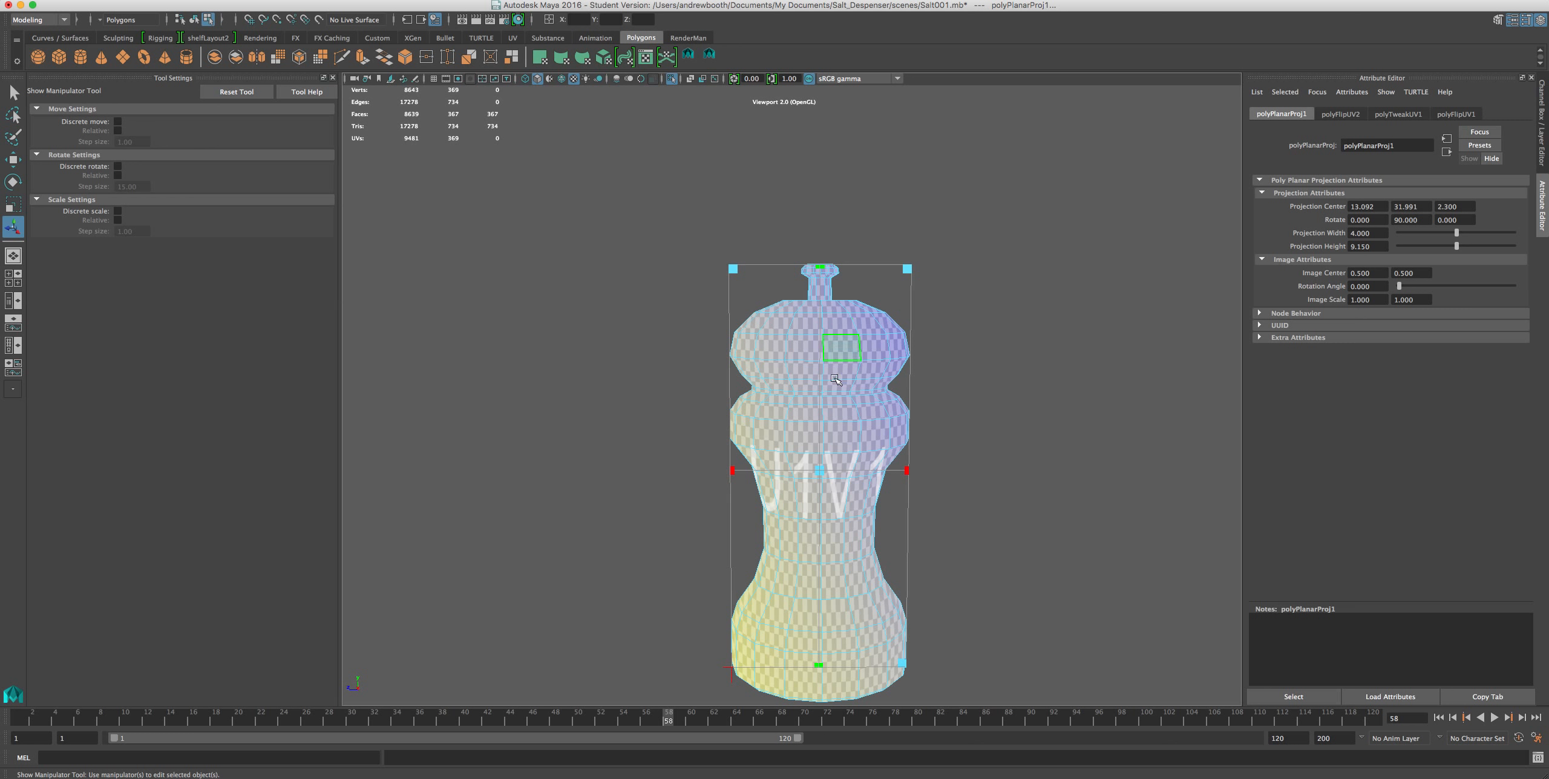
left_click_drag(865, 413, 877, 436, "alt")
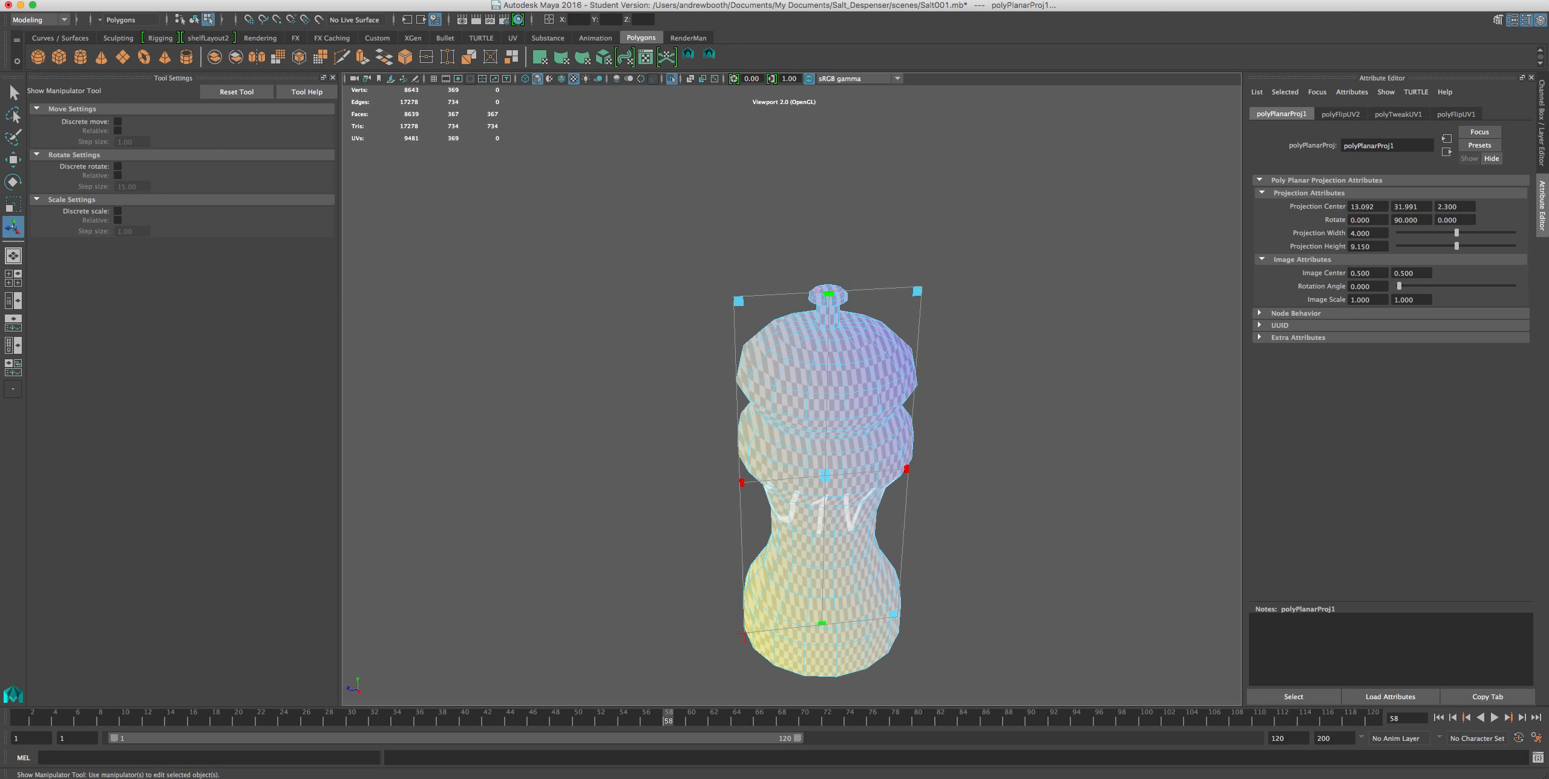
Bring the UV Editor back into view beside the dispenser to compare the planar UV shell with the model.
left_click_drag(0, 156, 389, 155)
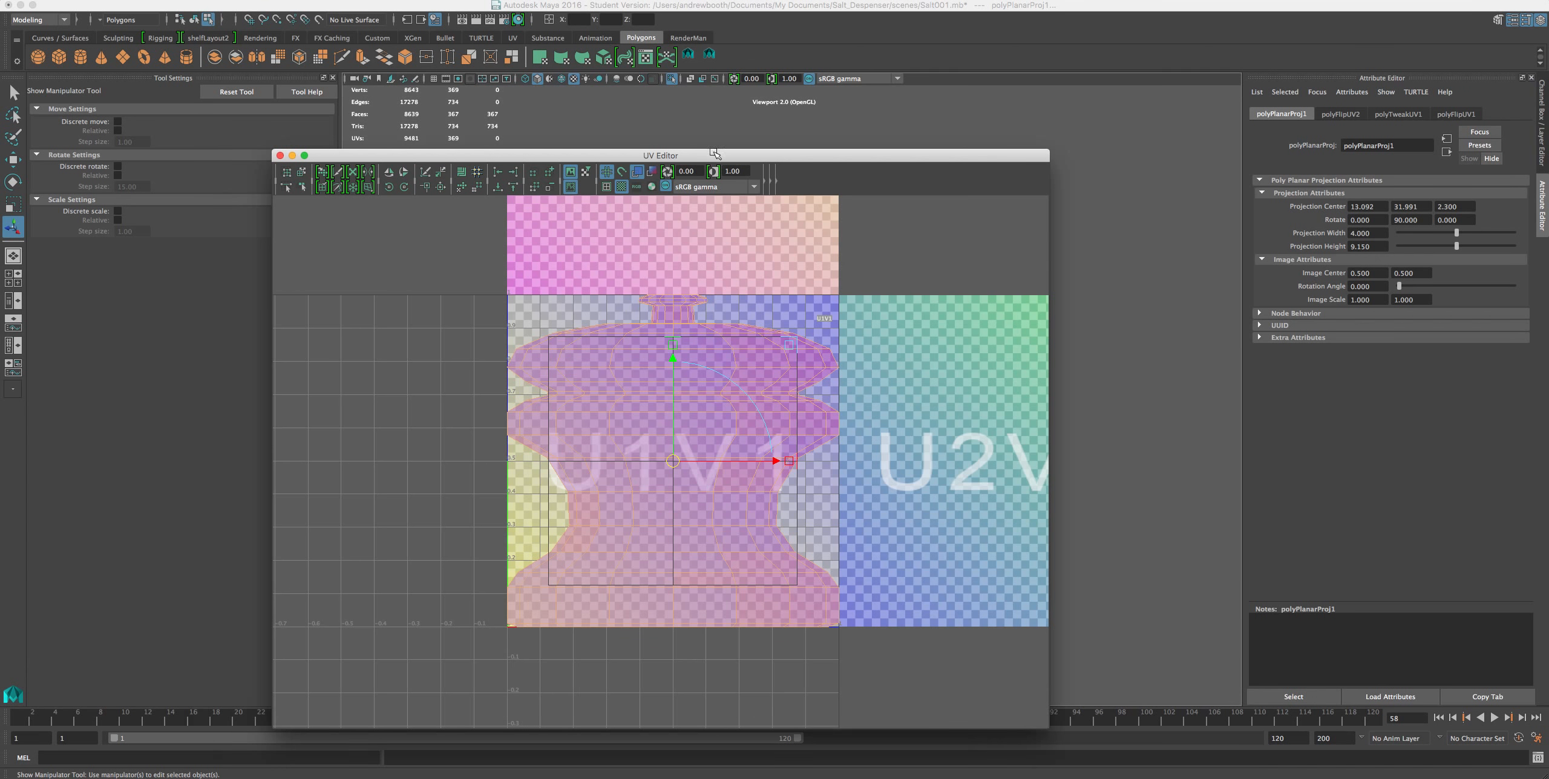
left_click_drag(716, 155, 418, 162)
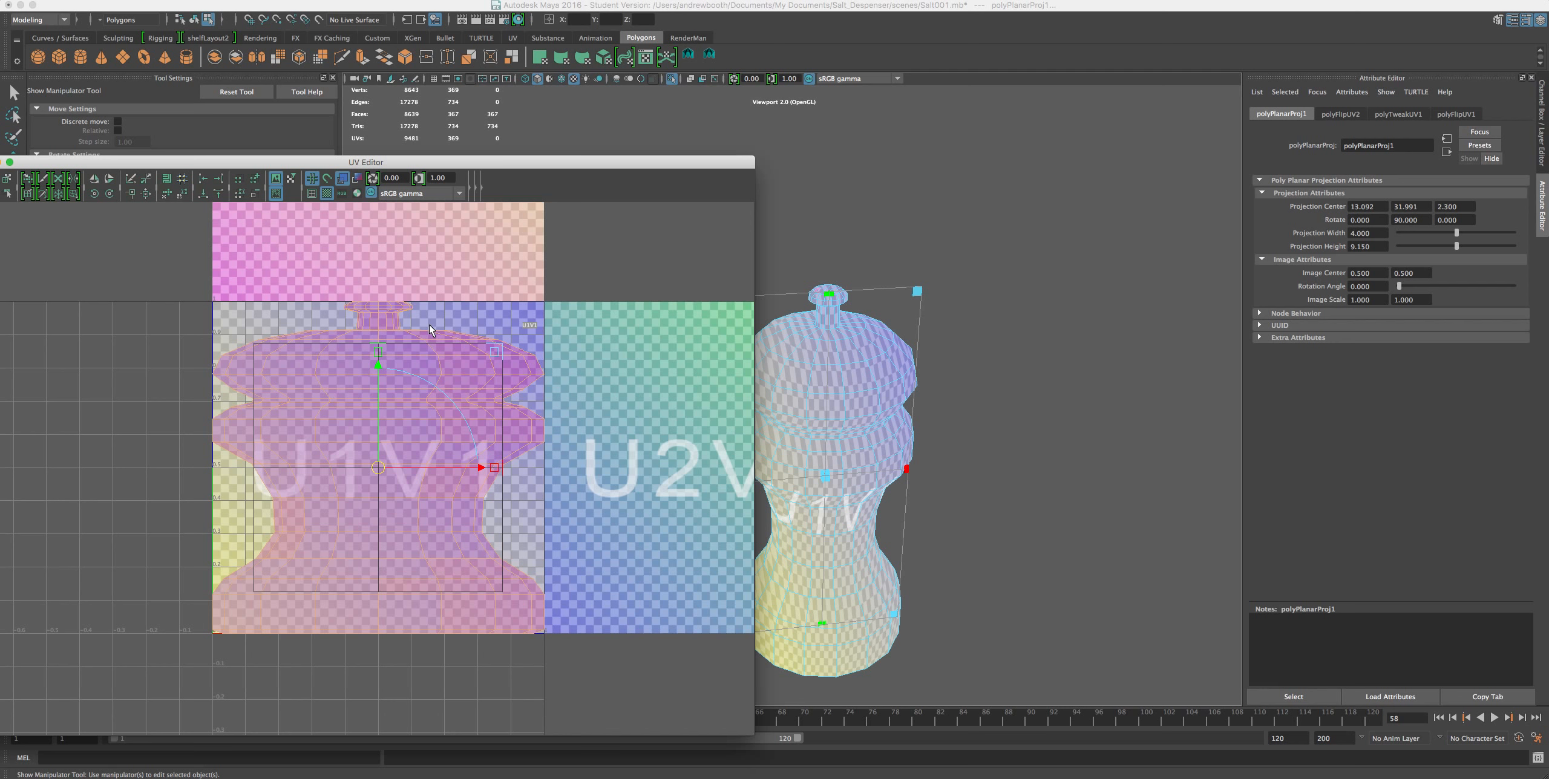
left_click_drag(902, 415, 889, 398, "alt")
middle_click_drag(890, 398, 975, 392, "alt")
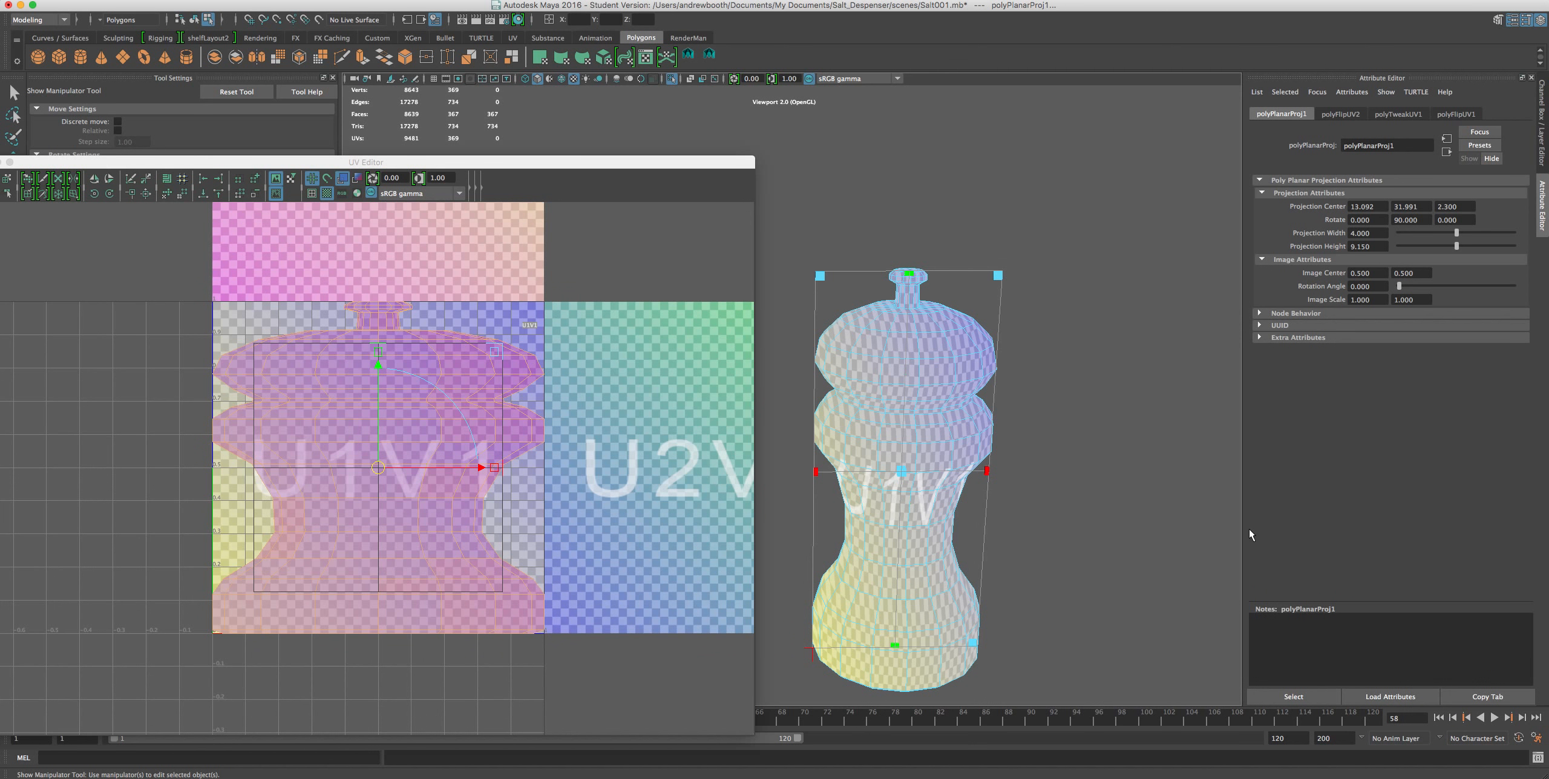
Set the planar projection's width to 9 and its height to 9.
key("Return")
left_click(1372, 236)
type("9")
key("Return")
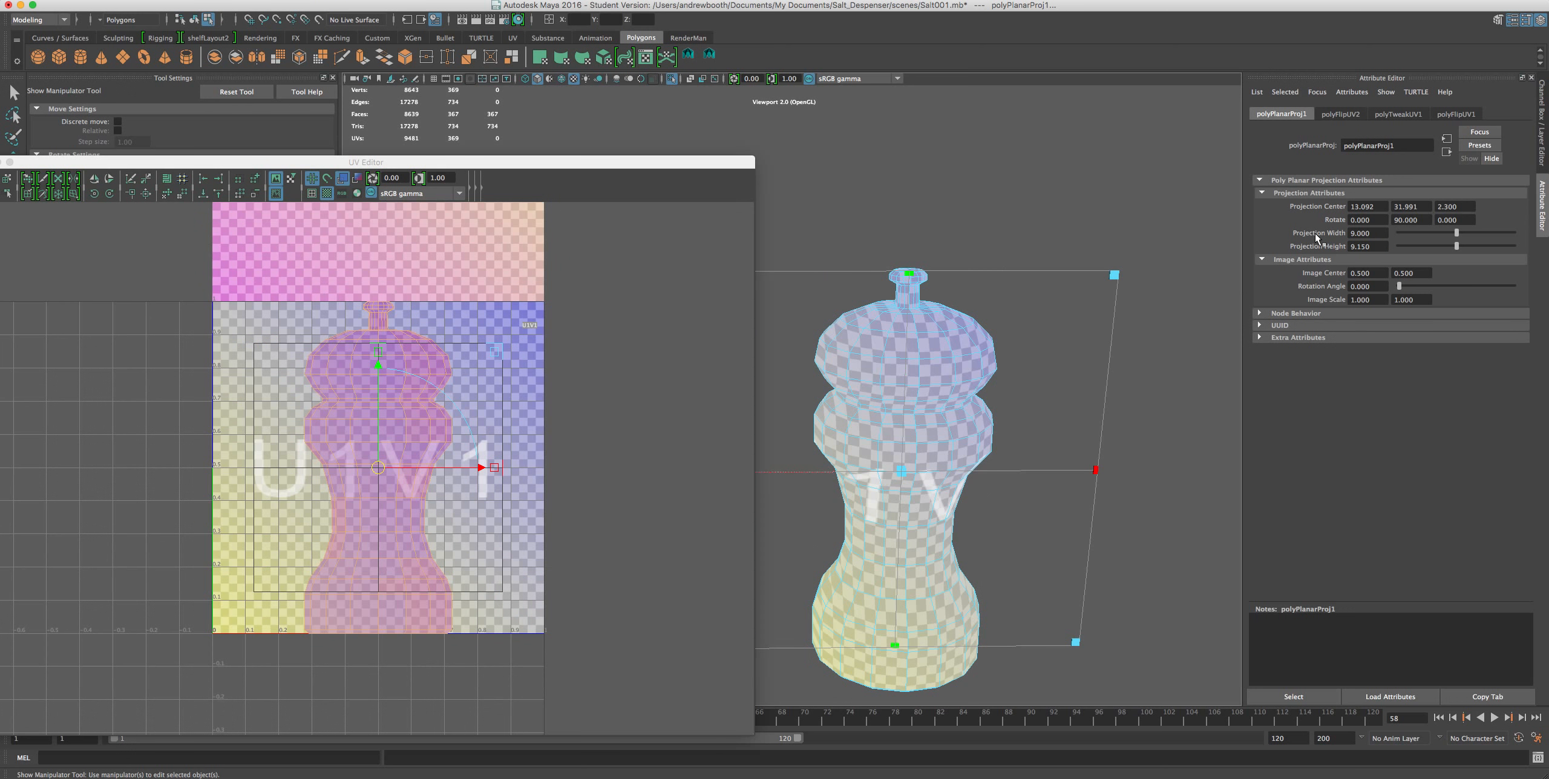
left_click(1371, 246)
type("9")
key("Return")
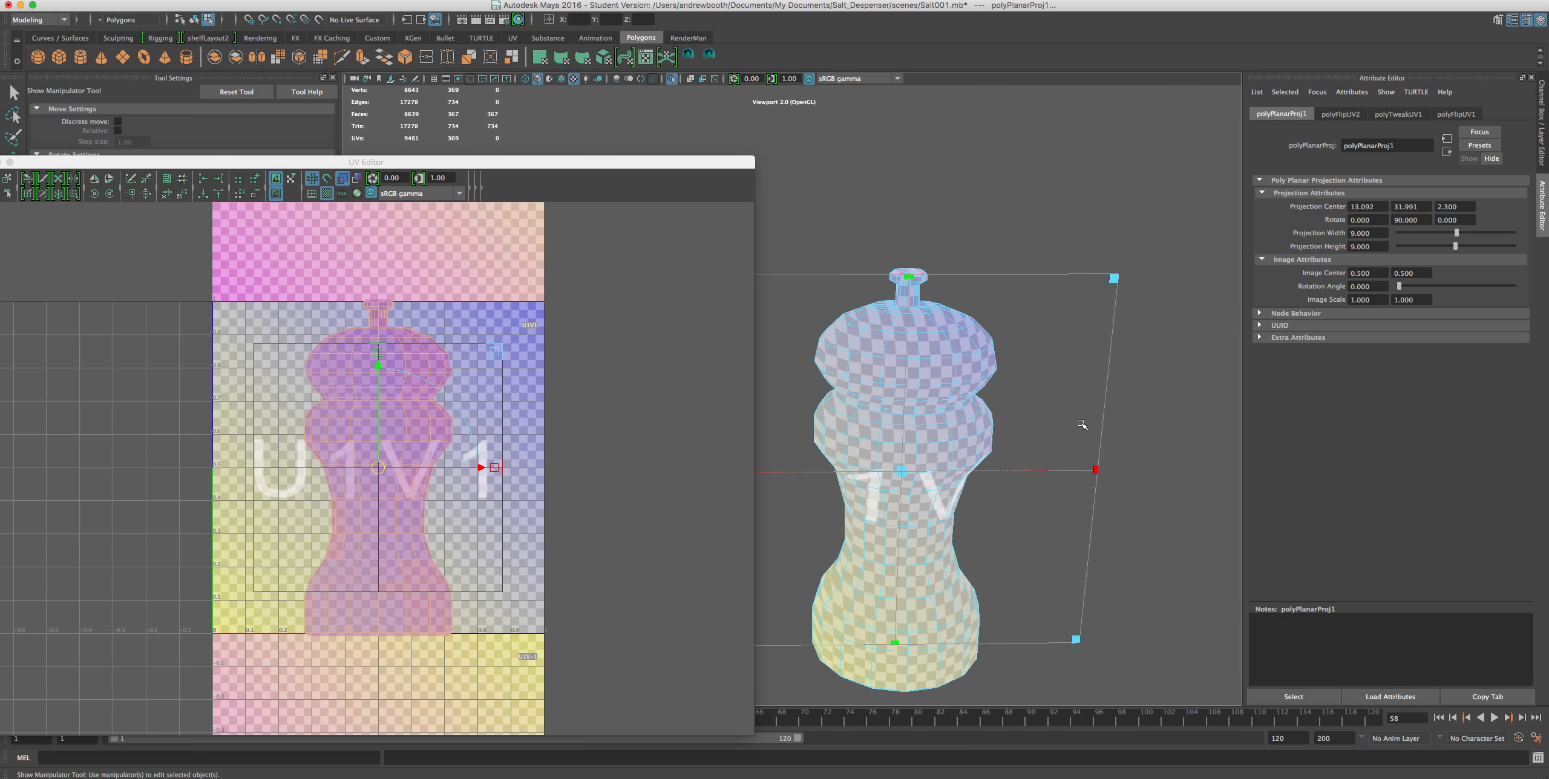
Move the selected dispenser faces slightly upward with the Move tool, and examine the planar shell in the UV Editor.
mouse_move(1054, 441)
left_mouse_down("alt")
mouse_move(979, 402)
mouse_move(1056, 415)
left_mouse_up("alt")
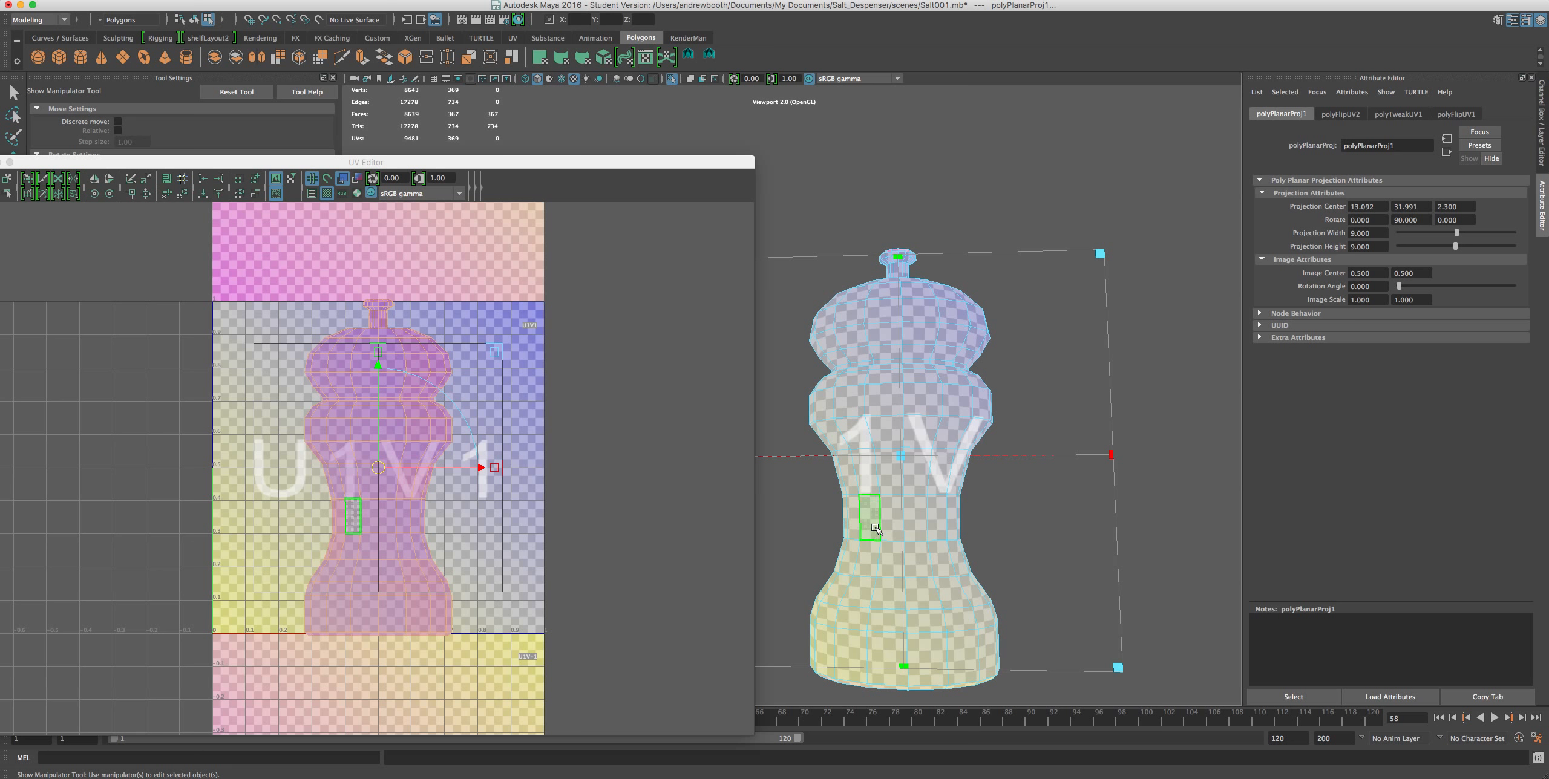
key("w")
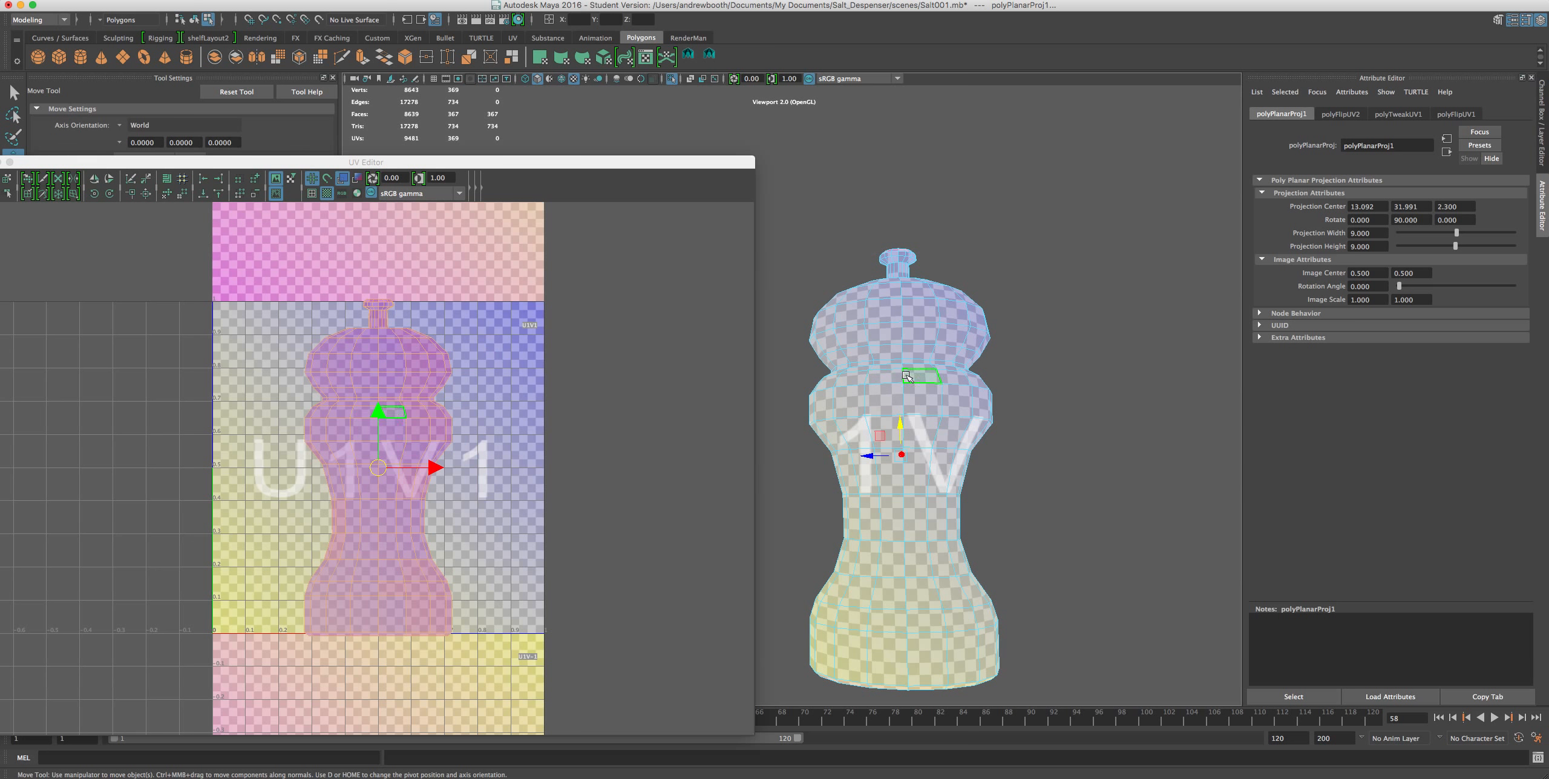
left_click_drag(901, 419, 901, 404)
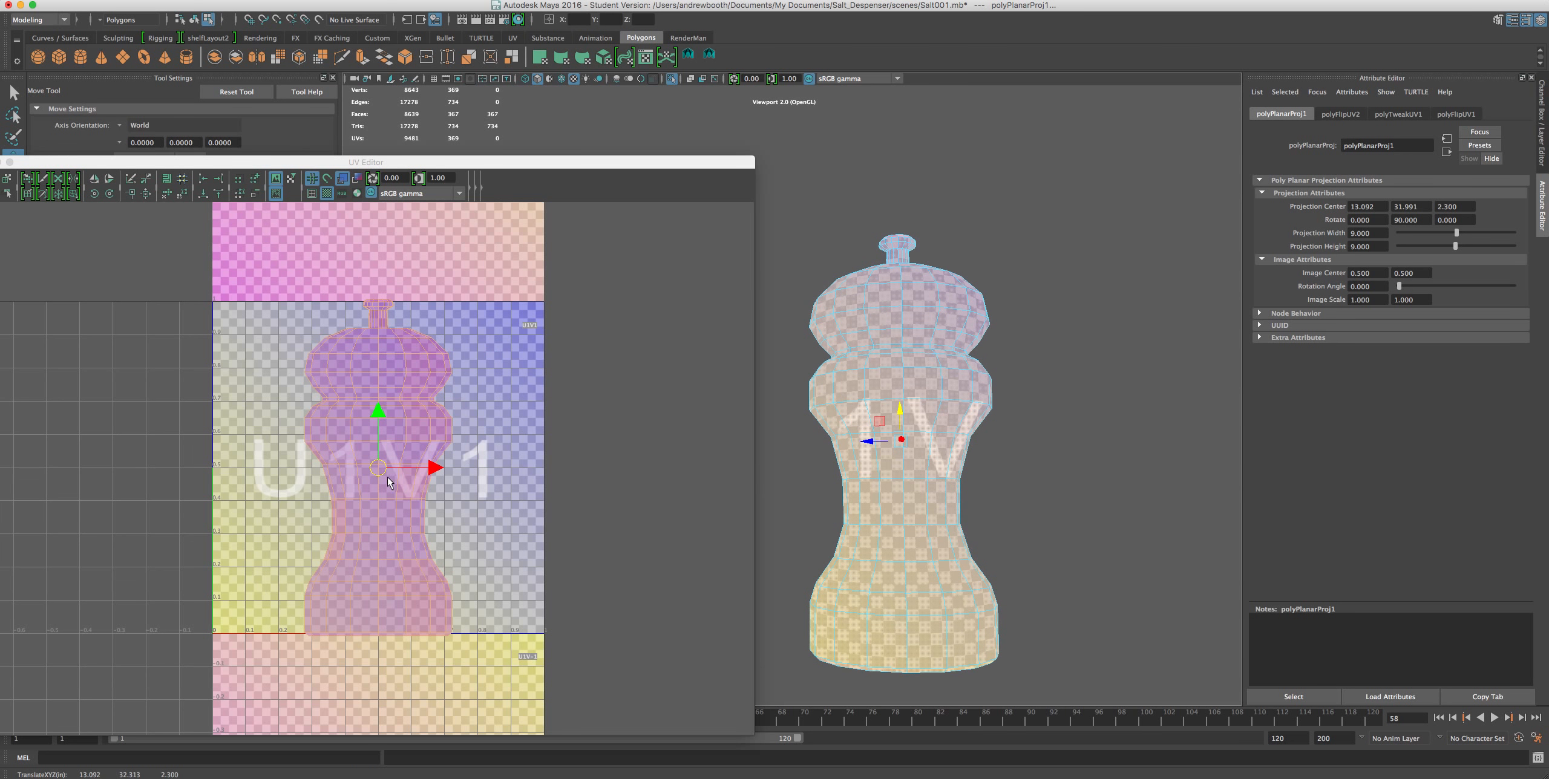
middle_click_drag(429, 448, 400, 446, "alt")
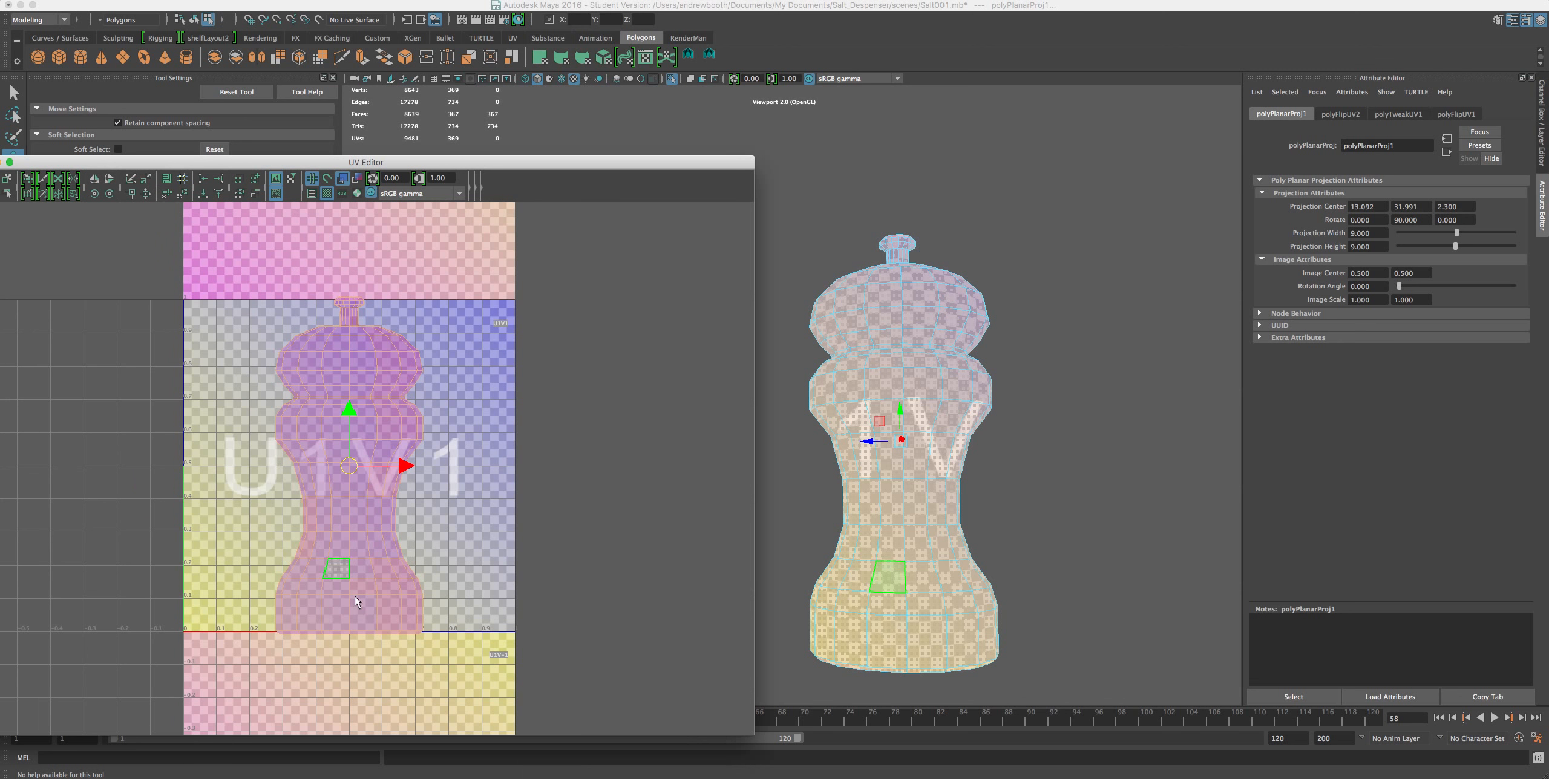
Examine the planar checker distortion around the dispenser's sides, and switch to the projection sketches in Photoshop.
left_click_drag(1052, 364, 1017, 380, "alt")
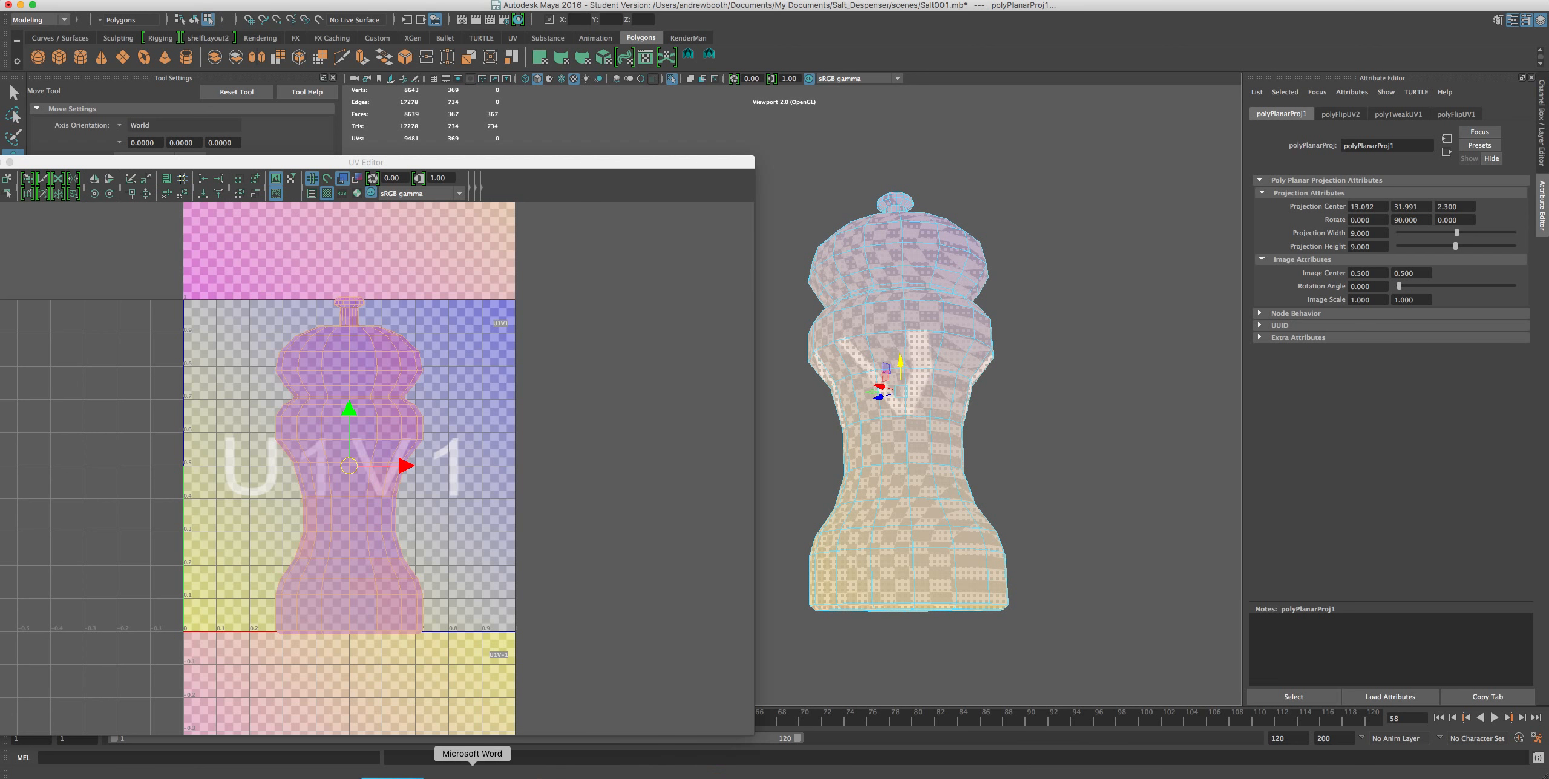
left_click_drag(998, 521, 968, 545, "alt")
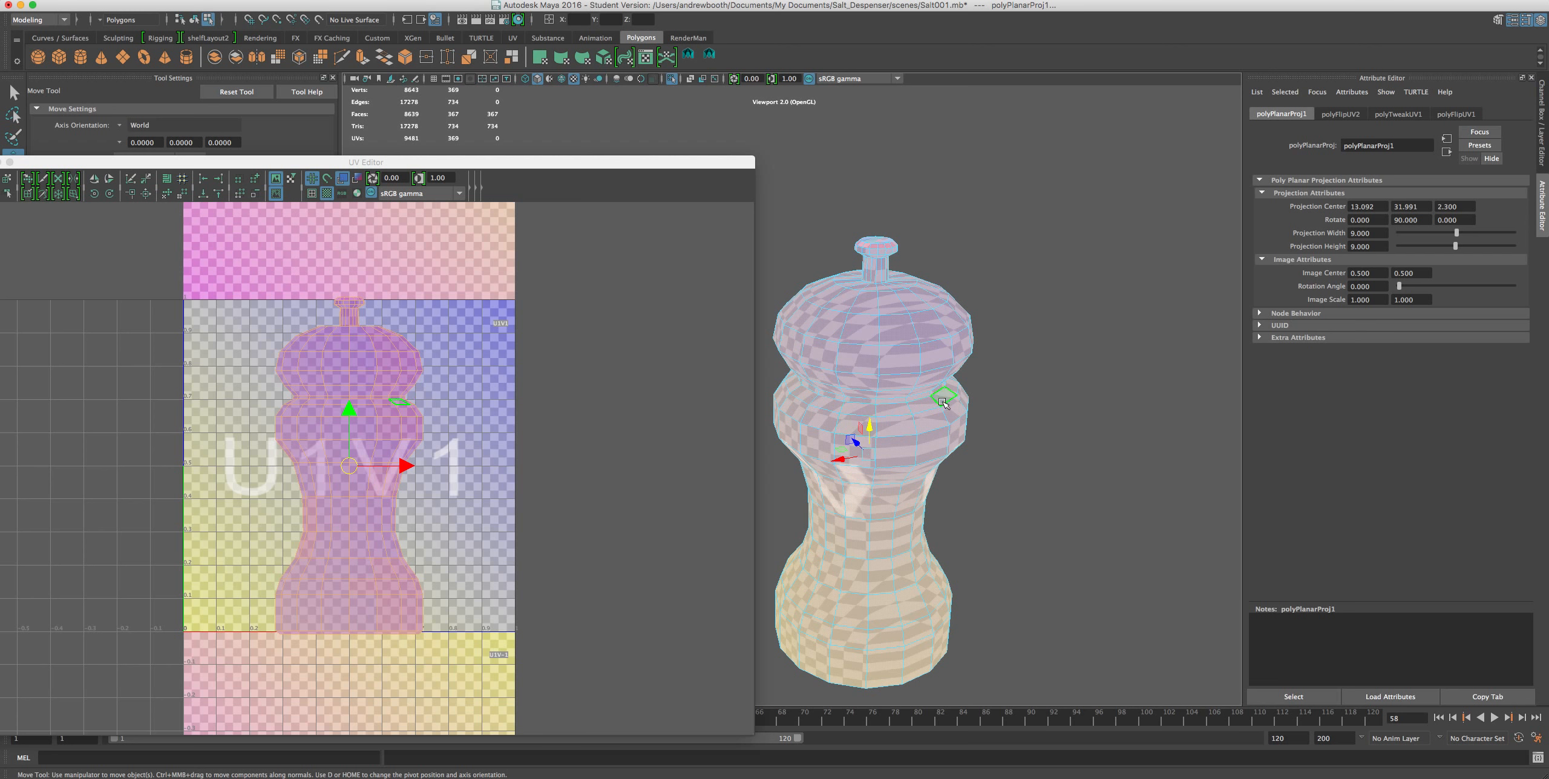
left_click(424, 775)
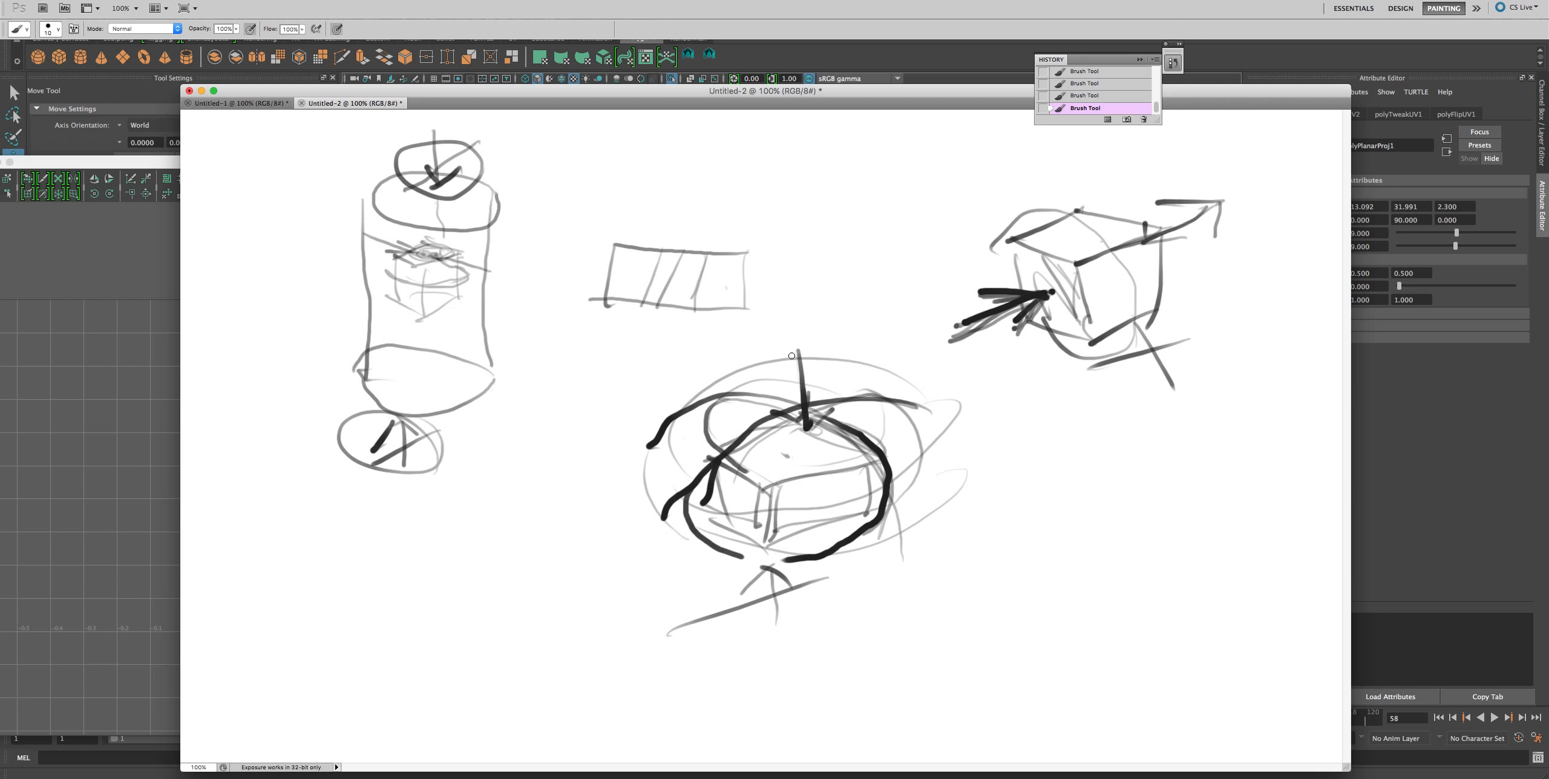
Sketch a small cylinder beside the large cylinder, and a flat square inside a rounded outline below the planar projection cube.
mouse_move(331, 290)
left_mouse_down()
mouse_move(260, 330)
mouse_move(240, 300)
mouse_move(289, 331)
mouse_move(316, 407)
left_mouse_up()
mouse_move(250, 336)
left_mouse_down()
mouse_move(249, 394)
mouse_move(315, 406)
left_mouse_up()
left_click_drag(1286, 403, 1267, 482)
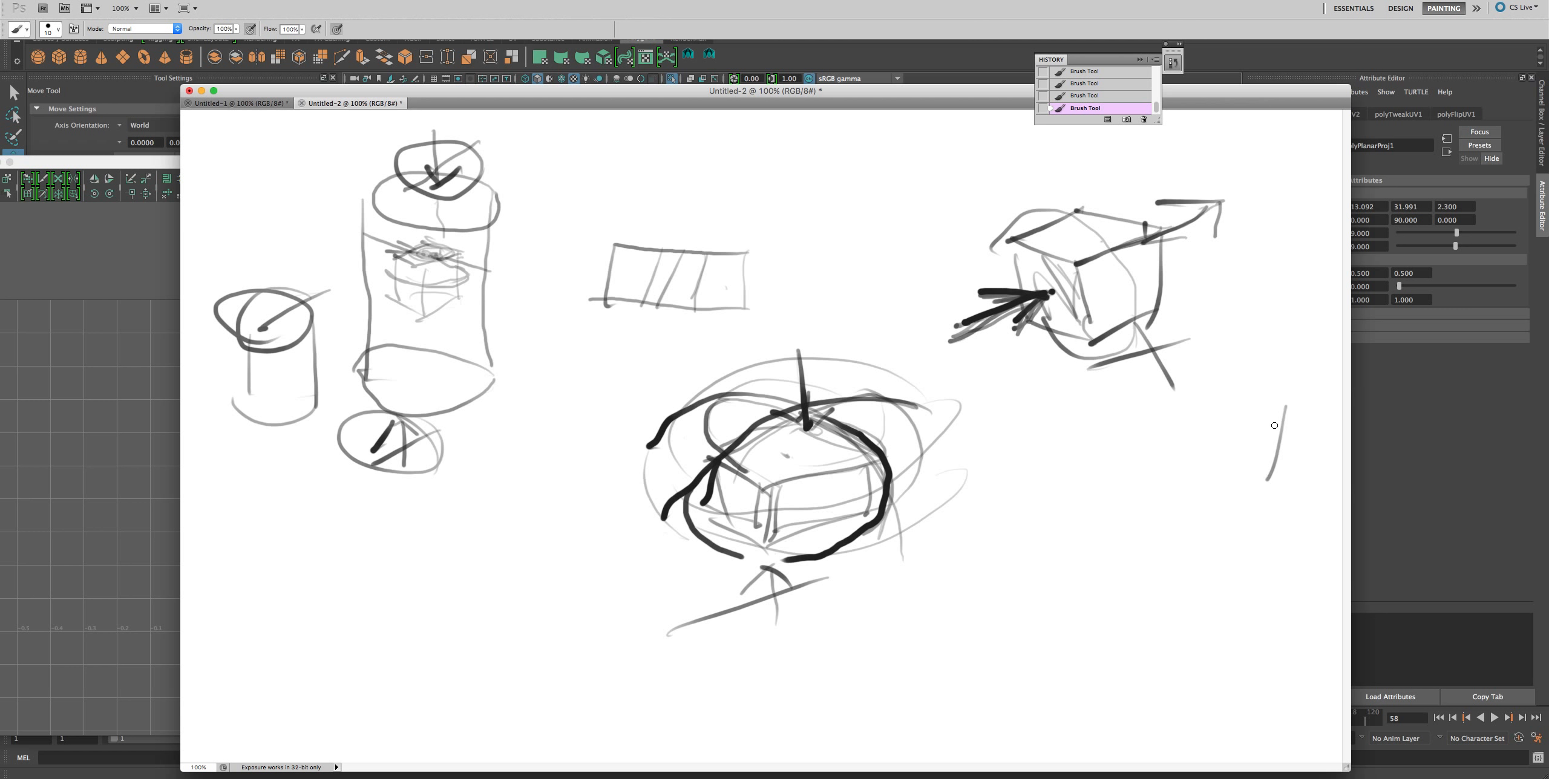
mouse_move(1185, 384)
left_mouse_down()
mouse_move(1291, 403)
mouse_move(1180, 462)
left_mouse_up()
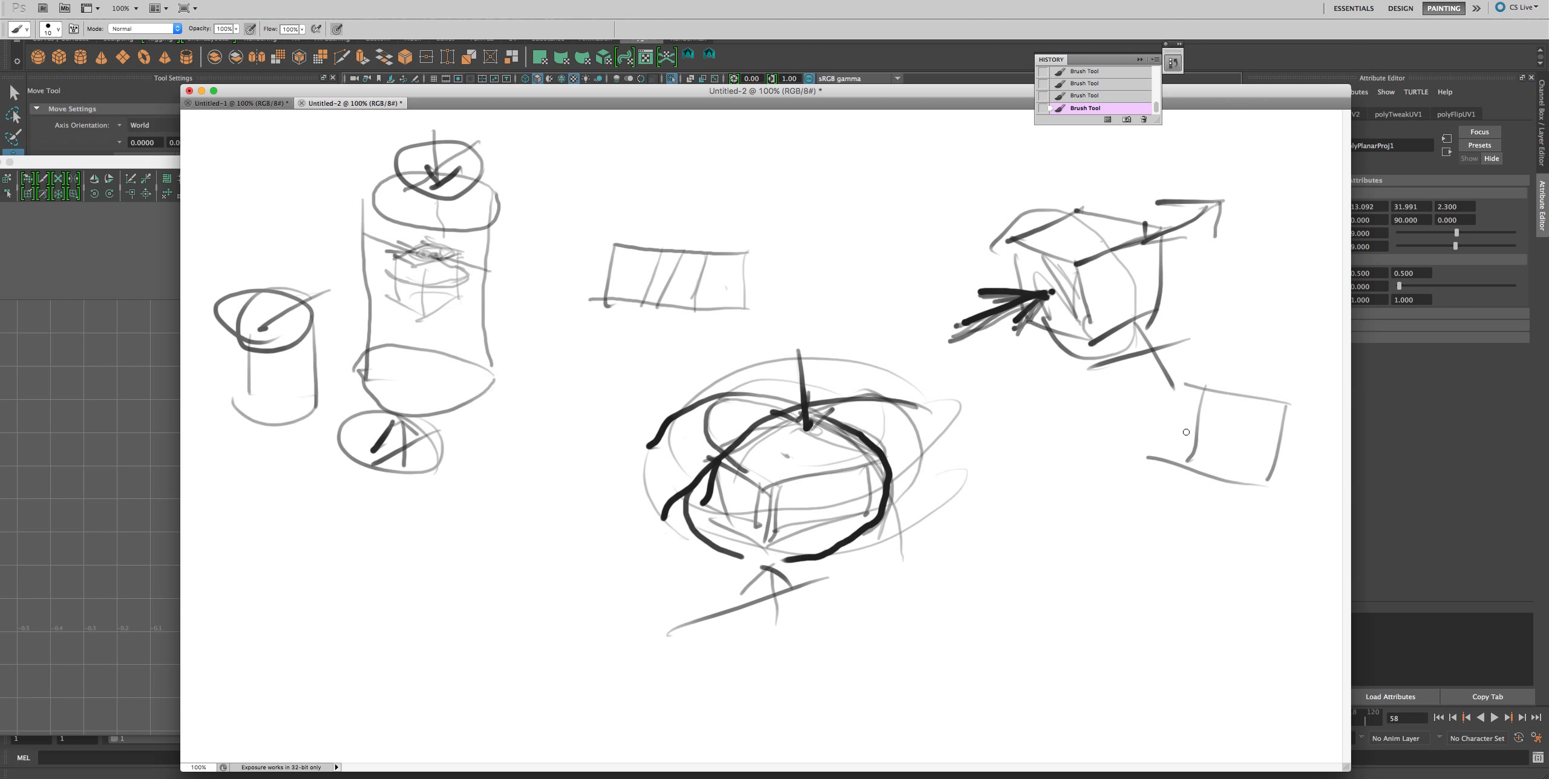
mouse_move(1324, 422)
left_mouse_down()
mouse_move(1127, 478)
mouse_move(1300, 393)
left_mouse_up()
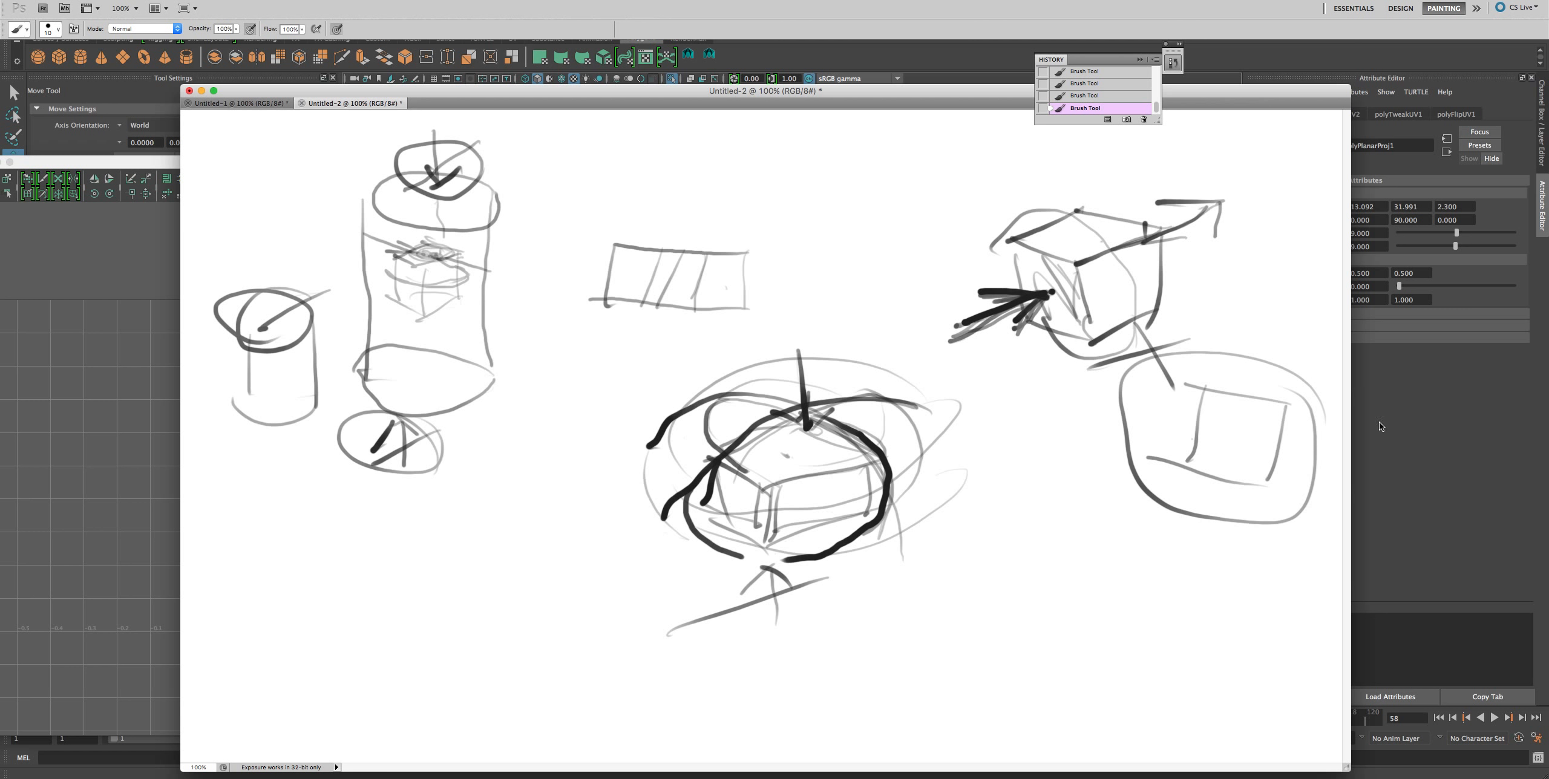
Draw two long diagonal strokes crossing over the spherical projection sketch, and switch back to Maya.
left_click_drag(234, 257, 181, 268)
left_click_drag(919, 345, 539, 573)
left_click_drag(886, 586, 669, 397)
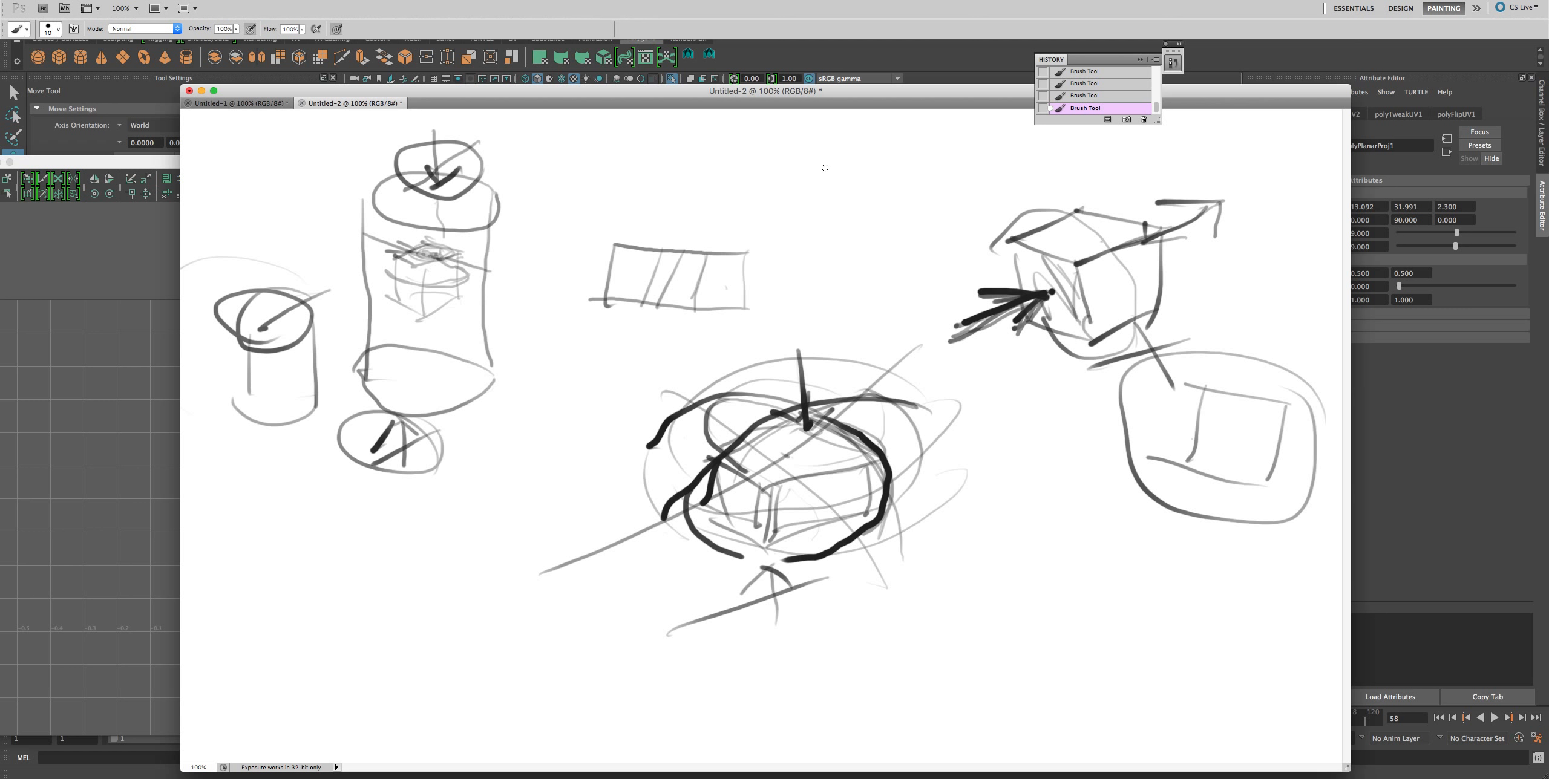
left_click(827, 54)
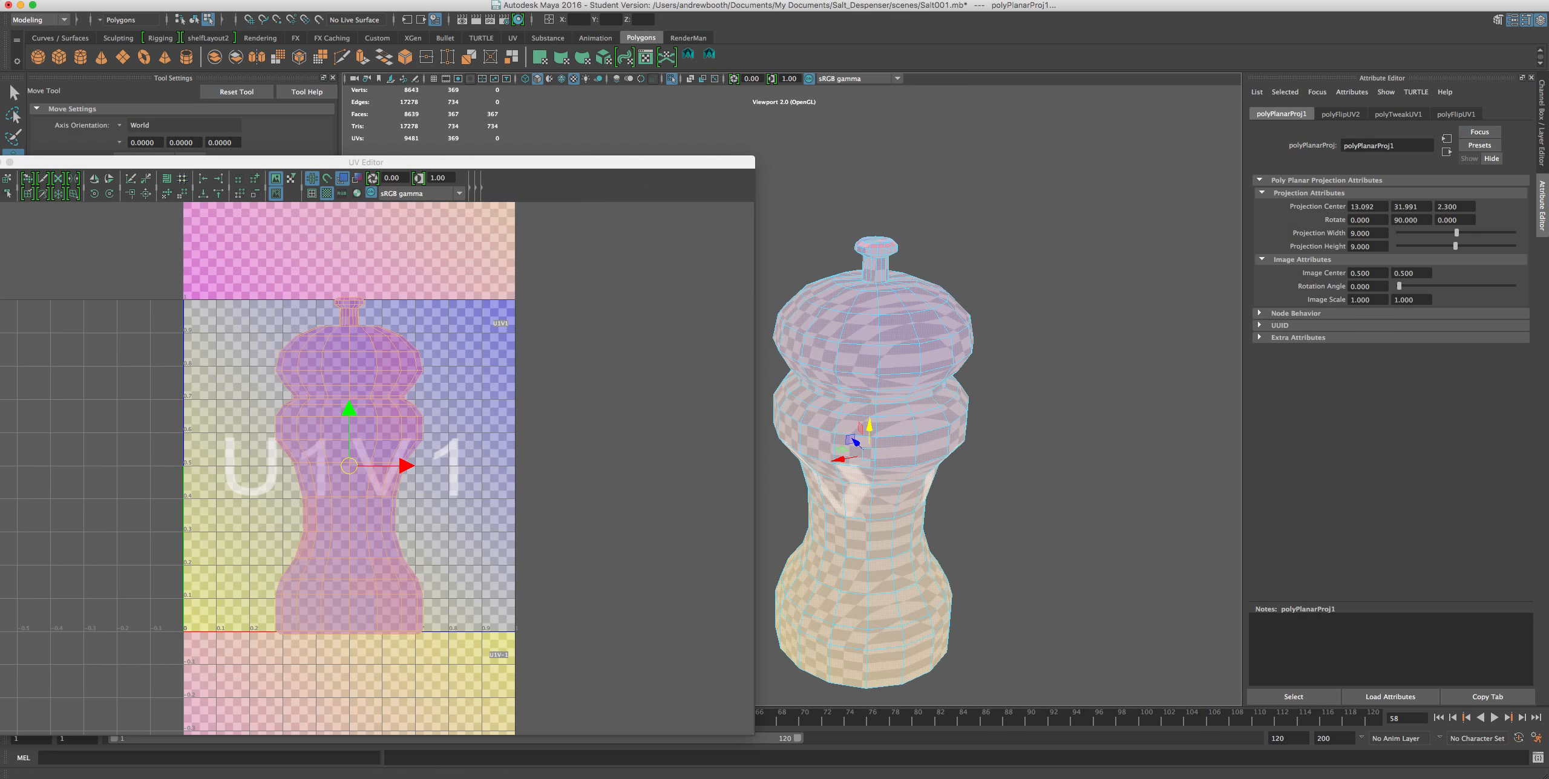
Save the scene as a new version named Salt002.mb in the project's scenes folder, accepting the student version notice.
left_click(95, 0)
mouse_move(70, 0)
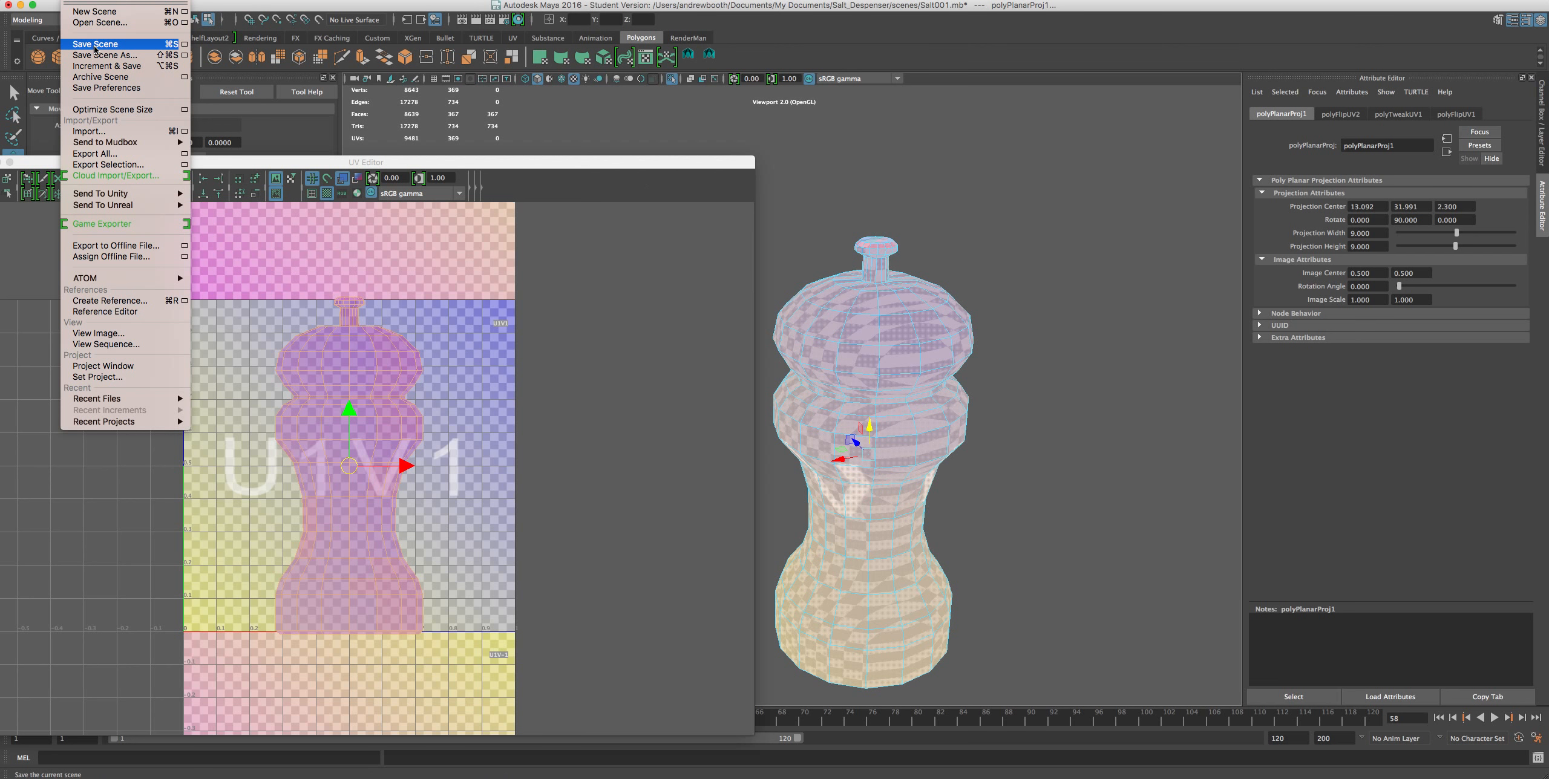
left_click(109, 55)
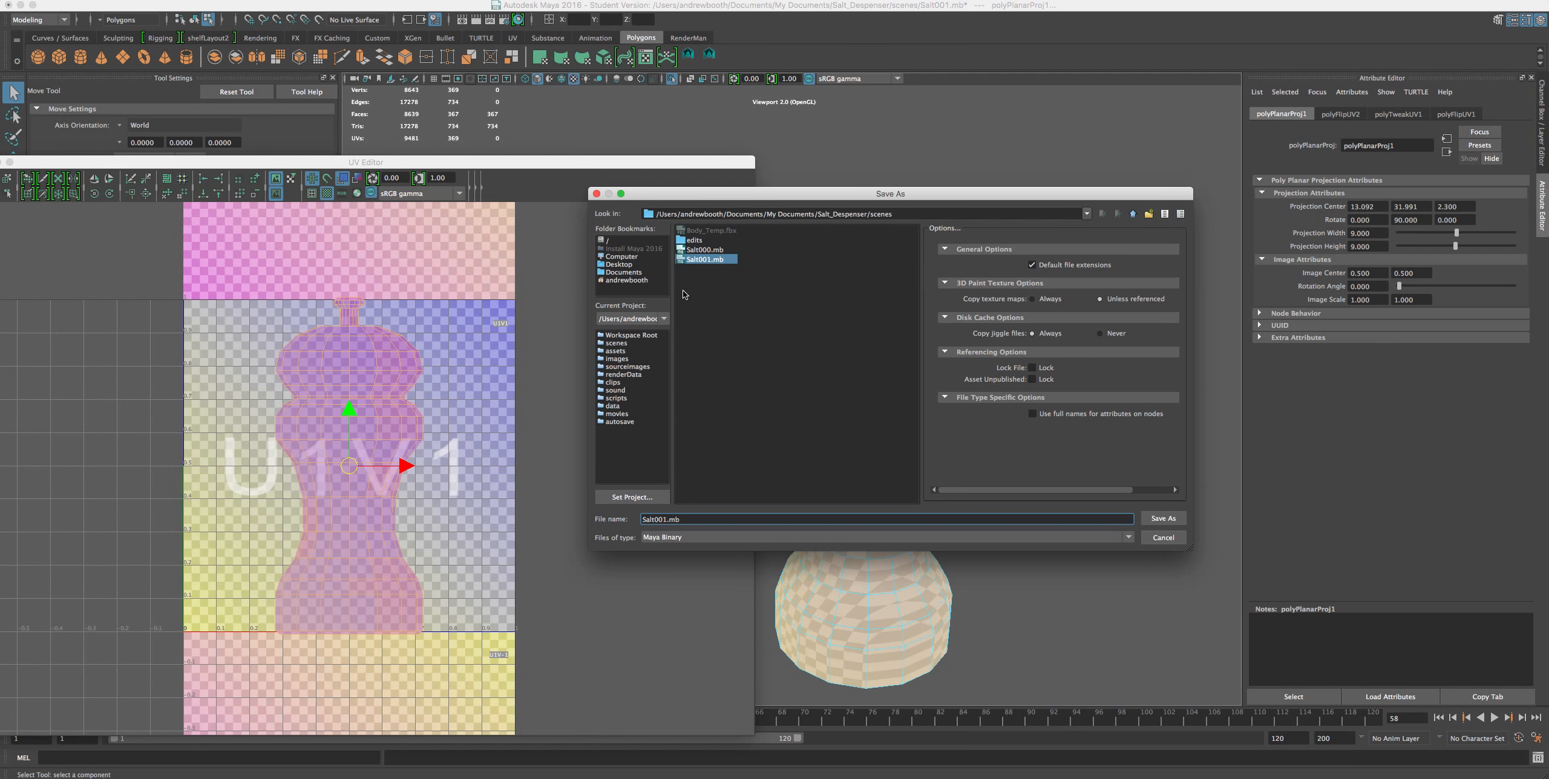
key("BackSpace")
type("2")
left_click(1163, 518)
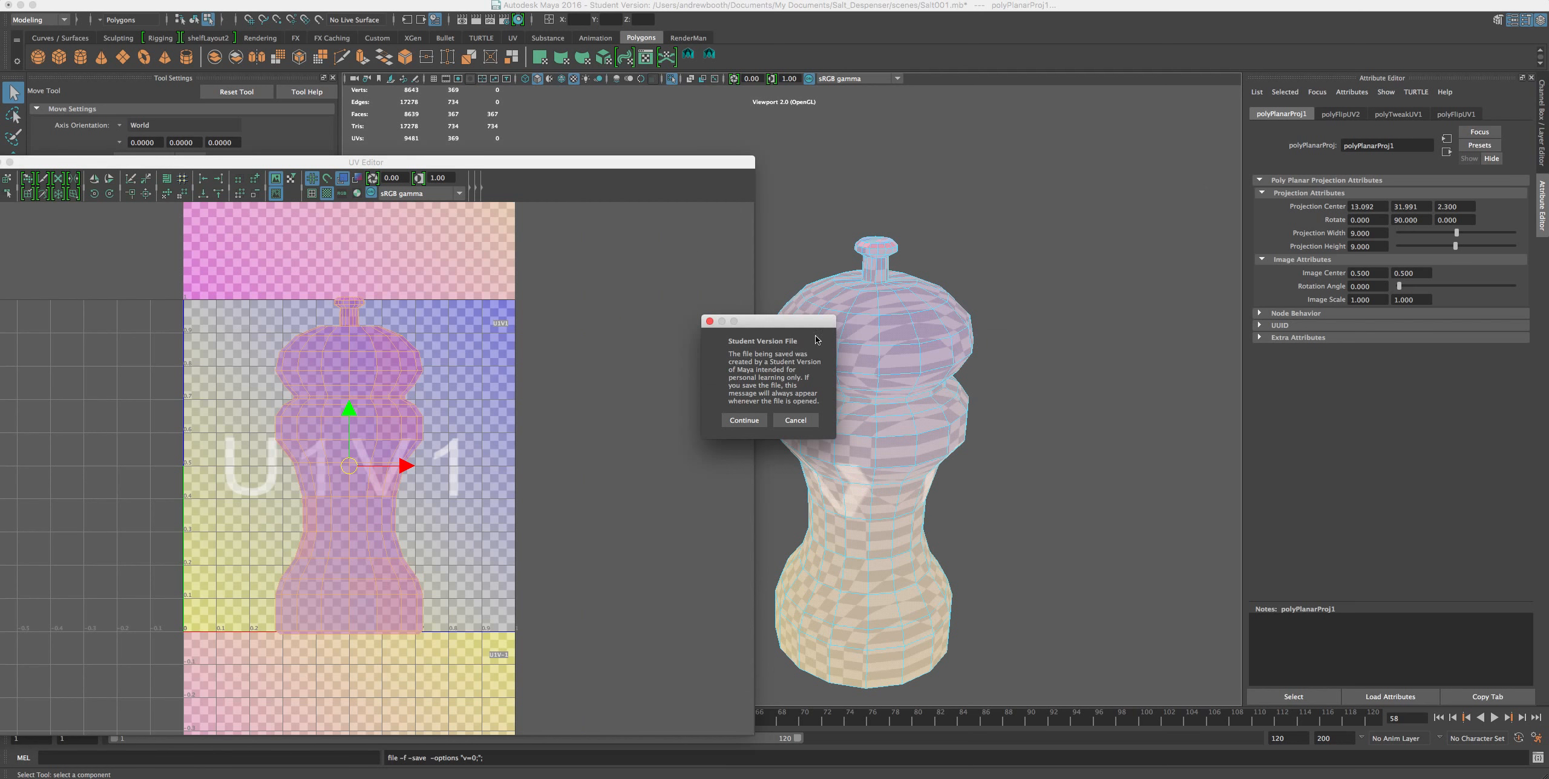
left_click(744, 419)
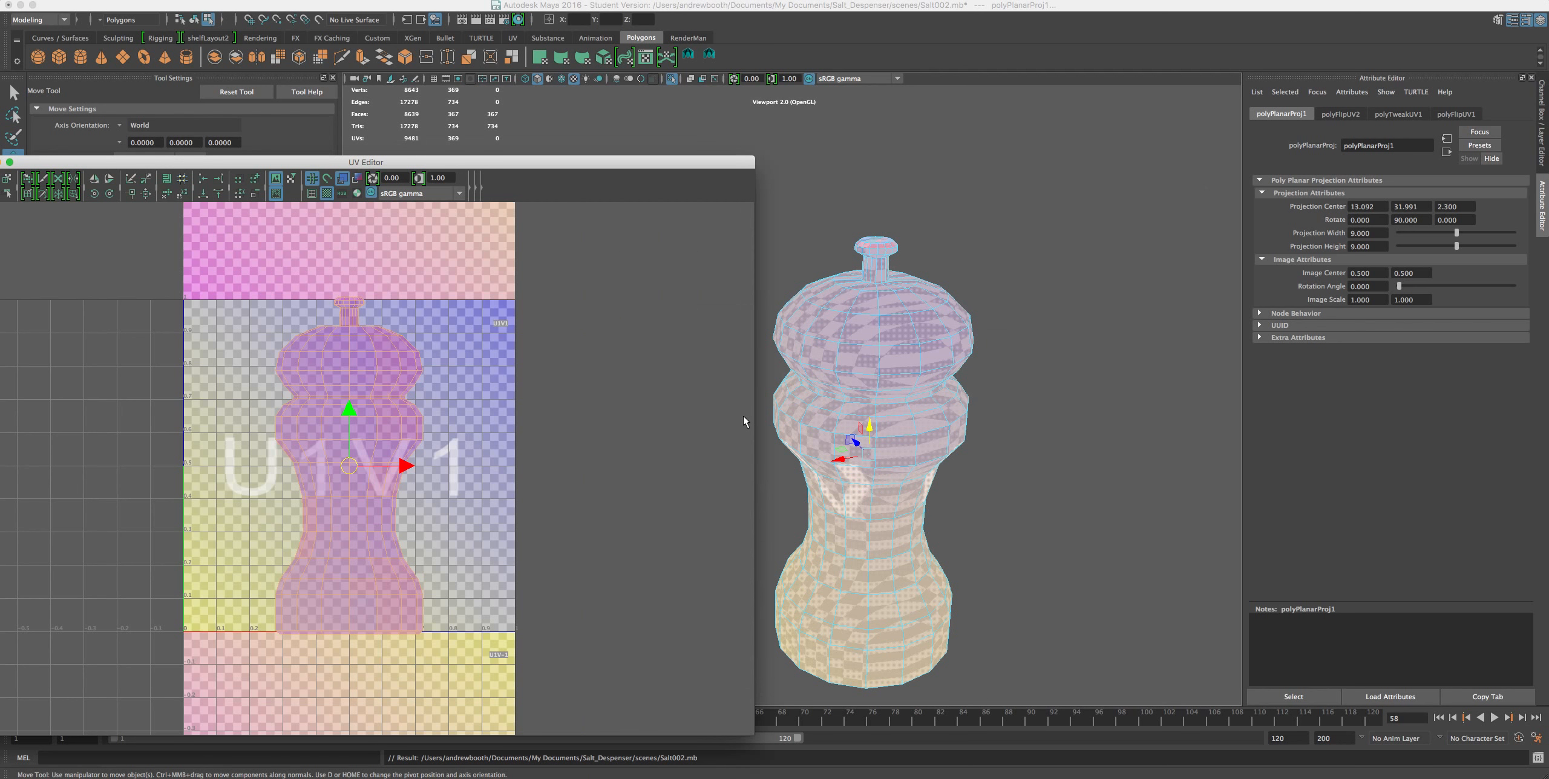